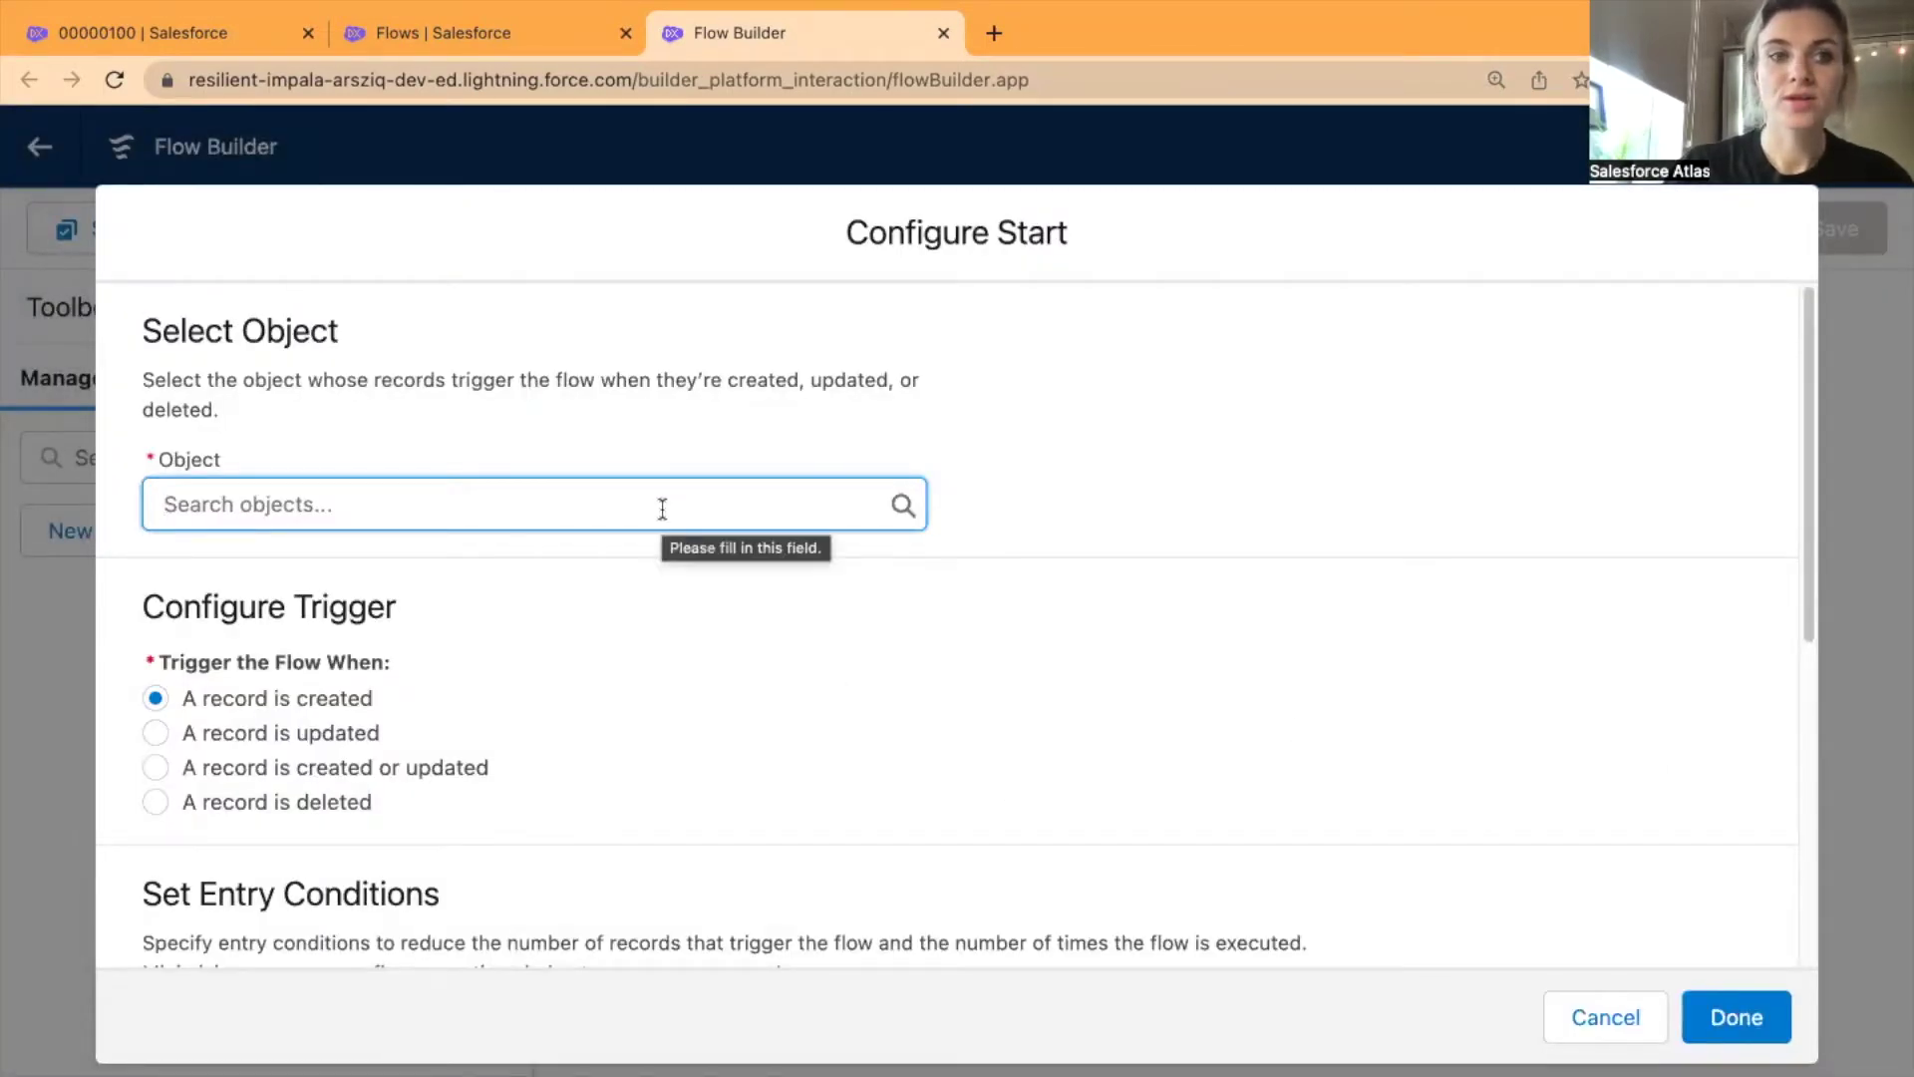
- Choose Contract as the flow's triggering object and have the flow run when a record is created or updated
click(662, 508)
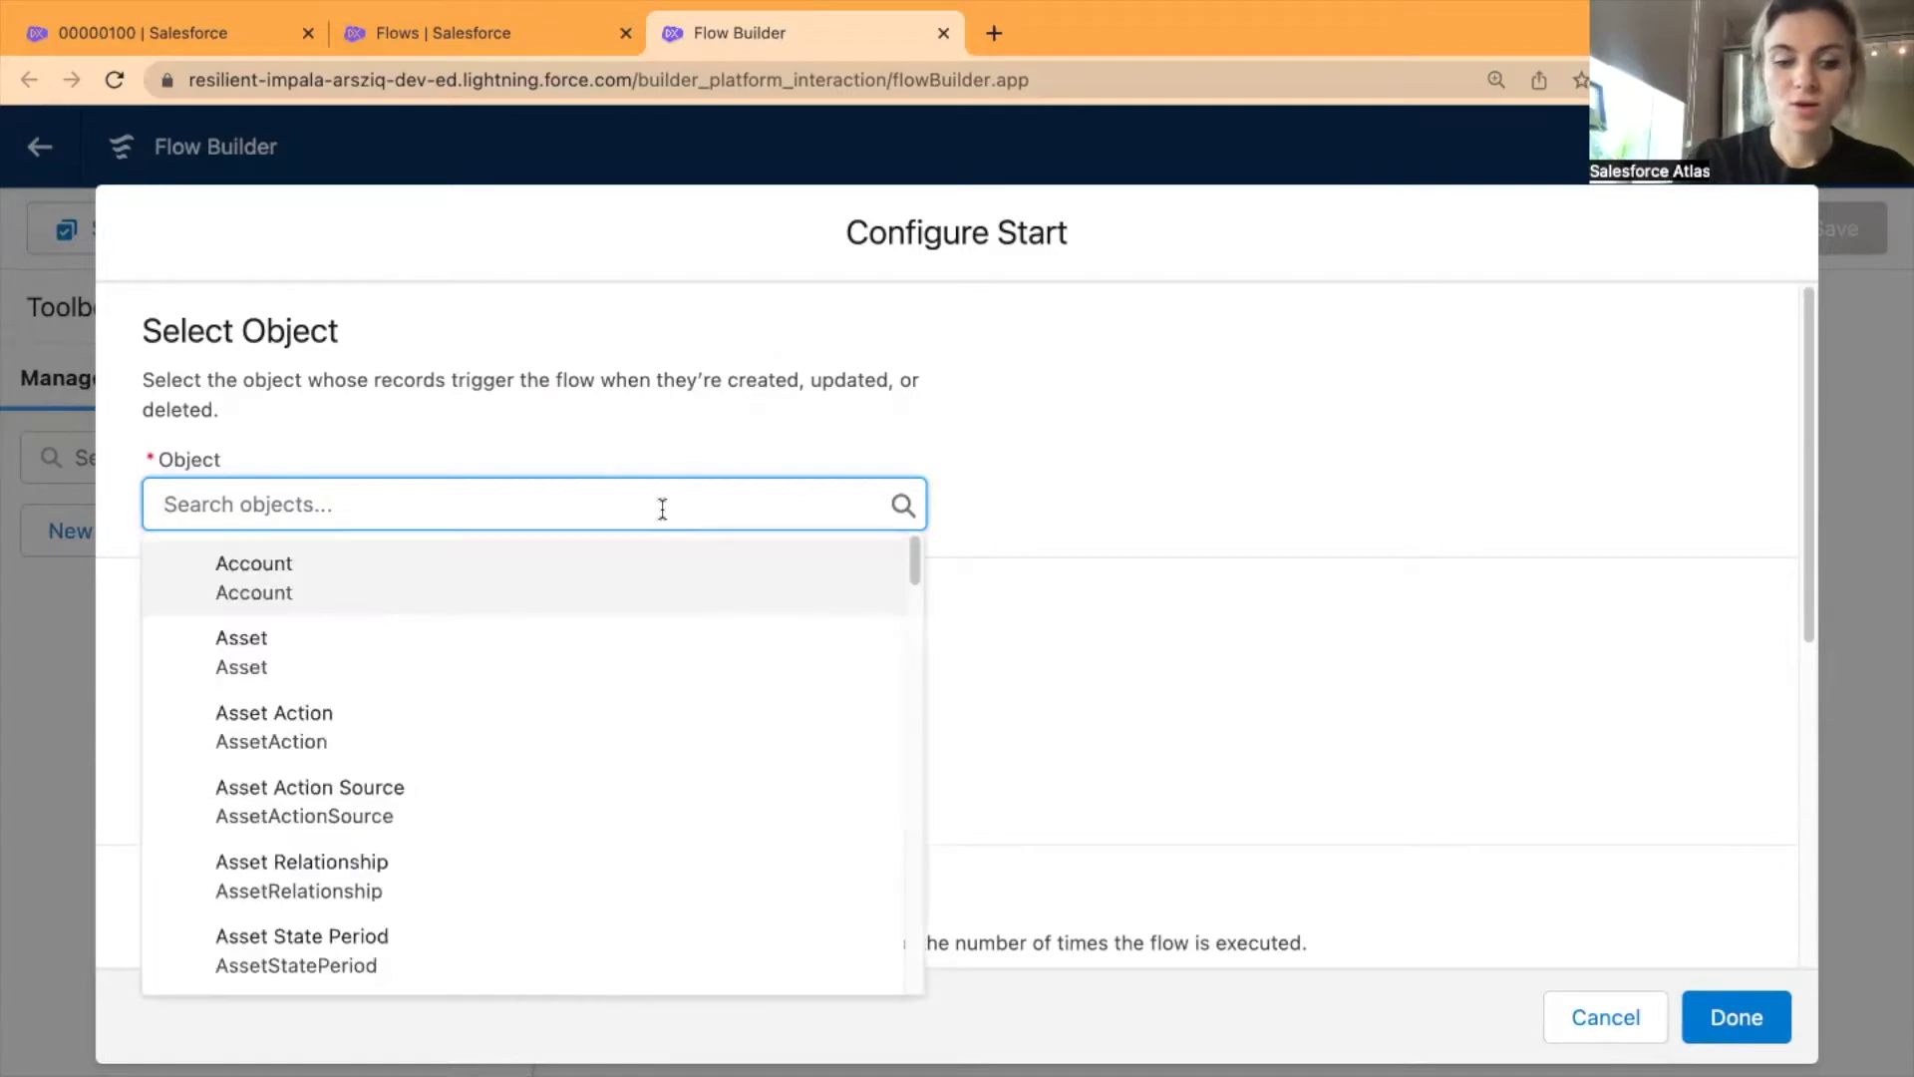
text(contr)
click(613, 579)
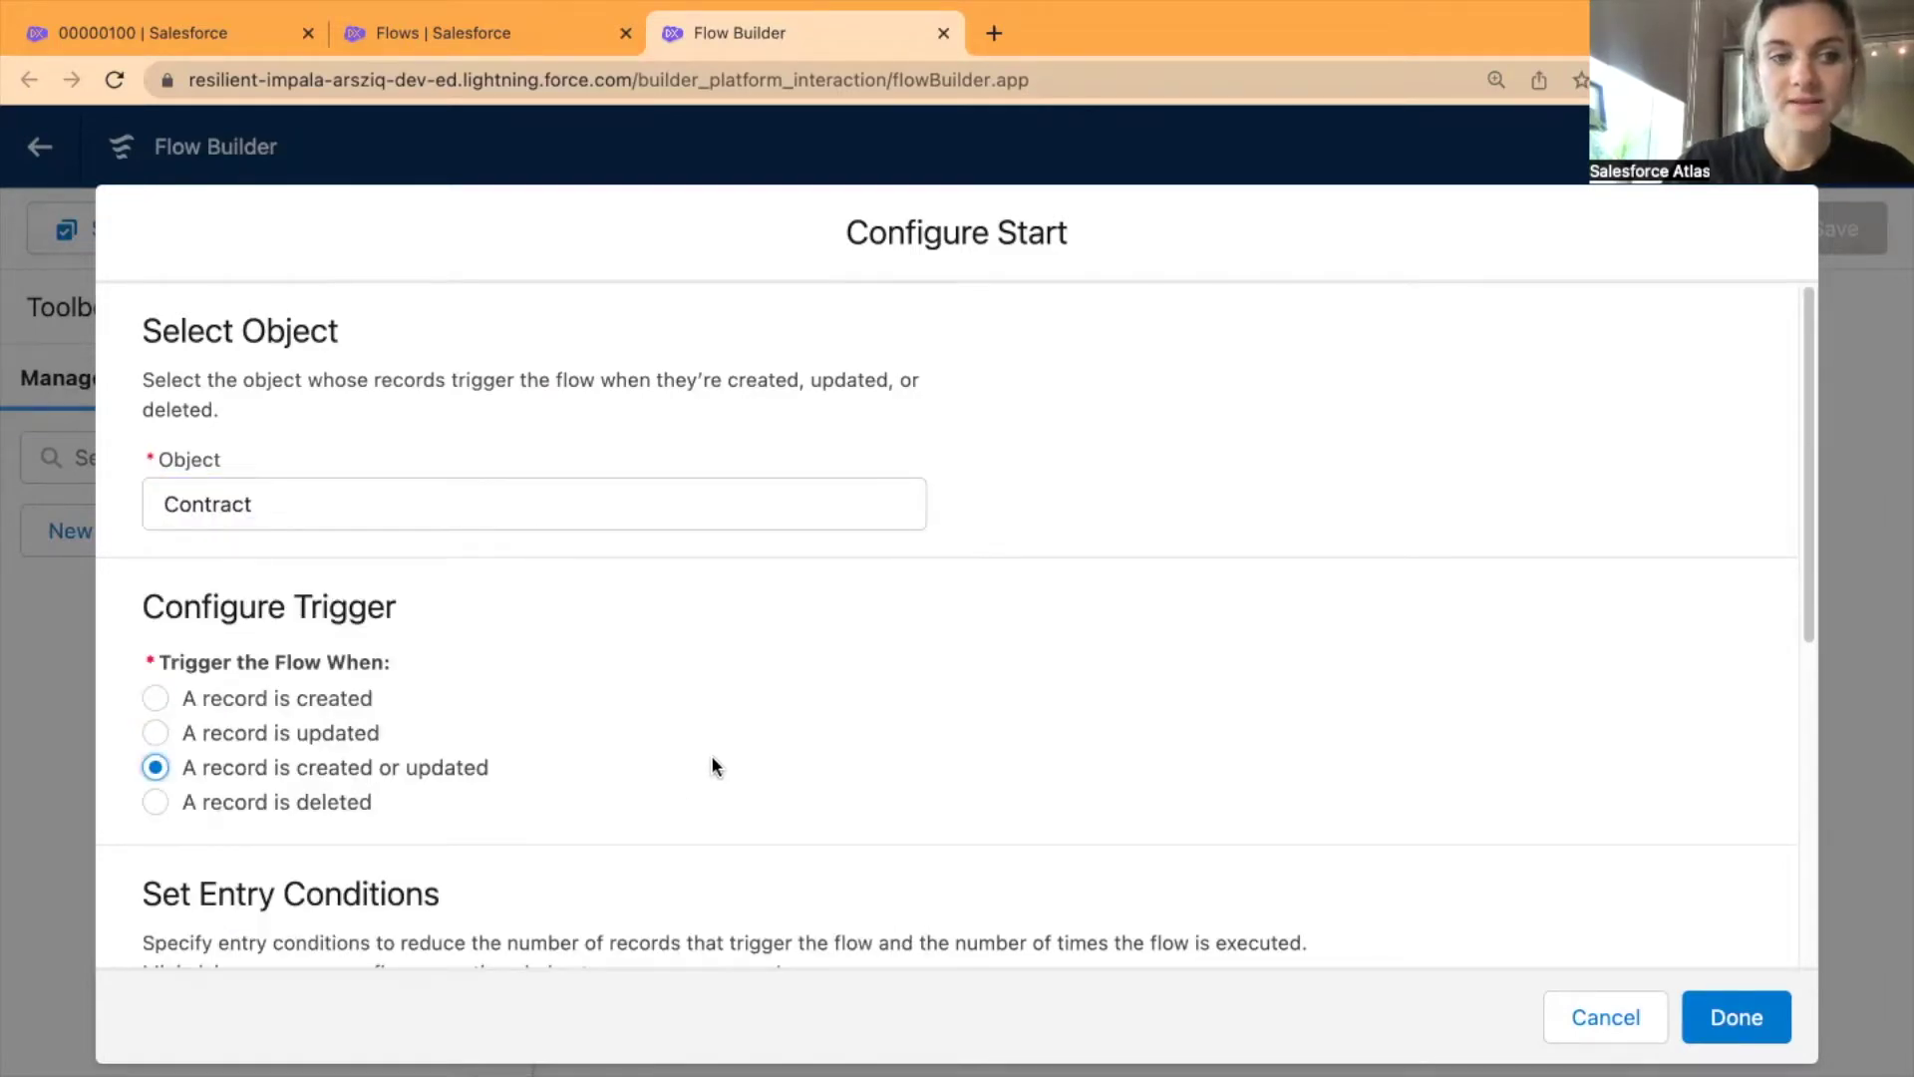
- Set the entry condition requirements to All Conditions Are Met (AND)
scroll(1102, 758, down, 6)
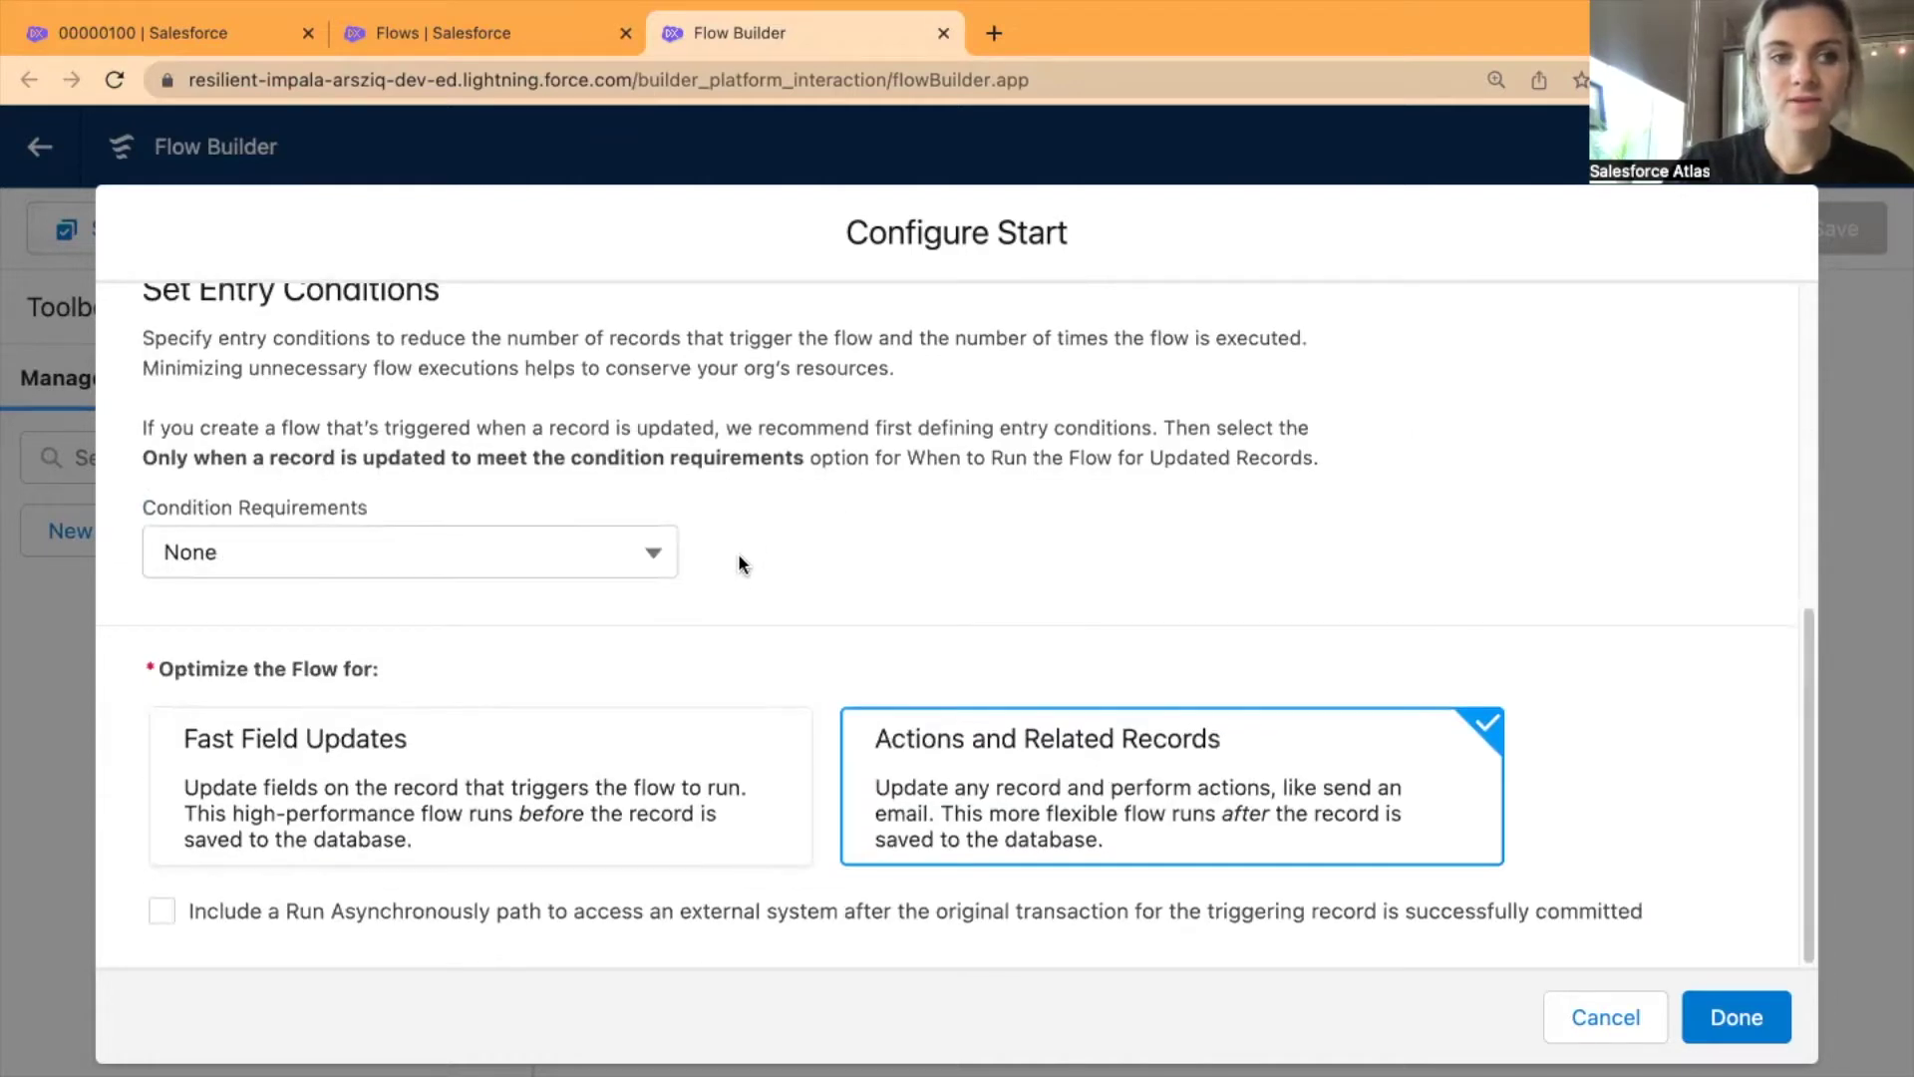
click(657, 557)
click(461, 665)
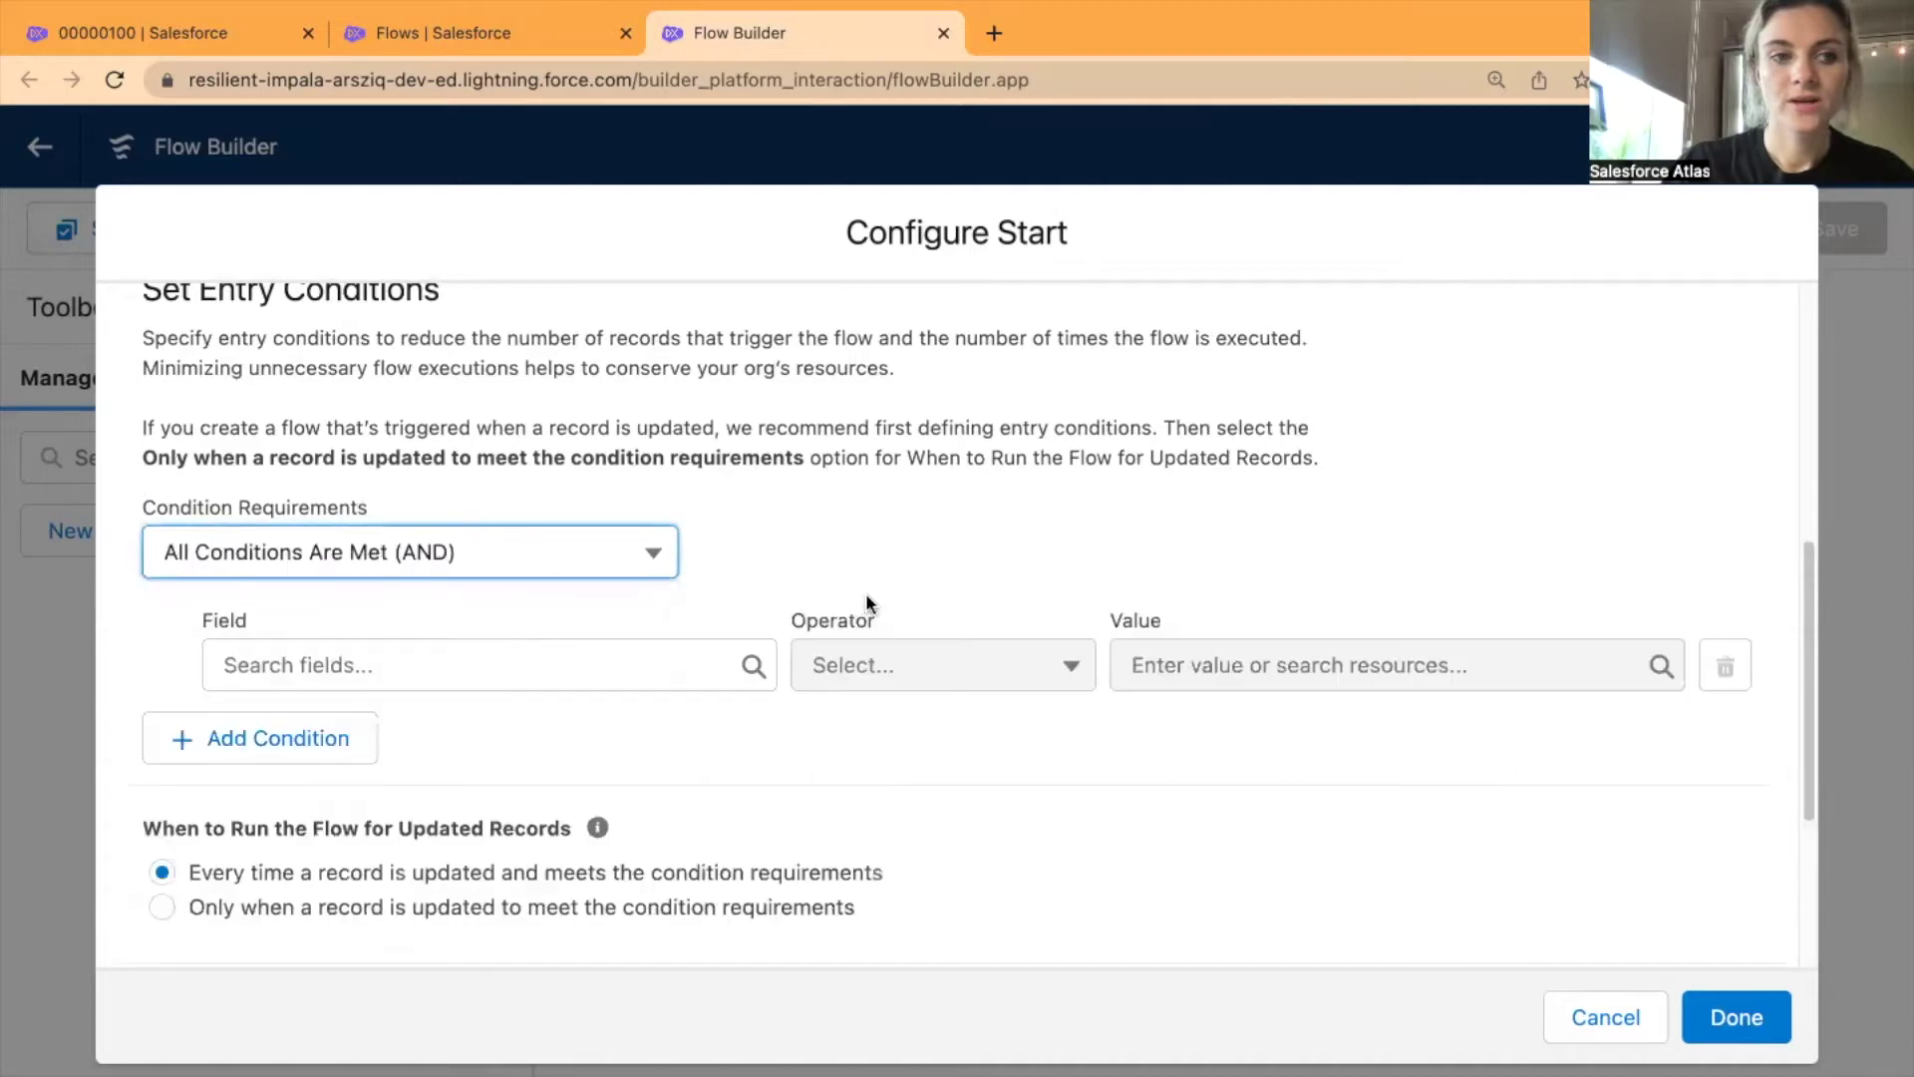
scroll(811, 538, up, 1)
scroll(815, 568, down, 2)
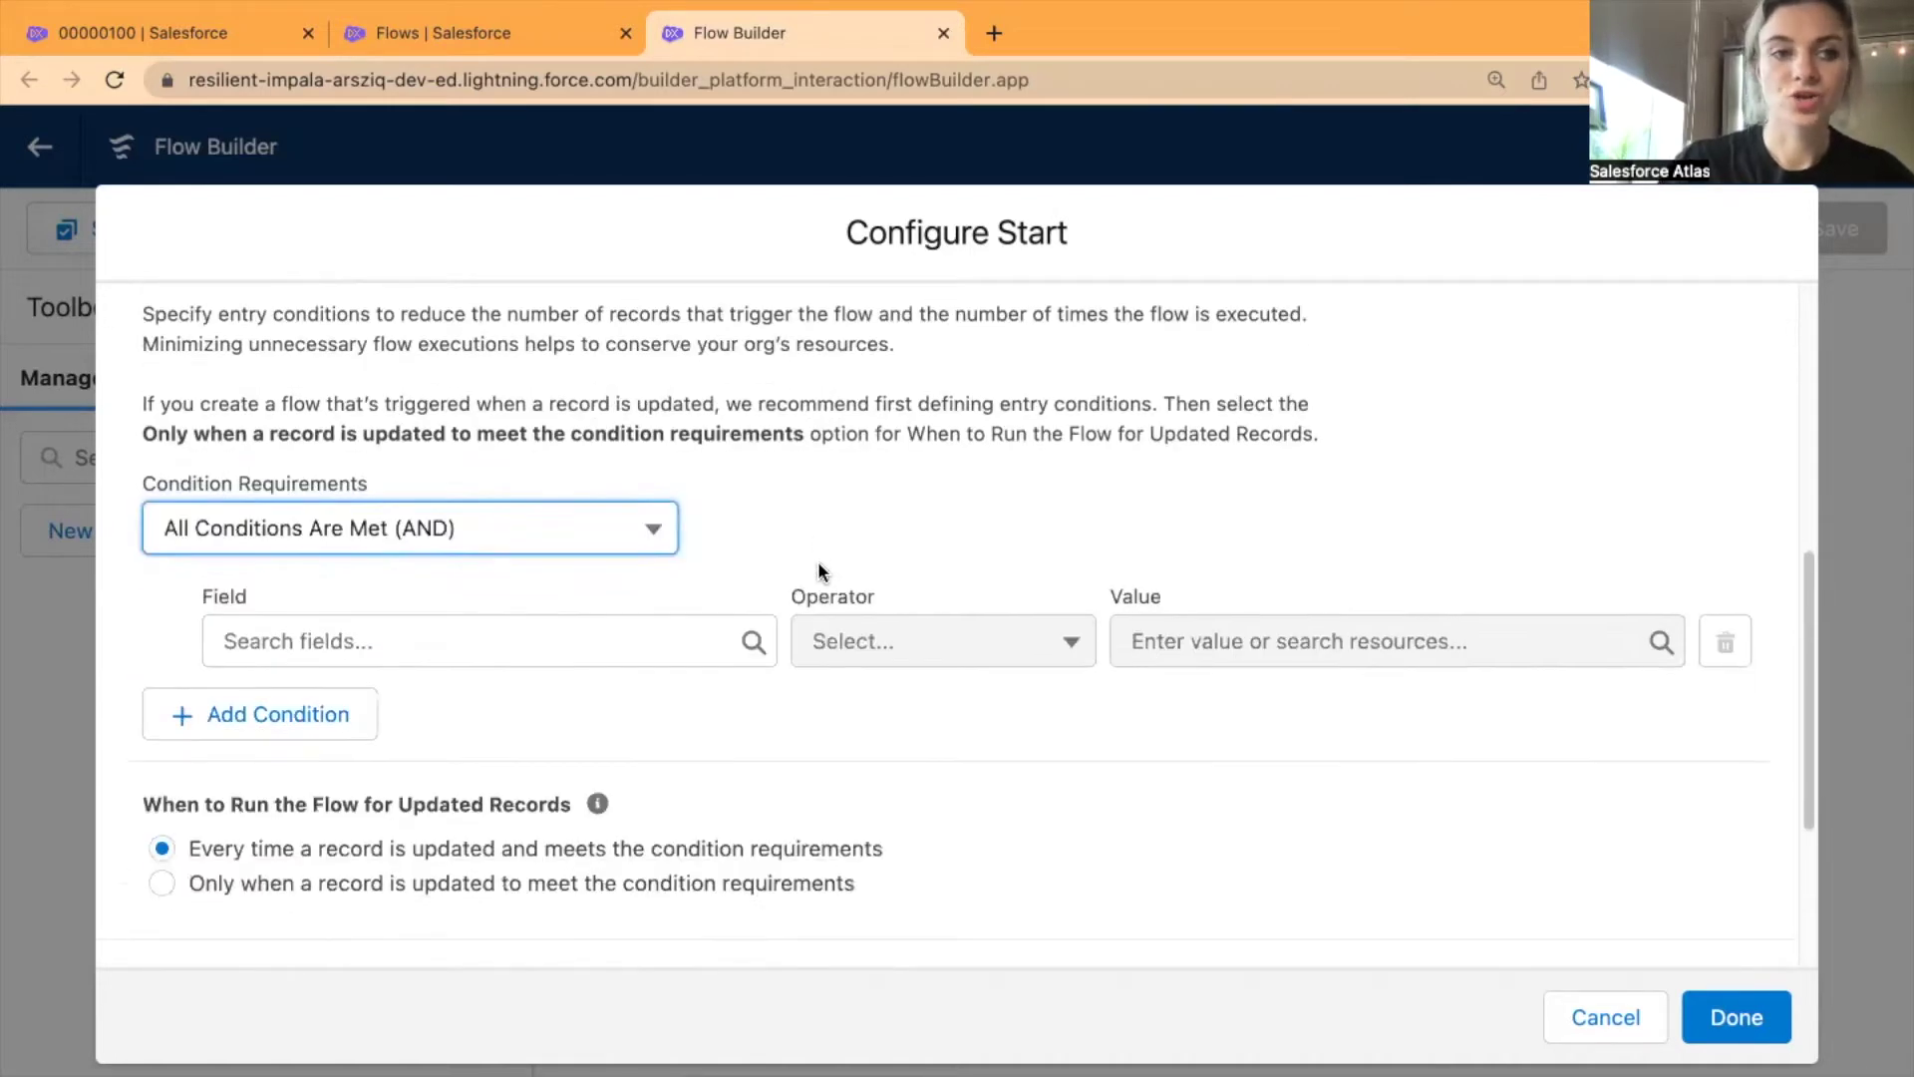
- Examine the contract record's detail fields down to Special Terms to find the field for the entry condition
click(429, 33)
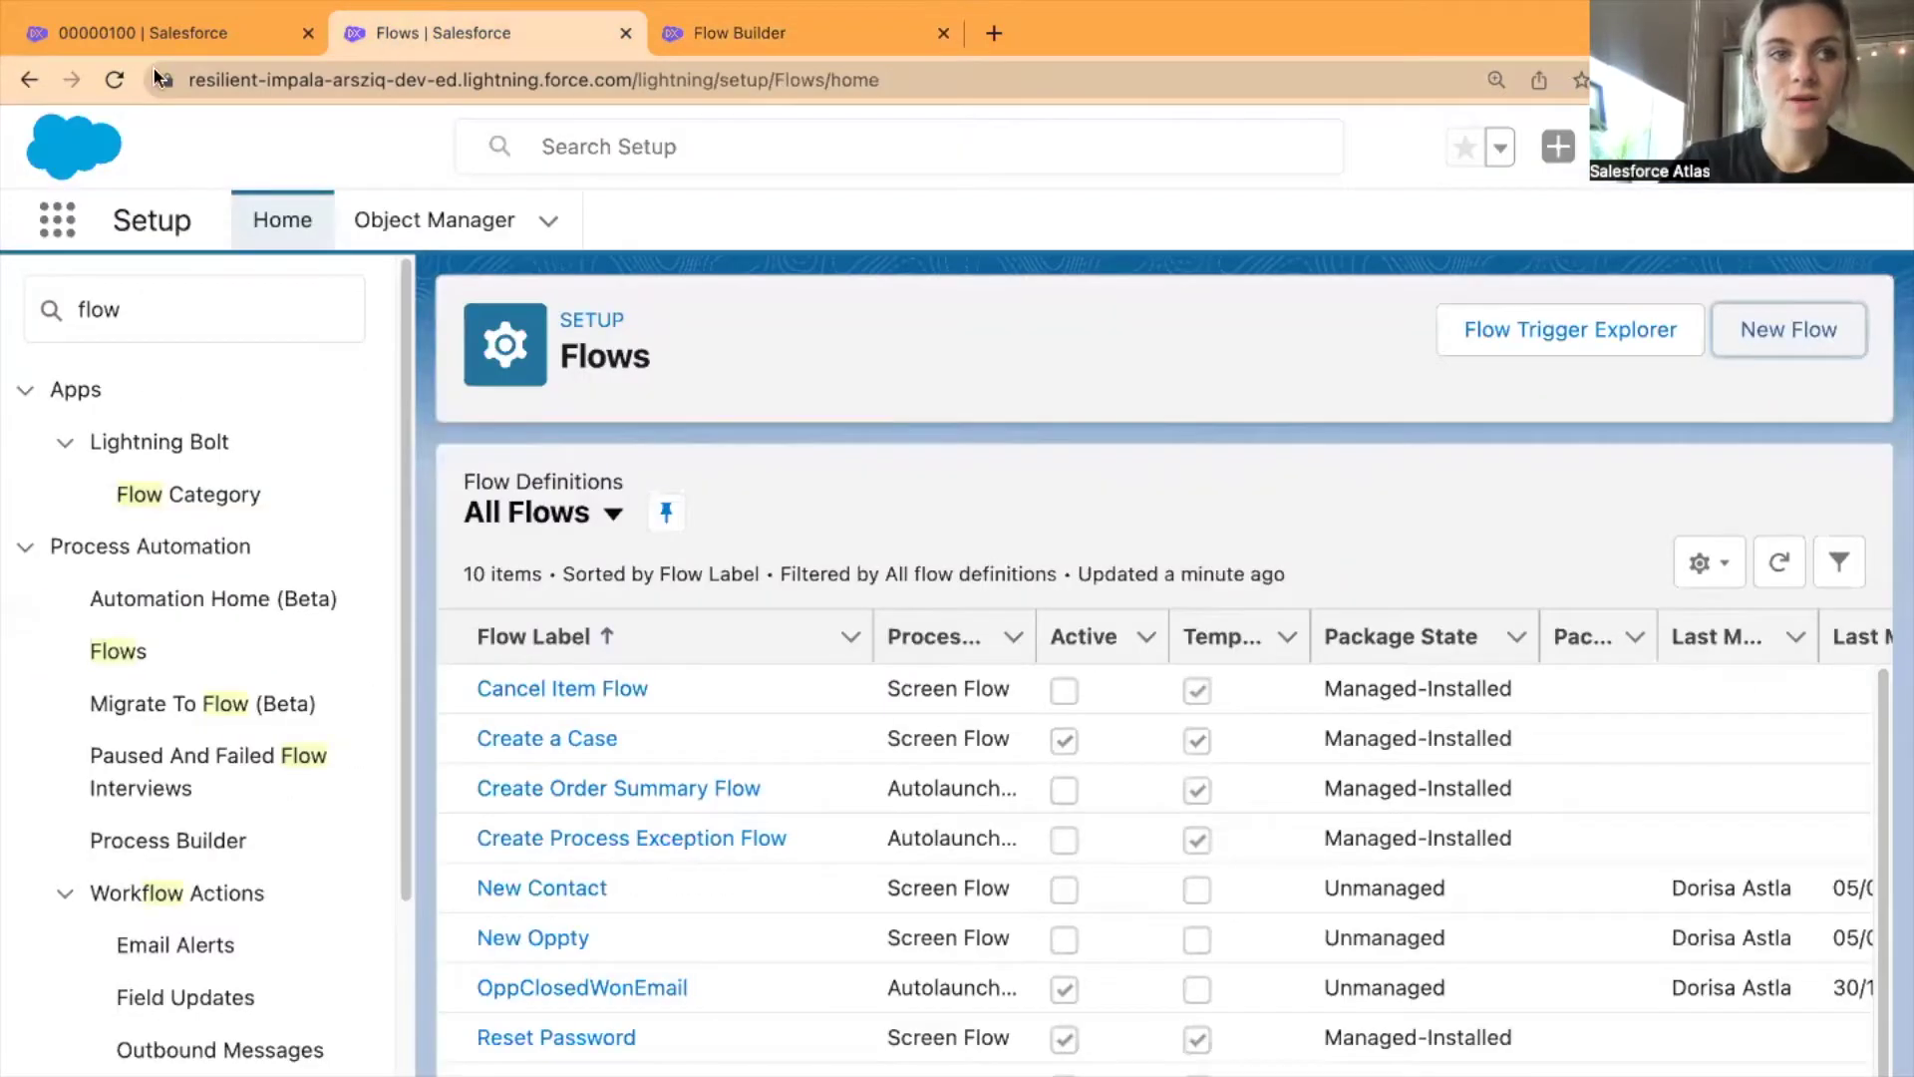
click(160, 36)
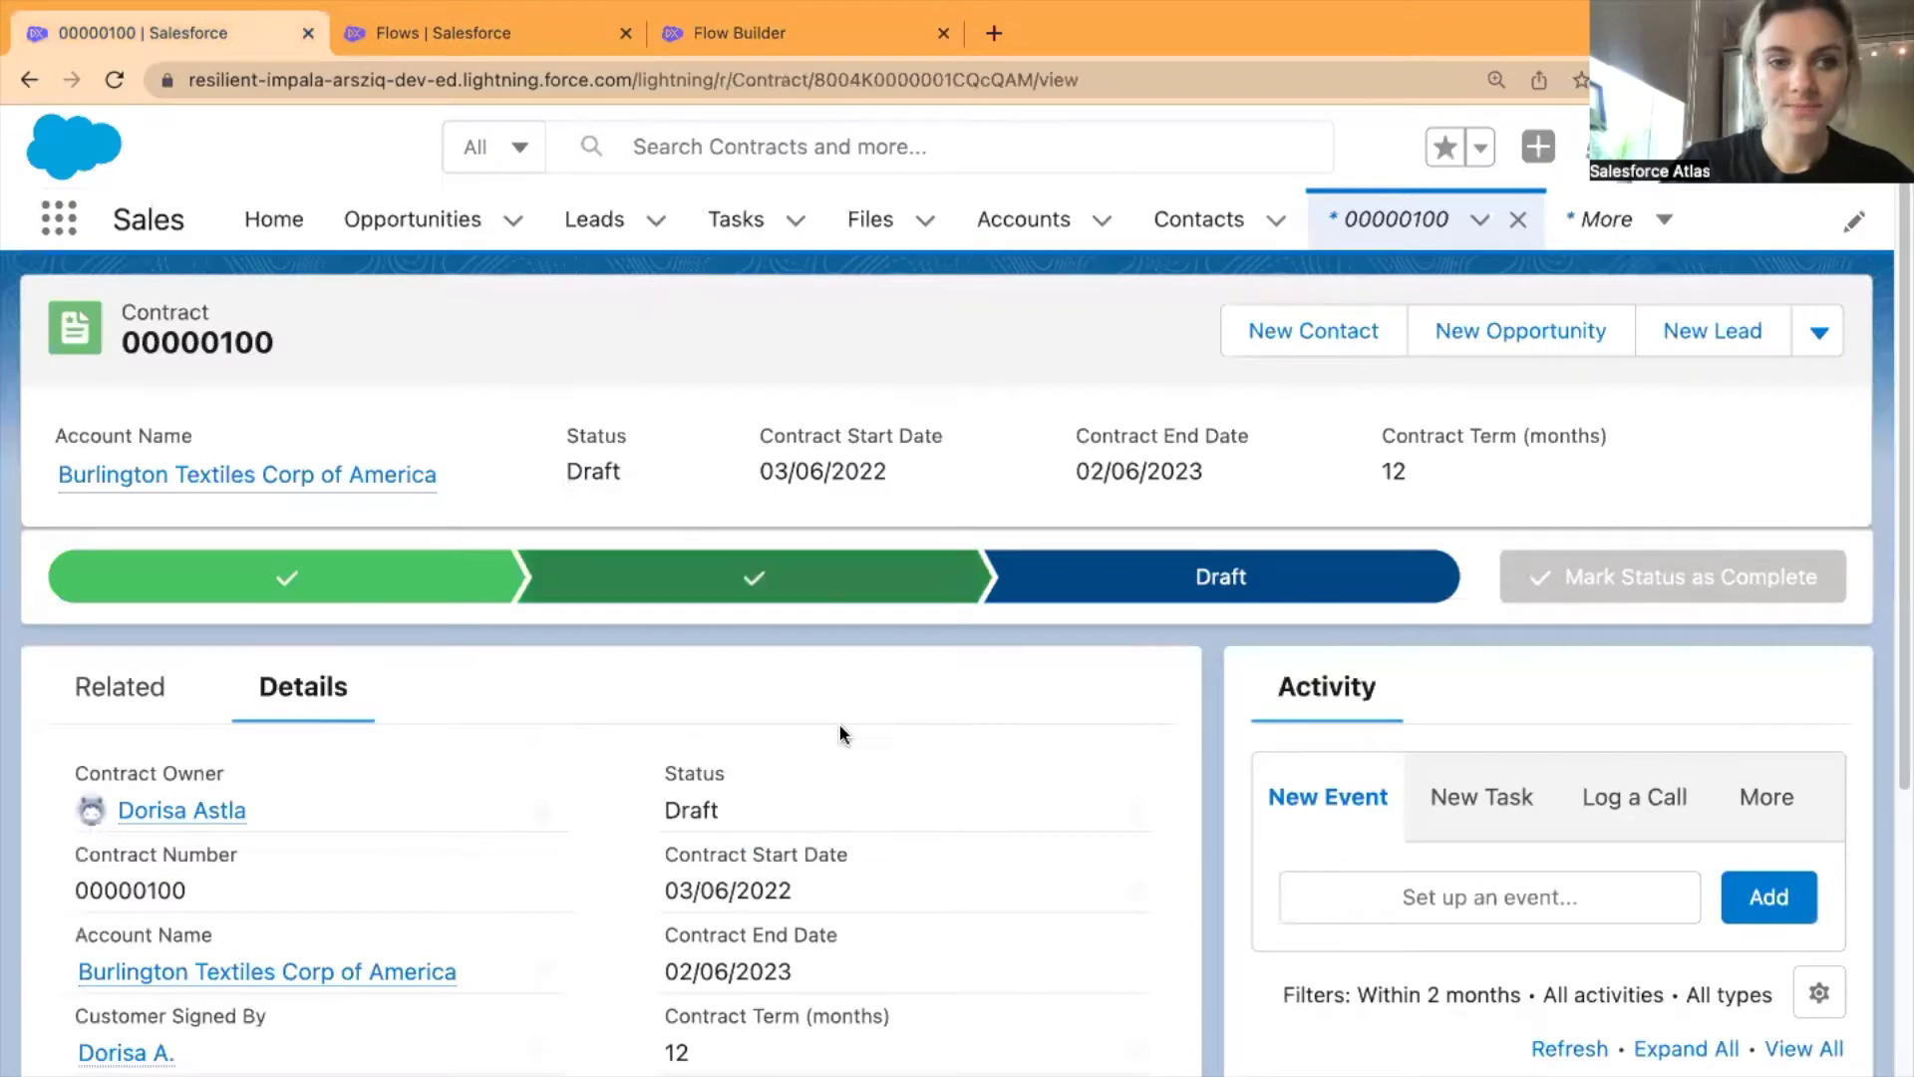
scroll(824, 883, down, 3)
scroll(823, 880, down, 2)
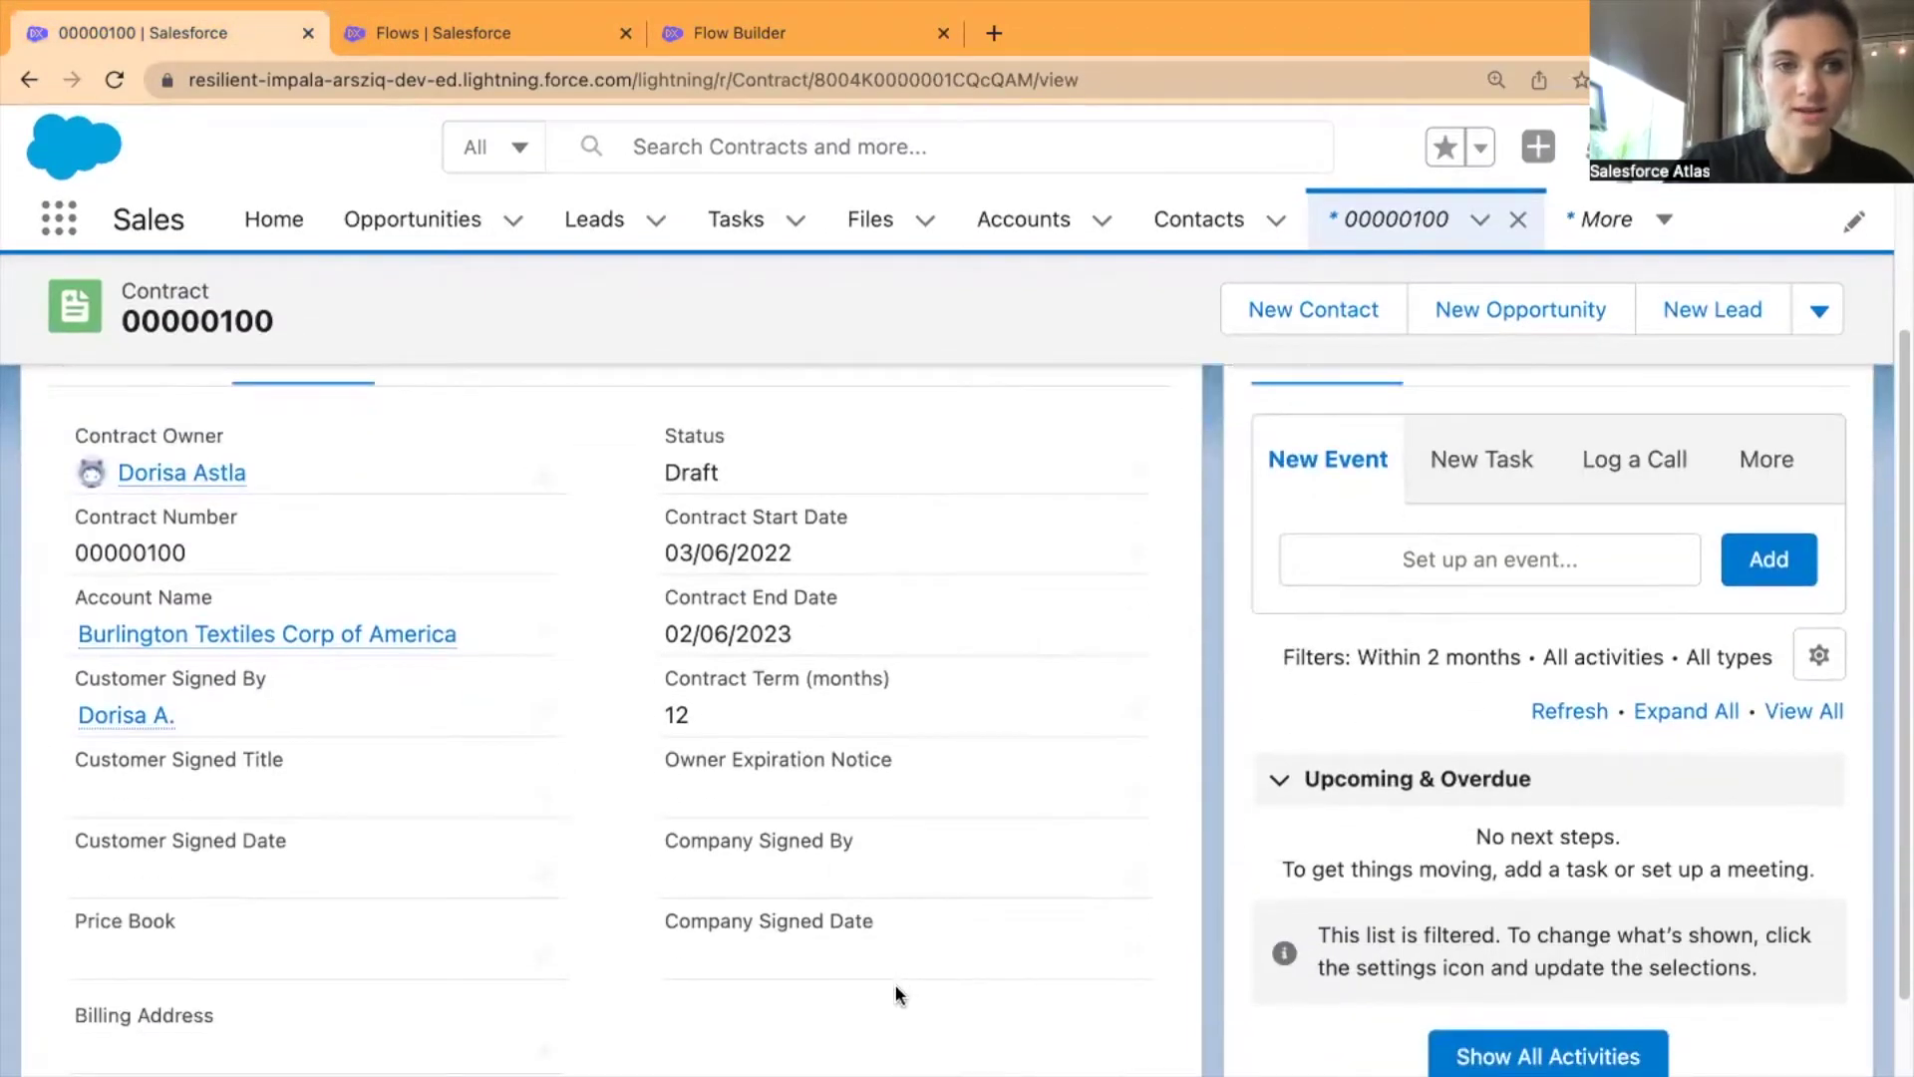
scroll(847, 875, down, 2)
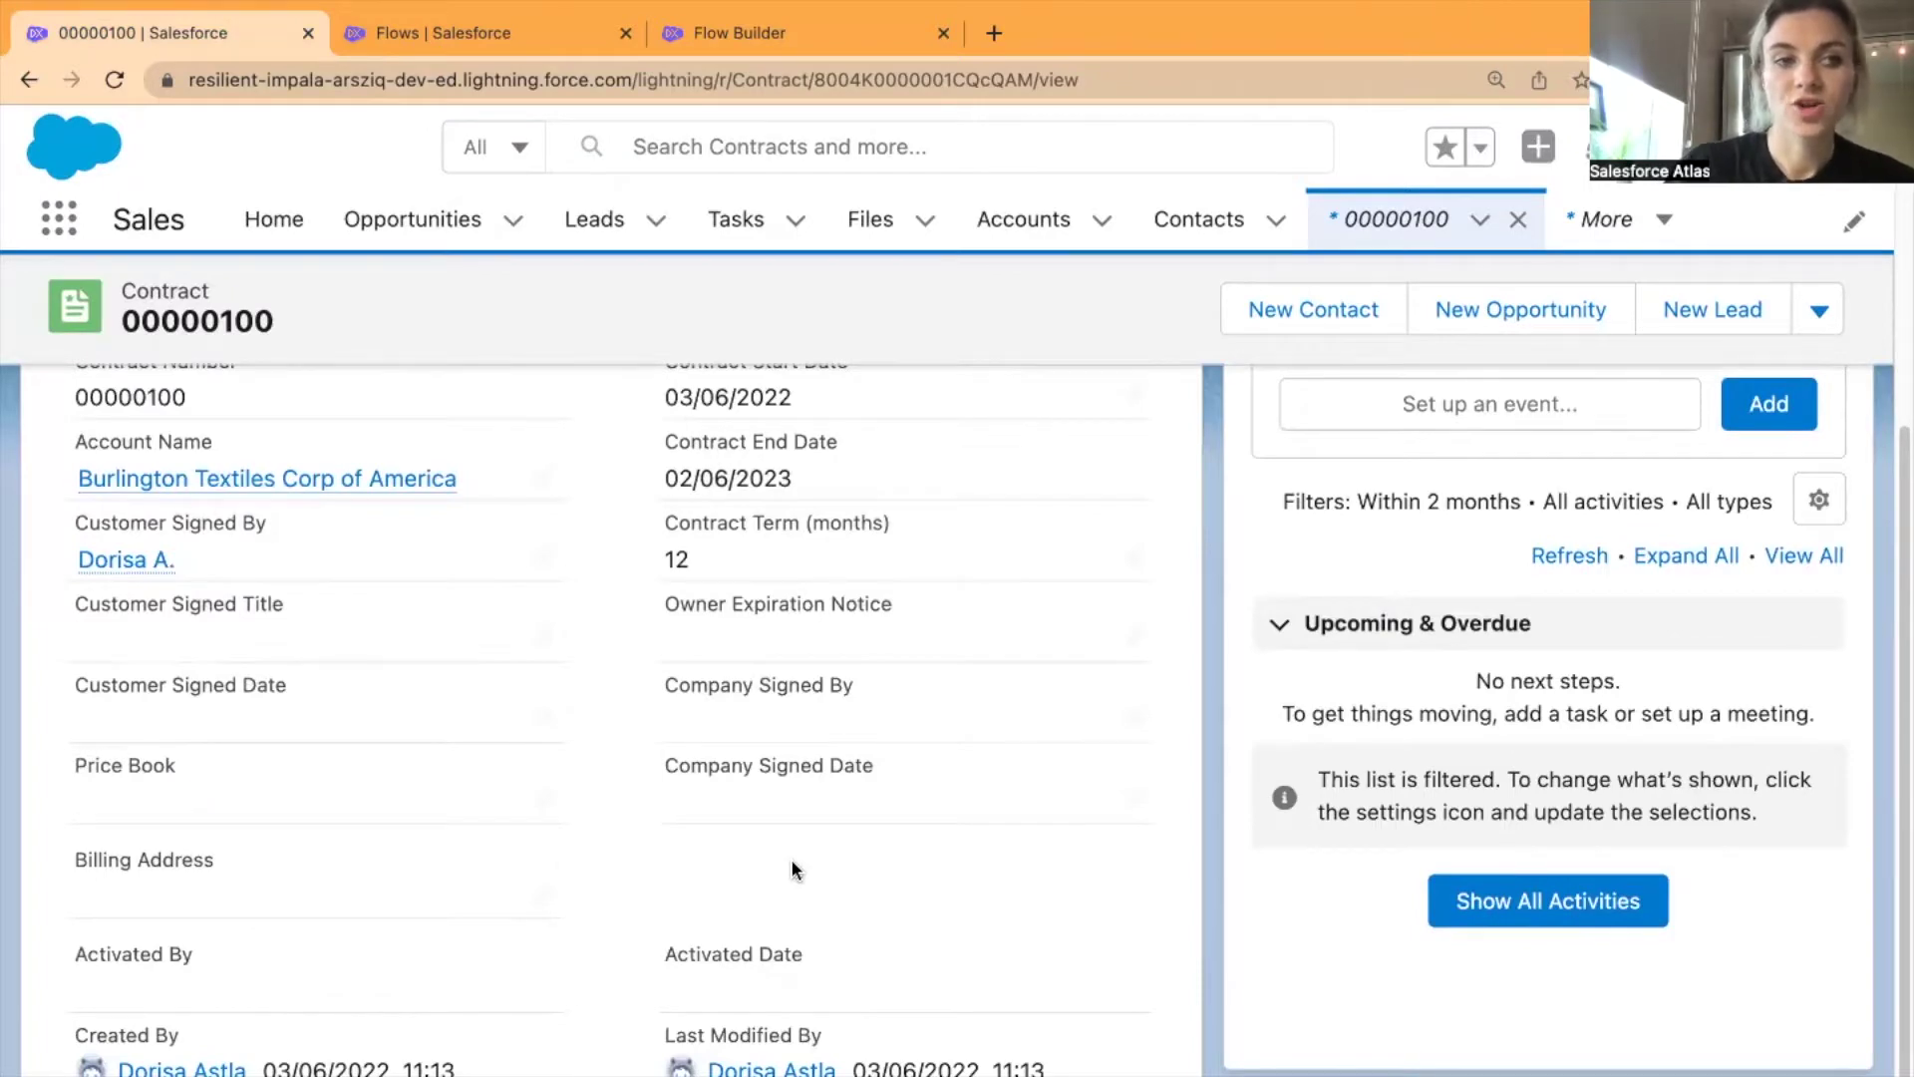
scroll(854, 846, down, 2)
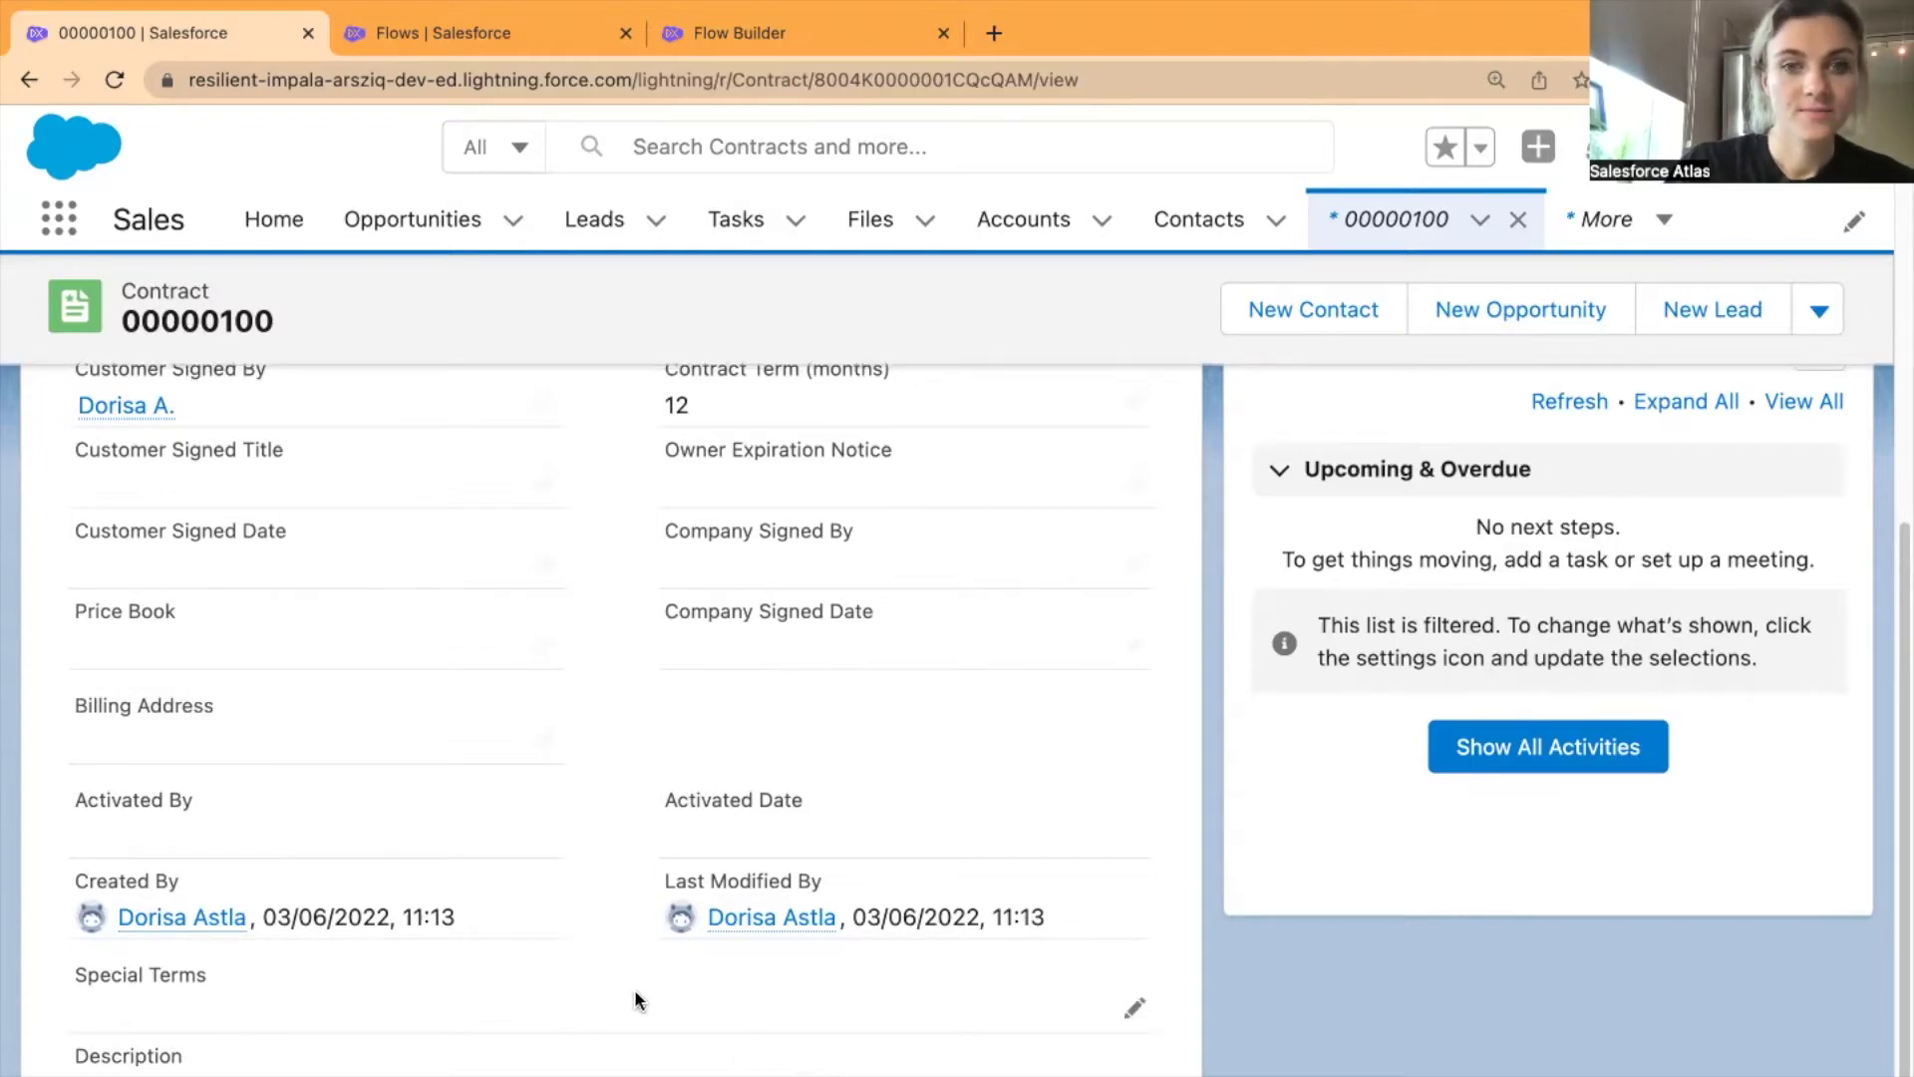
scroll(634, 989, up, 4)
scroll(626, 981, down, 4)
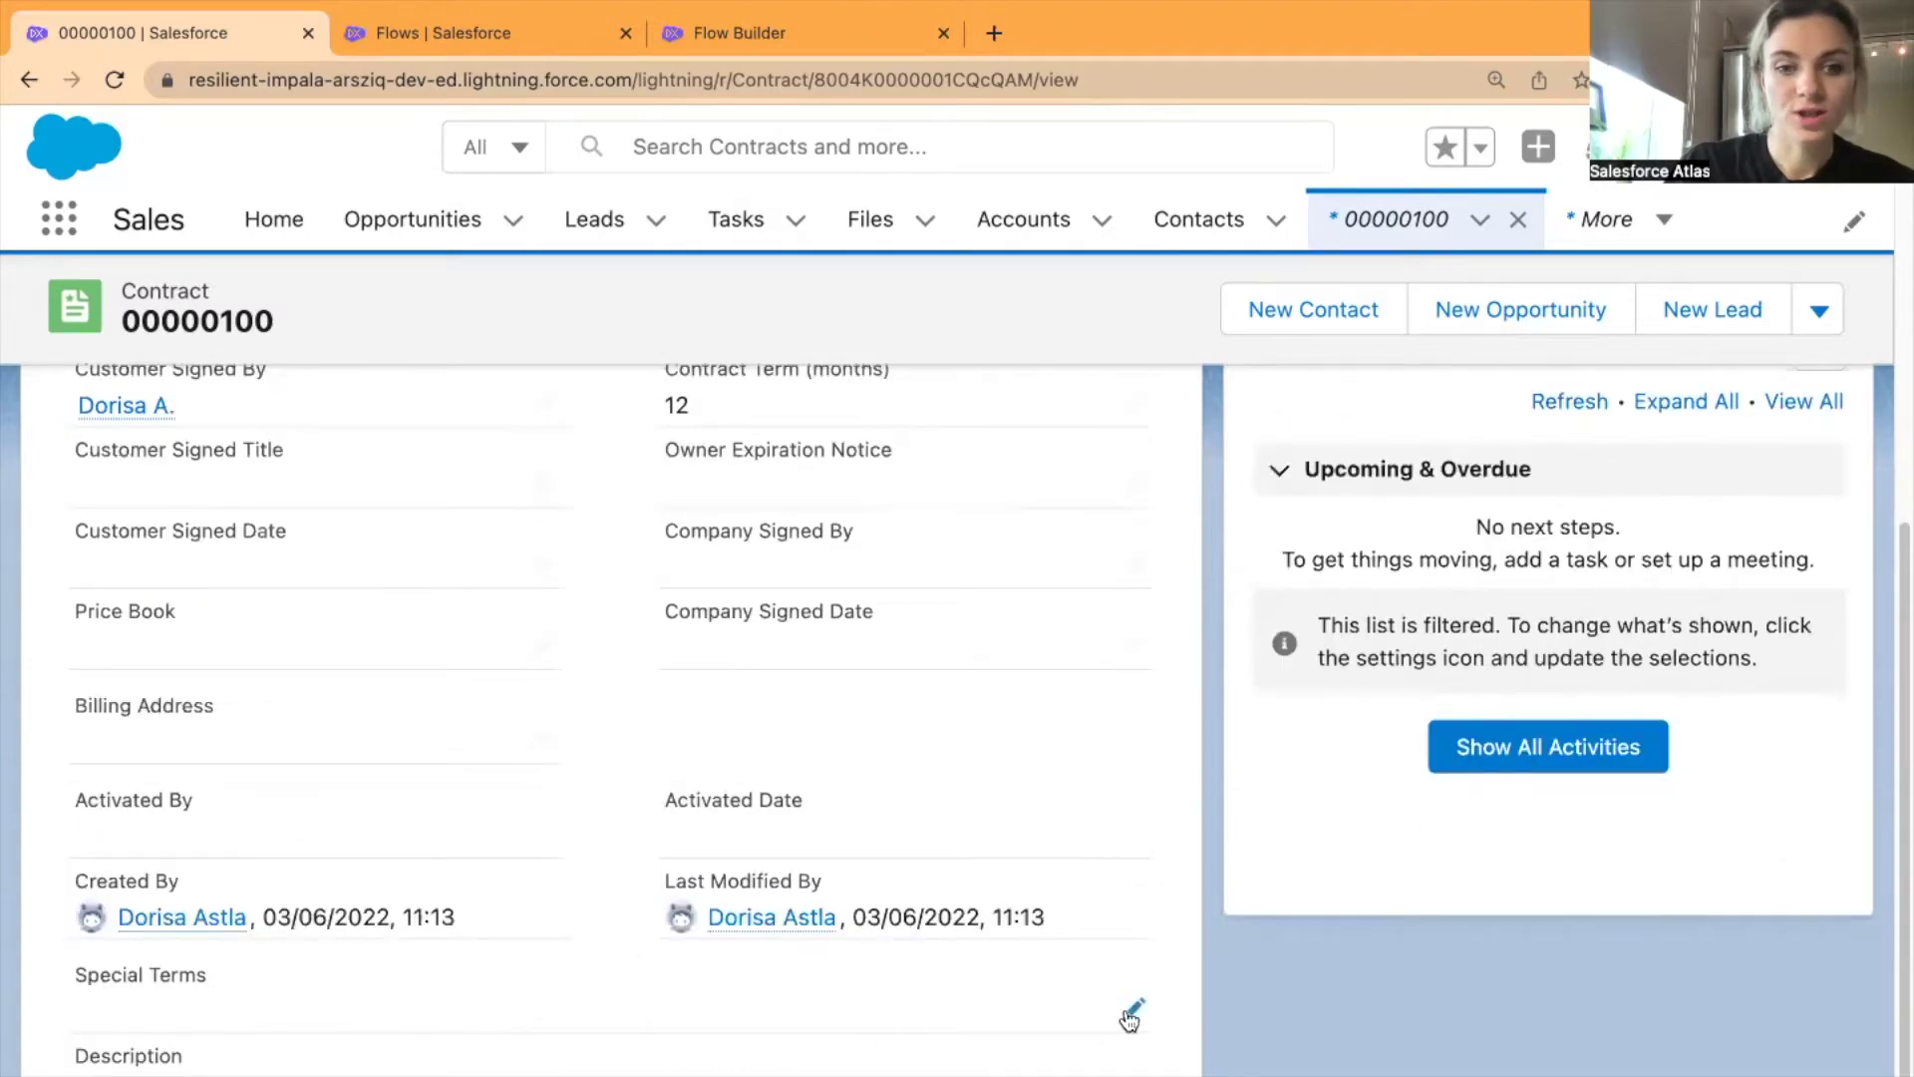
drag(211, 974, 78, 982)
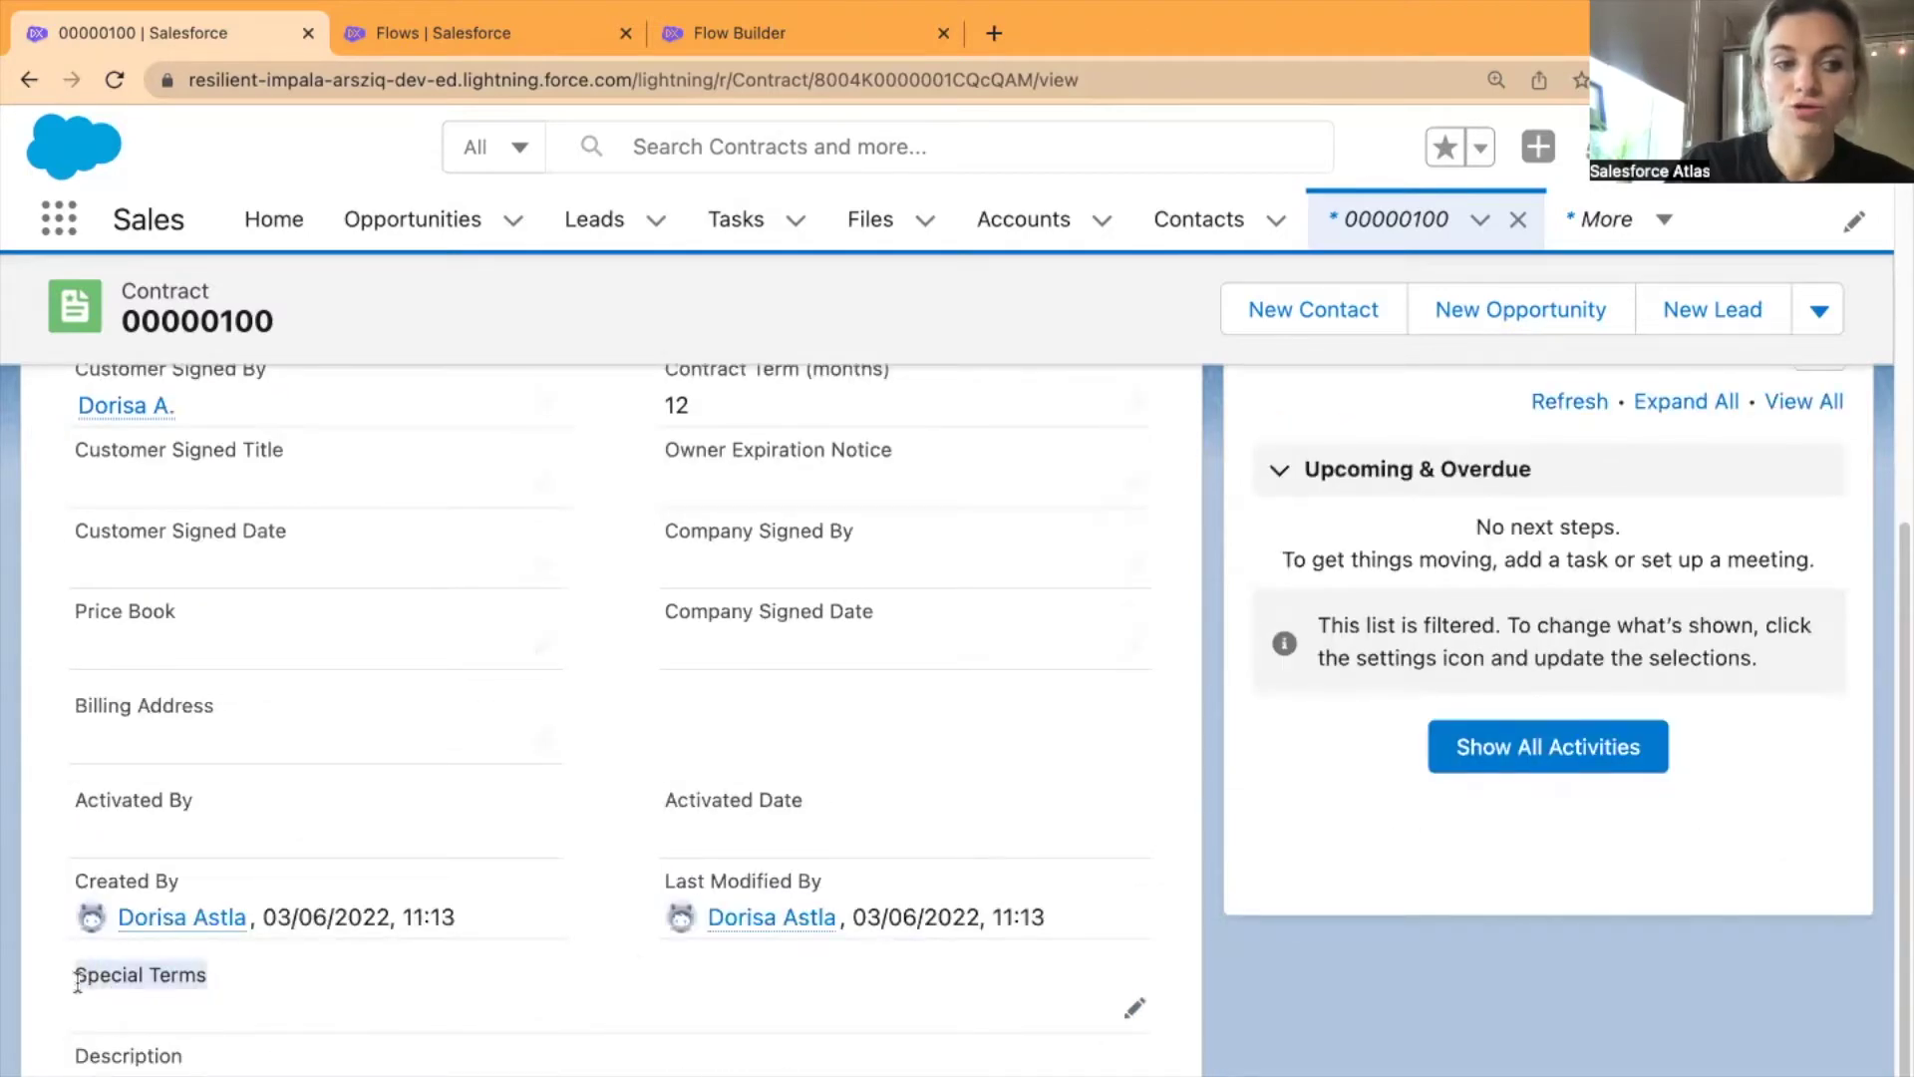
click(239, 1005)
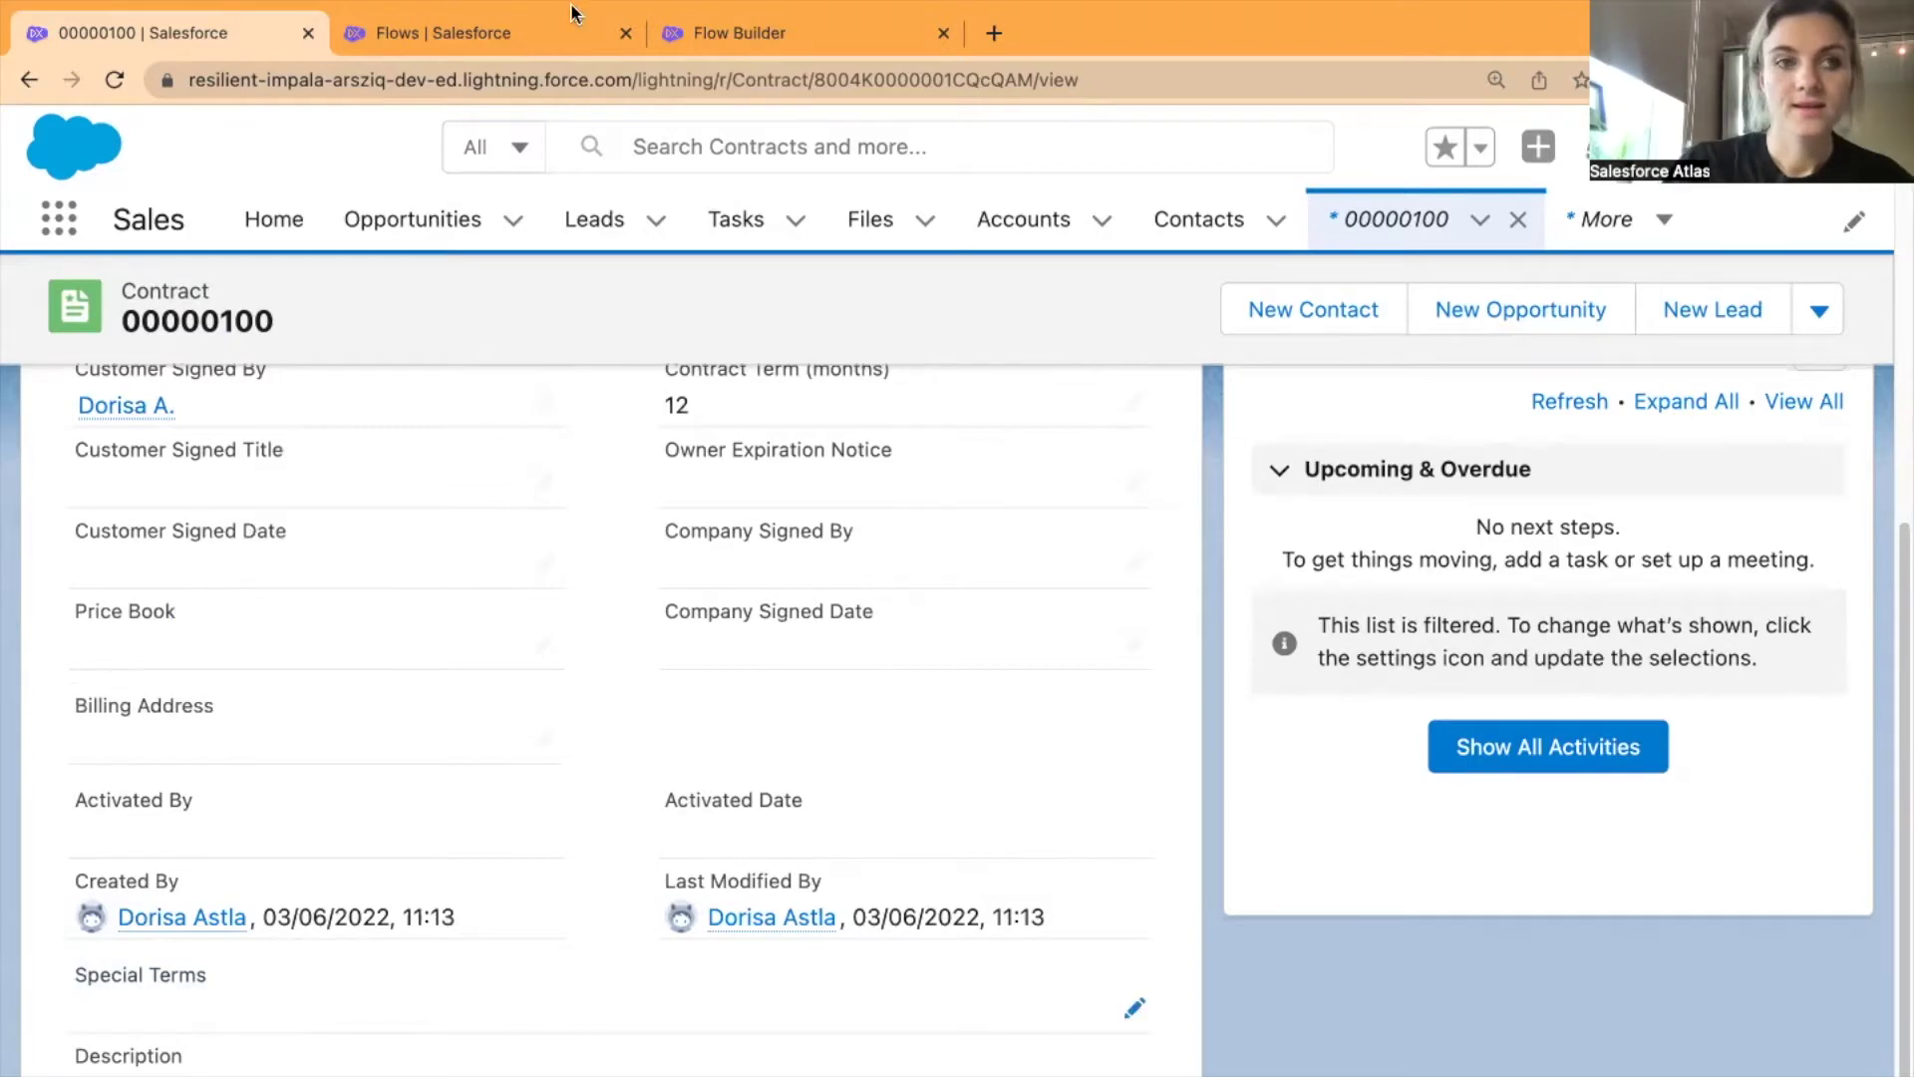
- Back in Flow Builder, define the first entry condition as SpecialTerms Is Changed with the global constant True
click(726, 33)
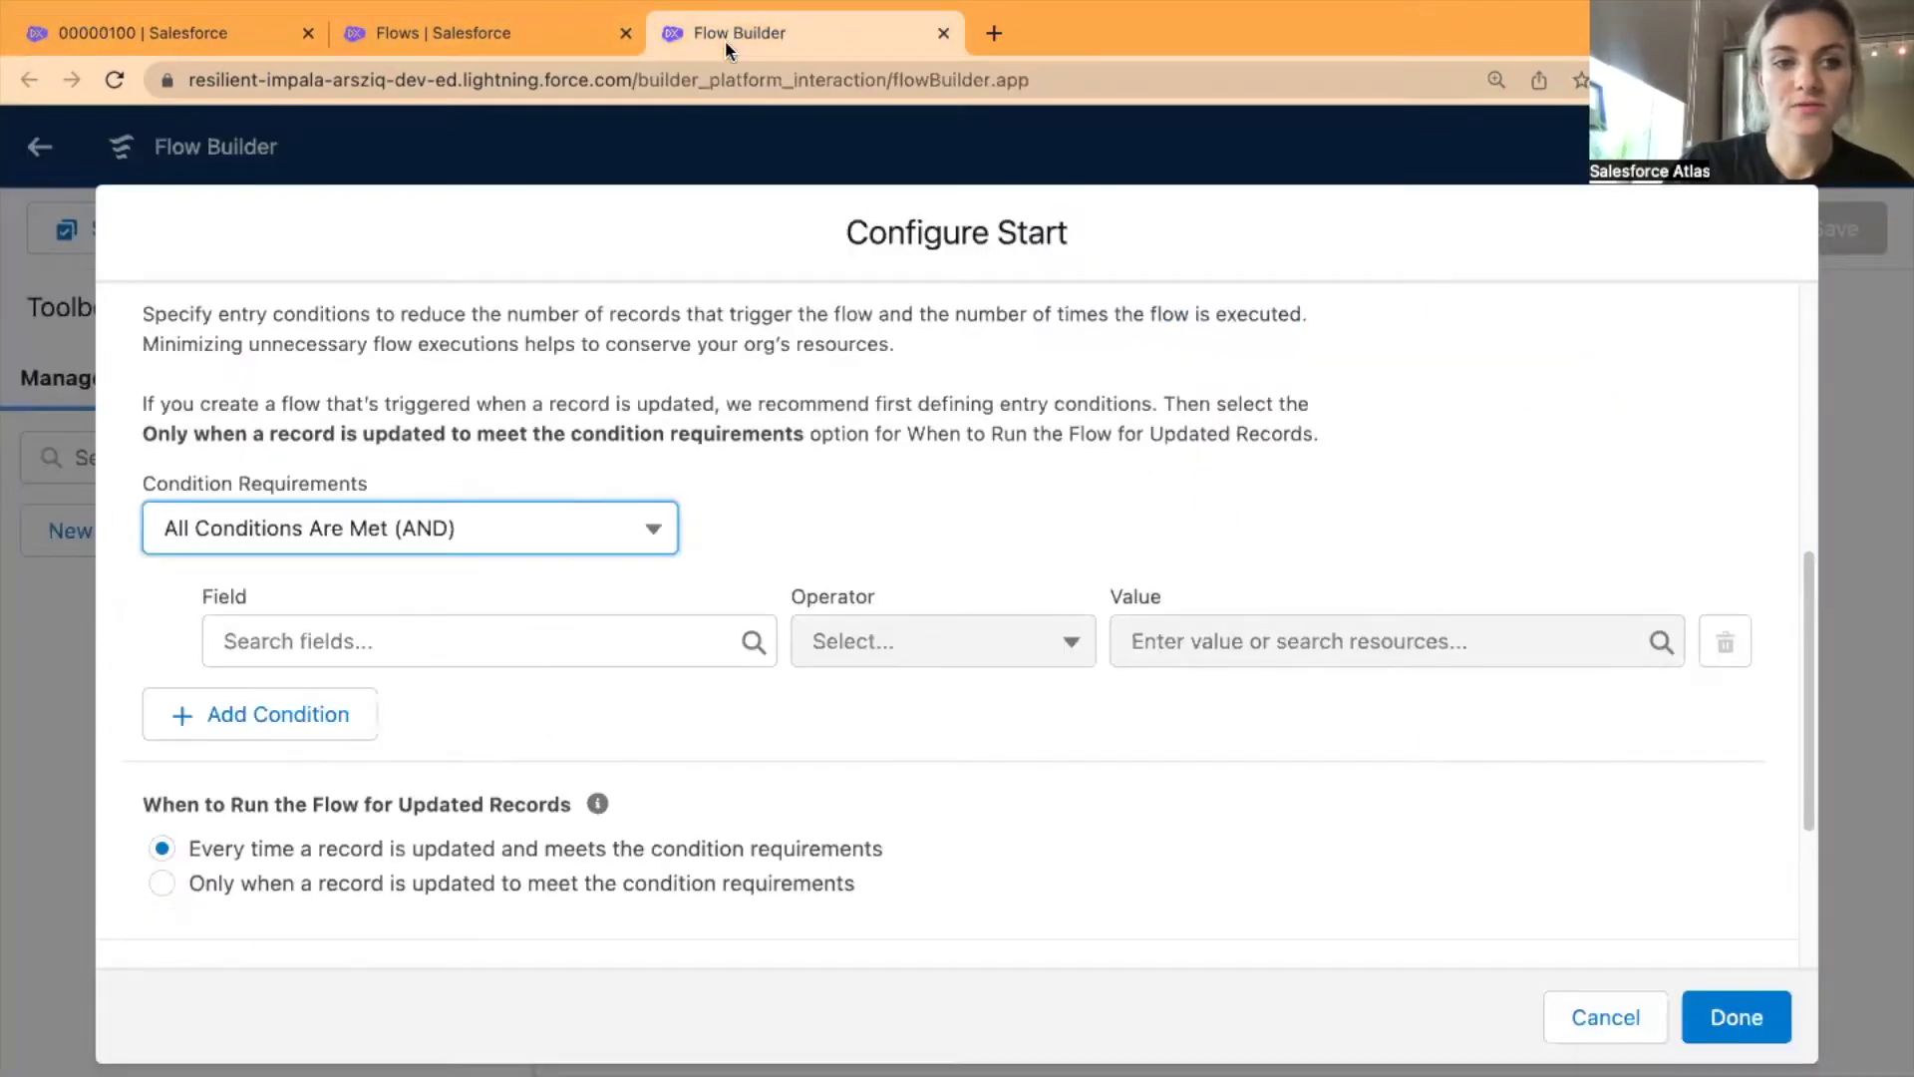
click(545, 641)
text(spe)
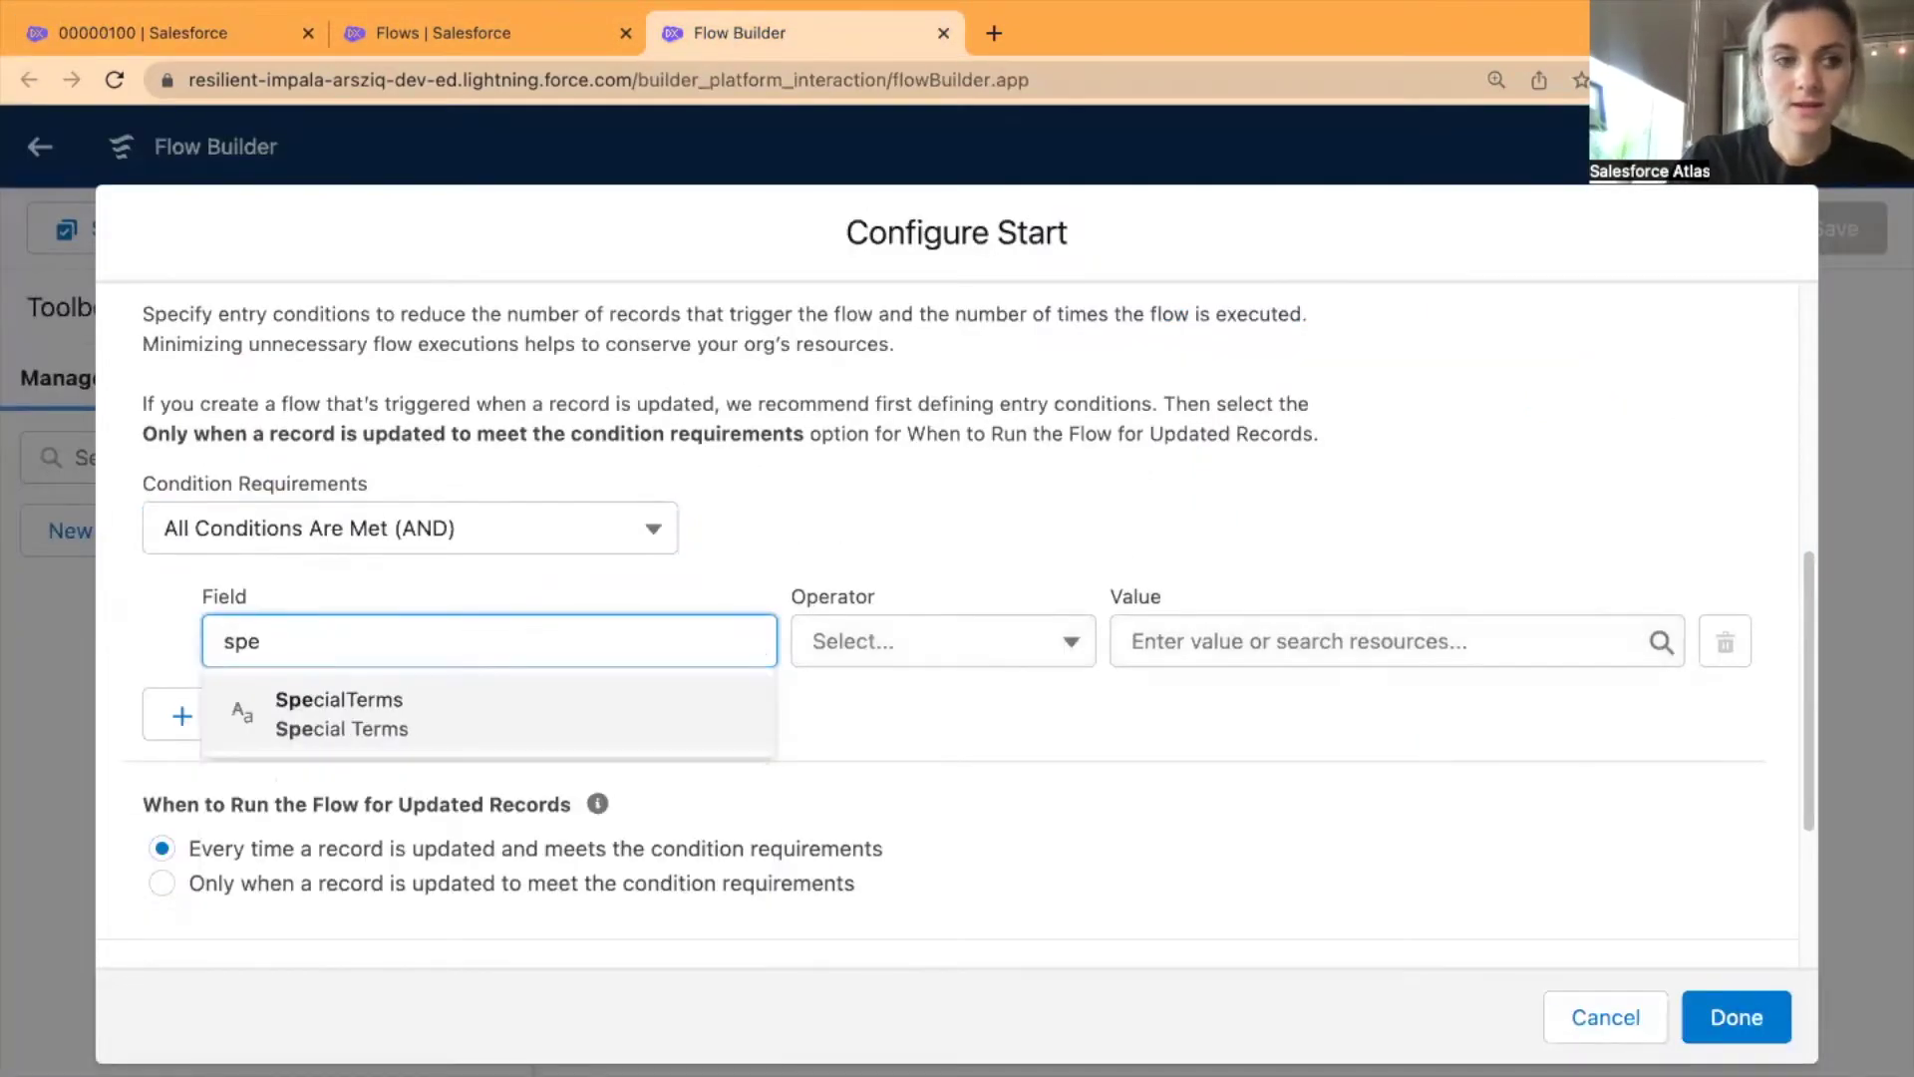
click(515, 713)
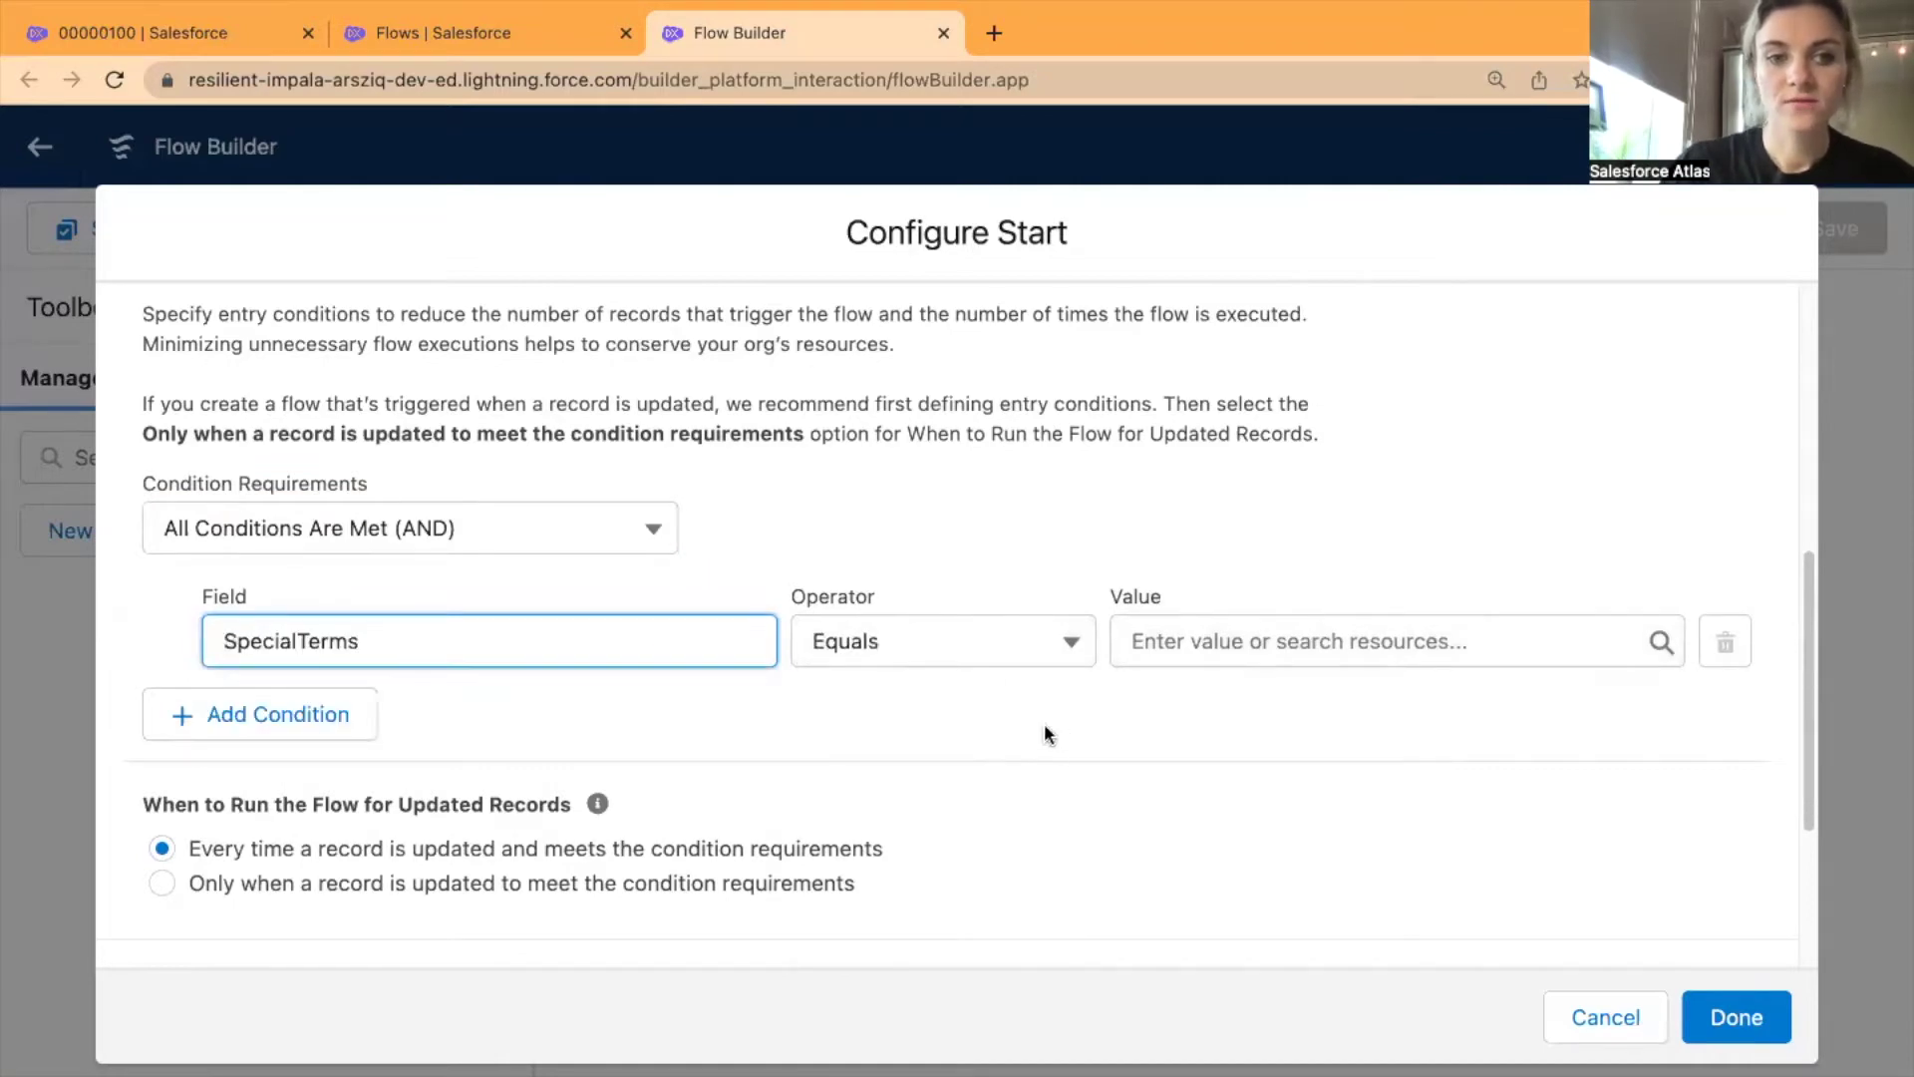
click(1001, 662)
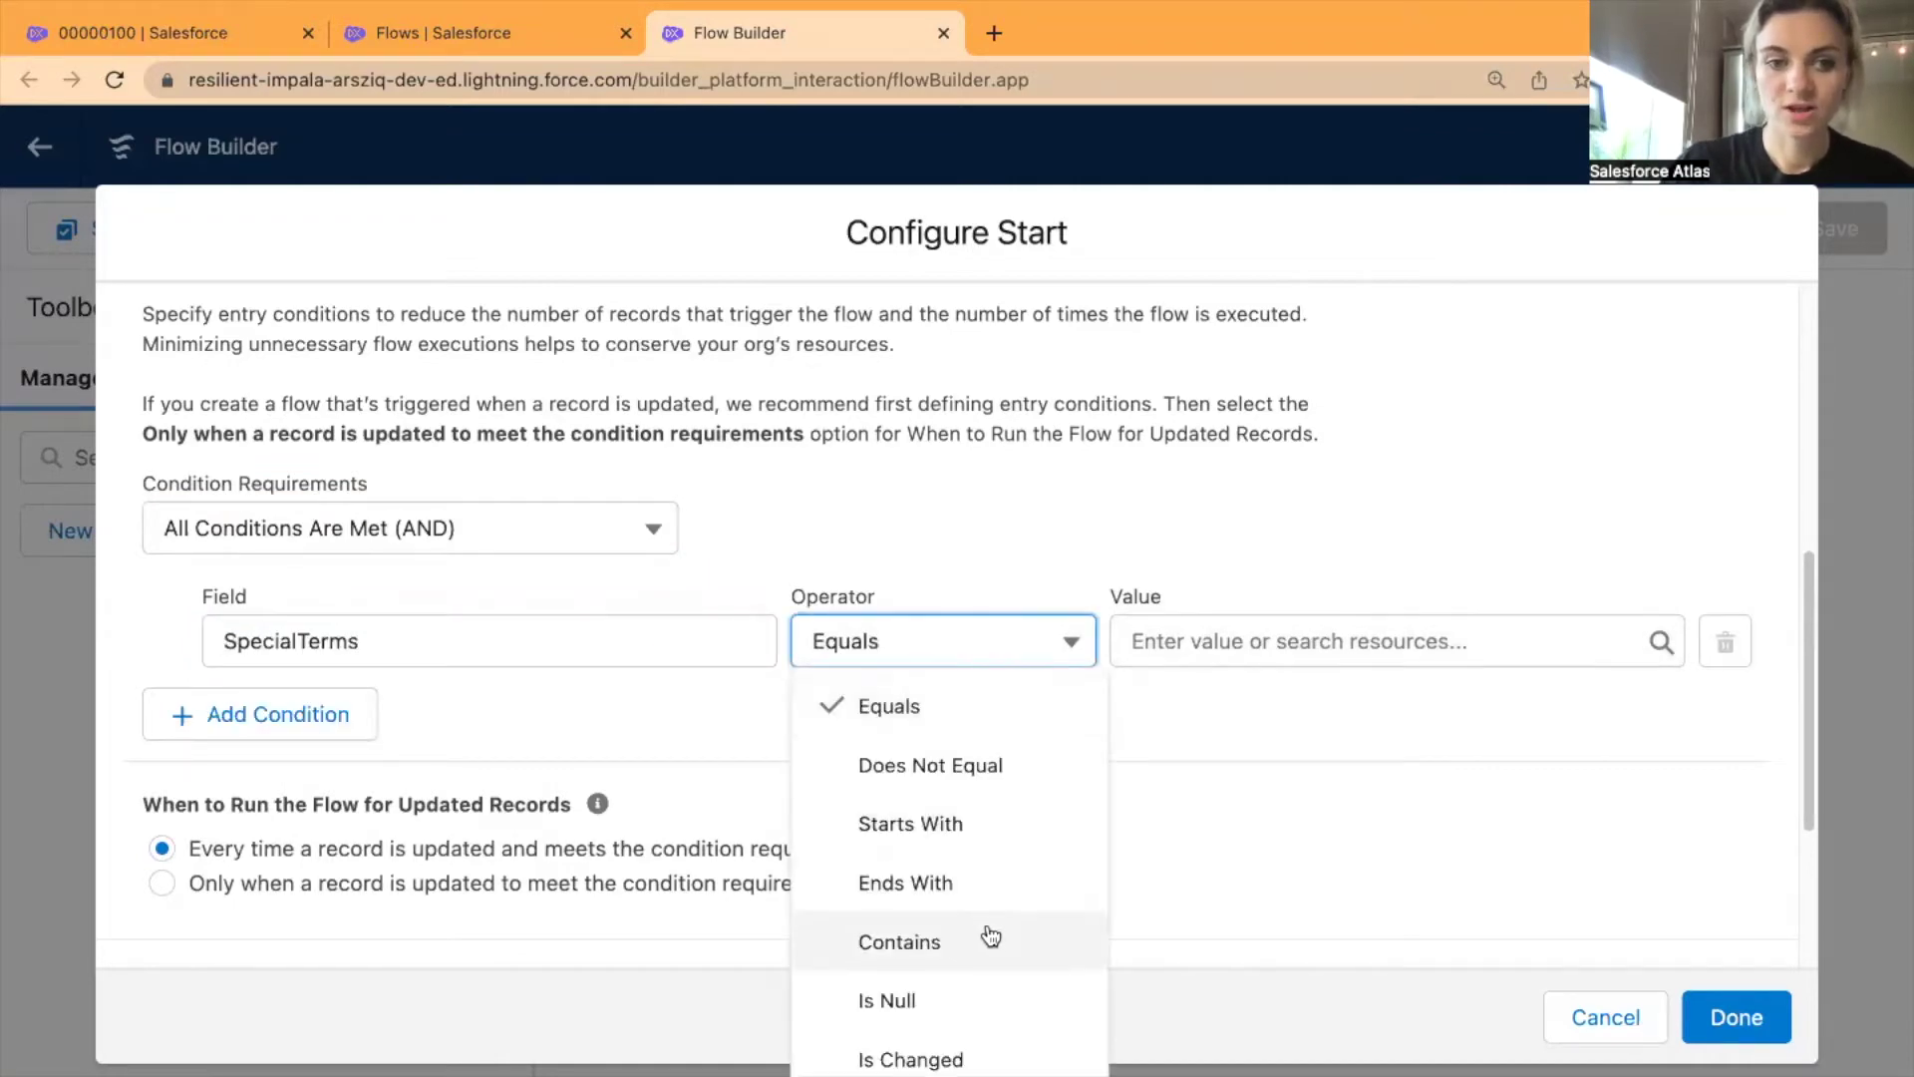
click(1001, 1061)
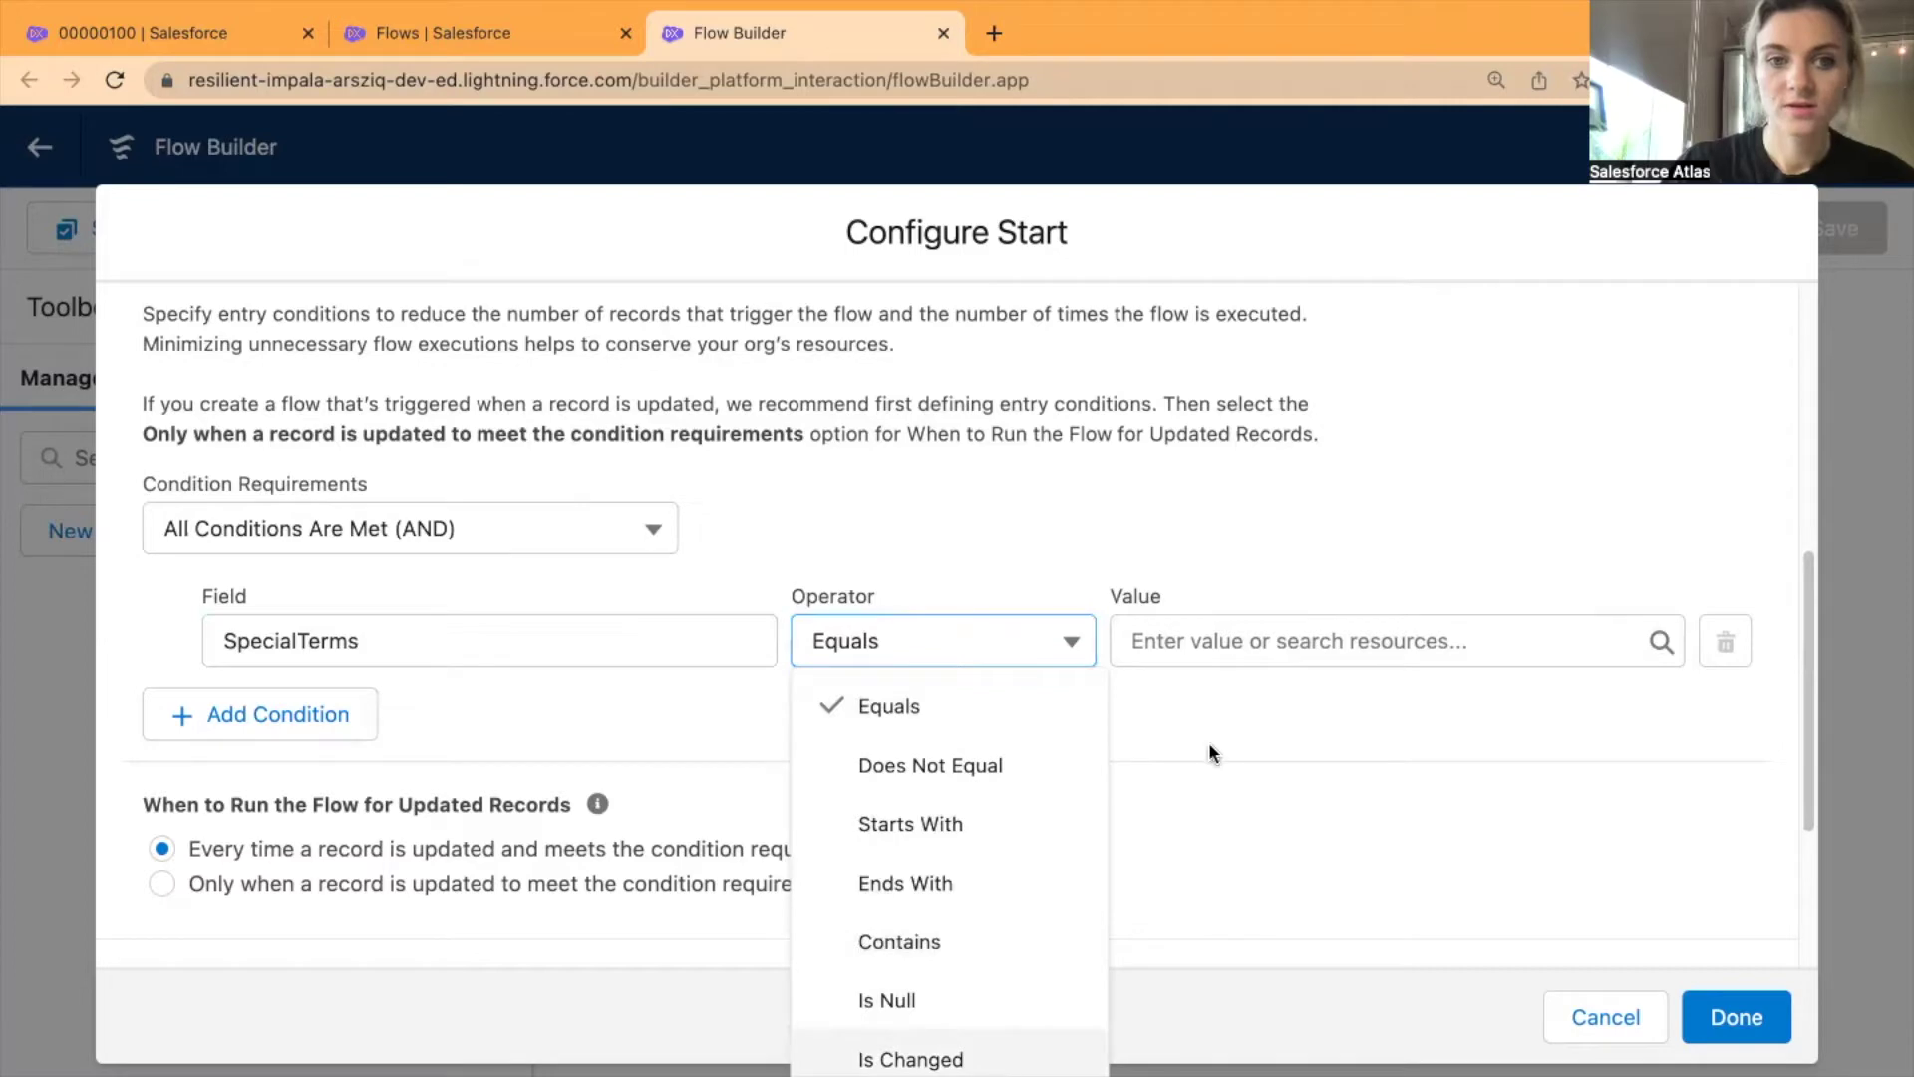
click(1228, 643)
click(1303, 847)
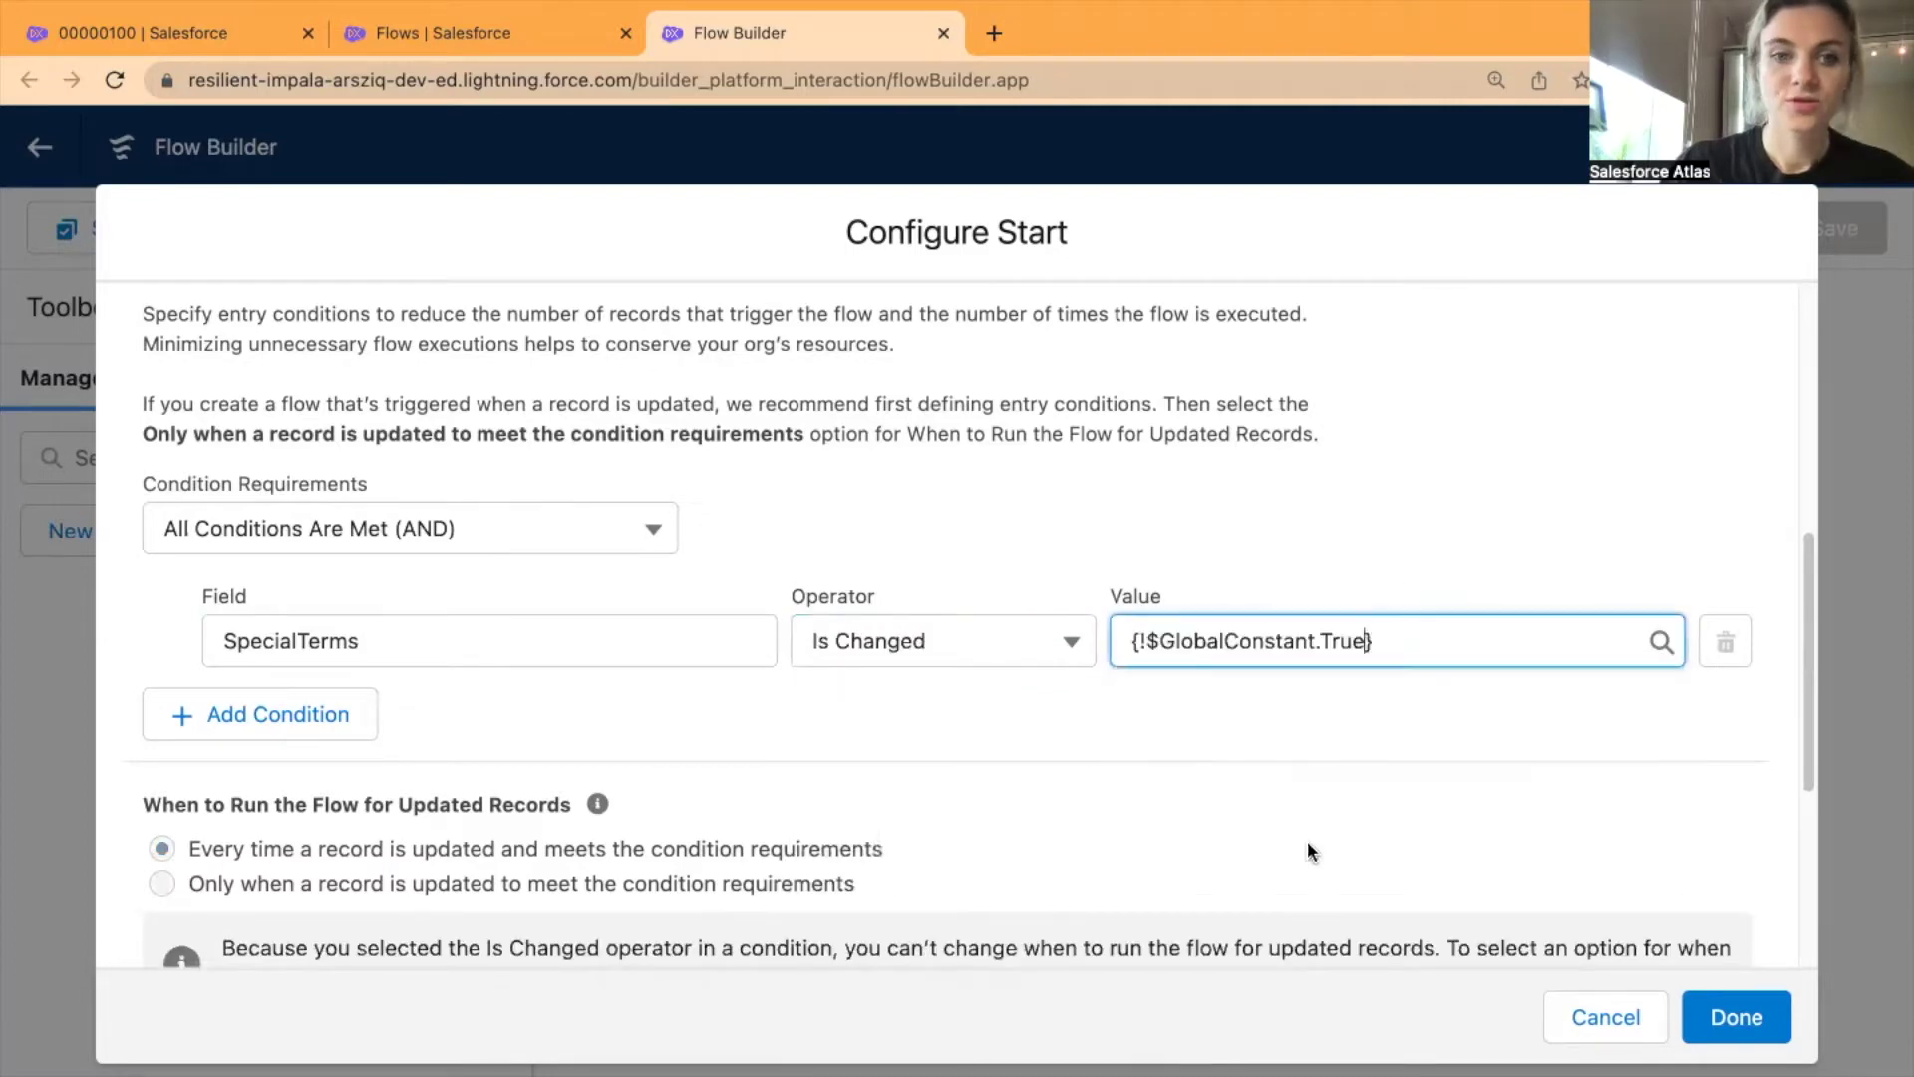
- Add a second entry condition on the SpecialTerms field
click(322, 728)
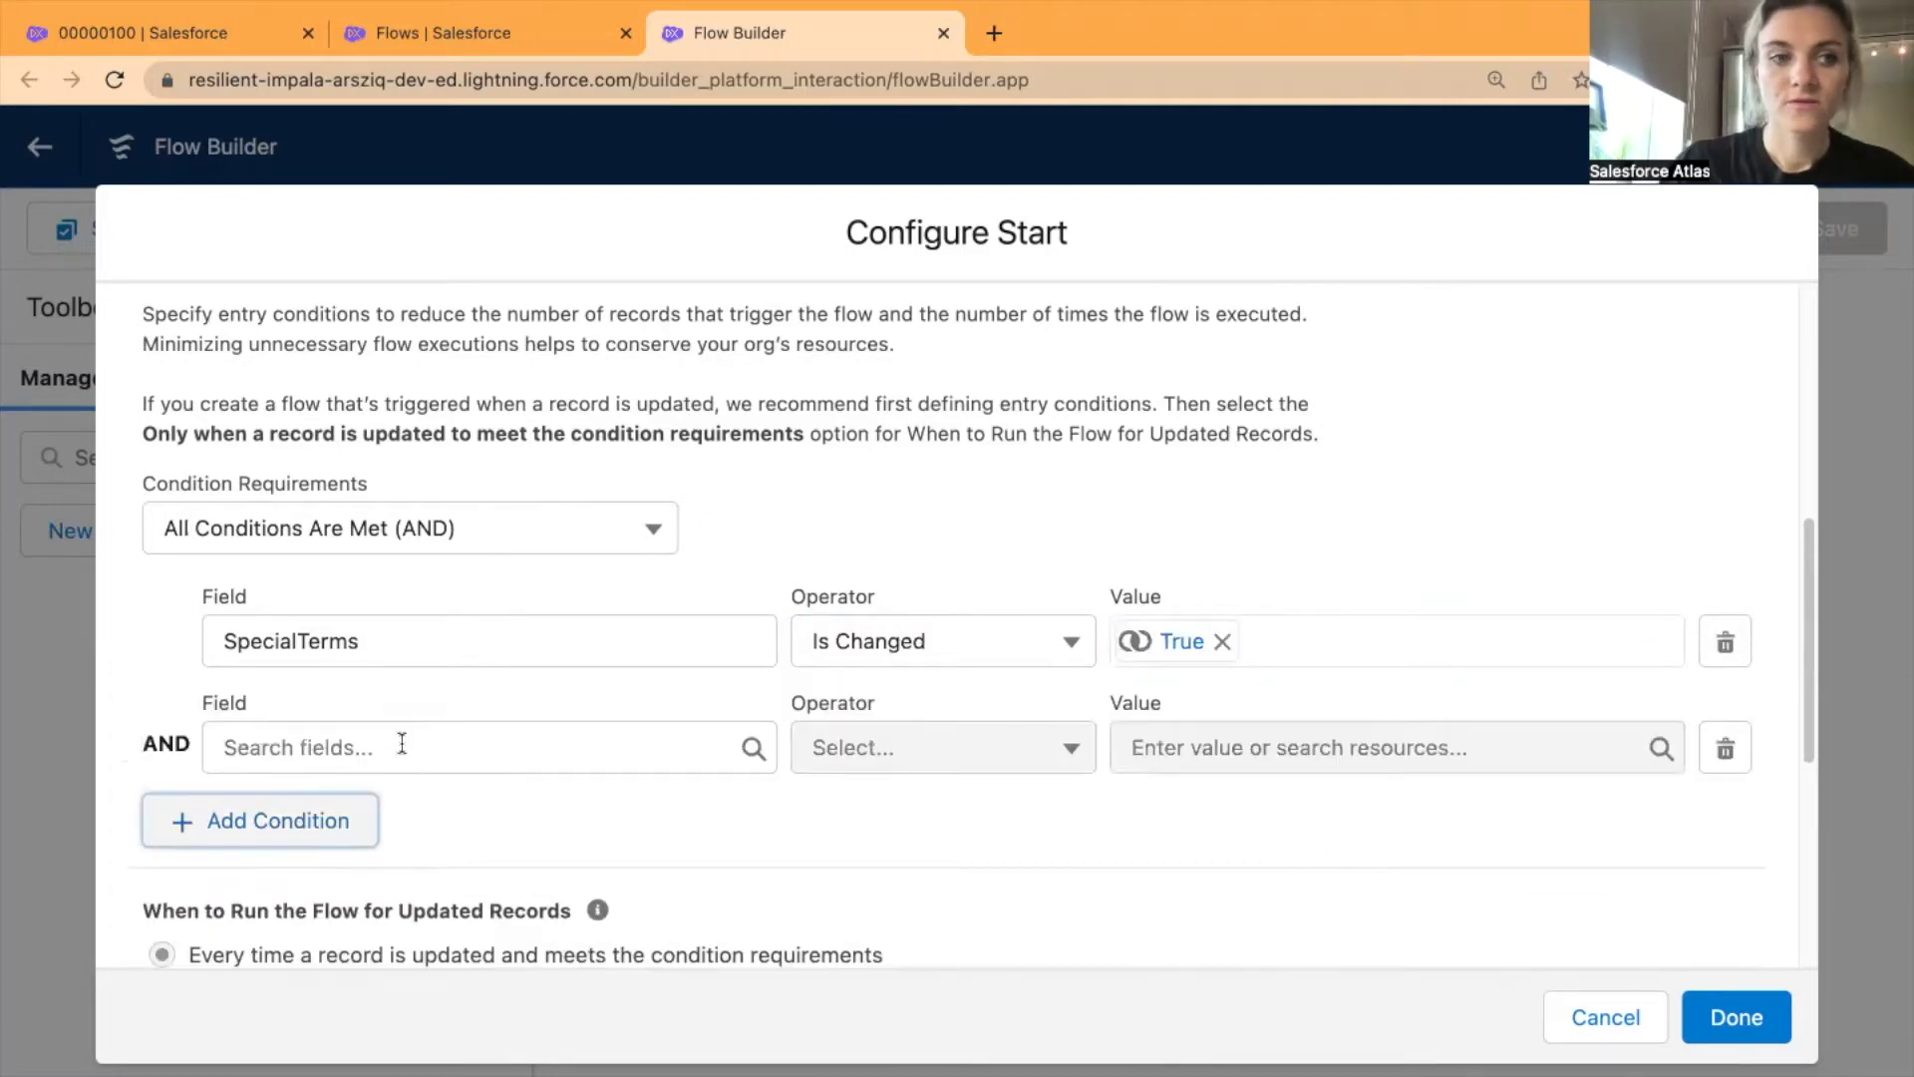
click(411, 748)
text(special)
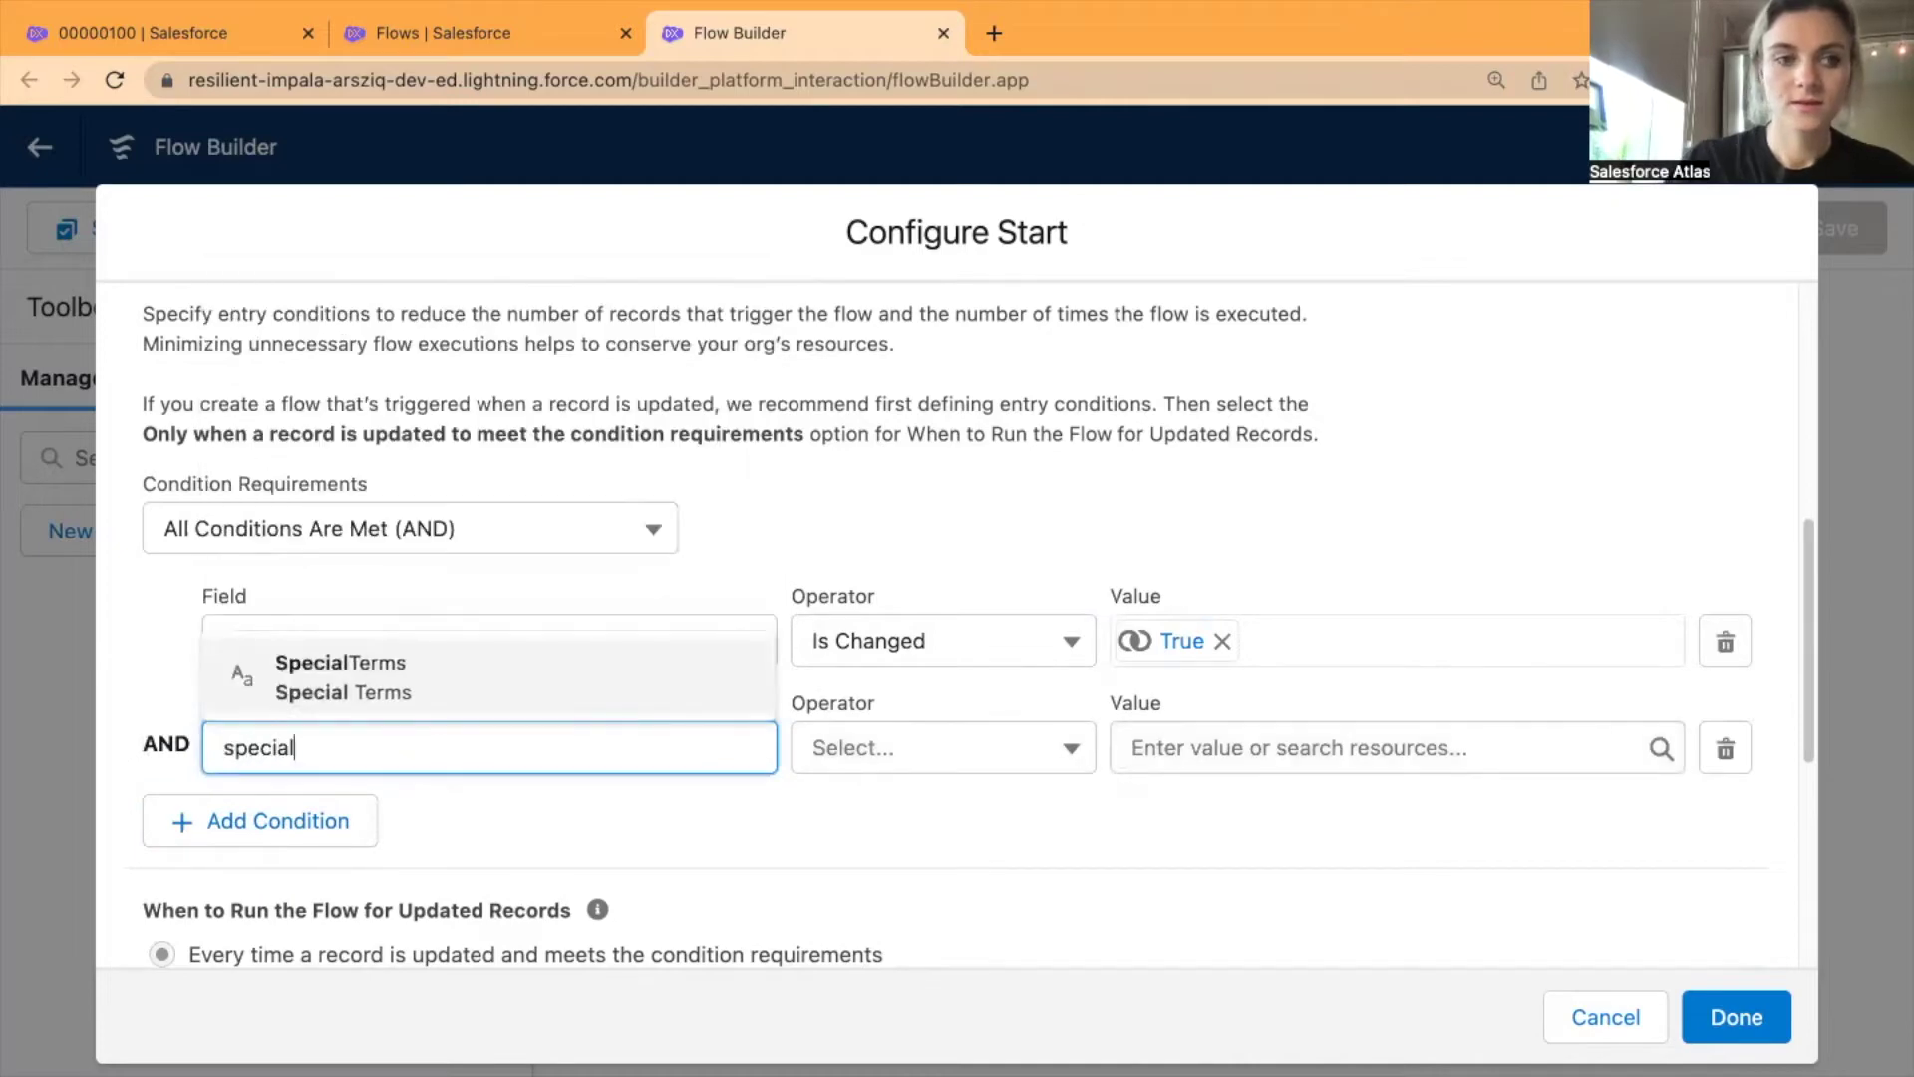
click(447, 692)
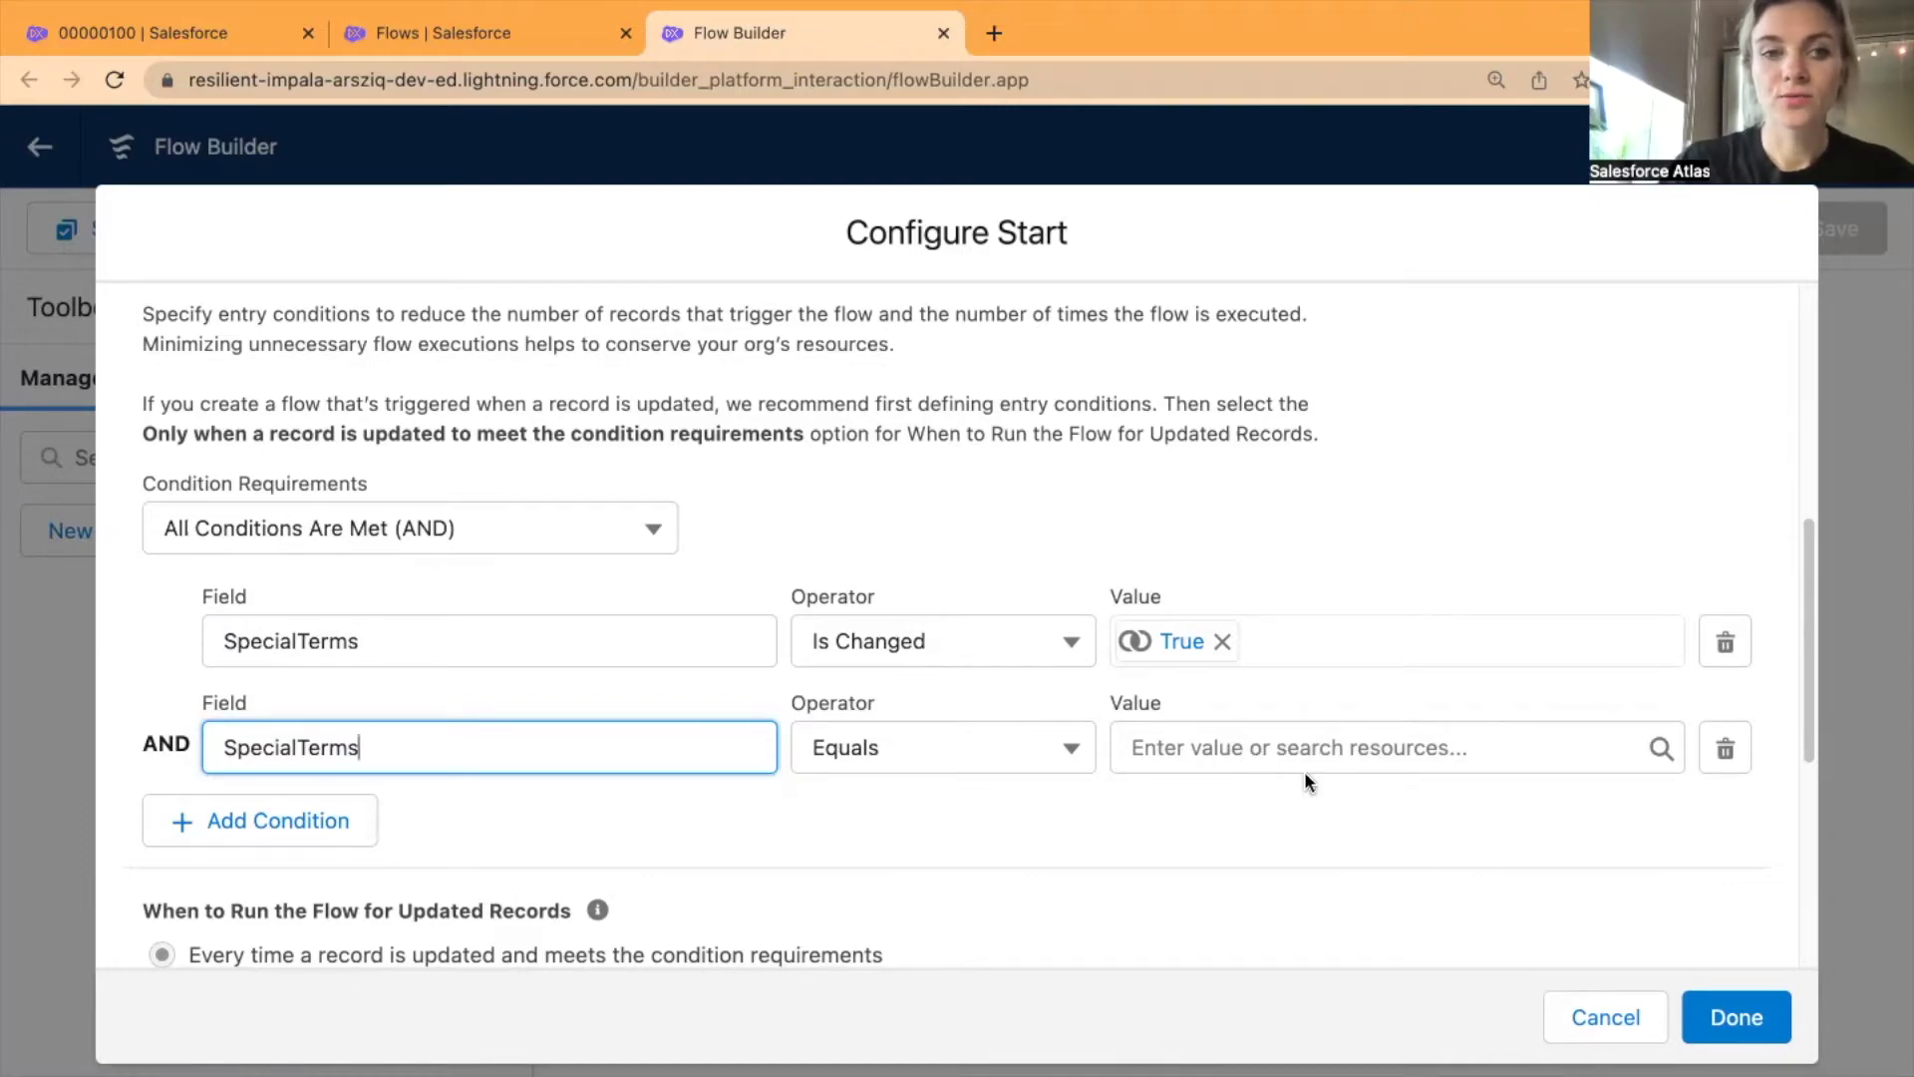
- After checking Special Terms on the contract record, set the second condition's operator to Contains and its value to "urgent"
click(459, 46)
click(212, 34)
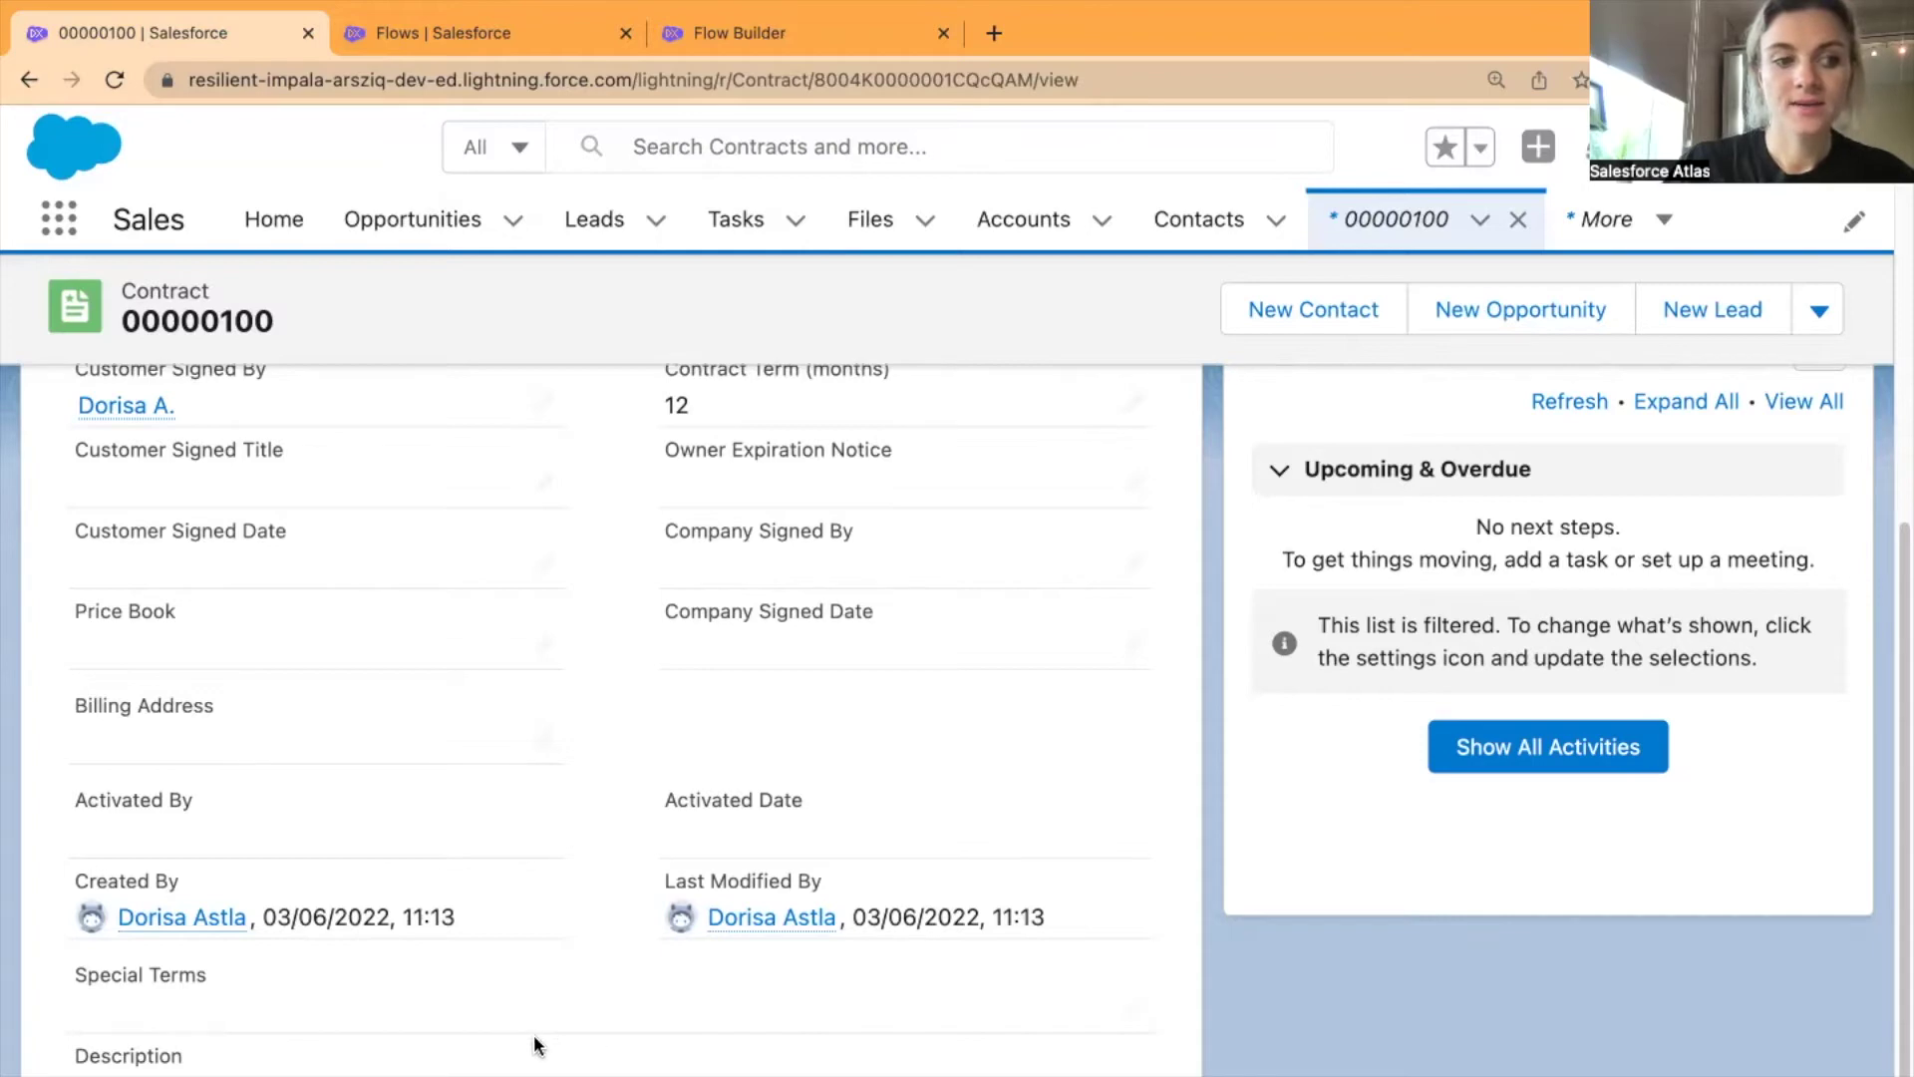
click(746, 30)
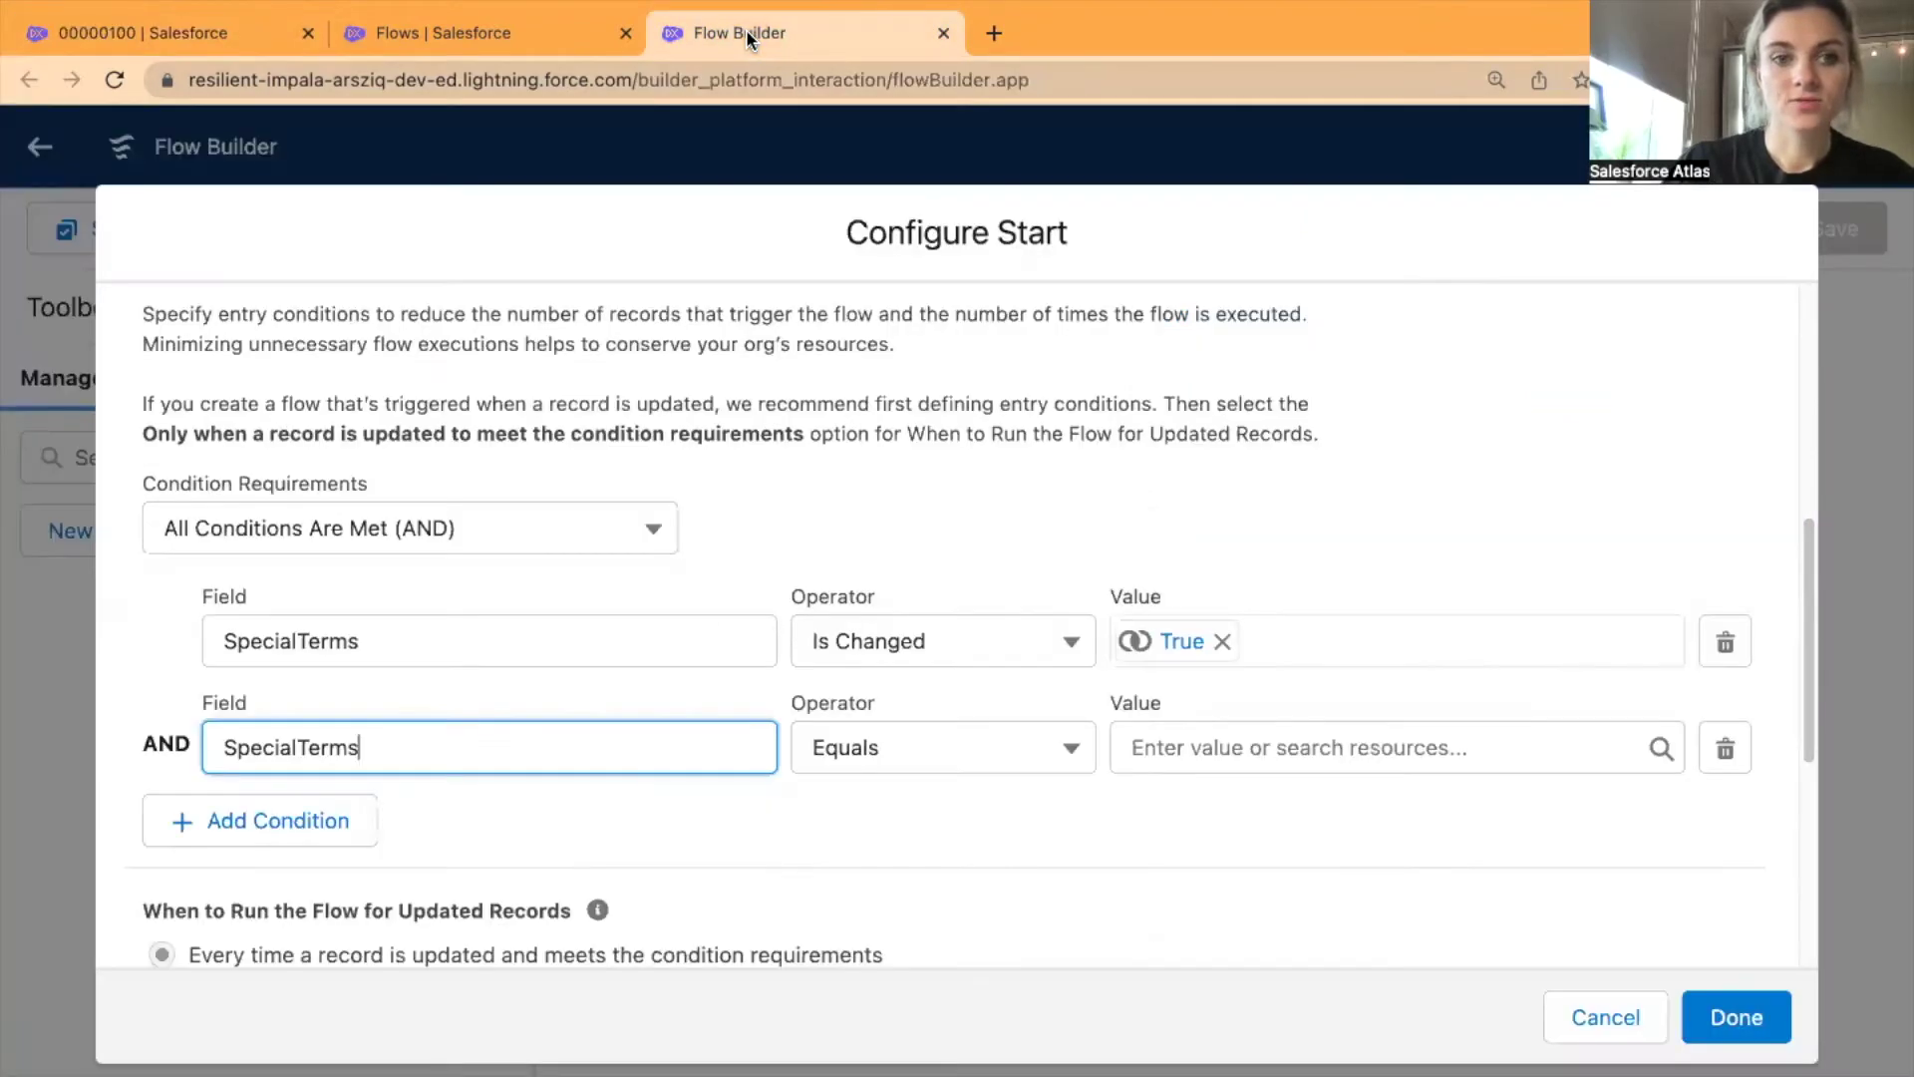
click(1244, 750)
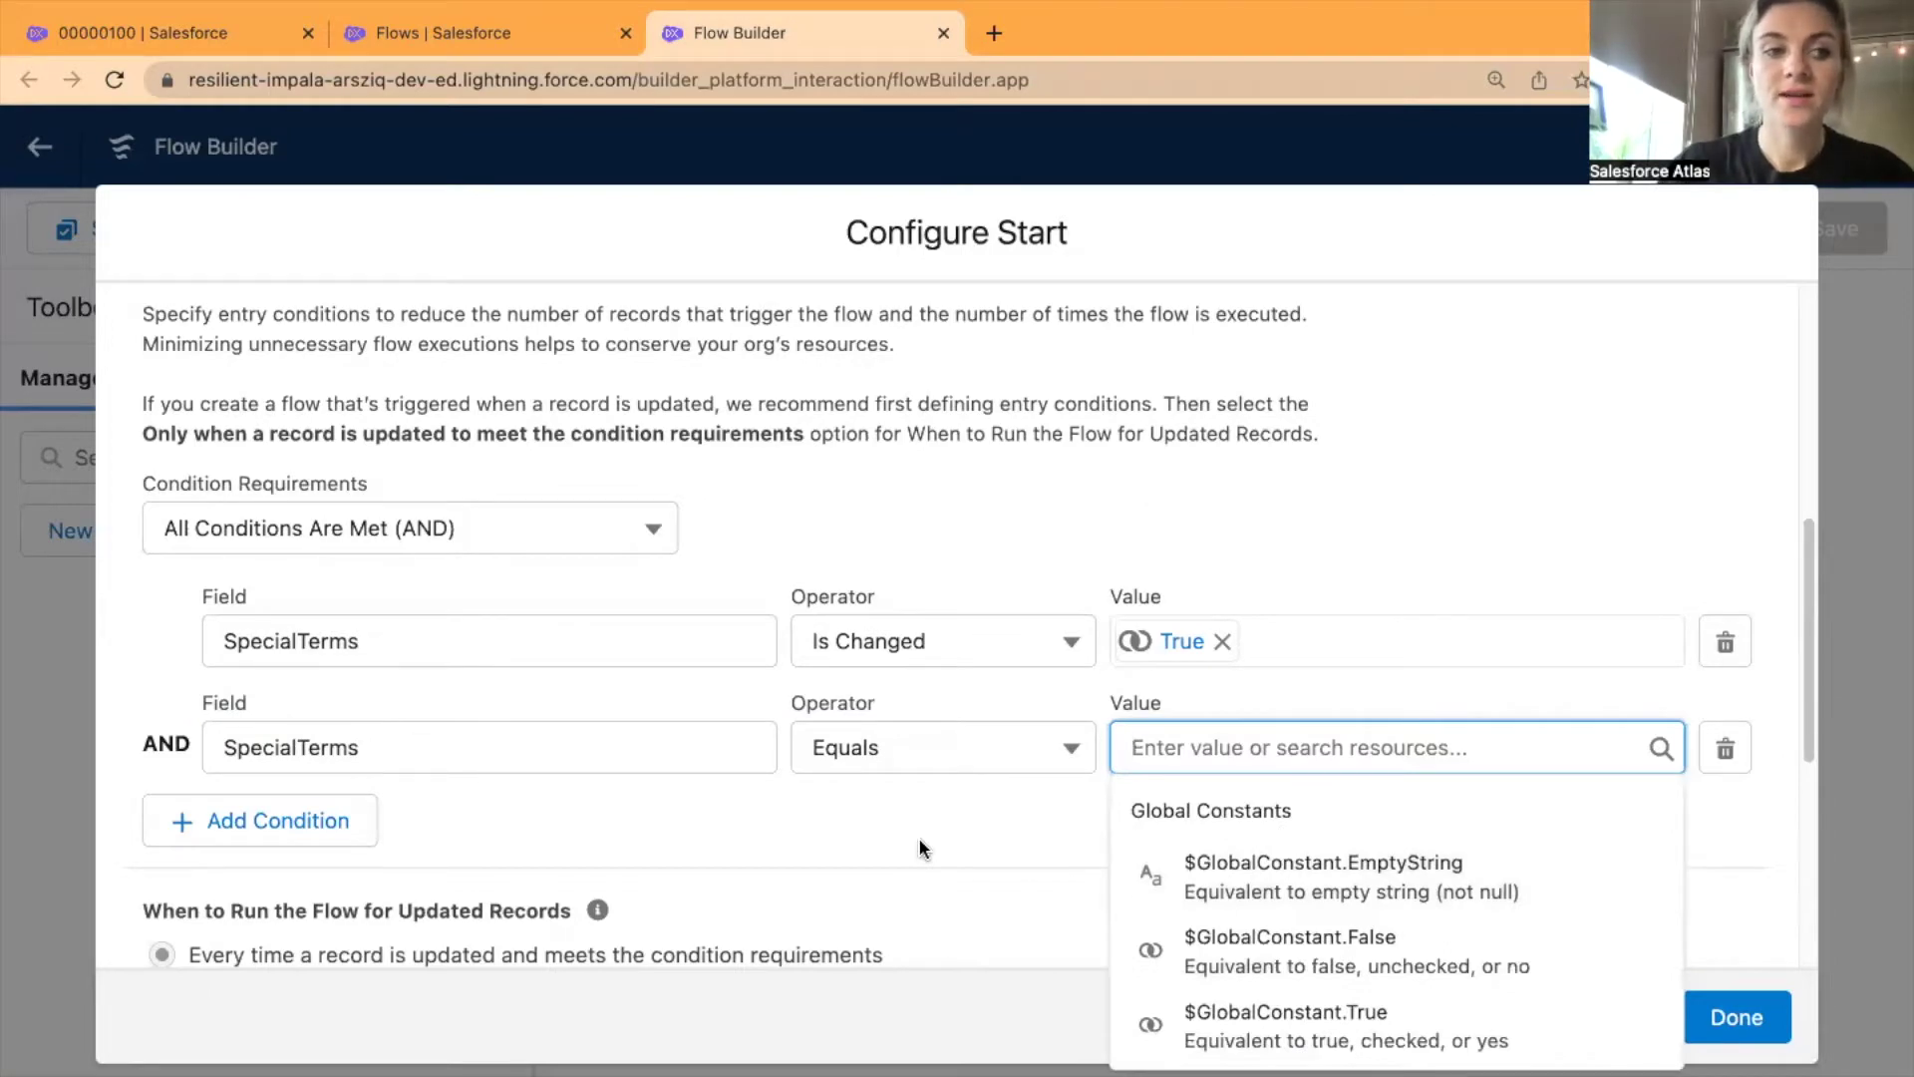
click(914, 760)
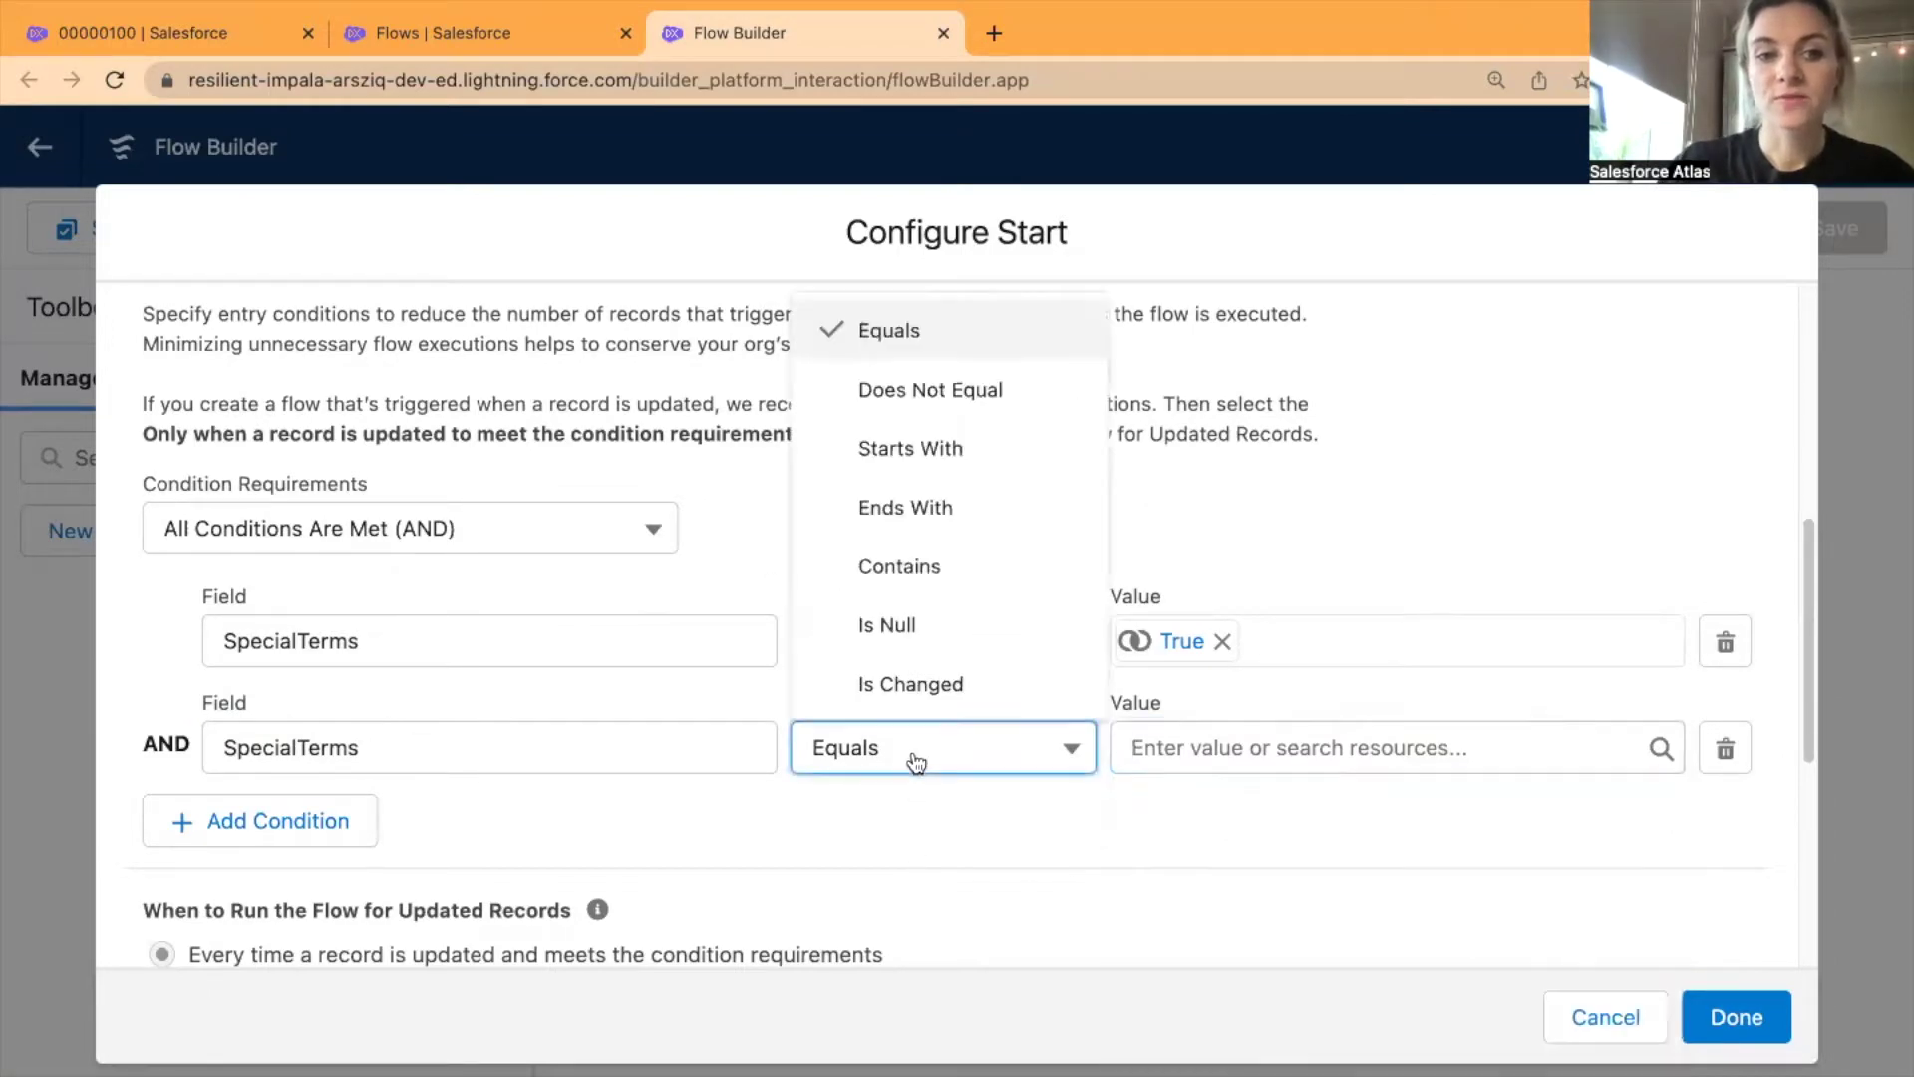
click(905, 566)
click(1204, 737)
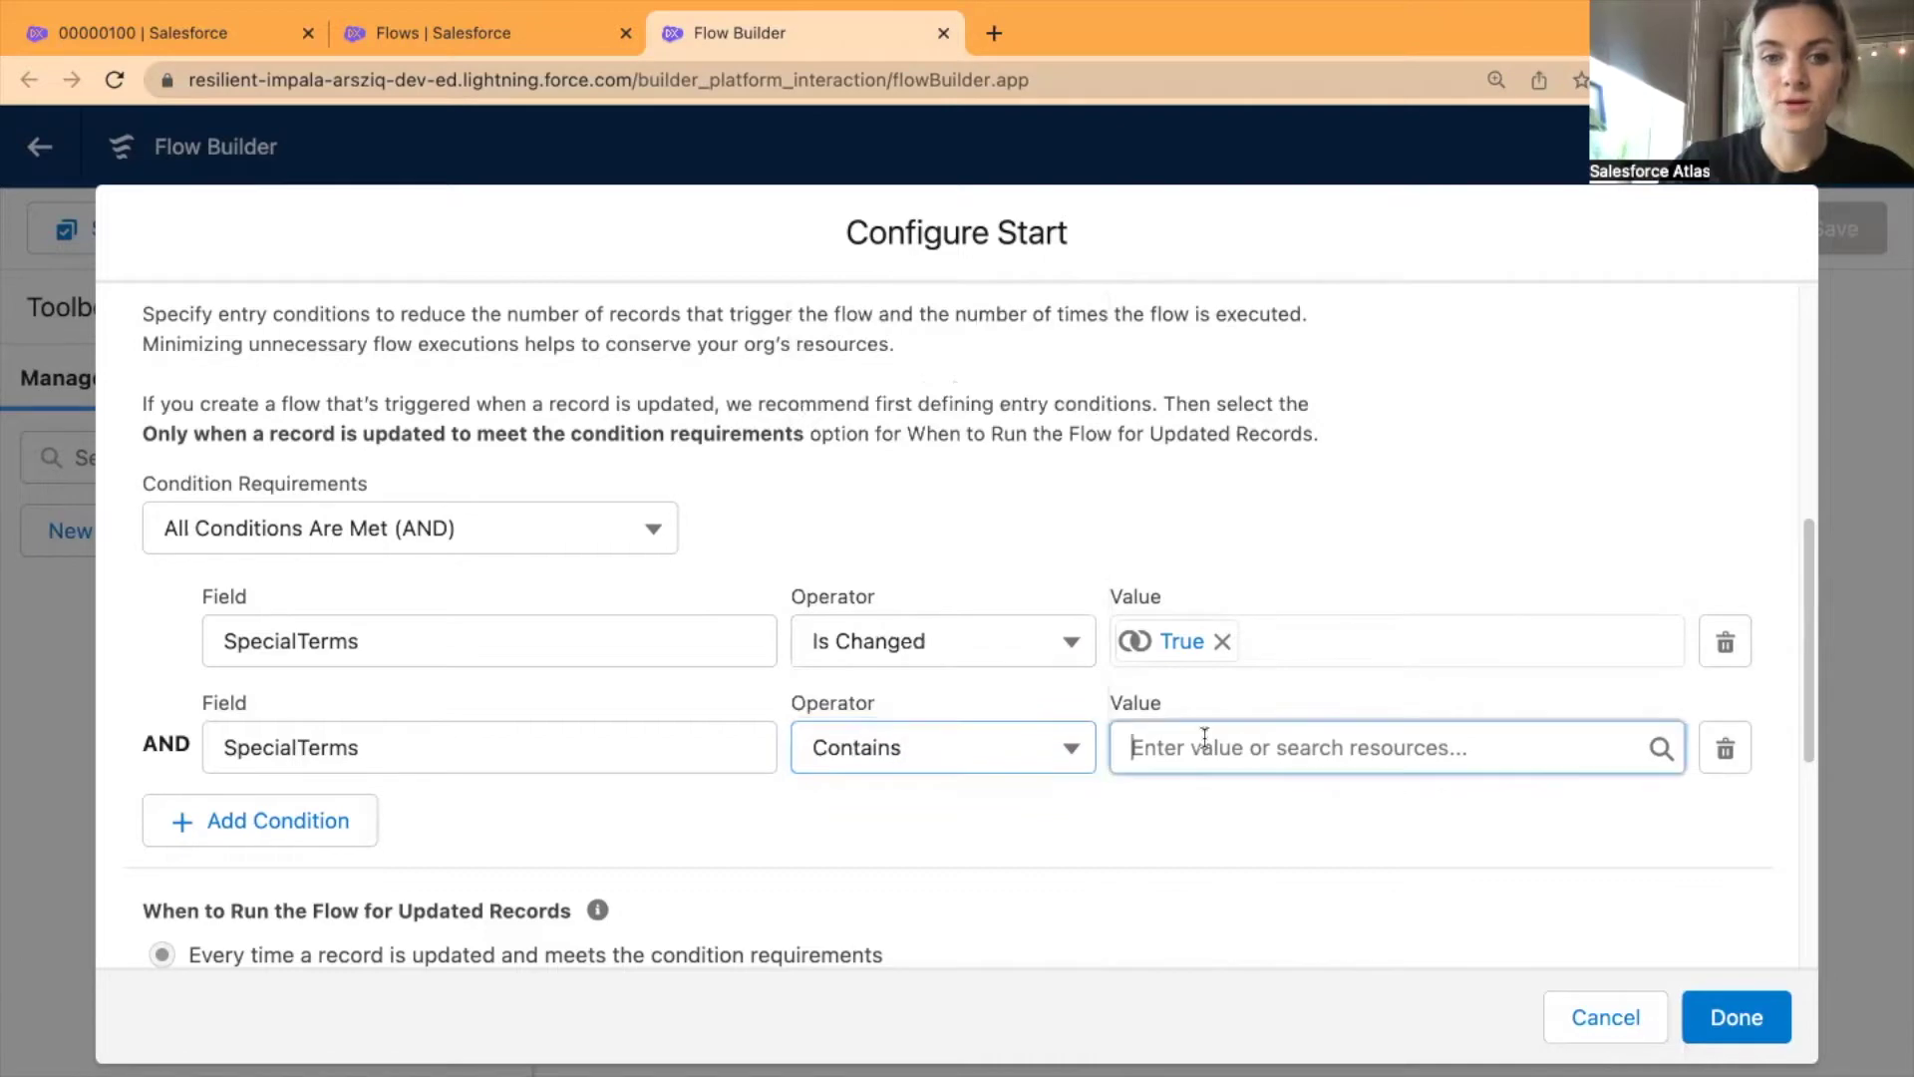
text(urgent)
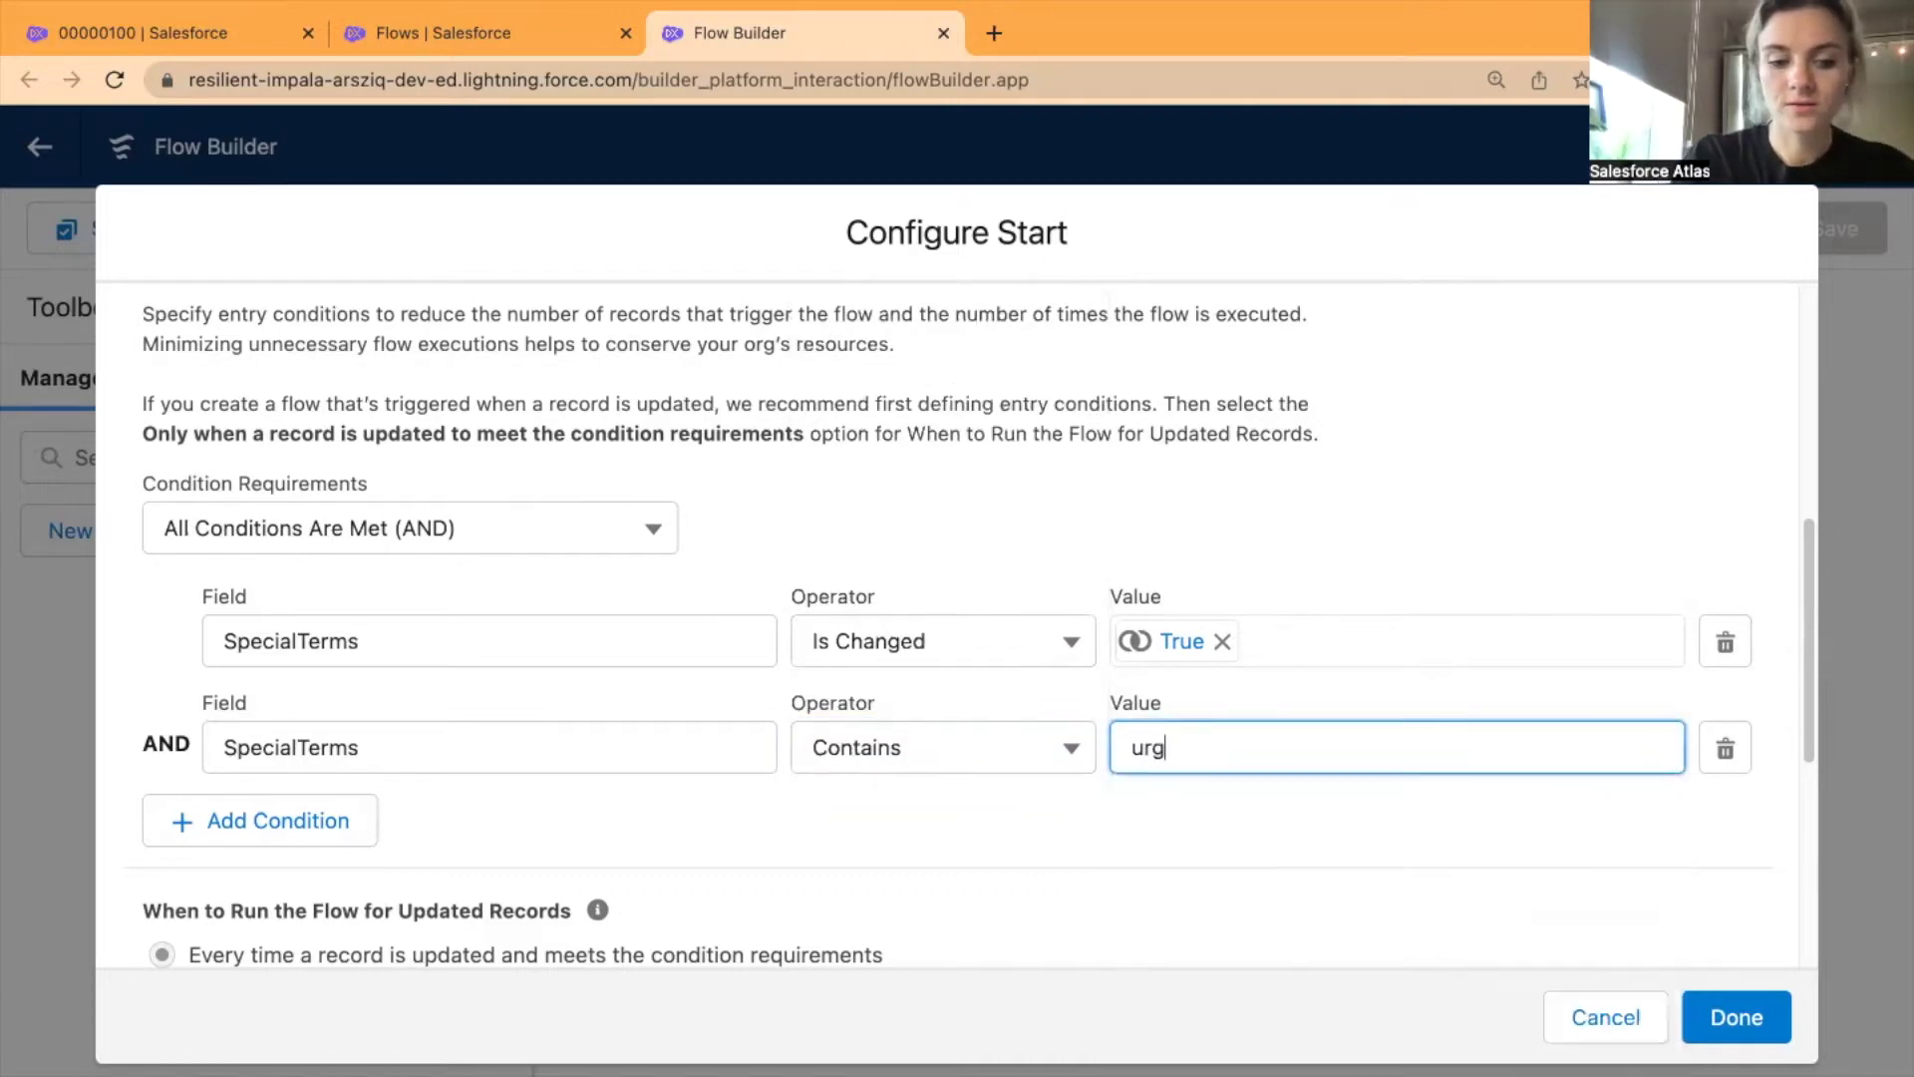
click(1170, 852)
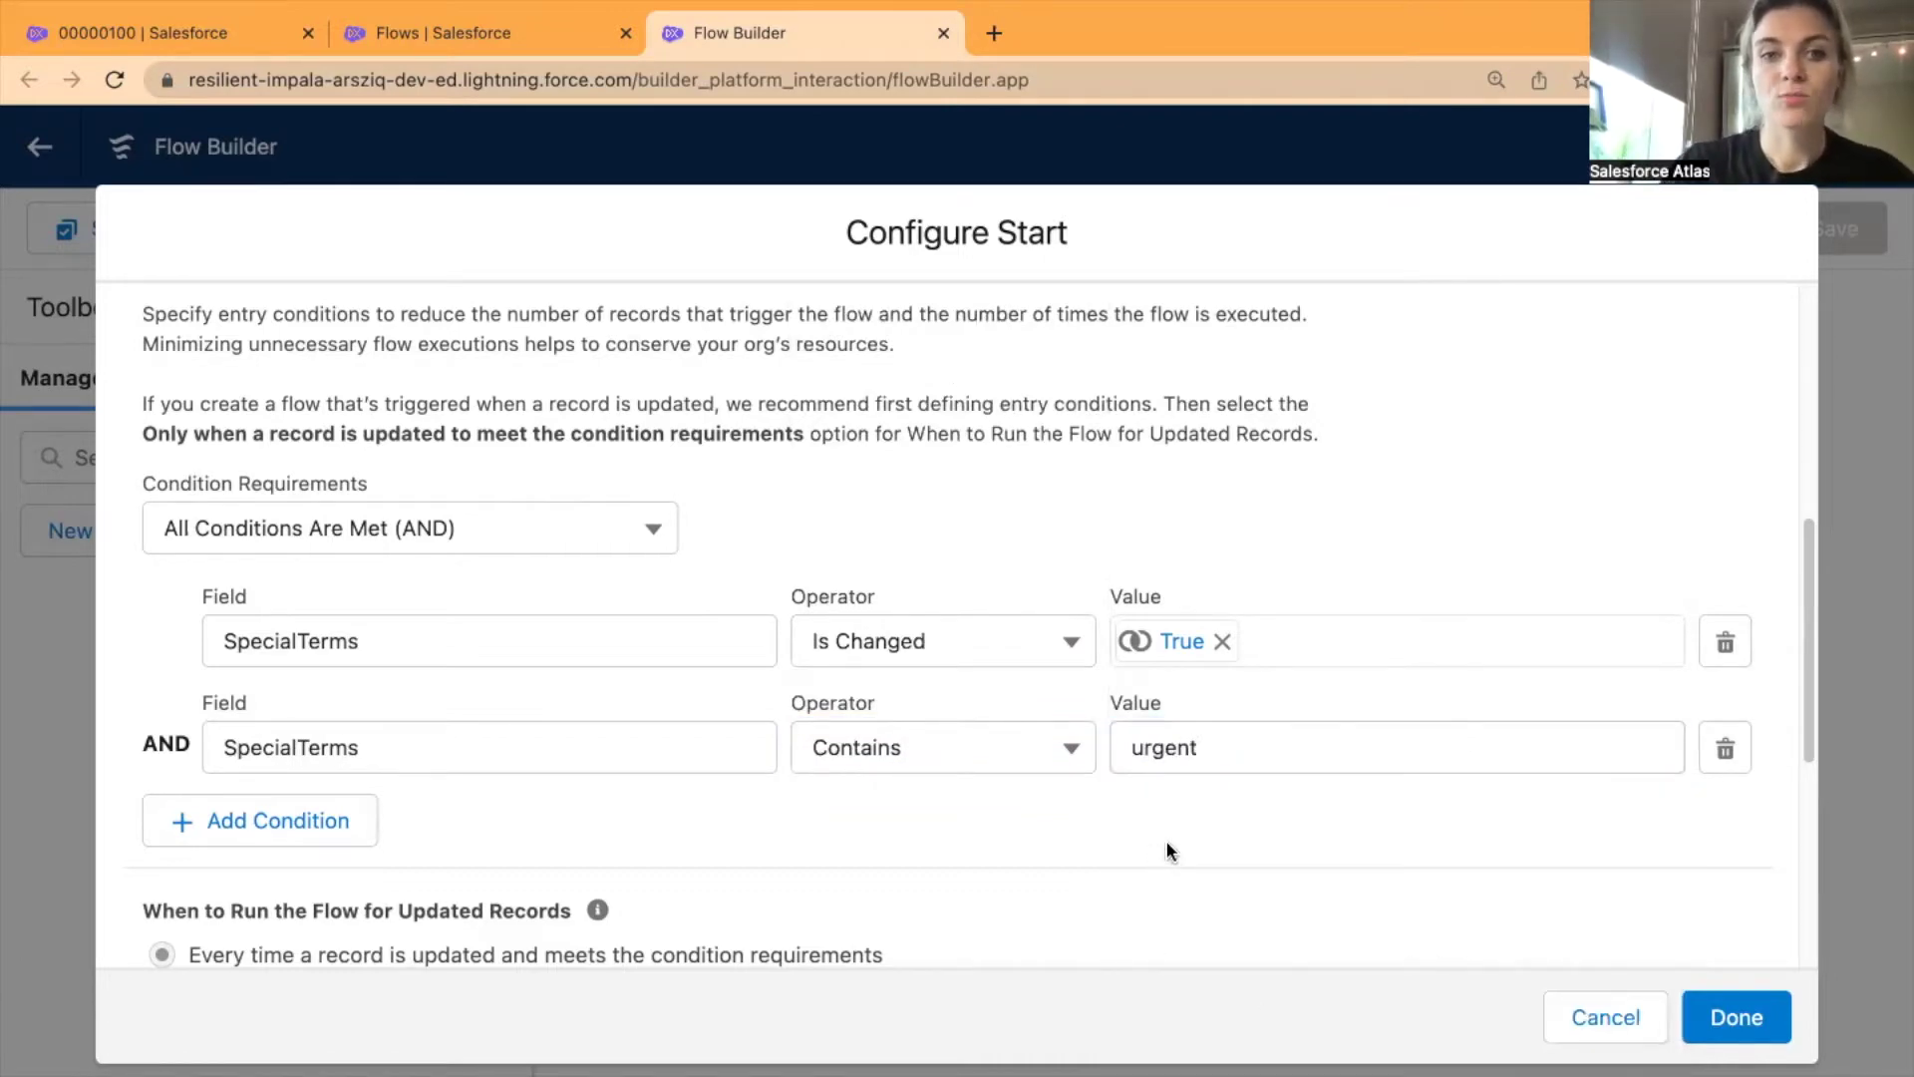
- Review both entry conditions, the run options for updated records and the flow optimization setting
scroll(1170, 852, down, 3)
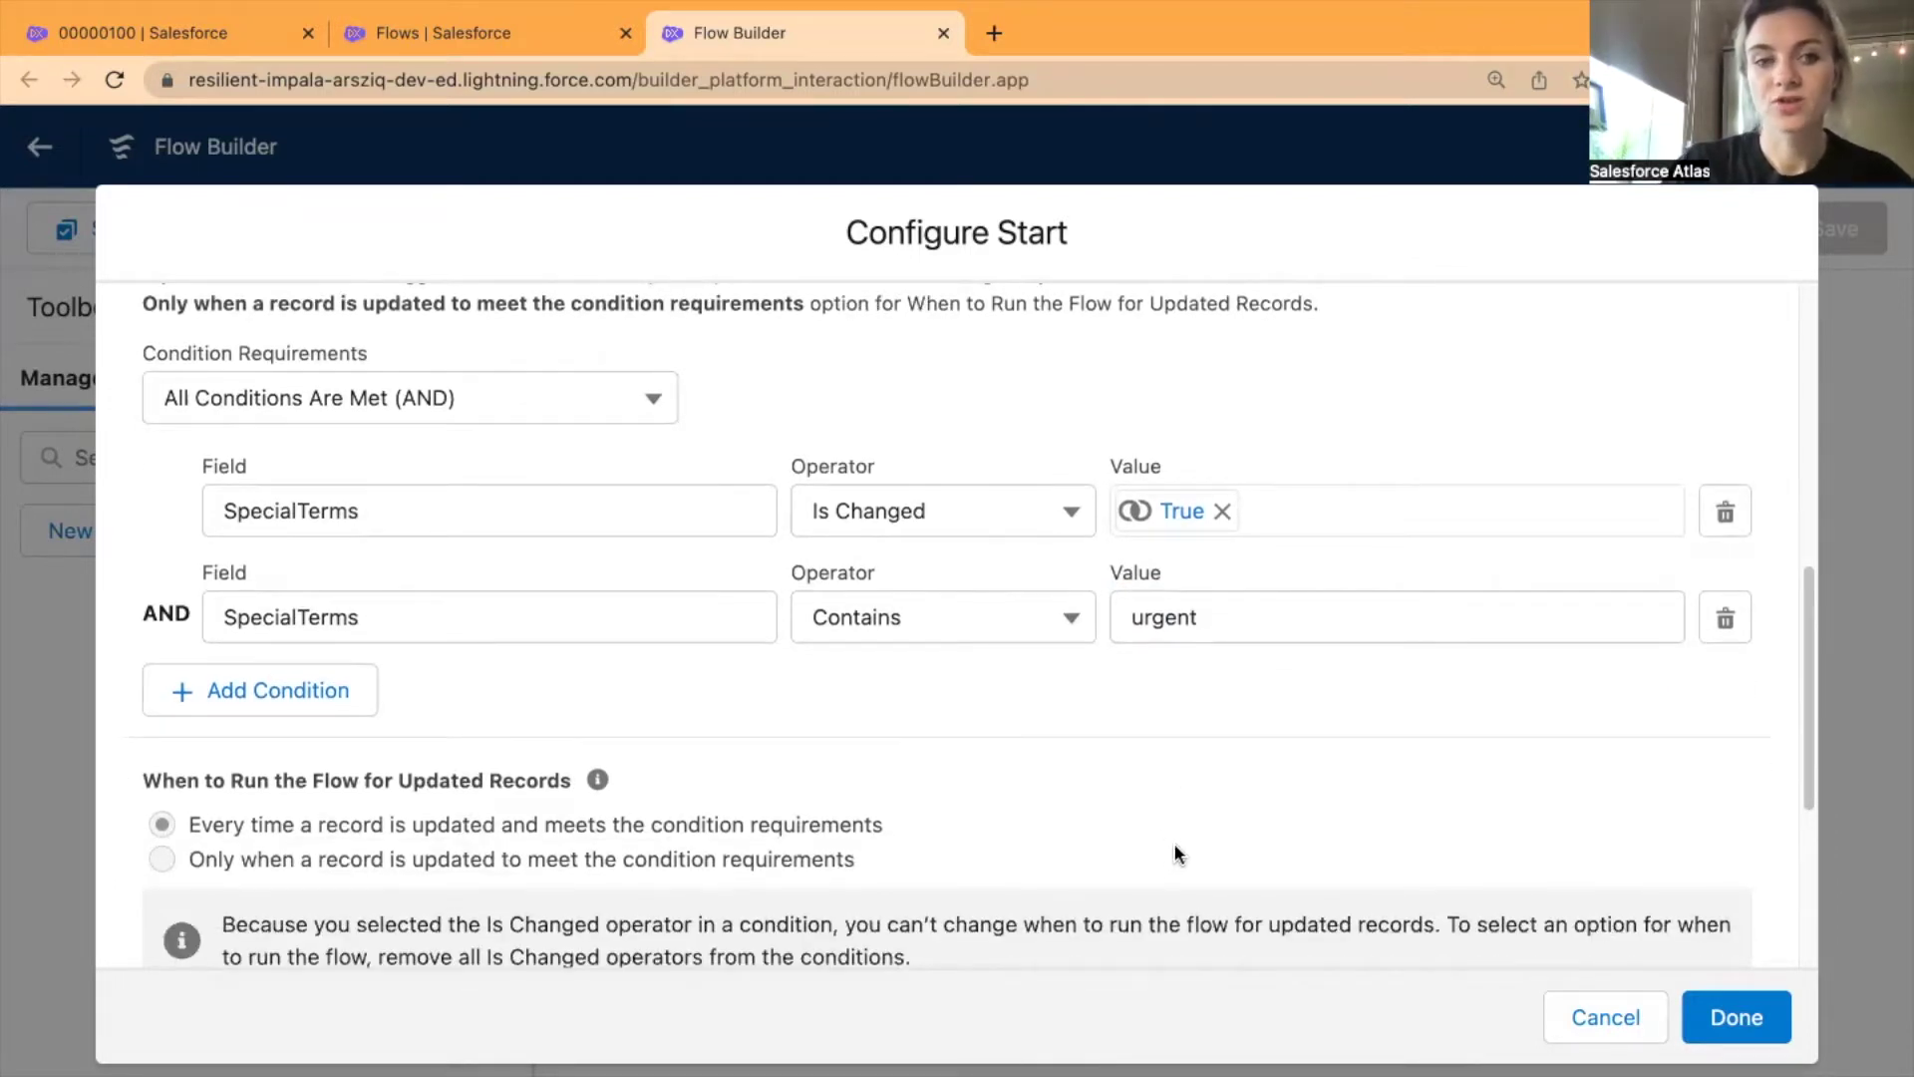
scroll(1168, 856, down, 1)
scroll(1172, 847, up, 2)
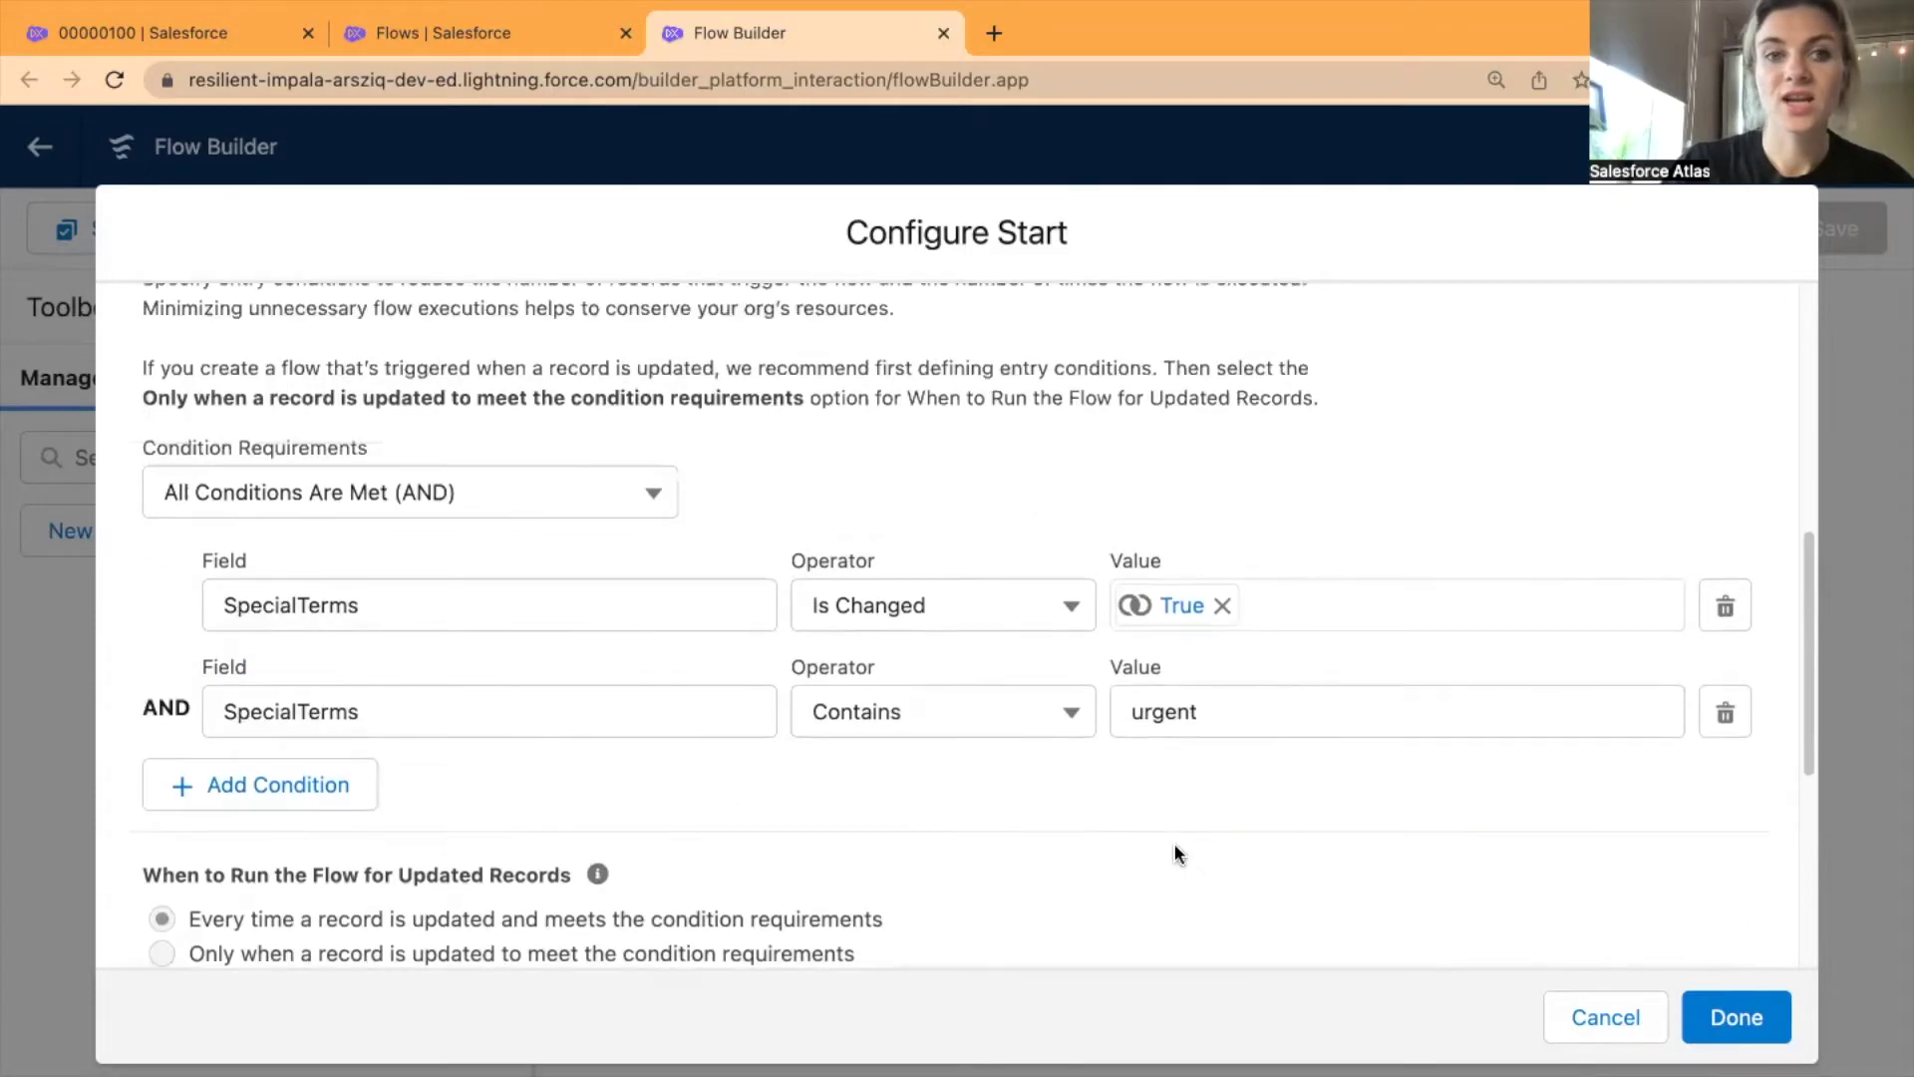
scroll(1174, 841, down, 2)
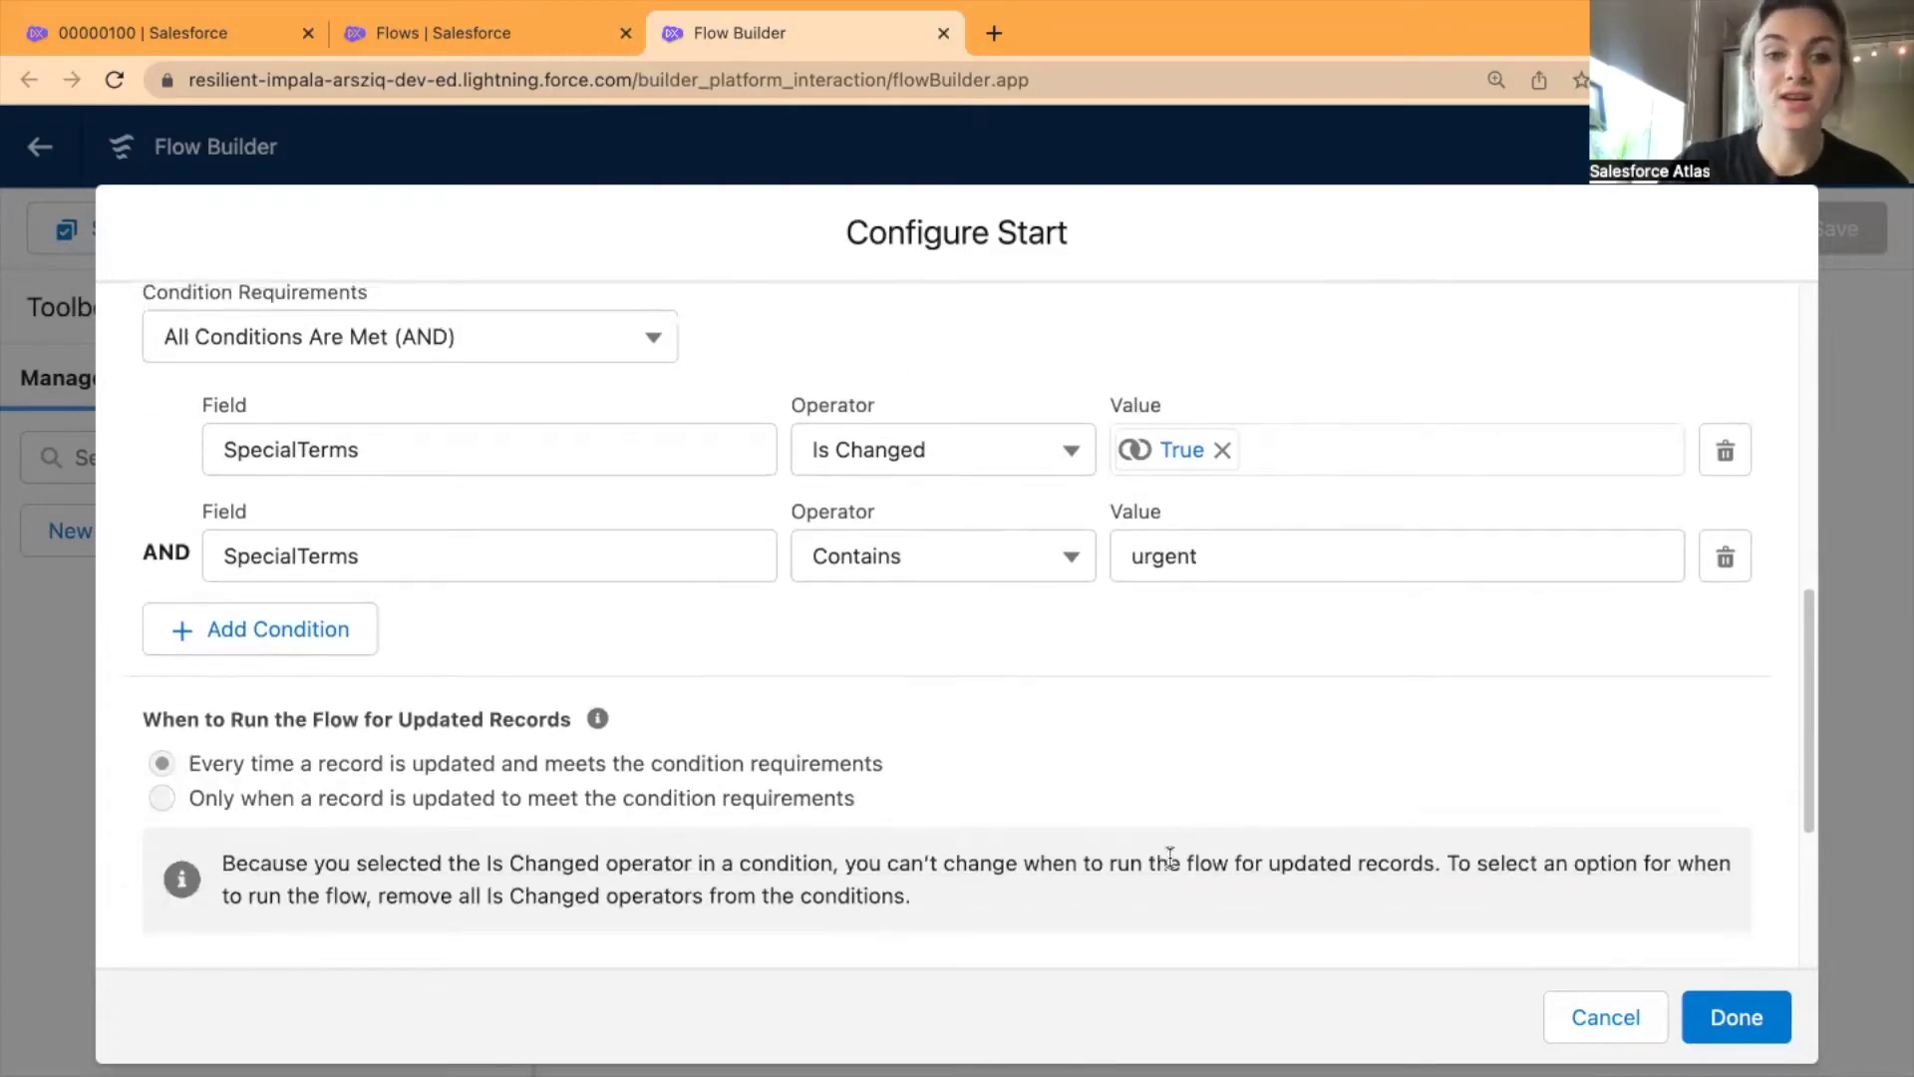
scroll(1149, 838, up, 2)
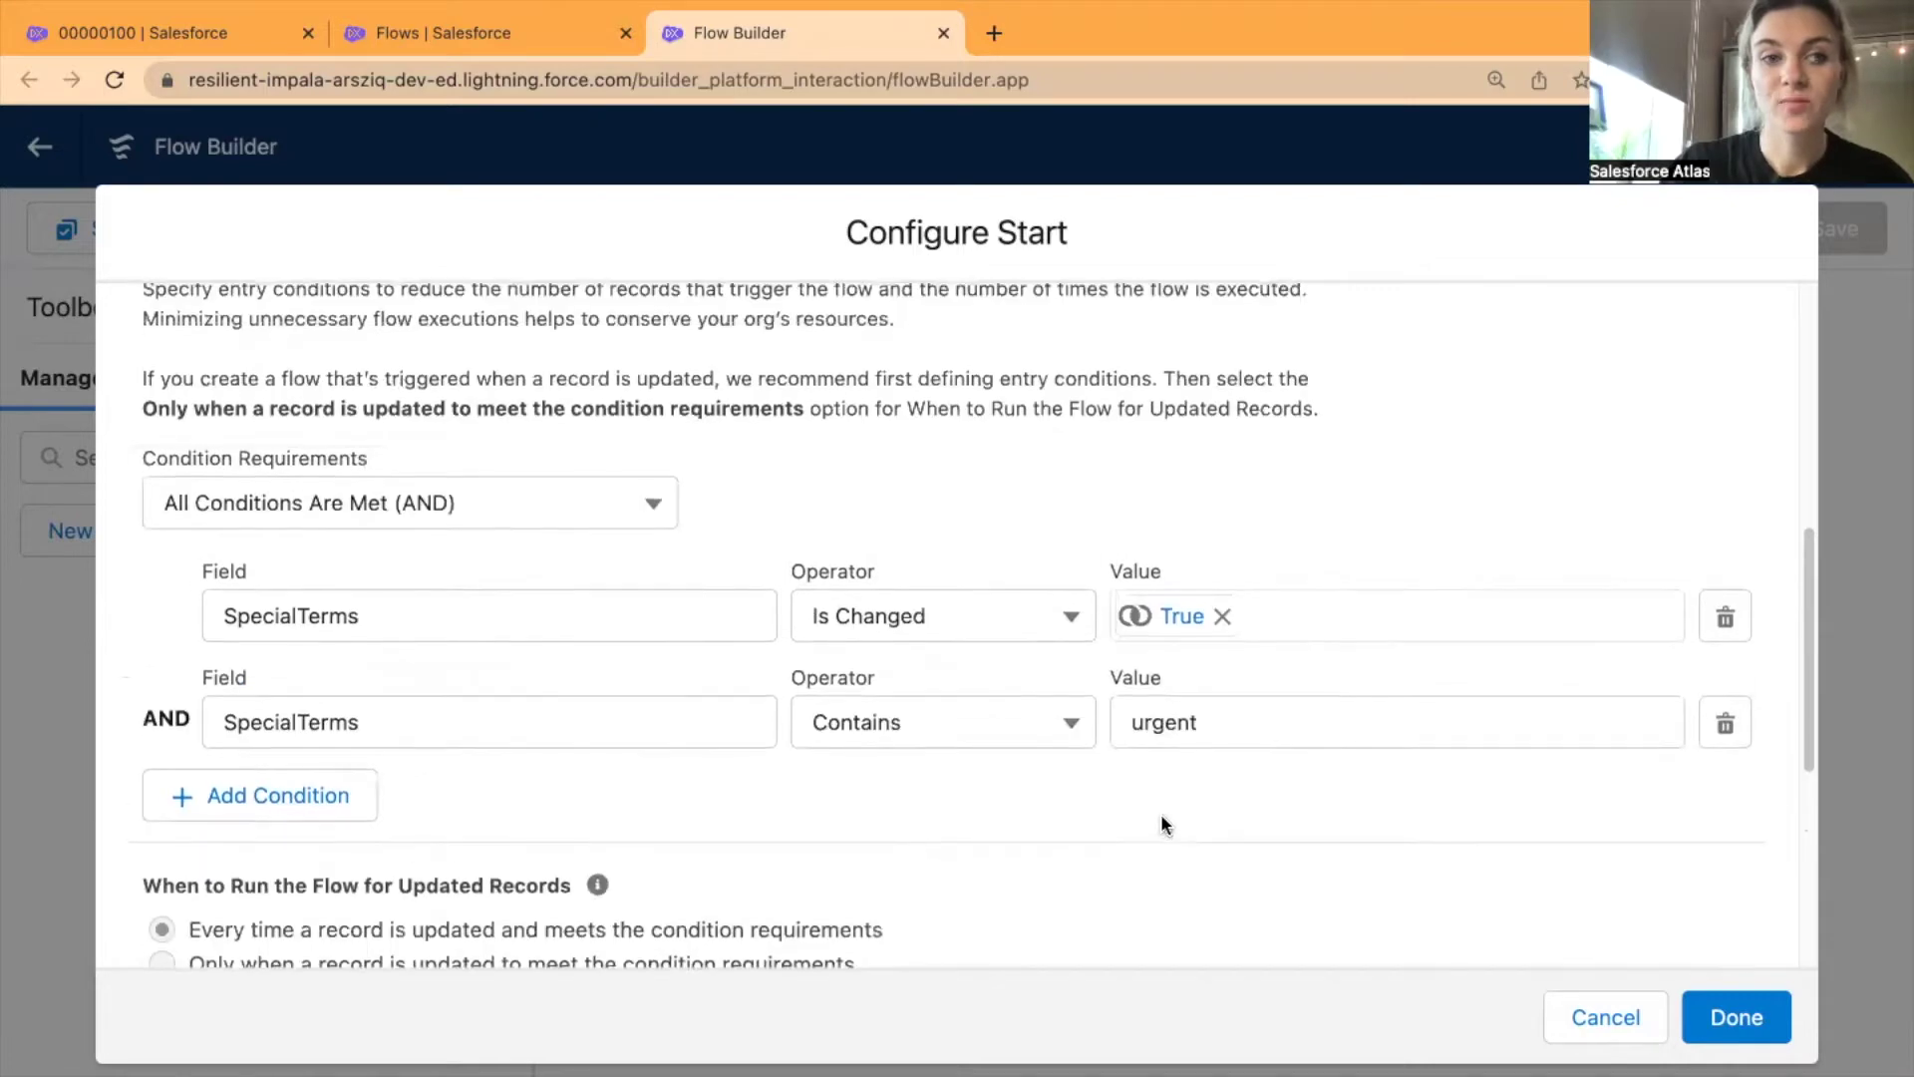
scroll(1162, 817, down, 2)
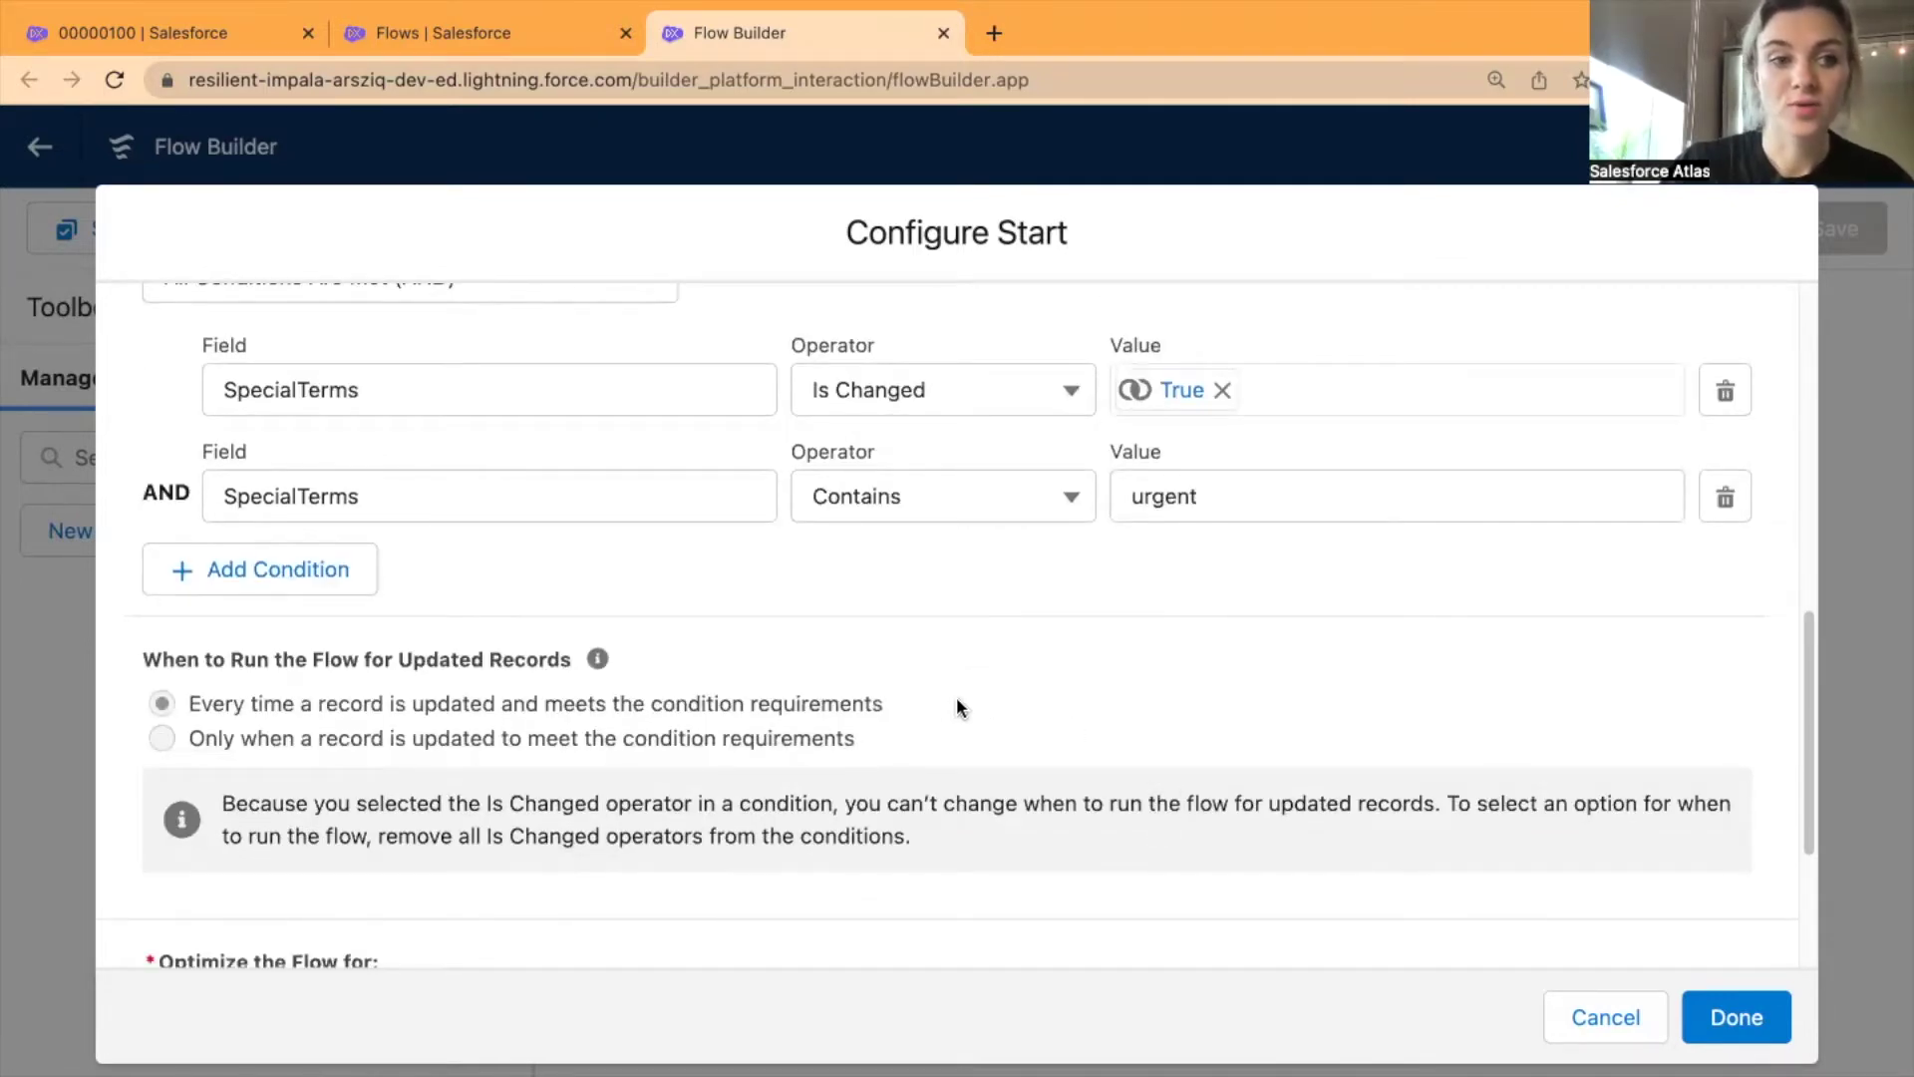
scroll(955, 705, down, 3)
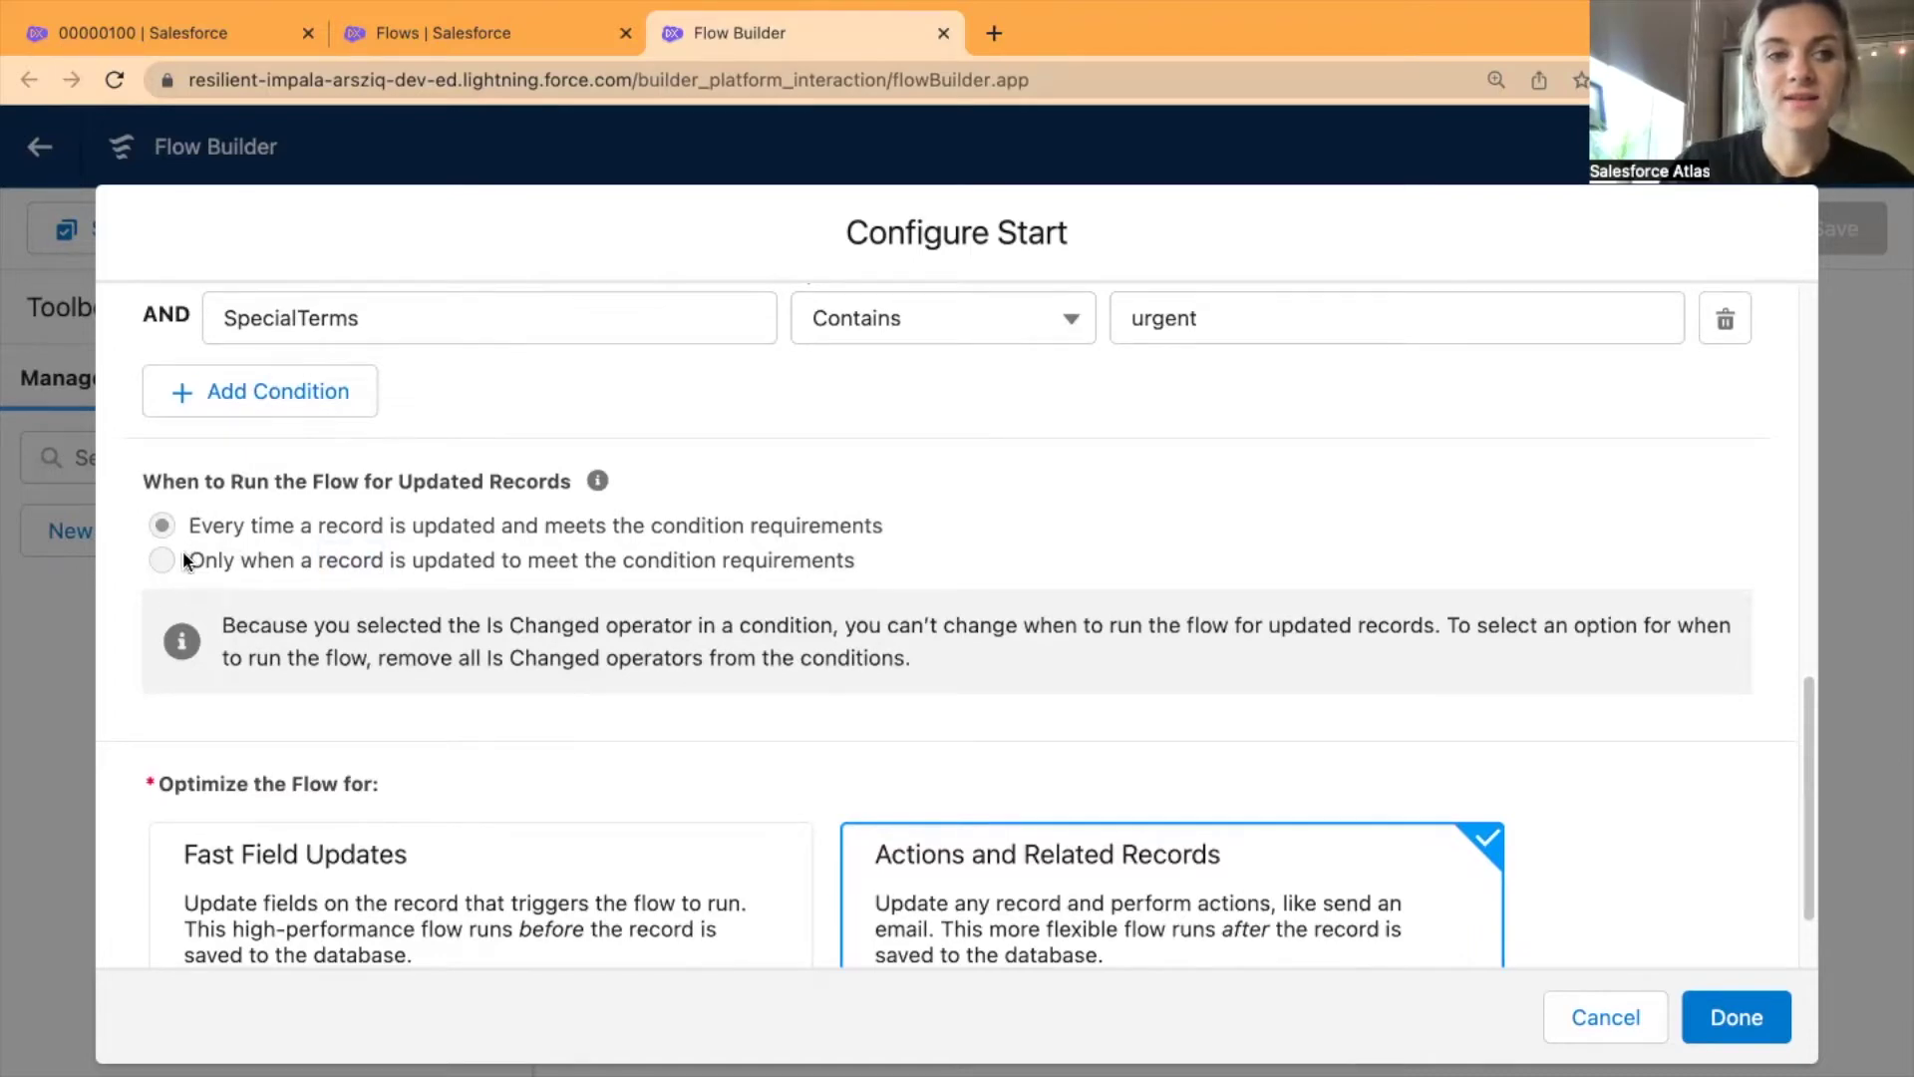
- Remove the SpecialTerms Is Changed condition from the entry conditions, keeping the one that contains "urgent"
scroll(199, 563, down, 1)
scroll(203, 564, up, 4)
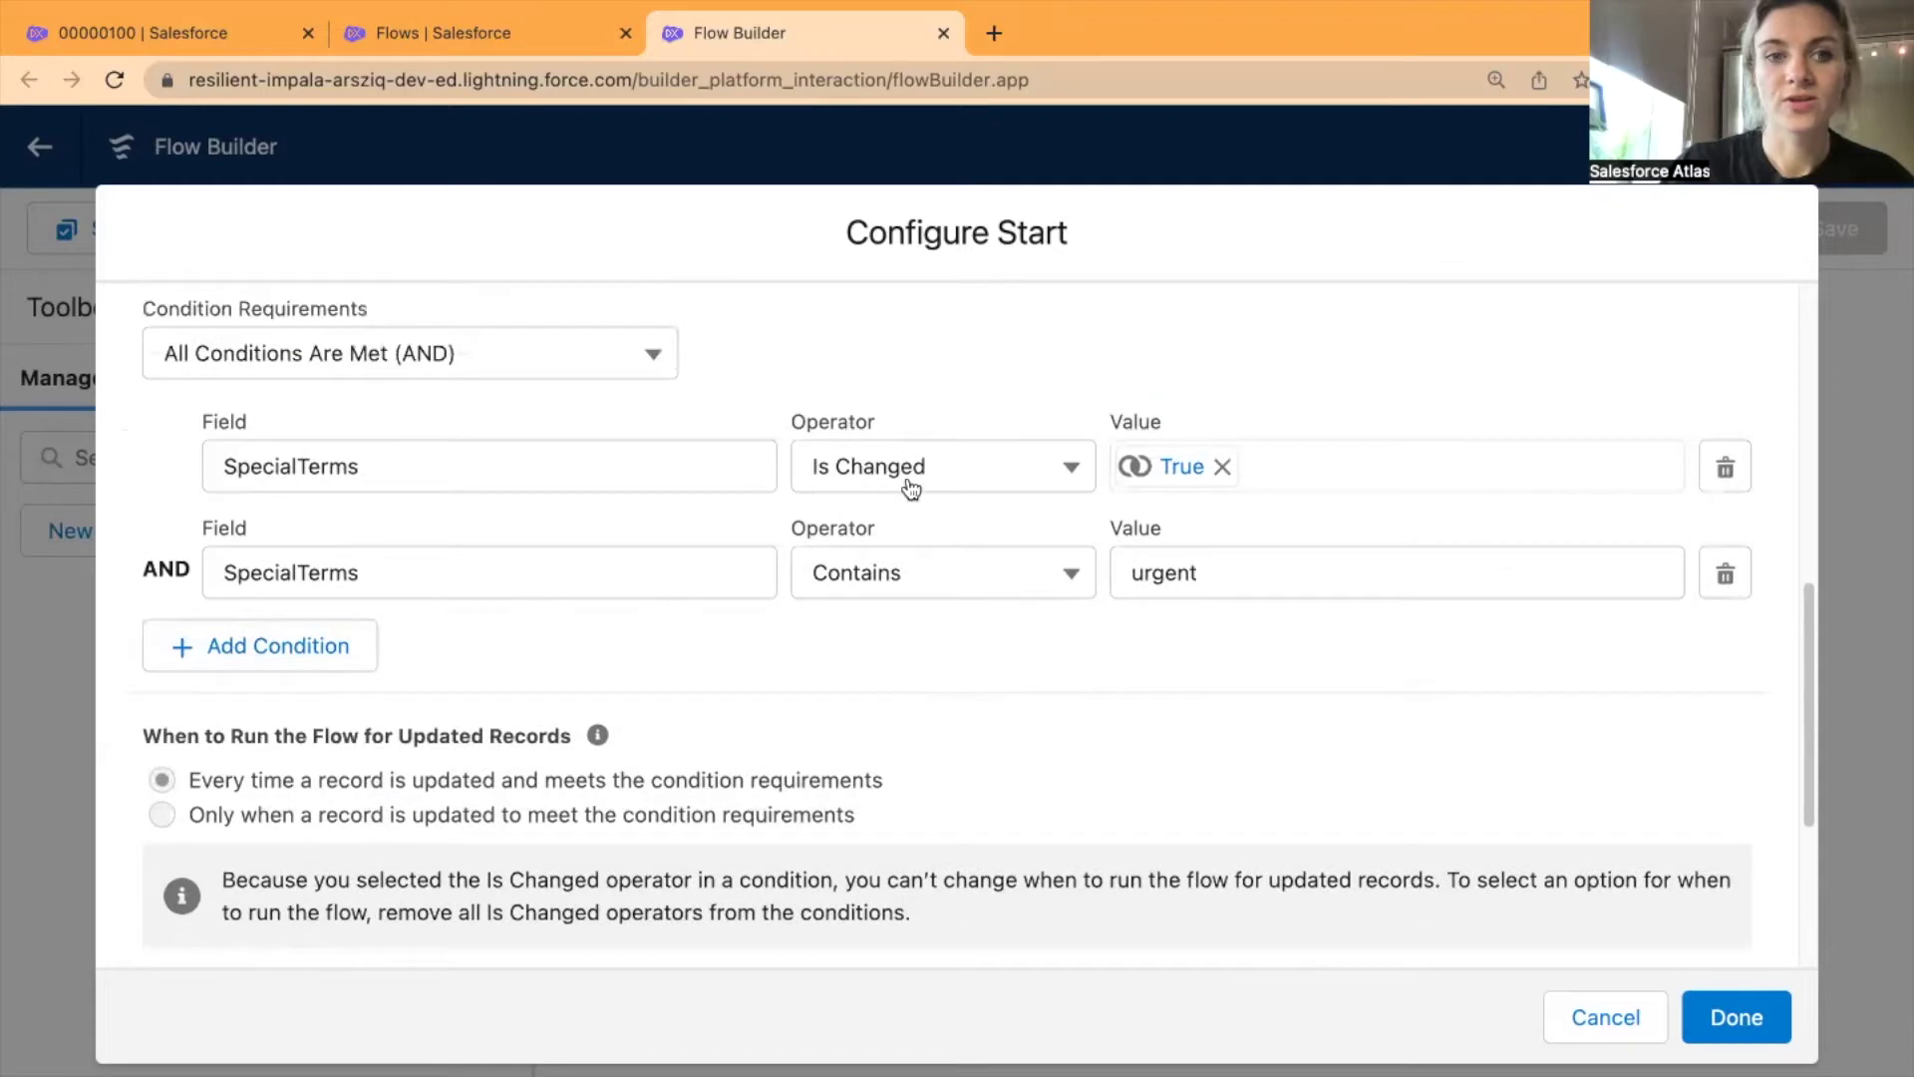
scroll(804, 667, down, 1)
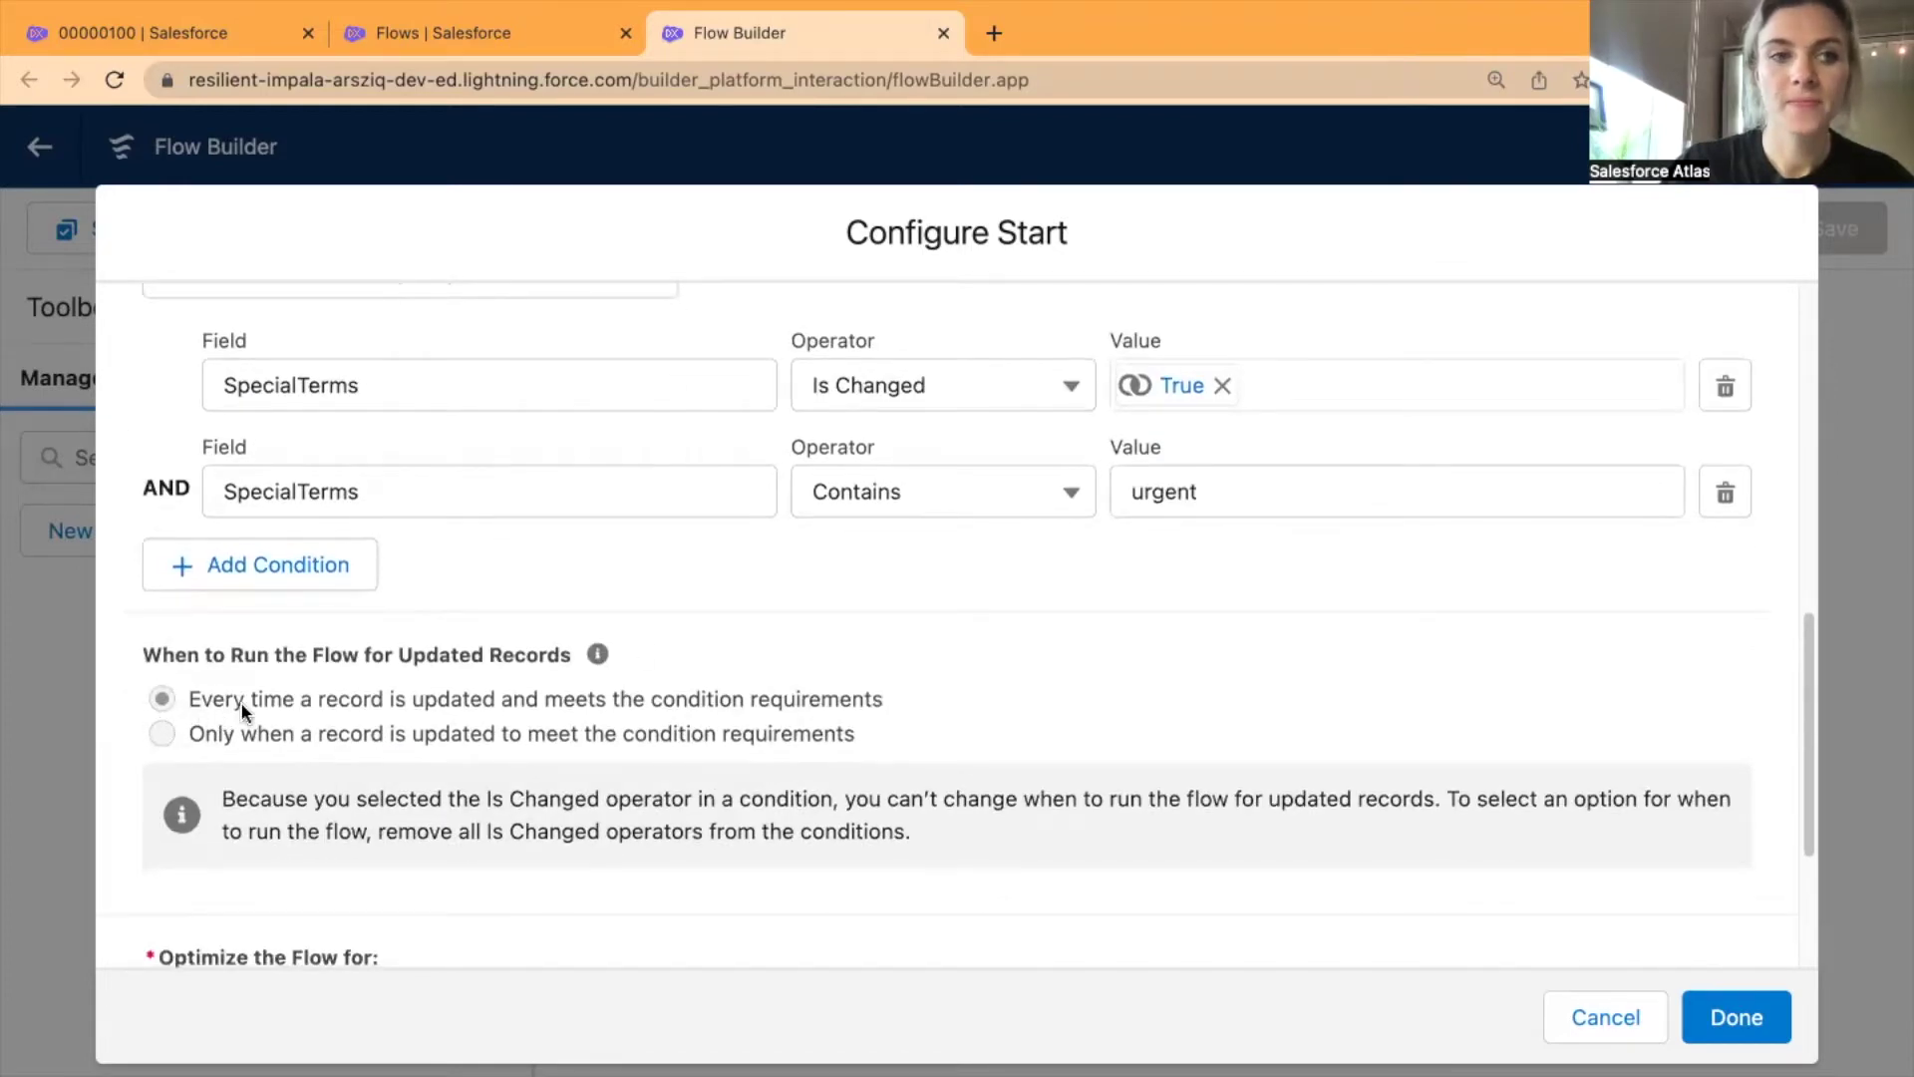
click(1725, 386)
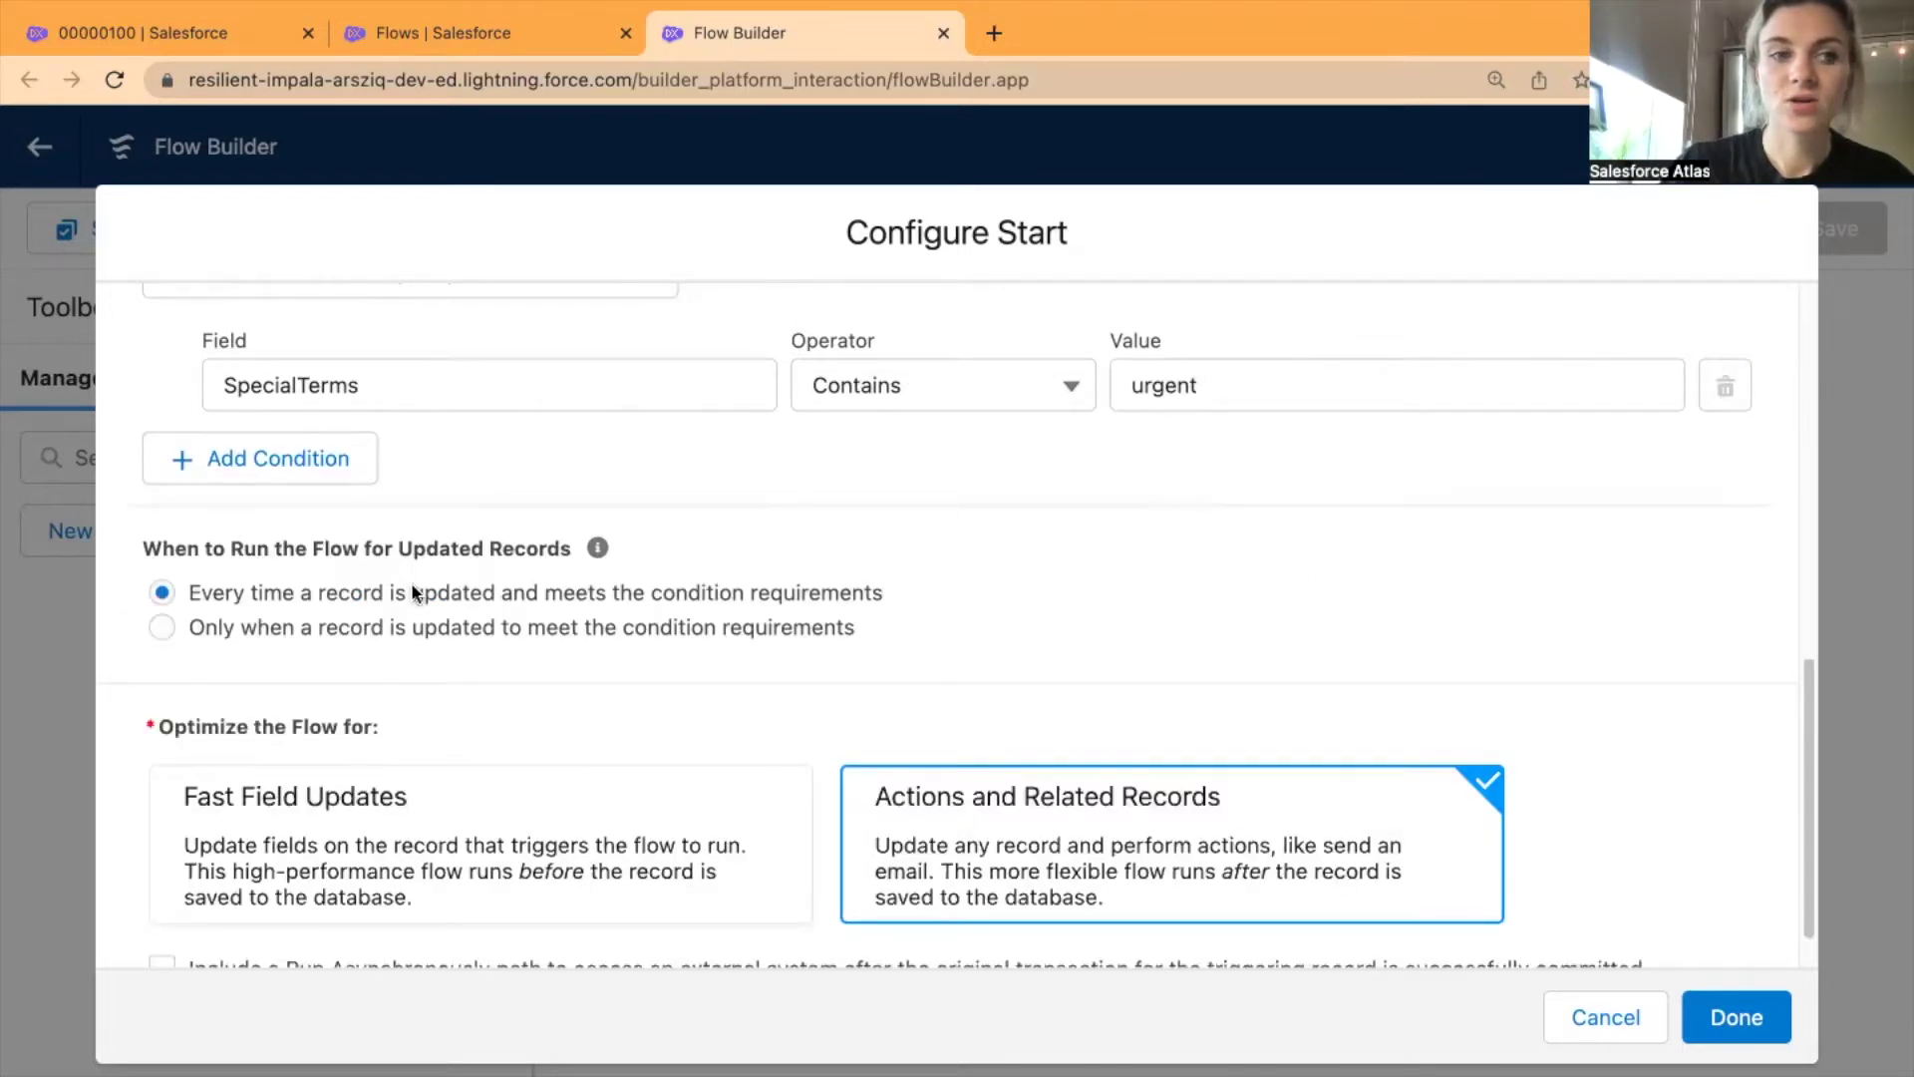
- Run the flow only when a record is updated to meet the condition requirements, and finish the start configuration
click(211, 634)
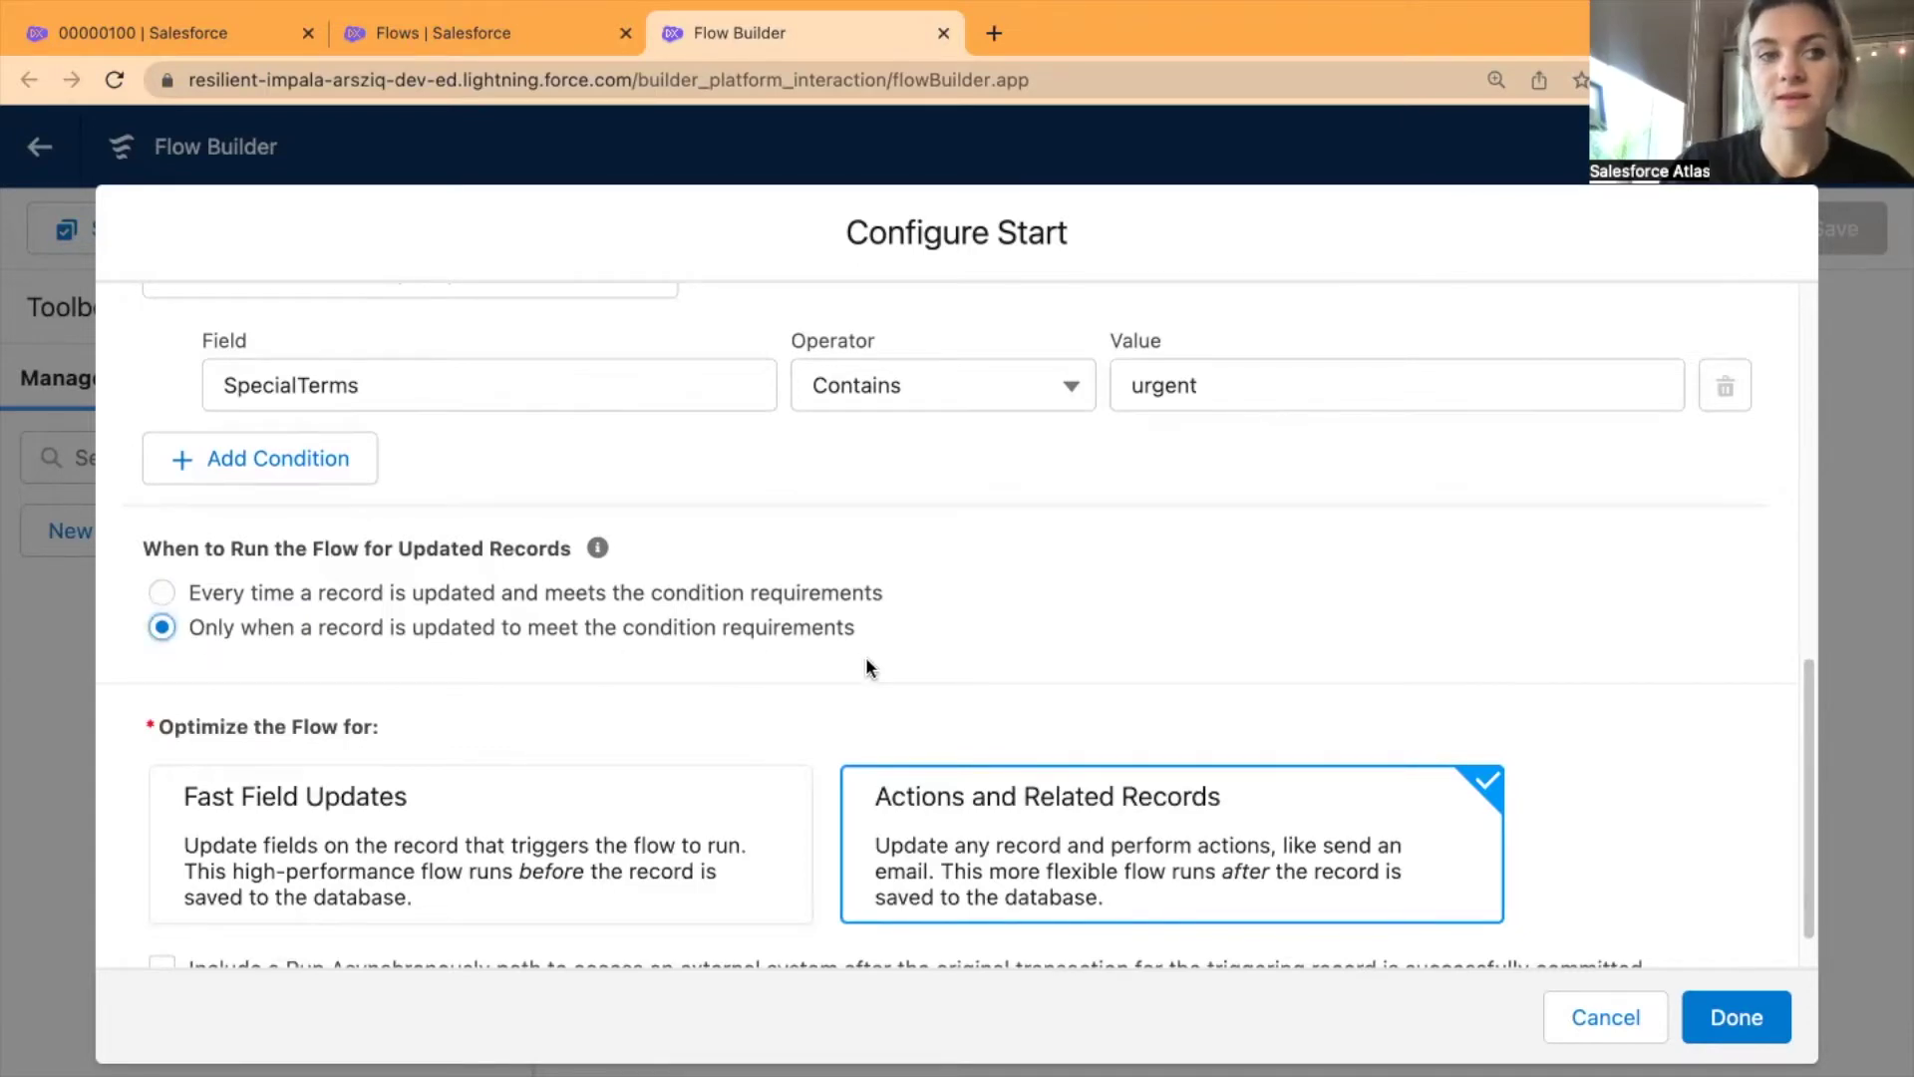
scroll(865, 656, up, 1)
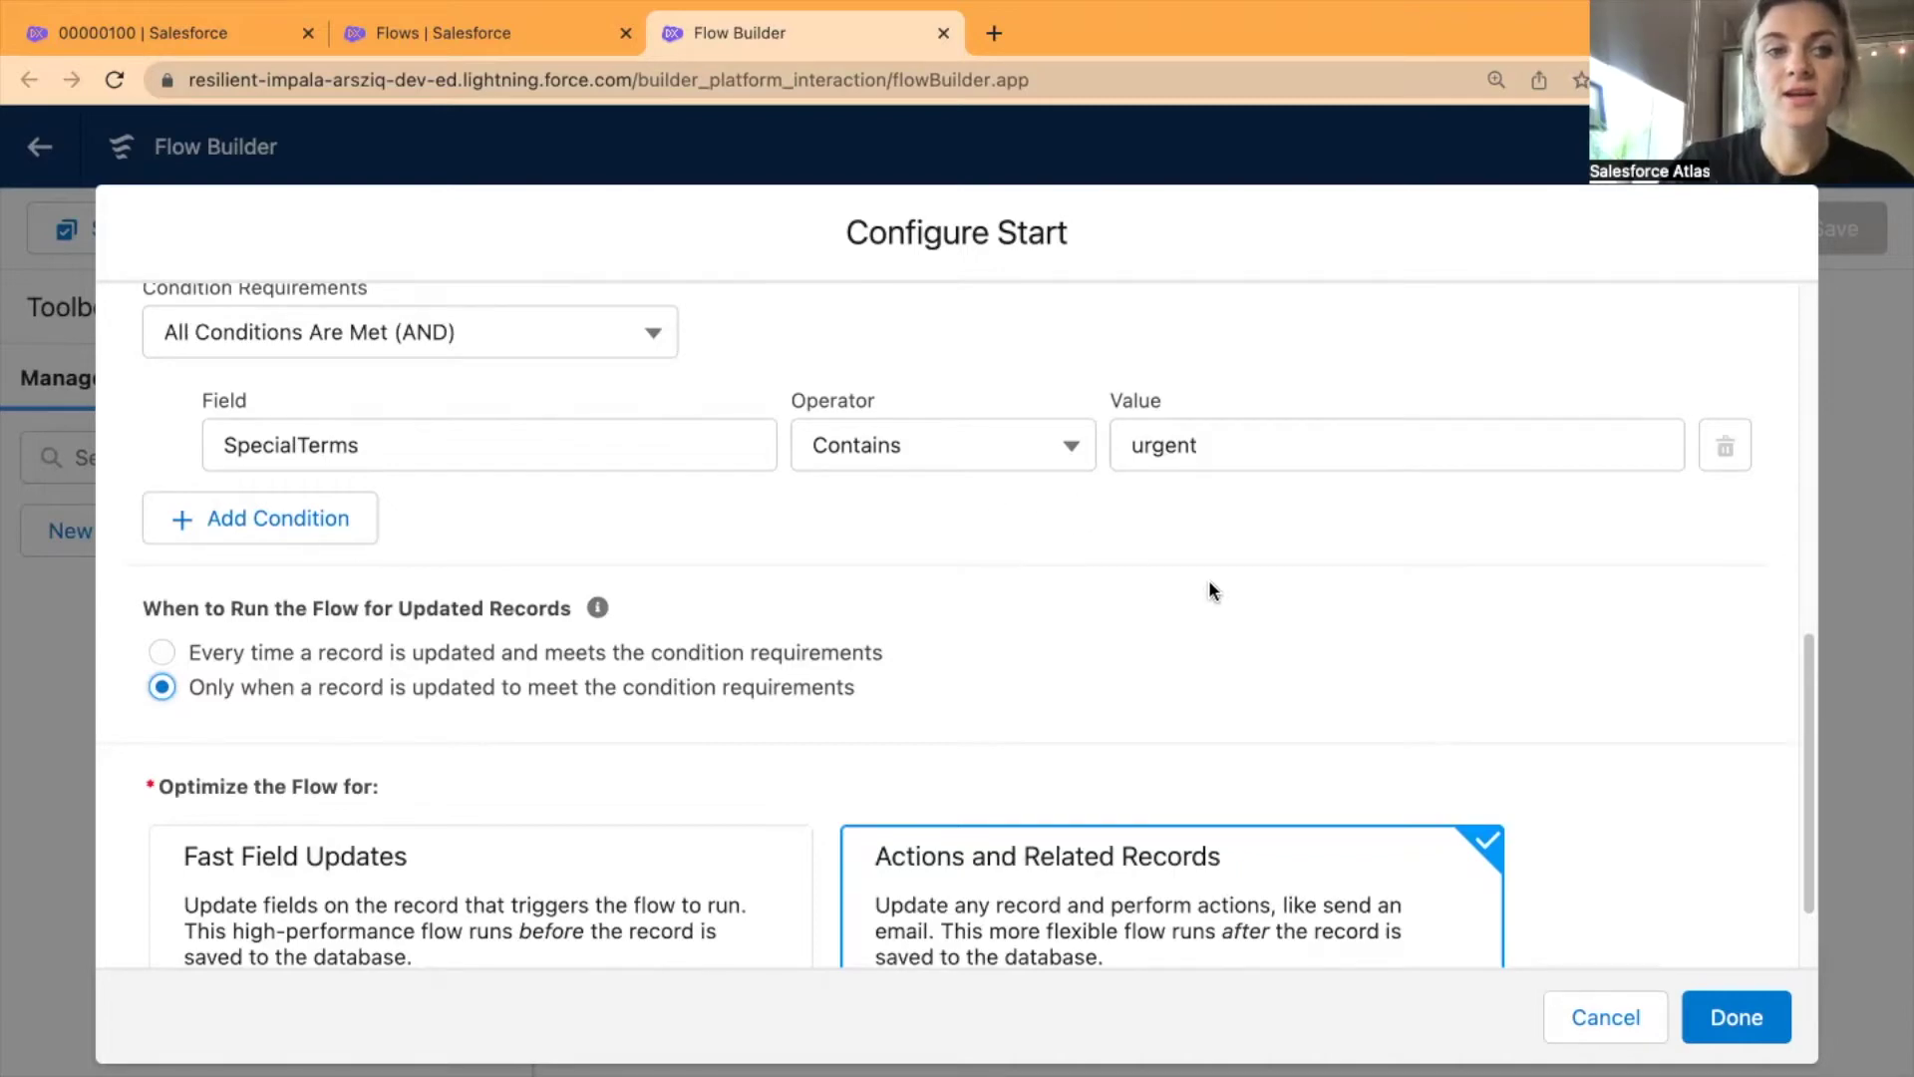
scroll(1211, 591, down, 2)
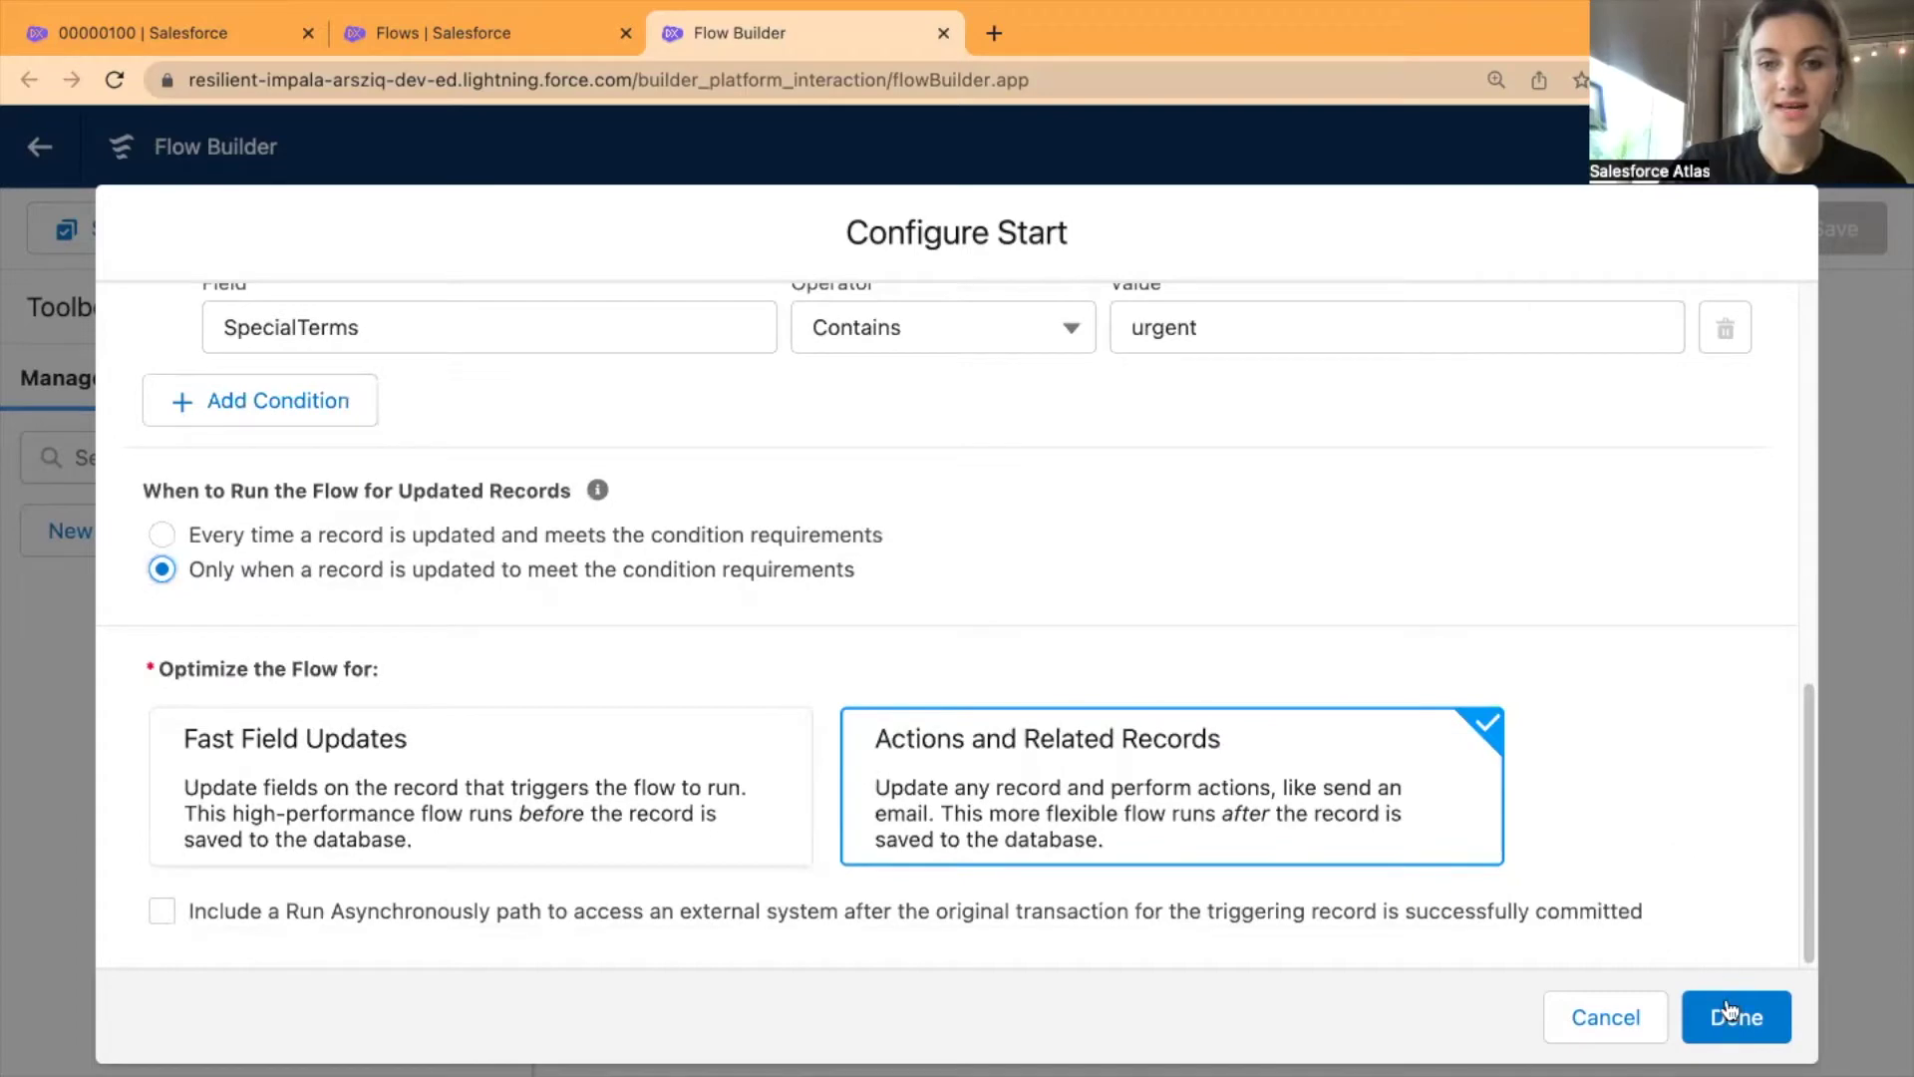
click(1732, 1014)
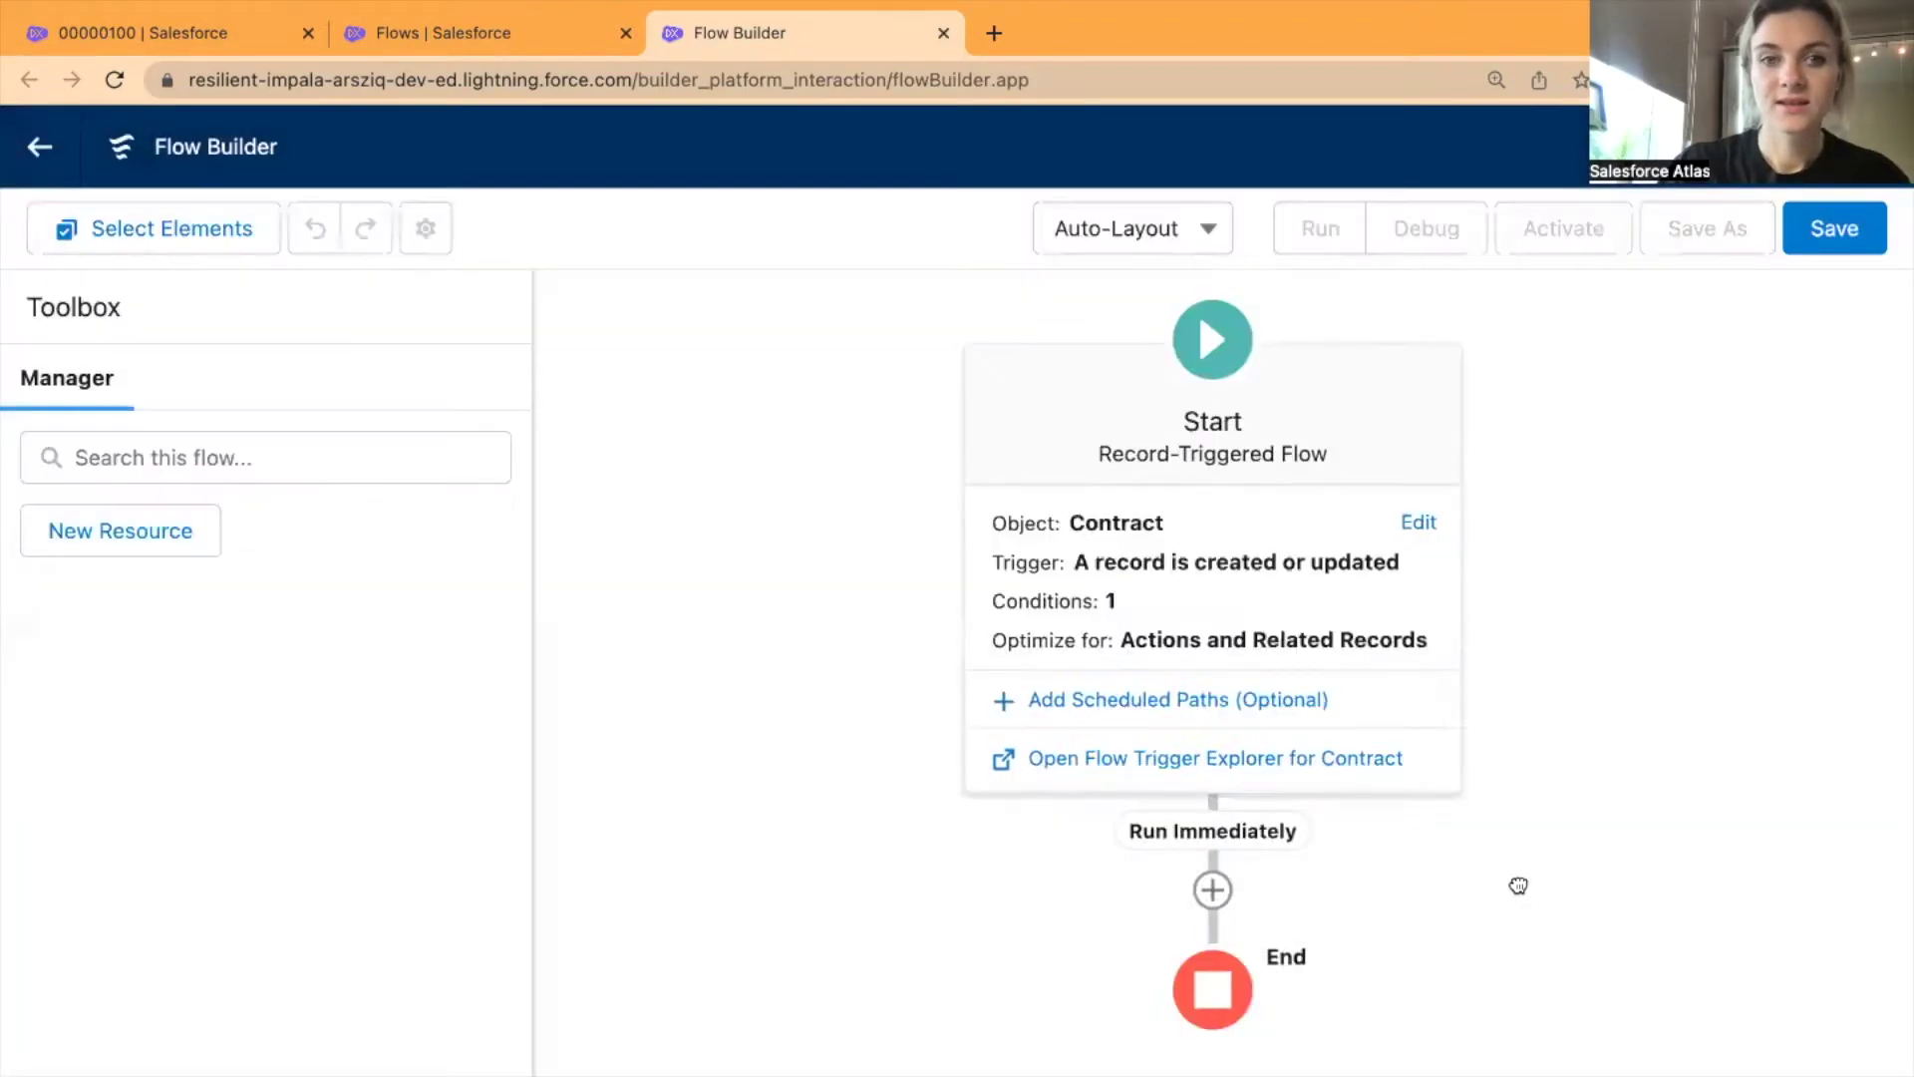
- Switch the flow canvas from automatic to Freeform layout and reposition the canvas slightly
click(1145, 248)
click(1151, 356)
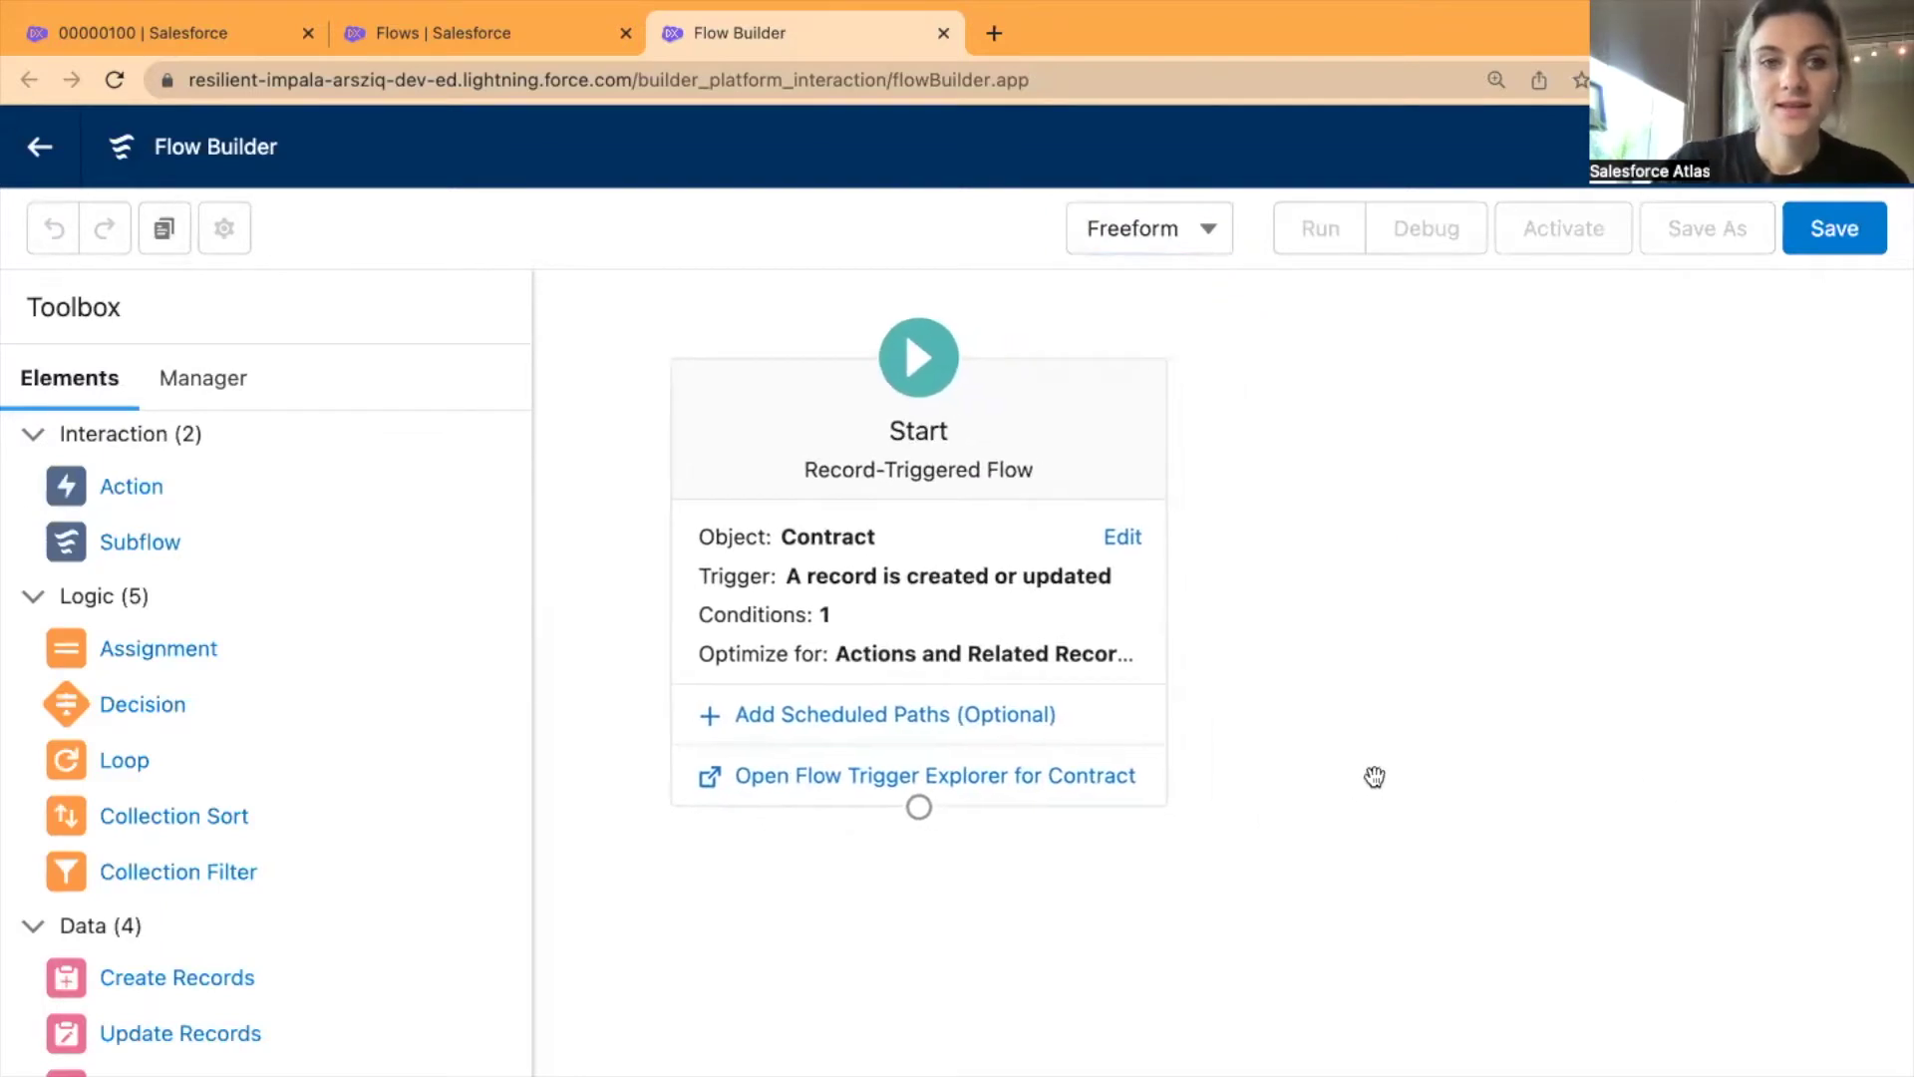
drag(1324, 602, 1304, 591)
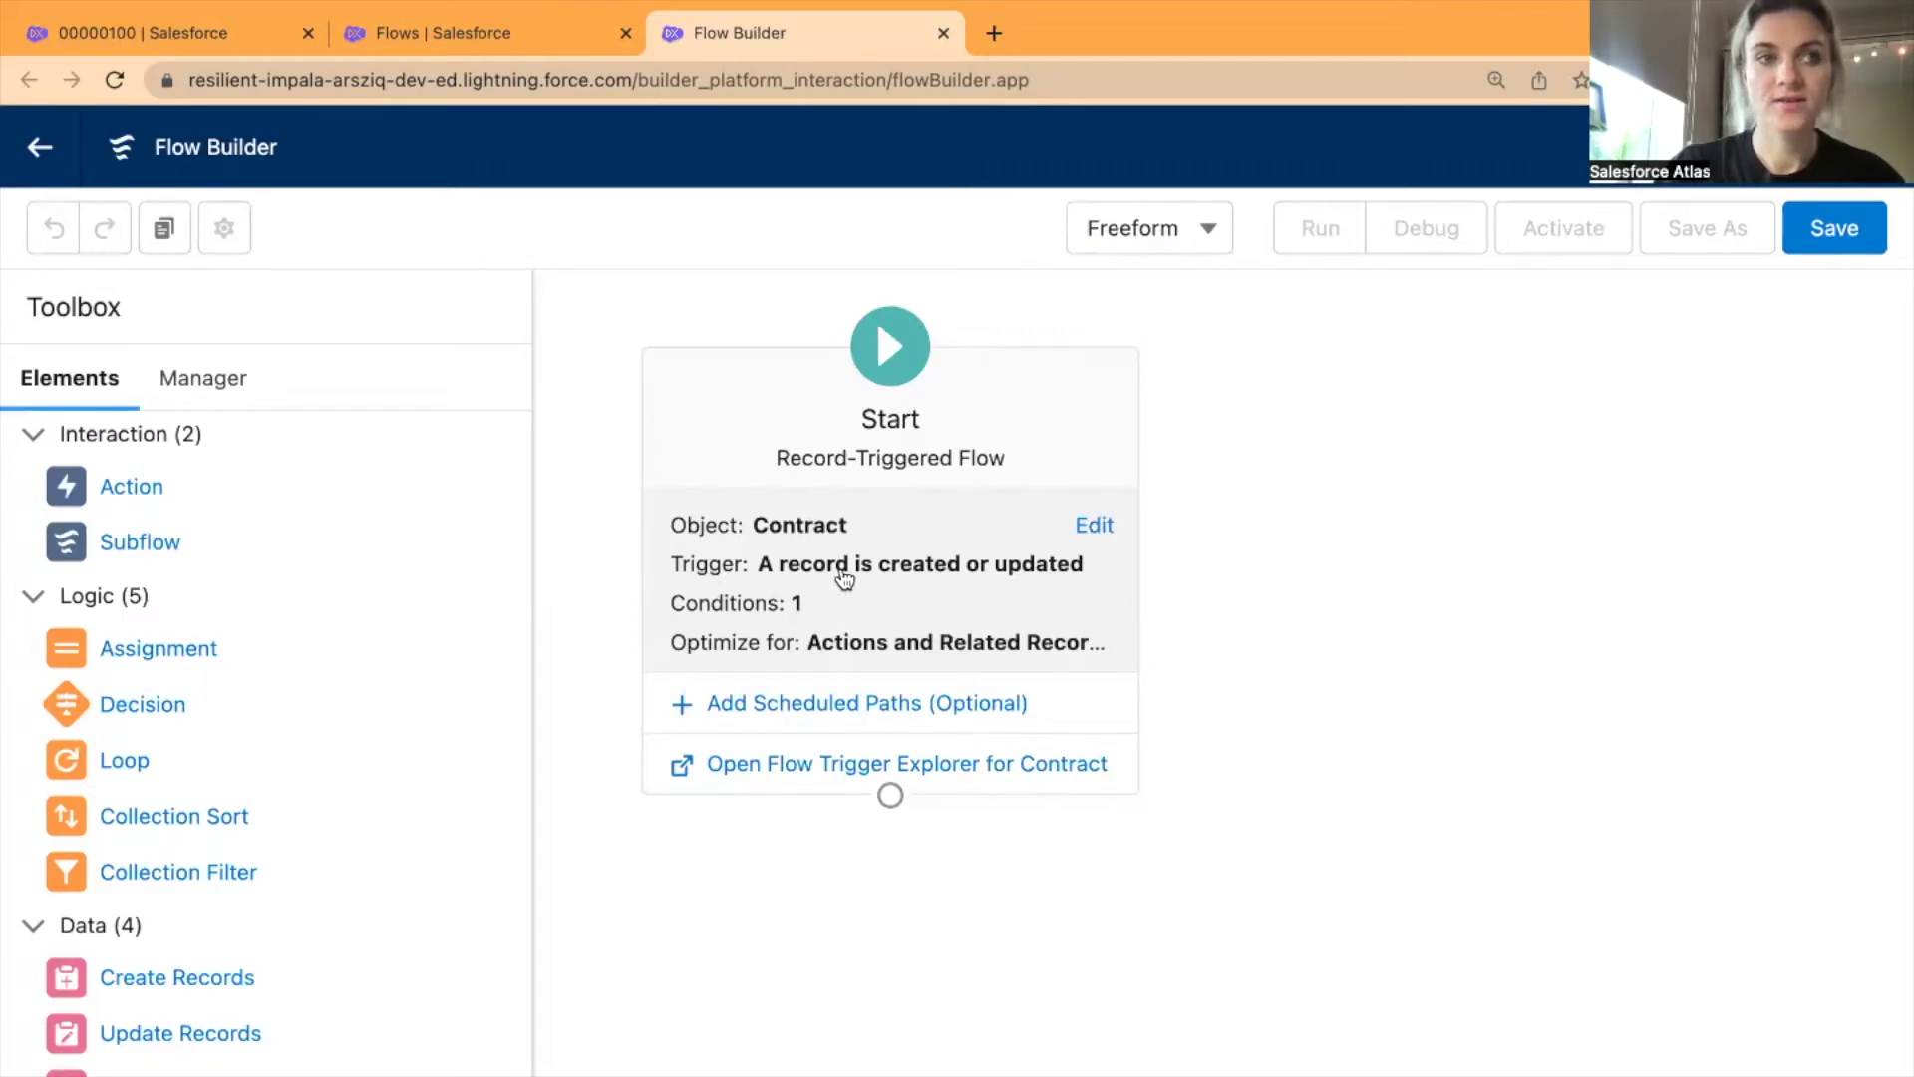
- After checking Special Terms on the contract record, return to Flow Builder and add a Get Records element "Get Salesforce Administrators" for the User object
click(176, 32)
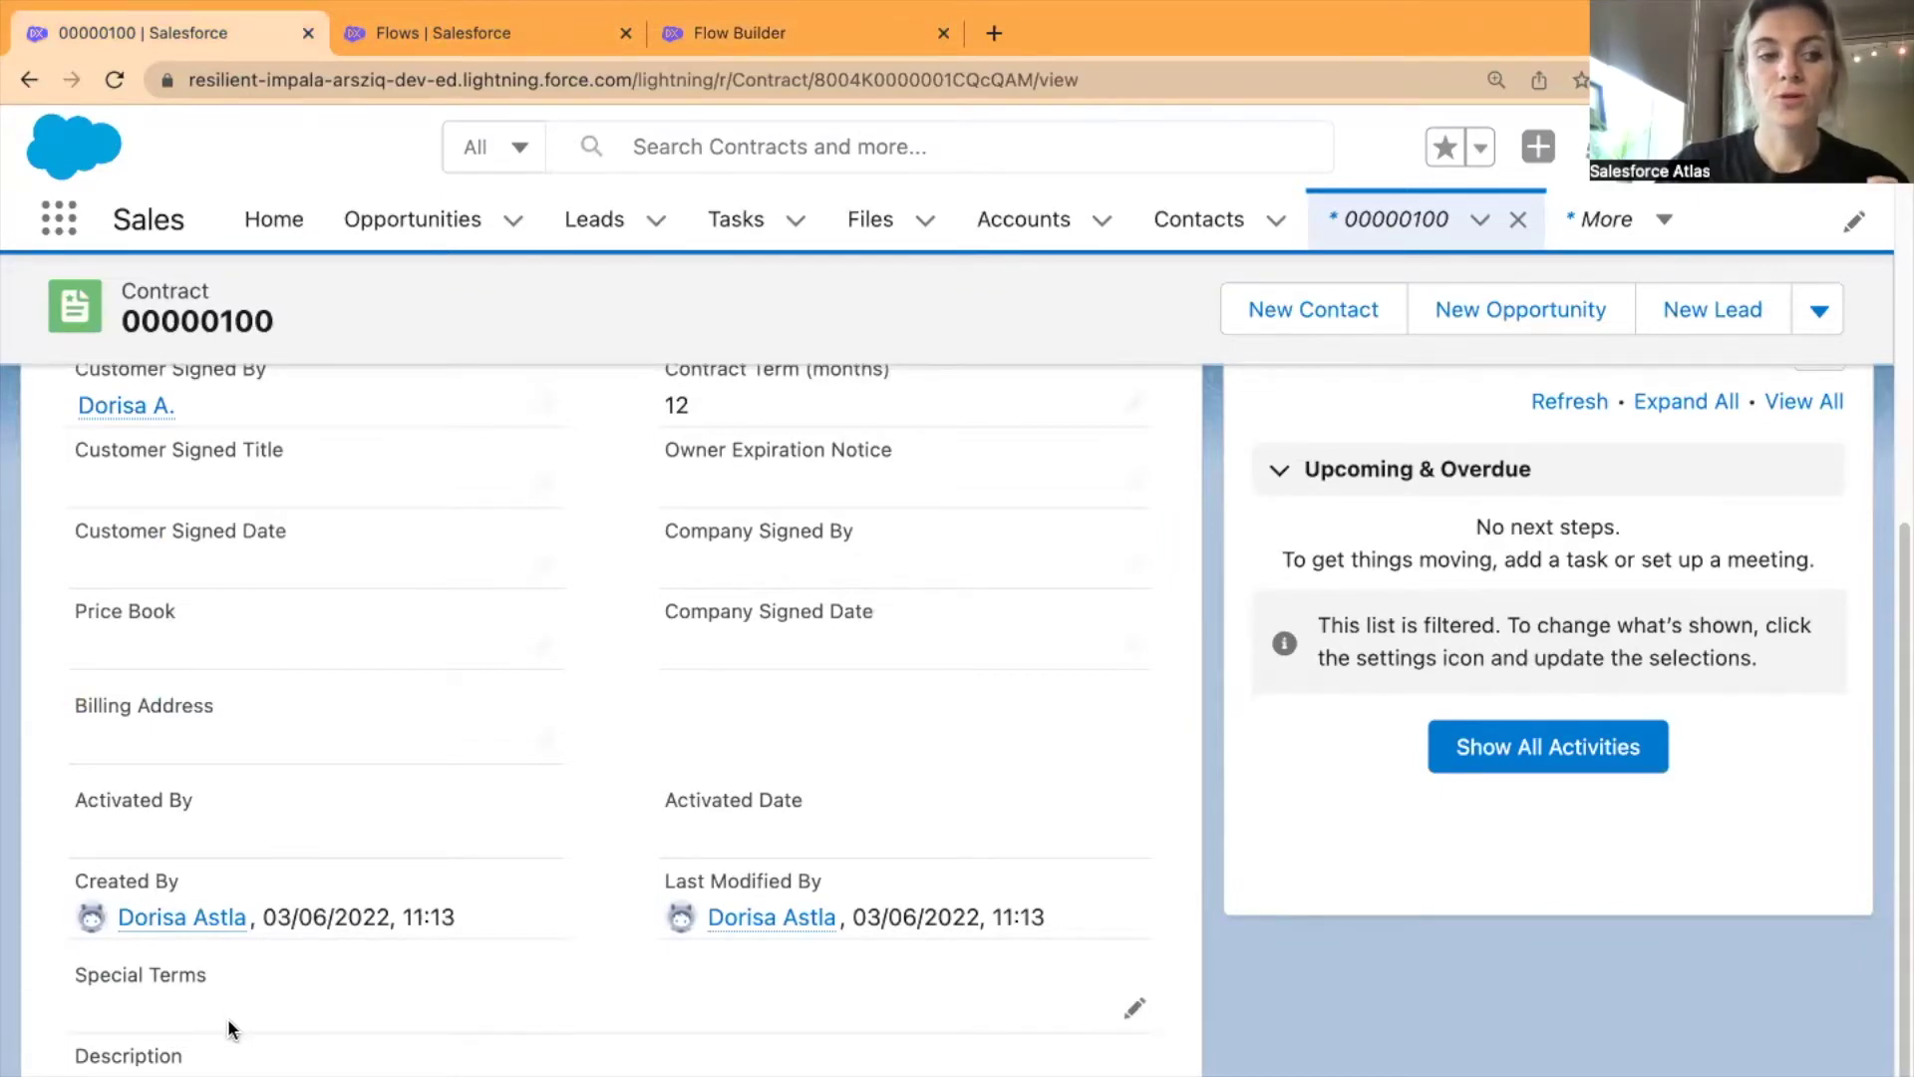
click(719, 32)
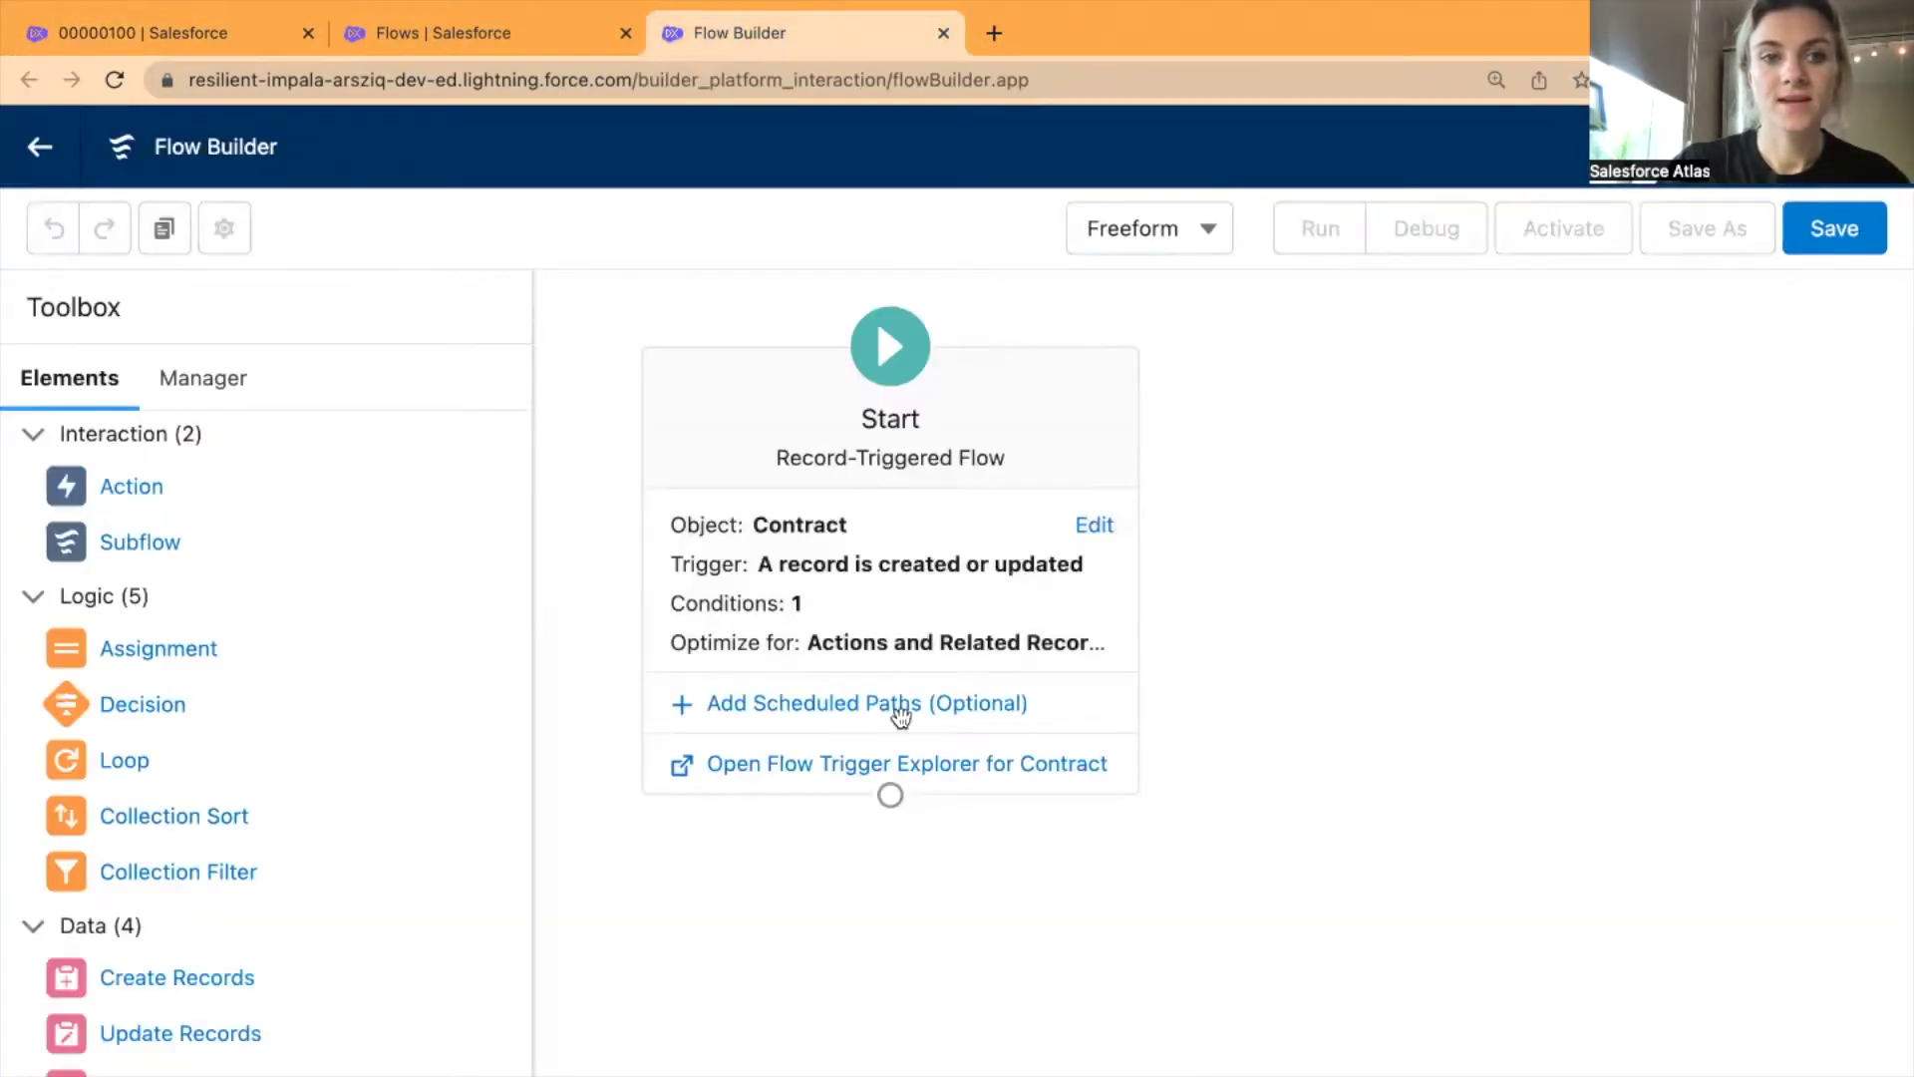
drag(349, 1071, 1442, 695)
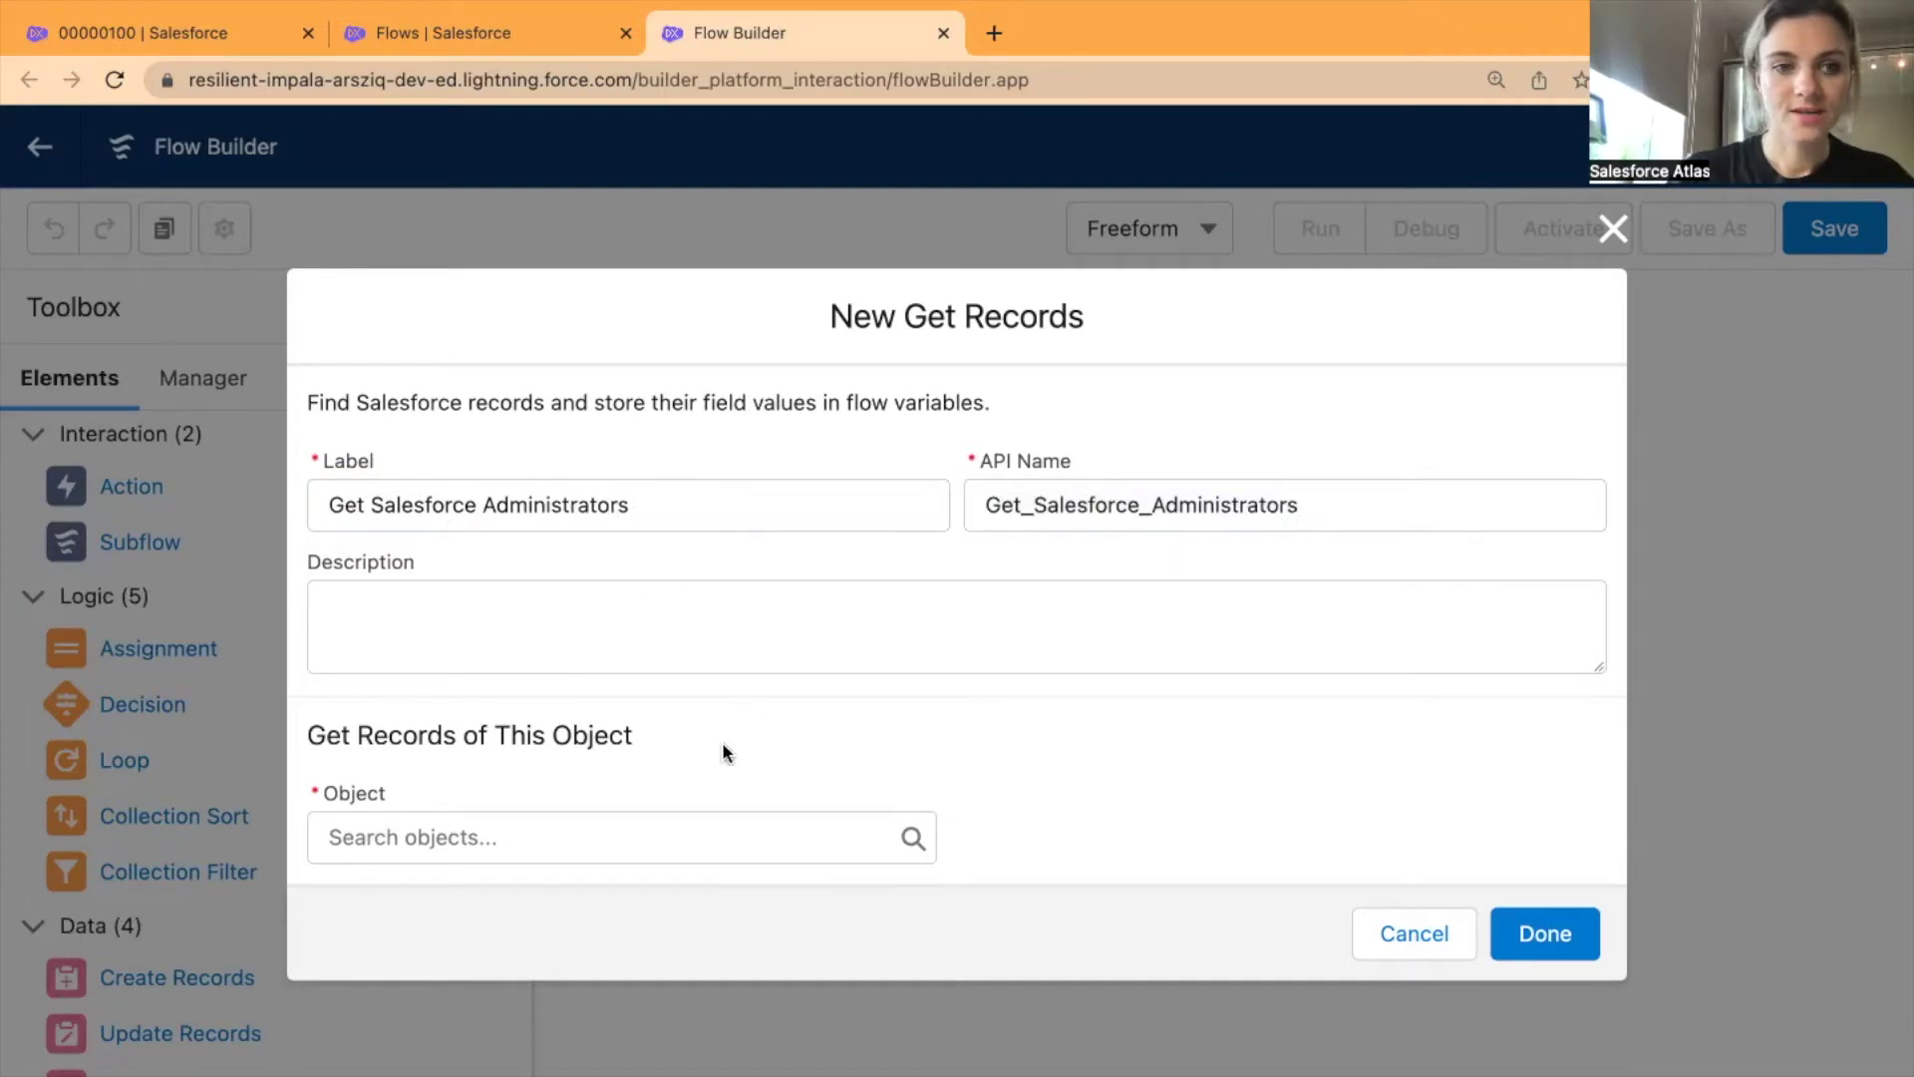
click(670, 833)
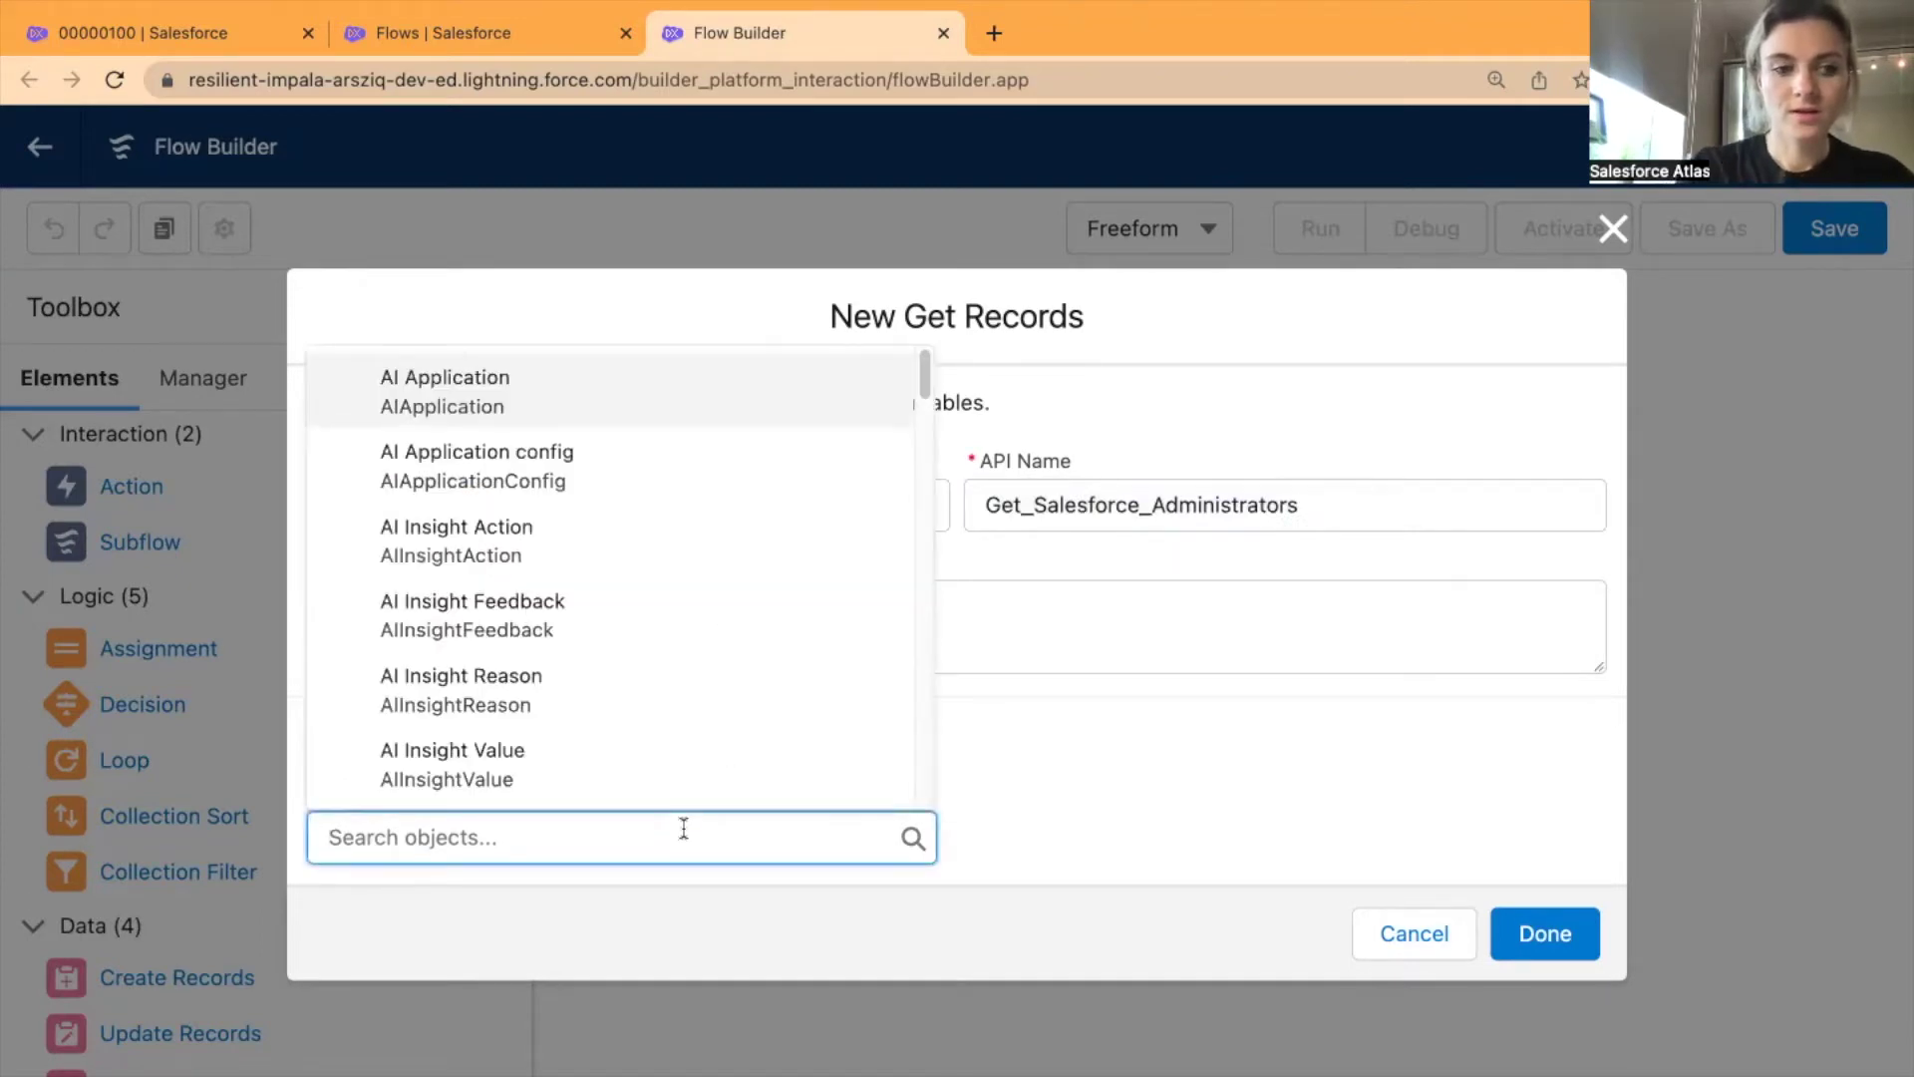
text(user)
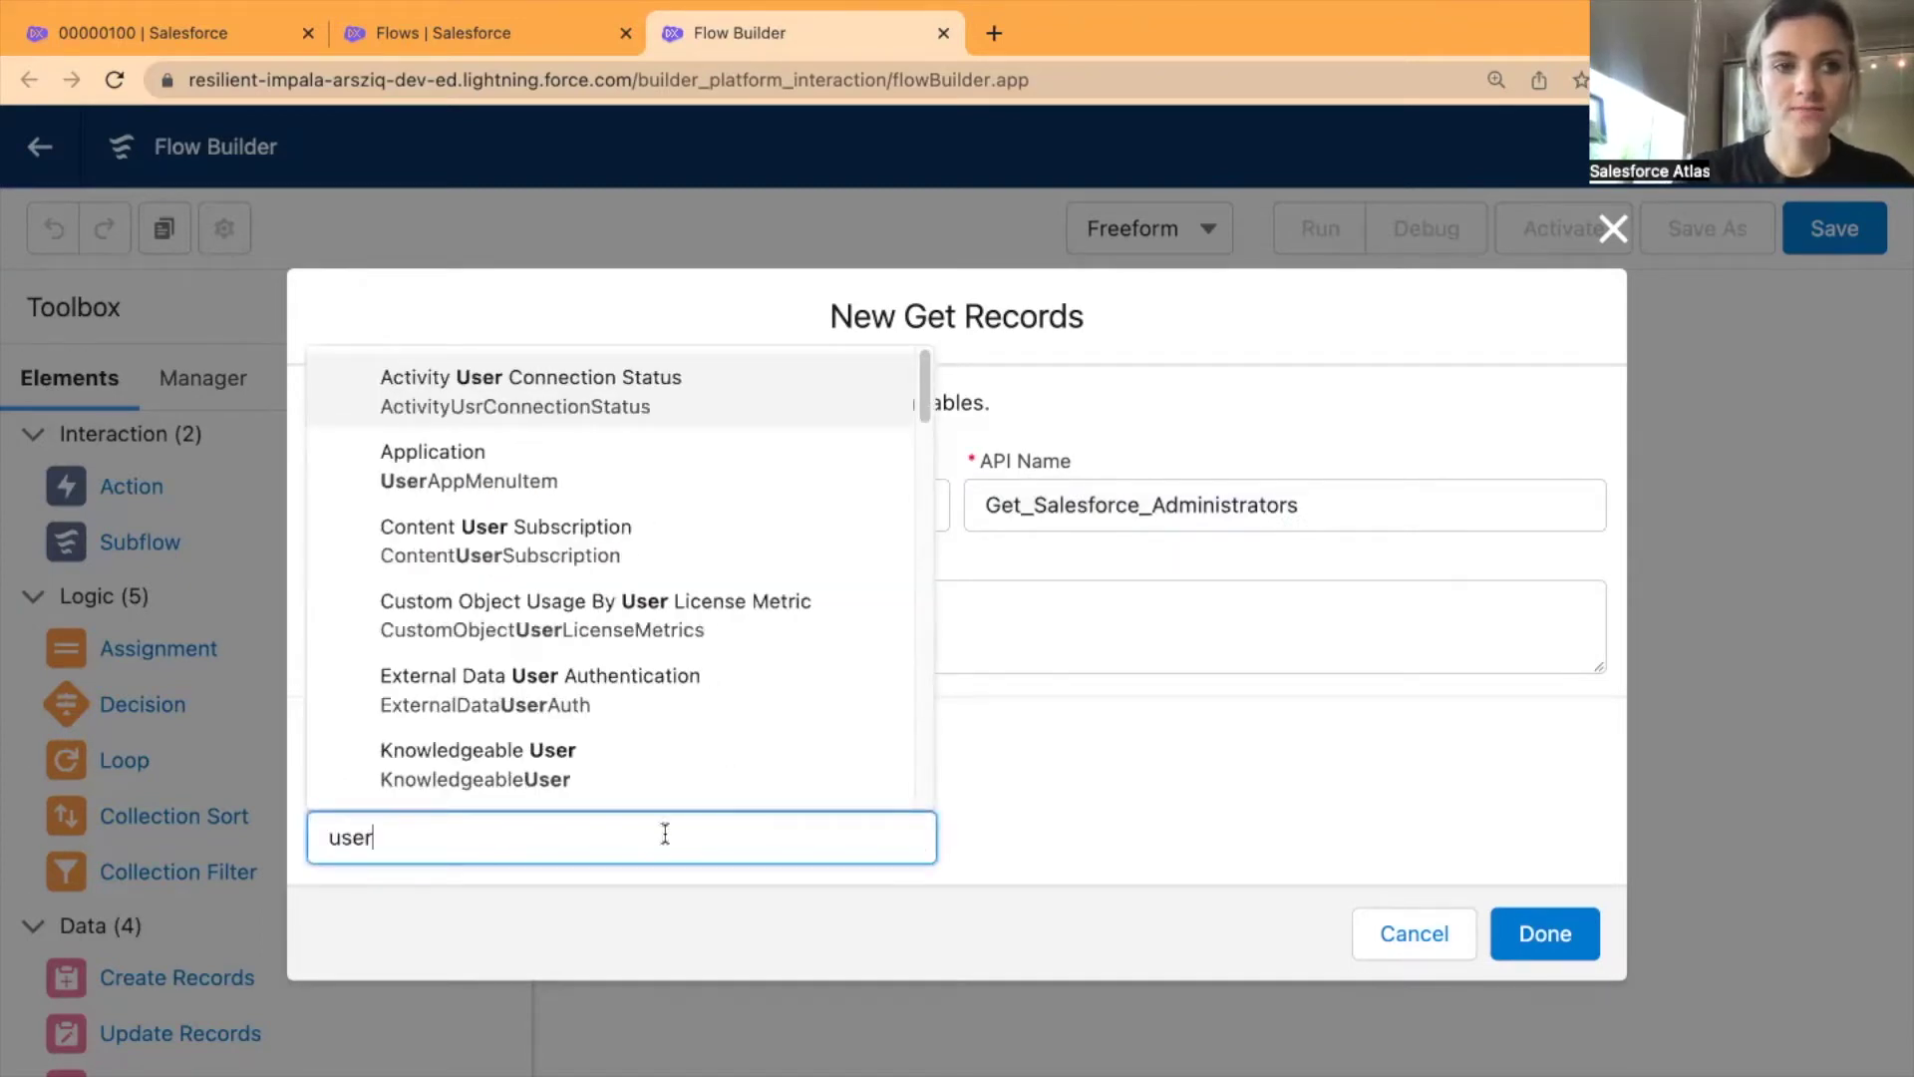
scroll(599, 727, down, 3)
scroll(599, 726, down, 3)
scroll(479, 542, up, 4)
click(478, 542)
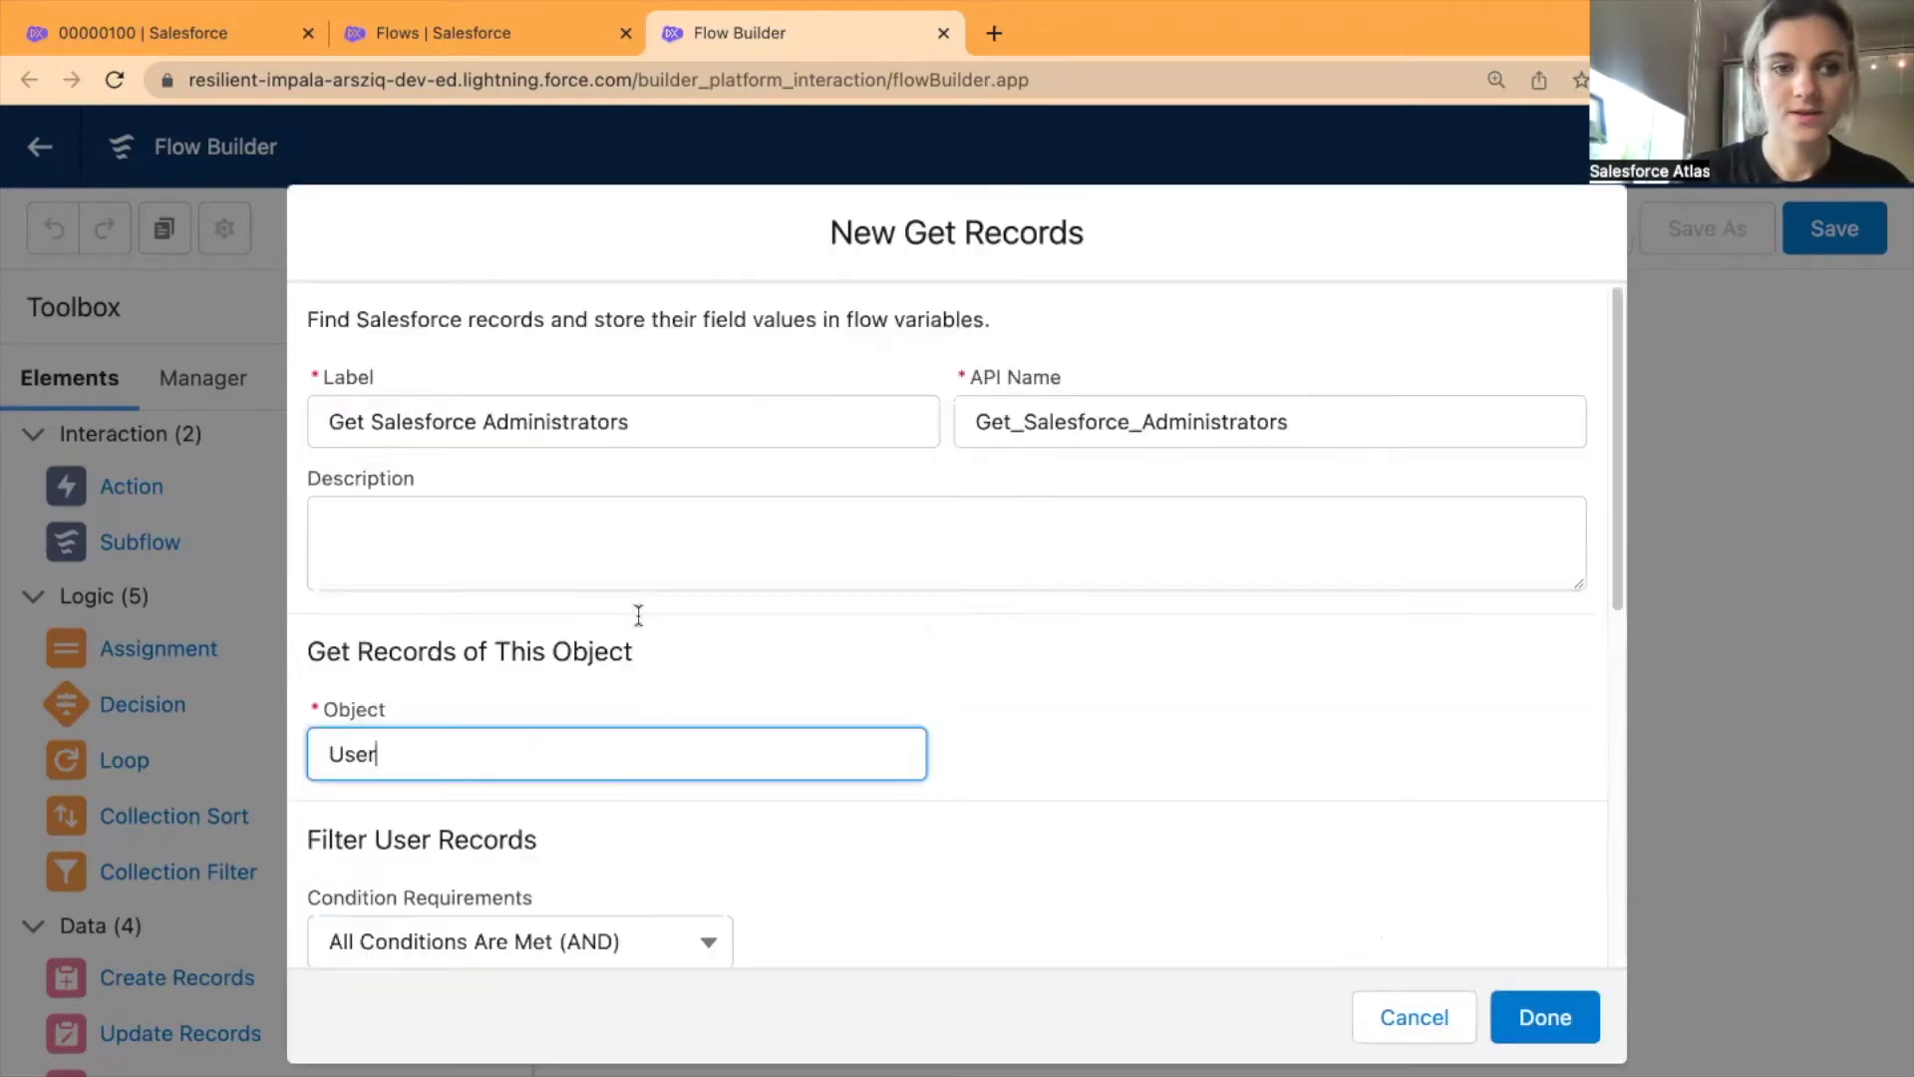
scroll(893, 666, down, 3)
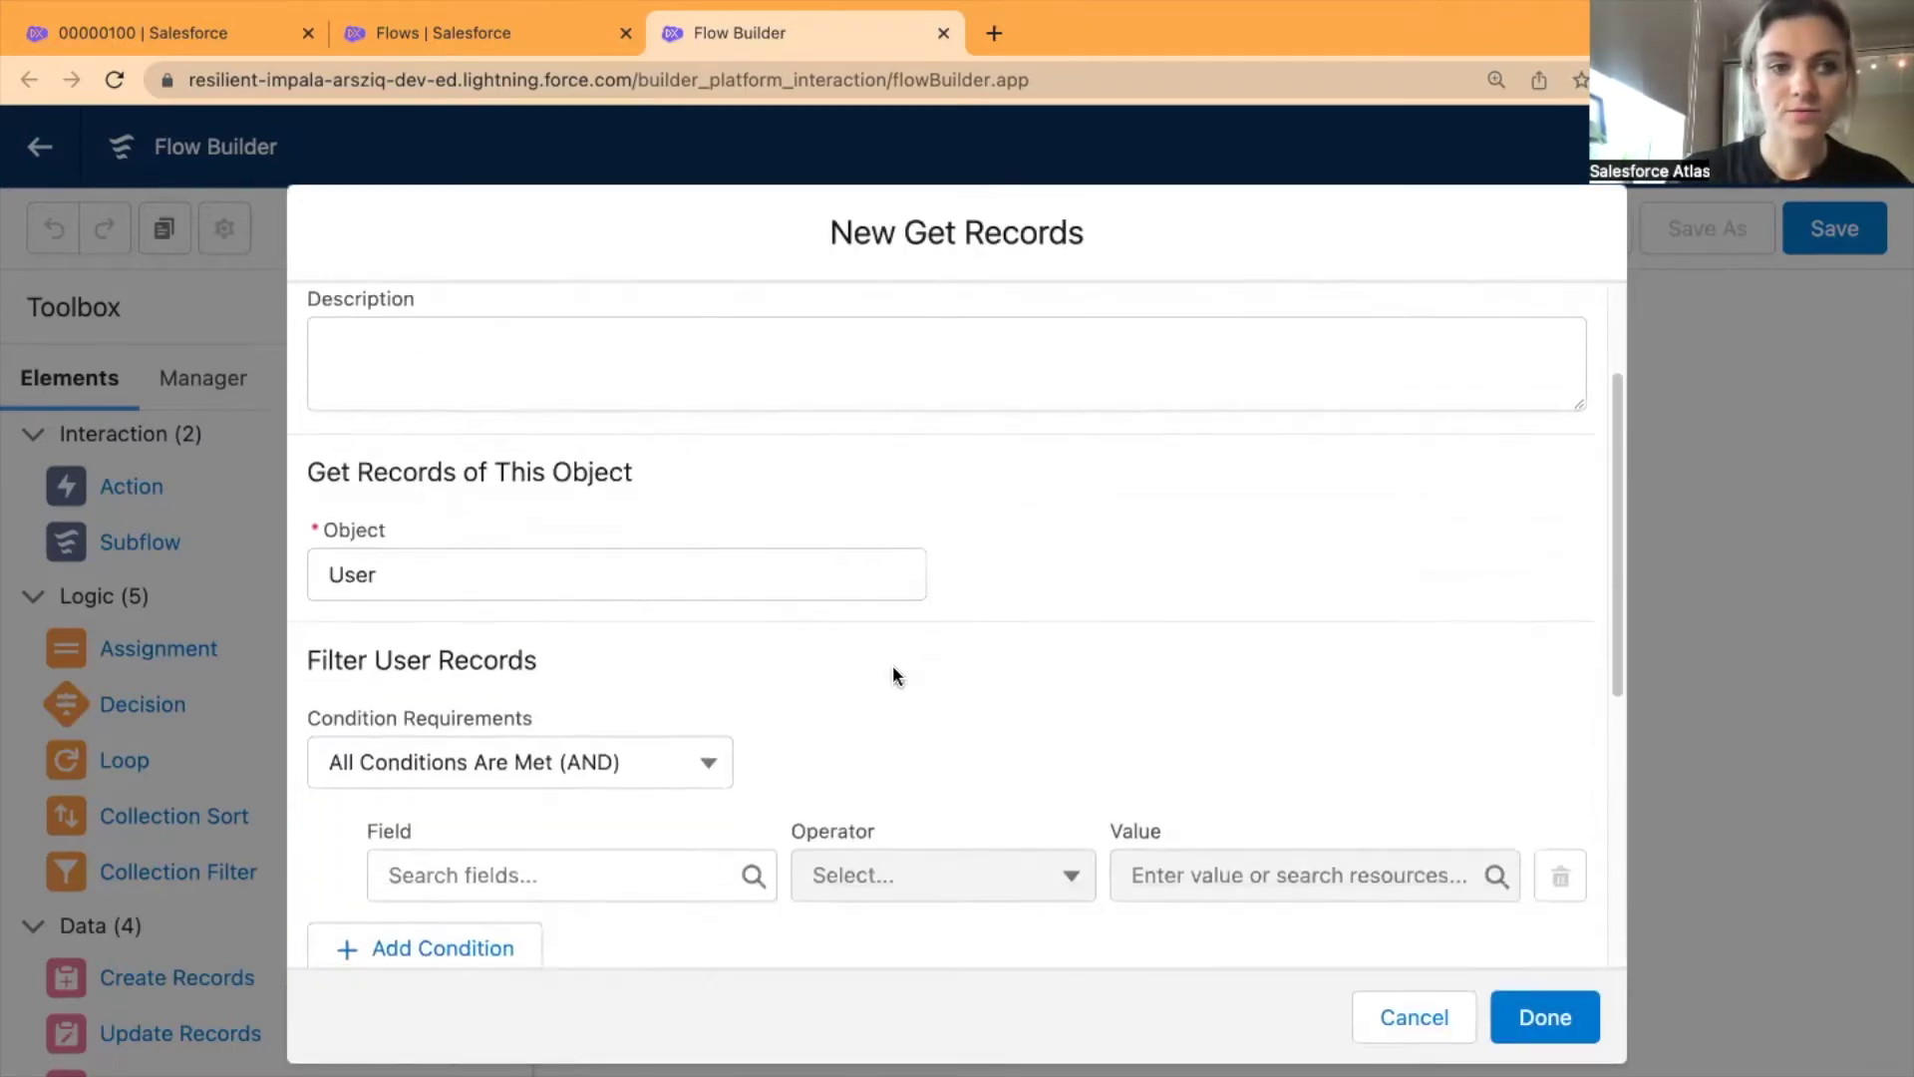
scroll(863, 658, down, 1)
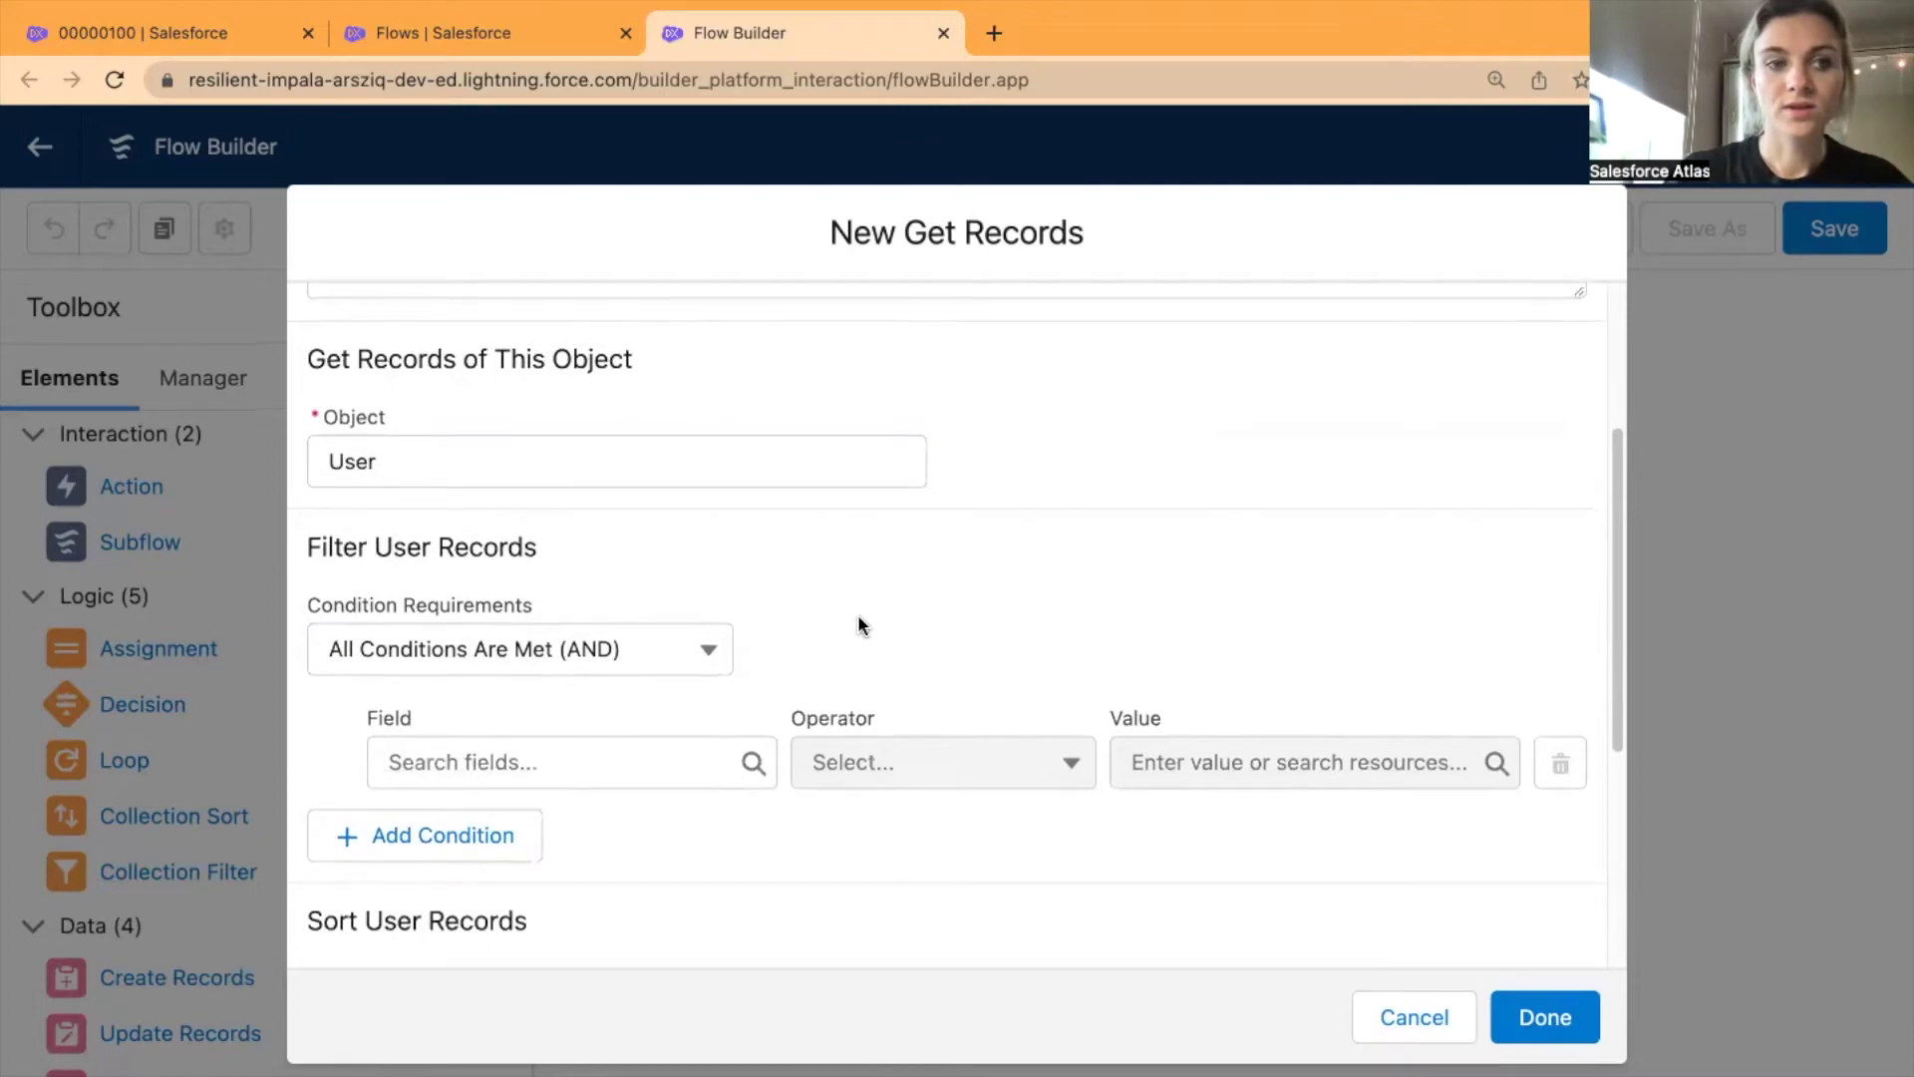
scroll(859, 625, down, 2)
scroll(859, 625, up, 1)
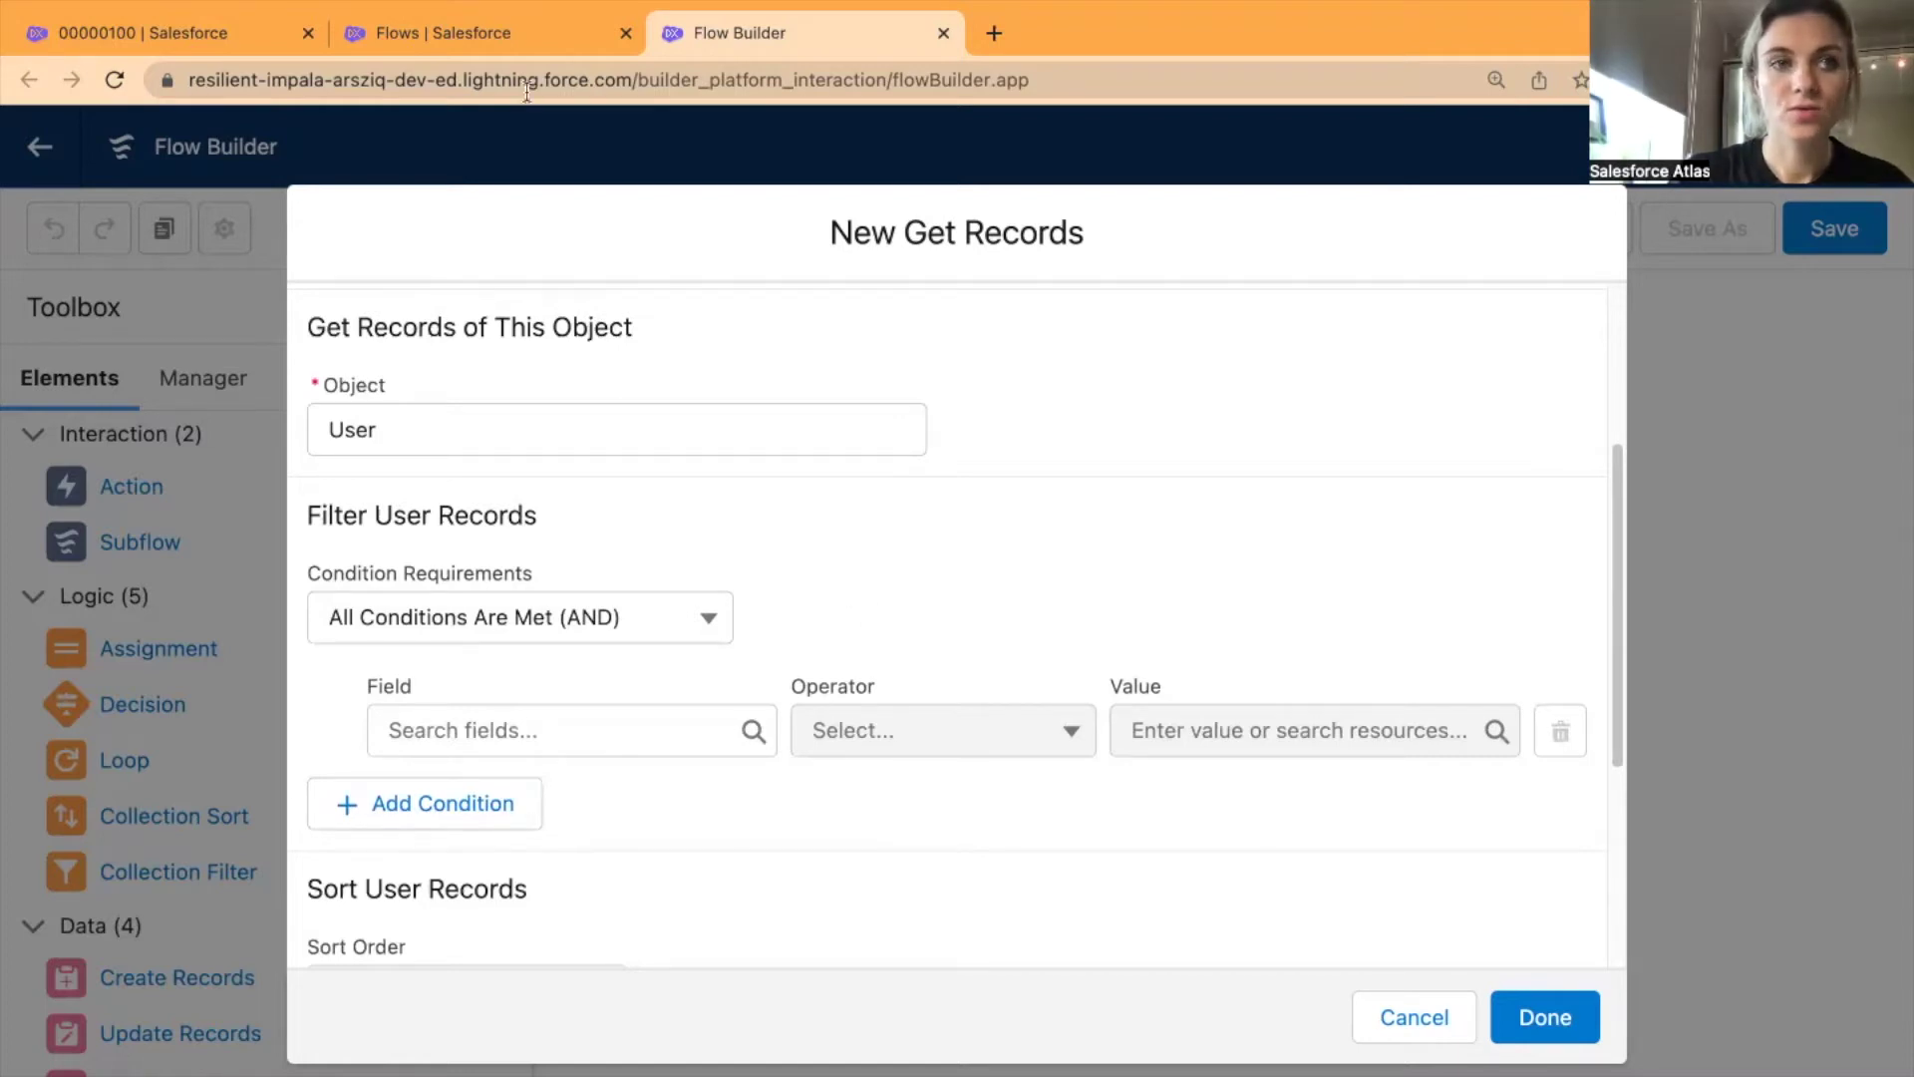
click(606, 739)
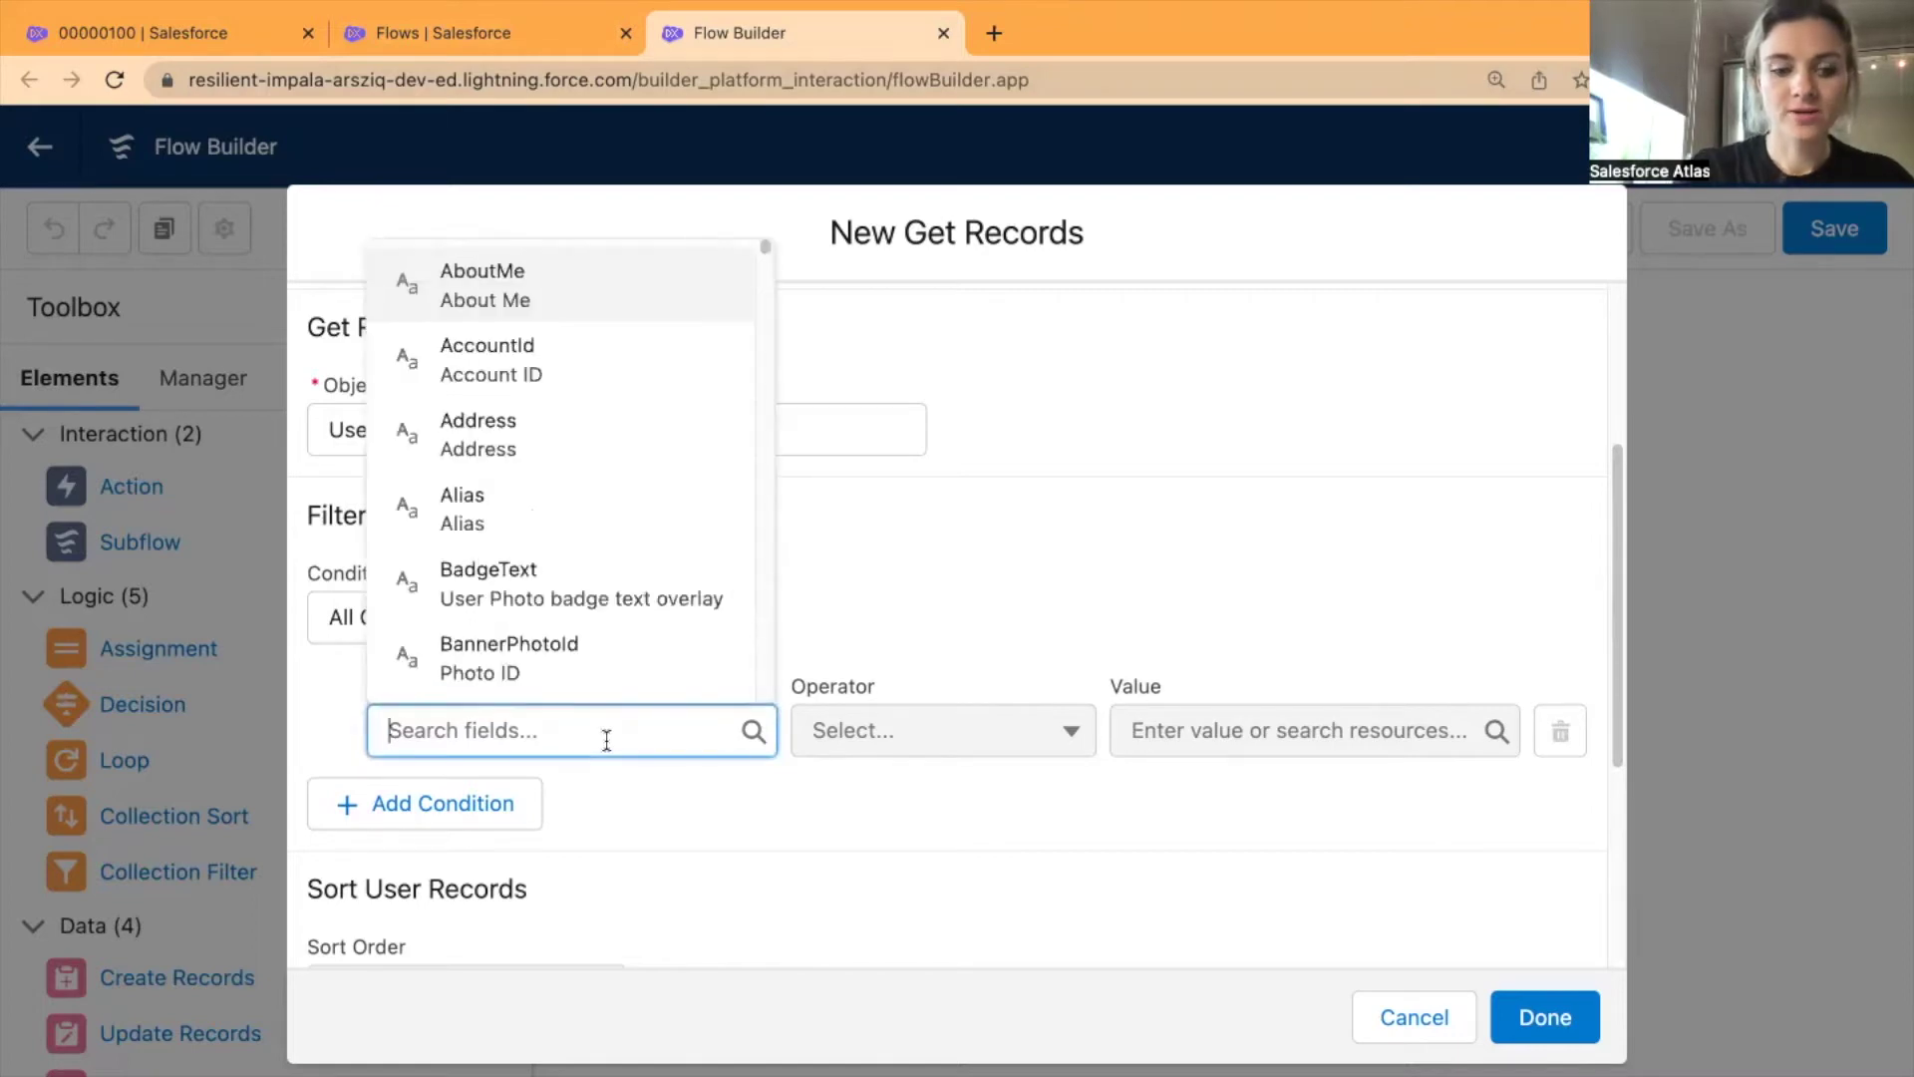
text(rec)
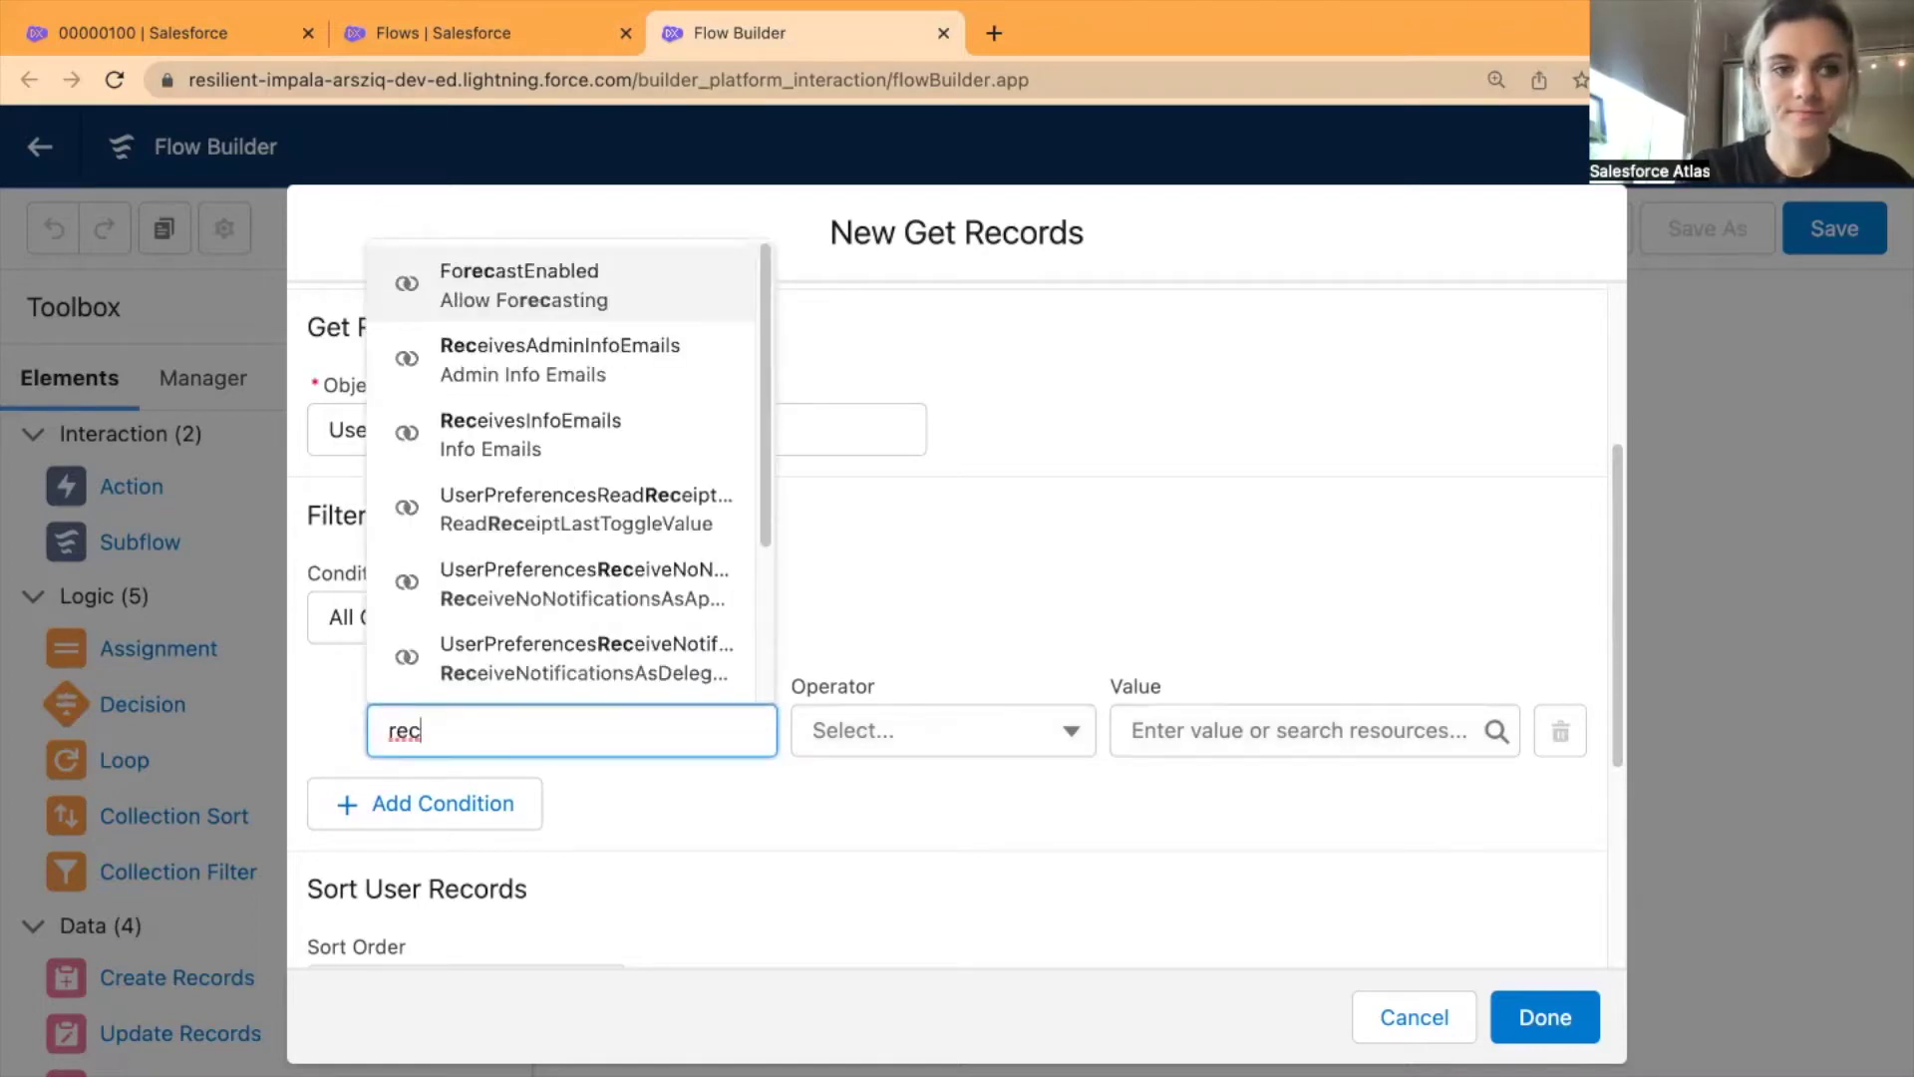
key(BackSpace)
key(BackSpace)
key(BackSpace)
click(880, 585)
- Set the field of the first User filter condition to ProfileId
click(588, 735)
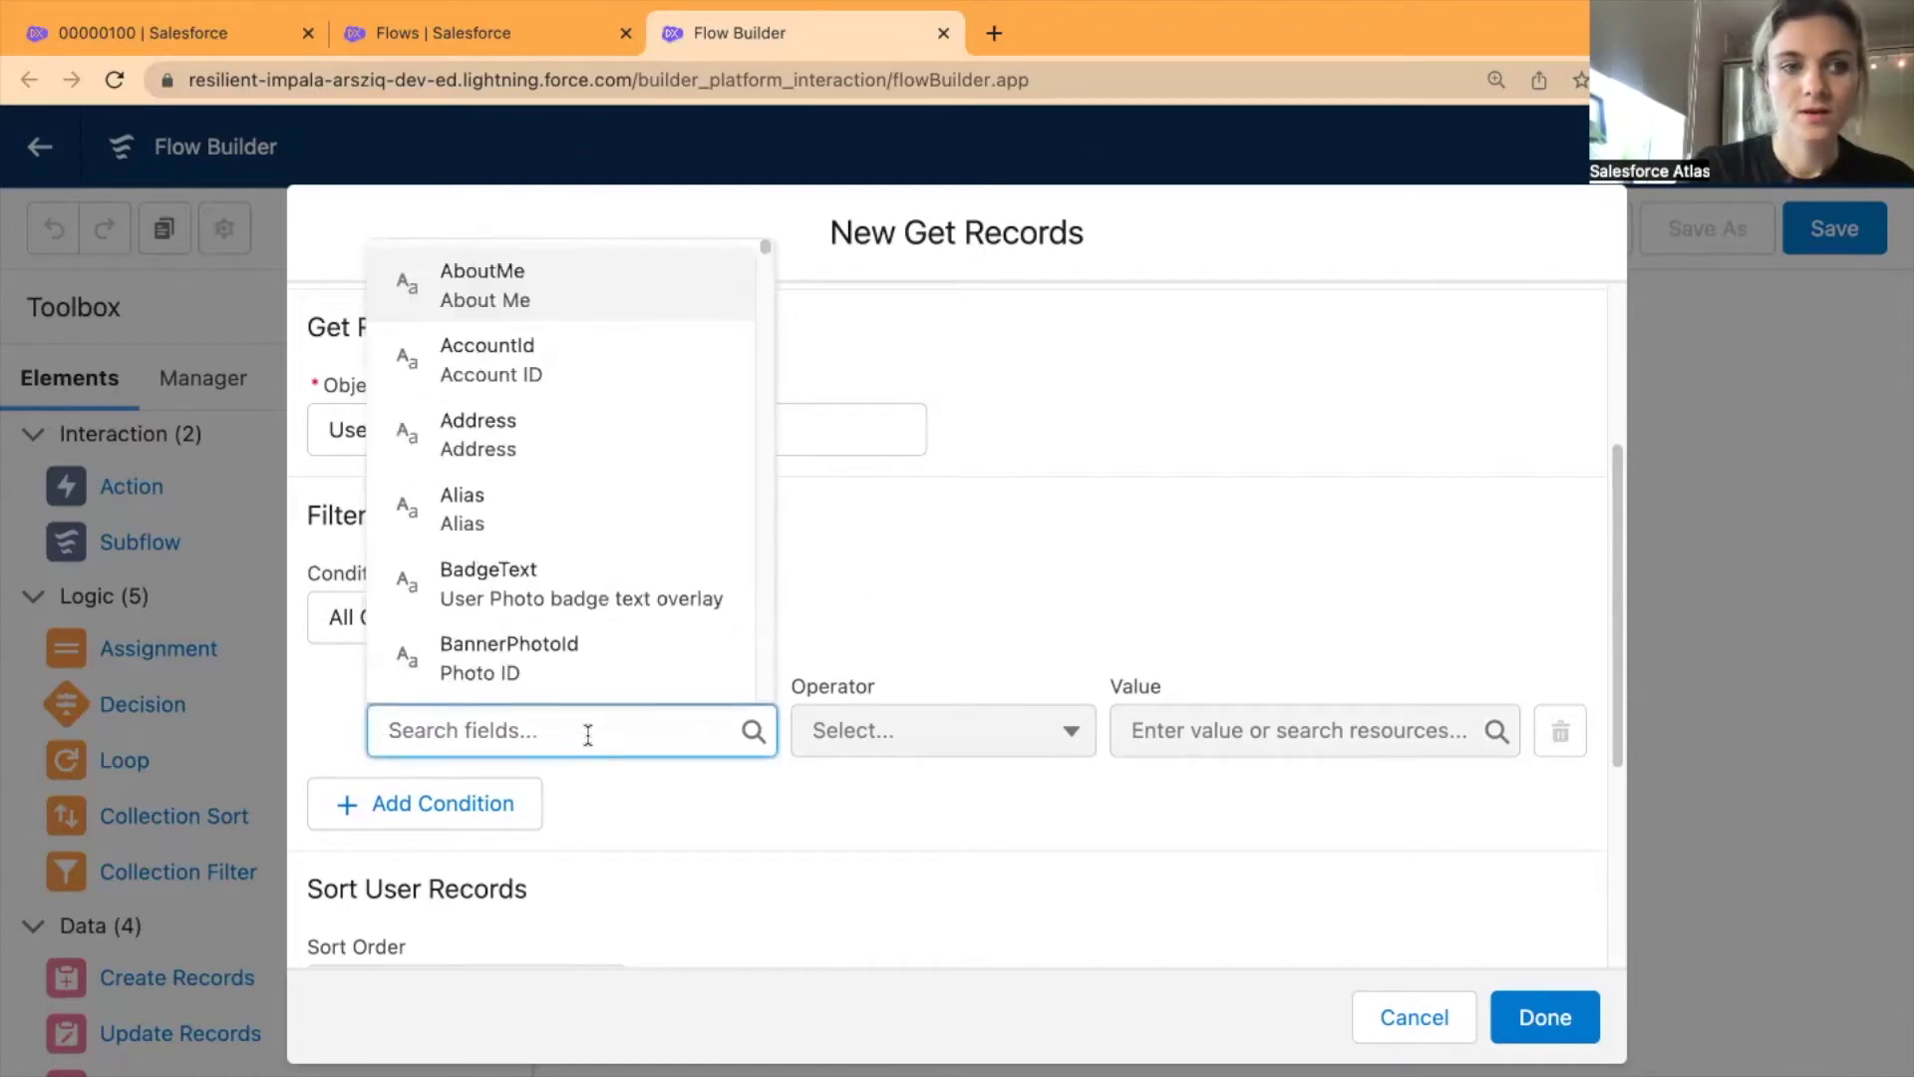
text(profi)
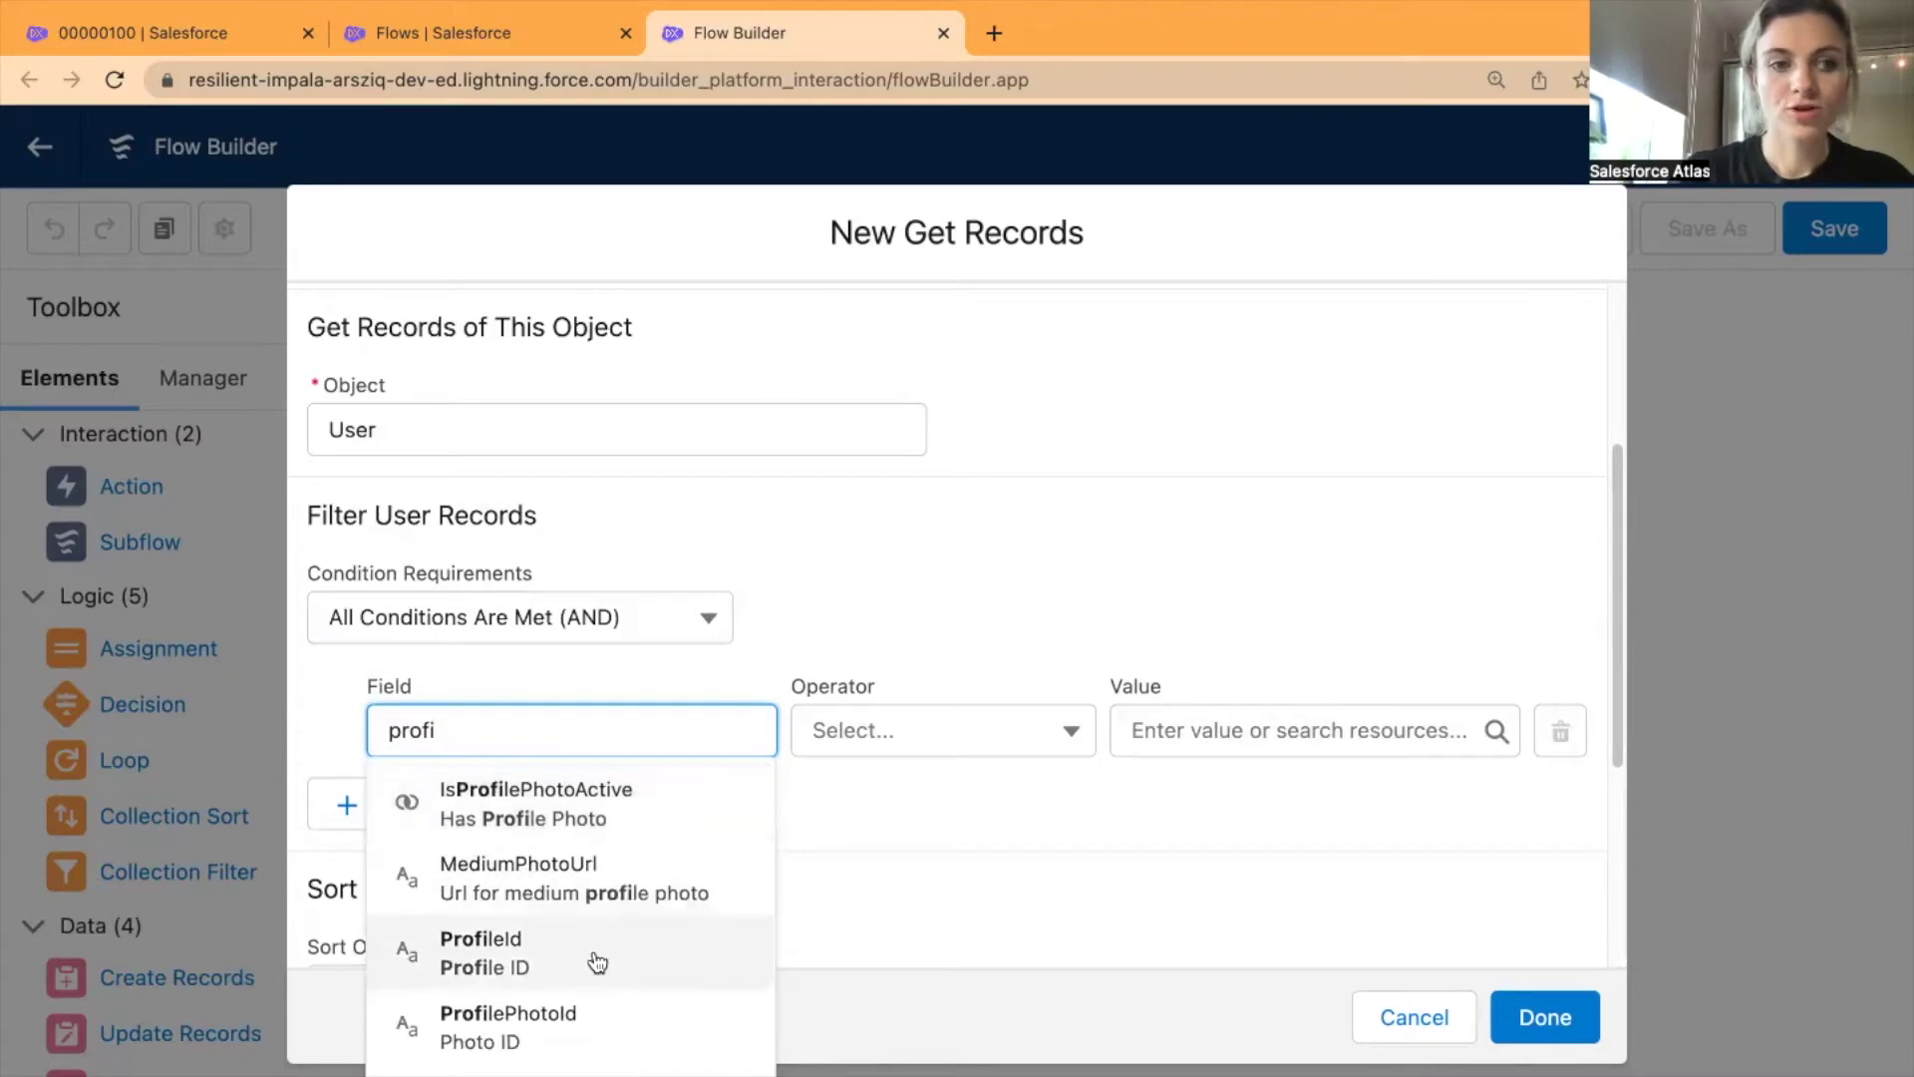
click(597, 960)
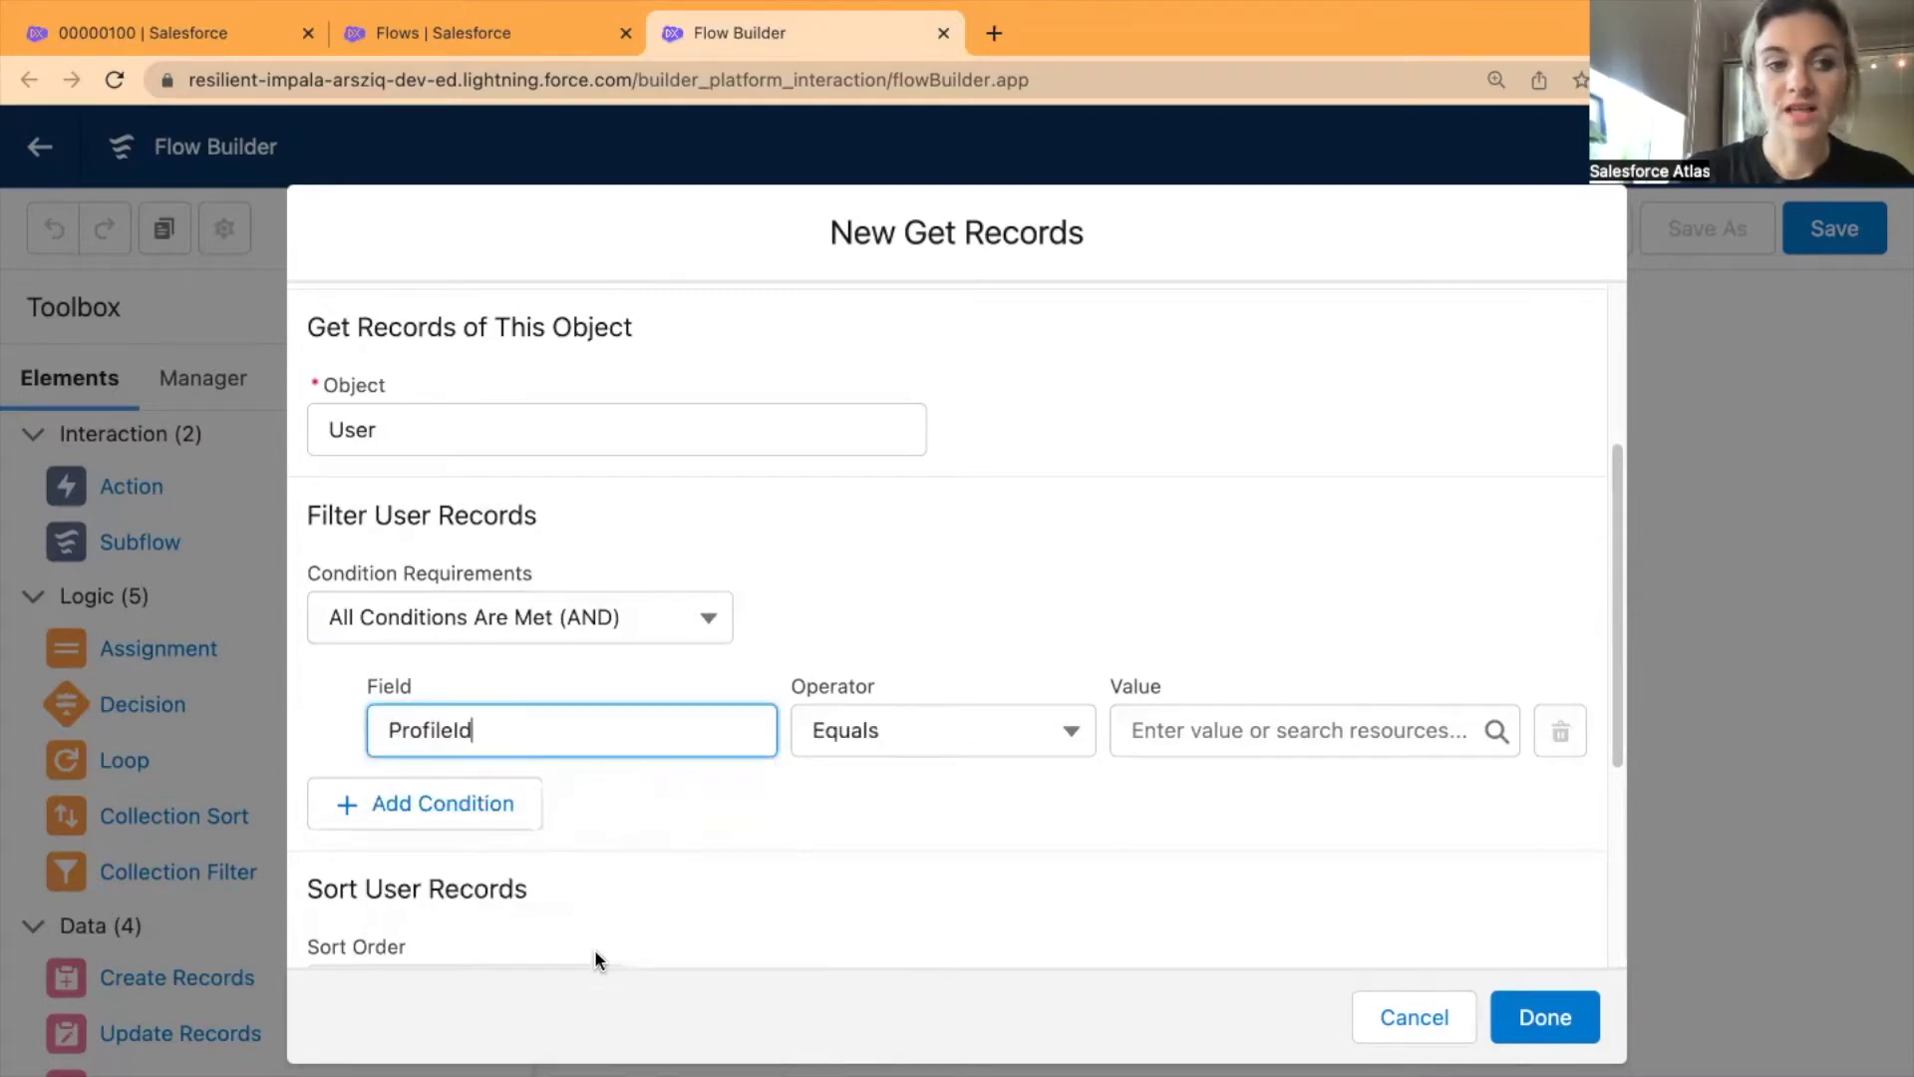
click(1021, 847)
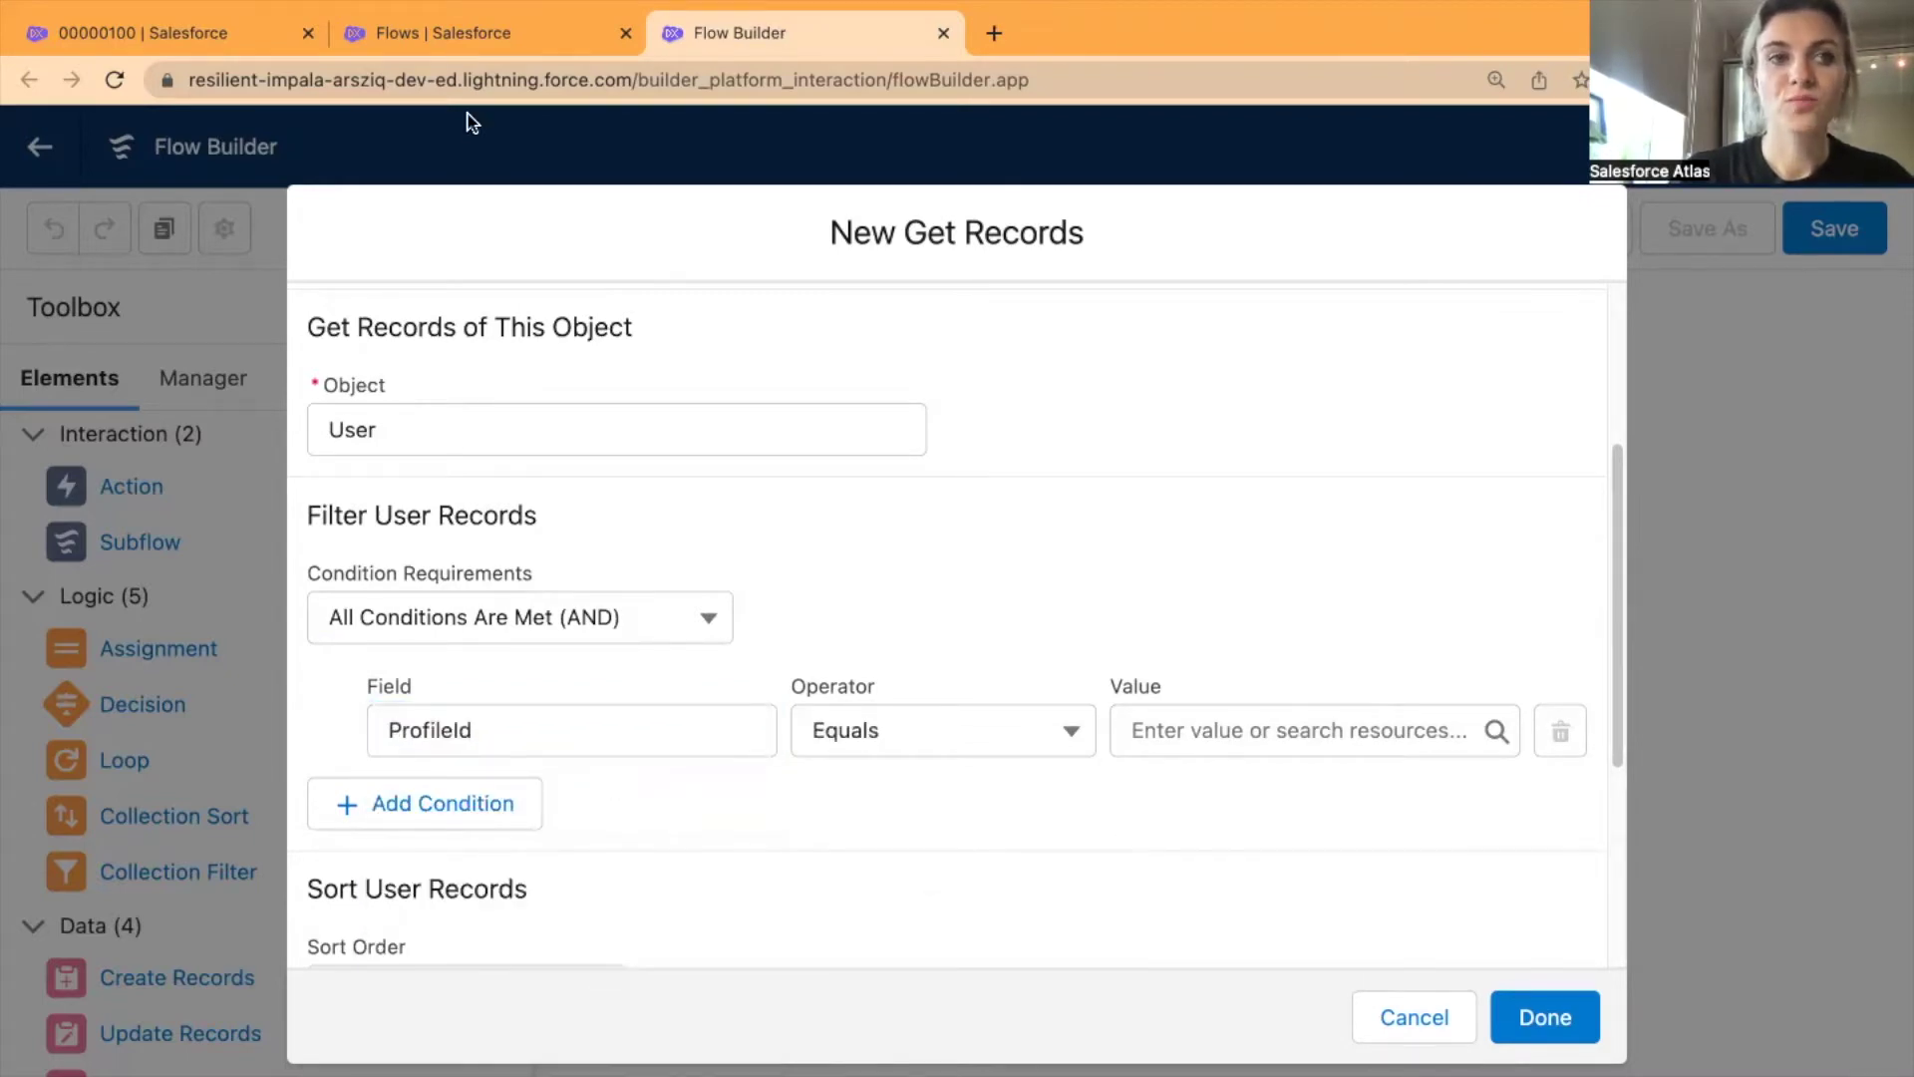
- Switch to Salesforce Setup, search for "profile" and open the Profiles page
click(452, 27)
click(53, 311)
key(Right)
key(Right)
key(Right)
key(Right)
key(BackSpace)
key(BackSpace)
key(BackSpace)
key(BackSpace)
text(profile)
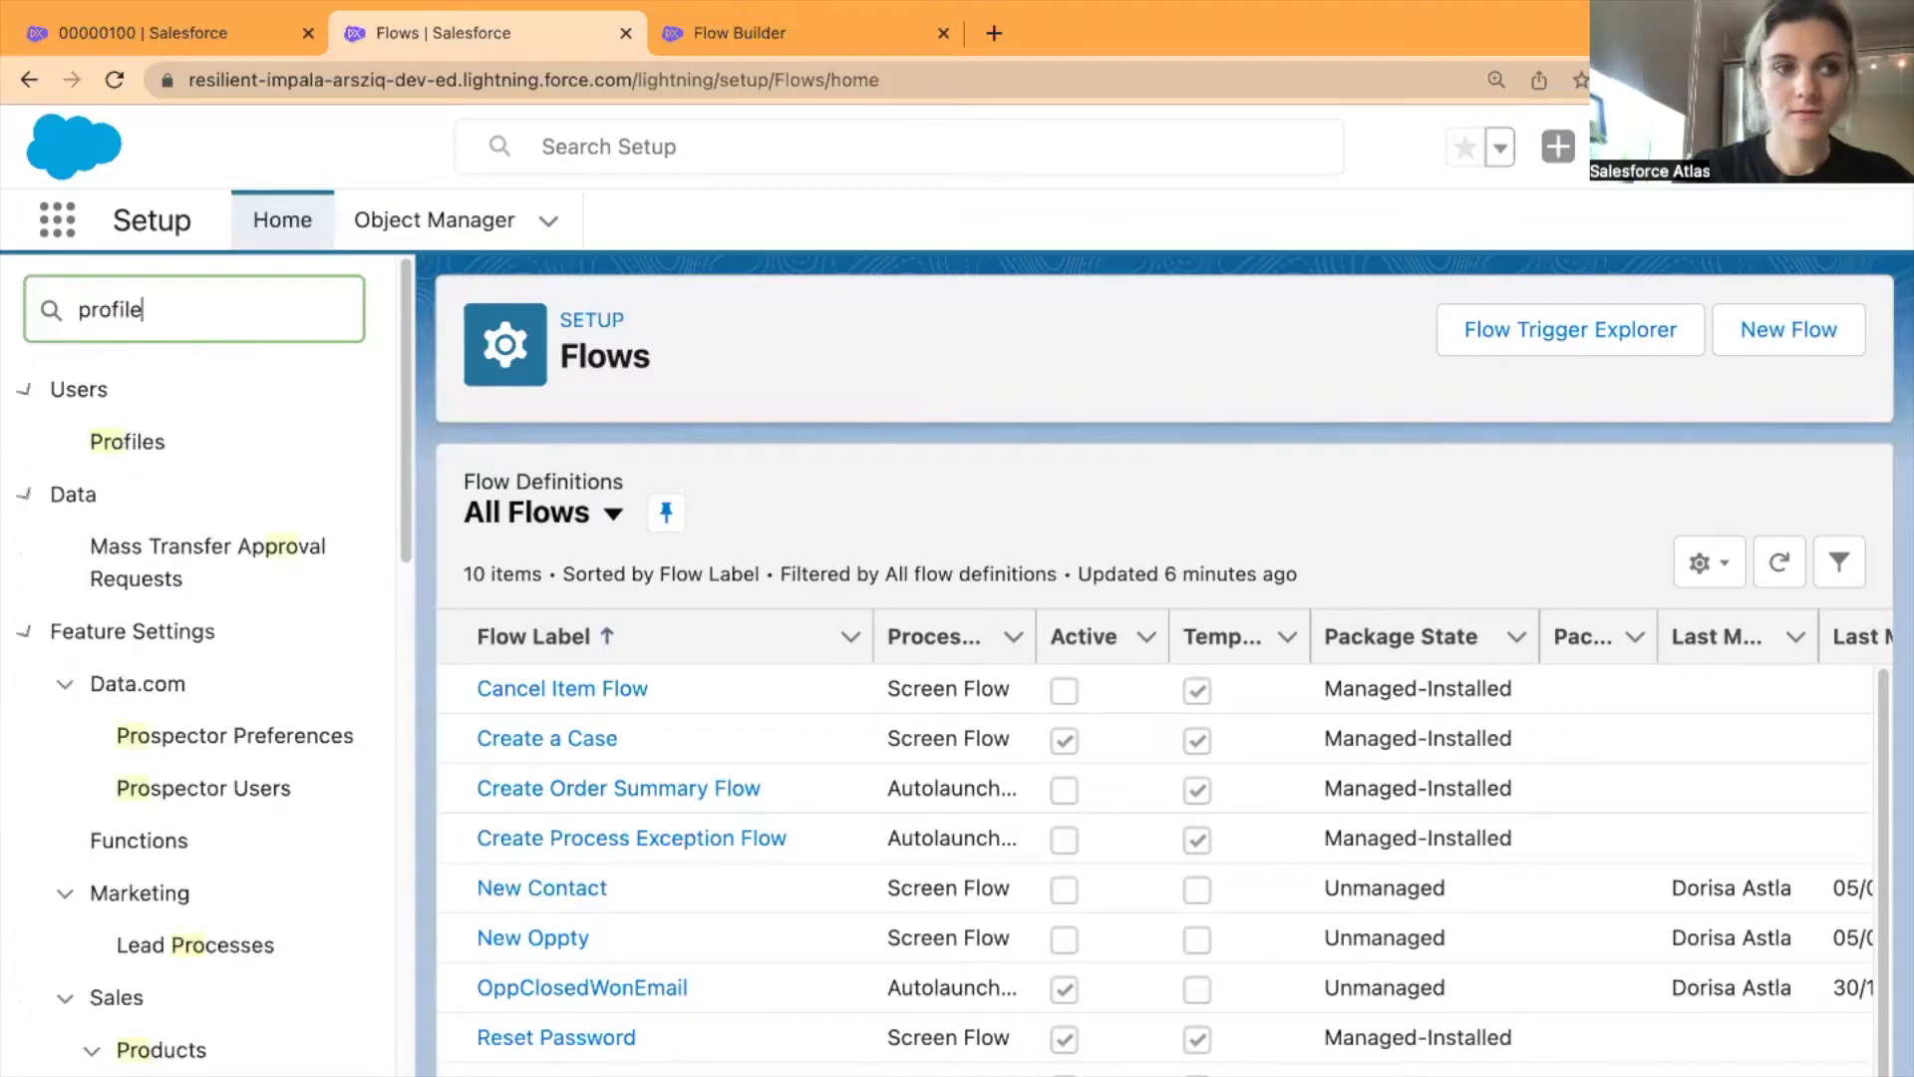
click(117, 446)
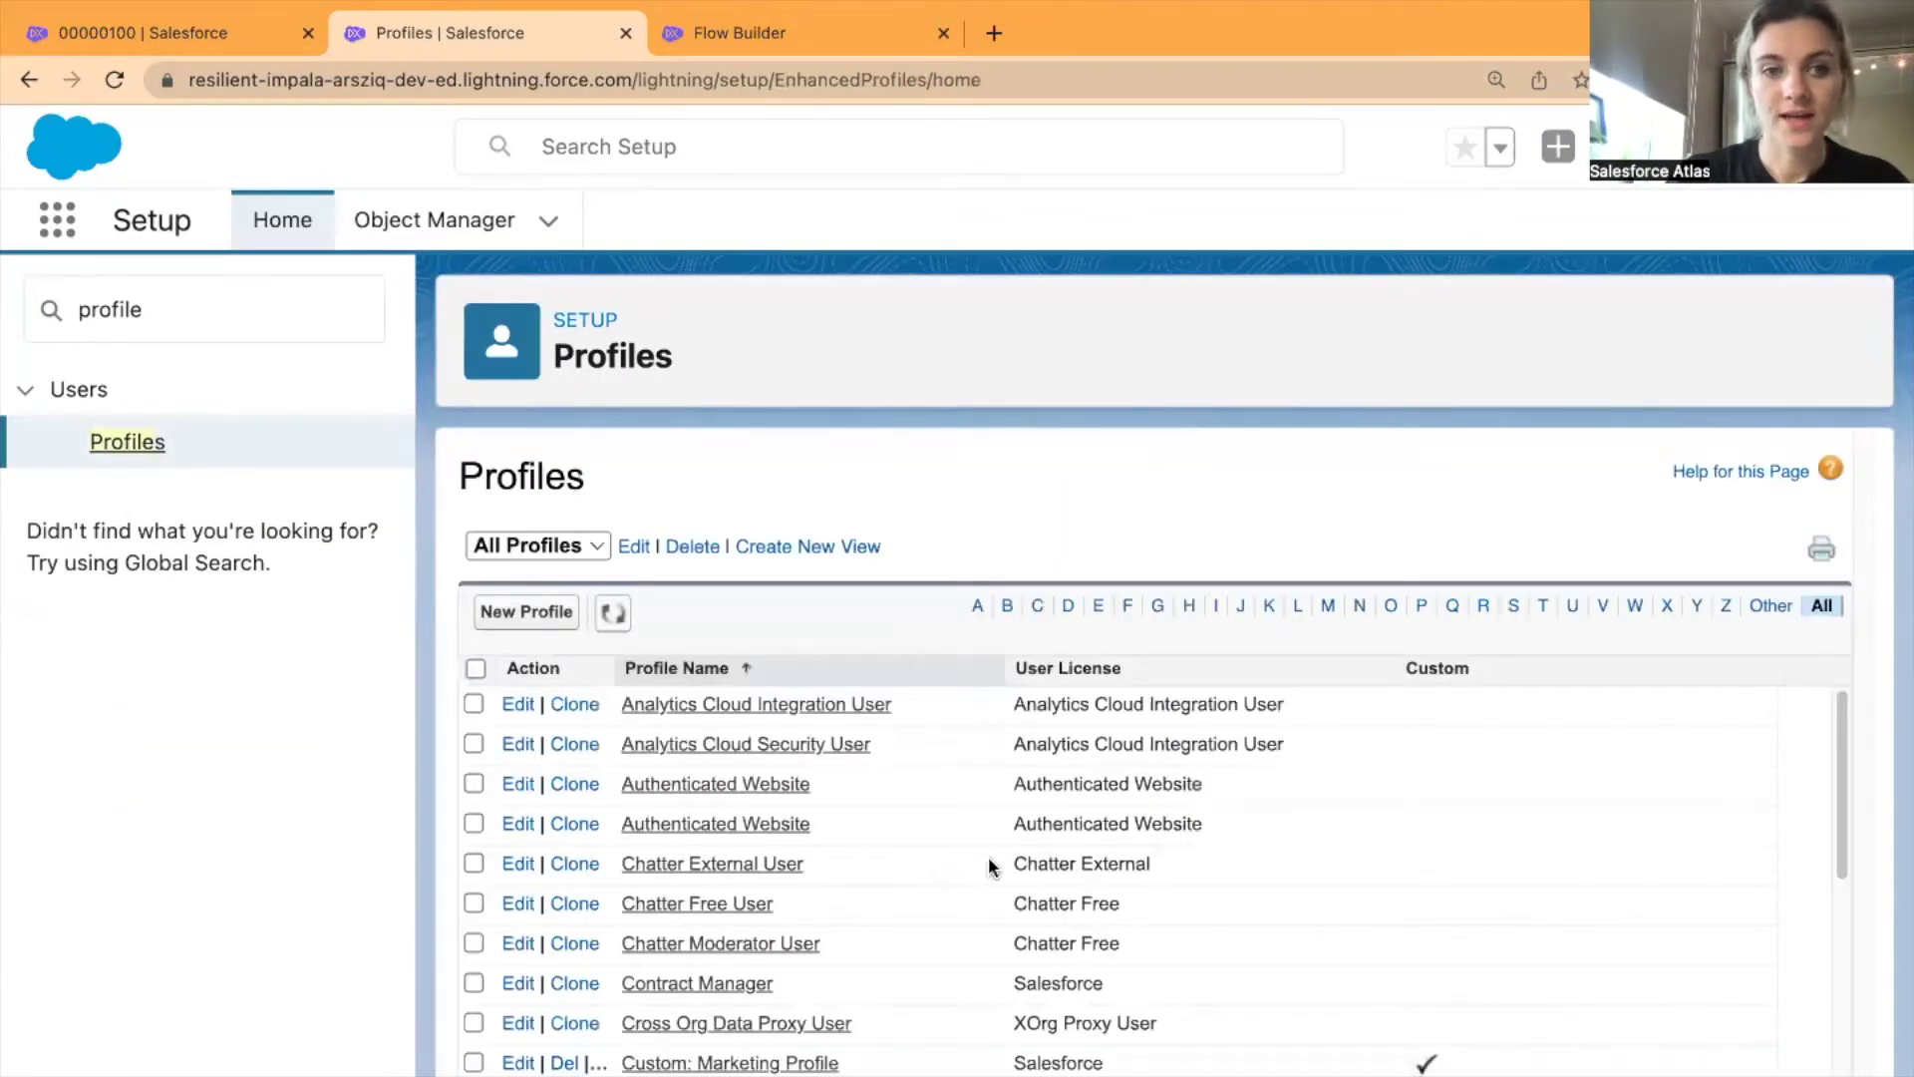
- Filter the profile list to names starting with S and open the System Administrator profile
scroll(929, 906, down, 5)
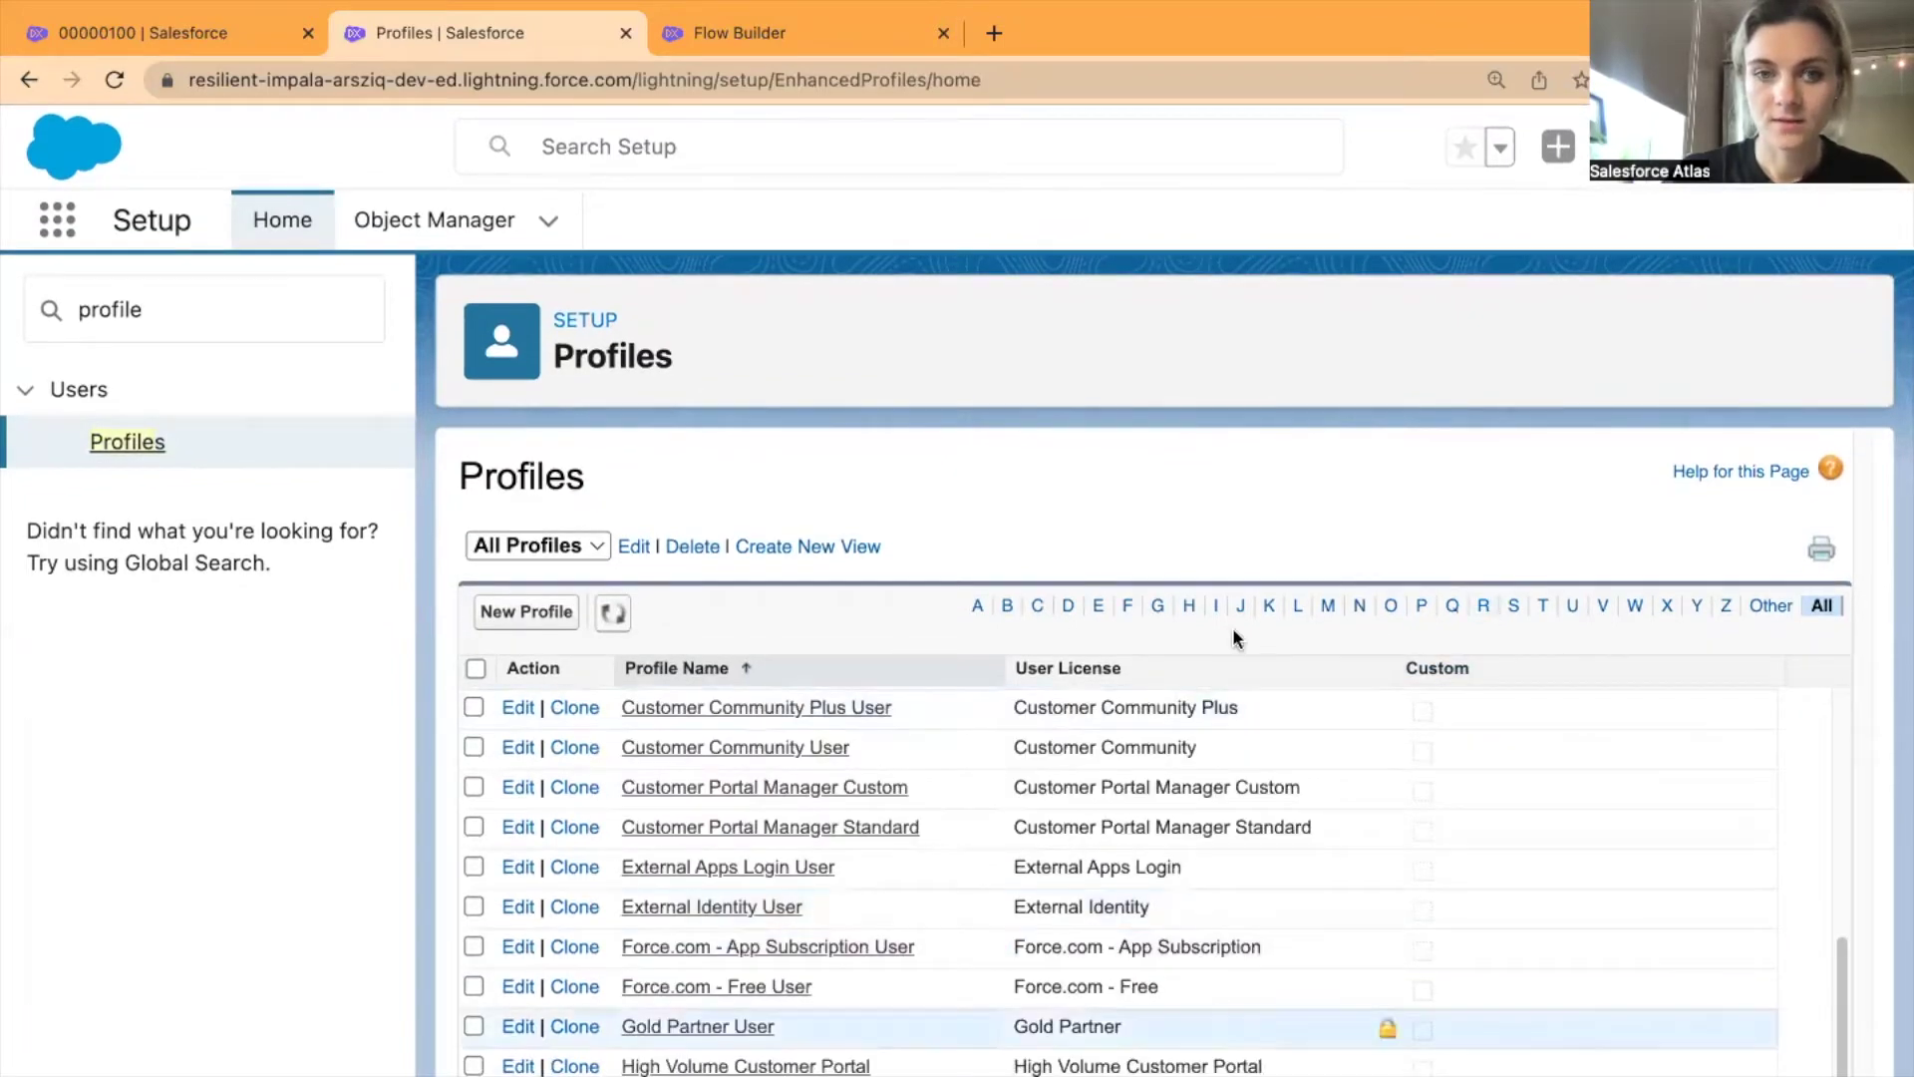
click(1512, 607)
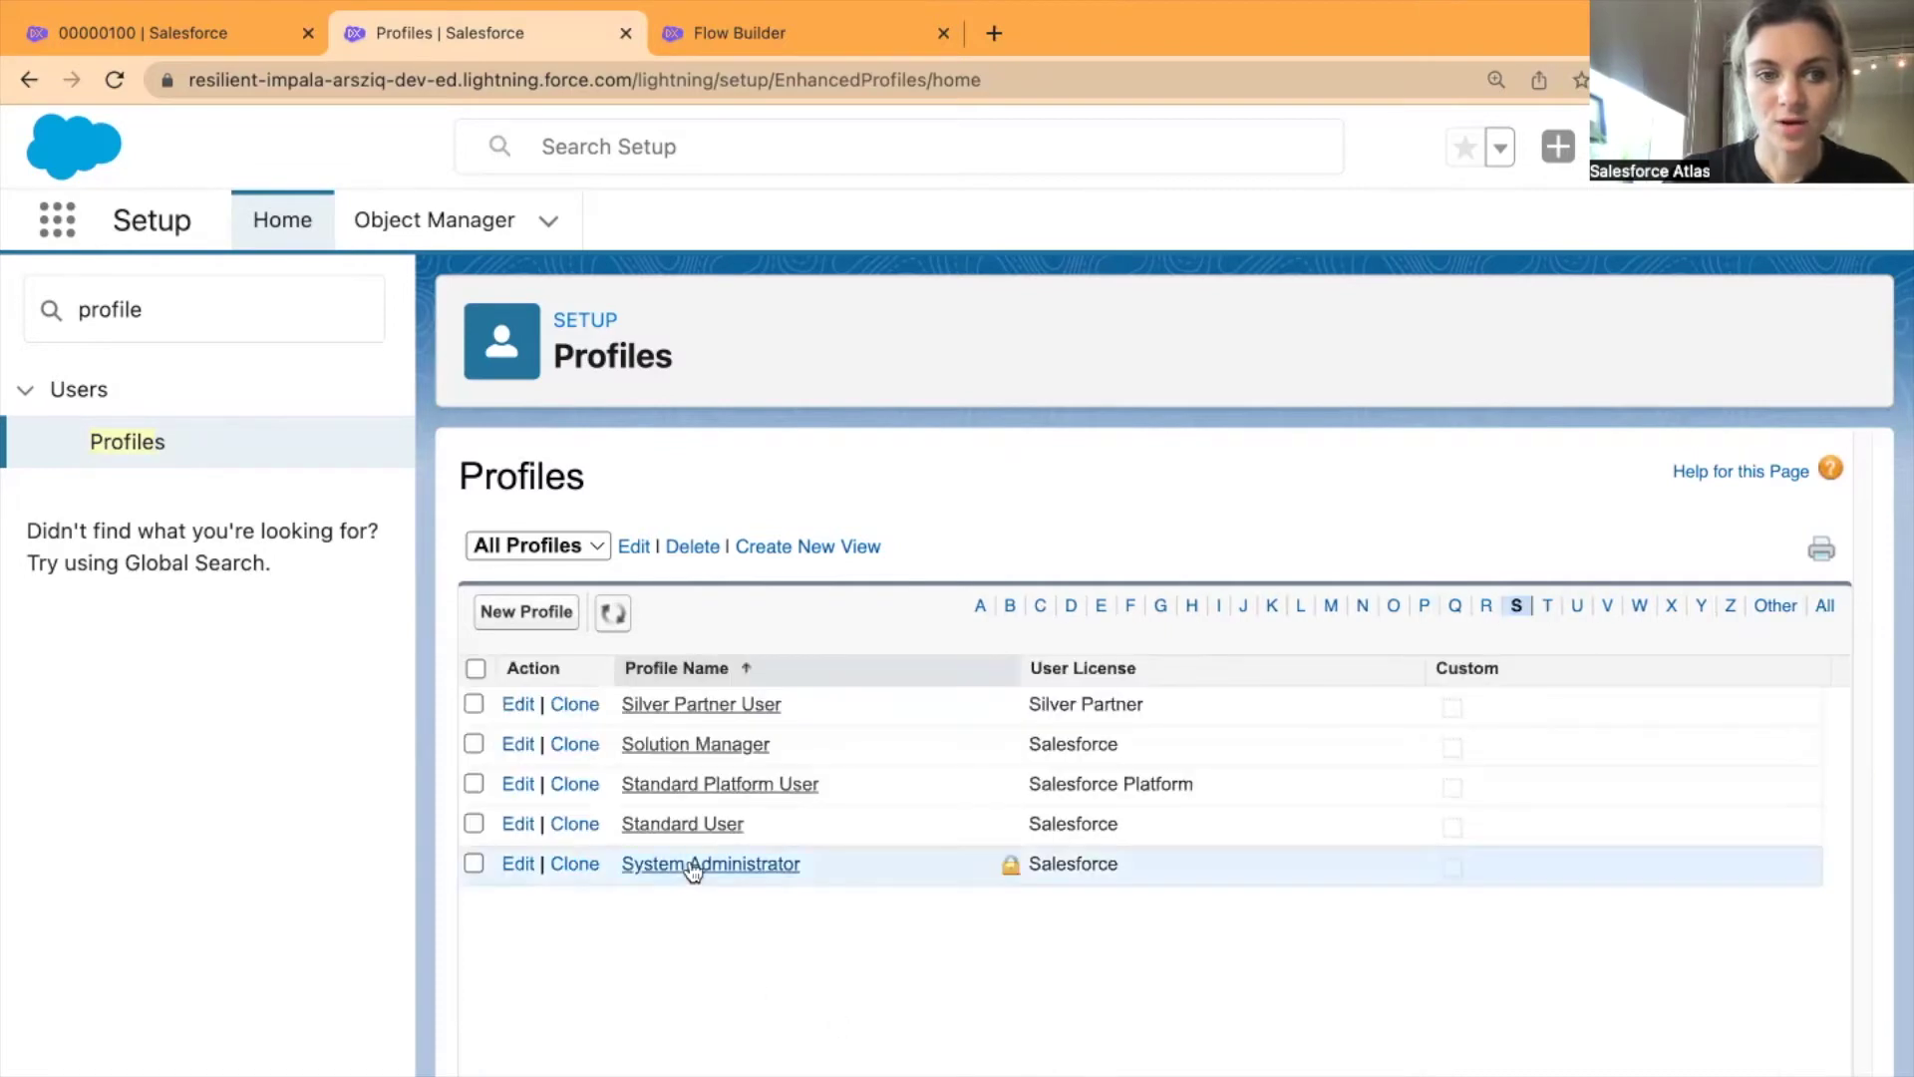
click(693, 865)
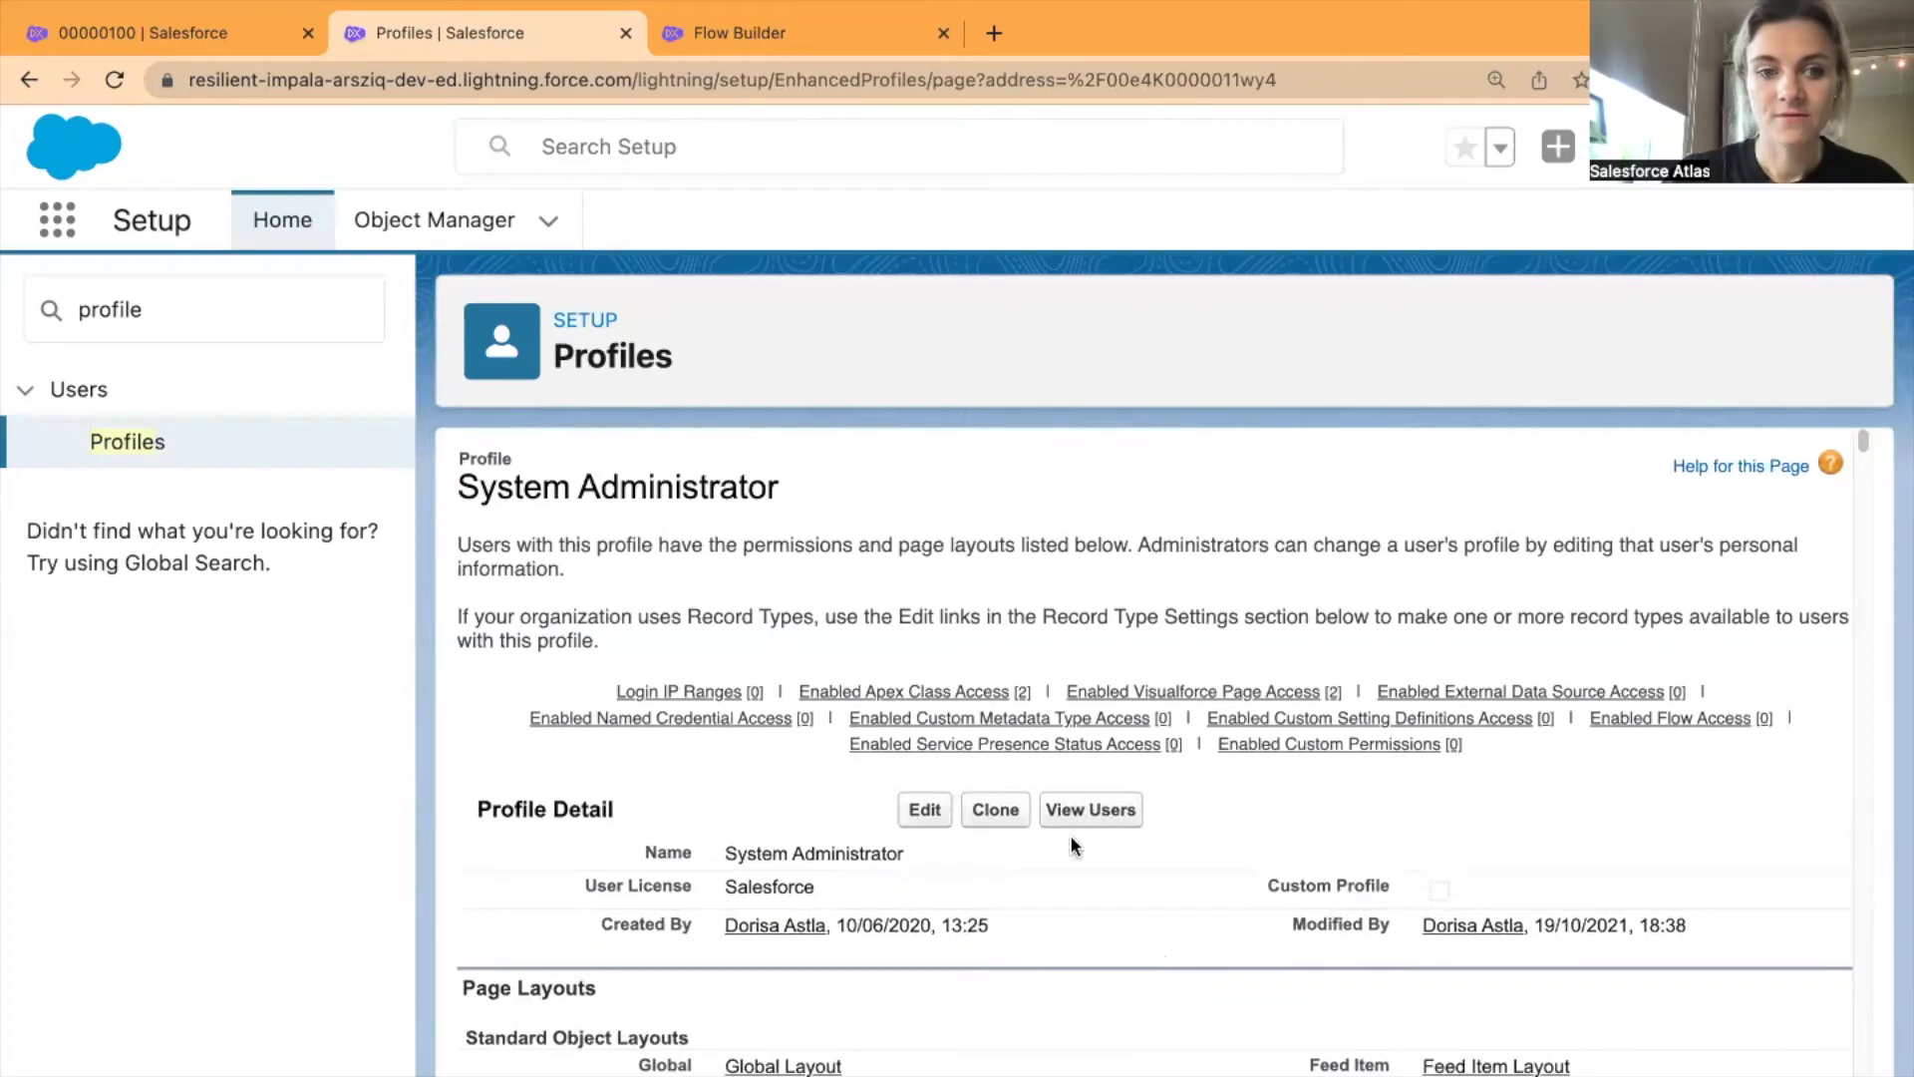
- View the users assigned to the System Administrator profile, return to the profile and look over its details
click(1091, 814)
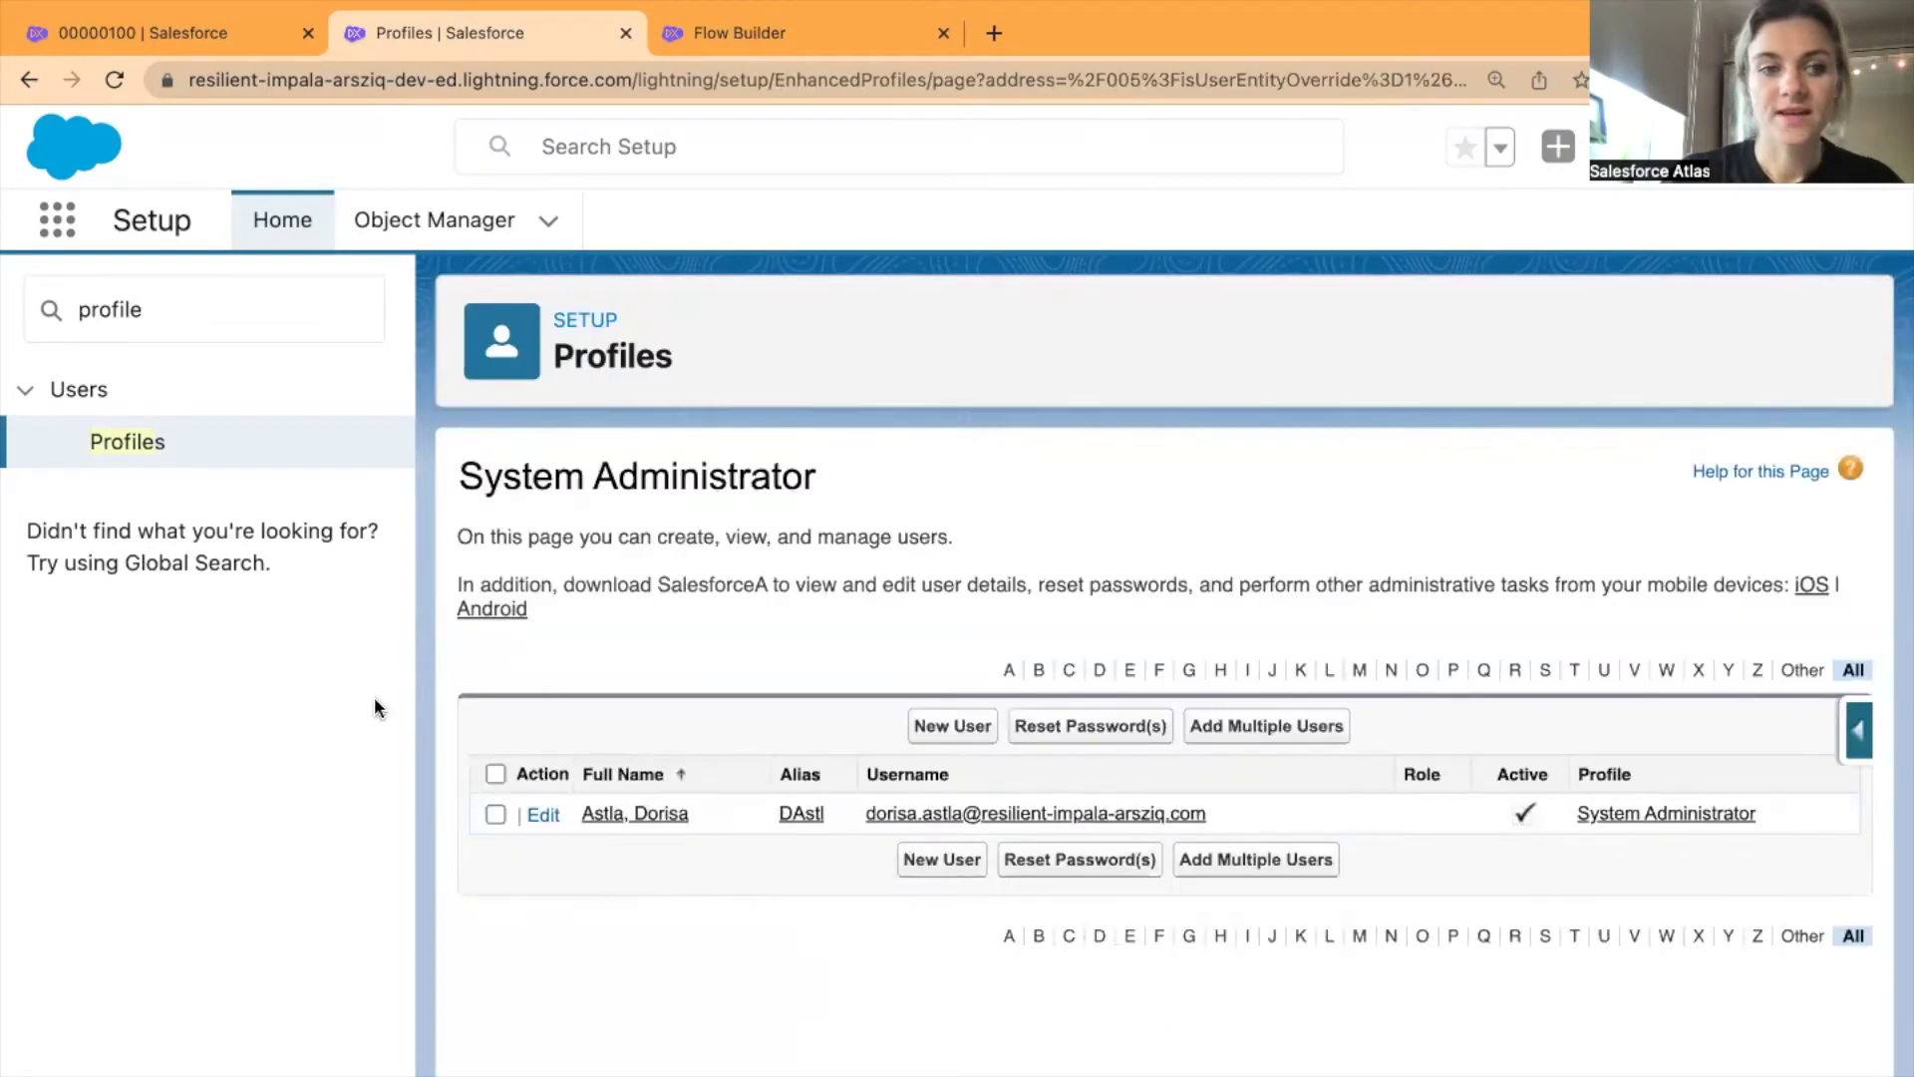
click(29, 80)
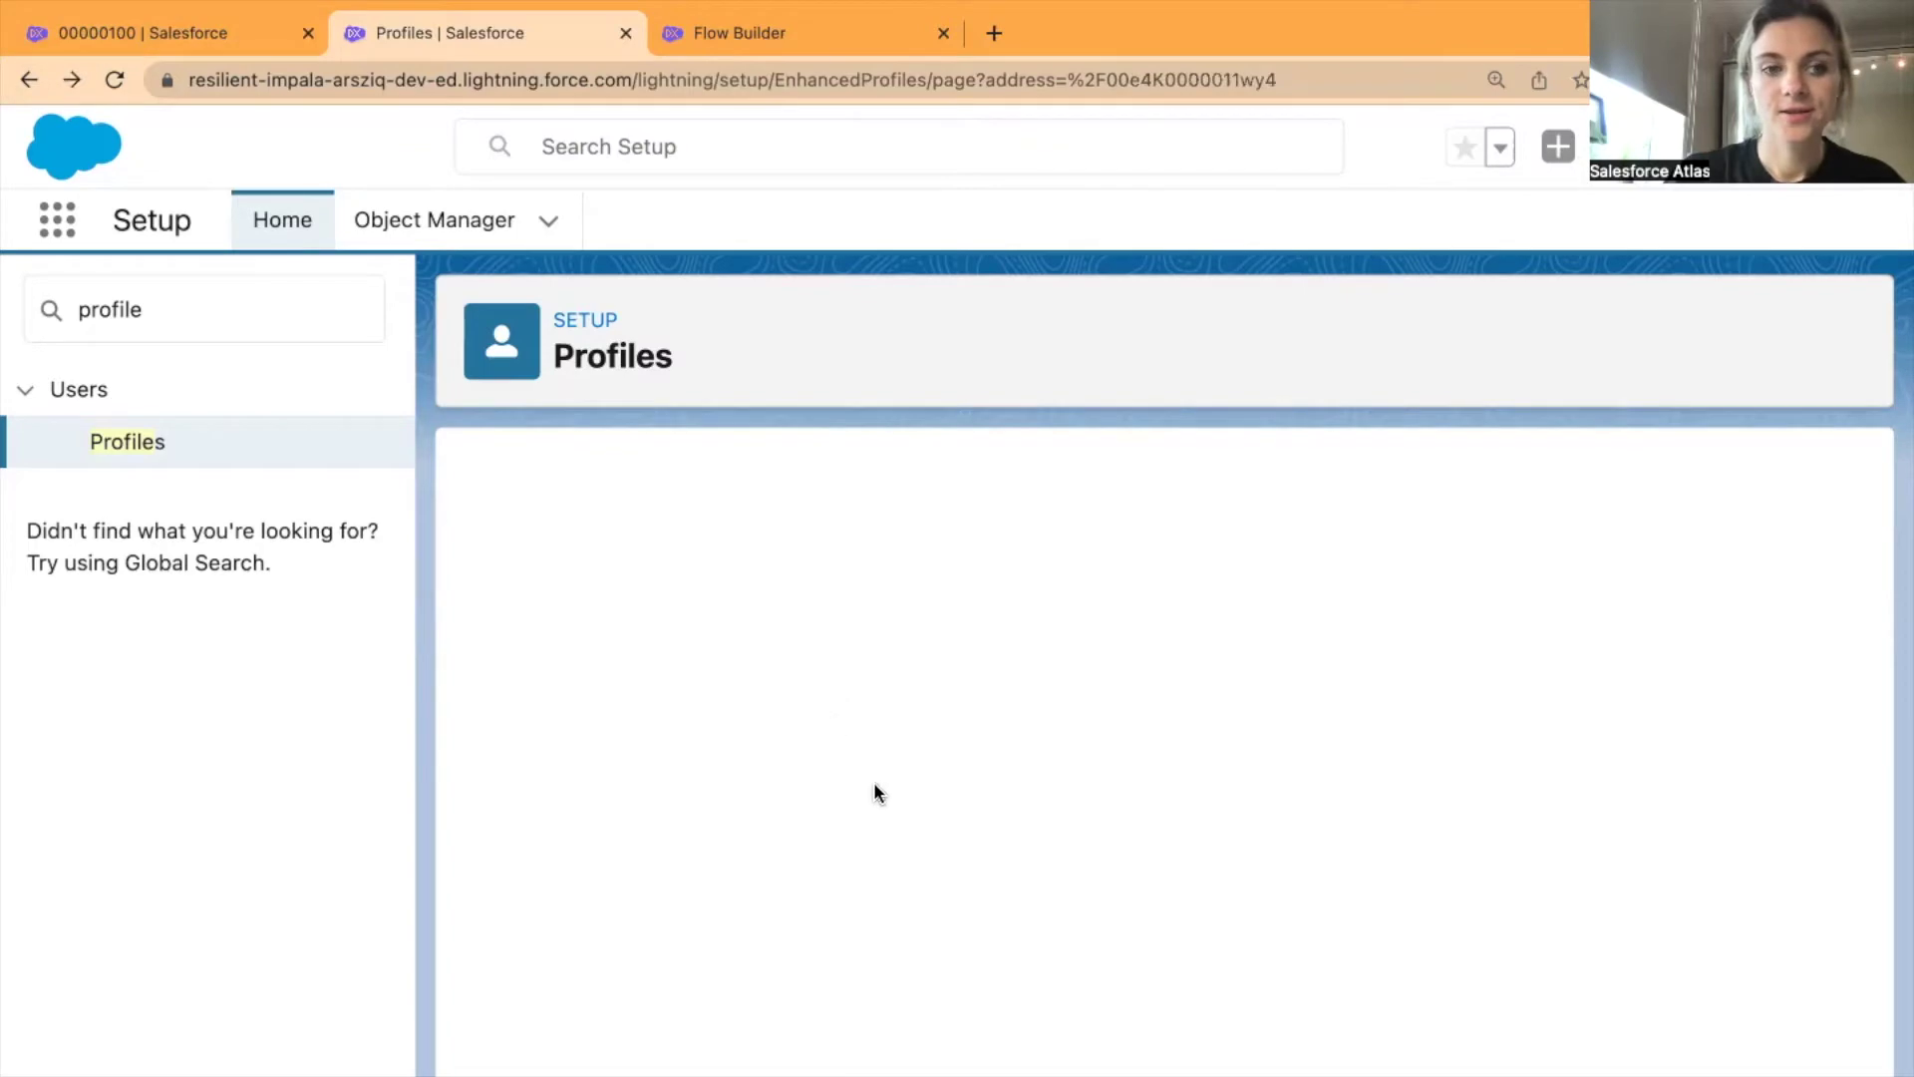
scroll(1003, 929, down, 3)
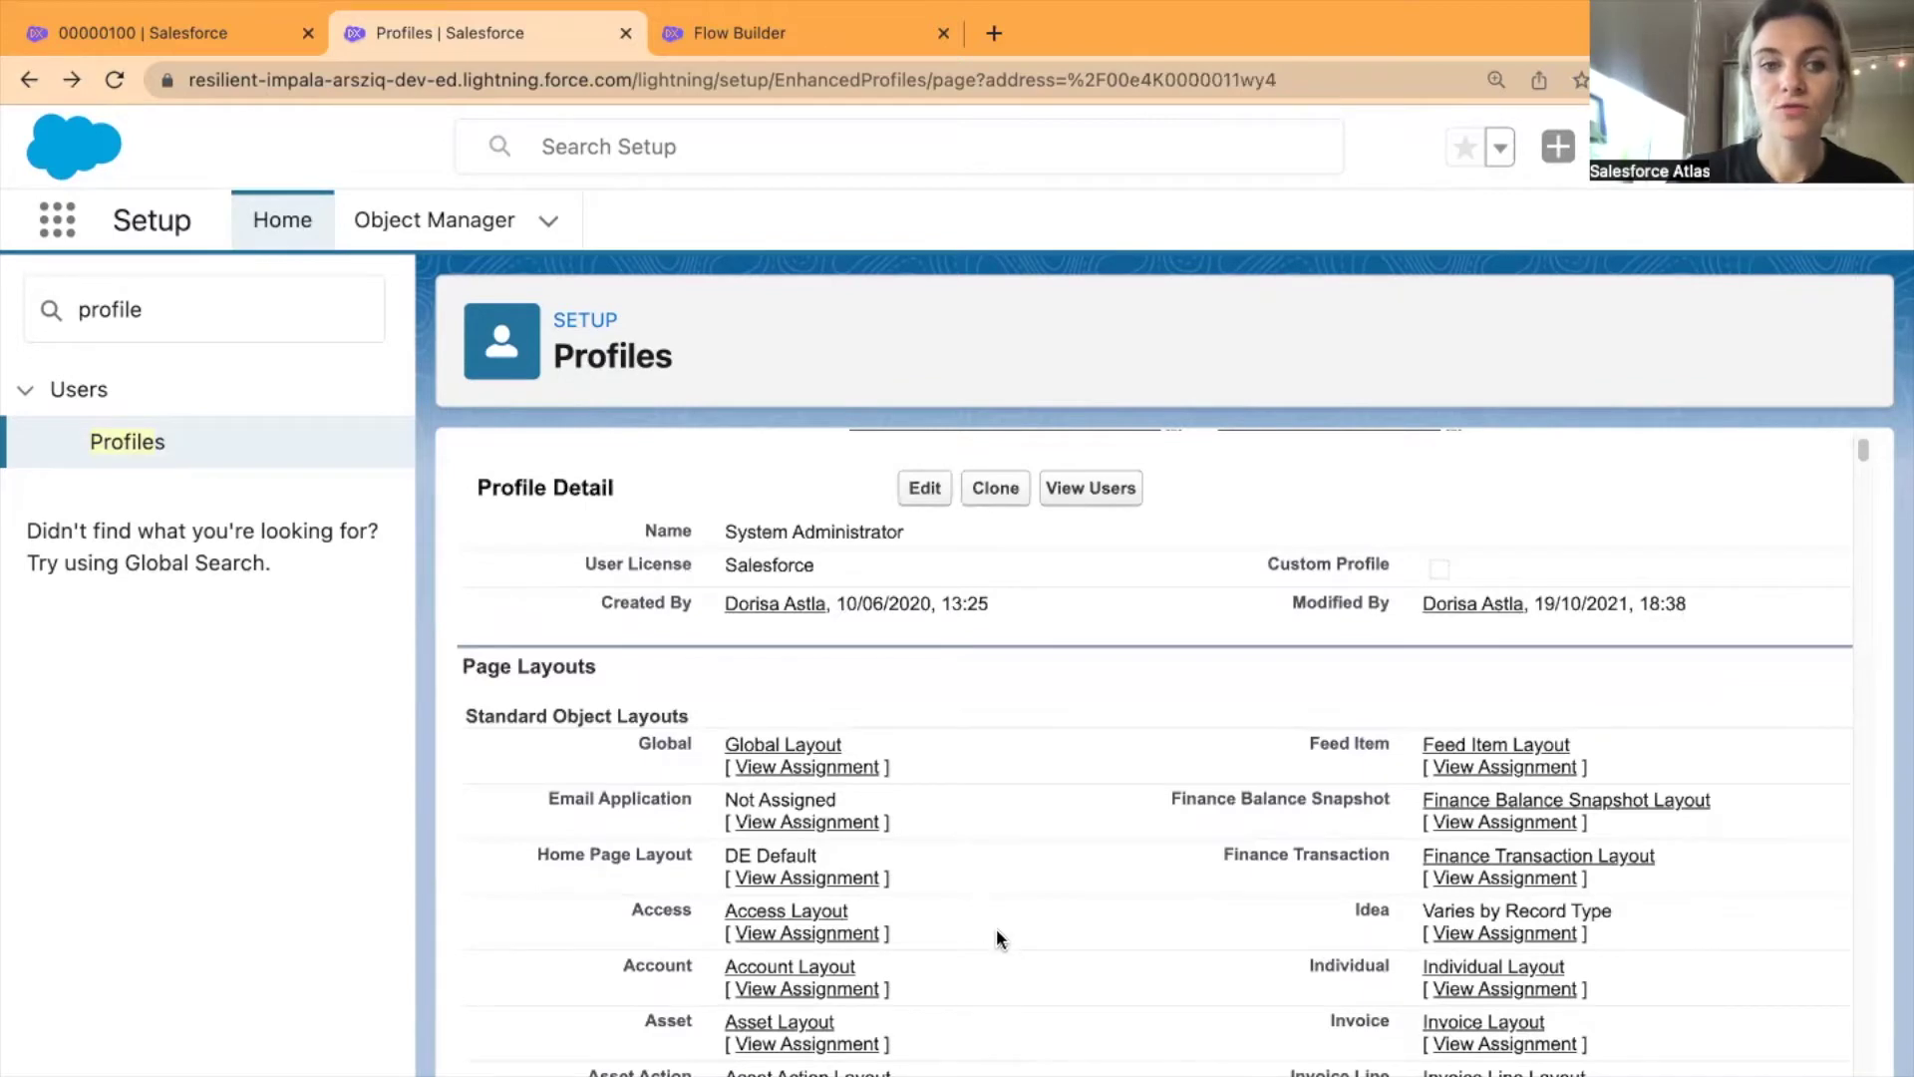
scroll(995, 929, up, 1)
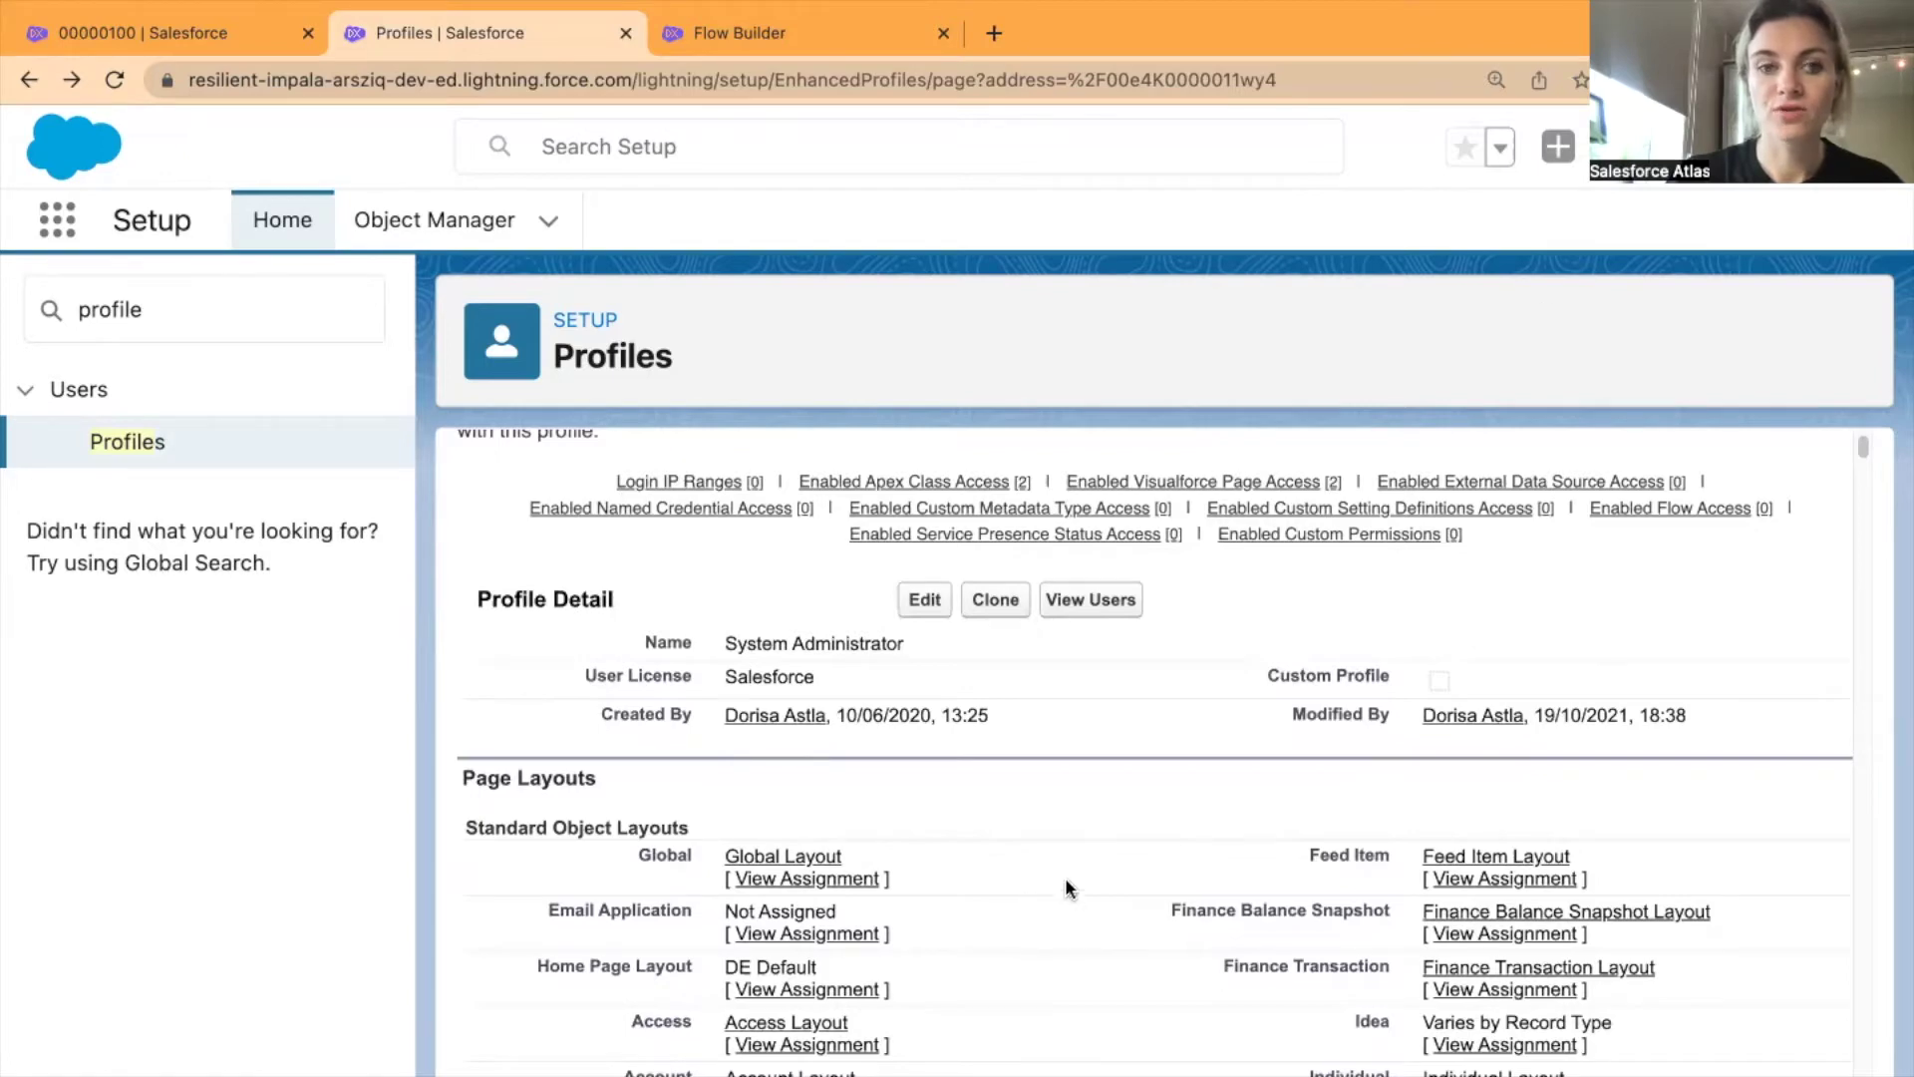
scroll(1058, 867, up, 1)
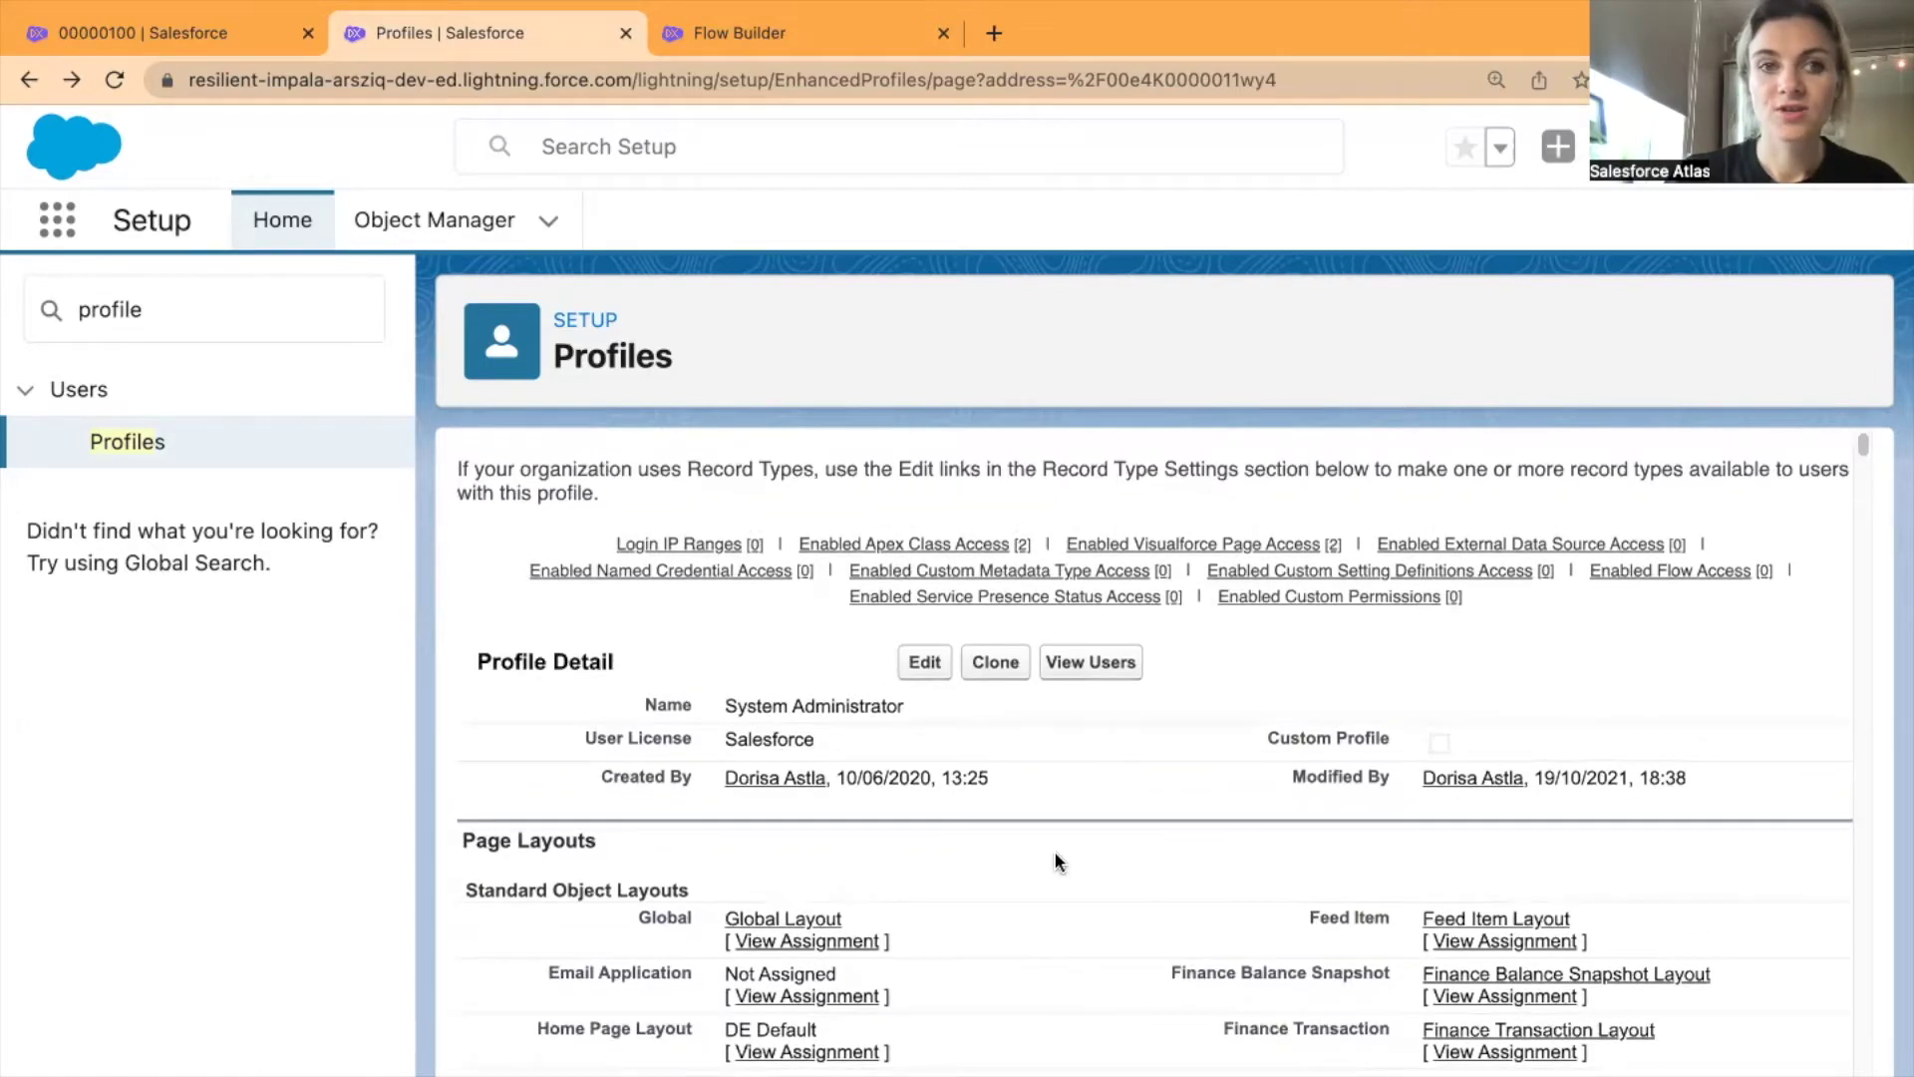
scroll(1055, 849, up, 1)
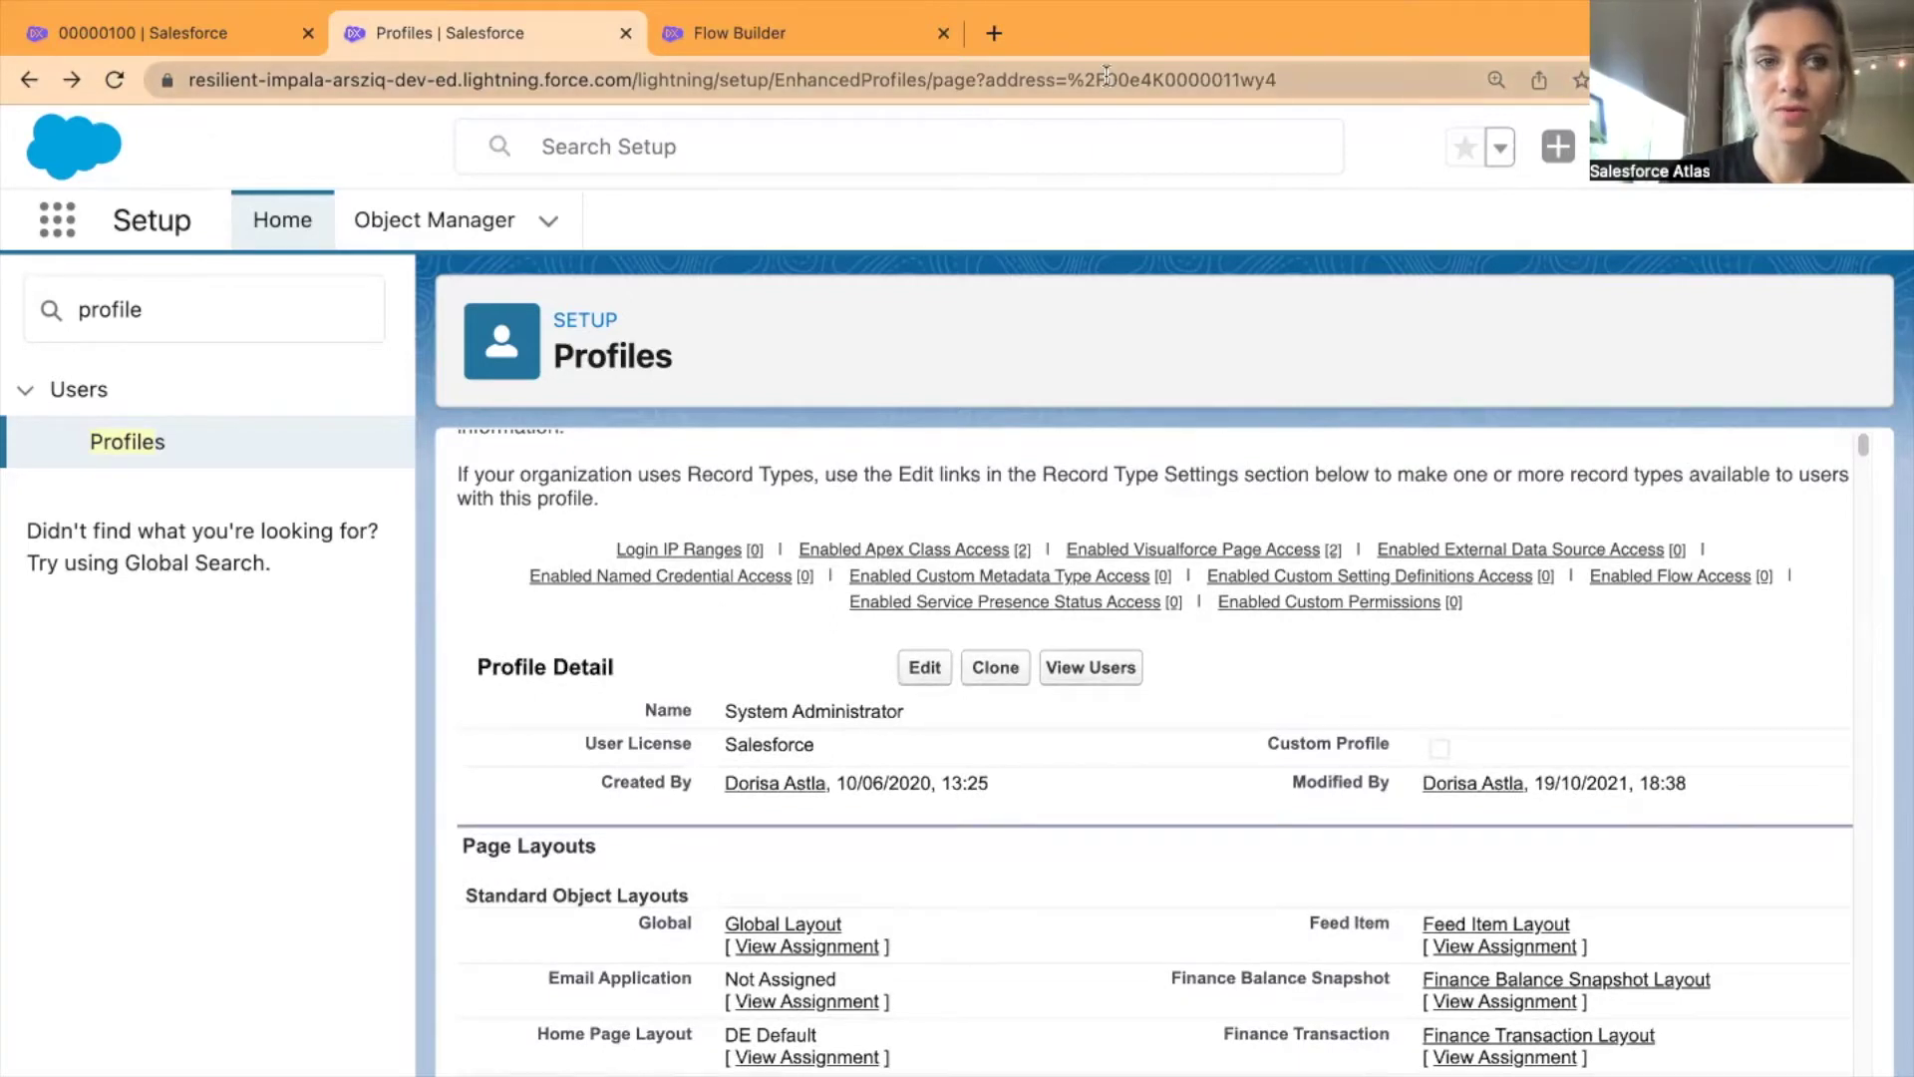
- Copy the System Administrator profile's ID from the end of the page address
scroll(1072, 558, up, 2)
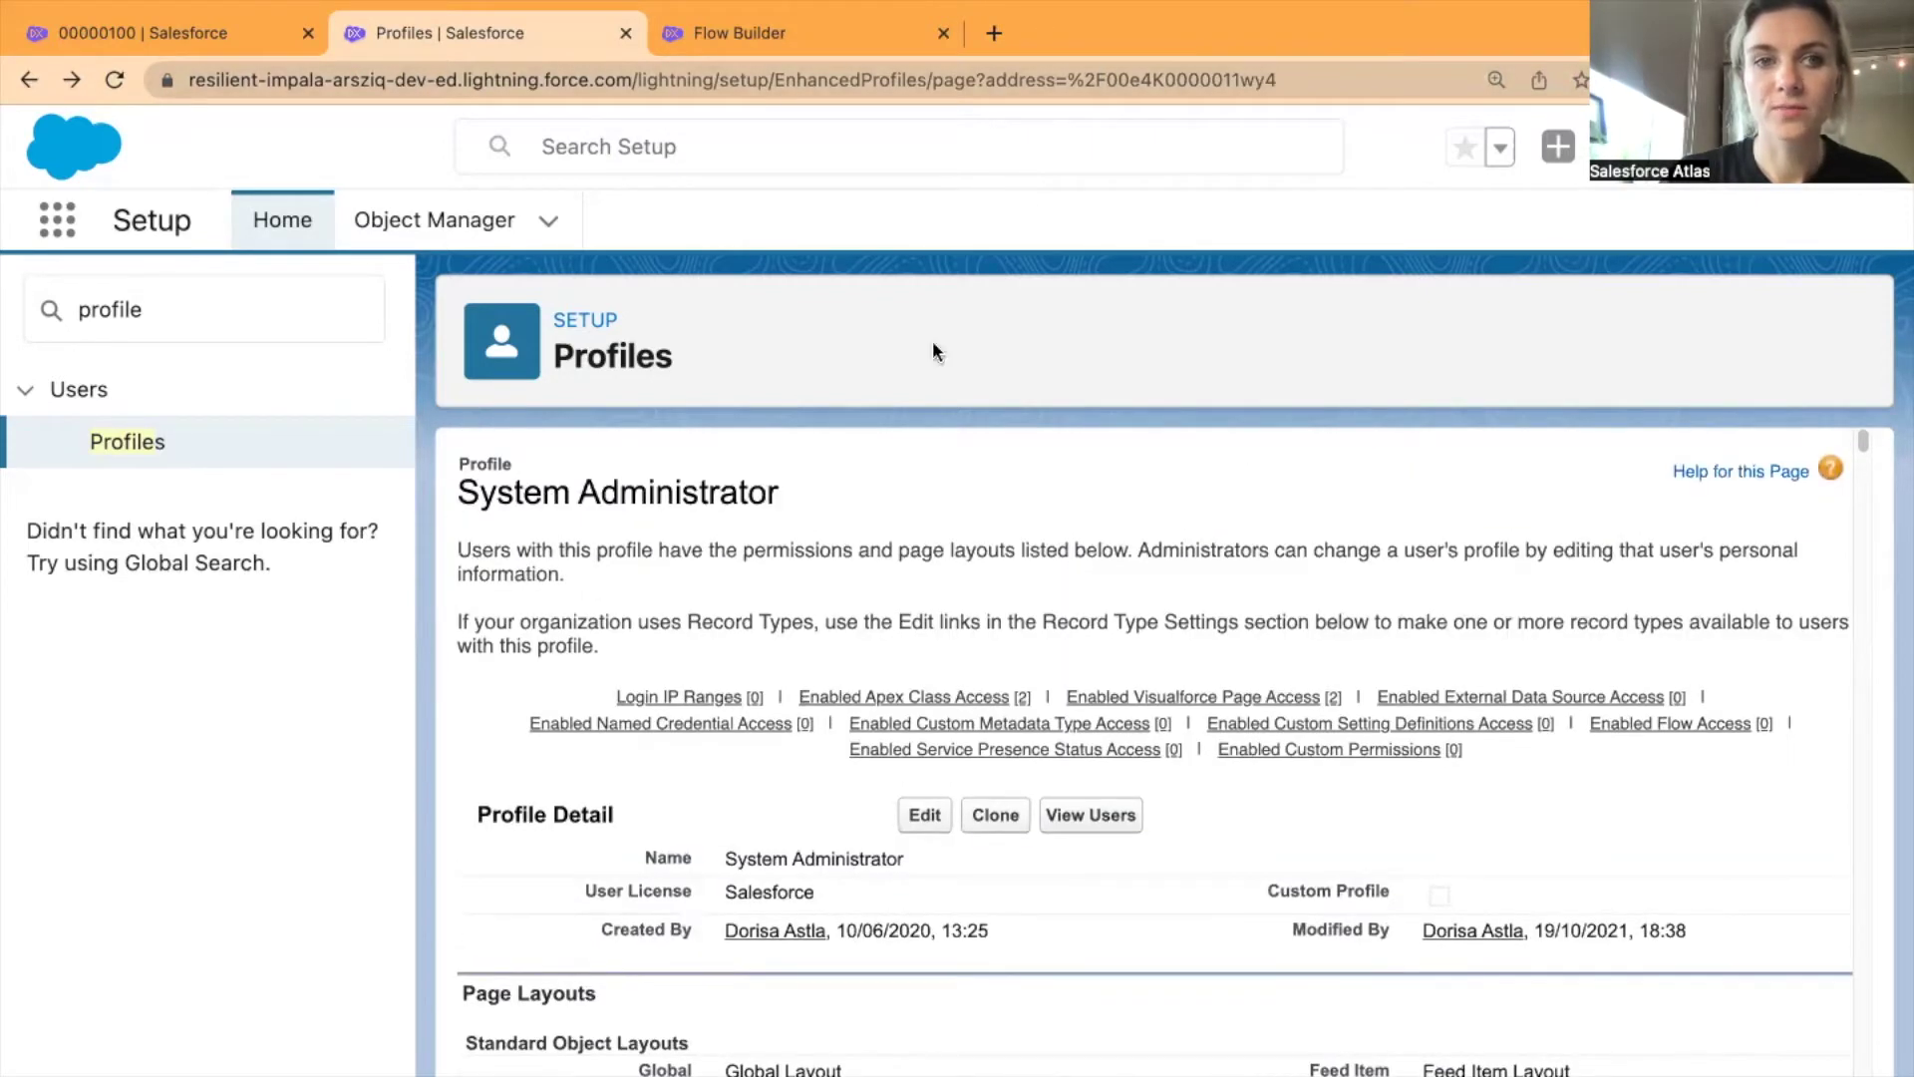
drag(1106, 80, 1276, 80)
key(super+c)
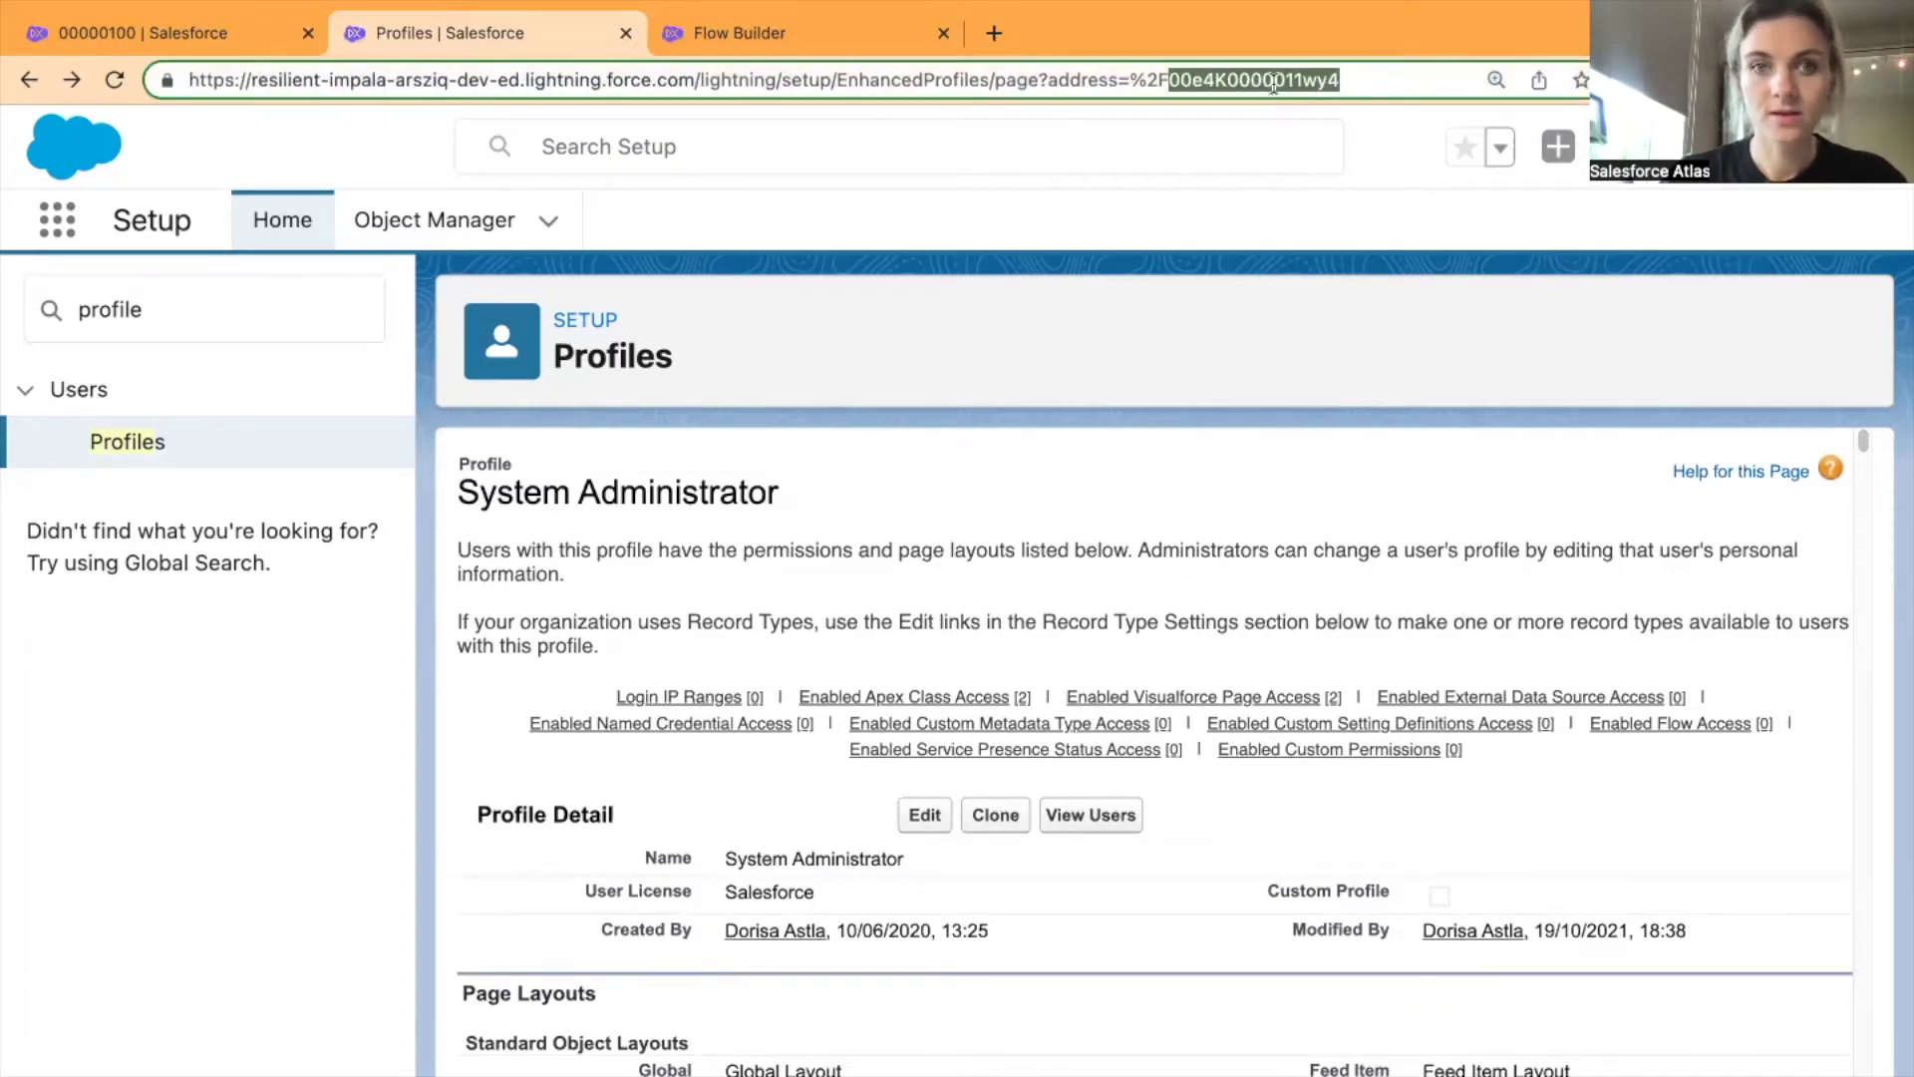
- Switch back to Flow Builder and set the value of the ProfileId condition to the copied ID 00e4K0000011wy4
click(733, 30)
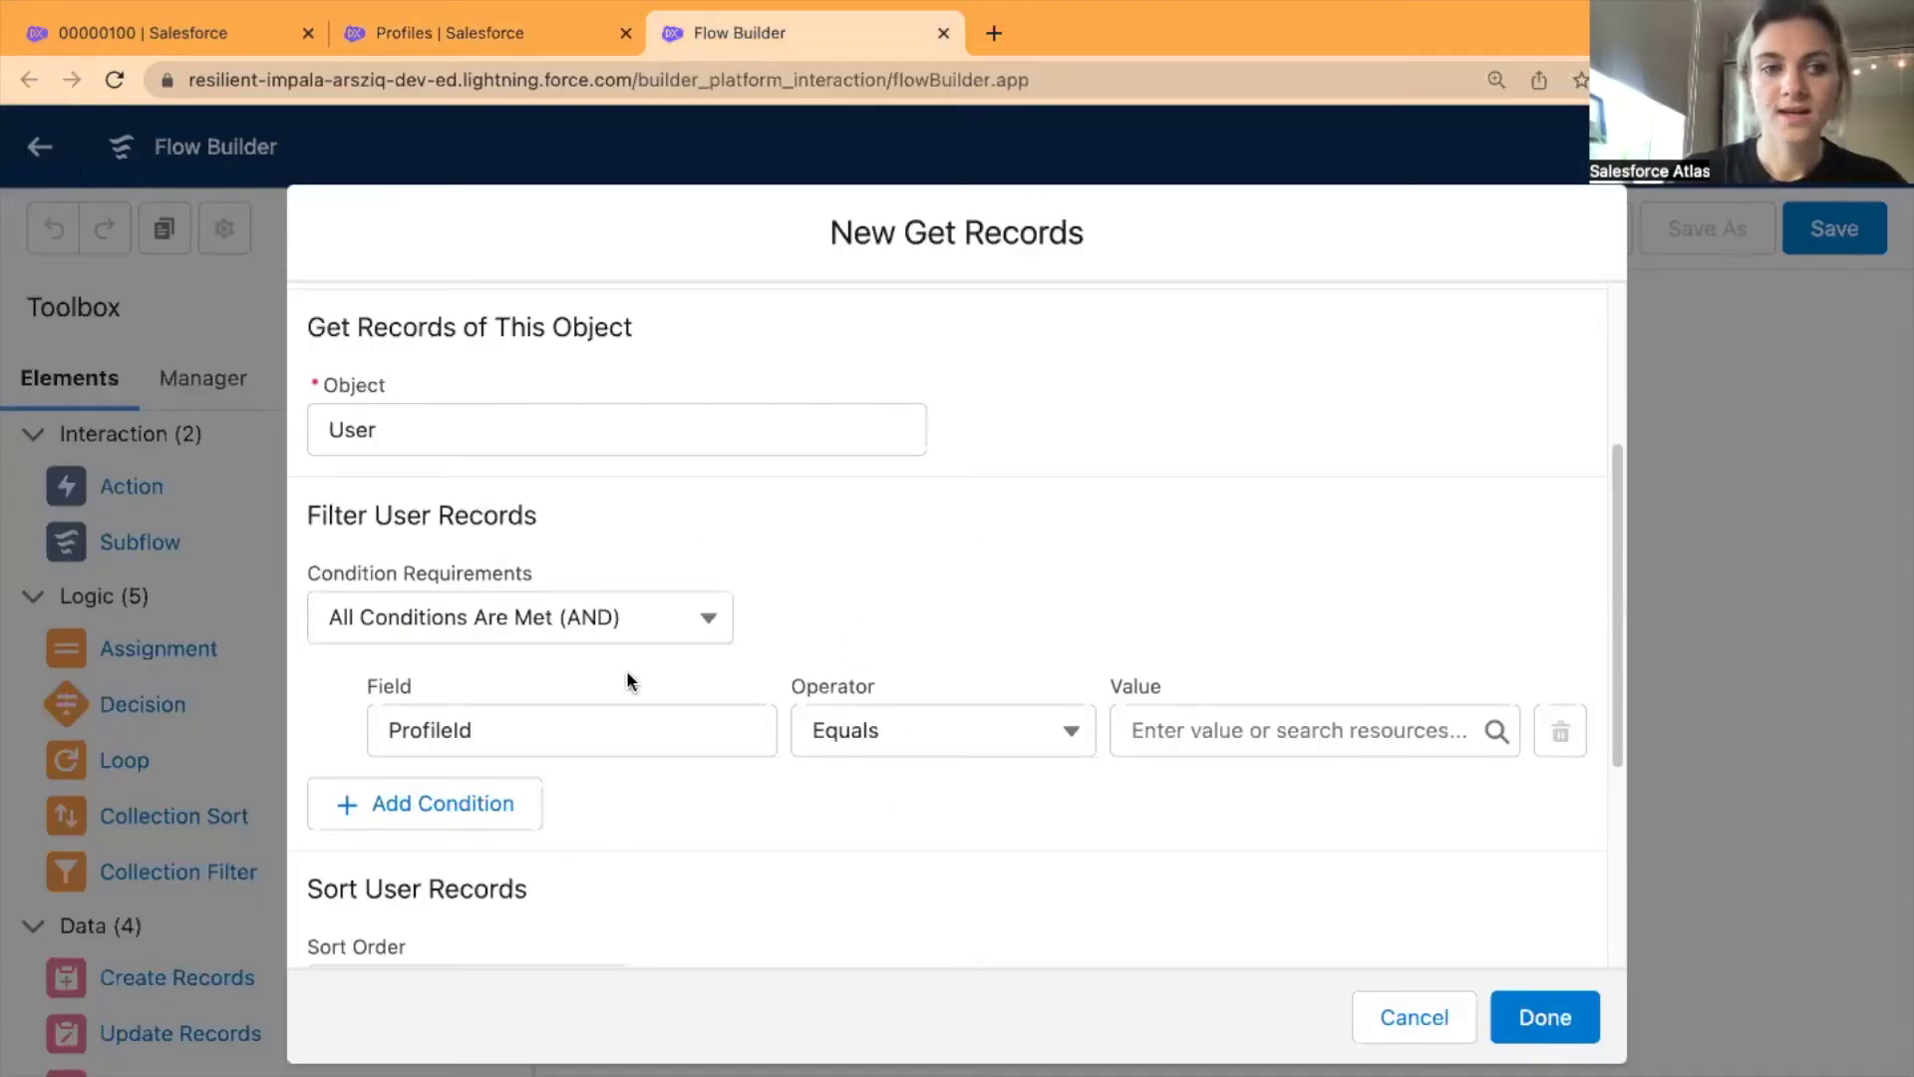
scroll(811, 663, up, 5)
scroll(774, 667, down, 1)
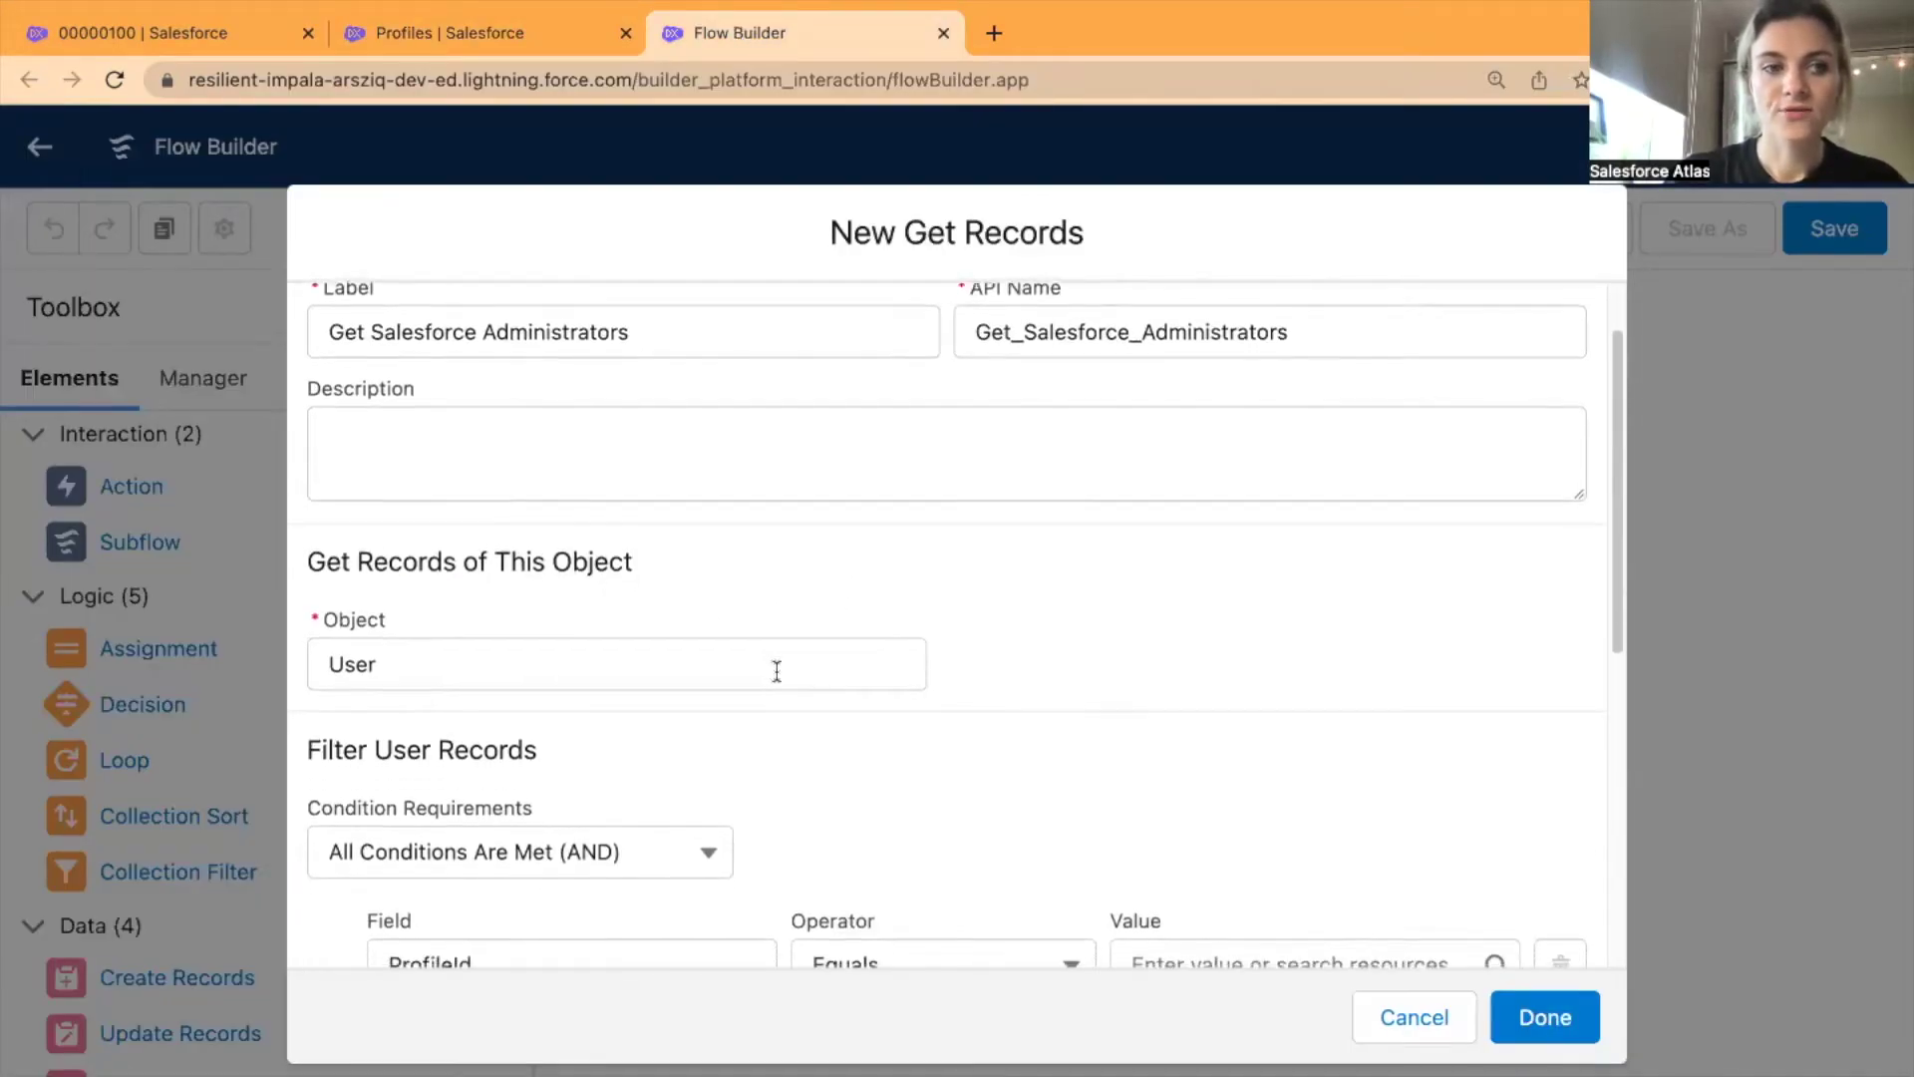
scroll(788, 664, down, 4)
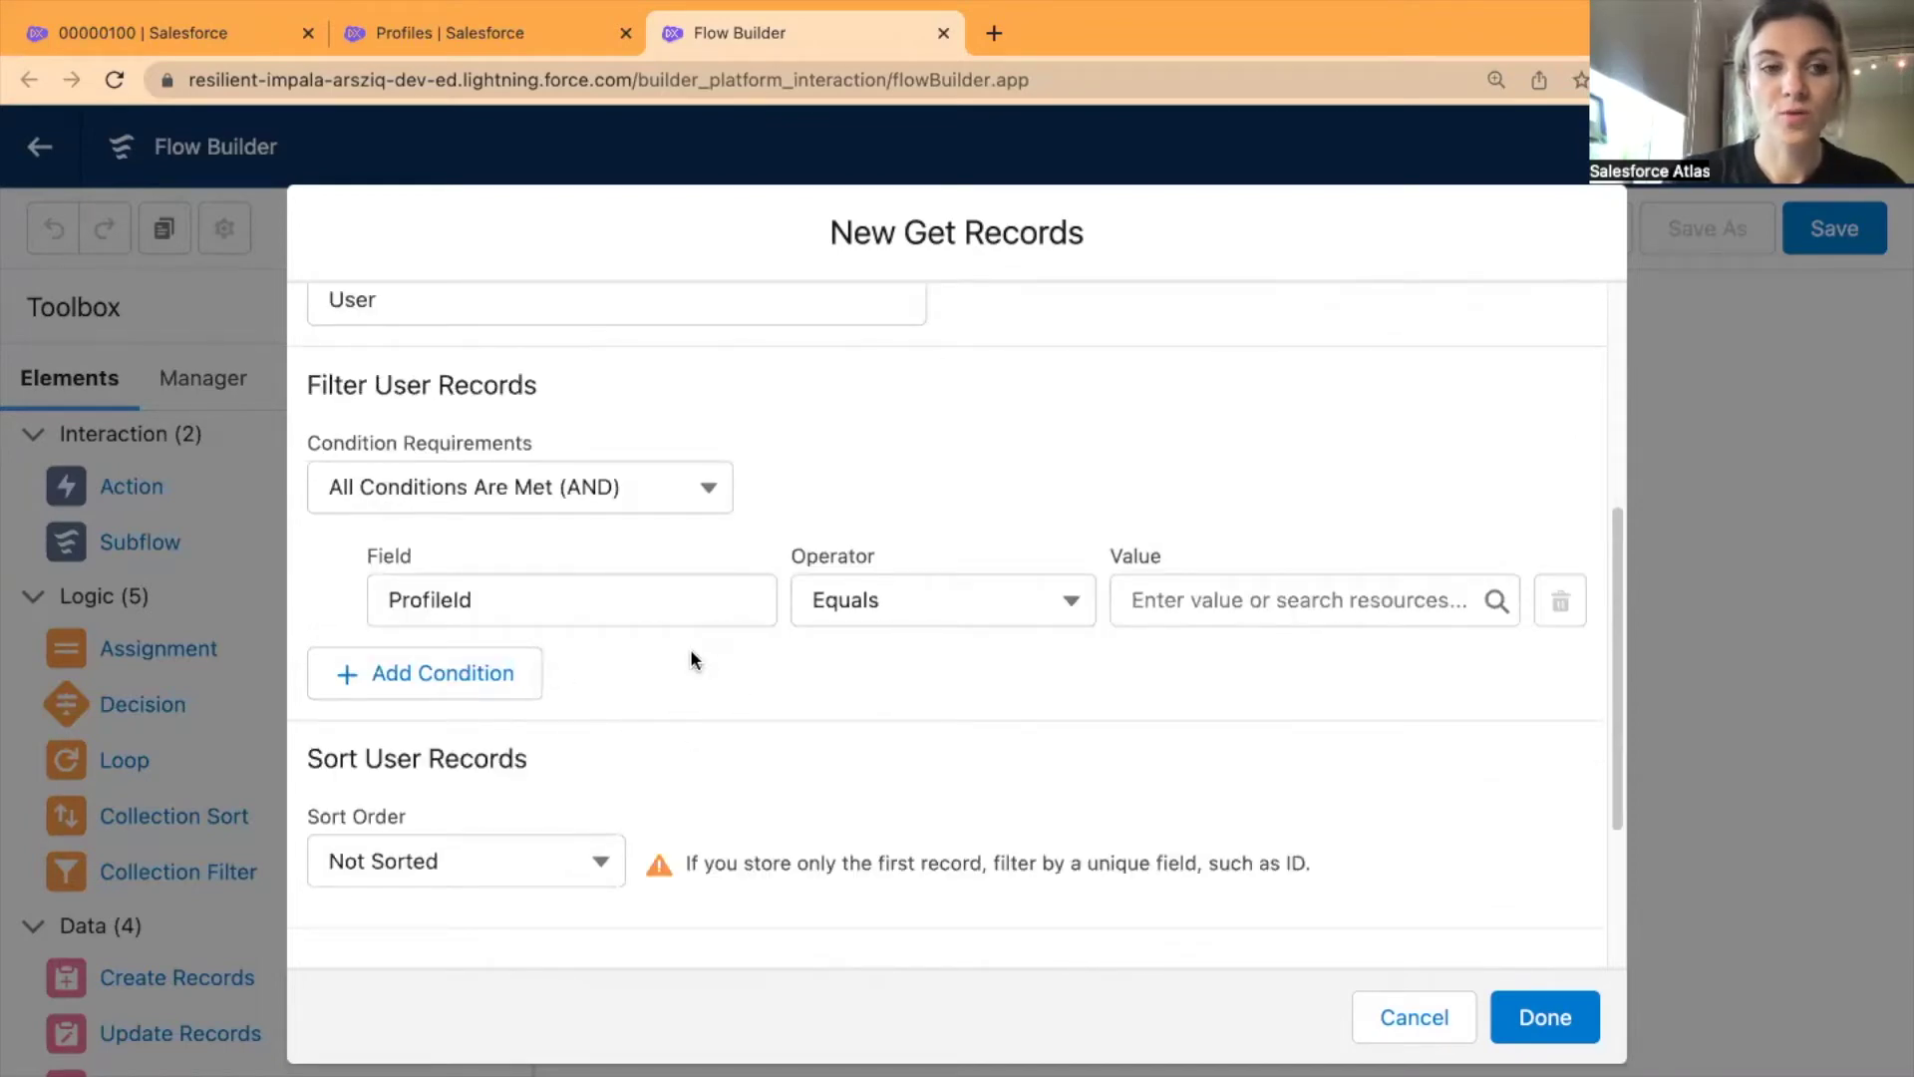
click(1224, 598)
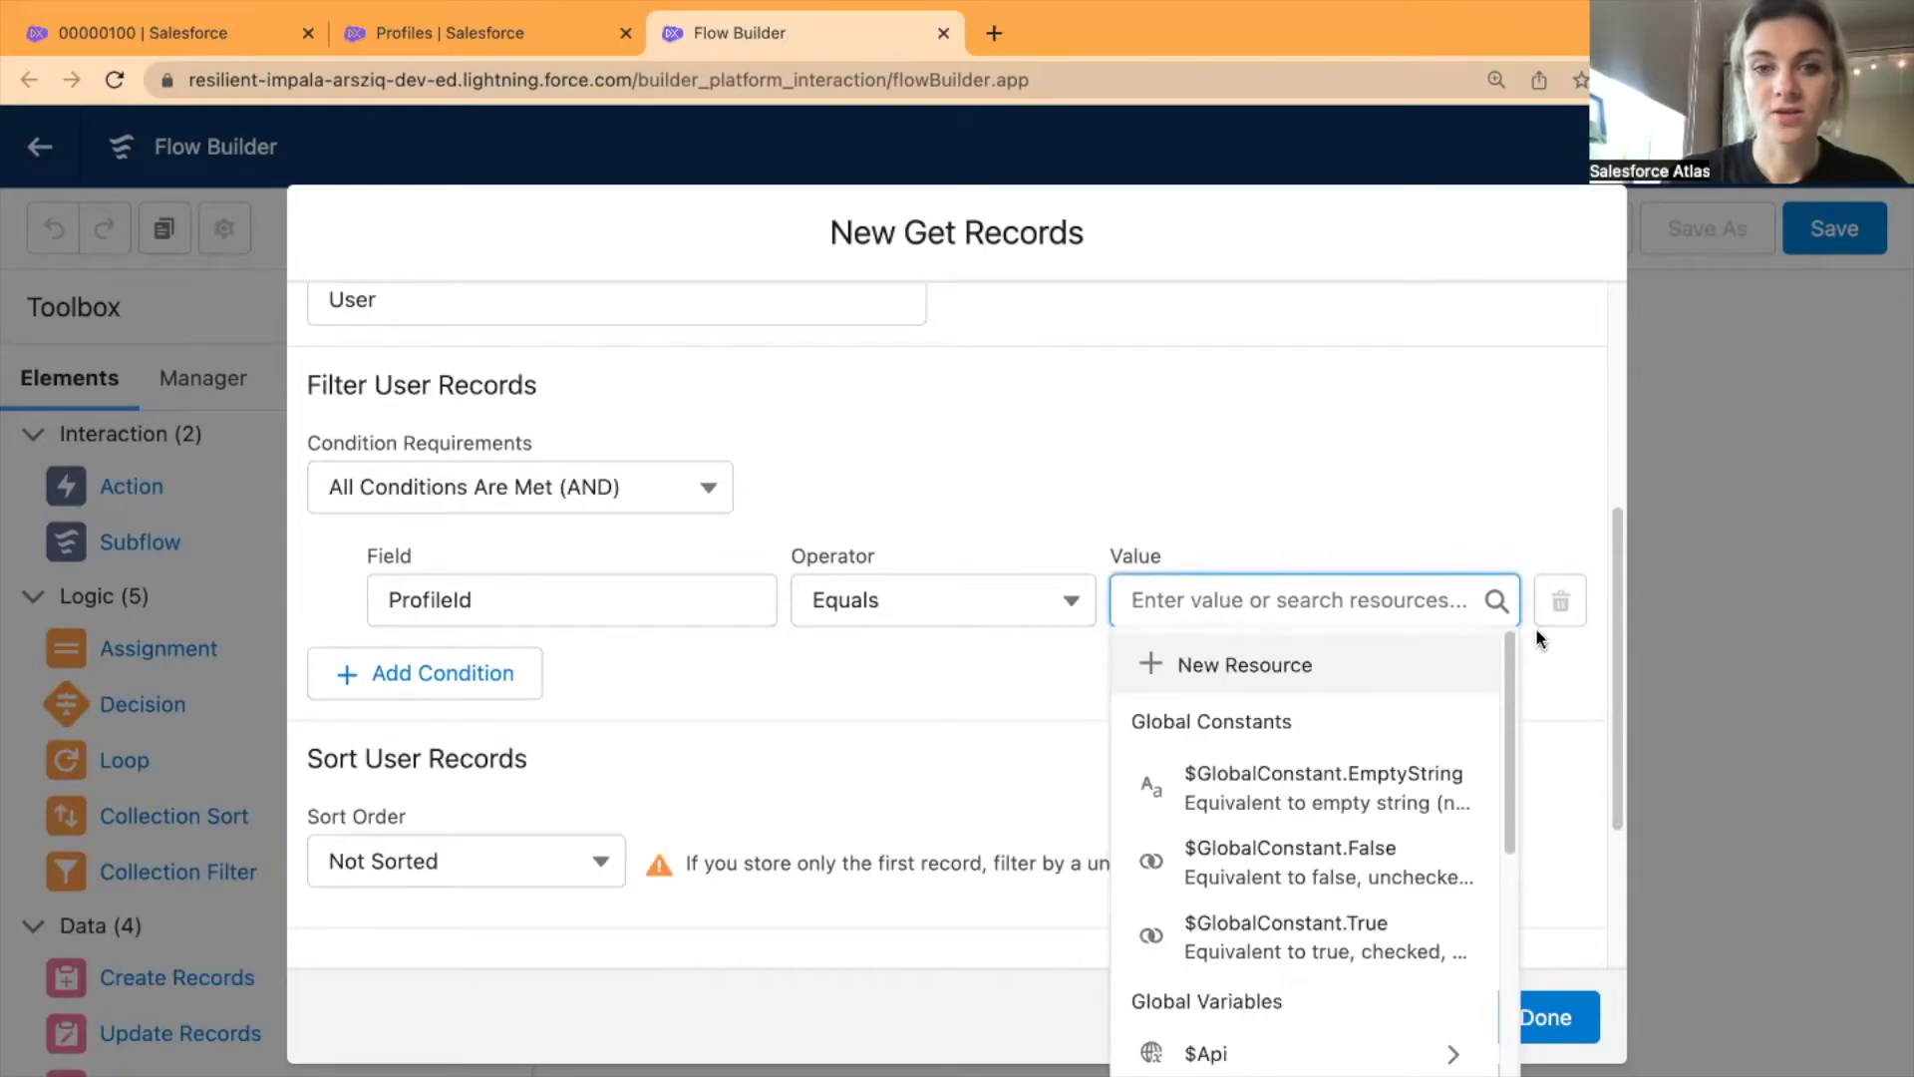
key(super+v)
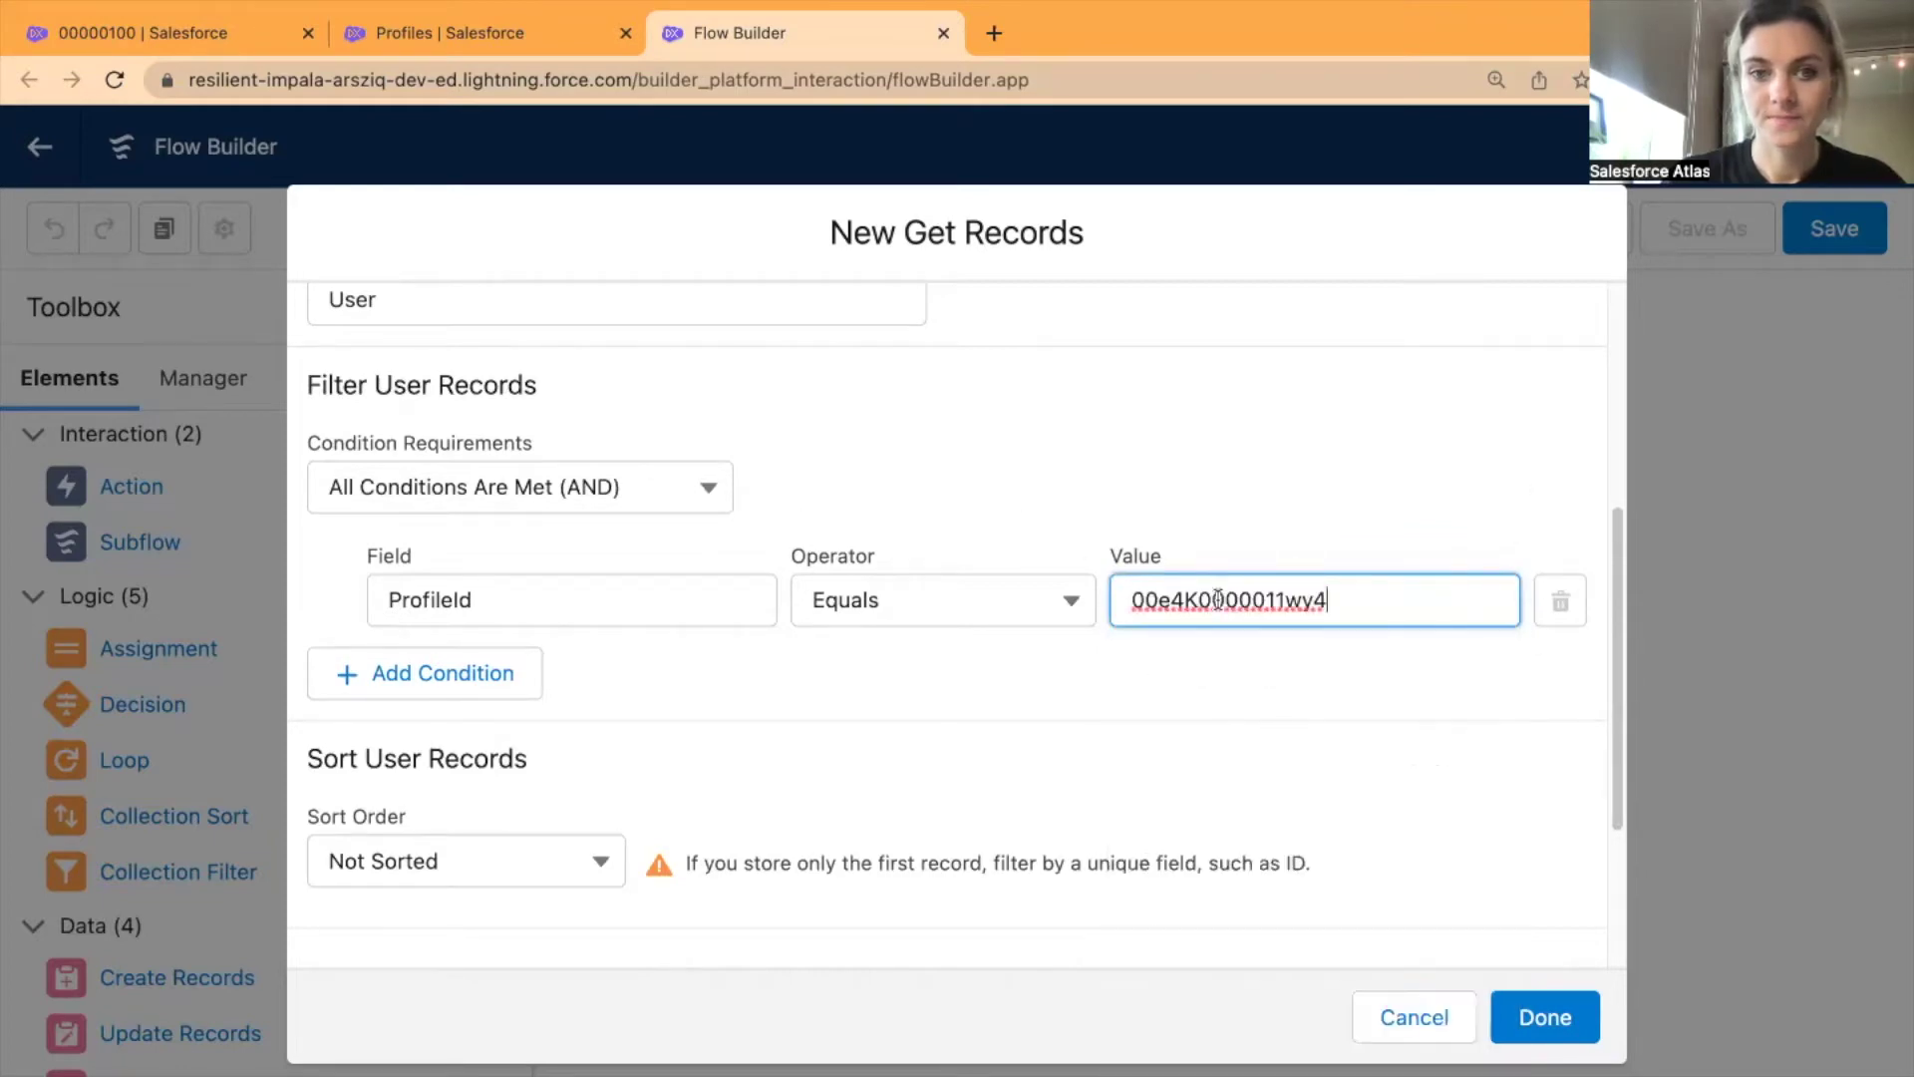
click(1133, 660)
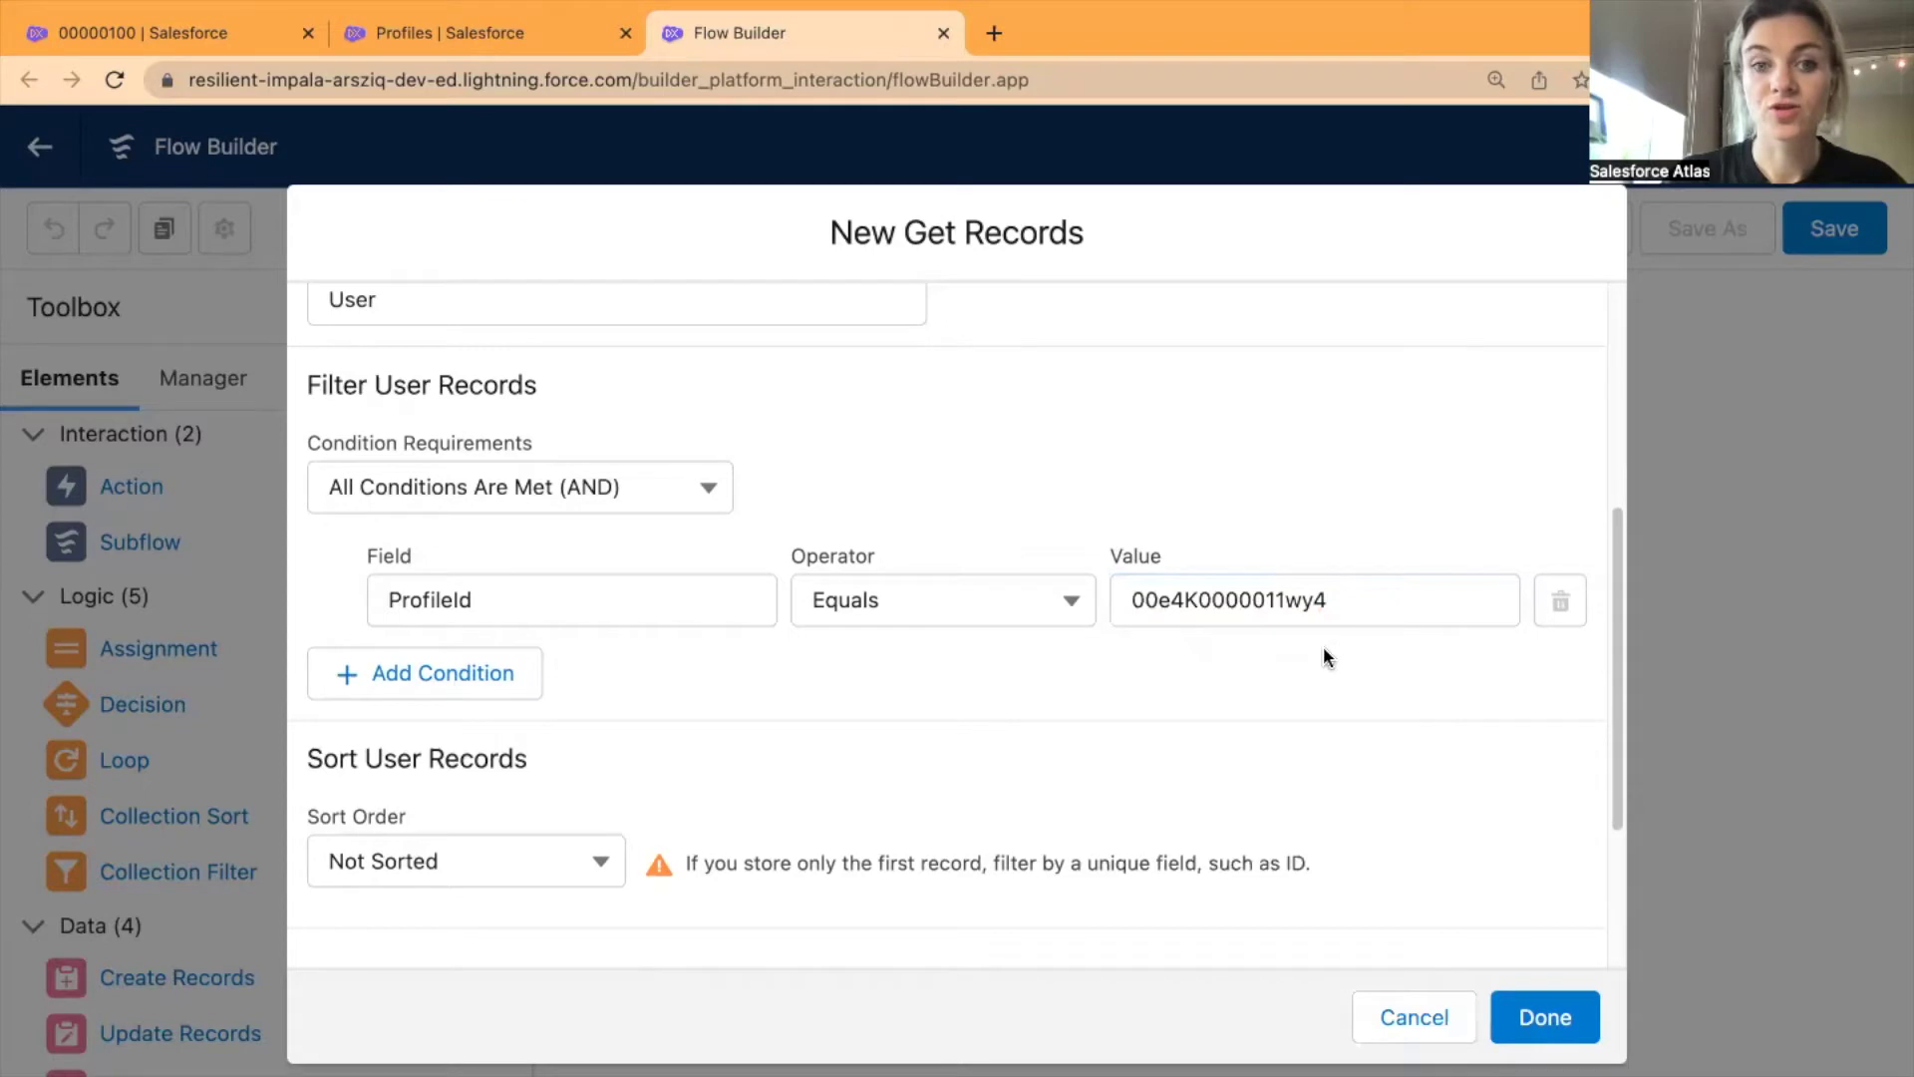
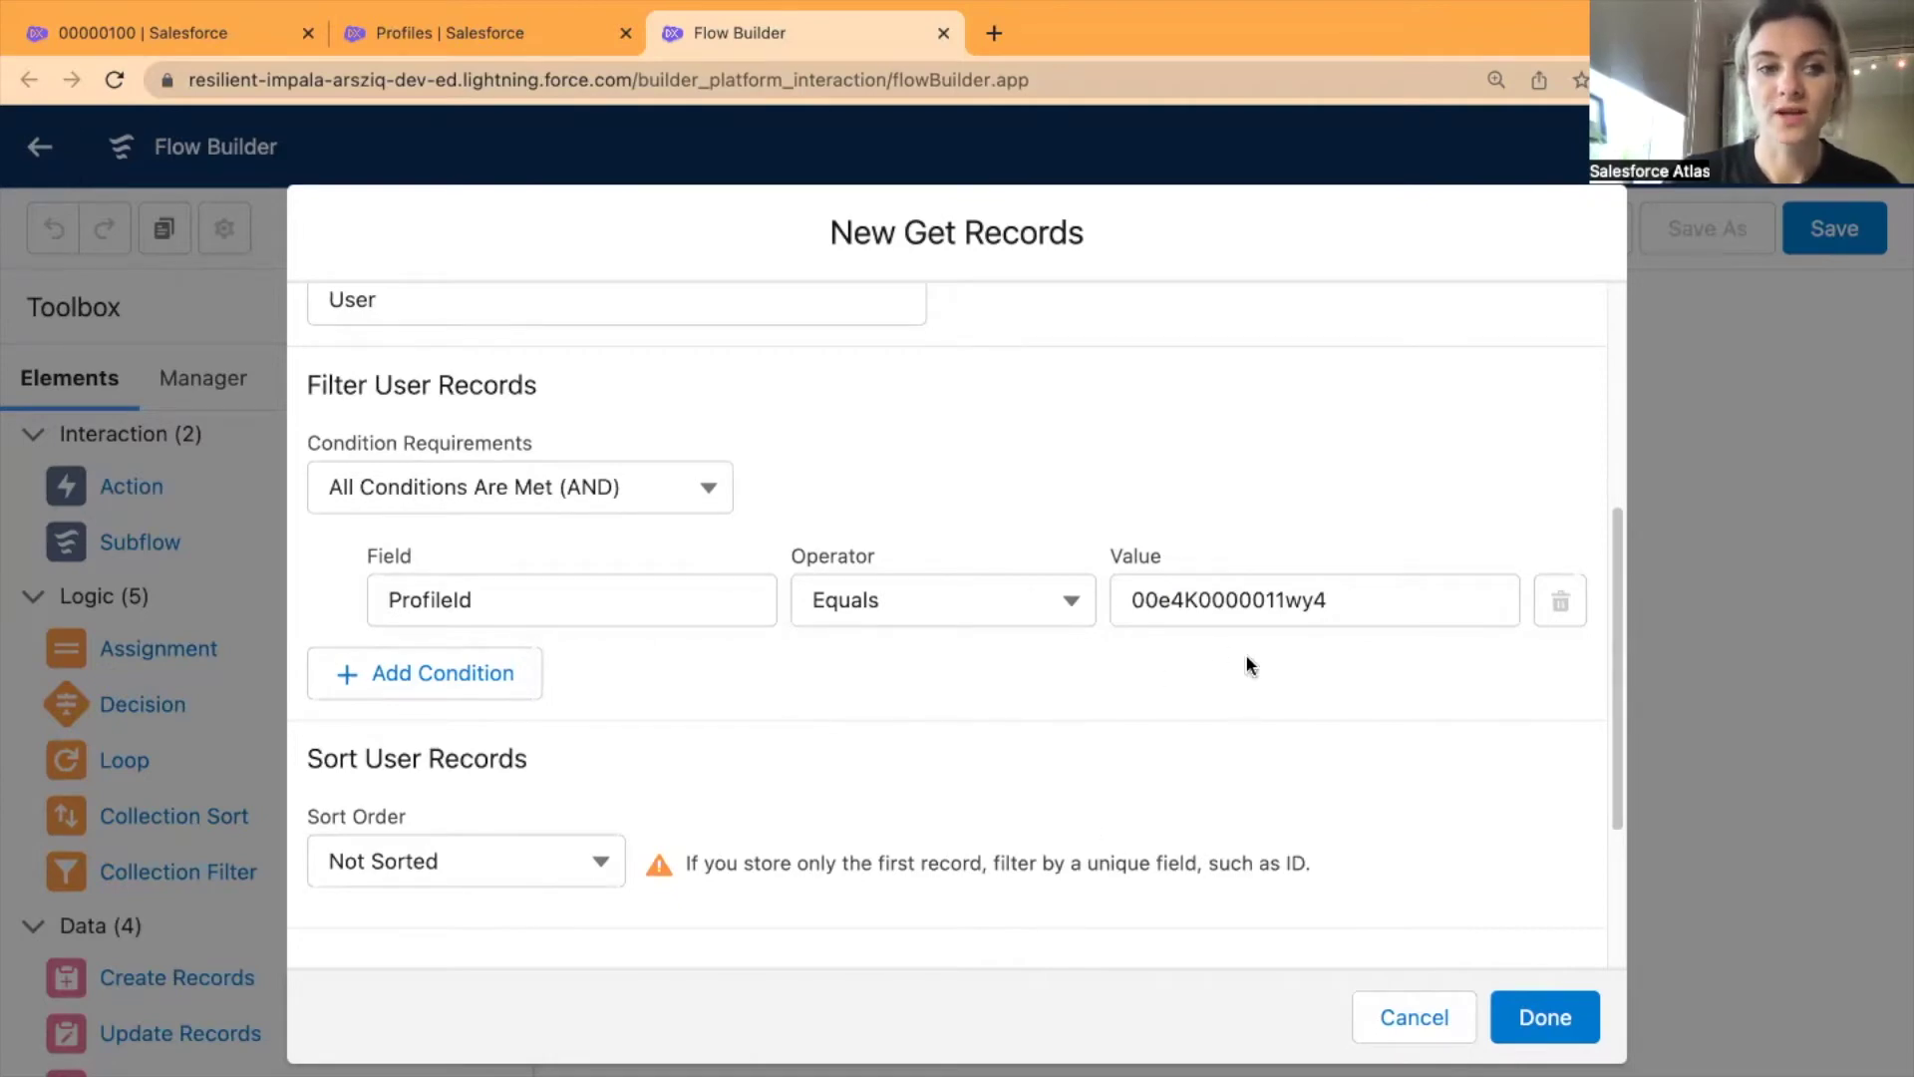
- Set the Get Records element to store all records instead of only the first one
scroll(646, 742, up, 1)
scroll(658, 733, down, 4)
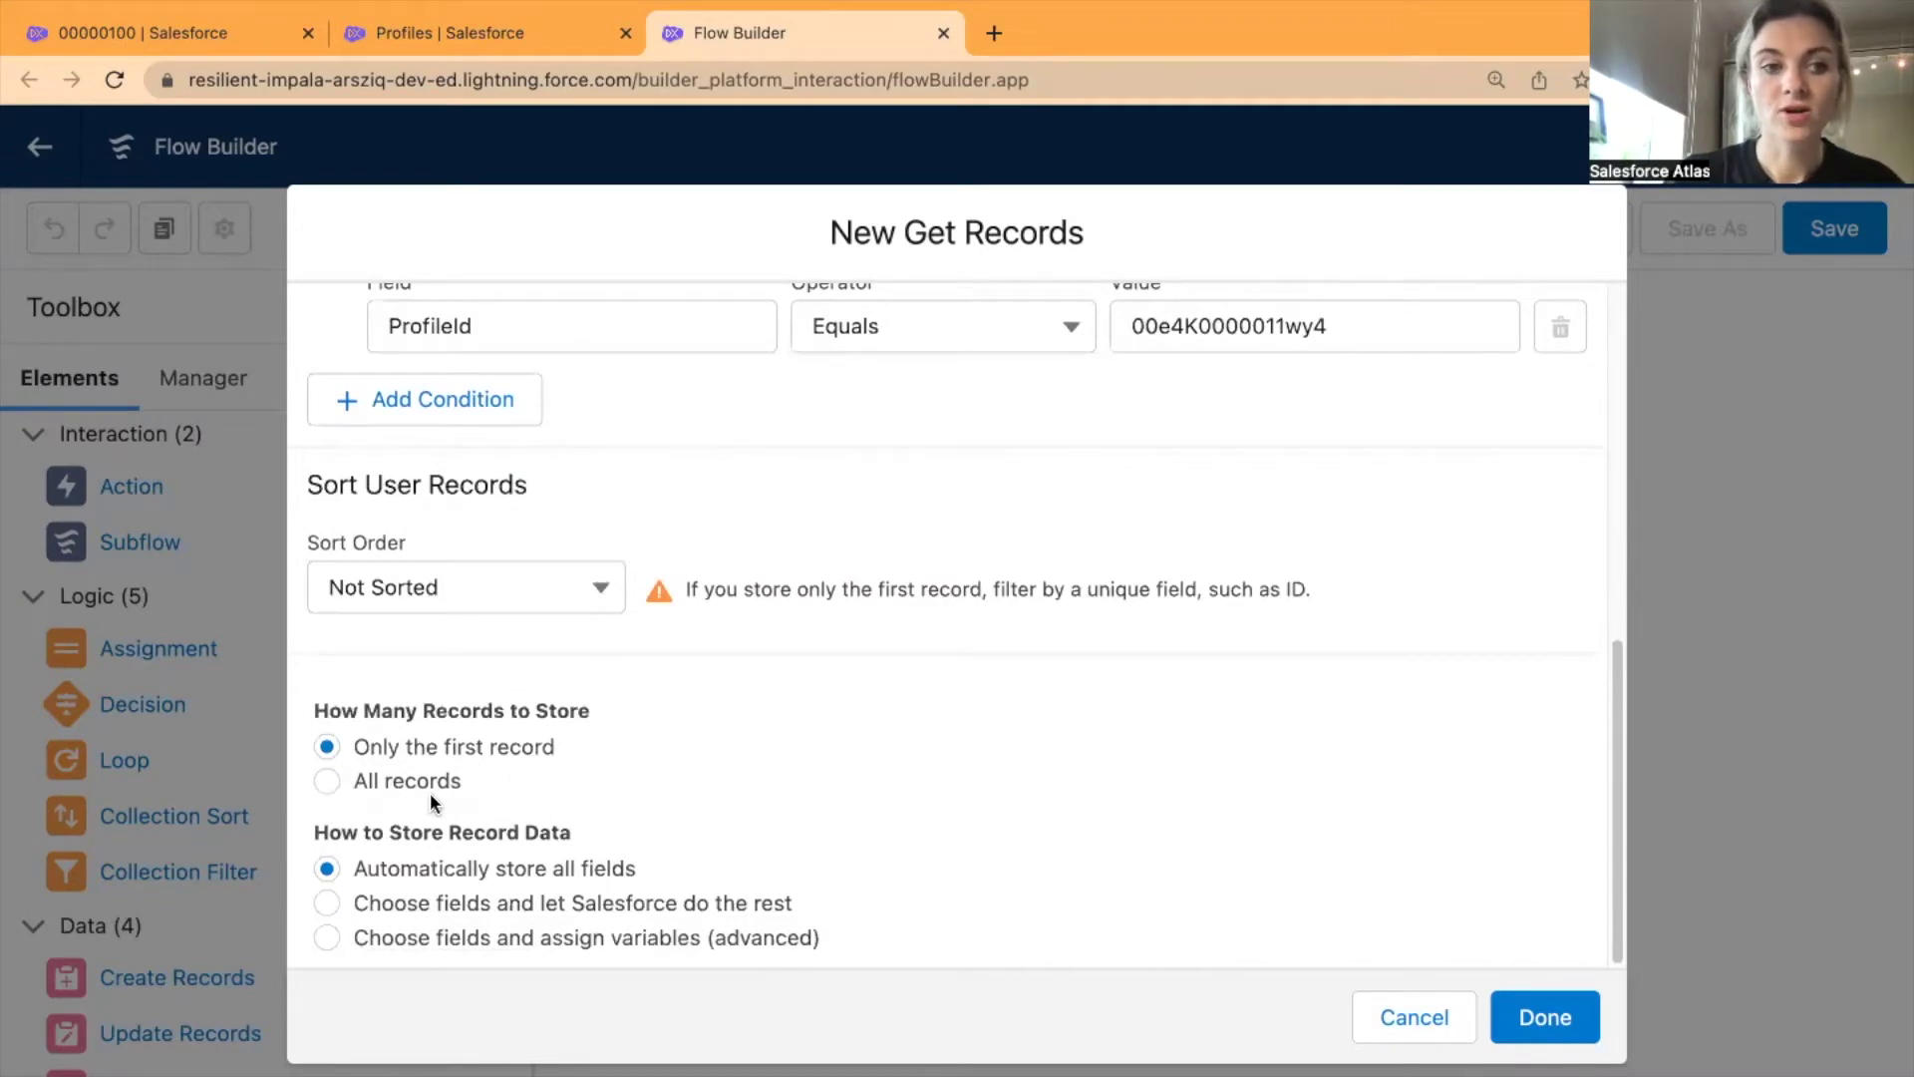
scroll(702, 809, up, 3)
scroll(588, 813, down, 3)
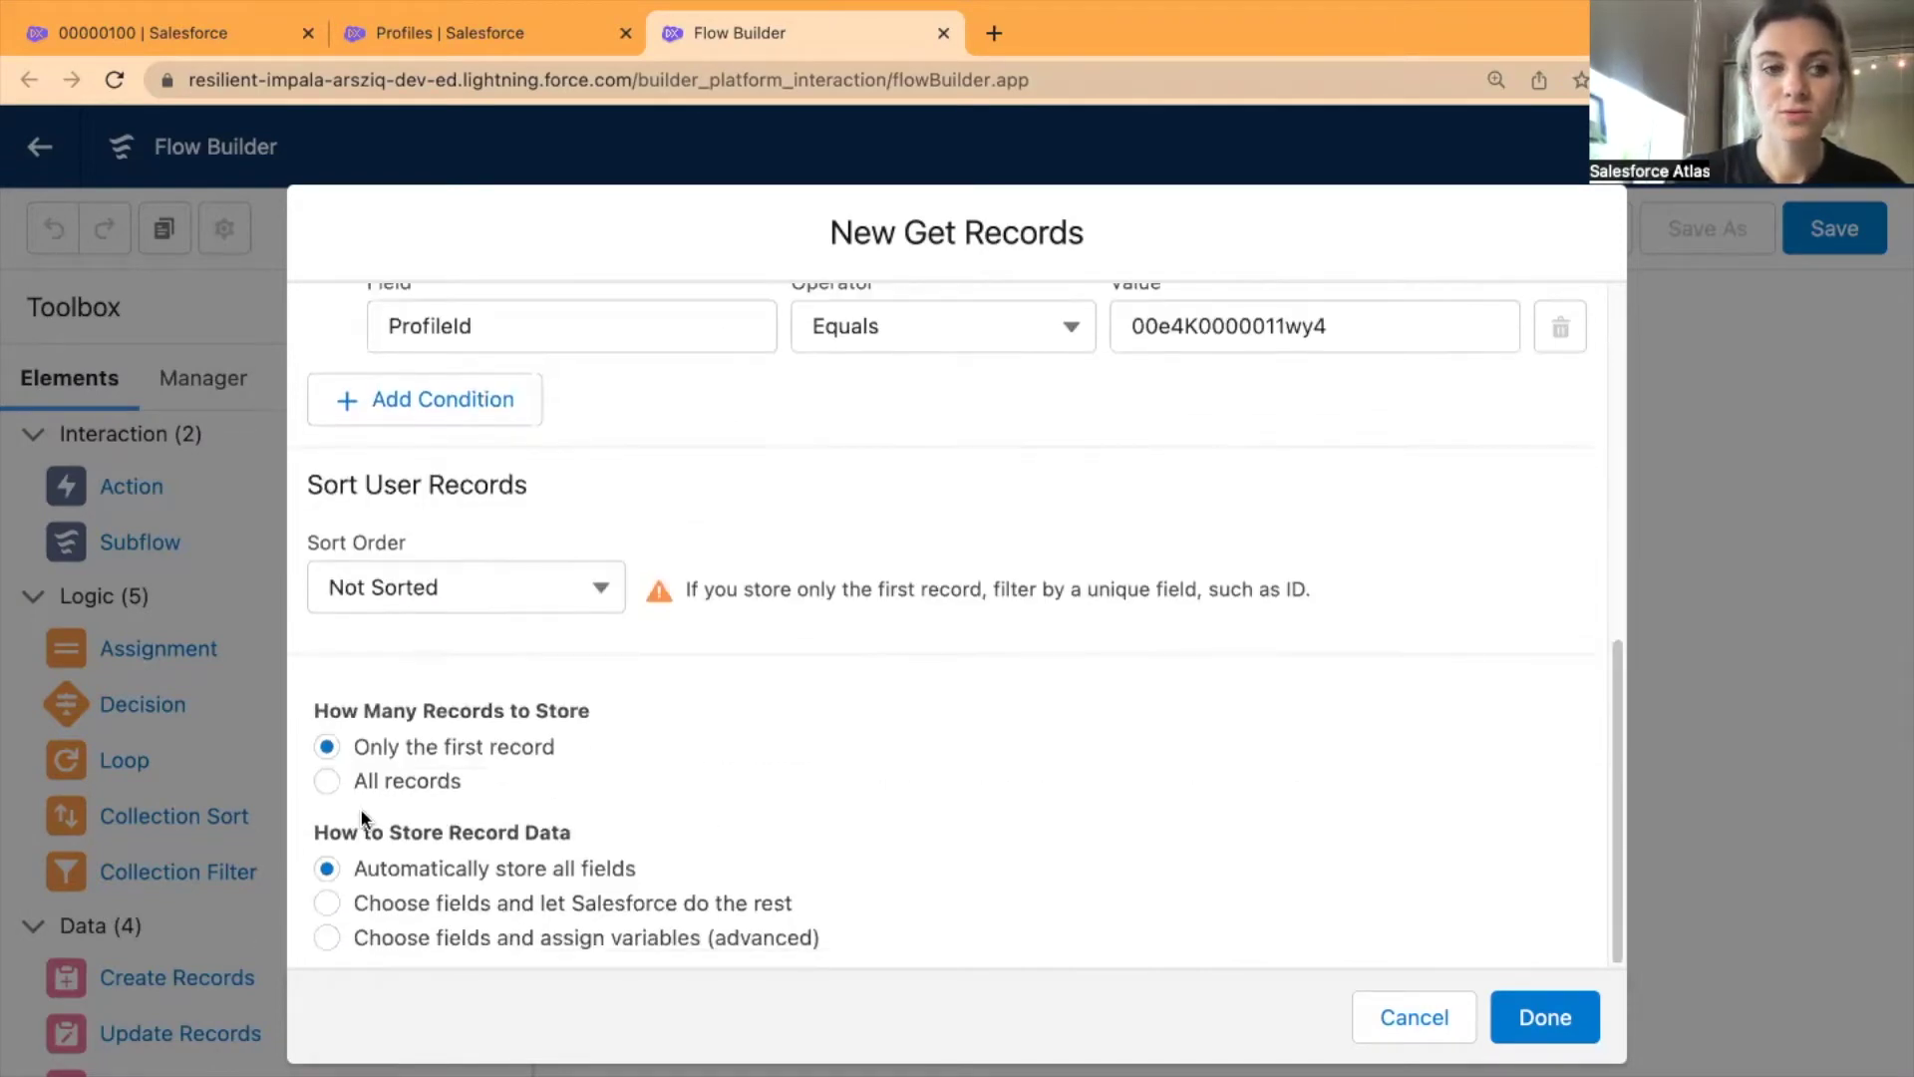
click(402, 781)
scroll(774, 800, up, 1)
scroll(812, 396, up, 3)
scroll(750, 637, down, 3)
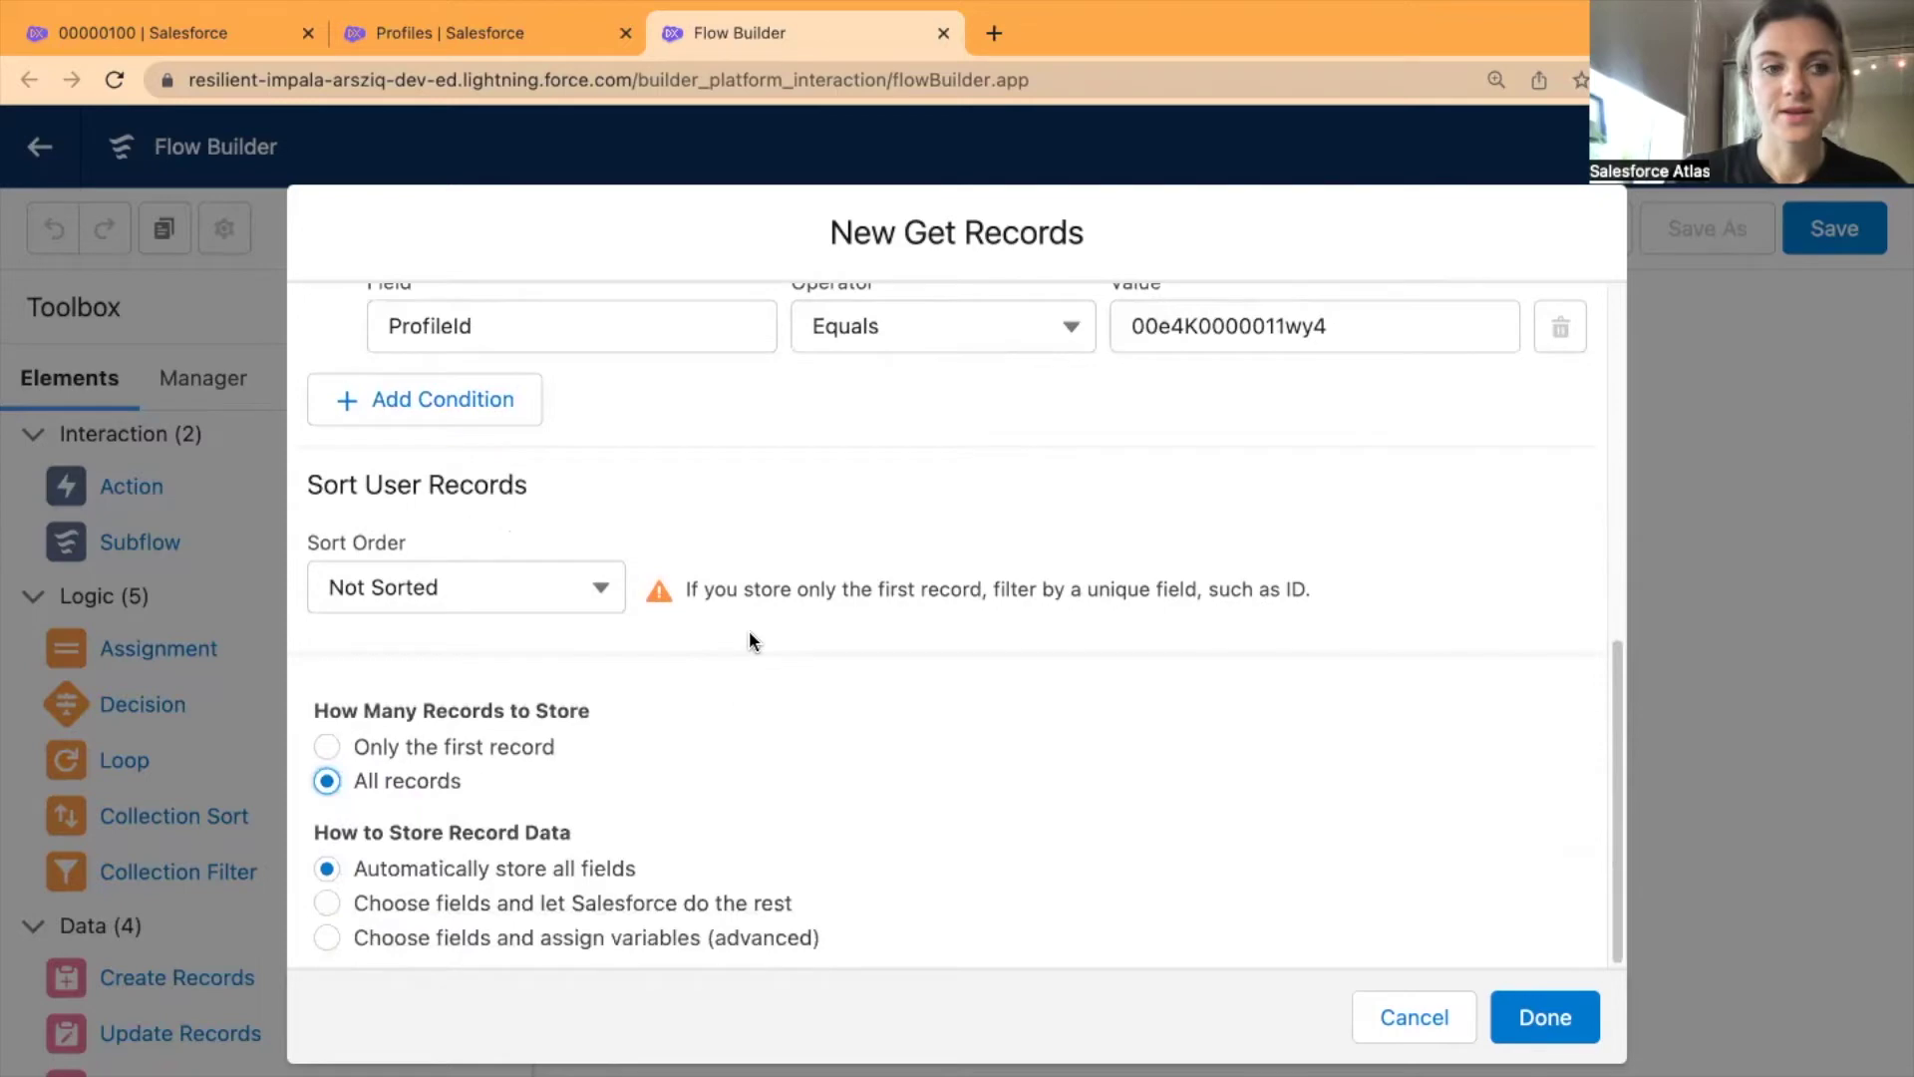
click(694, 769)
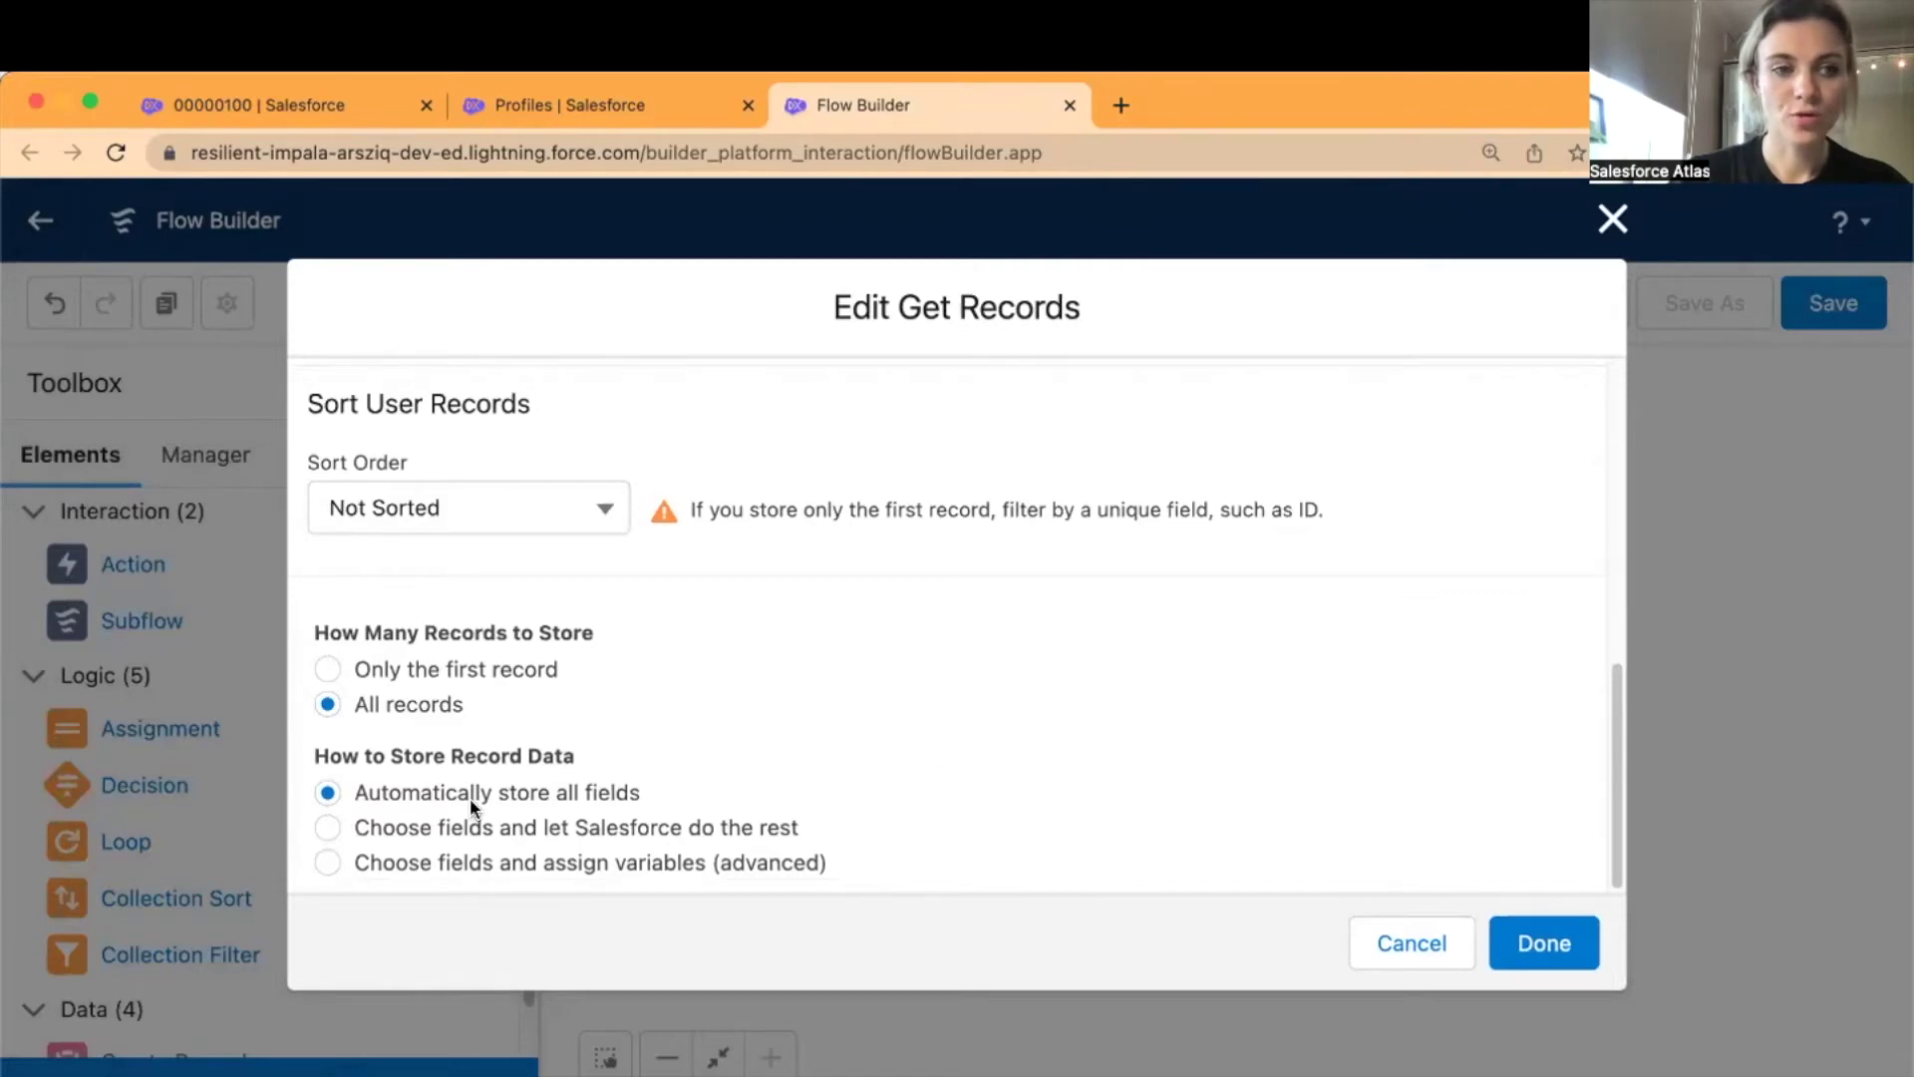
- Choose to select fields and assign variables (advanced), and start a new resource of type Variable for the record collection
click(327, 863)
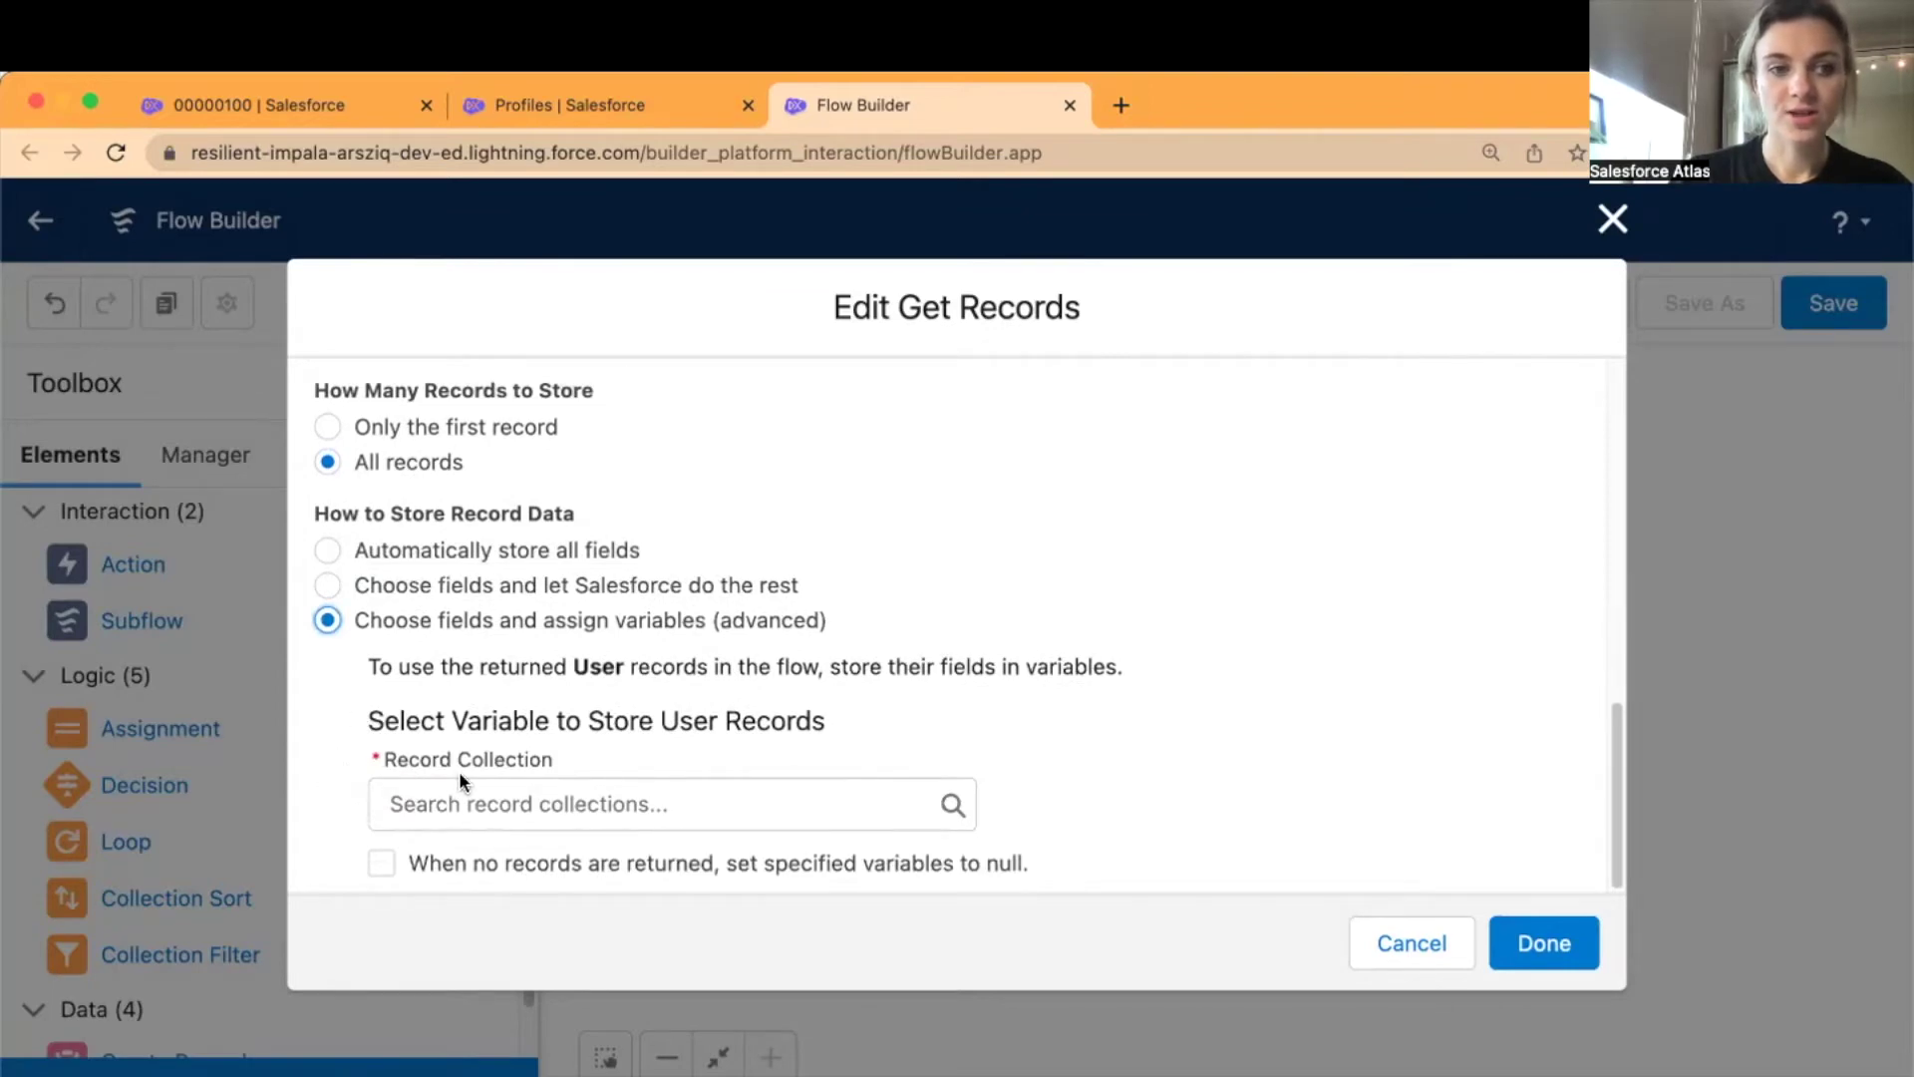
click(545, 804)
click(509, 870)
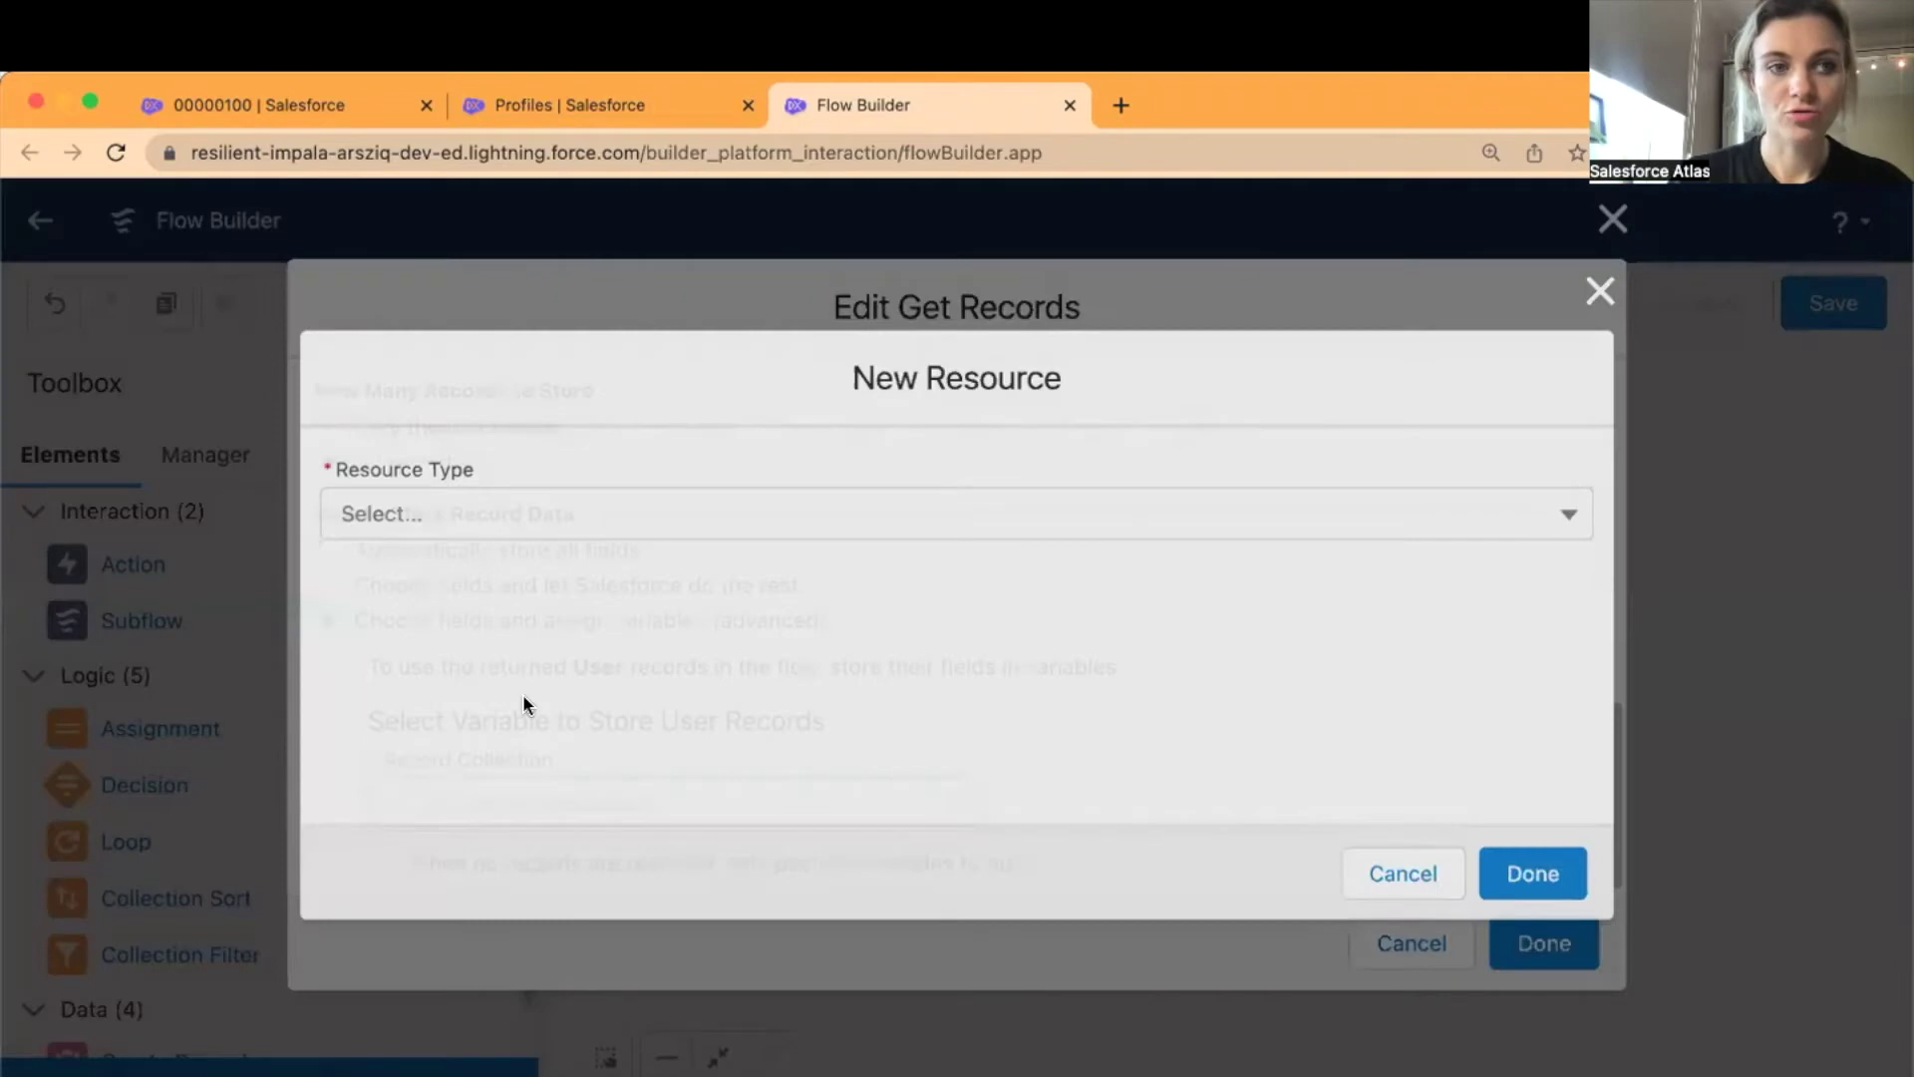
click(495, 511)
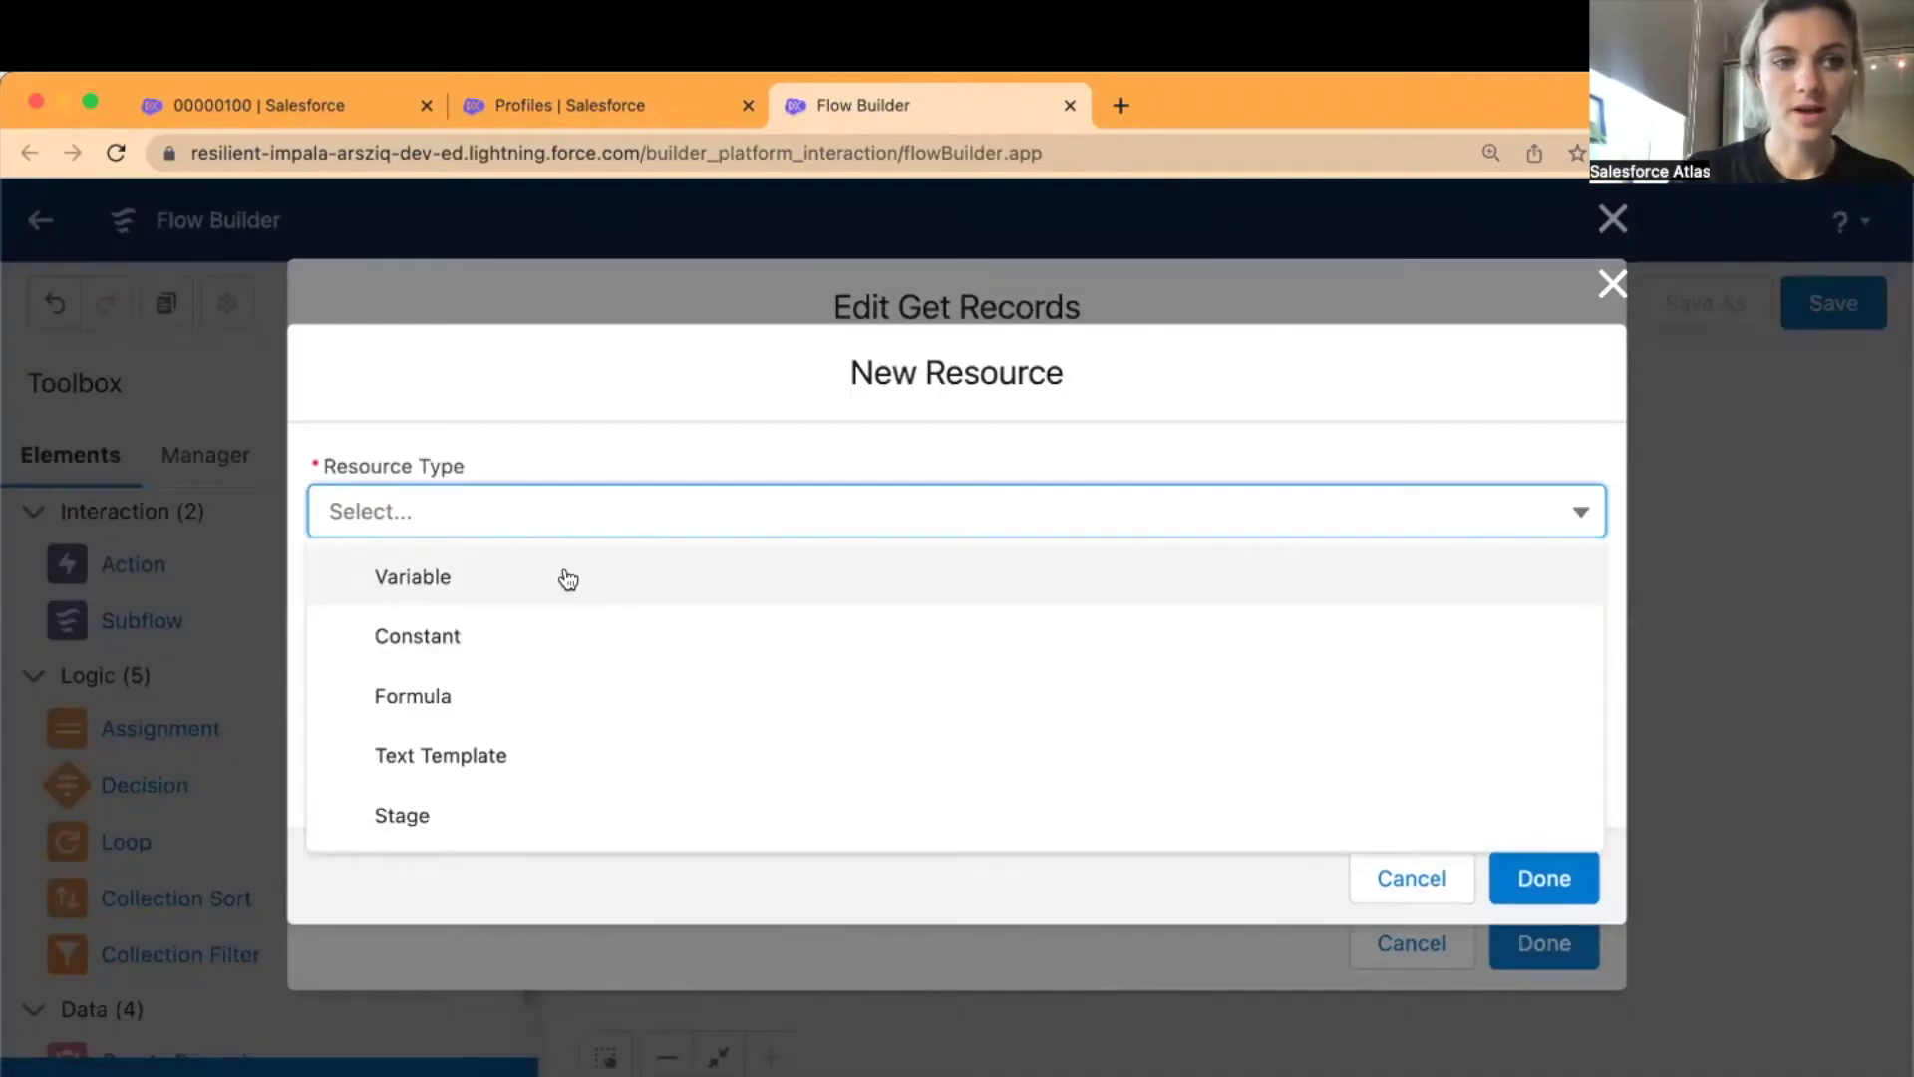
click(563, 576)
click(542, 539)
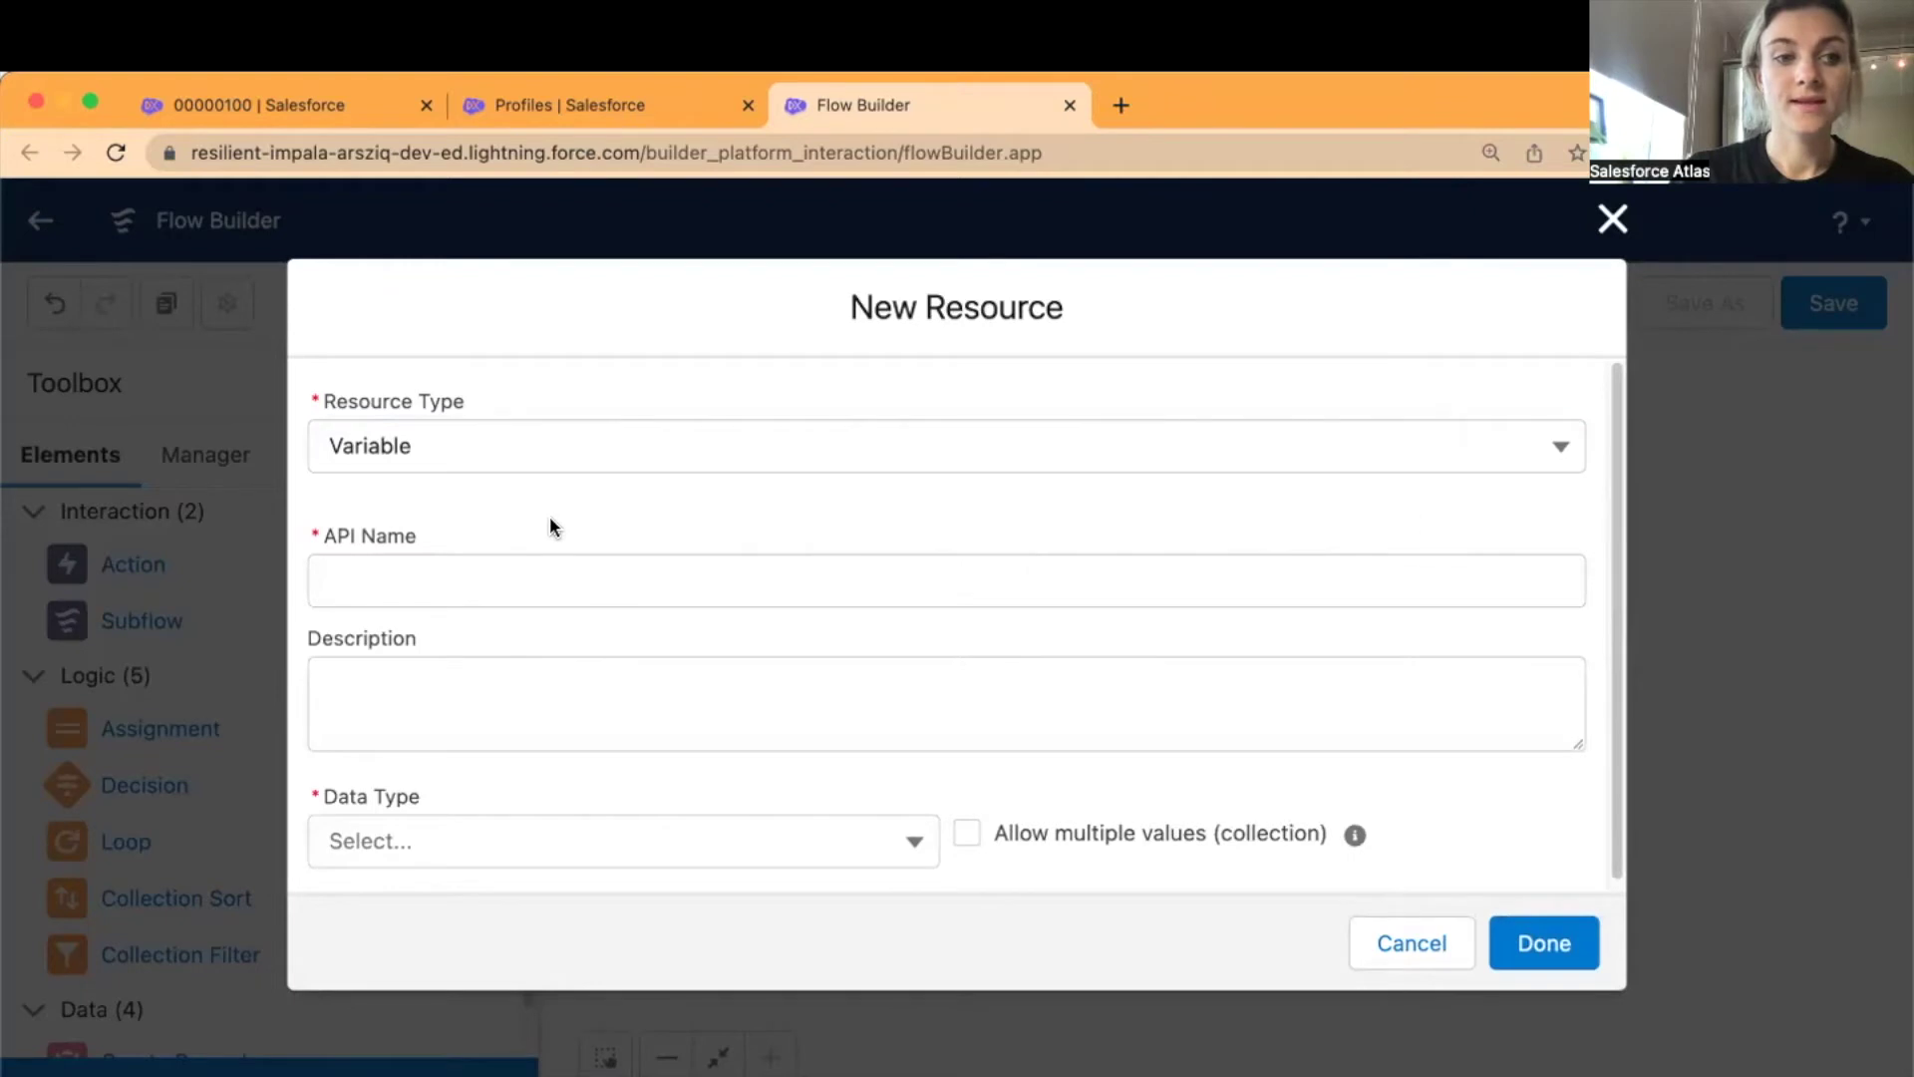
- Set the new variable's data type to Record and its API name to AdminUsers
click(526, 844)
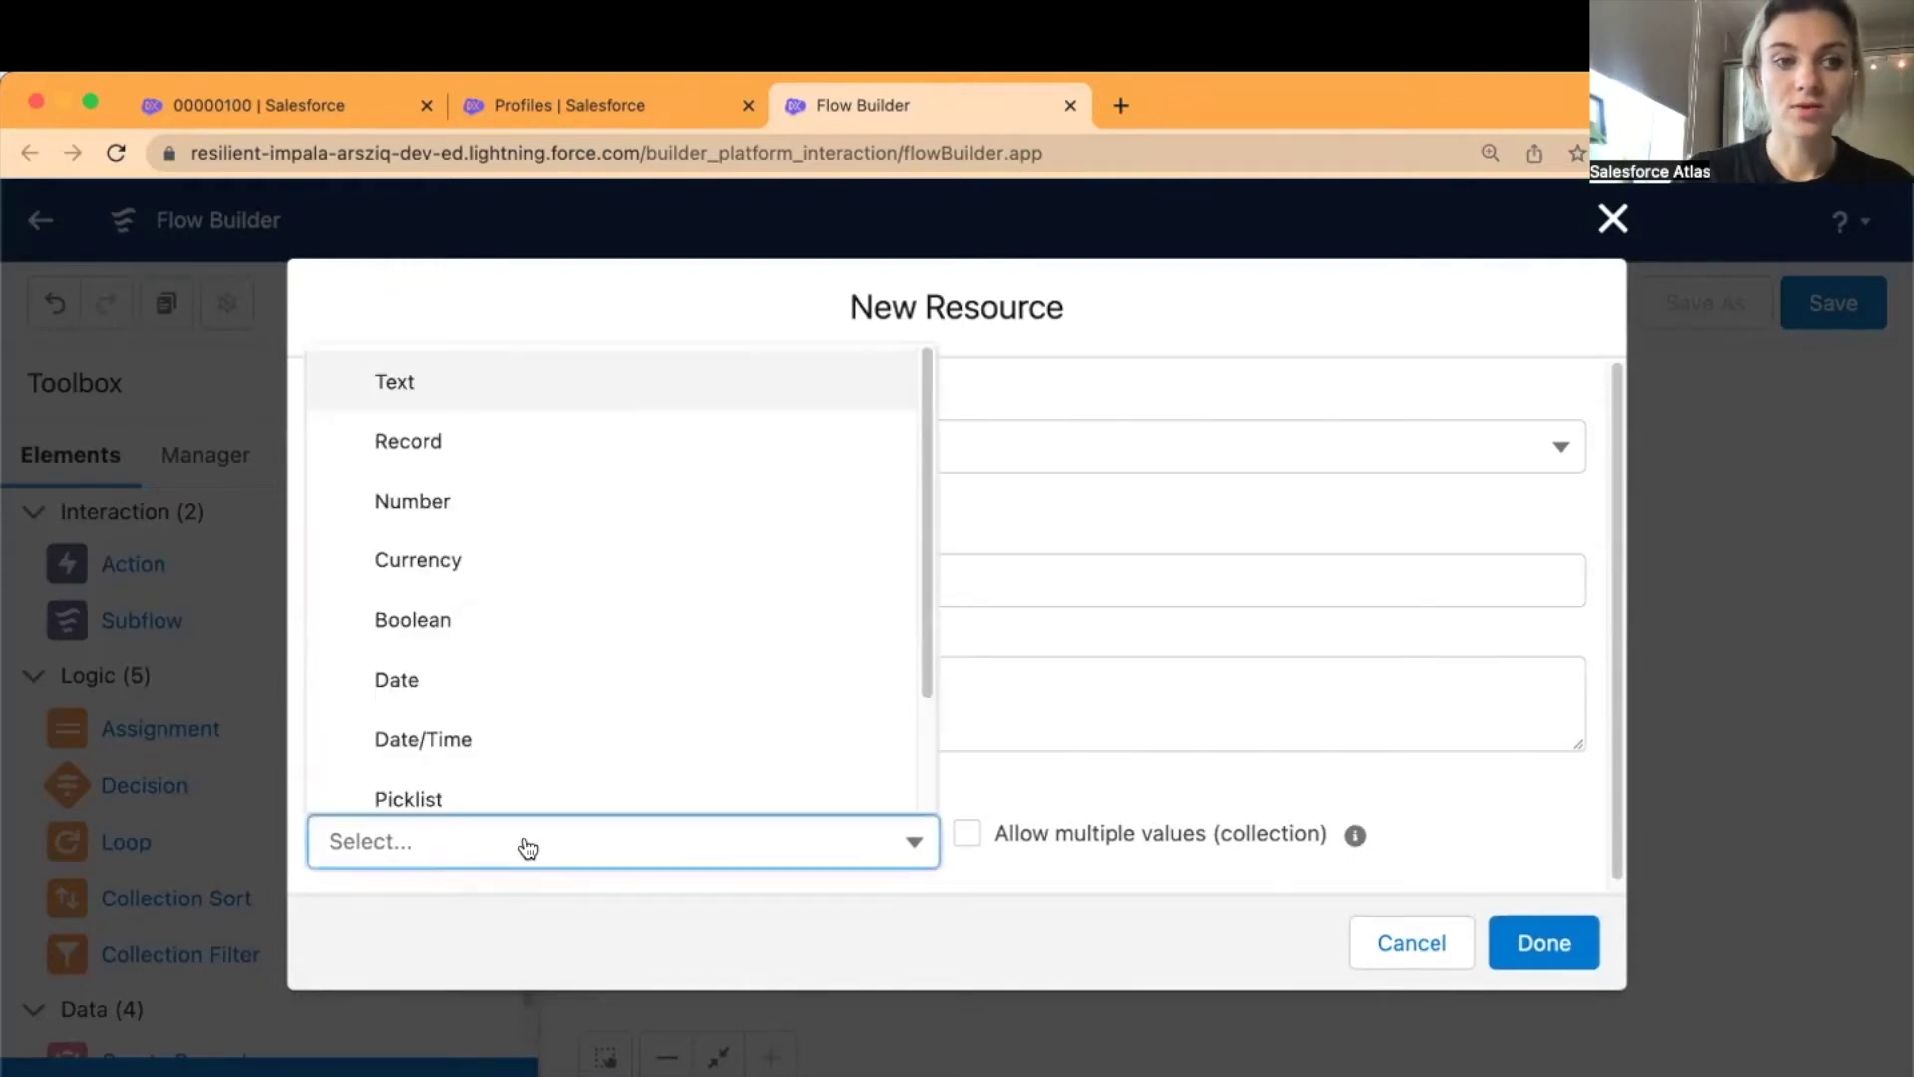
click(437, 446)
click(556, 523)
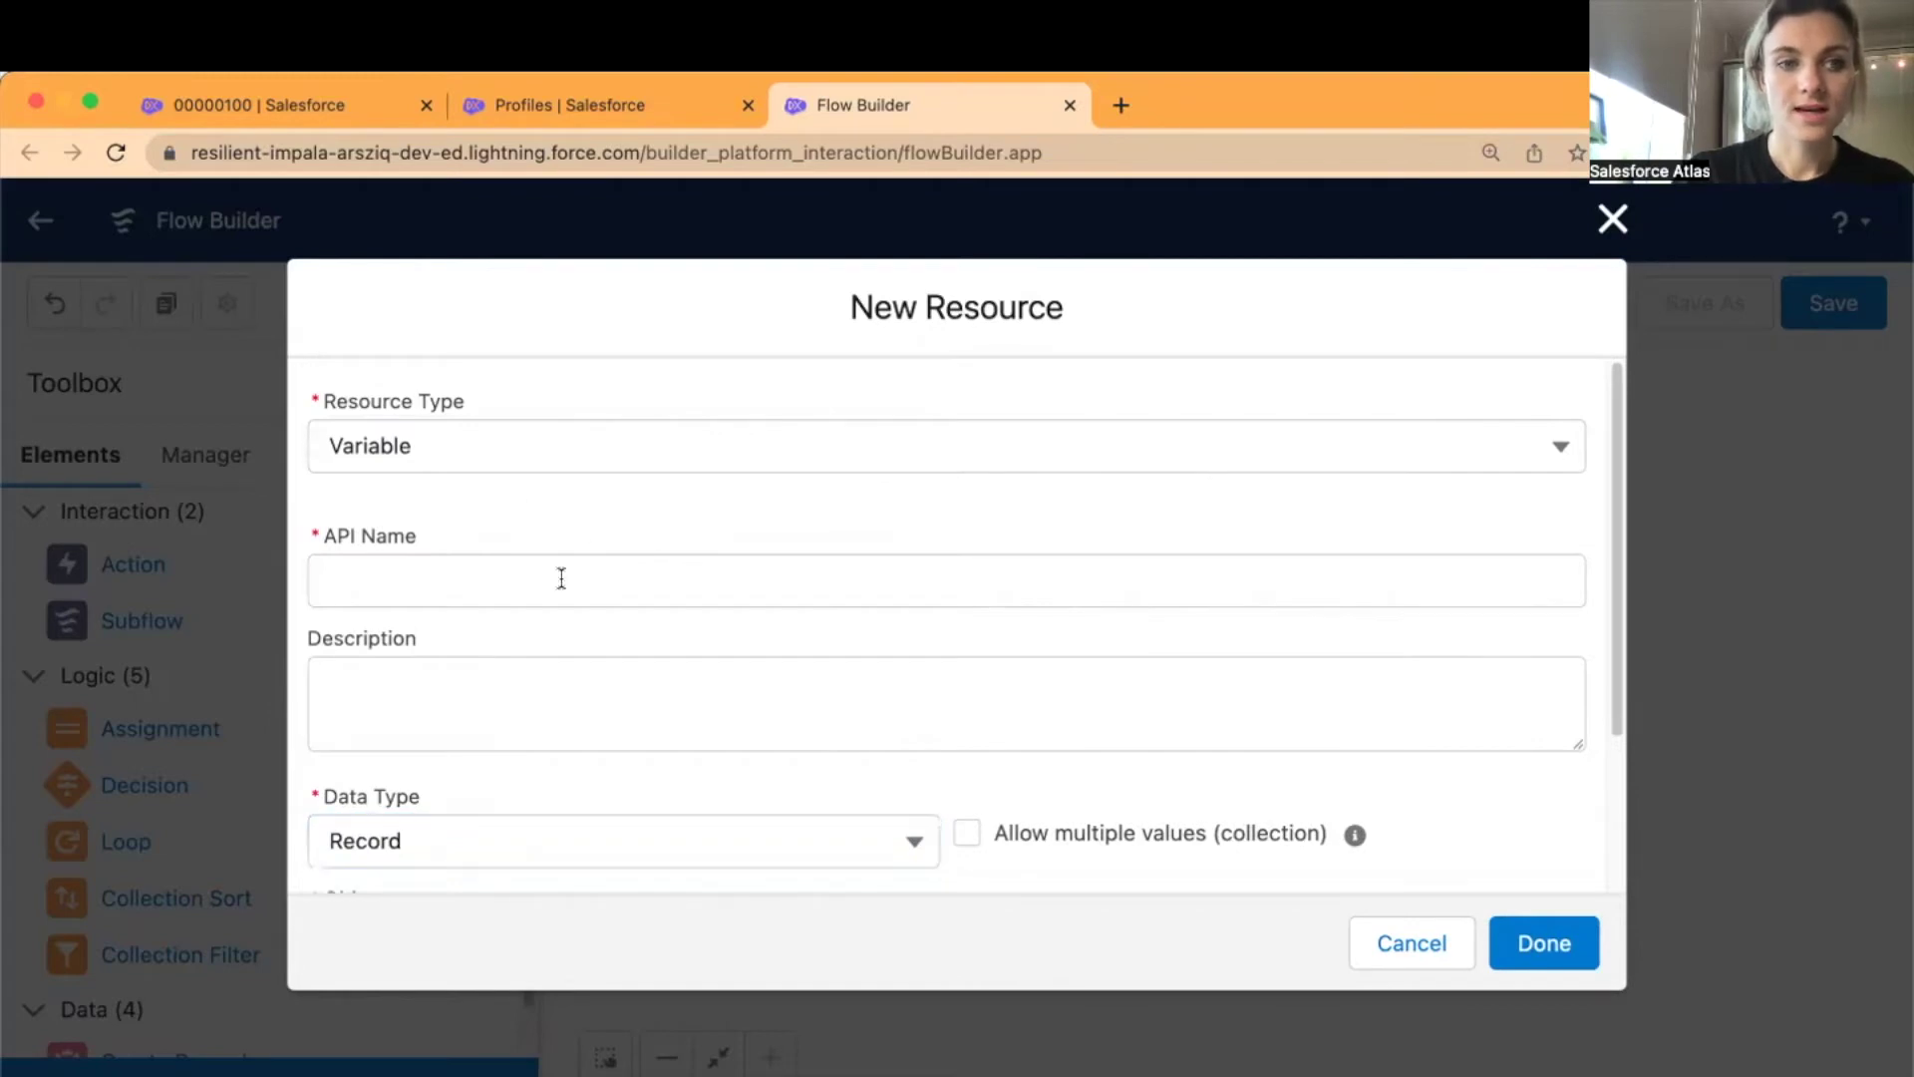
click(560, 579)
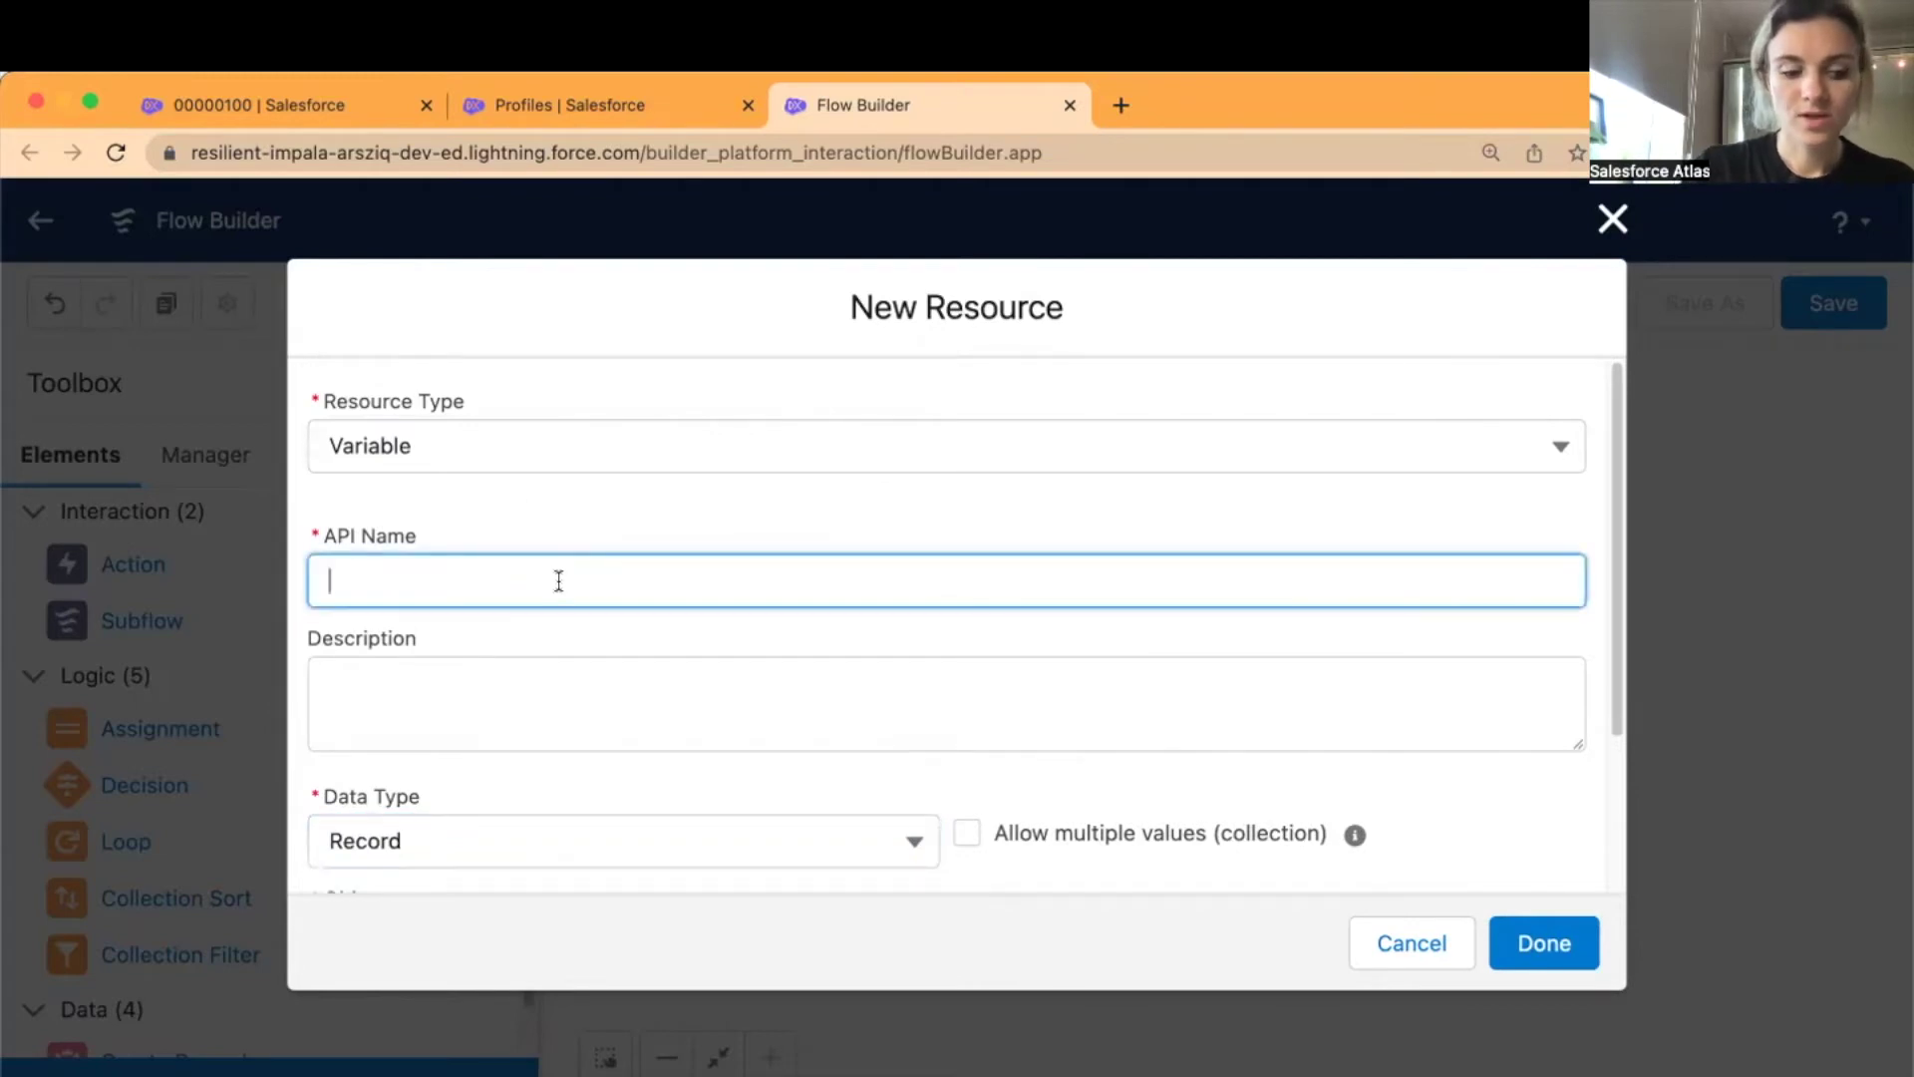
text(AdminUssr)
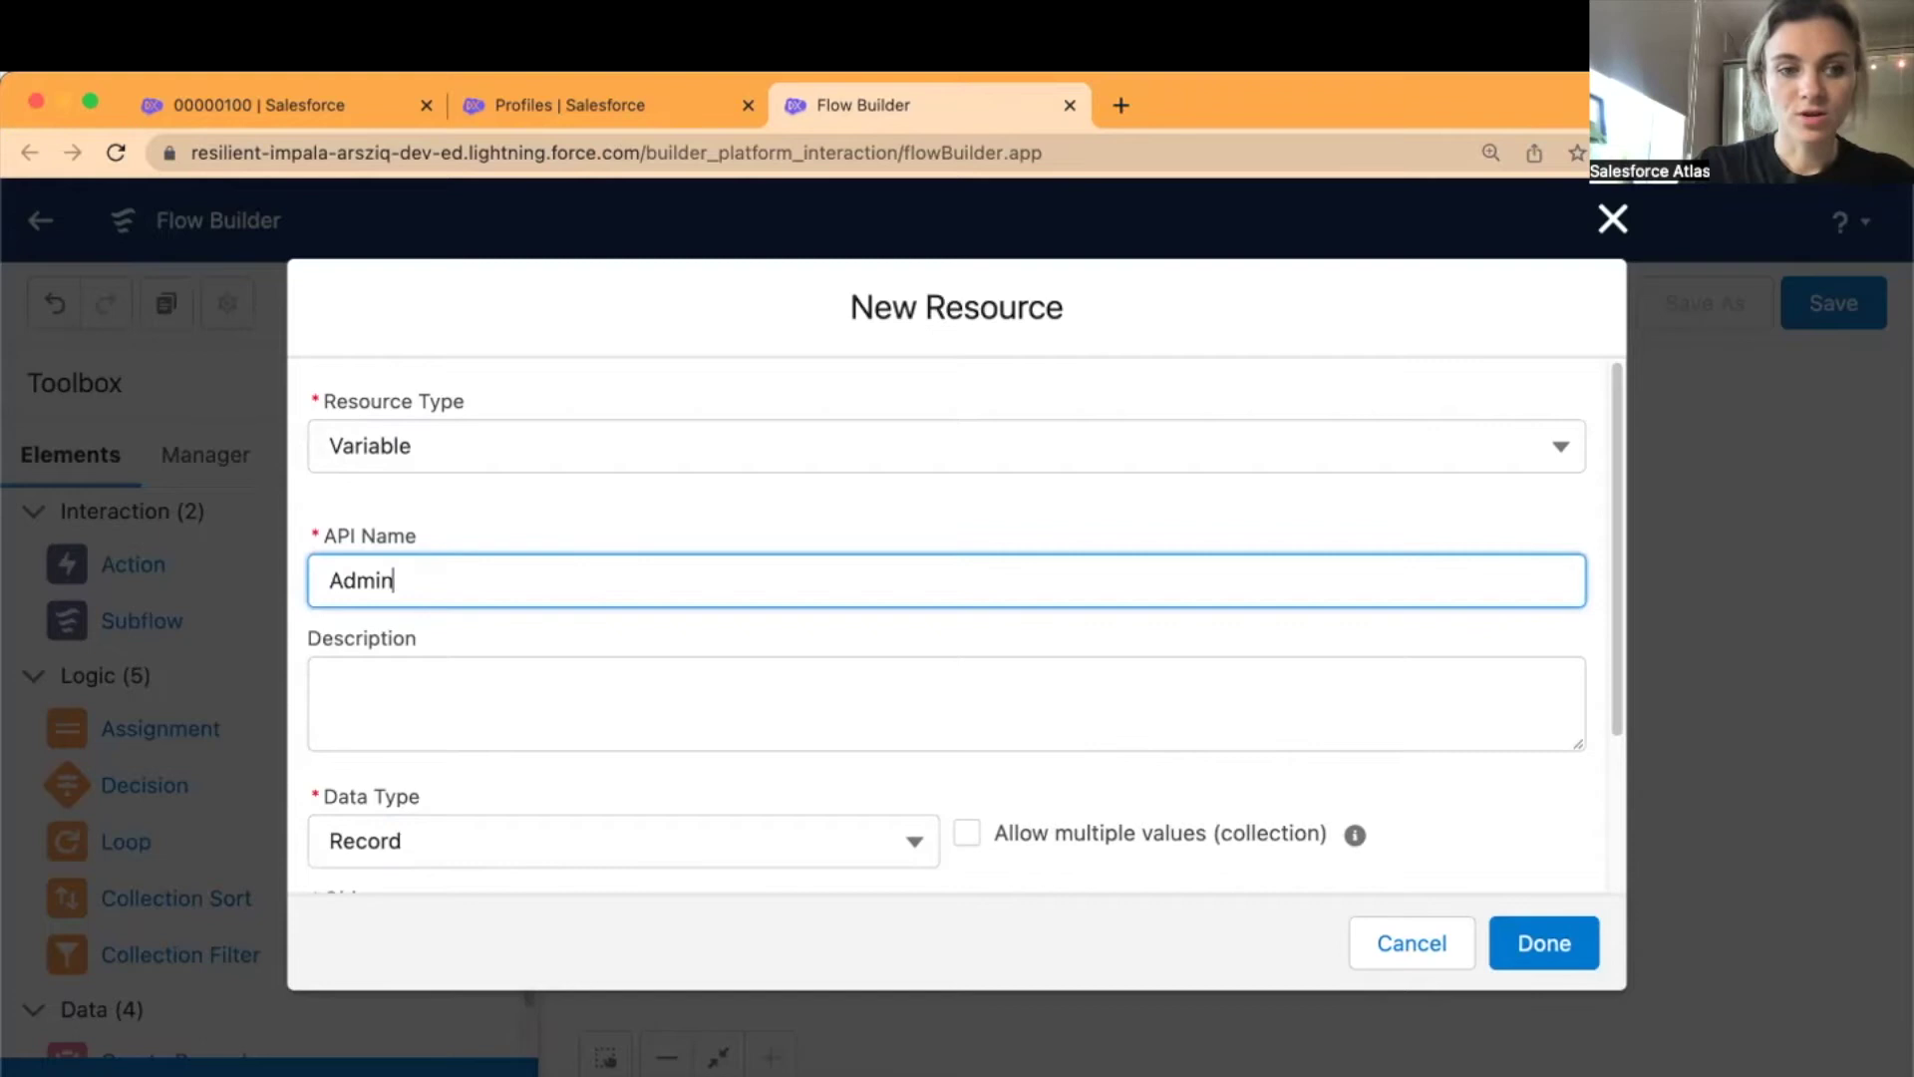
key(BackSpace)
key(BackSpace)
text(ers)
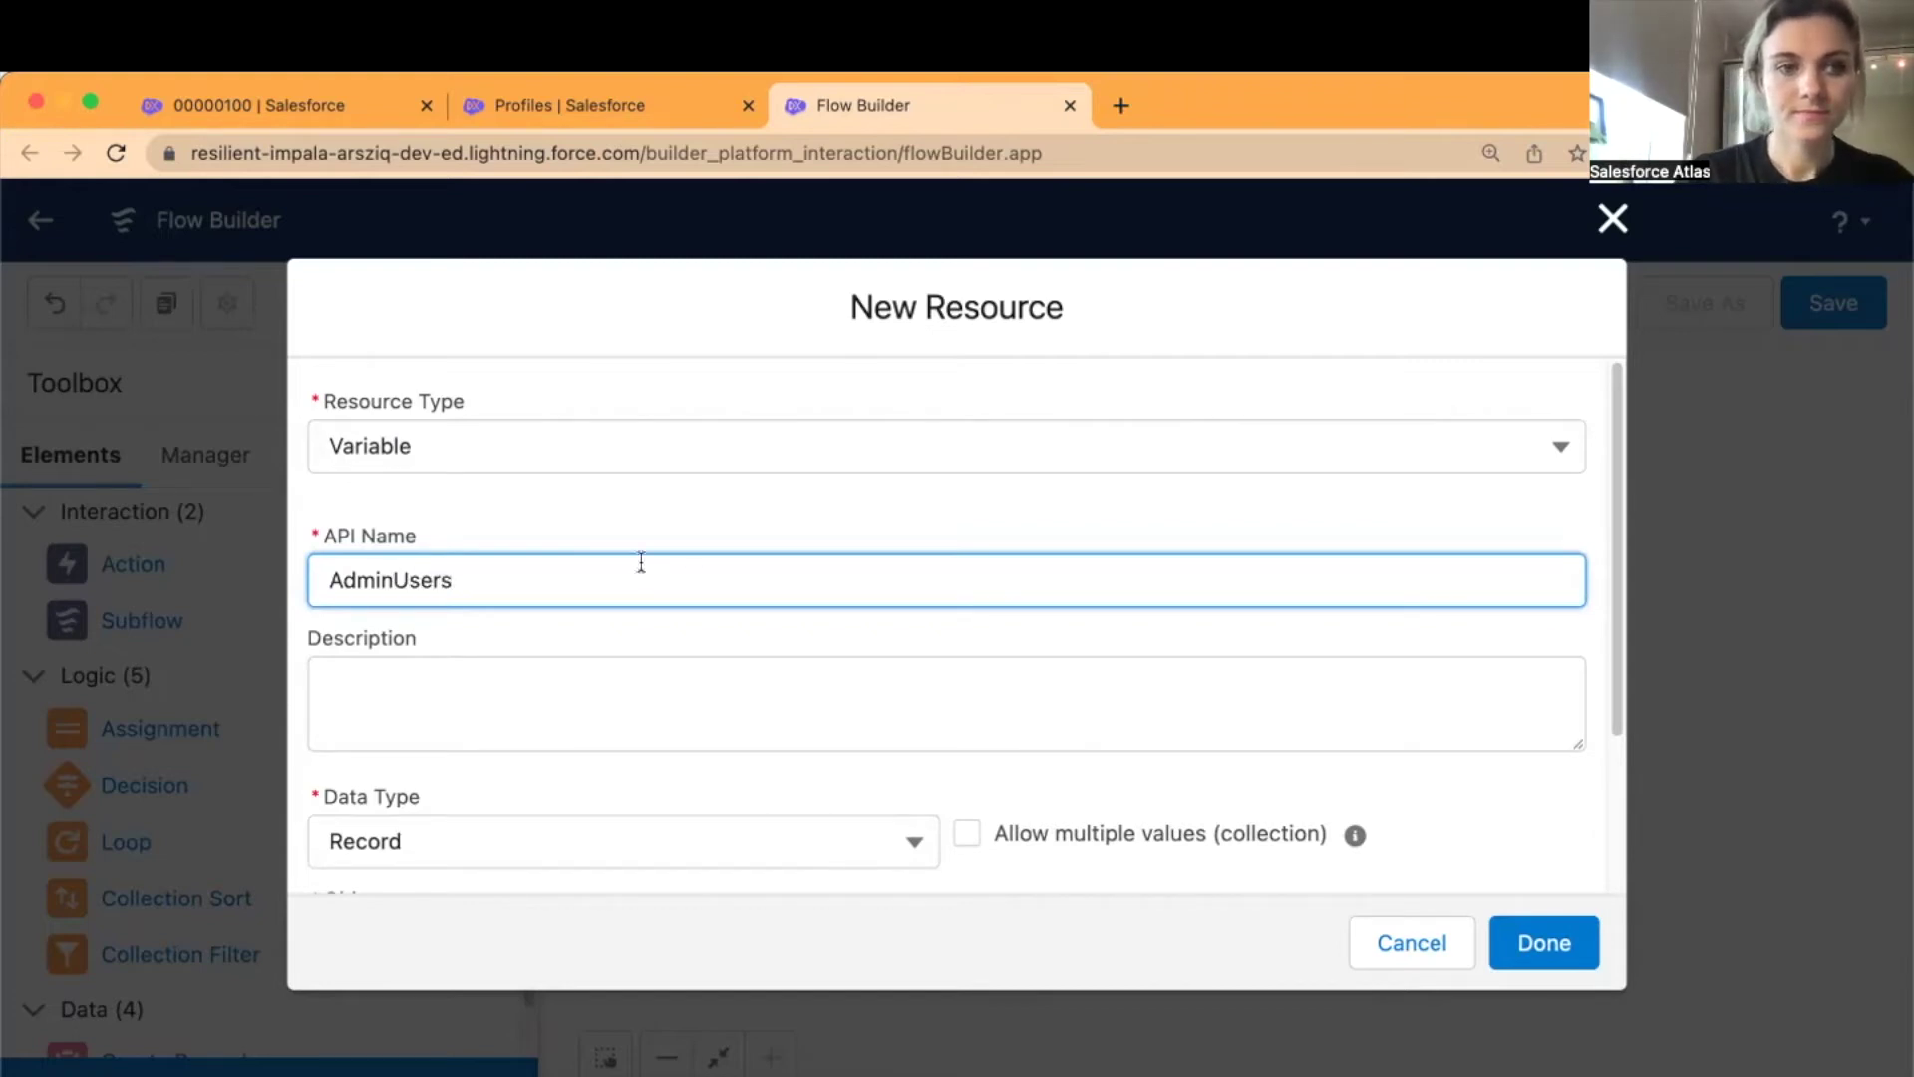
- Allow multiple values for the AdminUsers variable, set its object to User and create the resource
scroll(641, 559, down, 2)
click(966, 618)
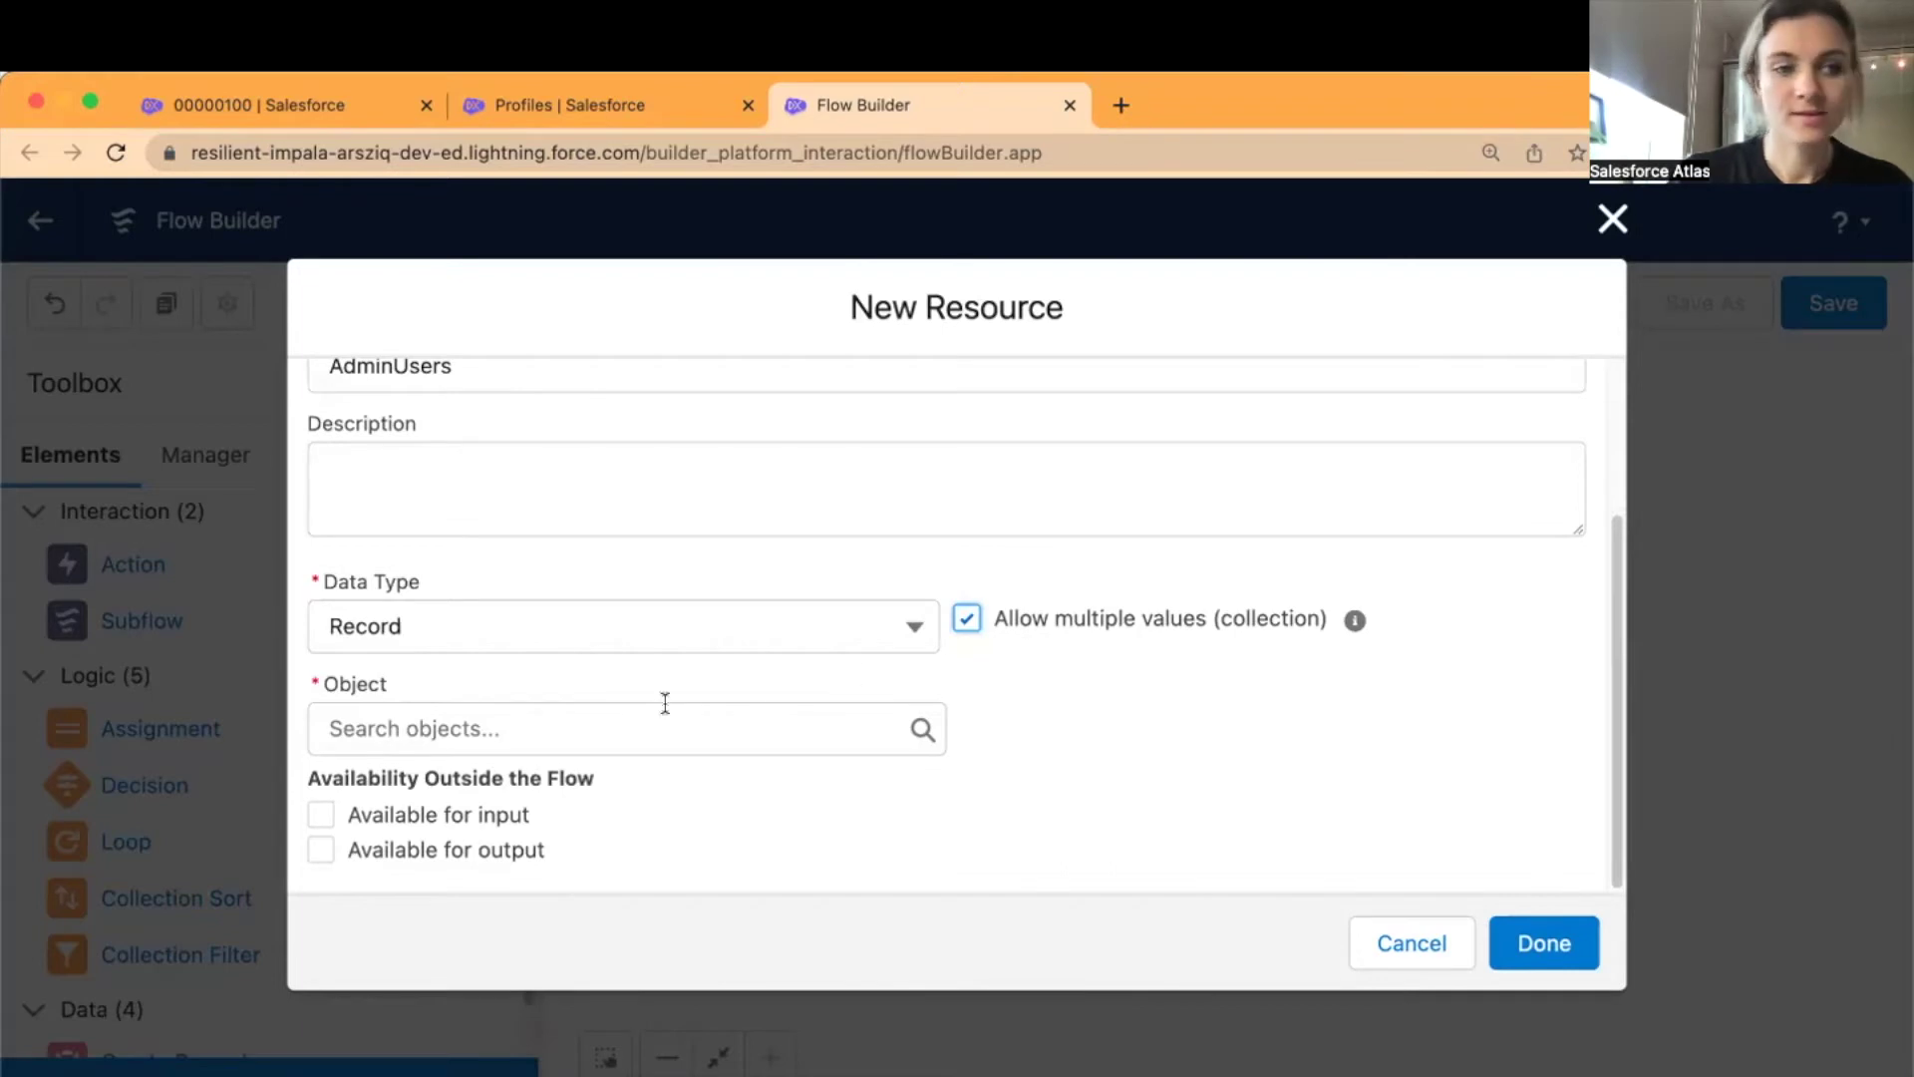
click(667, 735)
text(user)
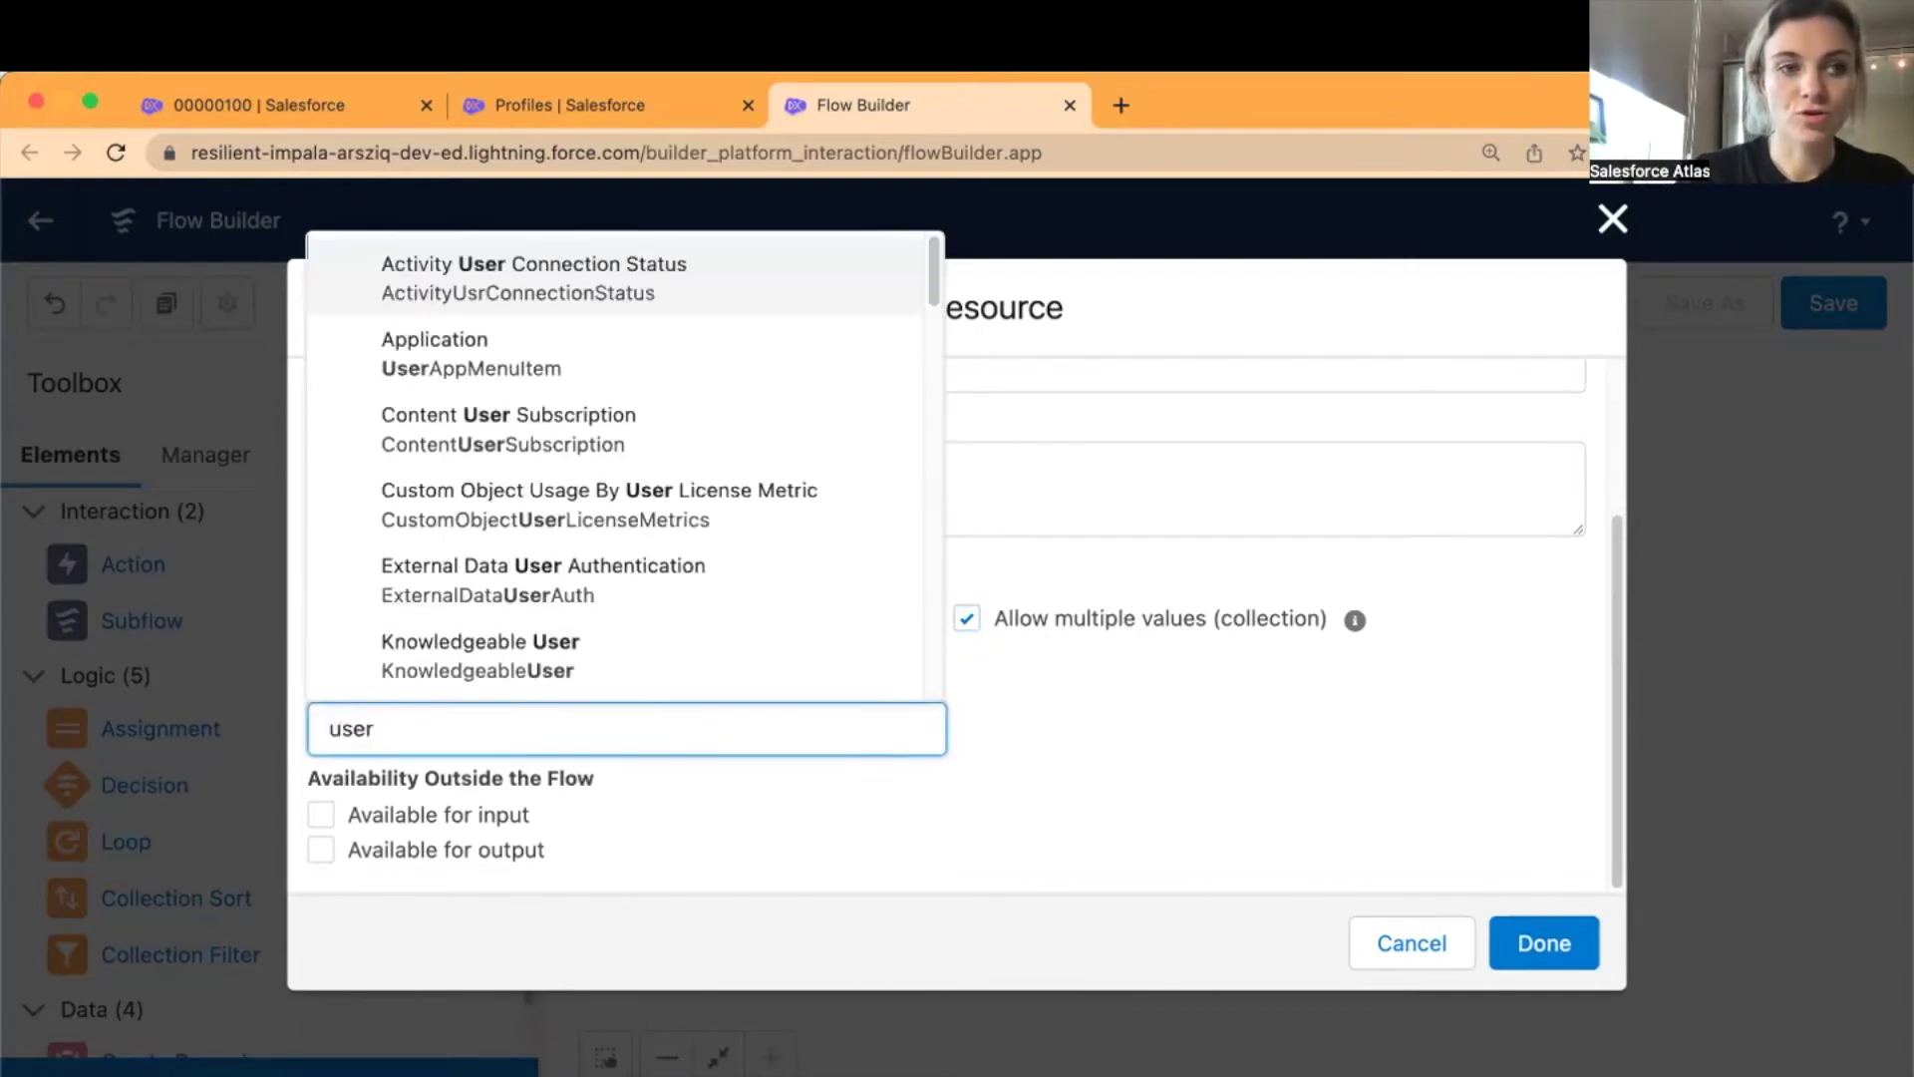
scroll(594, 604, down, 3)
click(529, 626)
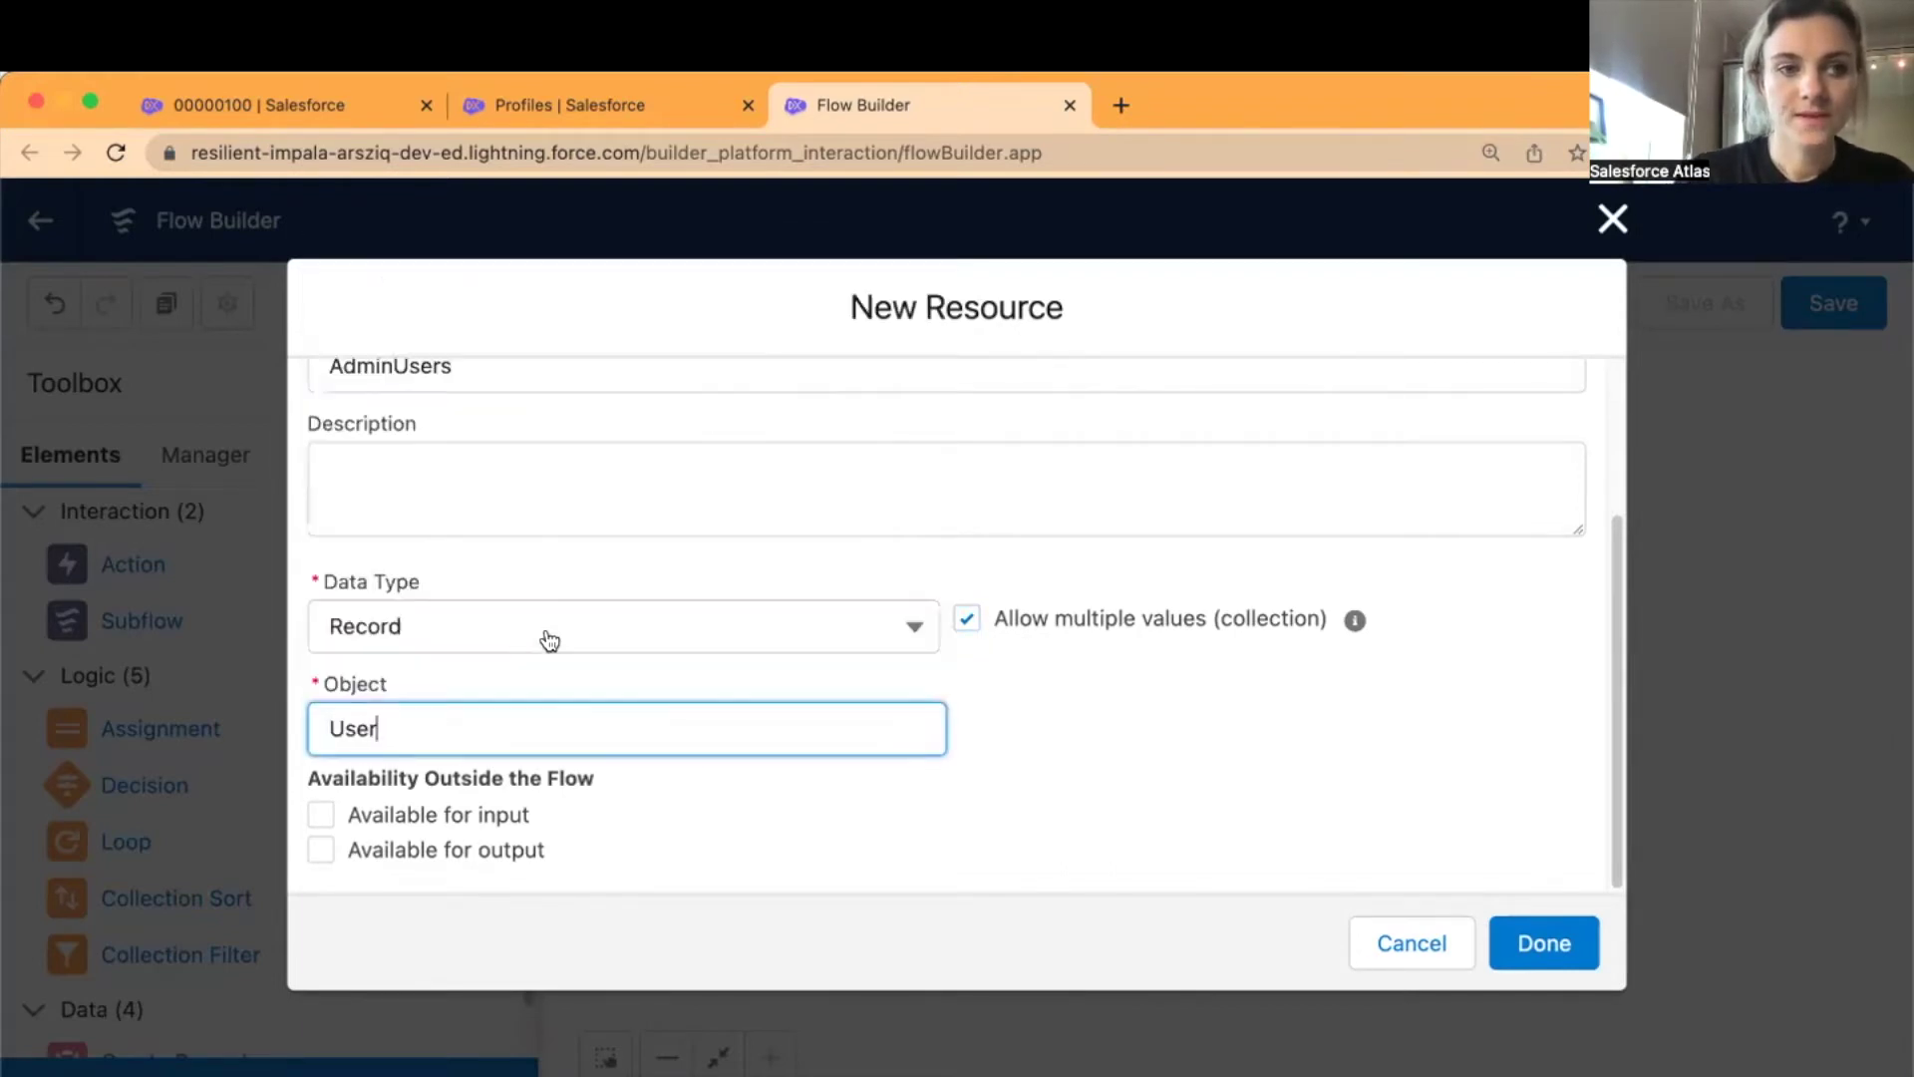
click(1540, 942)
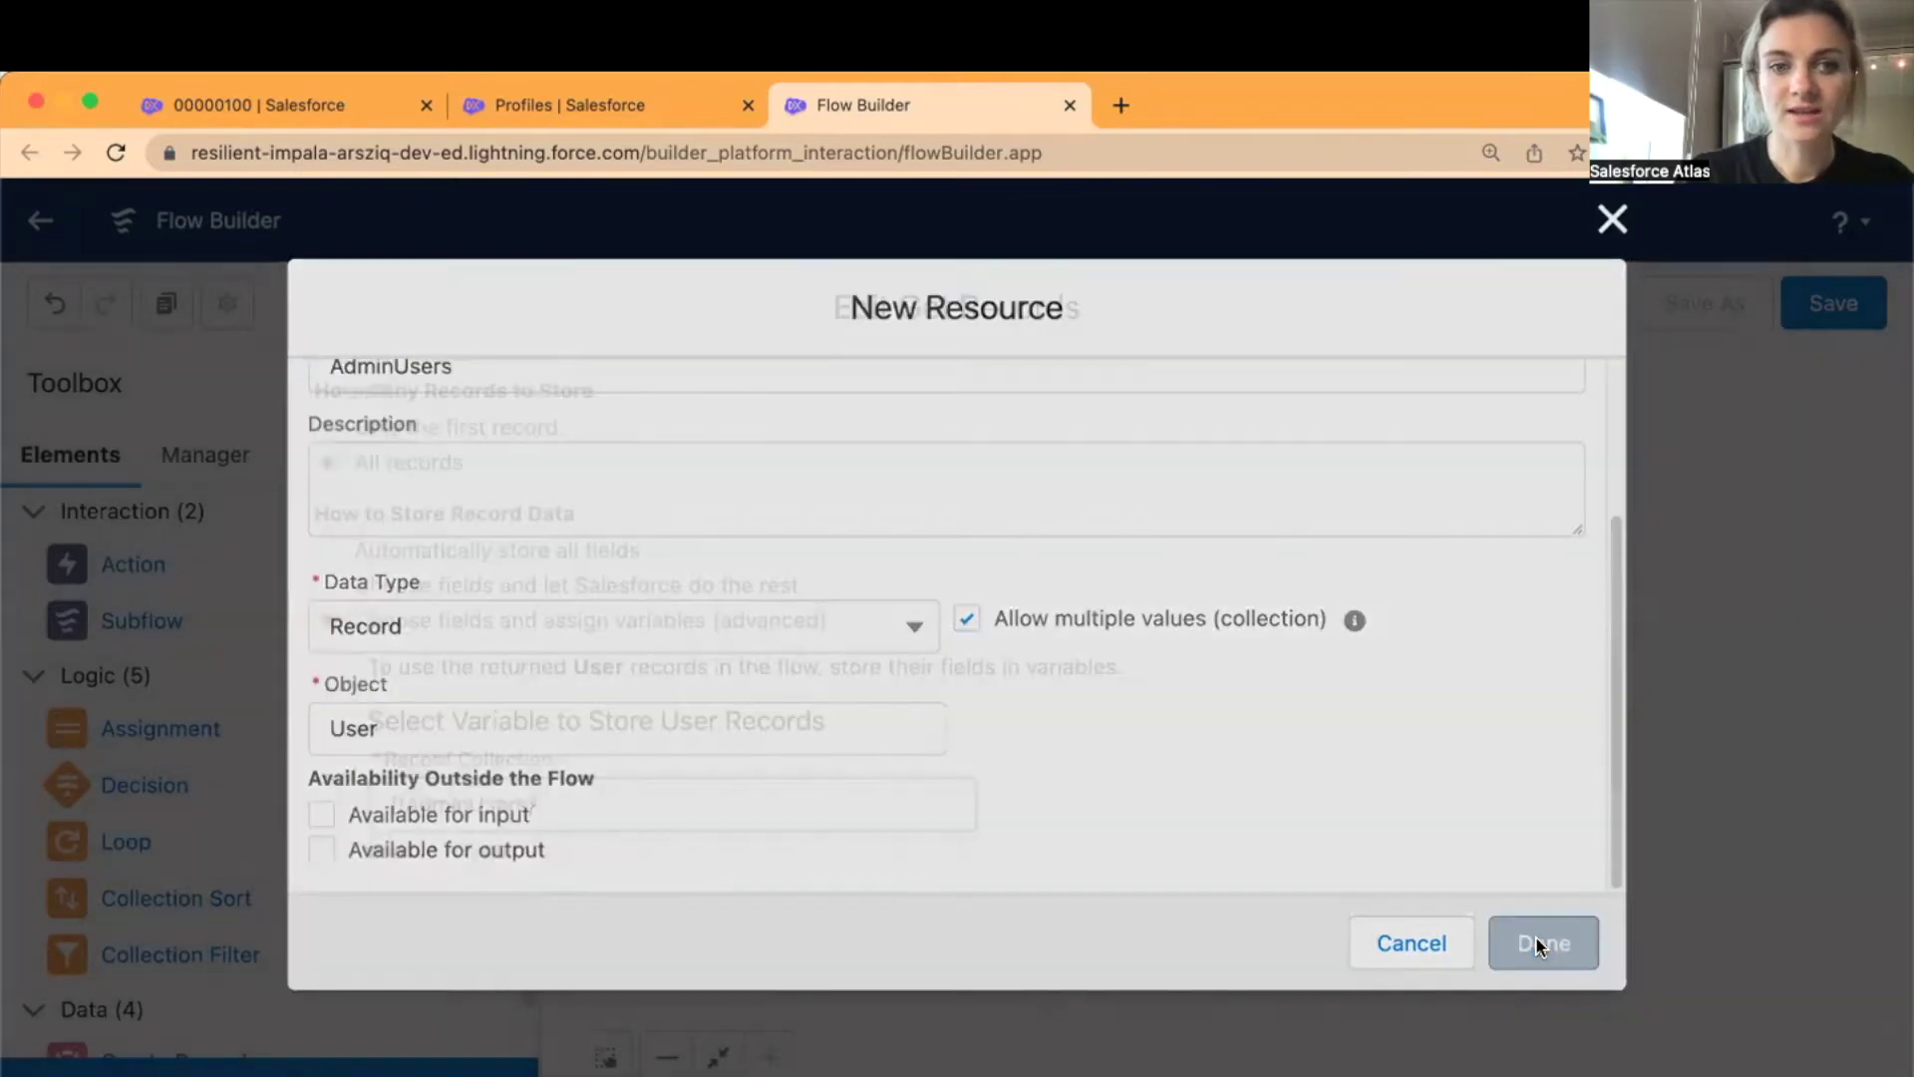
click(1096, 754)
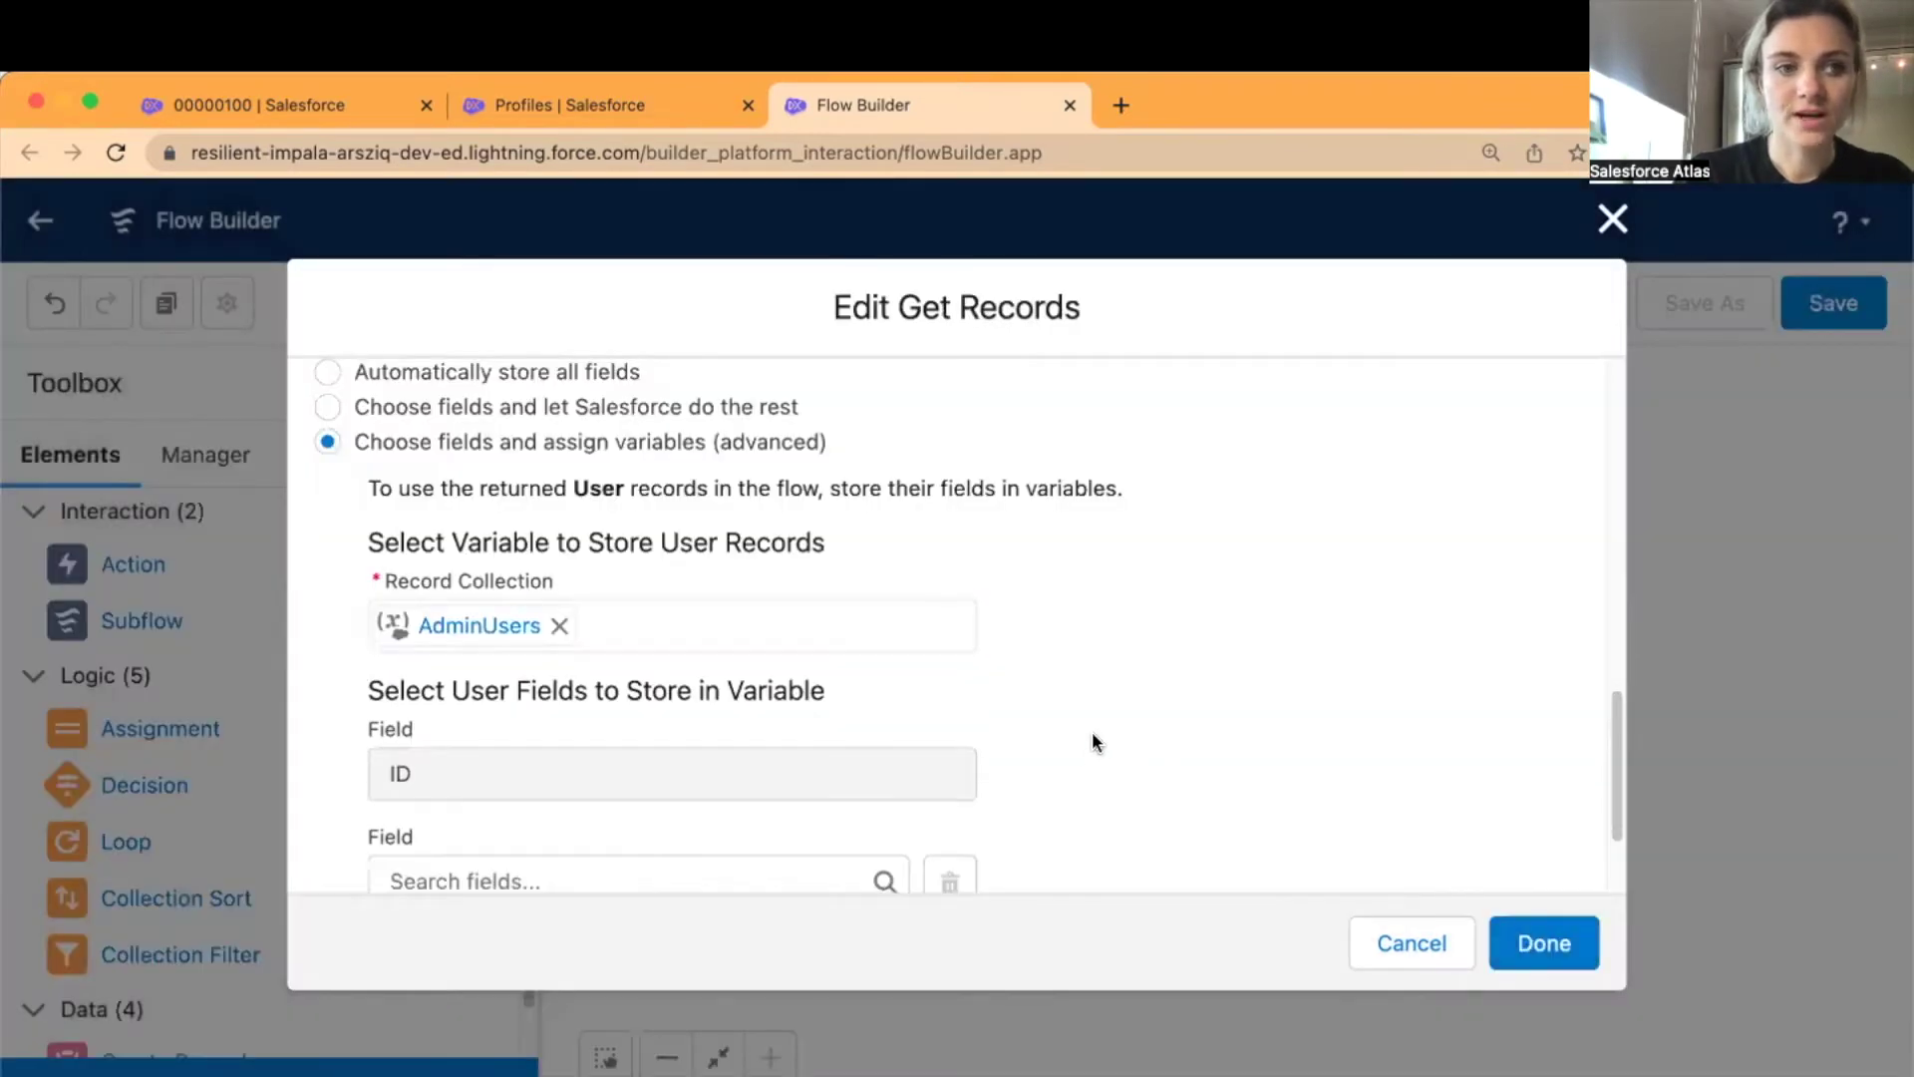
- Select Email as a User field to store in the AdminUsers collection
scroll(333, 691, down, 3)
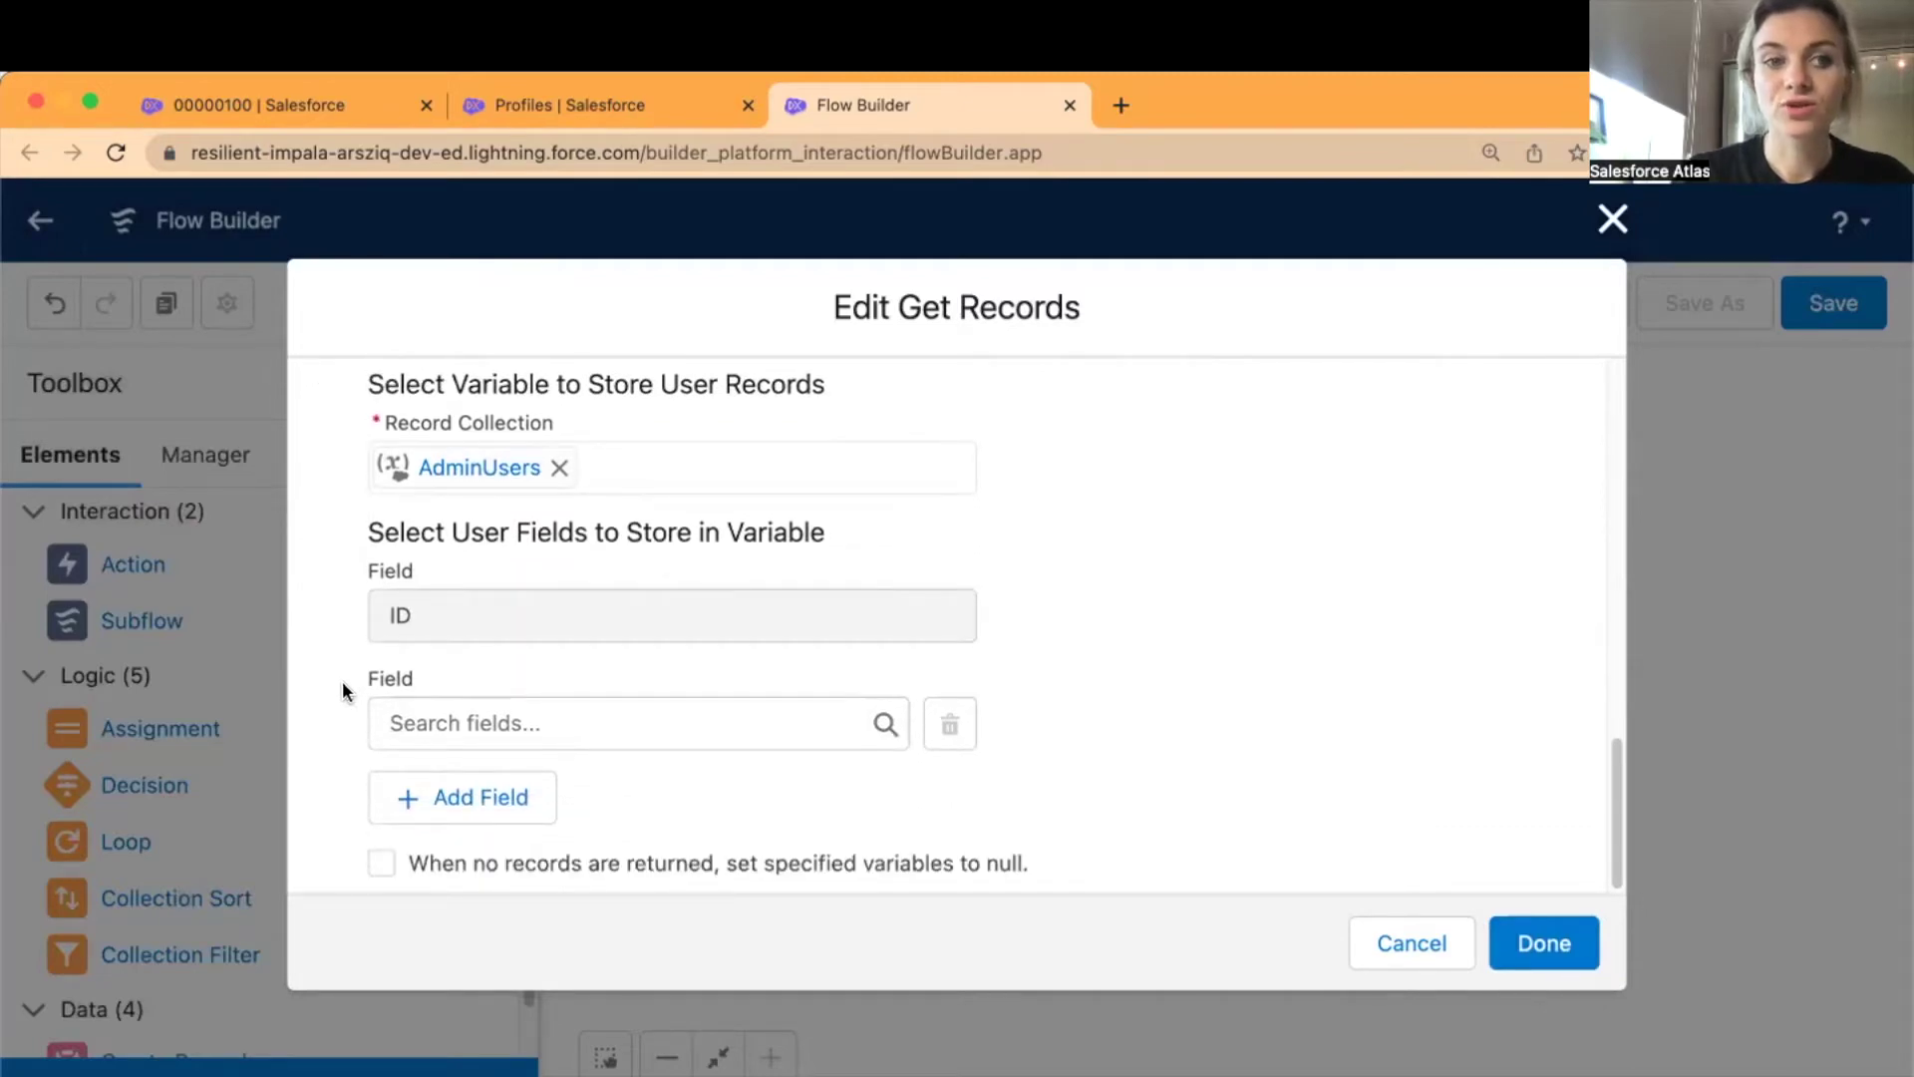
click(542, 724)
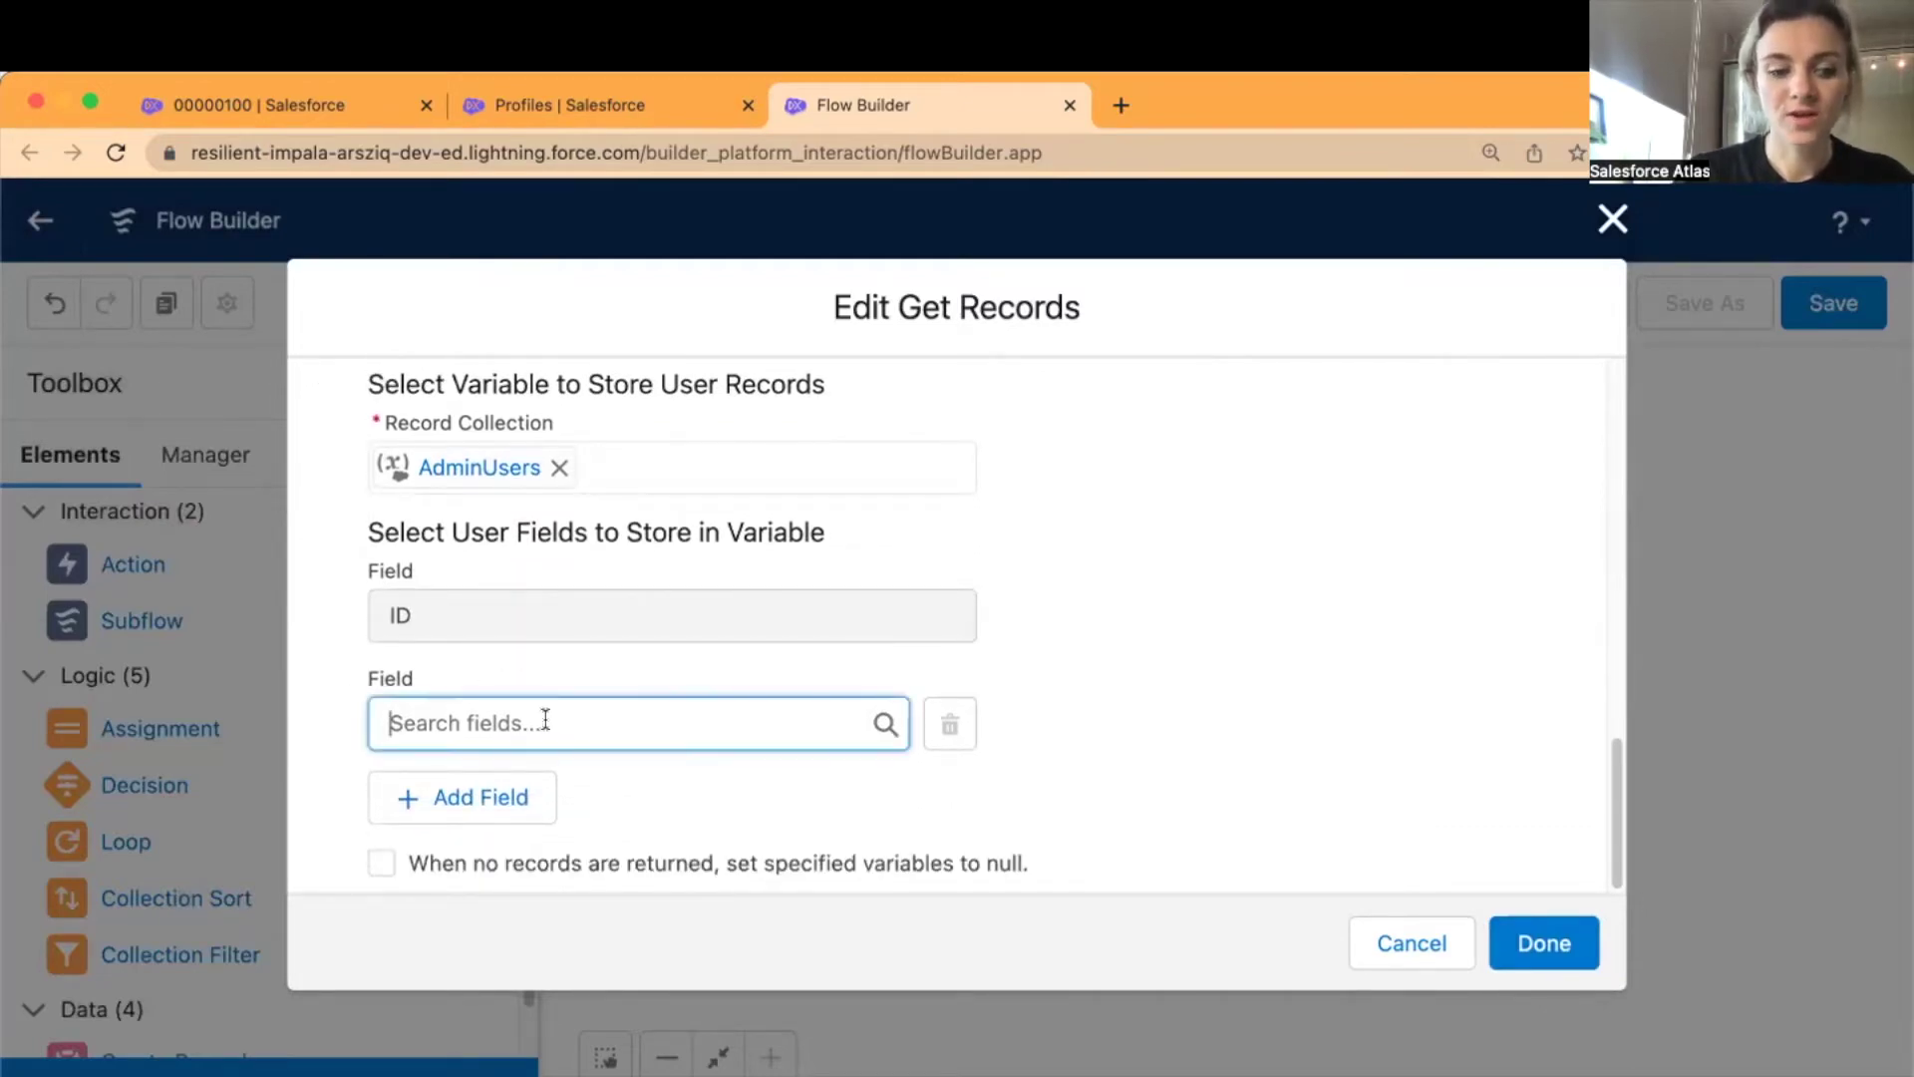
text(email)
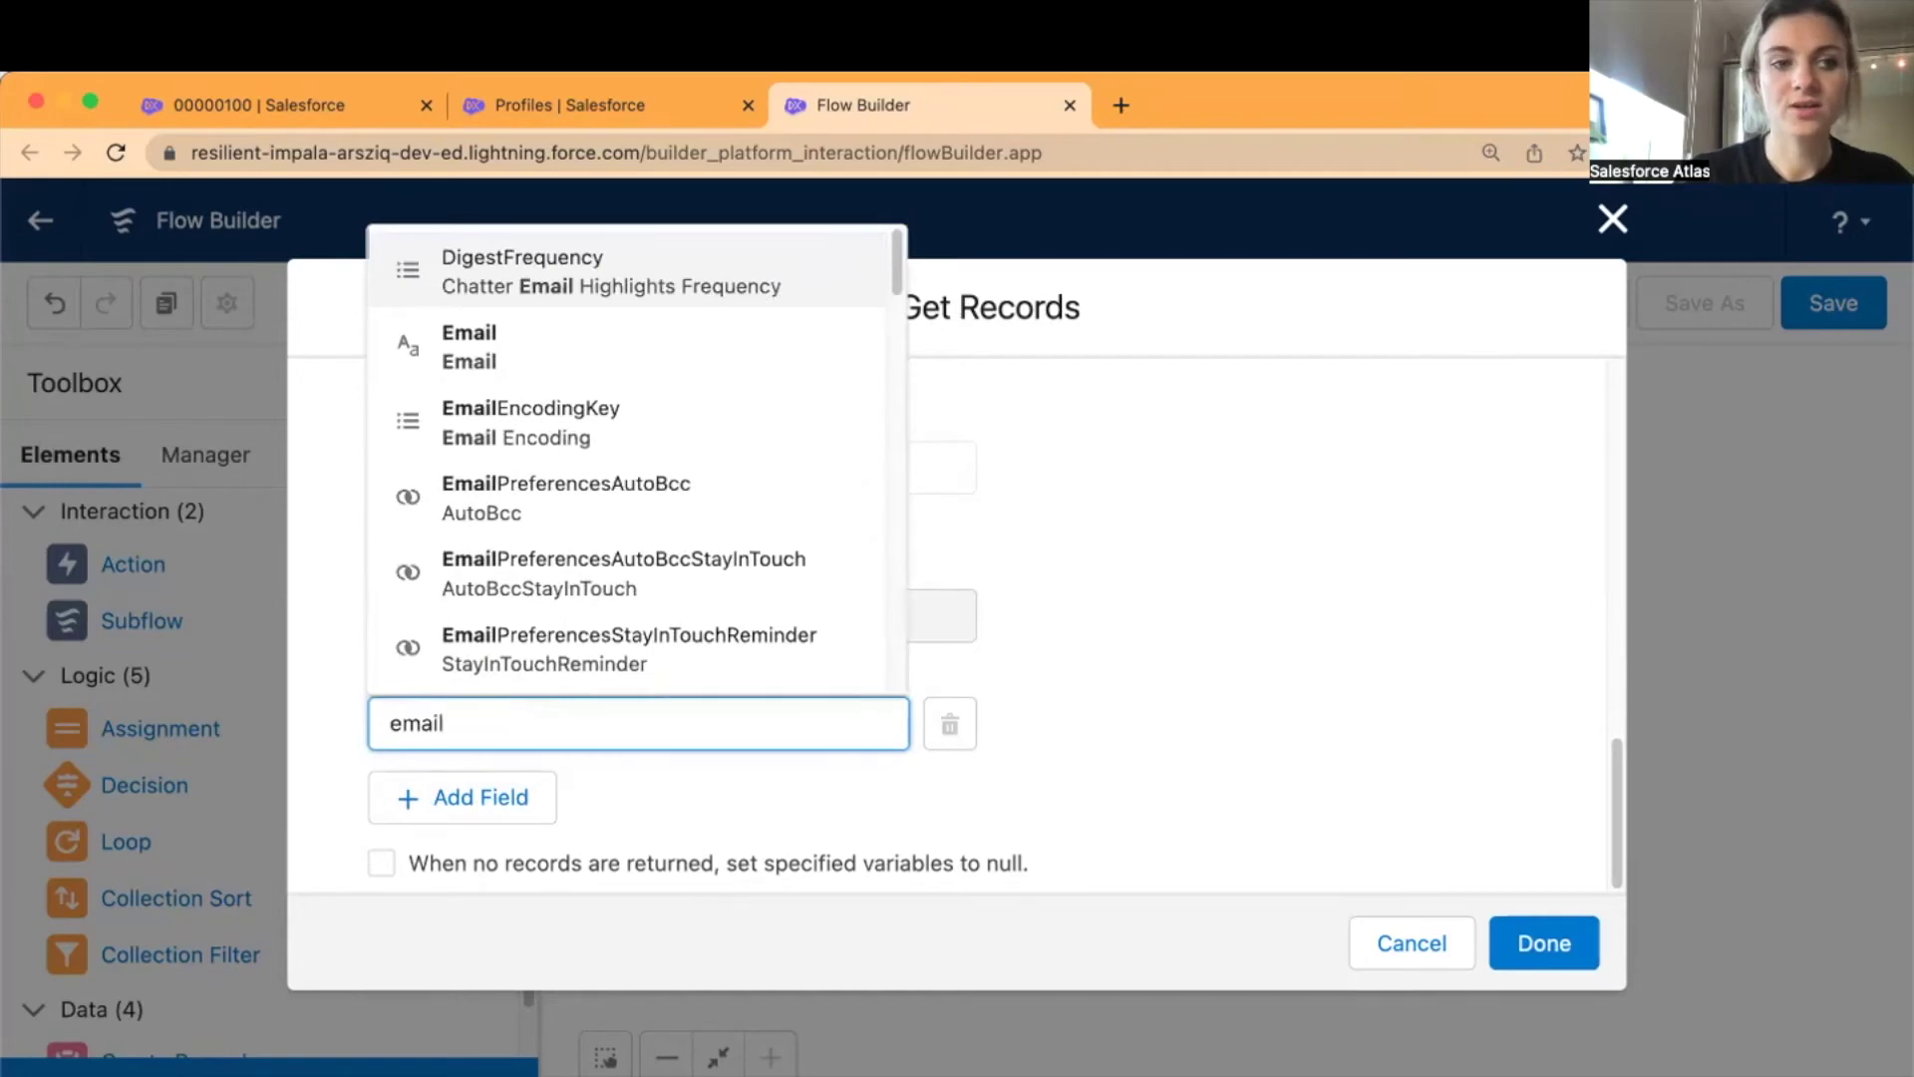
click(518, 349)
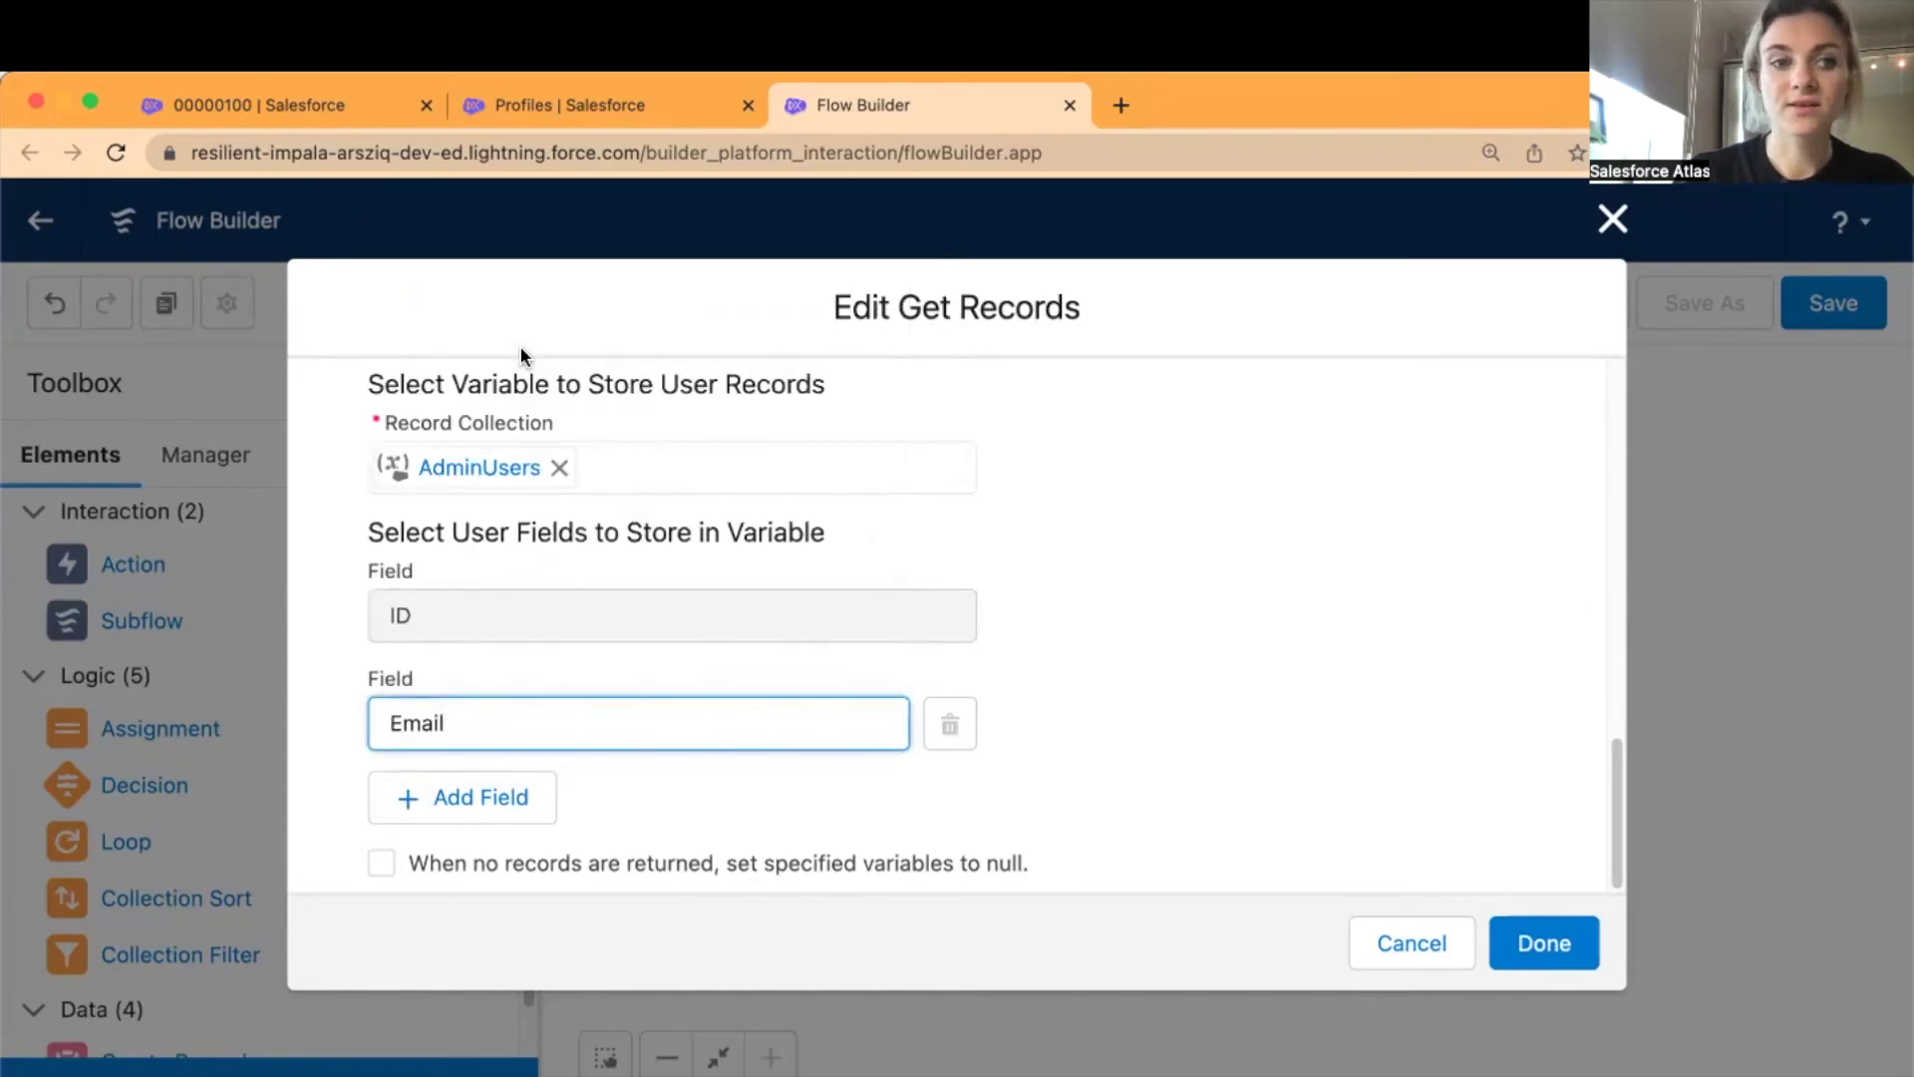
- Add FirstName as another User field to store and finish the Get Records element
click(503, 795)
scroll(504, 793, down, 2)
click(508, 721)
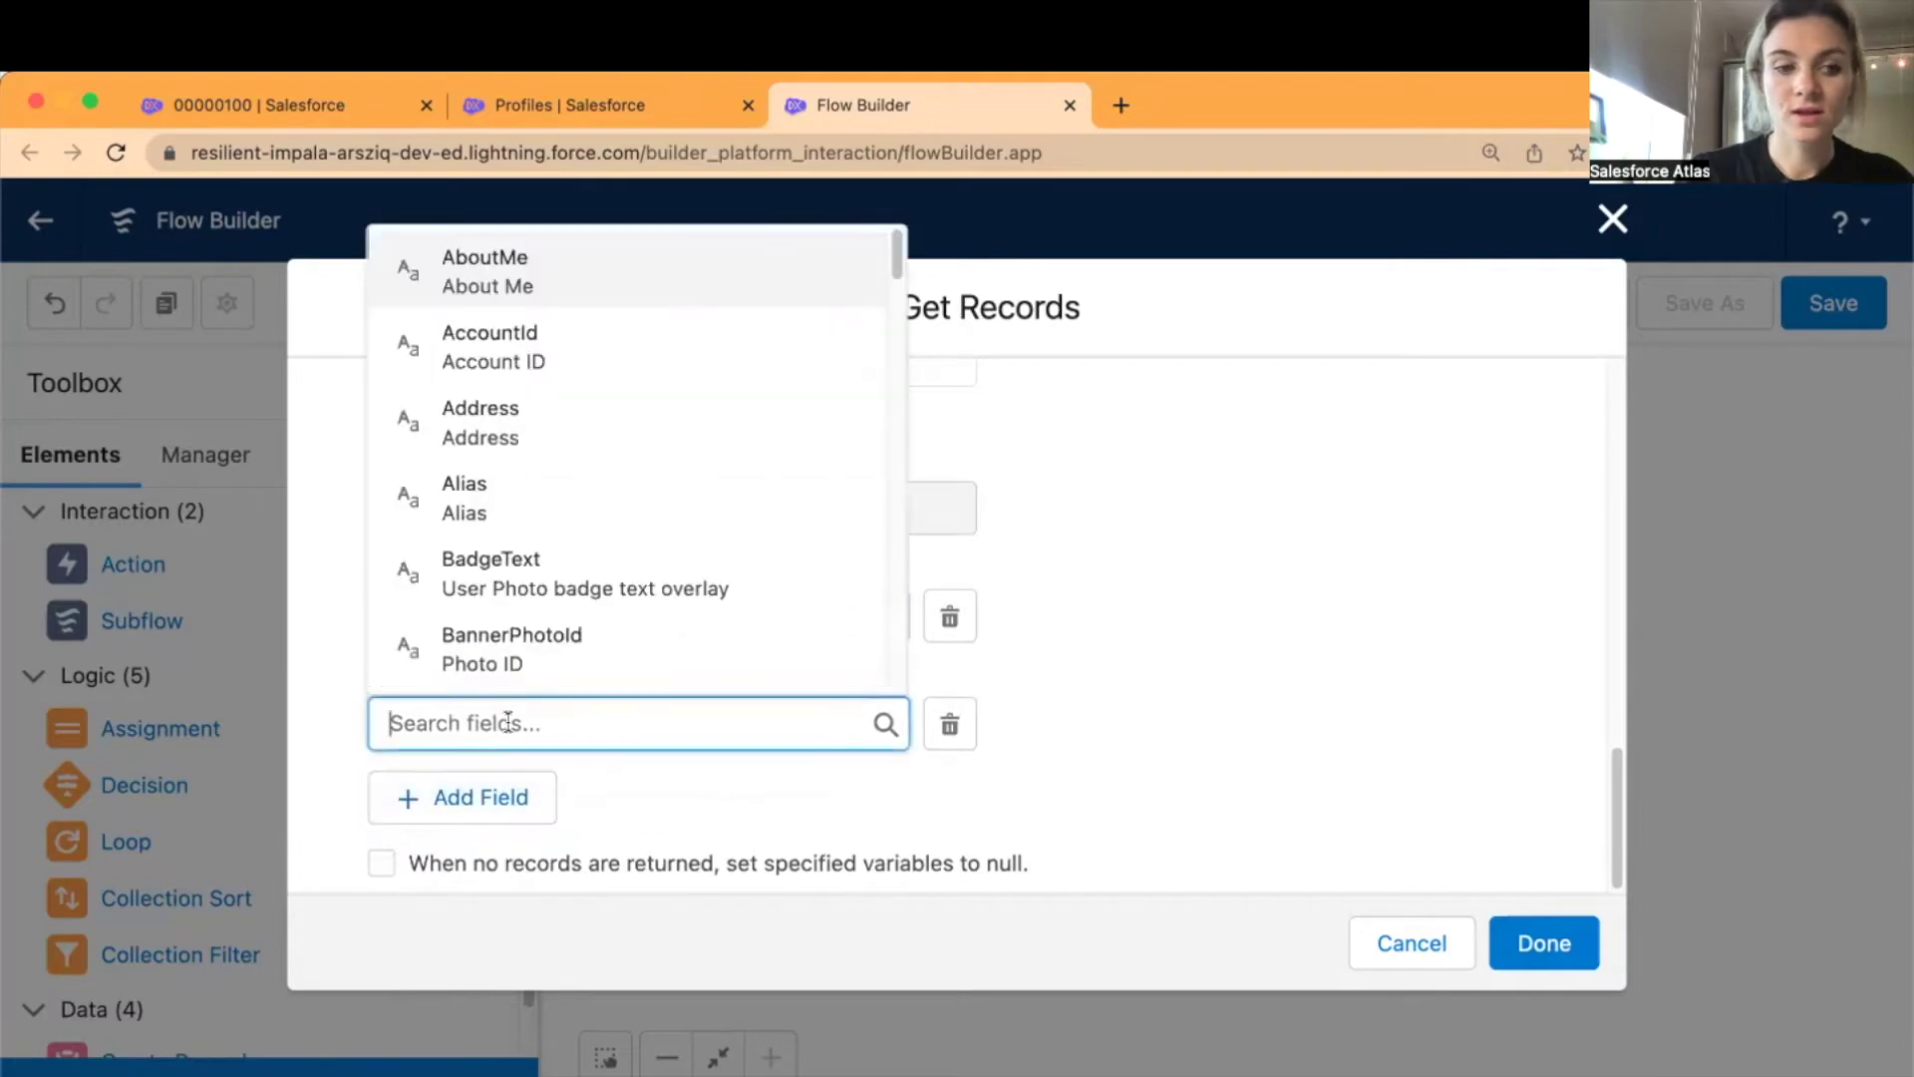
text(name)
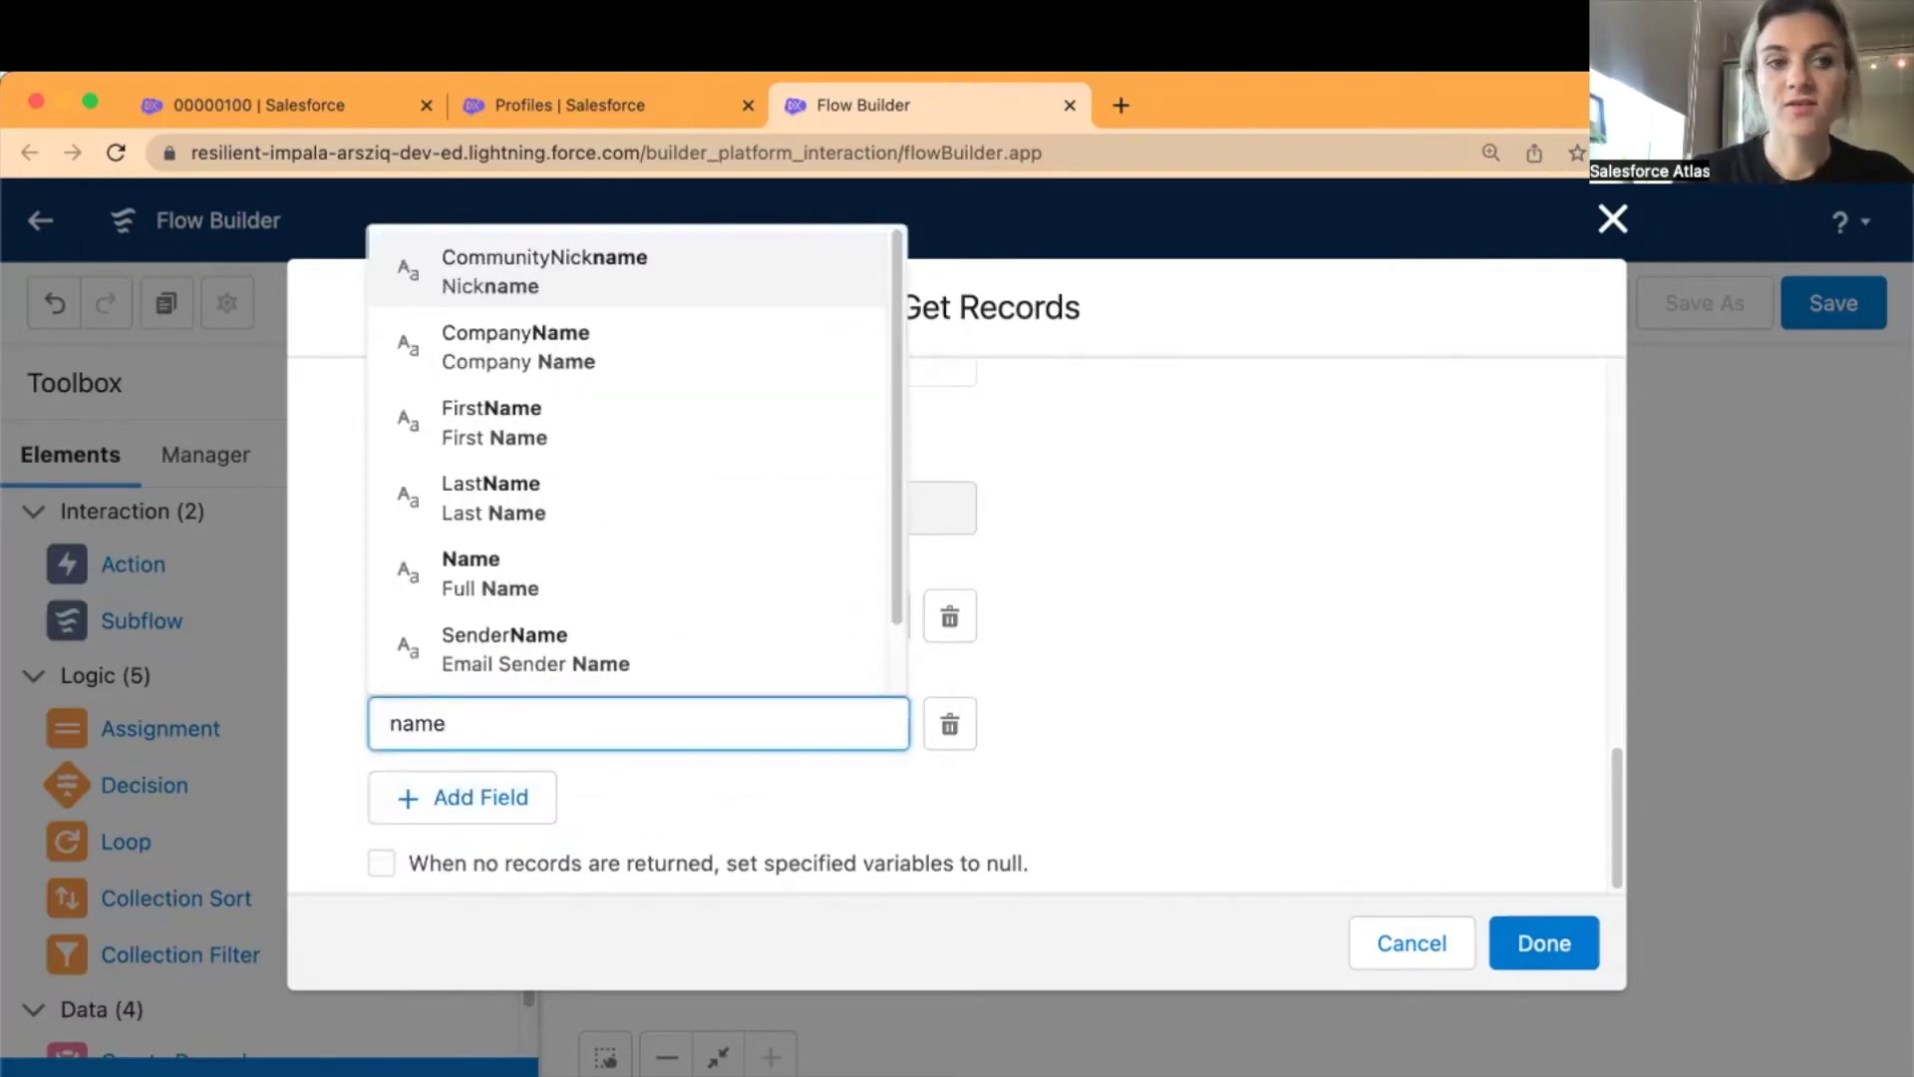
click(586, 427)
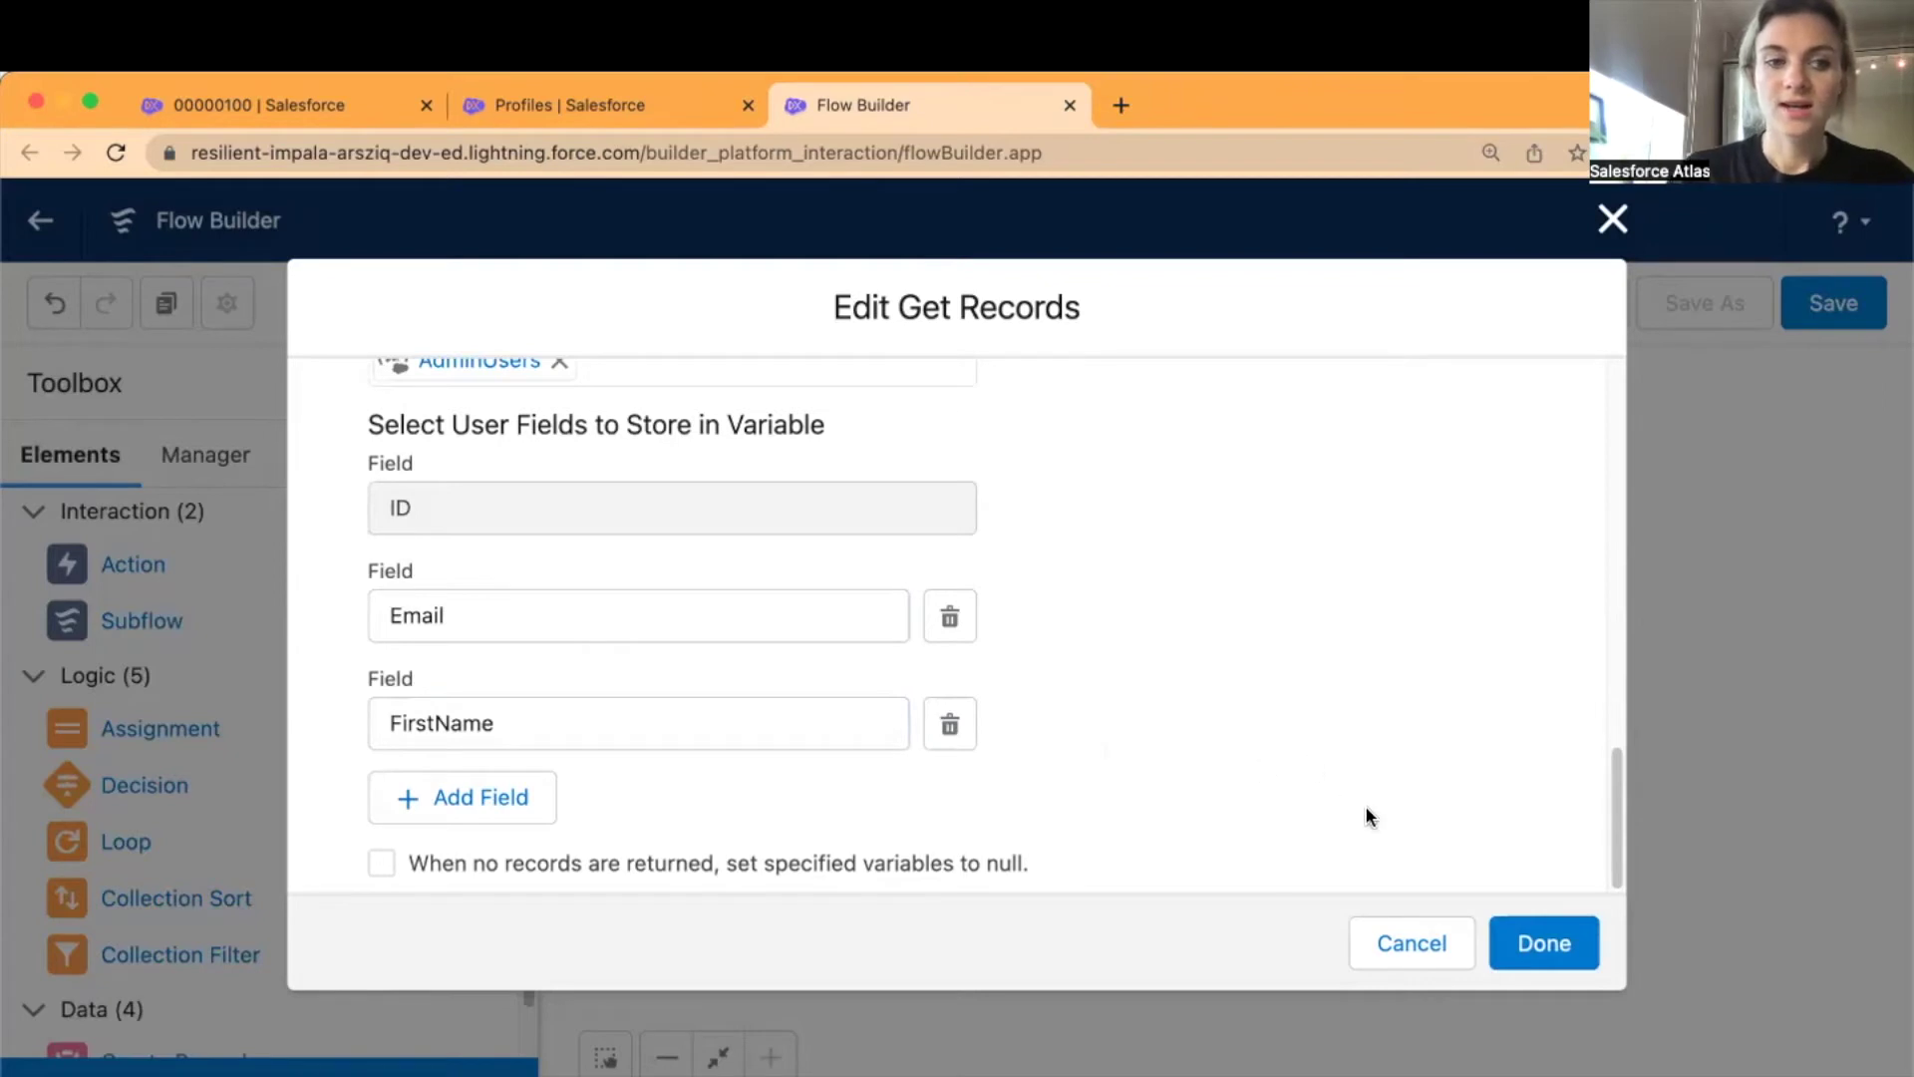
click(1540, 941)
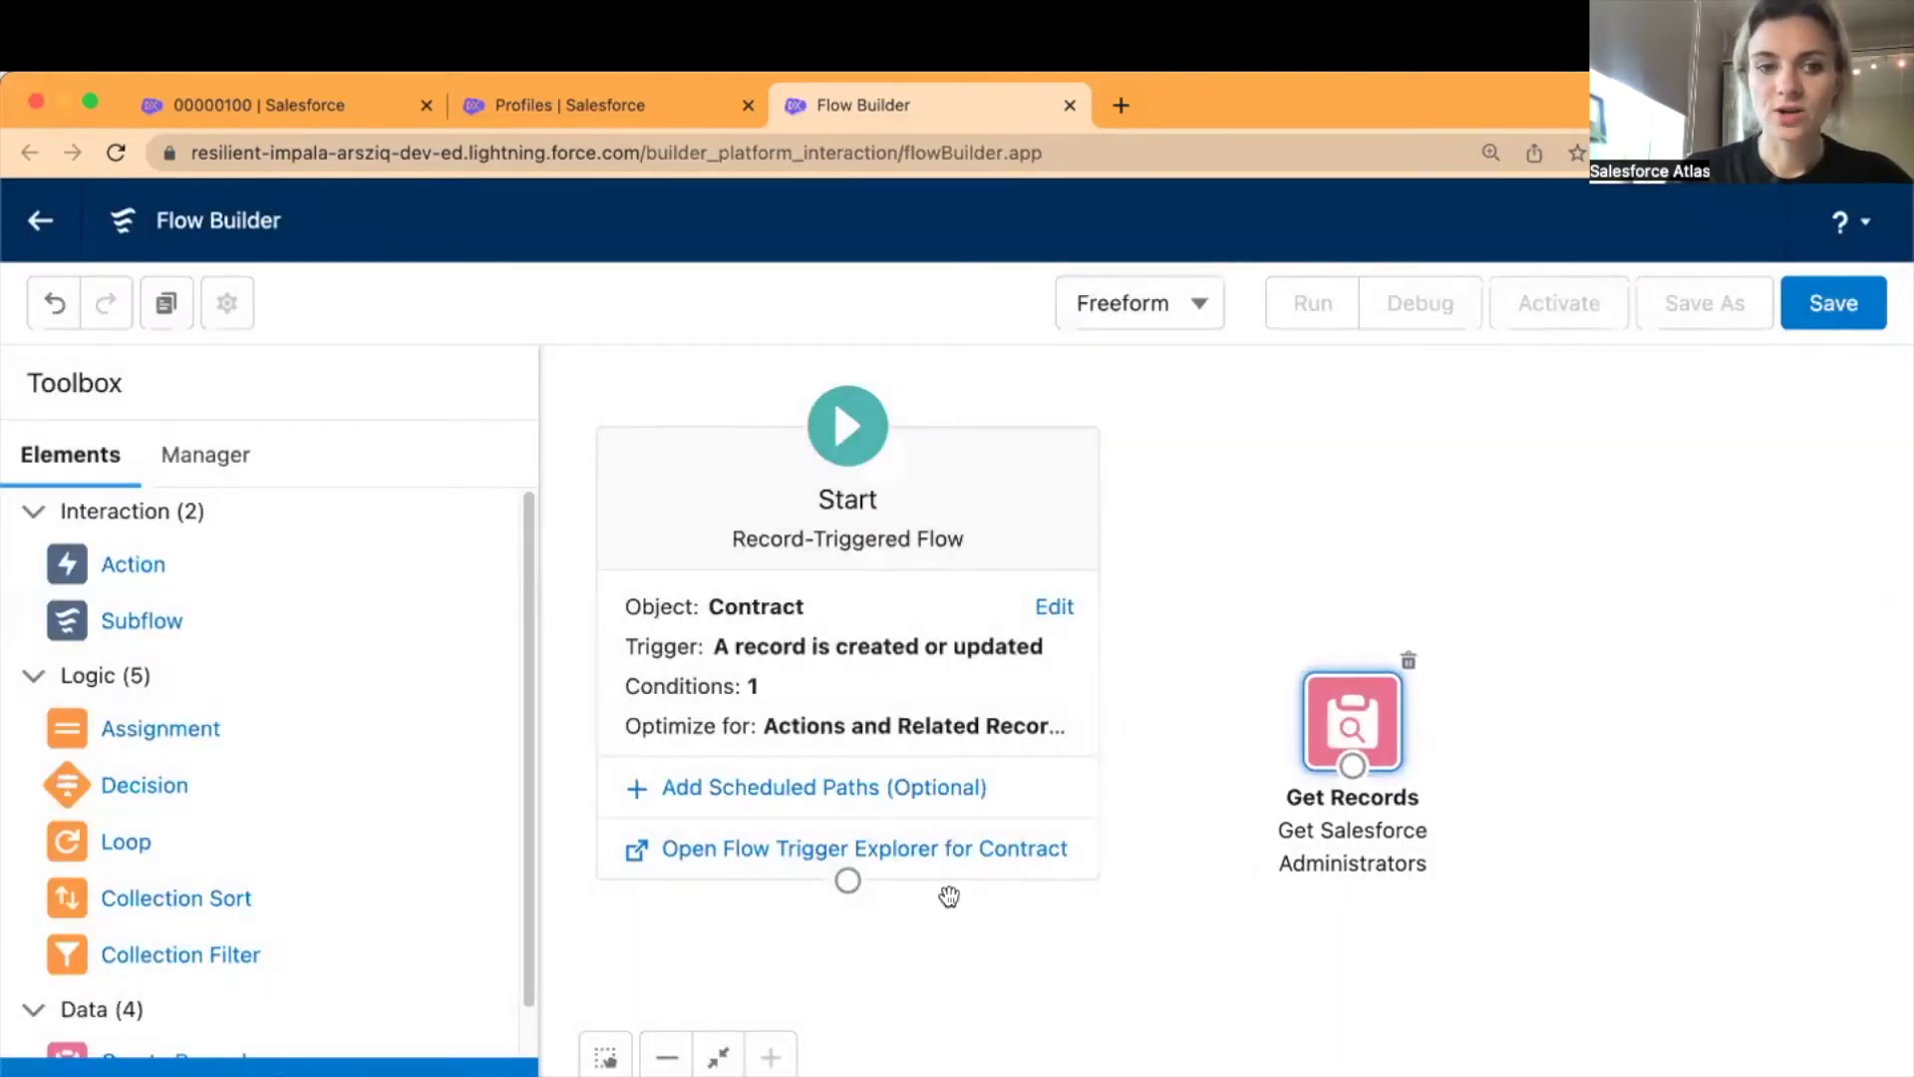
- Connect the Start element to the Get Salesforce Administrators element and move that element slightly lower on the canvas
mouse_move(847, 880)
mouse_down()
mouse_move(962, 877)
mouse_move(1352, 766)
mouse_up()
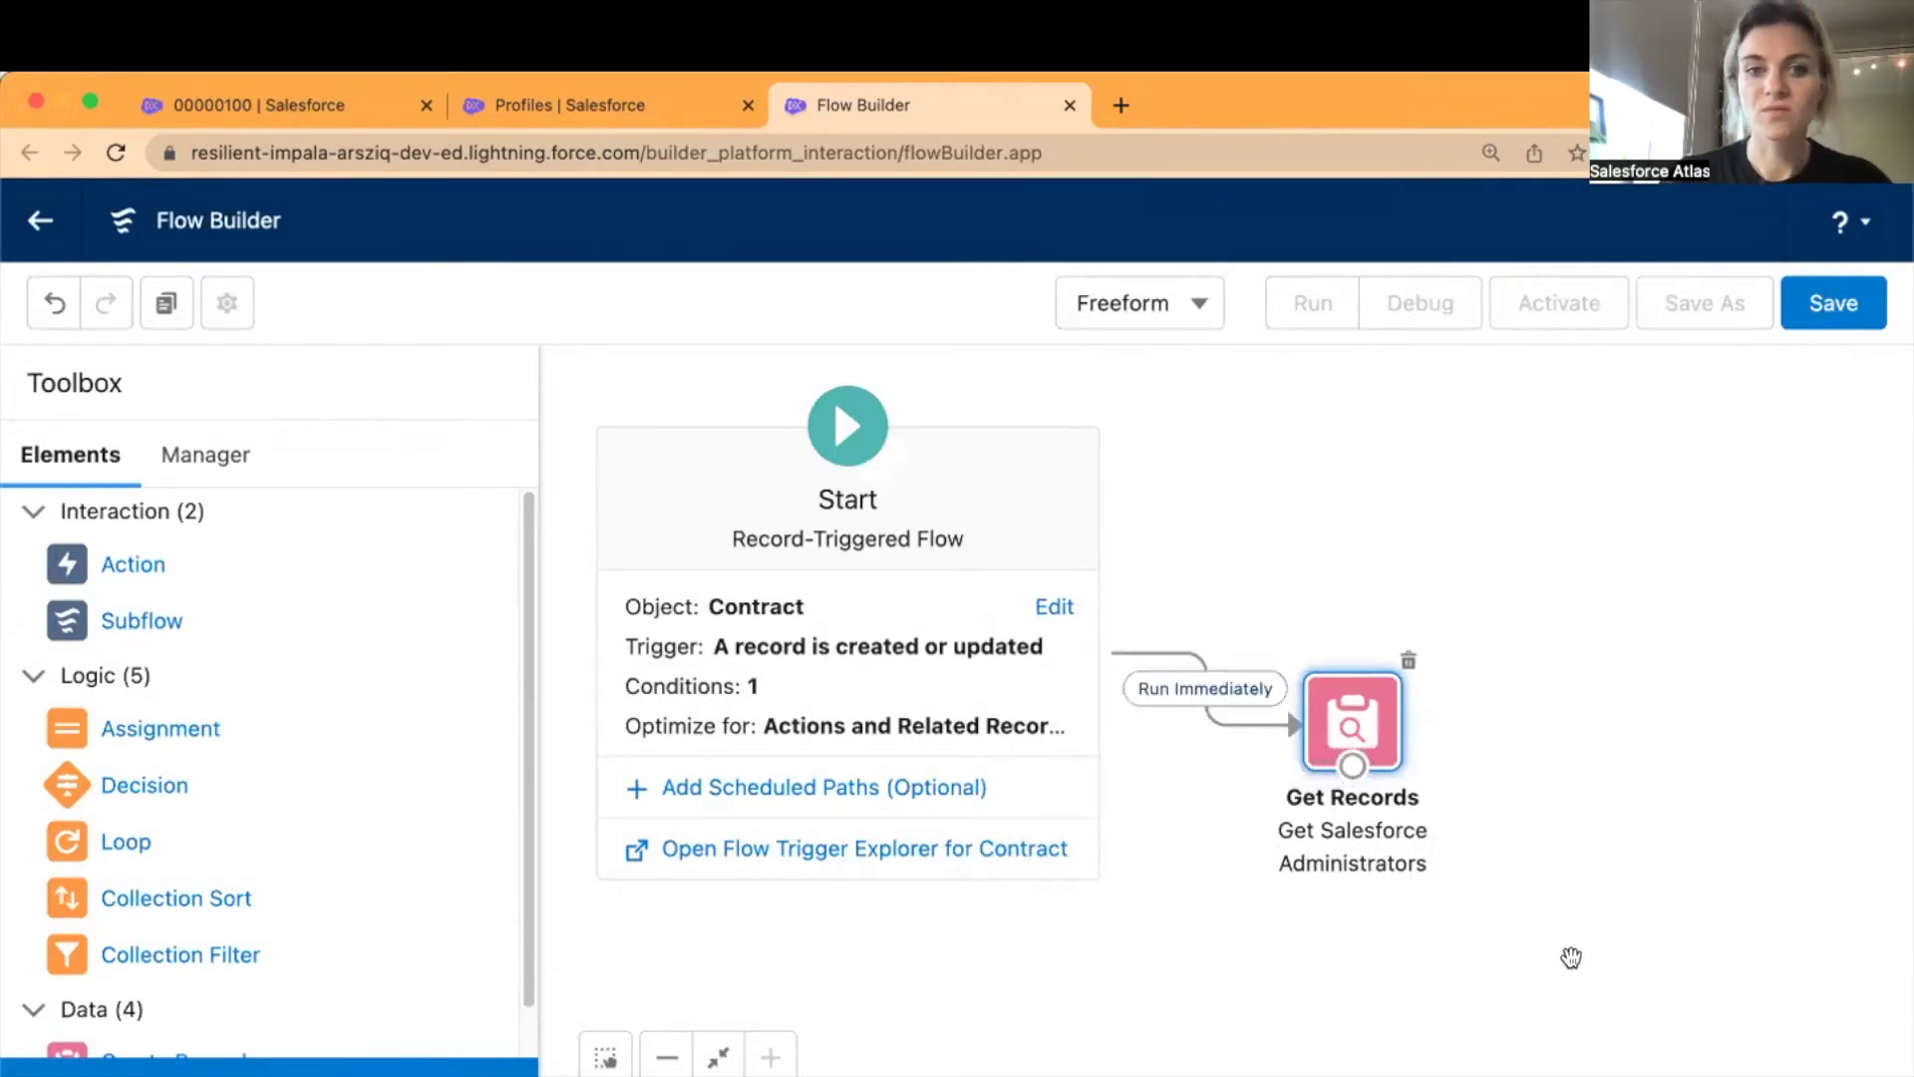
drag(1370, 740, 1384, 787)
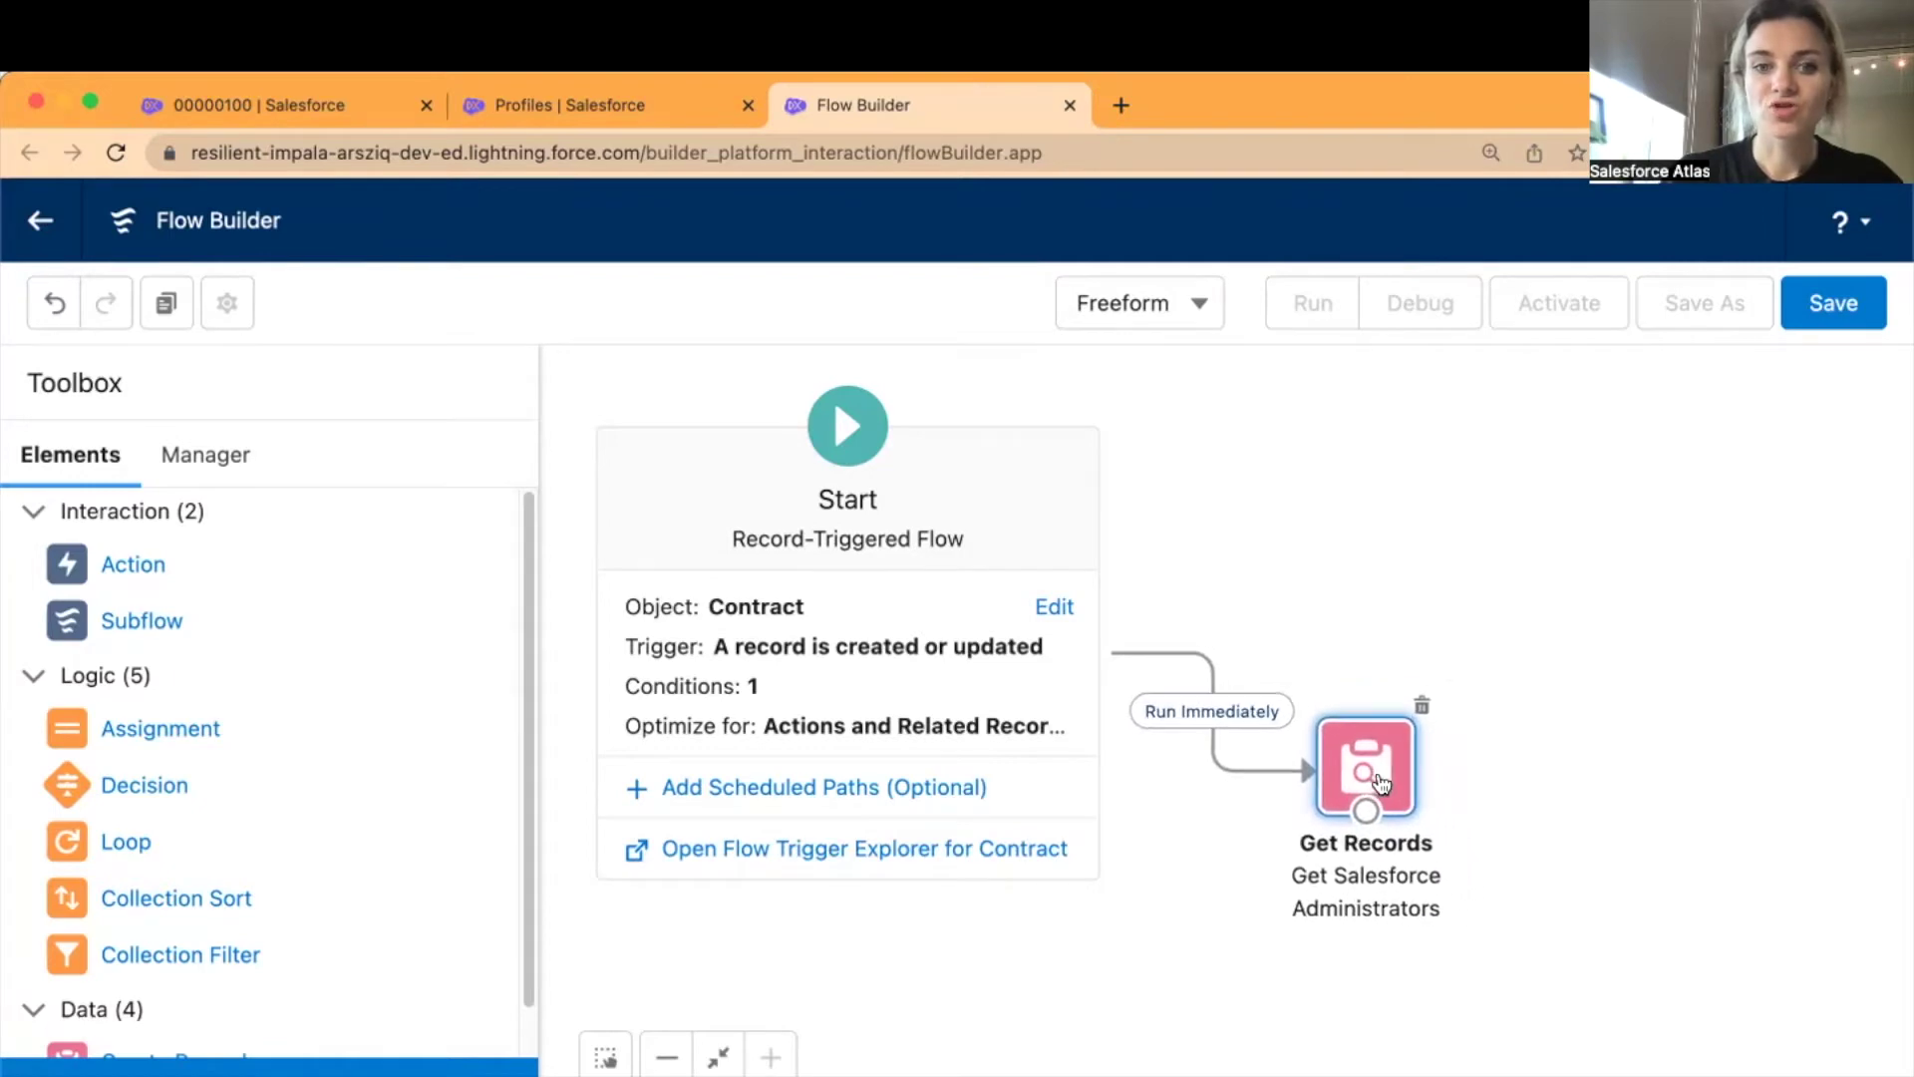
click(1459, 802)
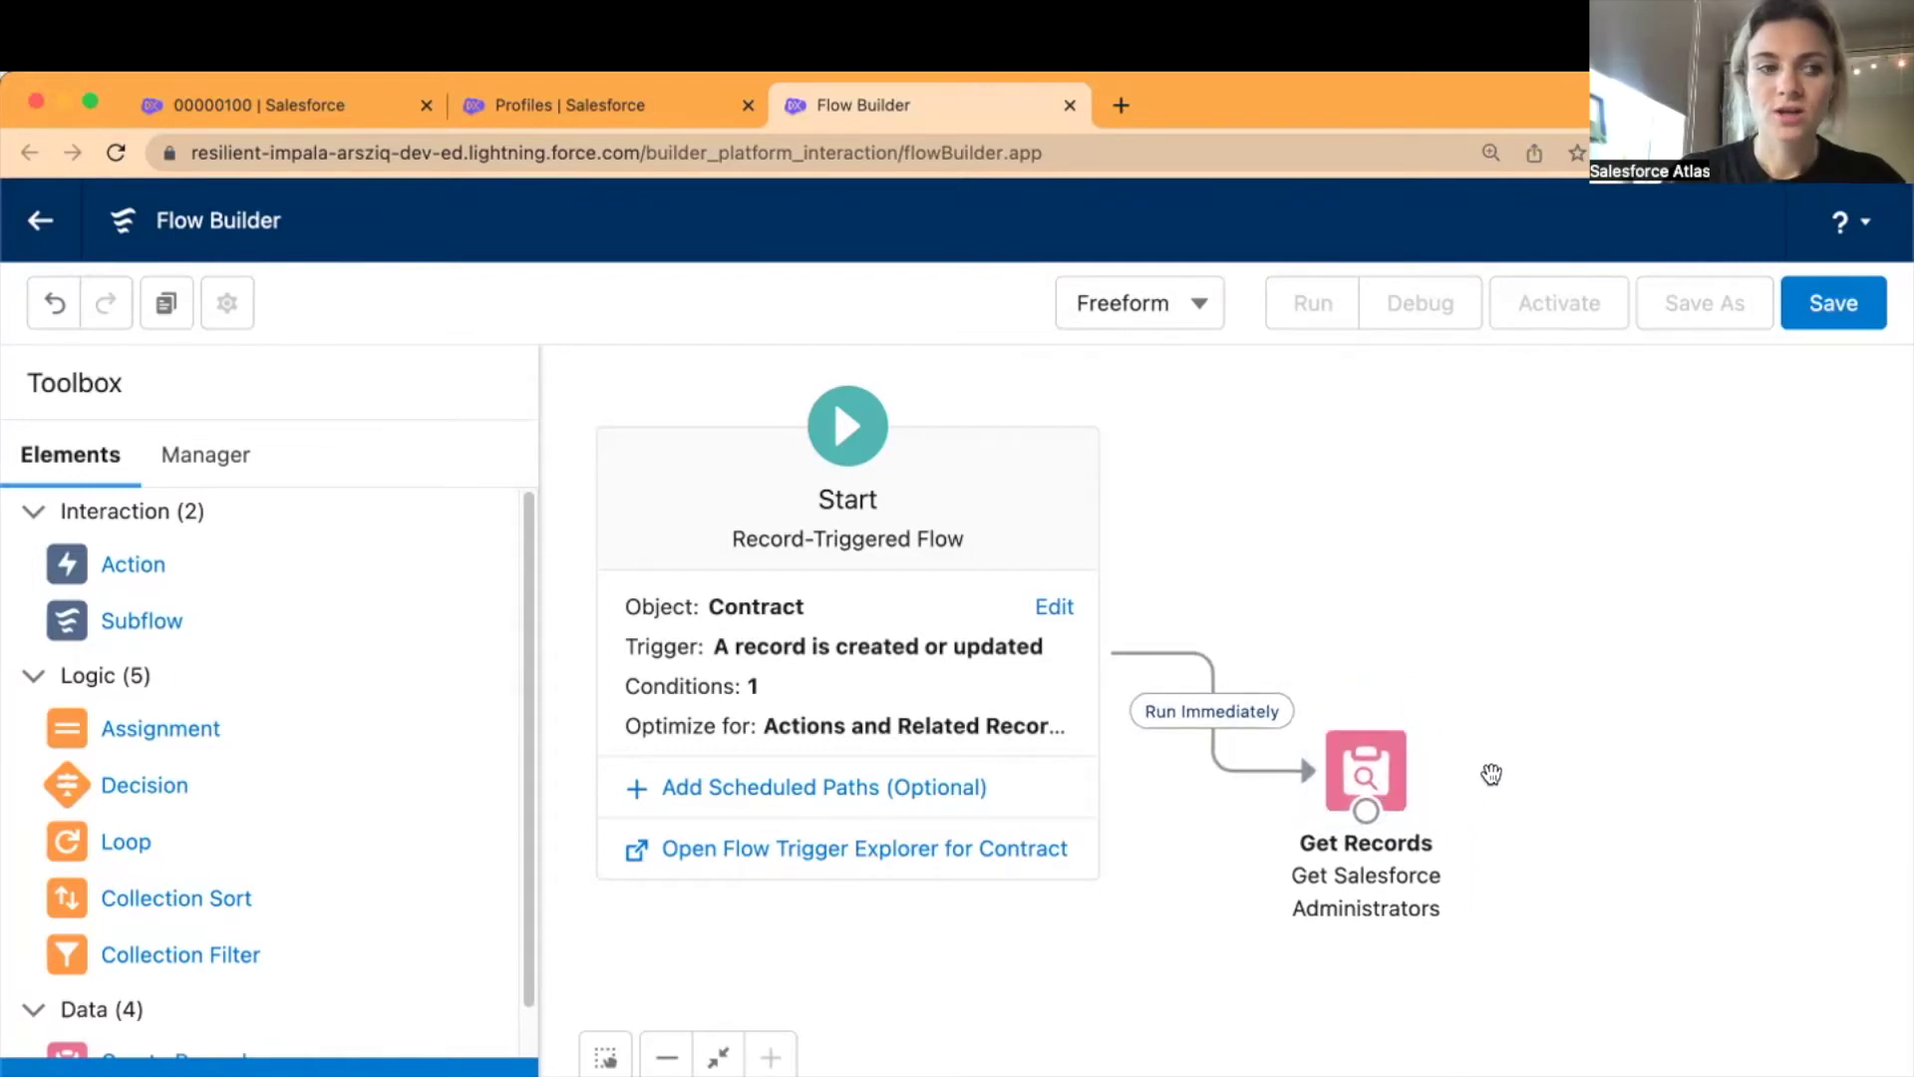
- Add a Loop element to the canvas and label it Find Each User
drag(120, 846, 1562, 583)
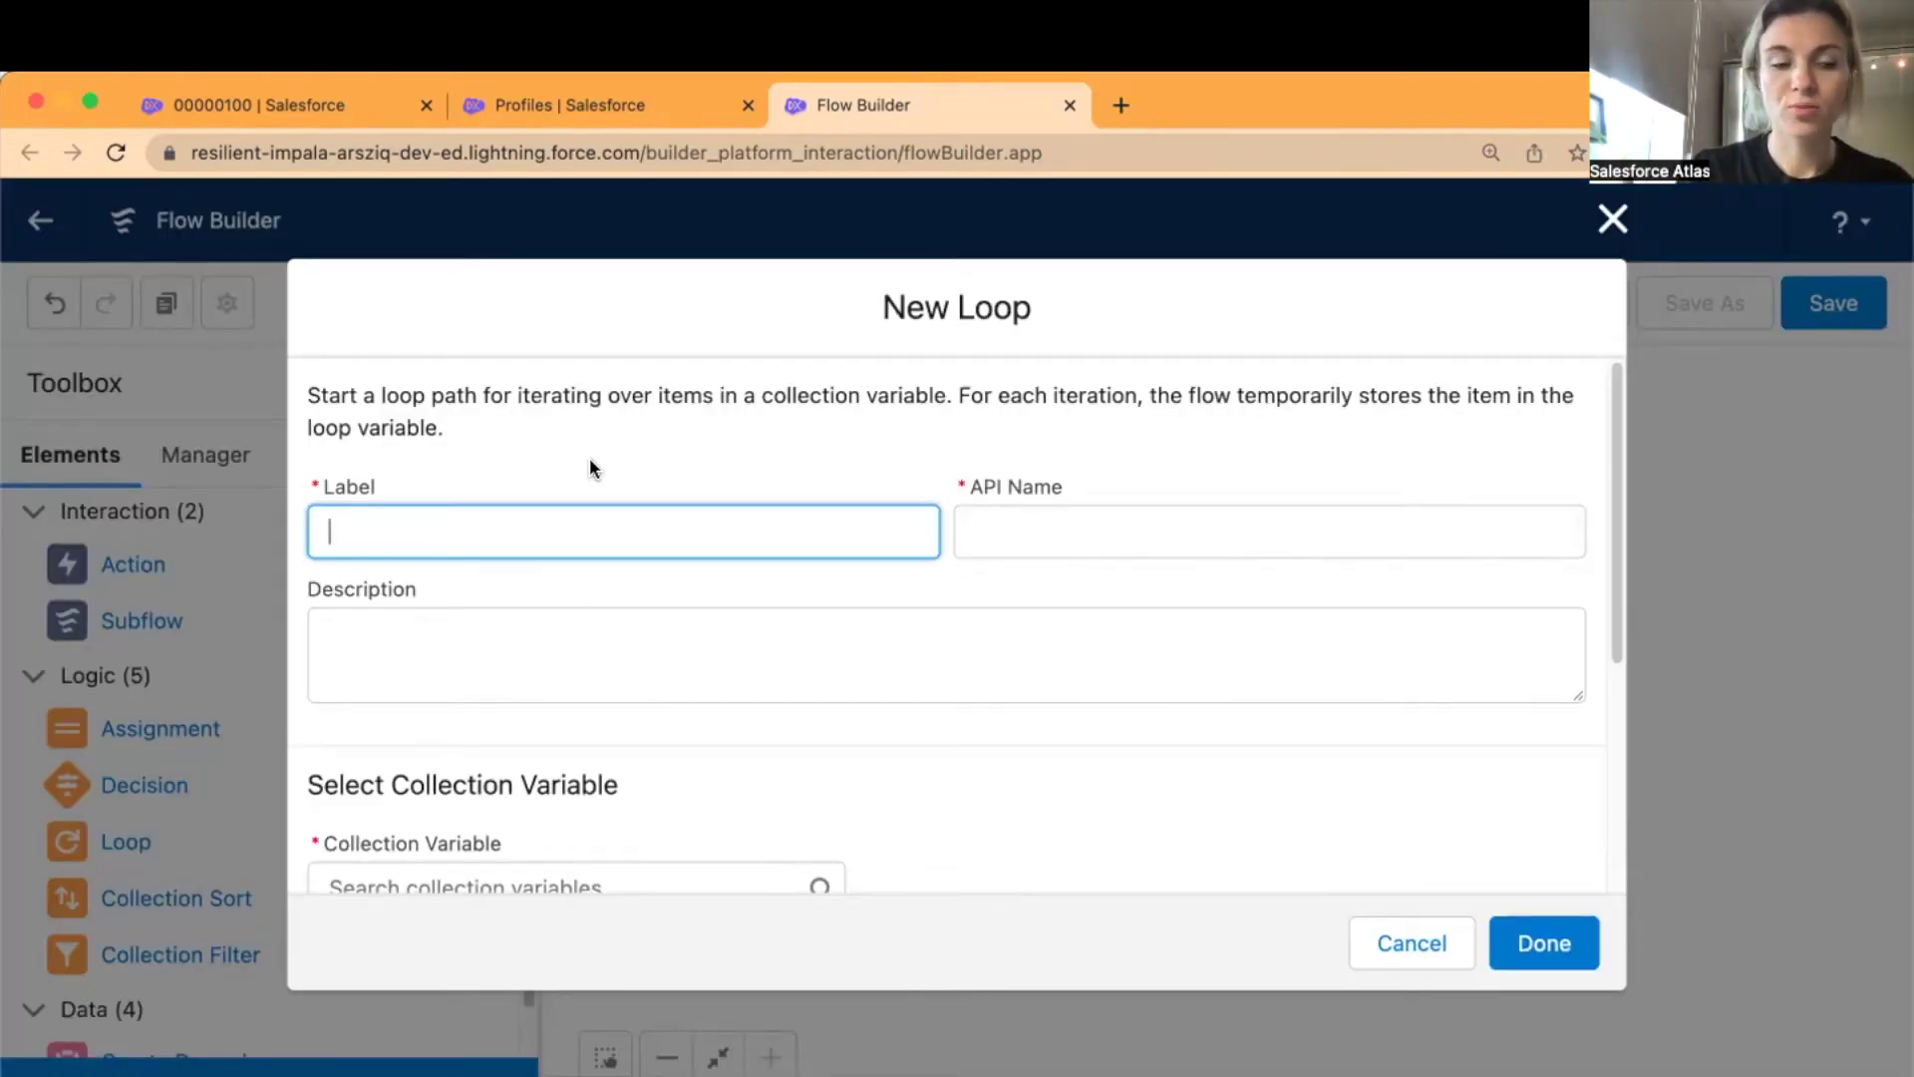
text(Find Each User)
key(Tab)
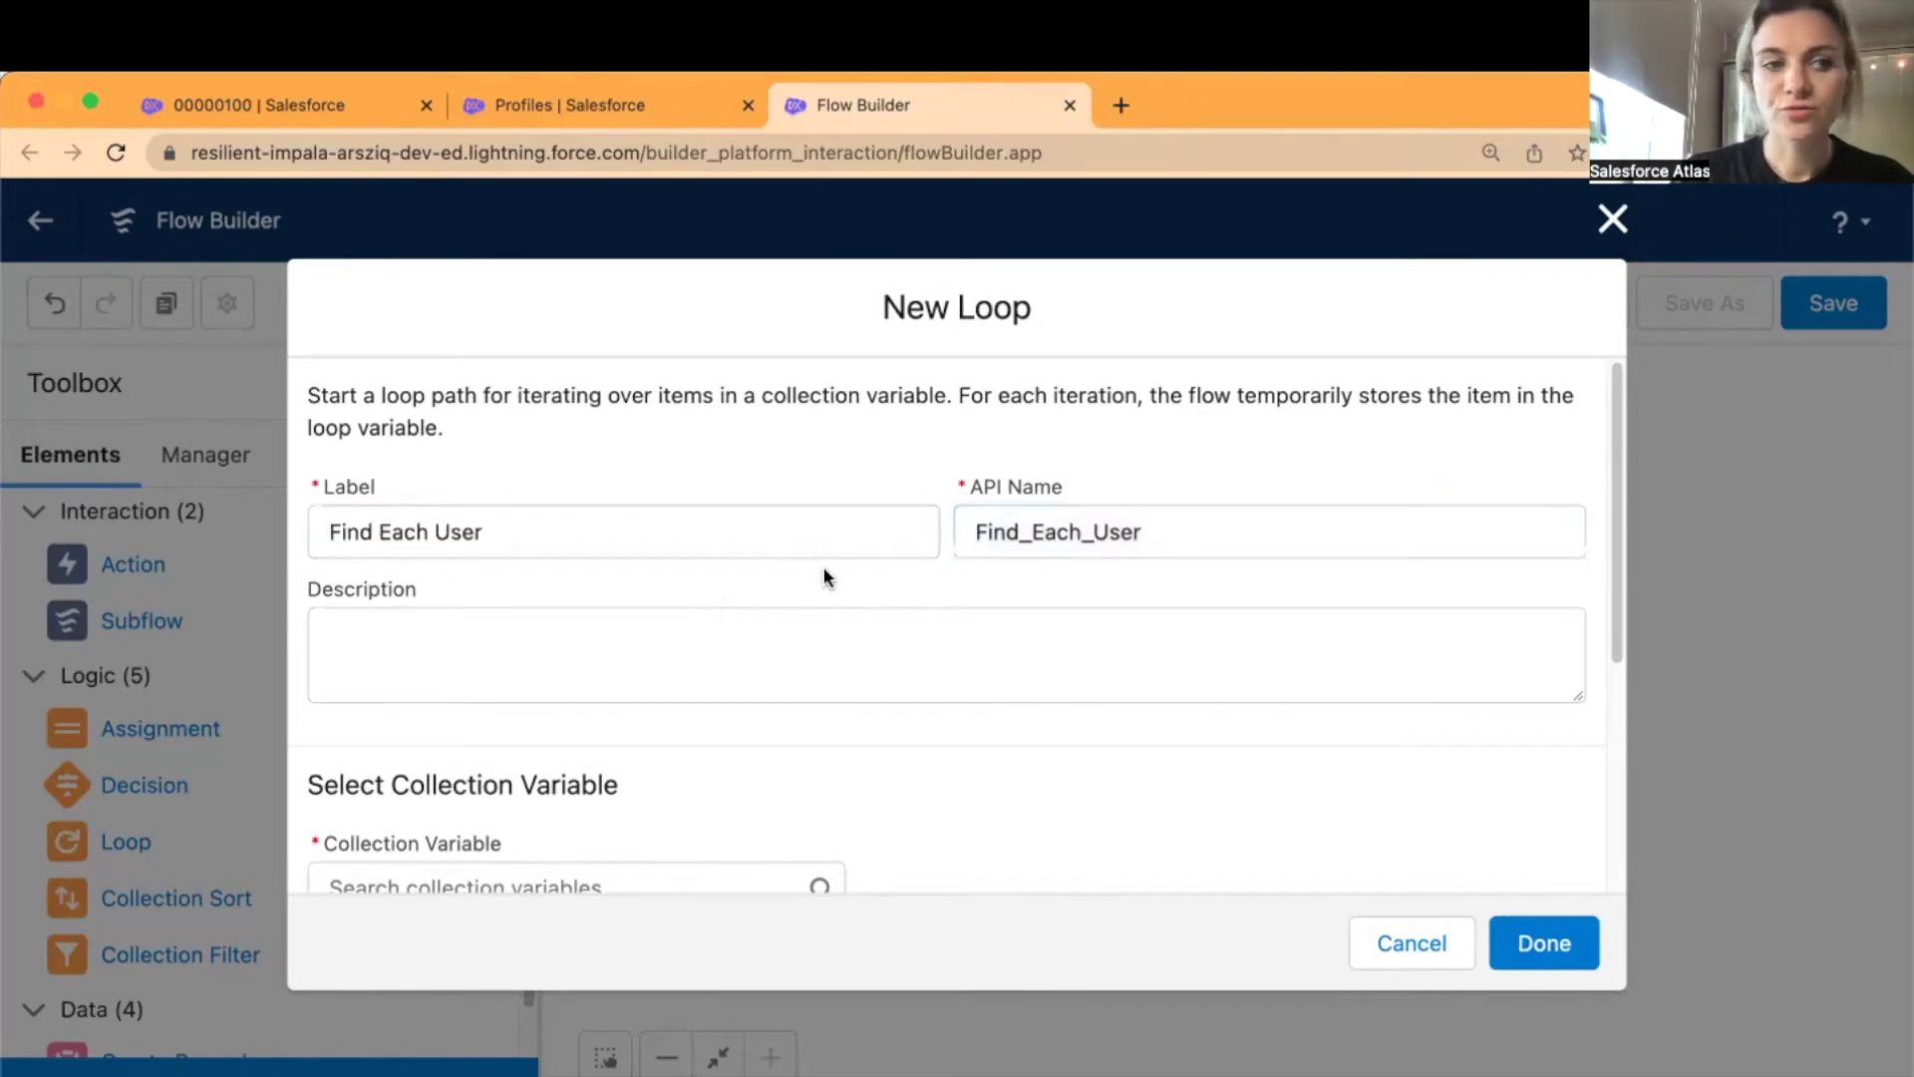
- Set the loop's collection variable to AdminUsers and finish the Loop element
scroll(792, 678, down, 5)
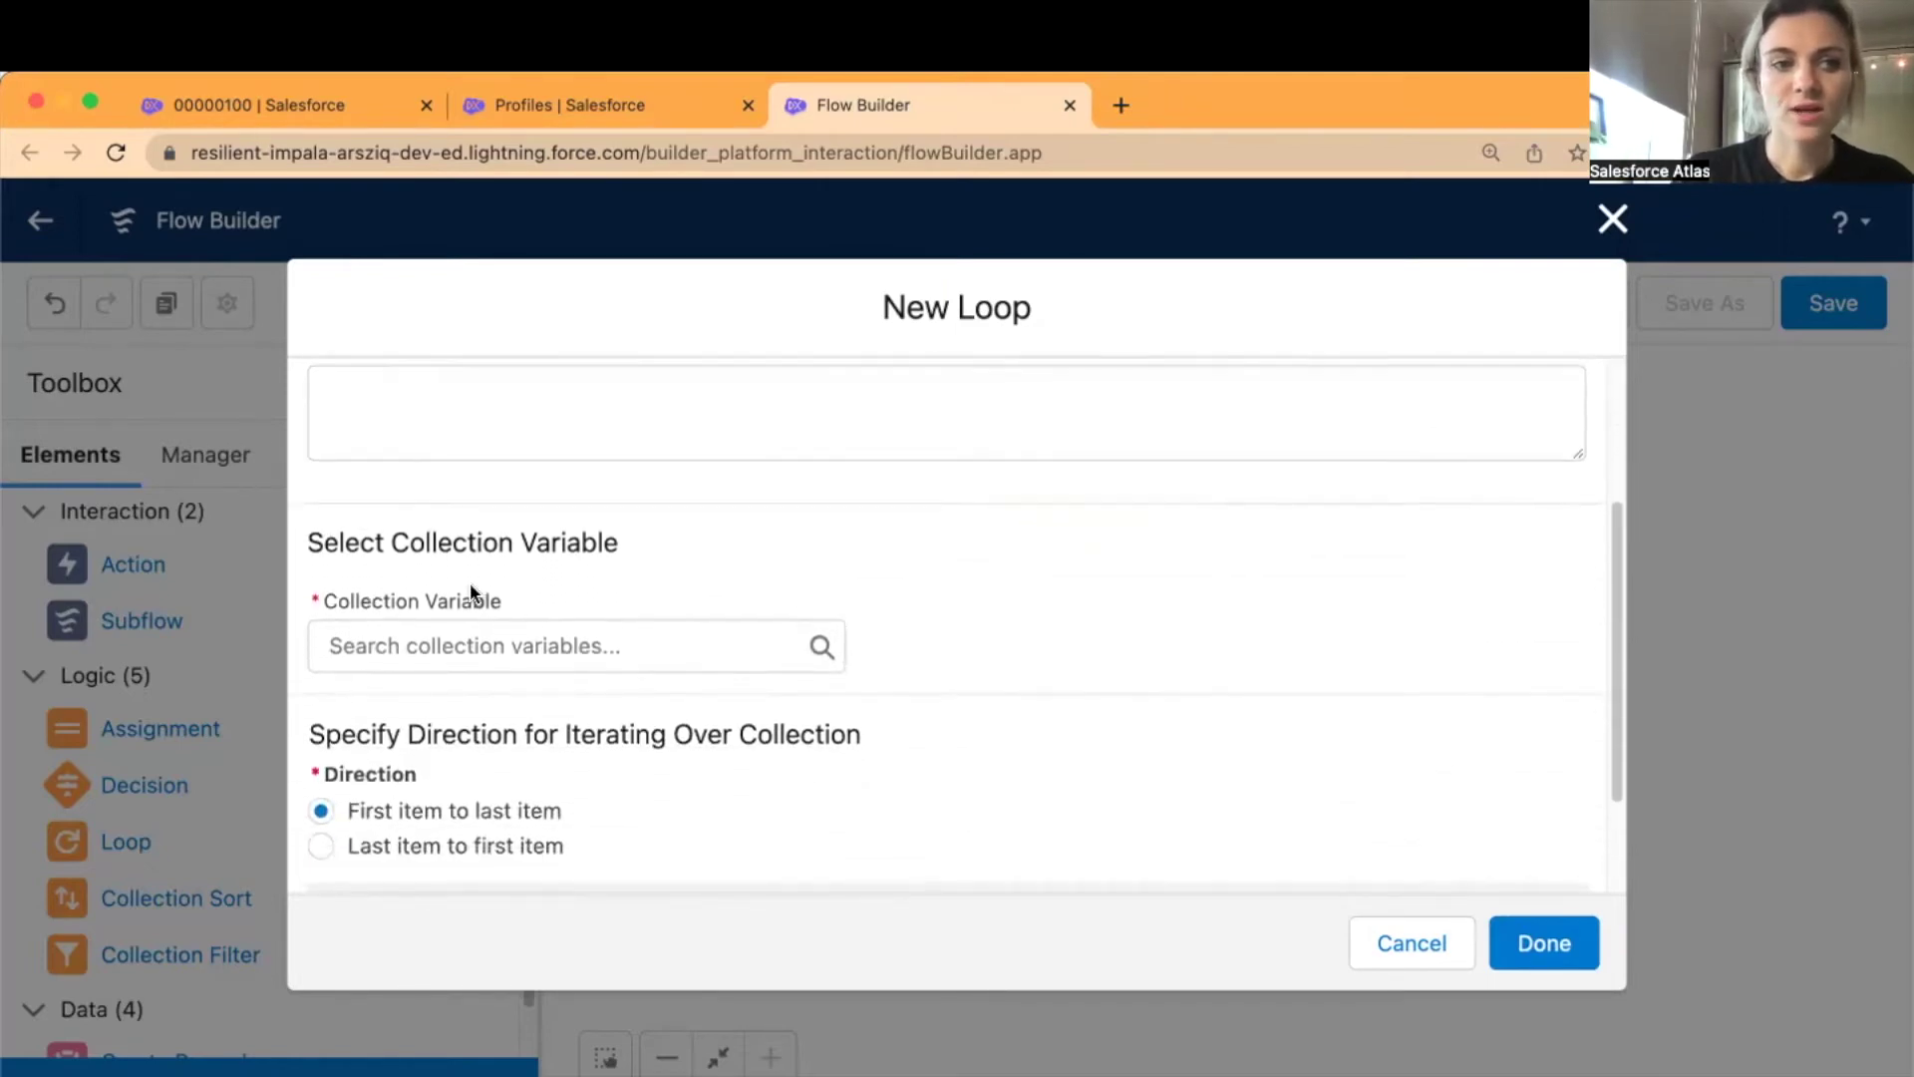
click(484, 648)
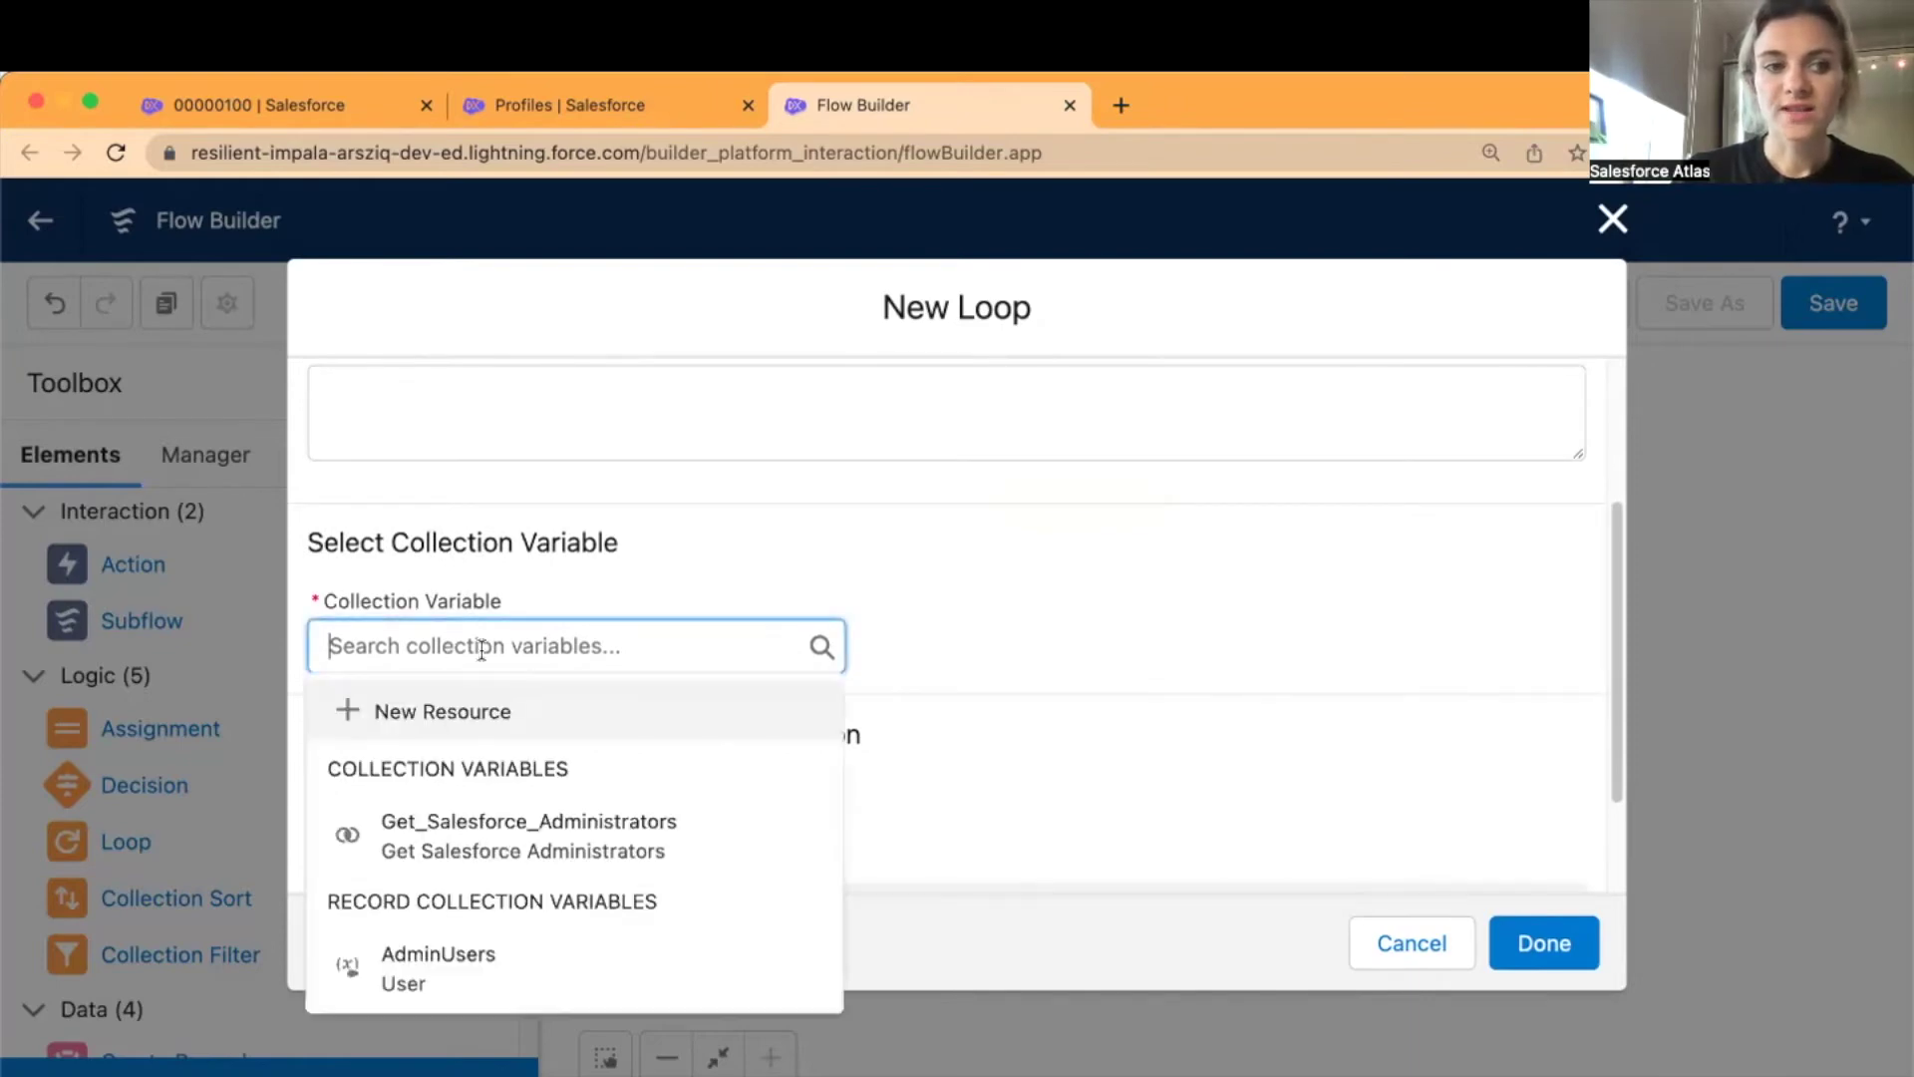
click(450, 969)
click(924, 646)
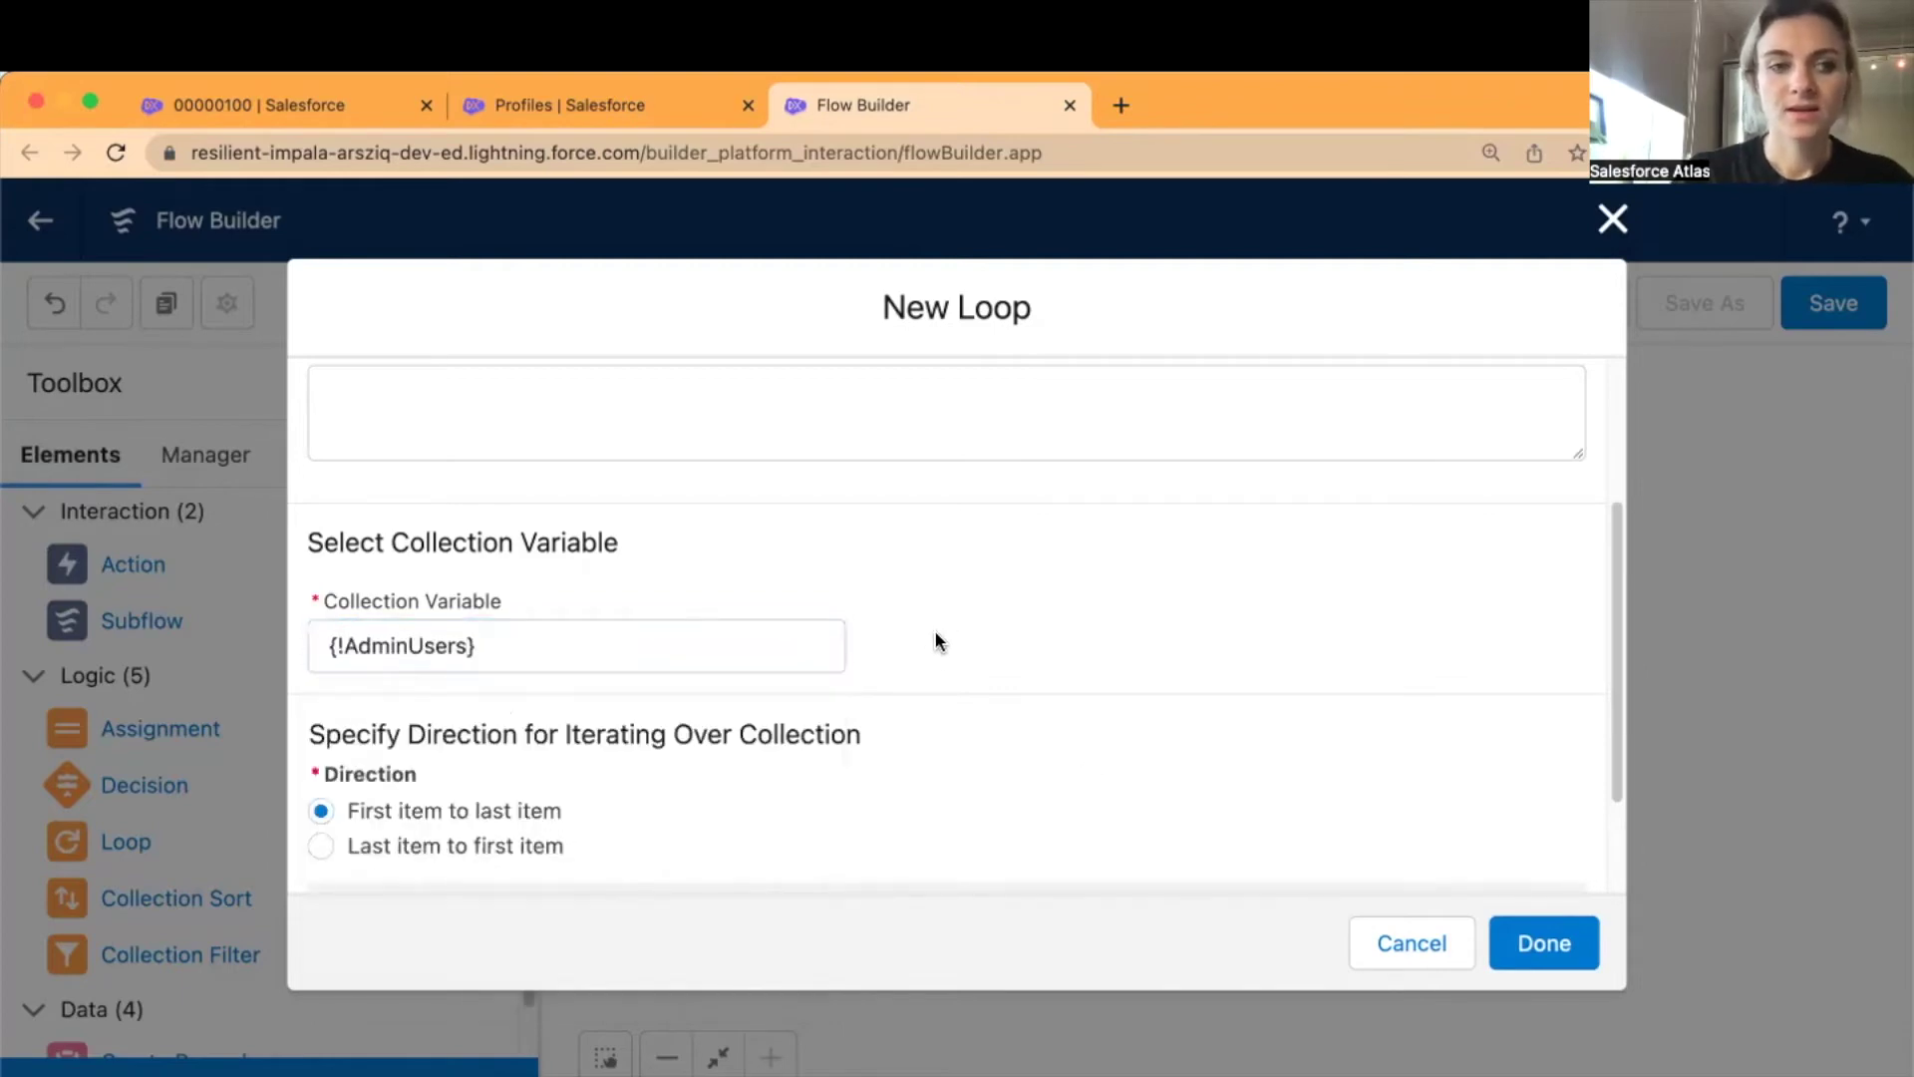
scroll(932, 642, down, 3)
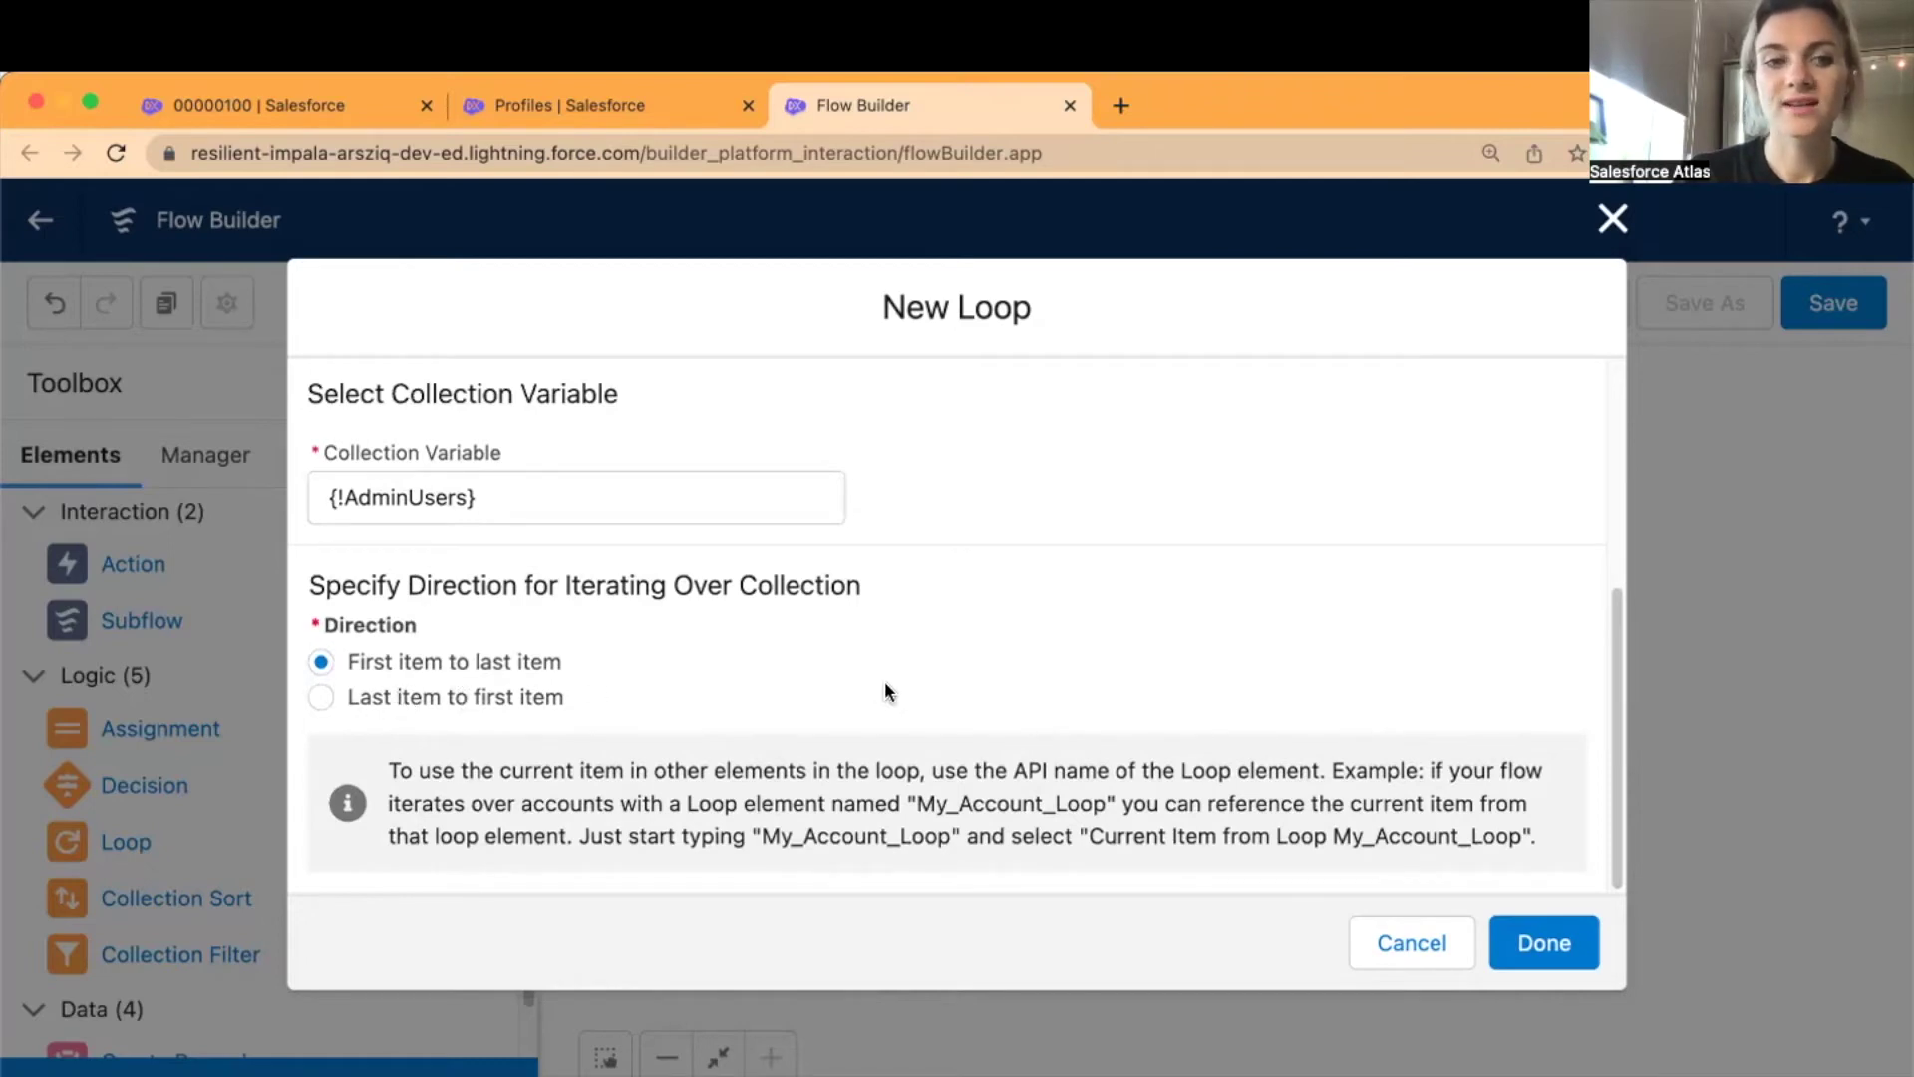
click(1543, 942)
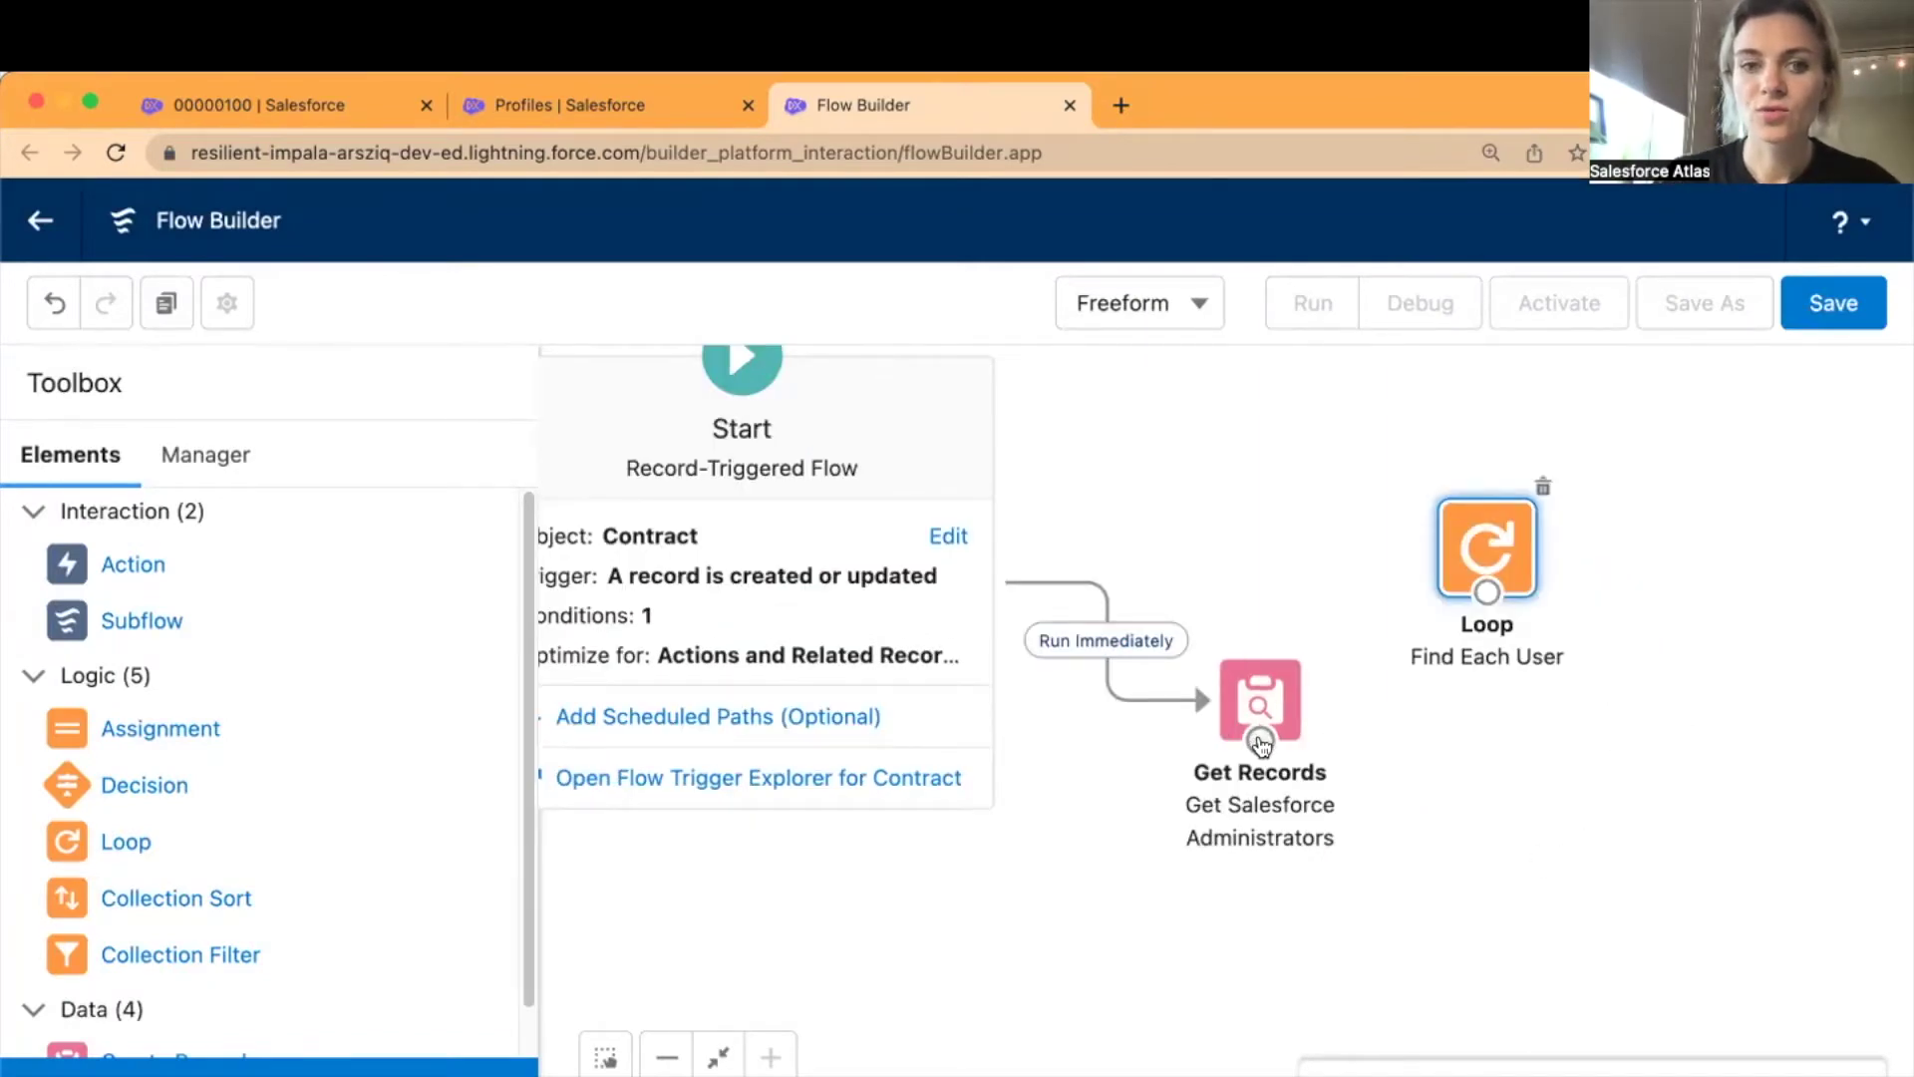
- Connect the Get Salesforce Administrators element to the Find Each User loop and nudge the loop slightly lower
drag(1339, 706, 1486, 598)
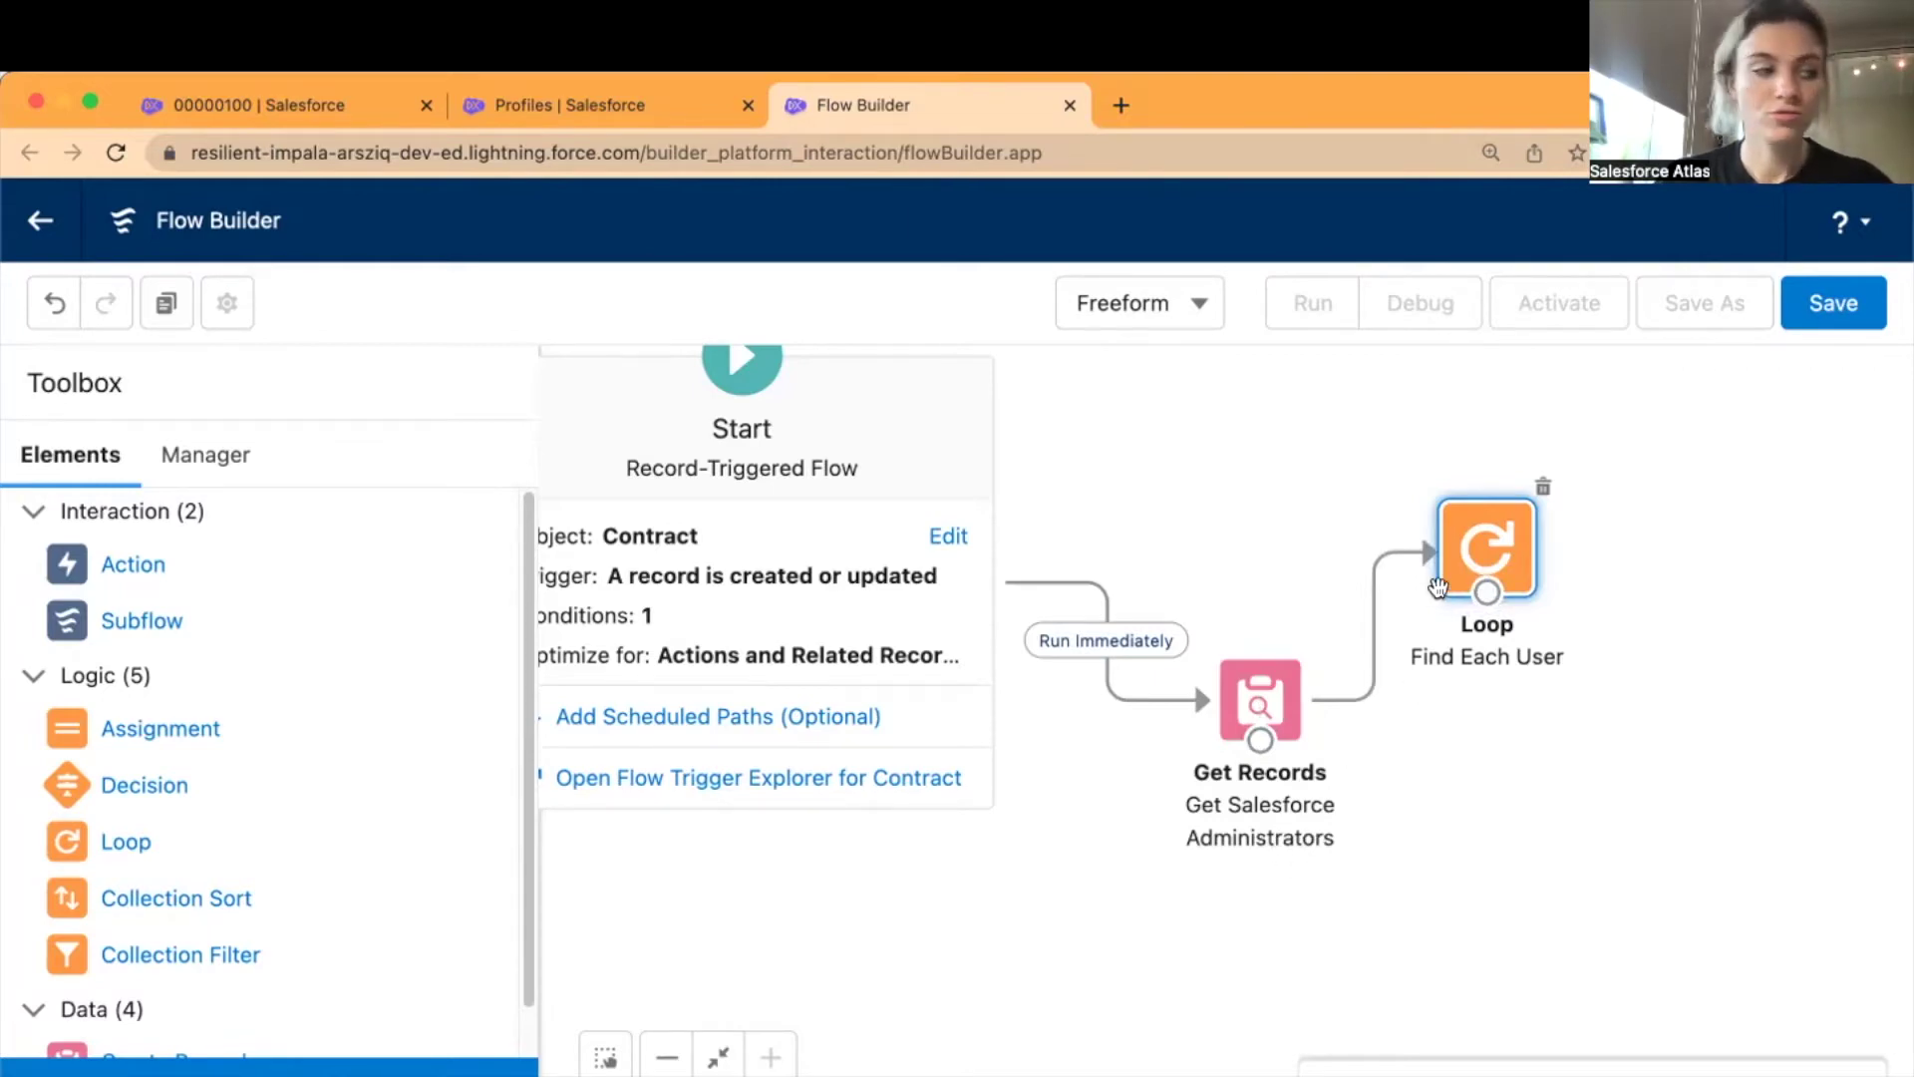
drag(1443, 596, 1441, 614)
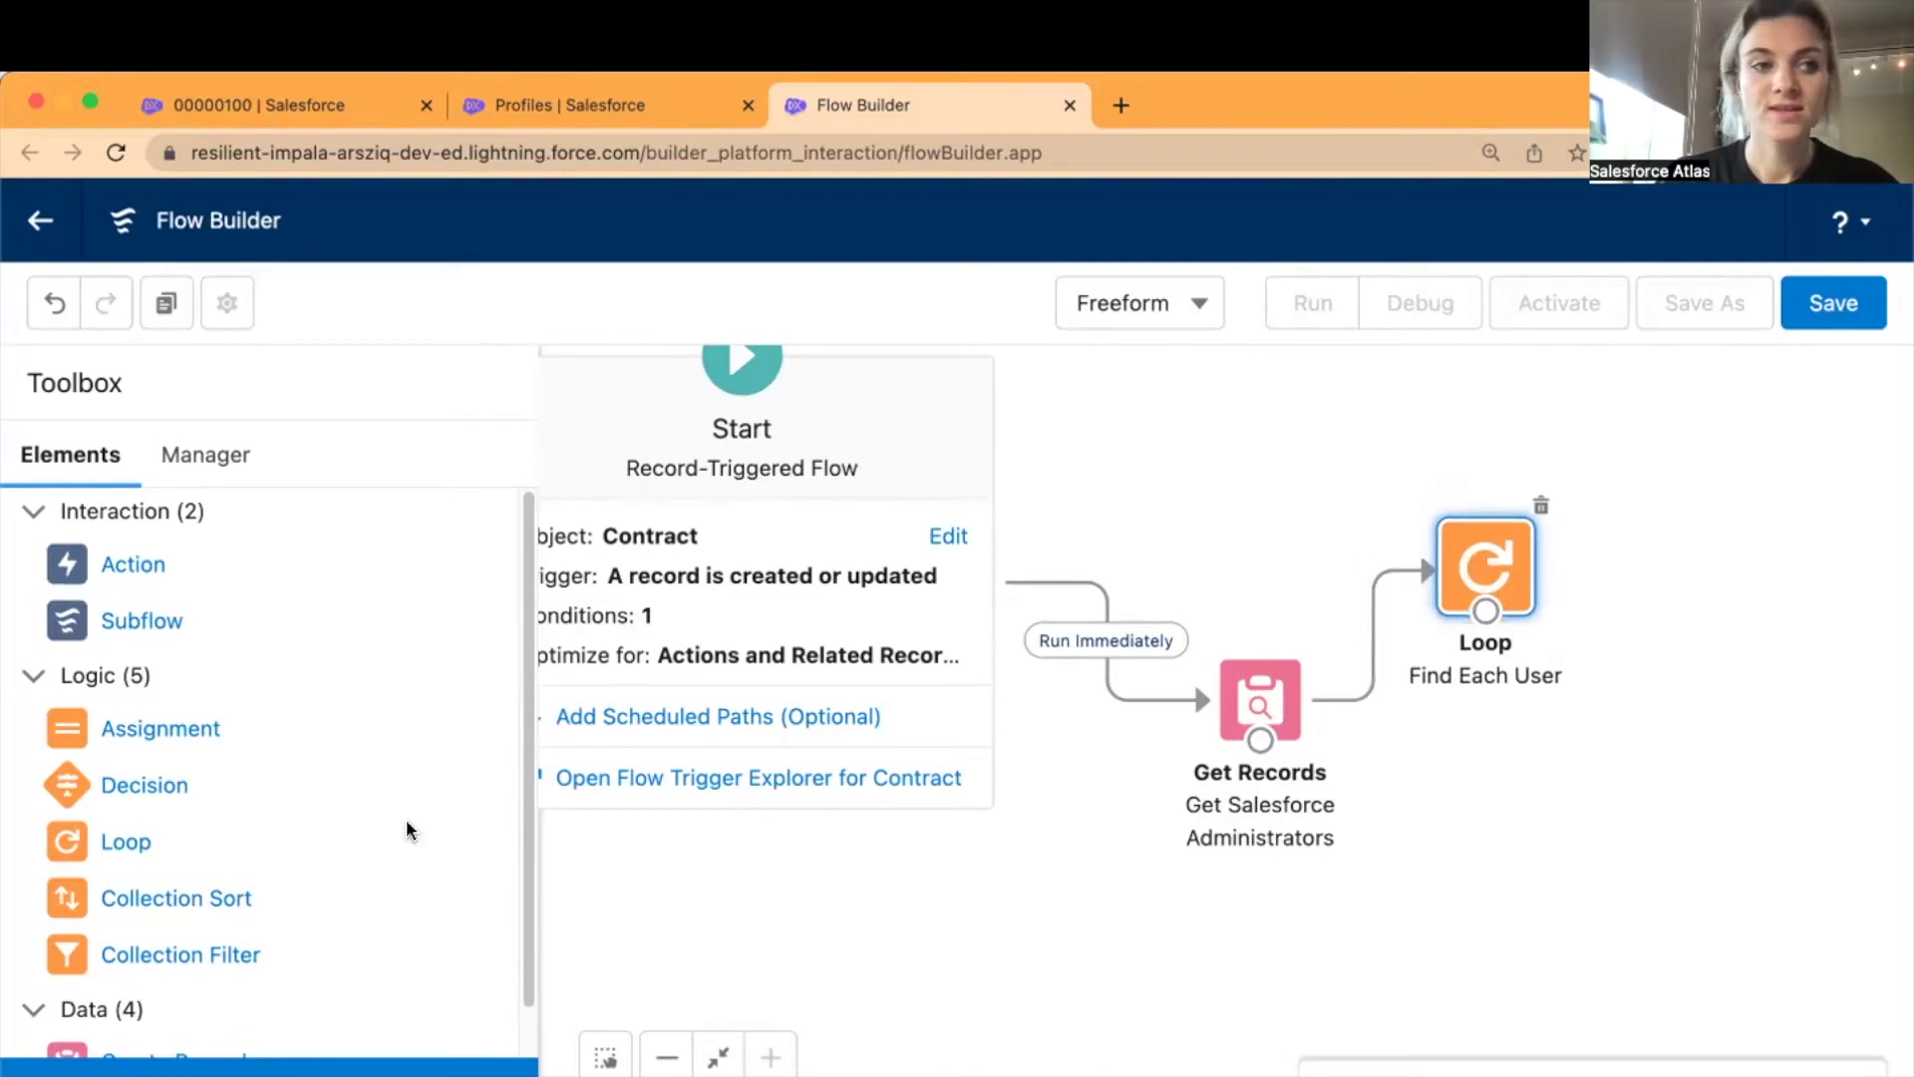
- Add an Action element beside the loop, filter the actions by the Email category and choose Send Email
drag(138, 558, 1685, 757)
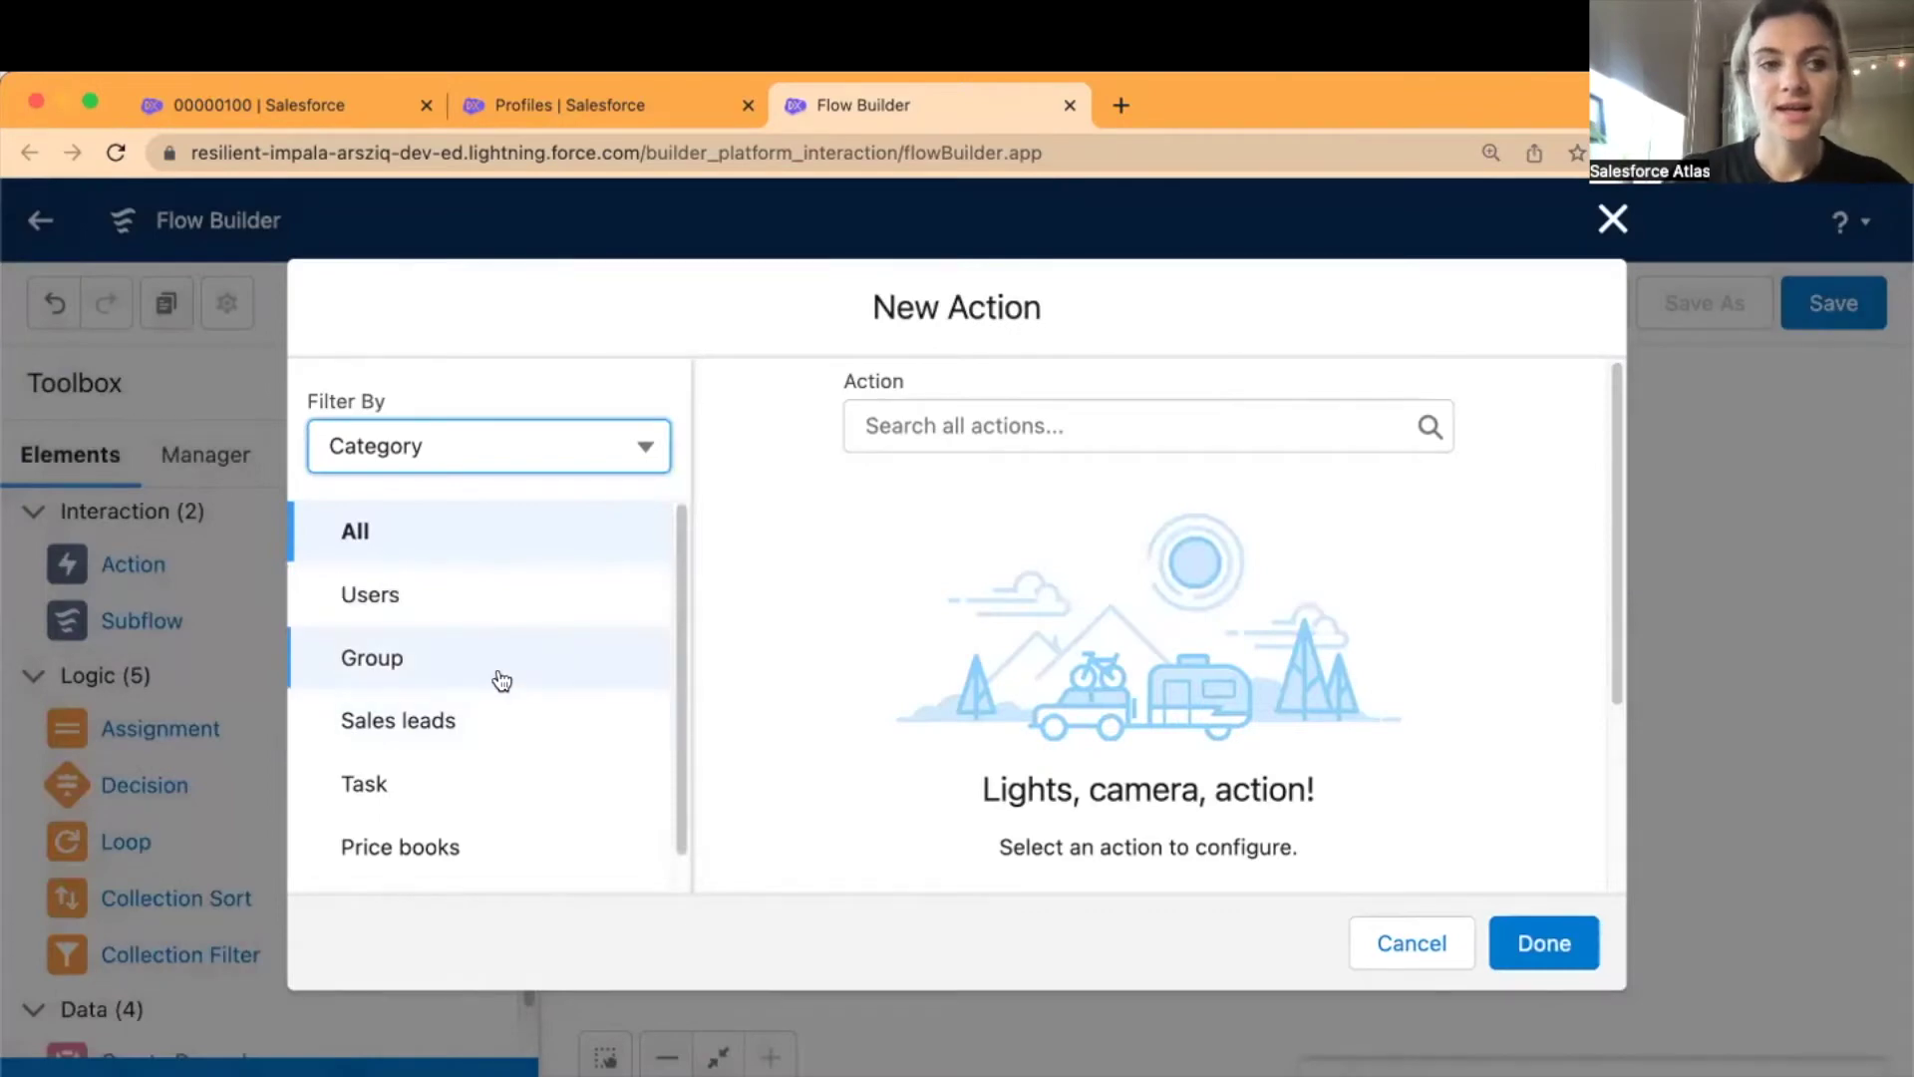
scroll(502, 681, down, 6)
scroll(509, 685, down, 2)
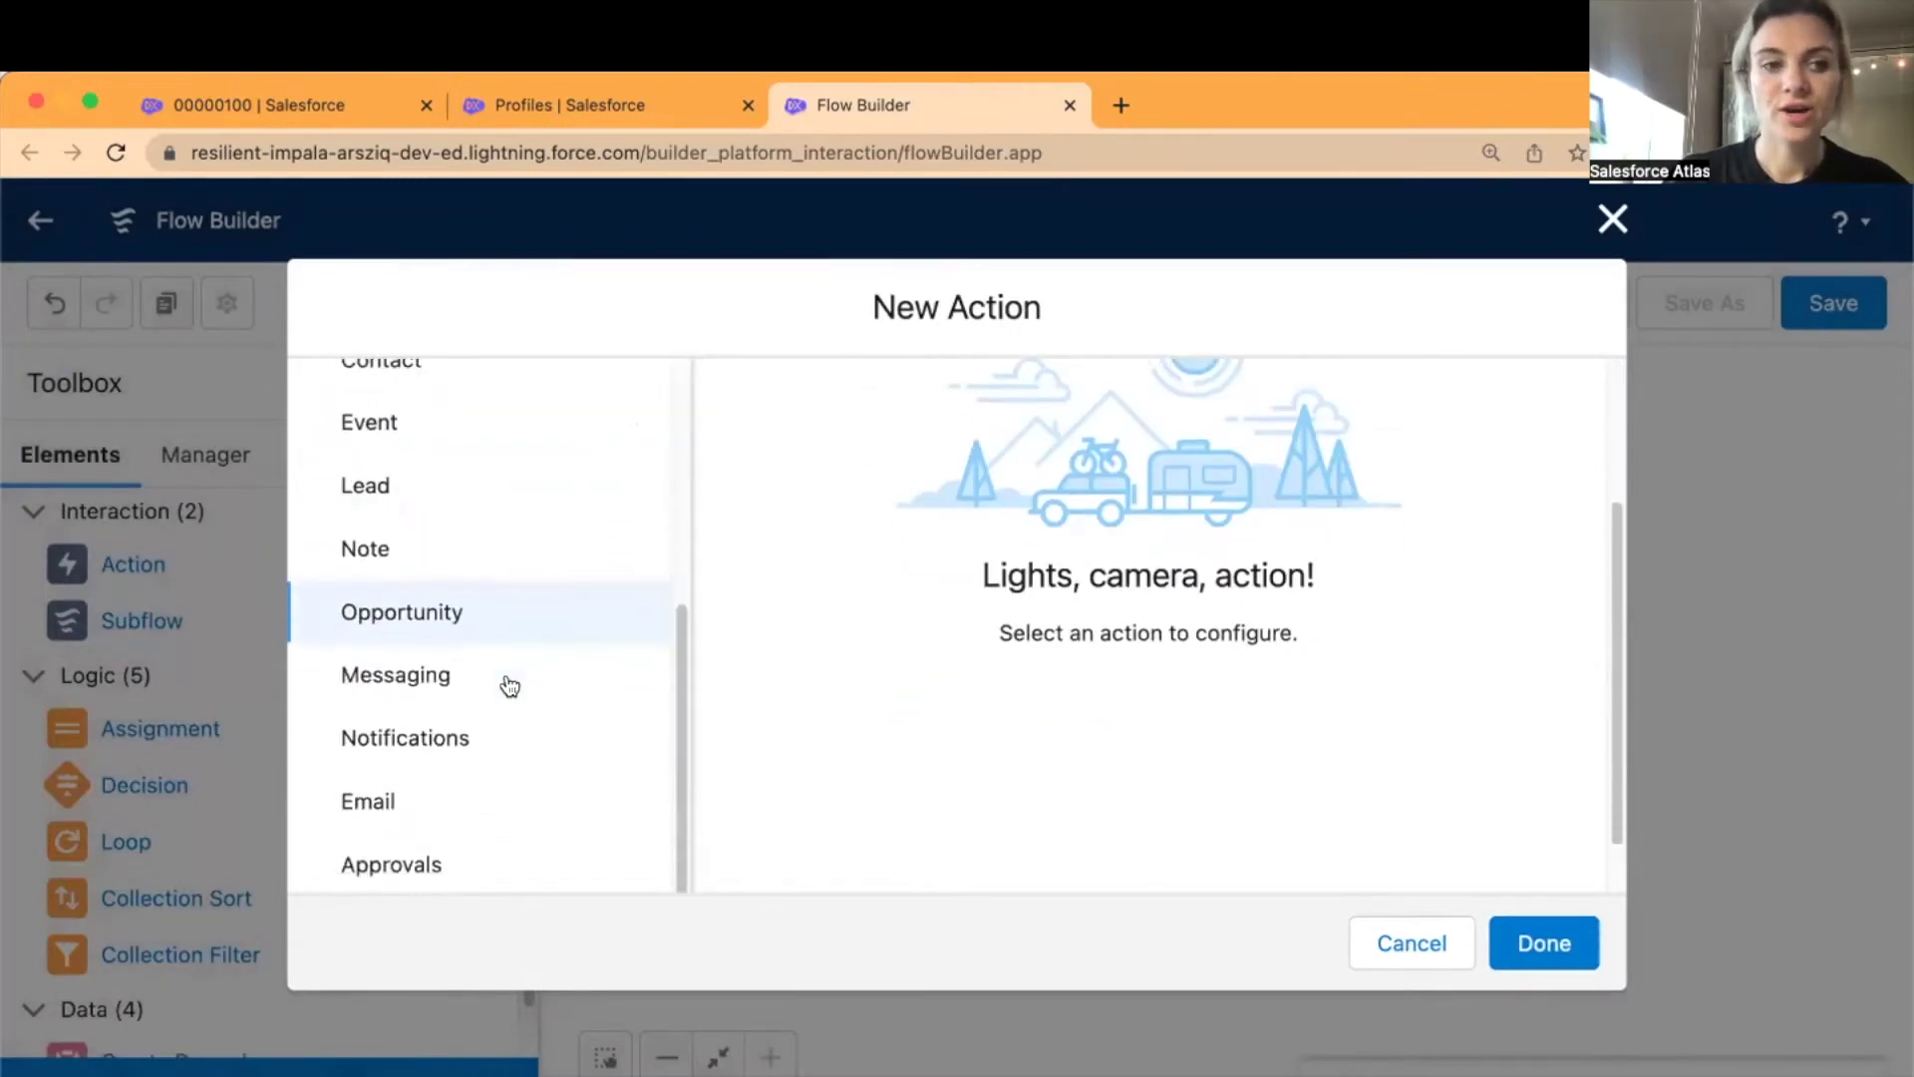
click(399, 768)
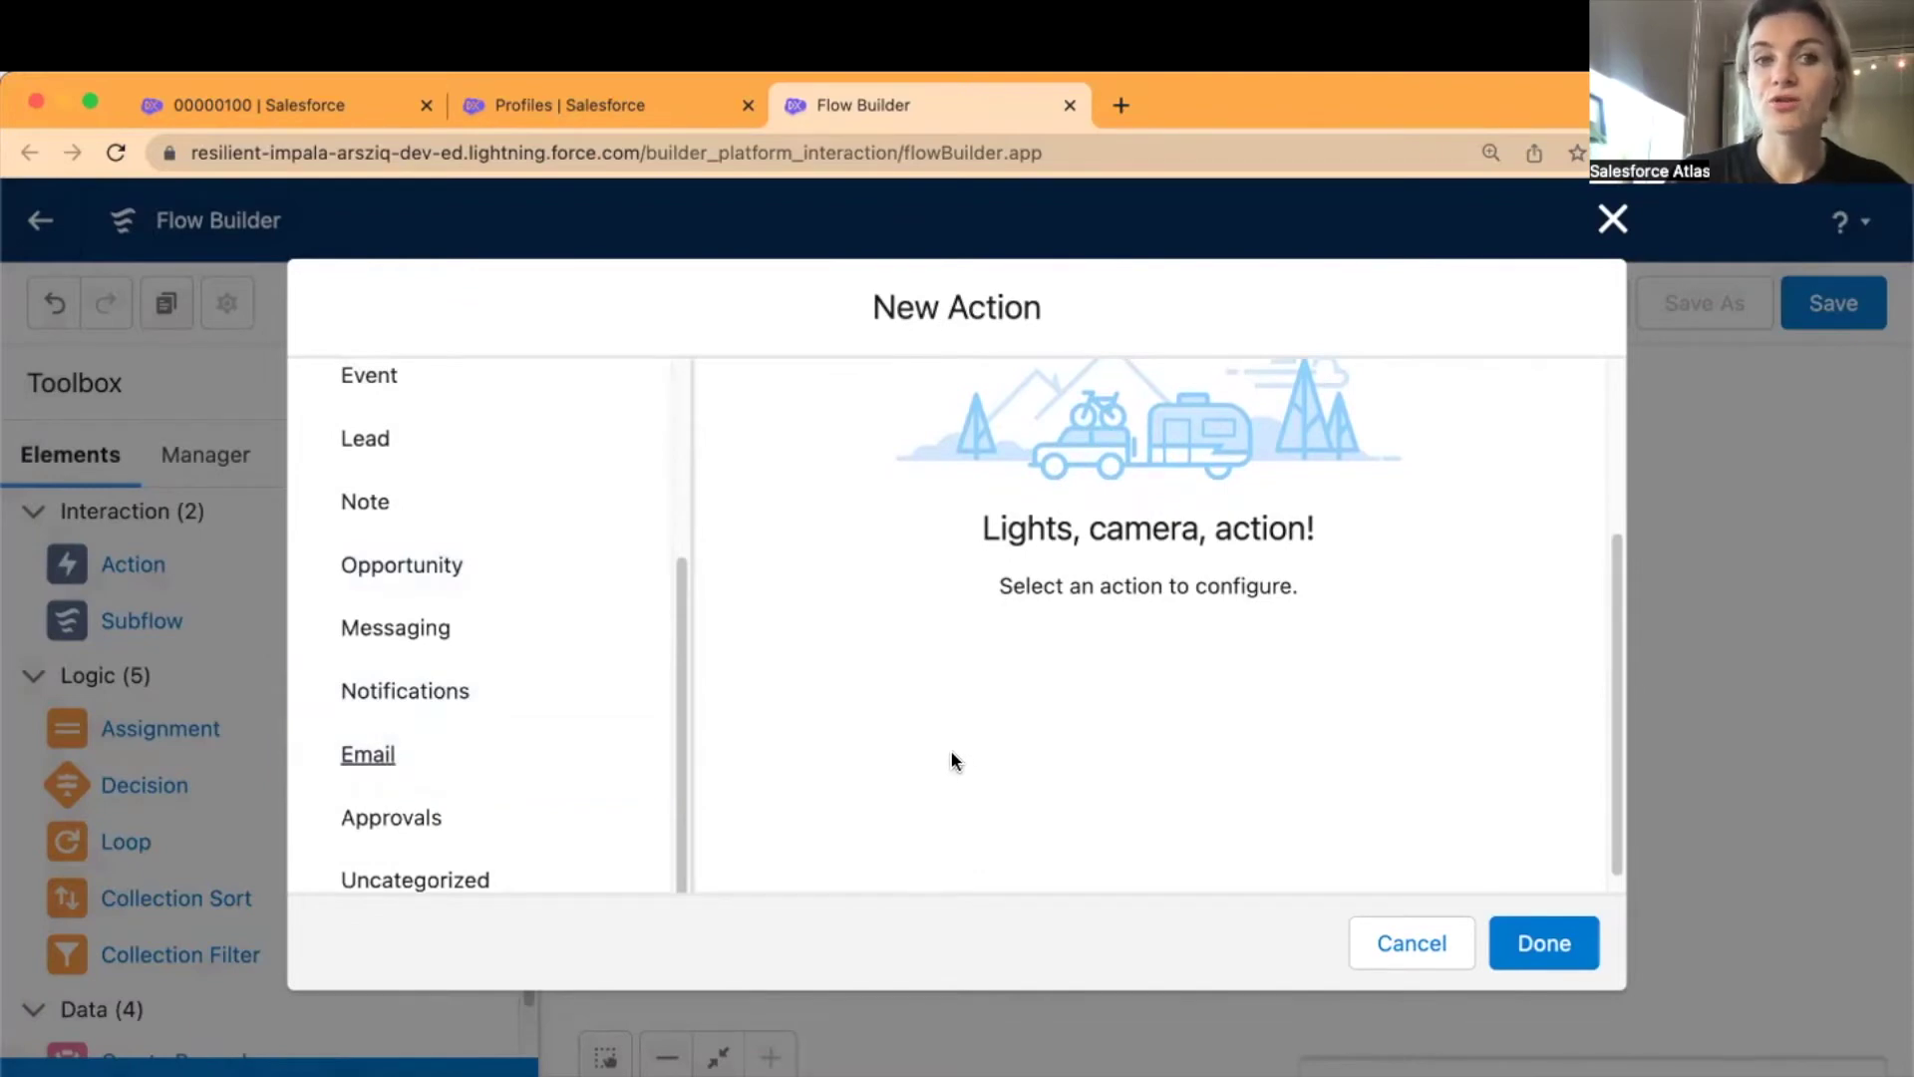
scroll(941, 720, up, 3)
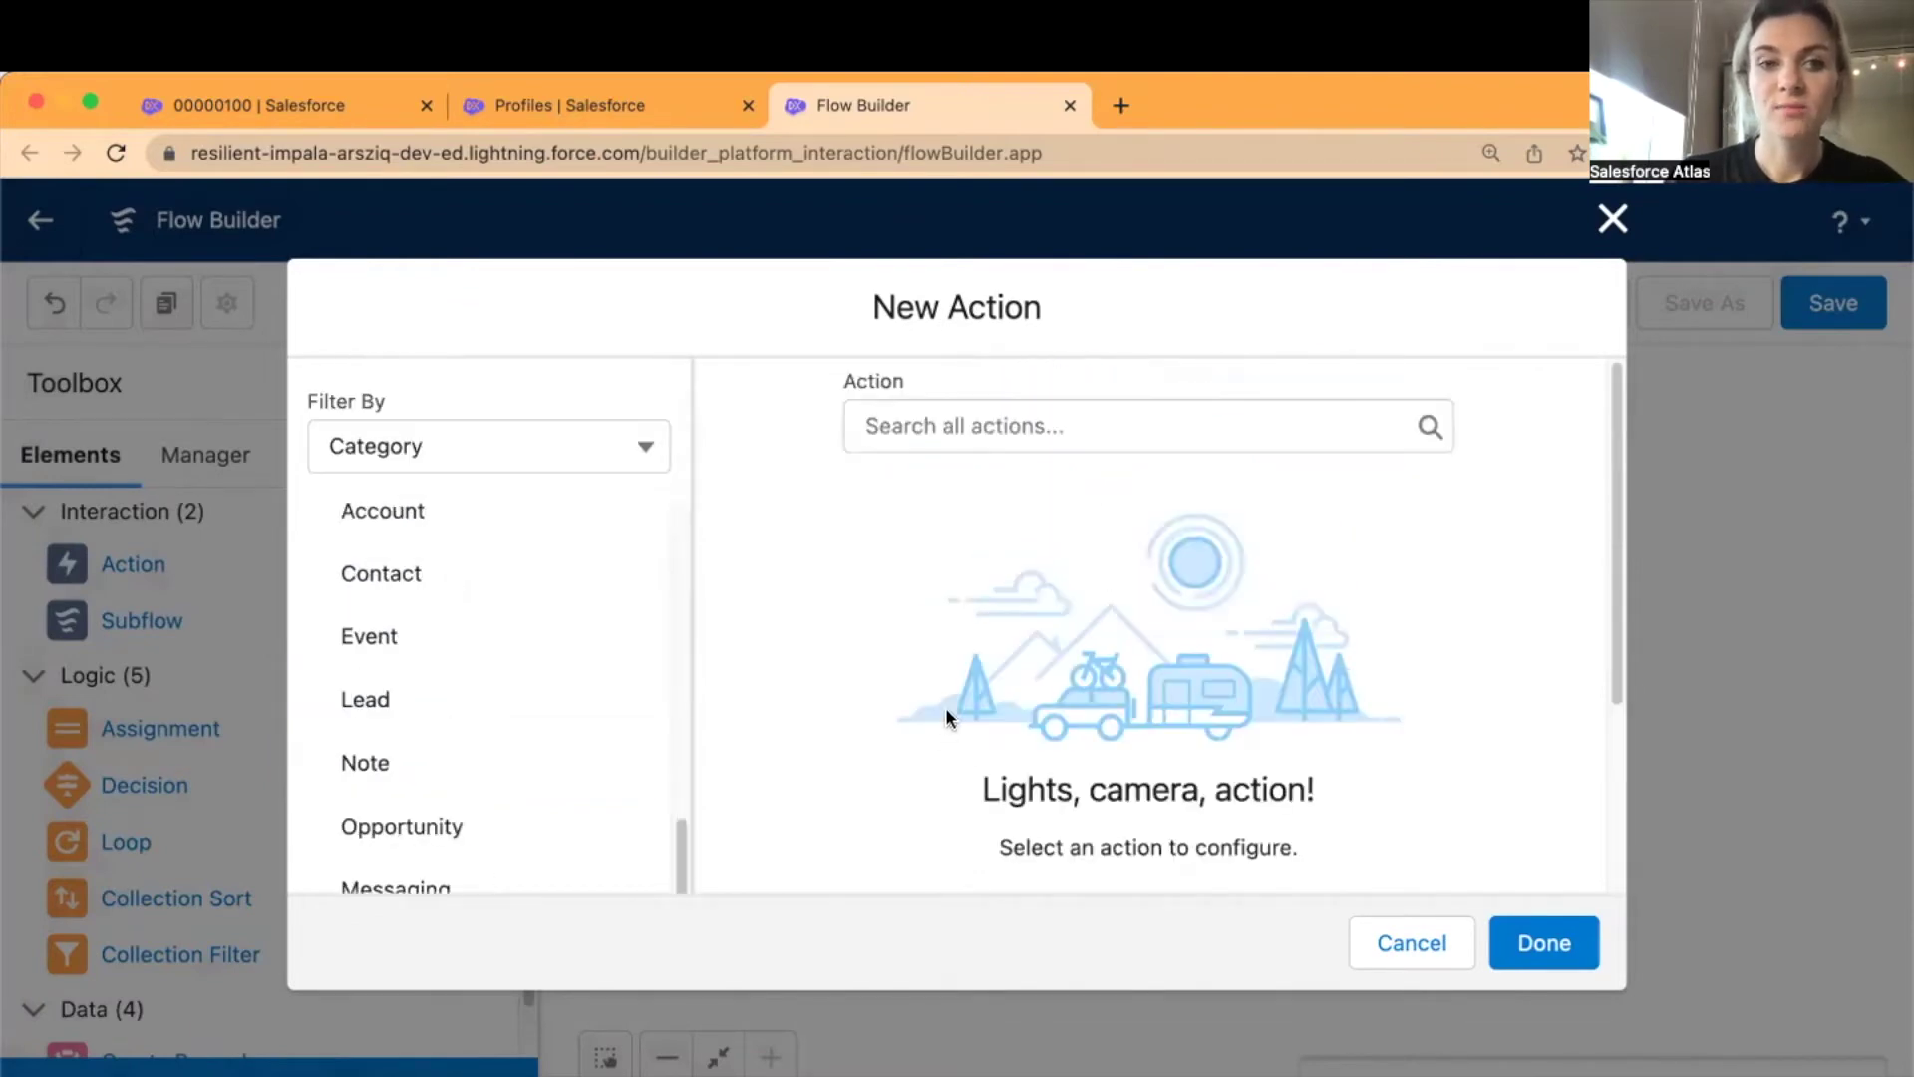
click(995, 423)
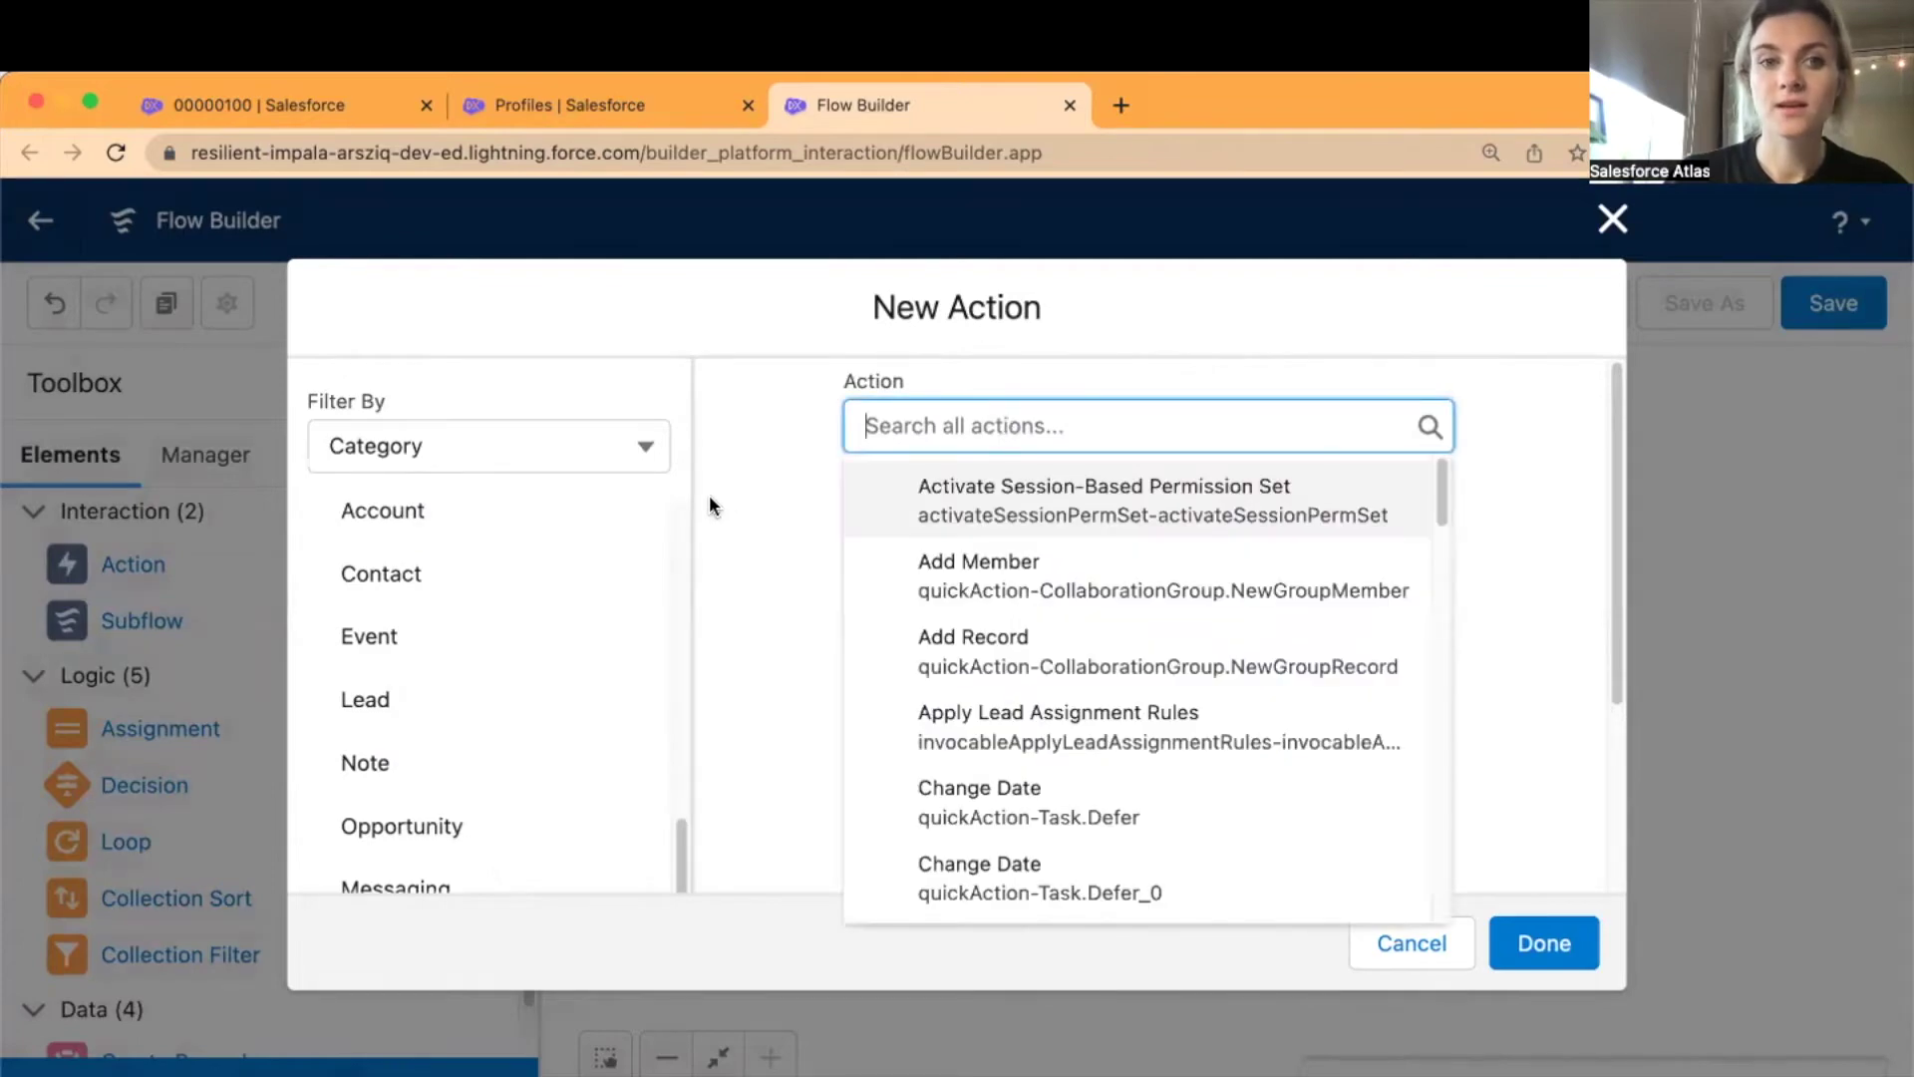
click(768, 493)
scroll(767, 495, down, 3)
click(469, 739)
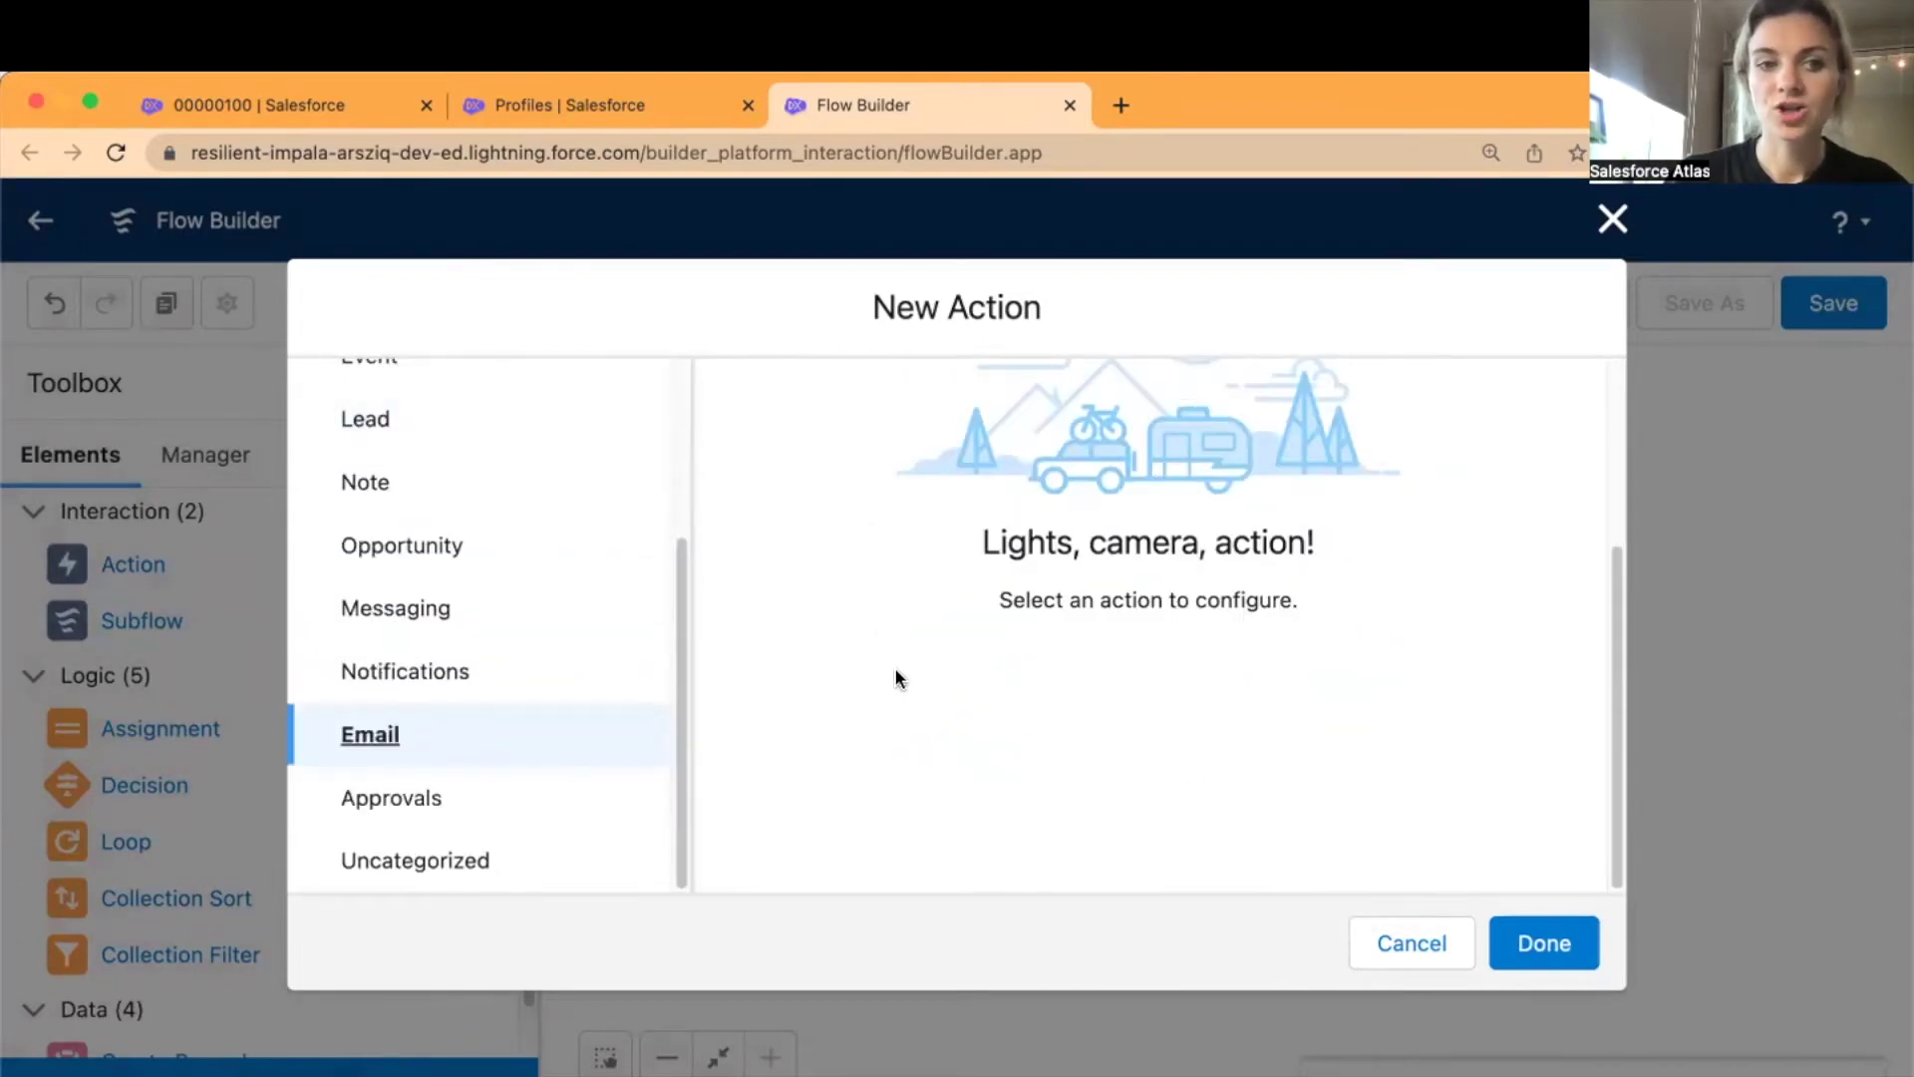
scroll(957, 558, up, 3)
click(1048, 429)
click(1017, 513)
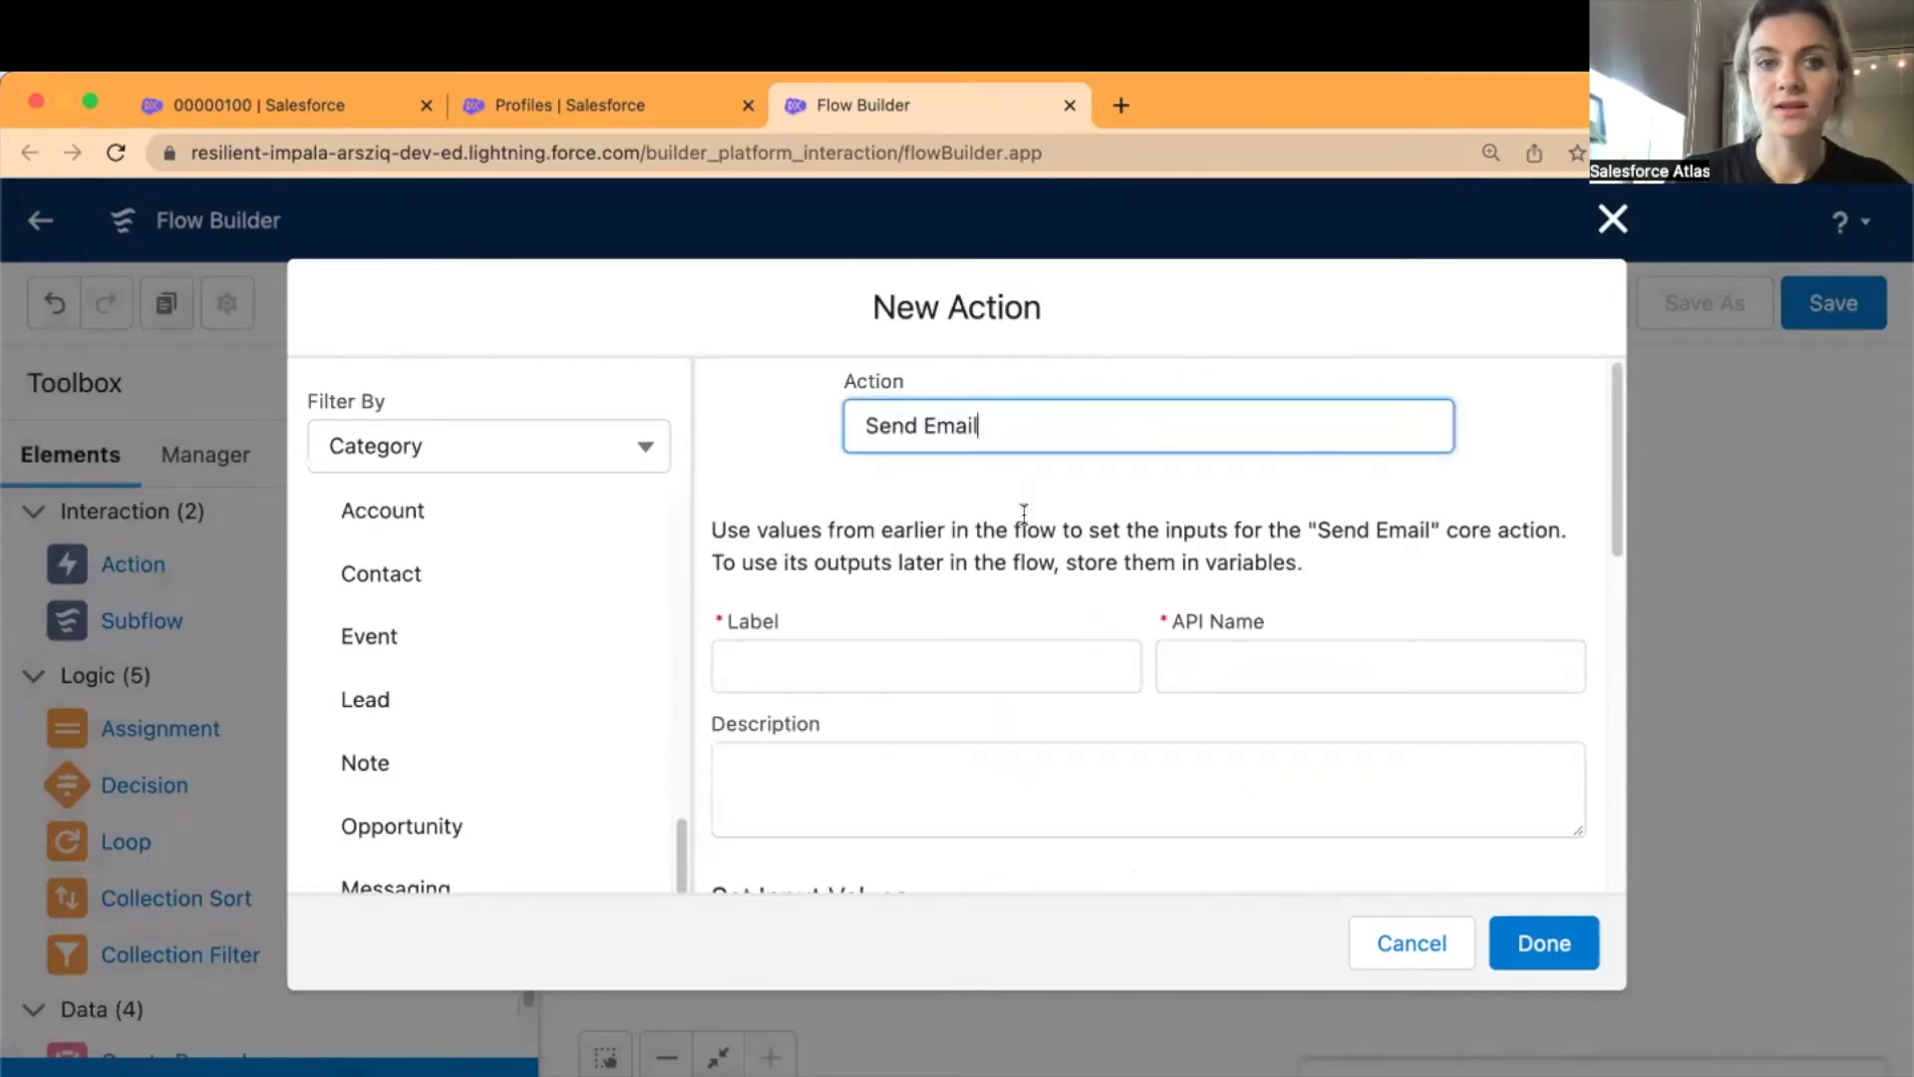
- Review the Send Email action's input fields and label the action Send Email
scroll(972, 698, down, 2)
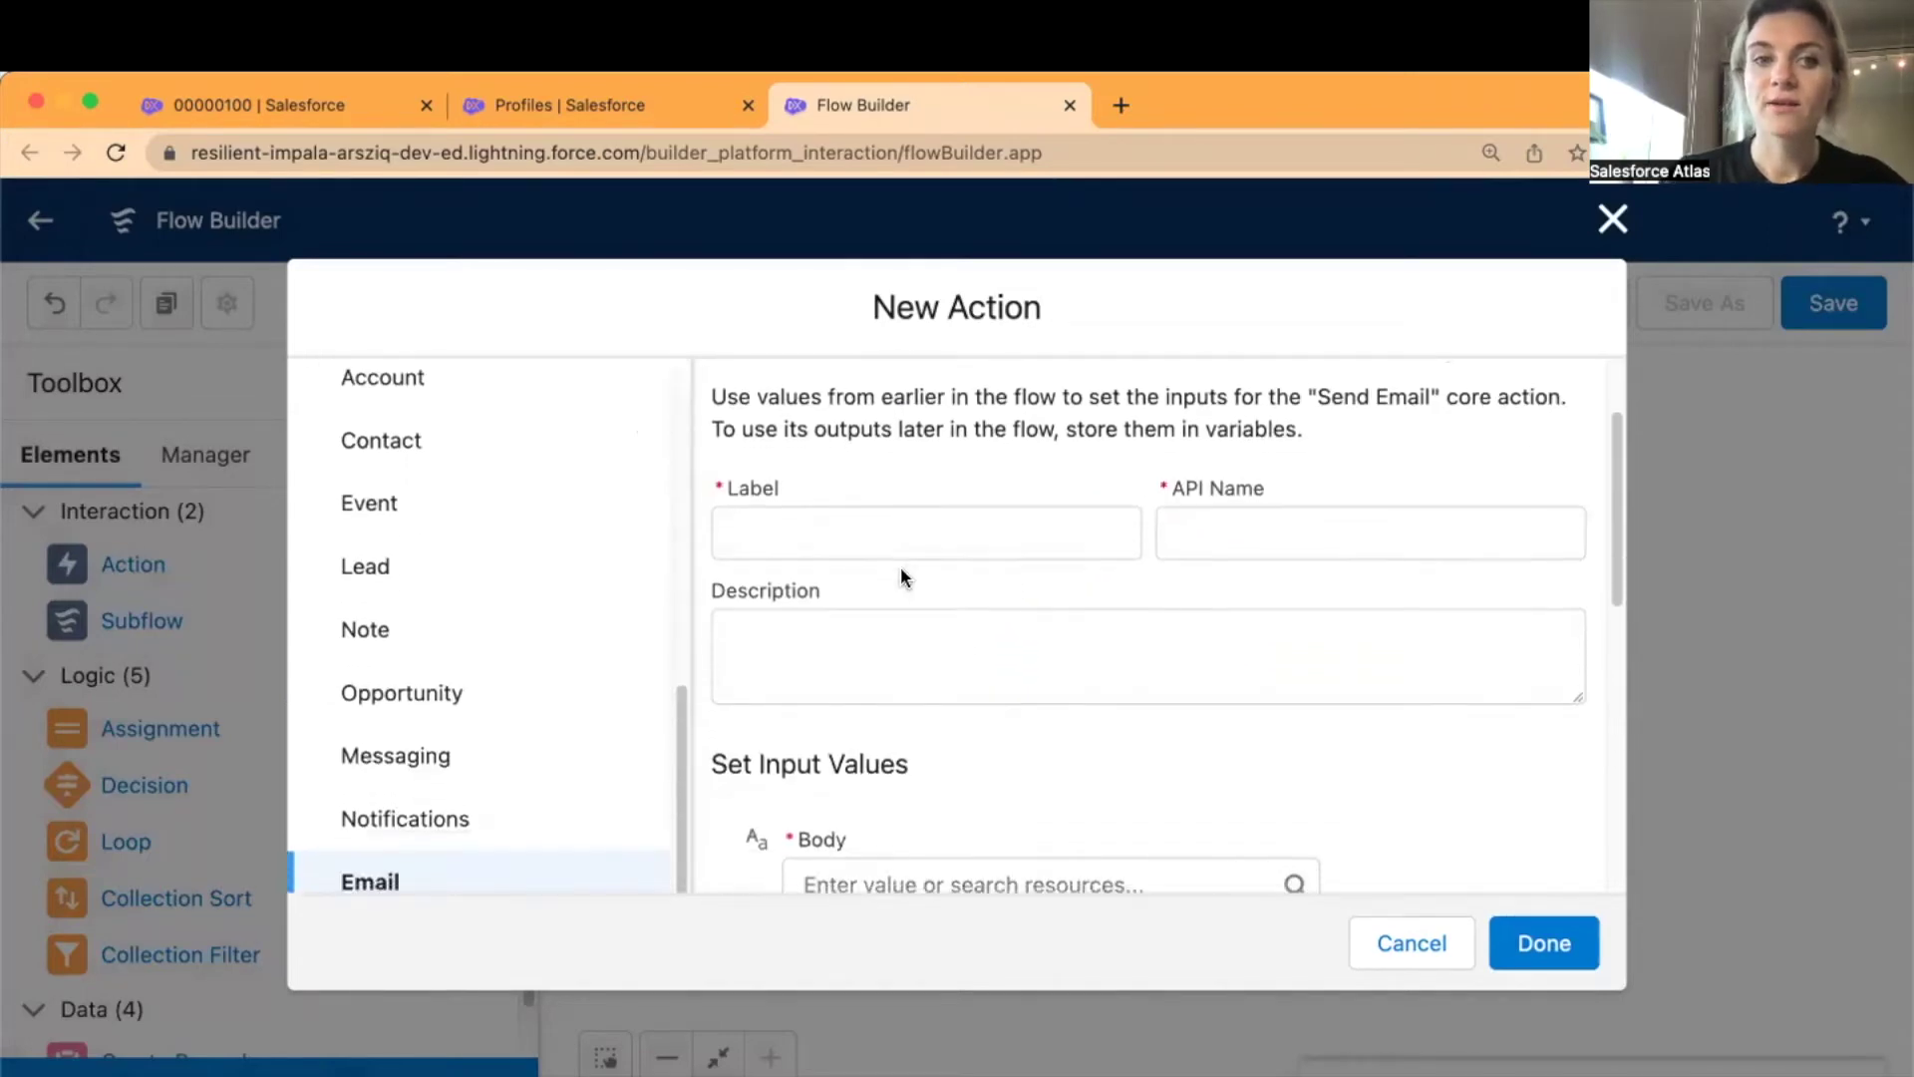
scroll(1025, 638, down, 9)
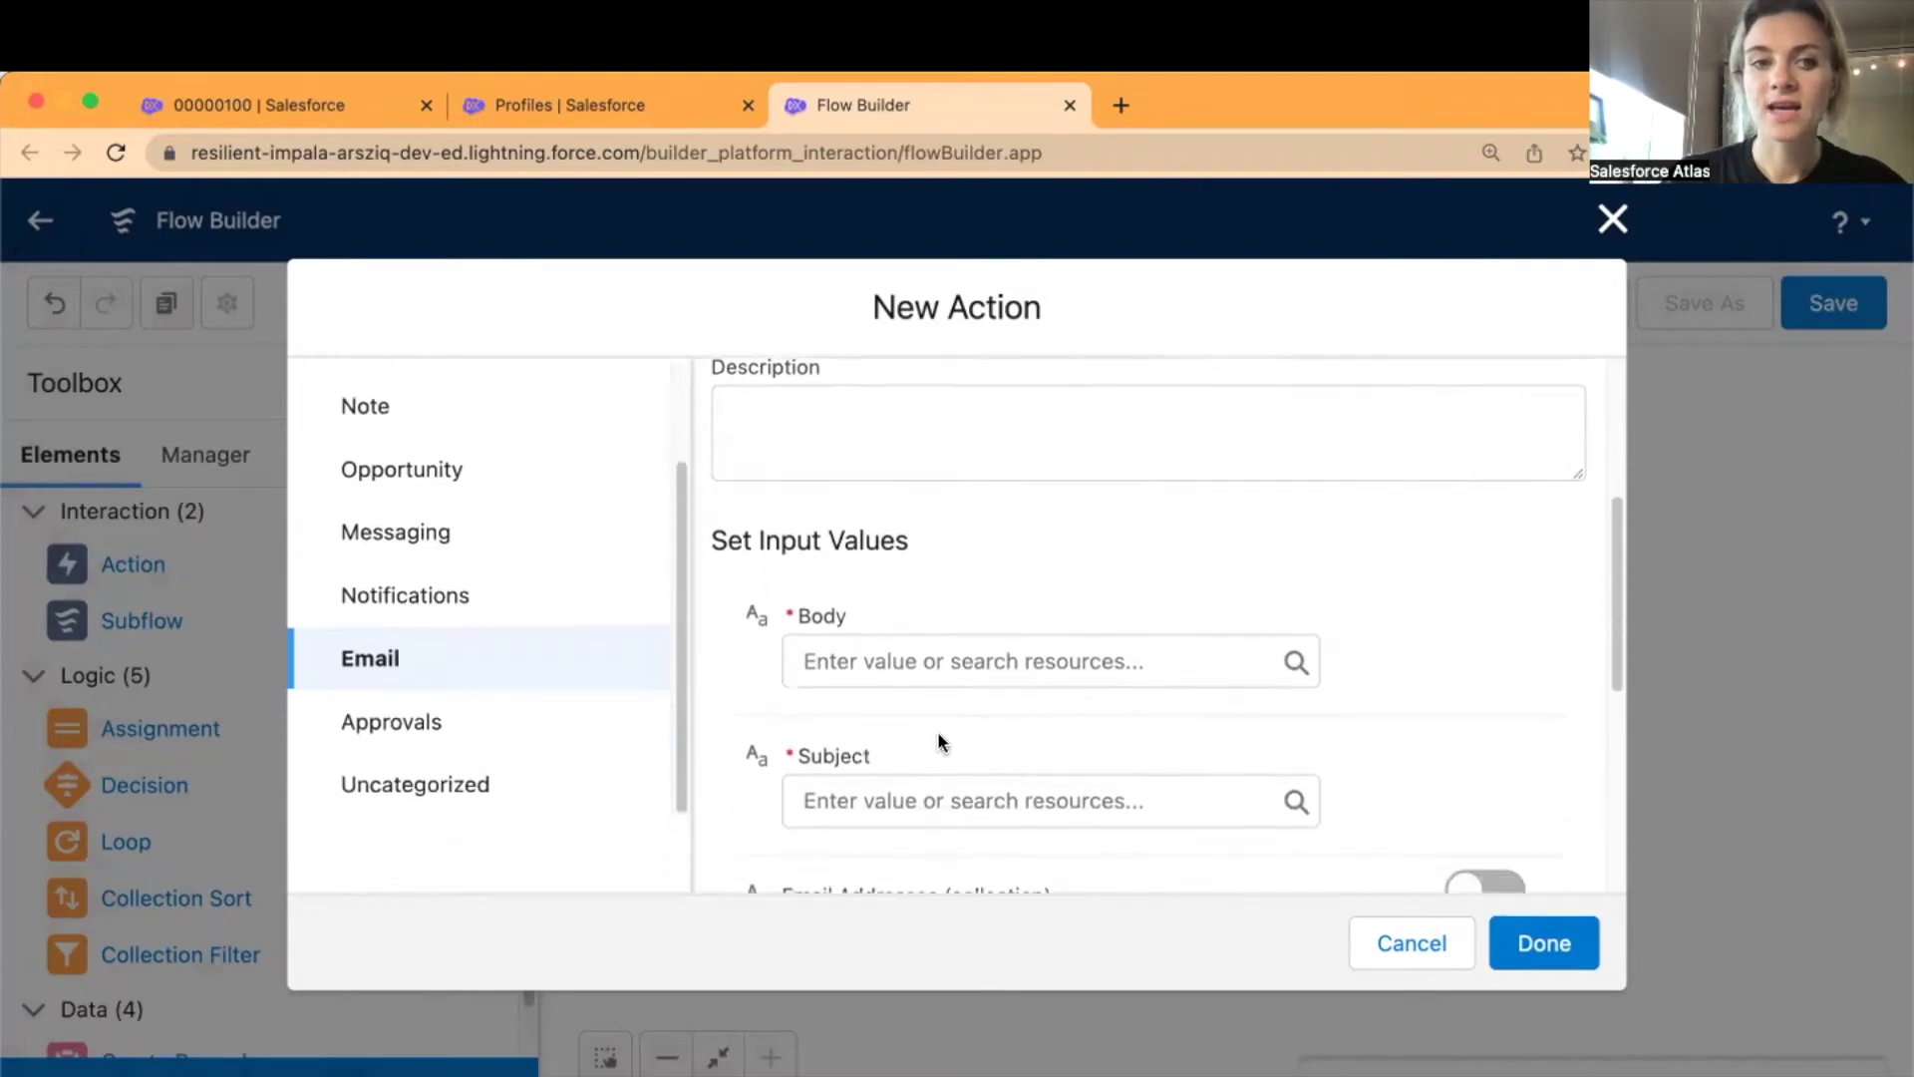
scroll(1133, 529, down, 1)
scroll(1097, 559, up, 8)
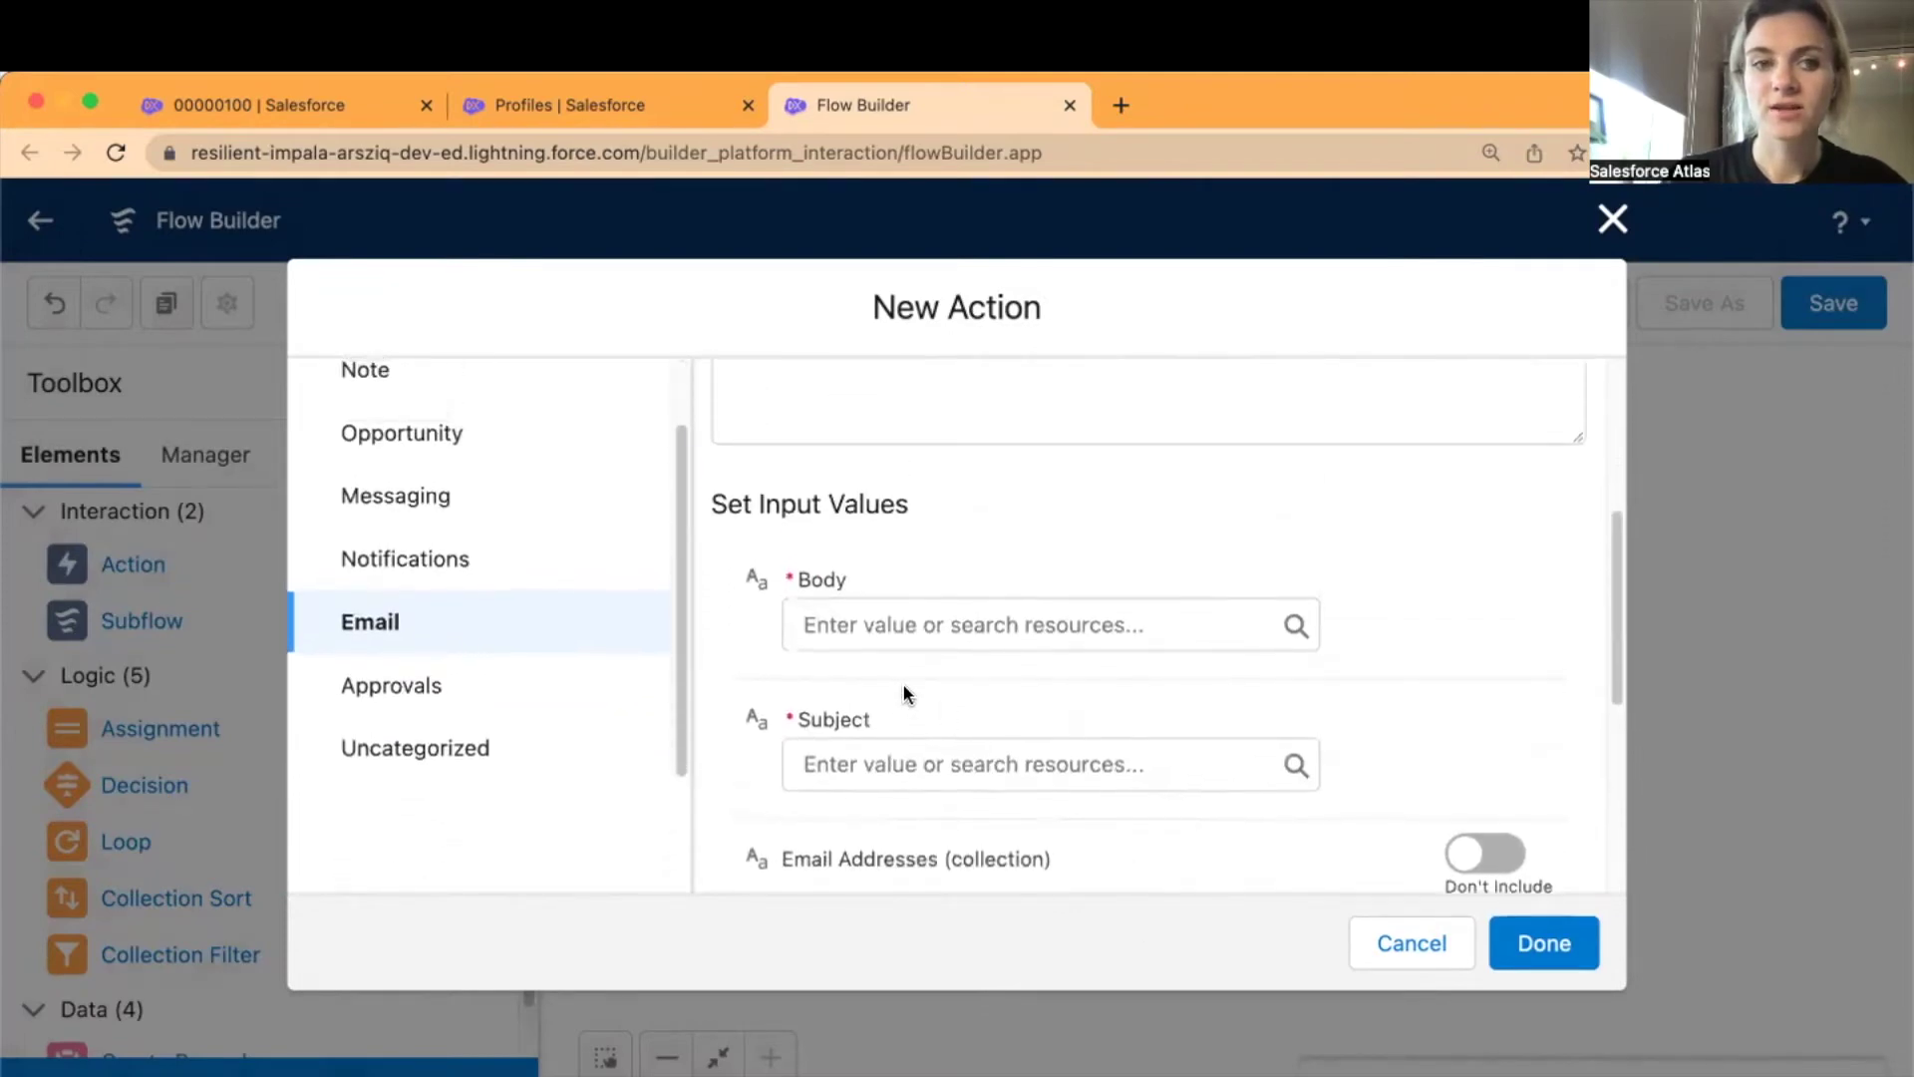
scroll(1184, 789, down, 3)
scroll(953, 814, up, 8)
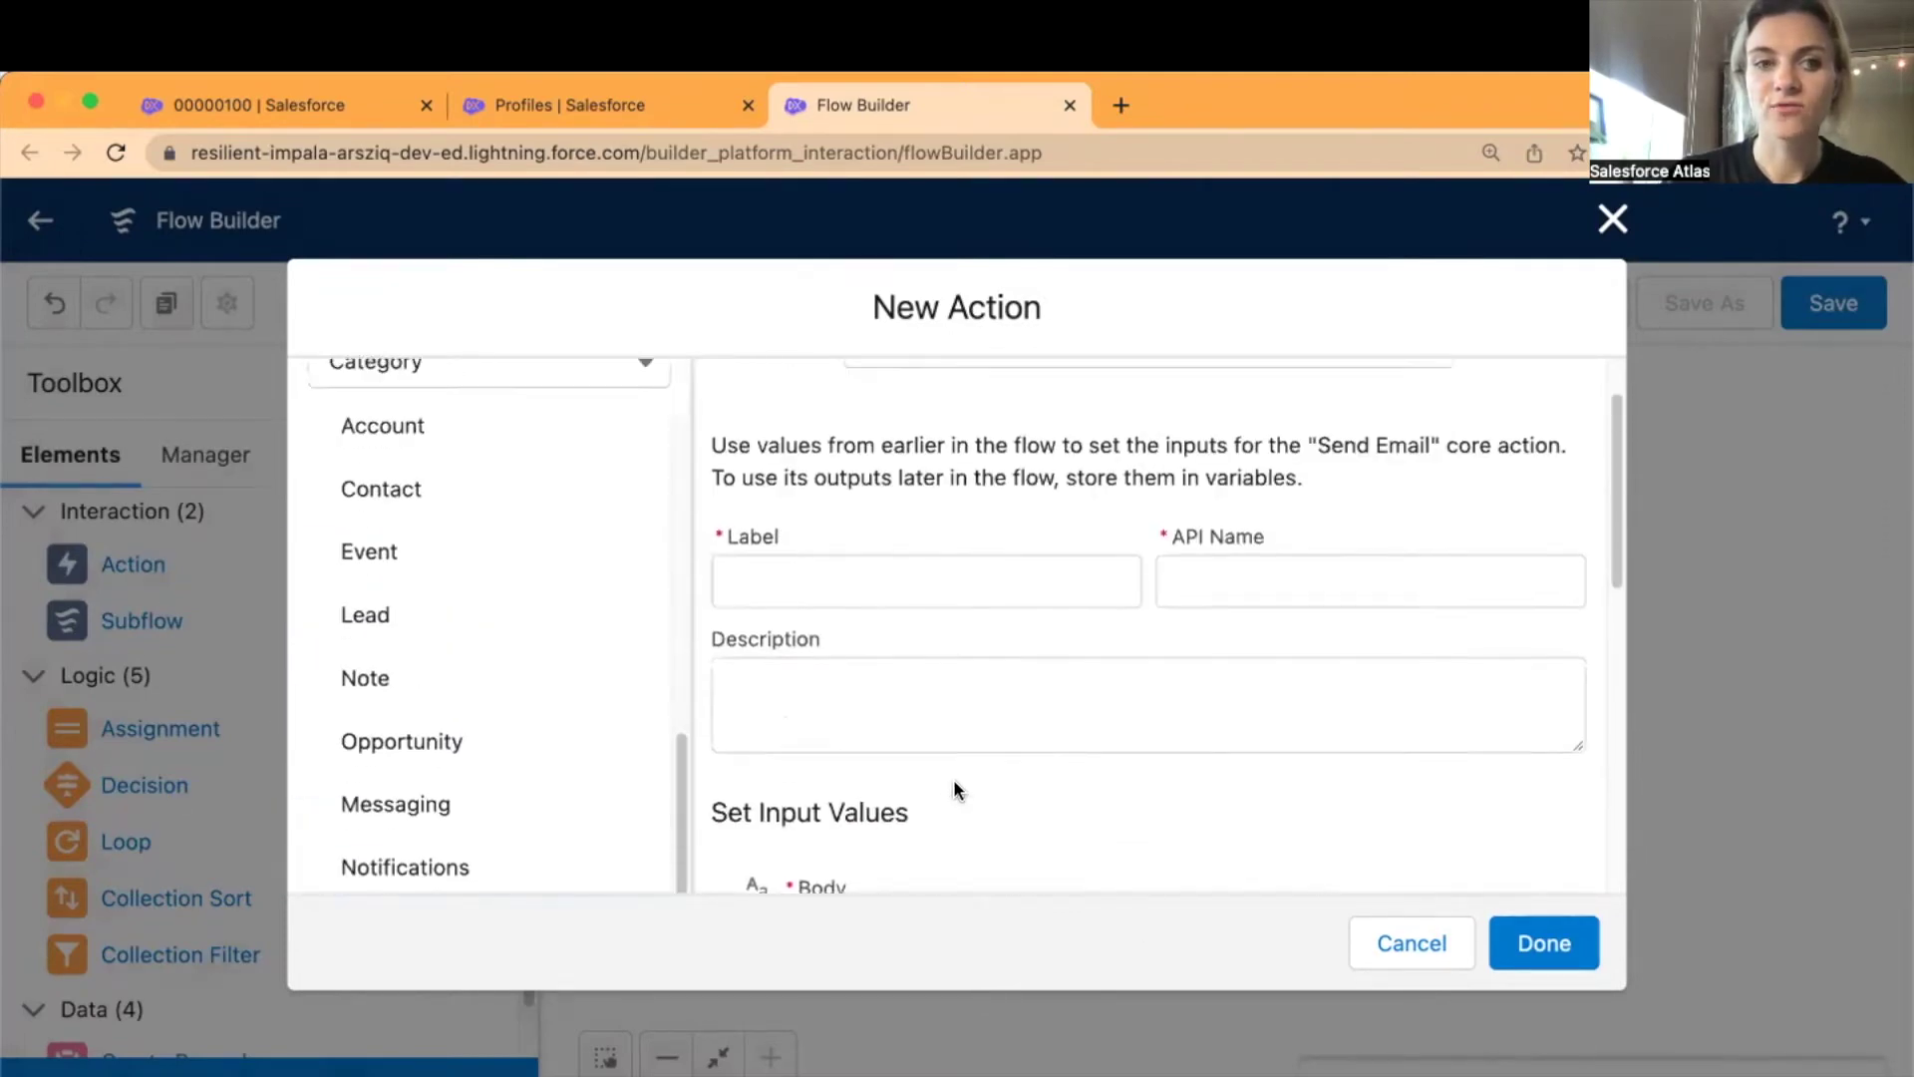
scroll(938, 783, down, 1)
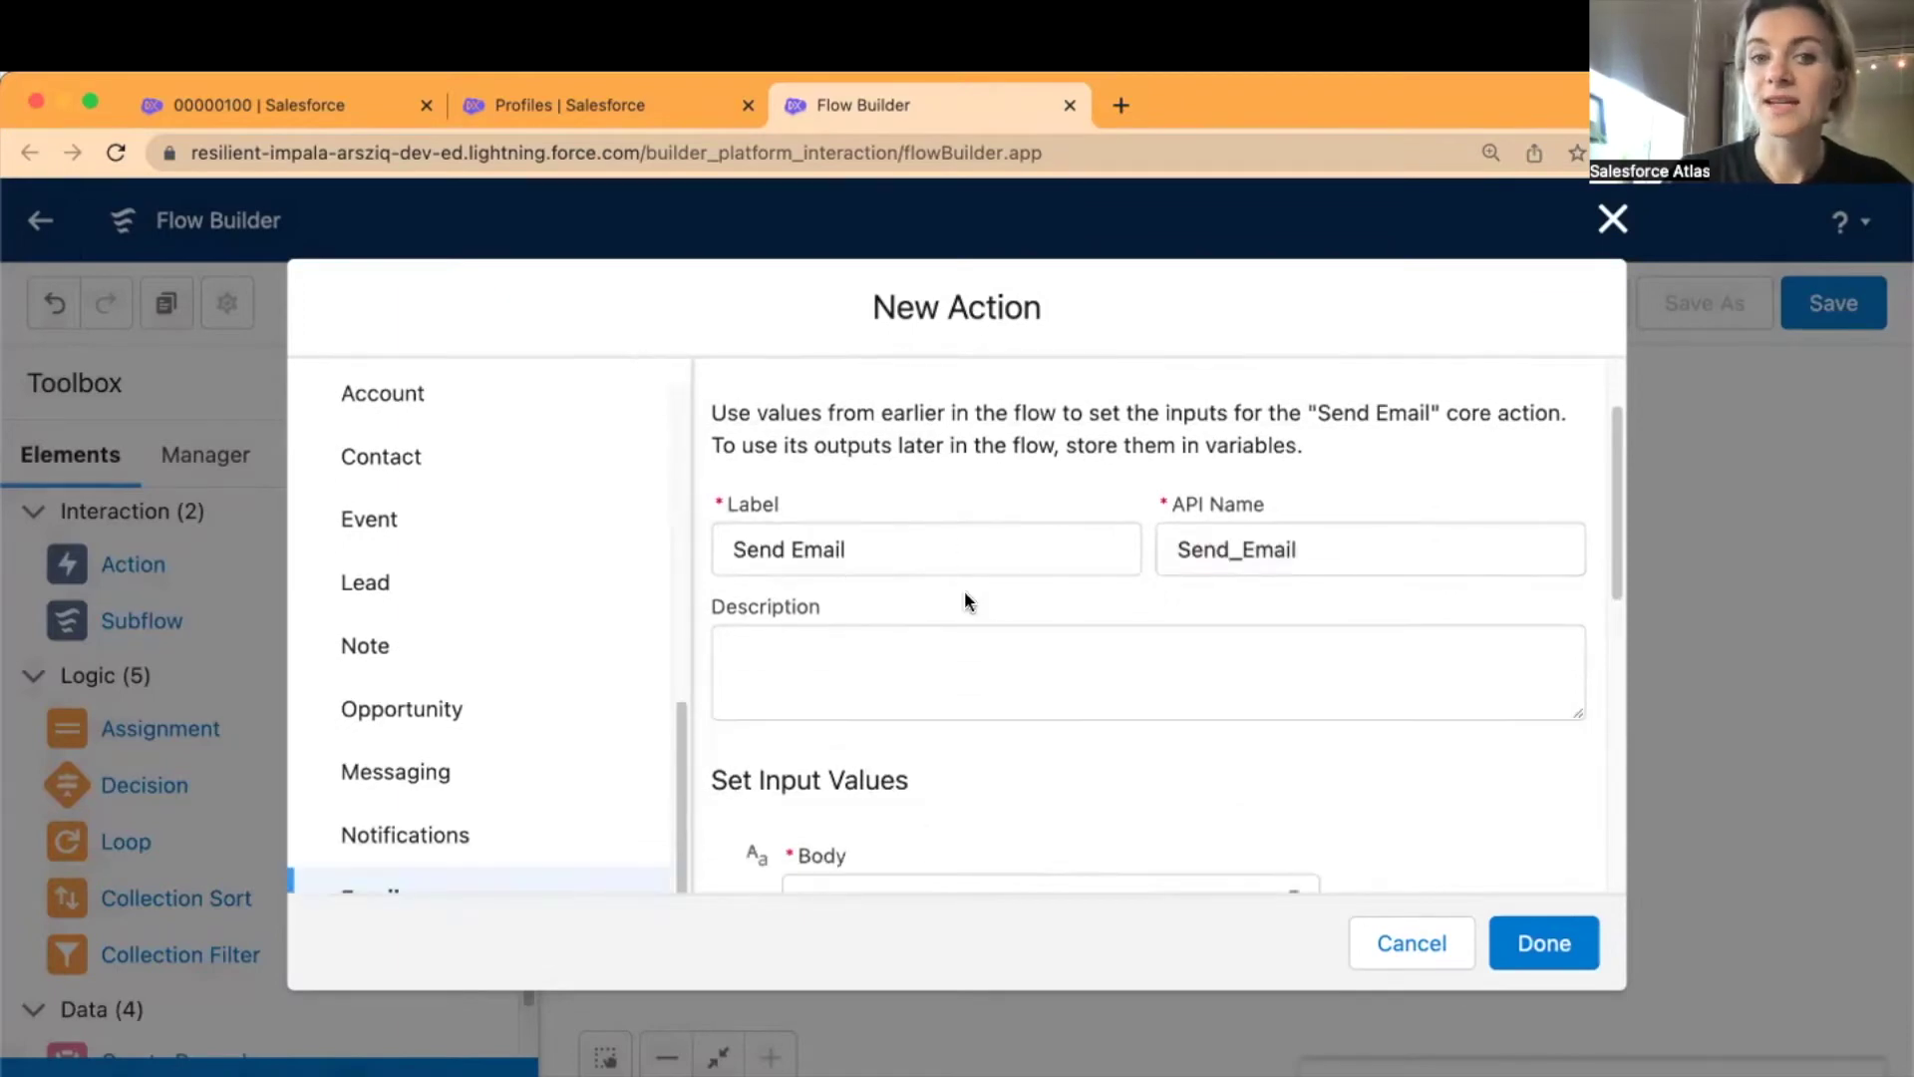
- Create a new Text Template resource with the API name emailBody for the email's body
scroll(847, 599, down, 3)
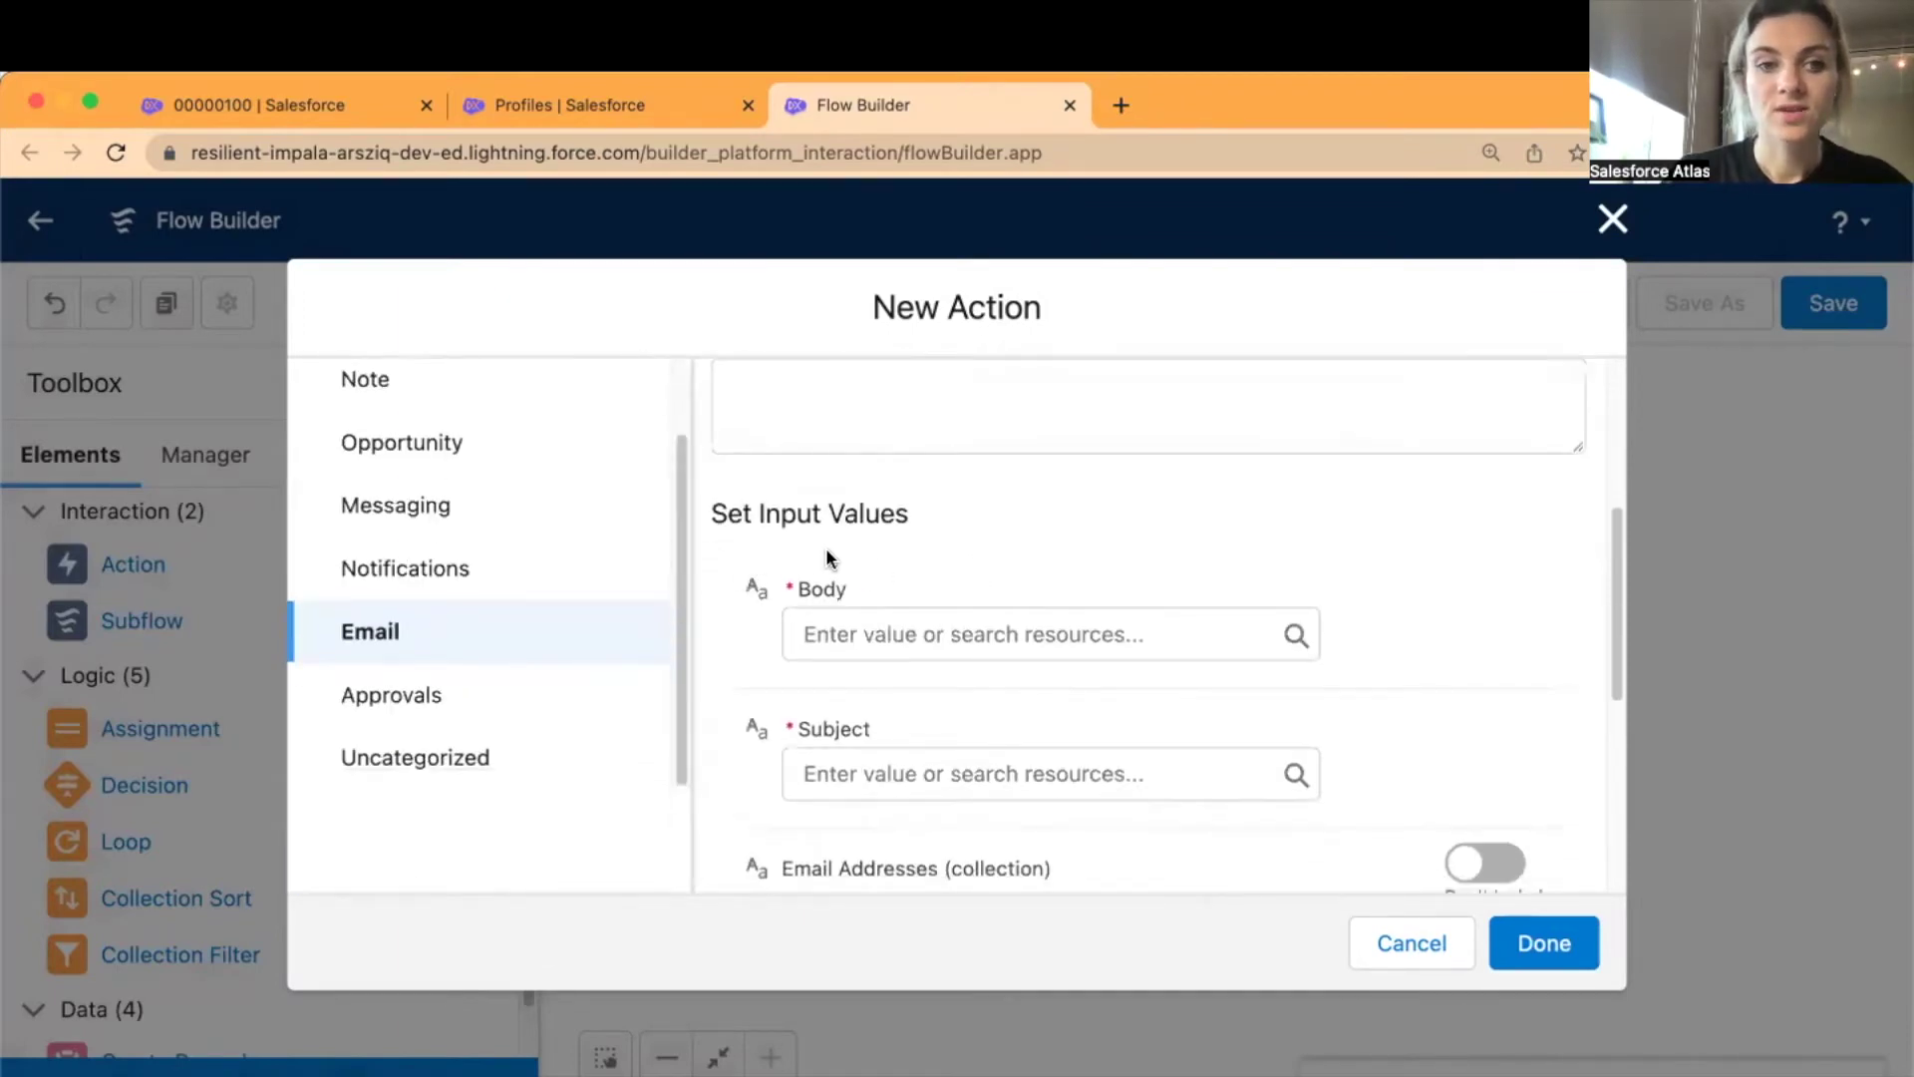
scroll(887, 558, down, 1)
click(973, 558)
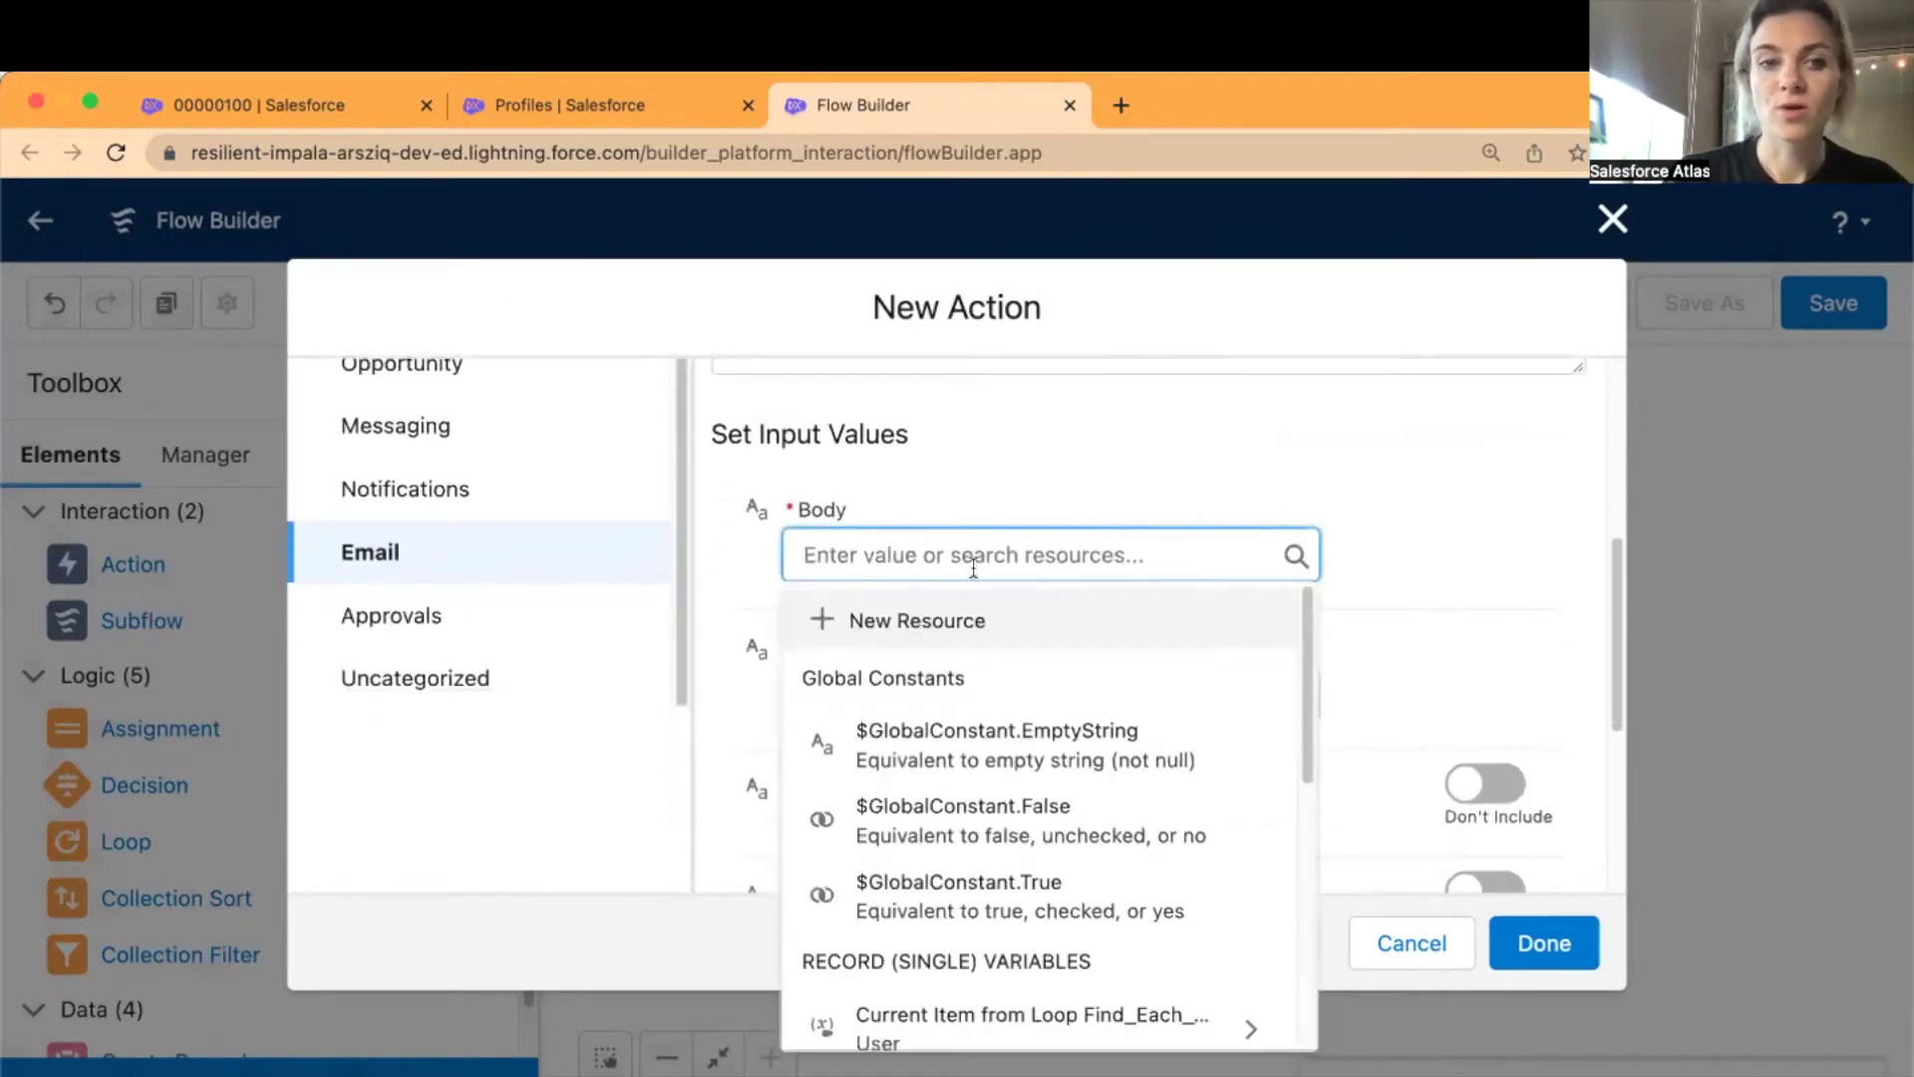
click(933, 624)
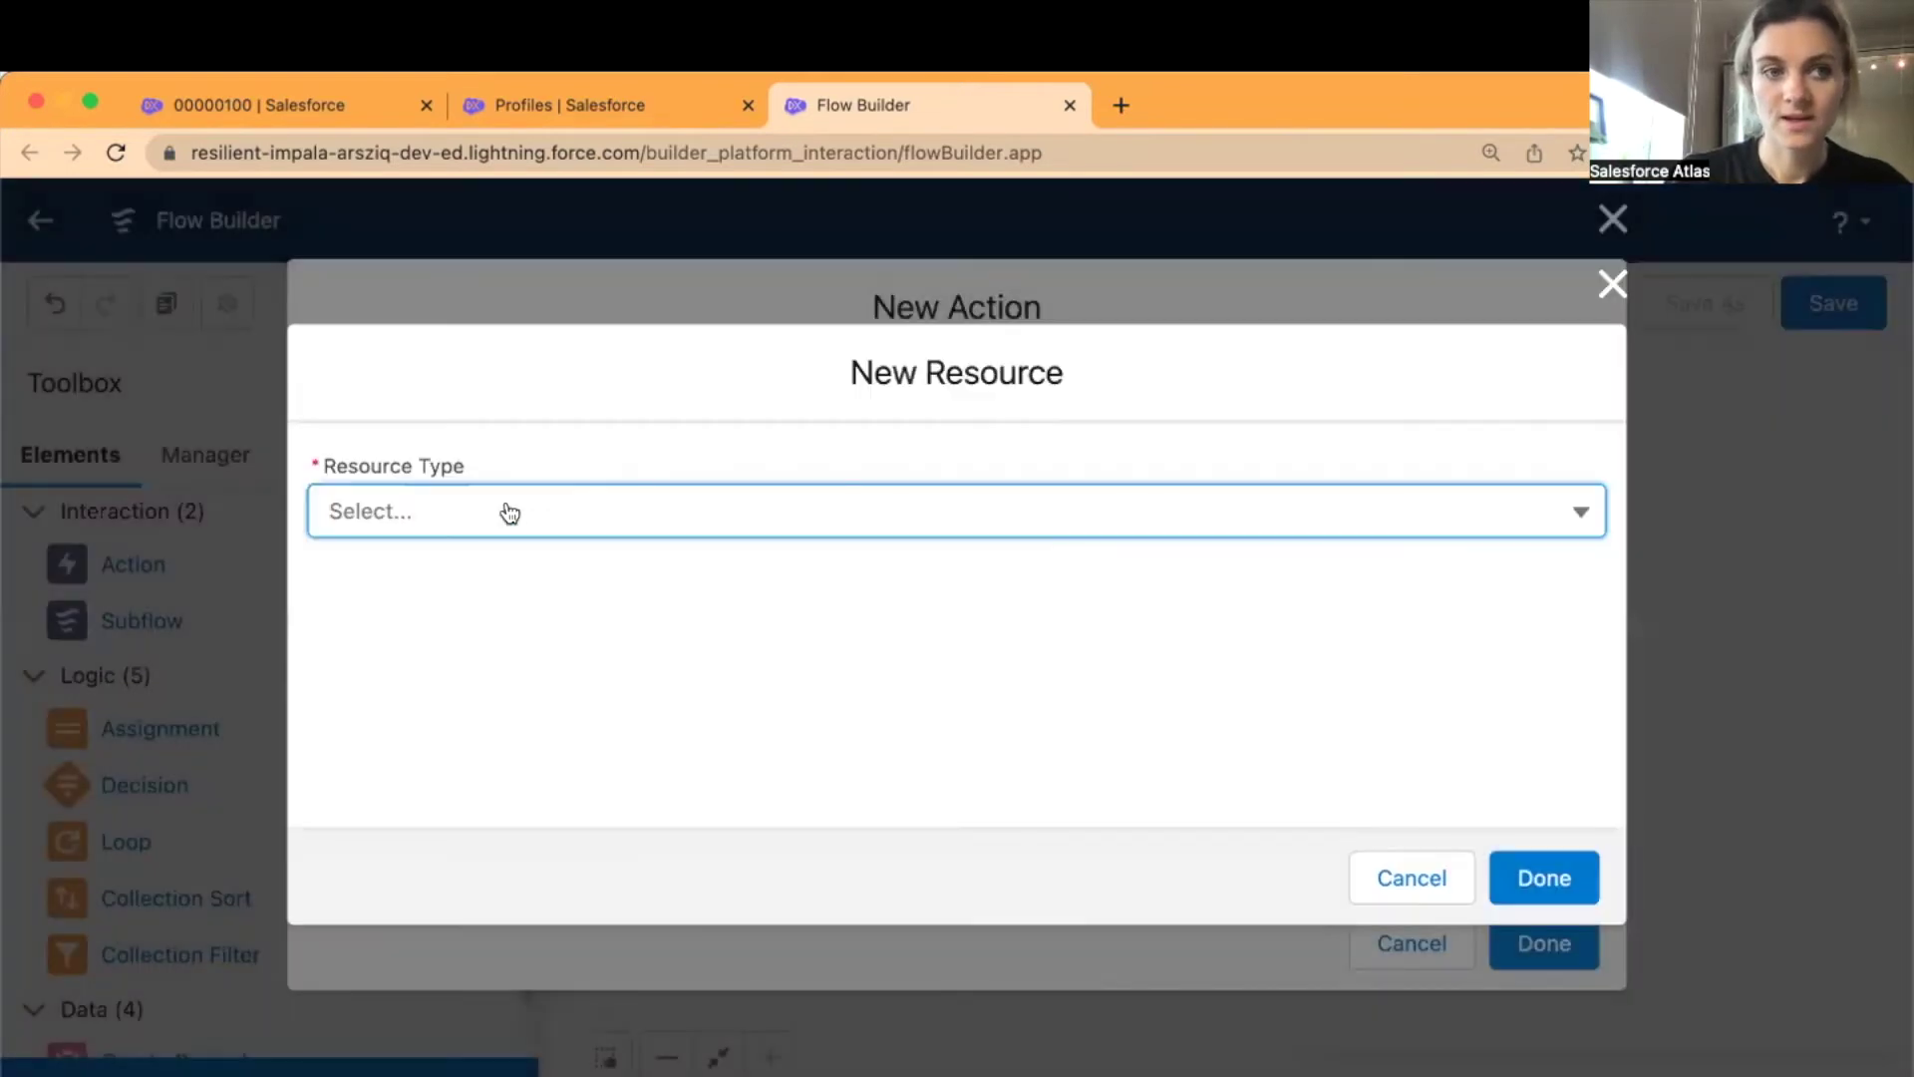
click(500, 510)
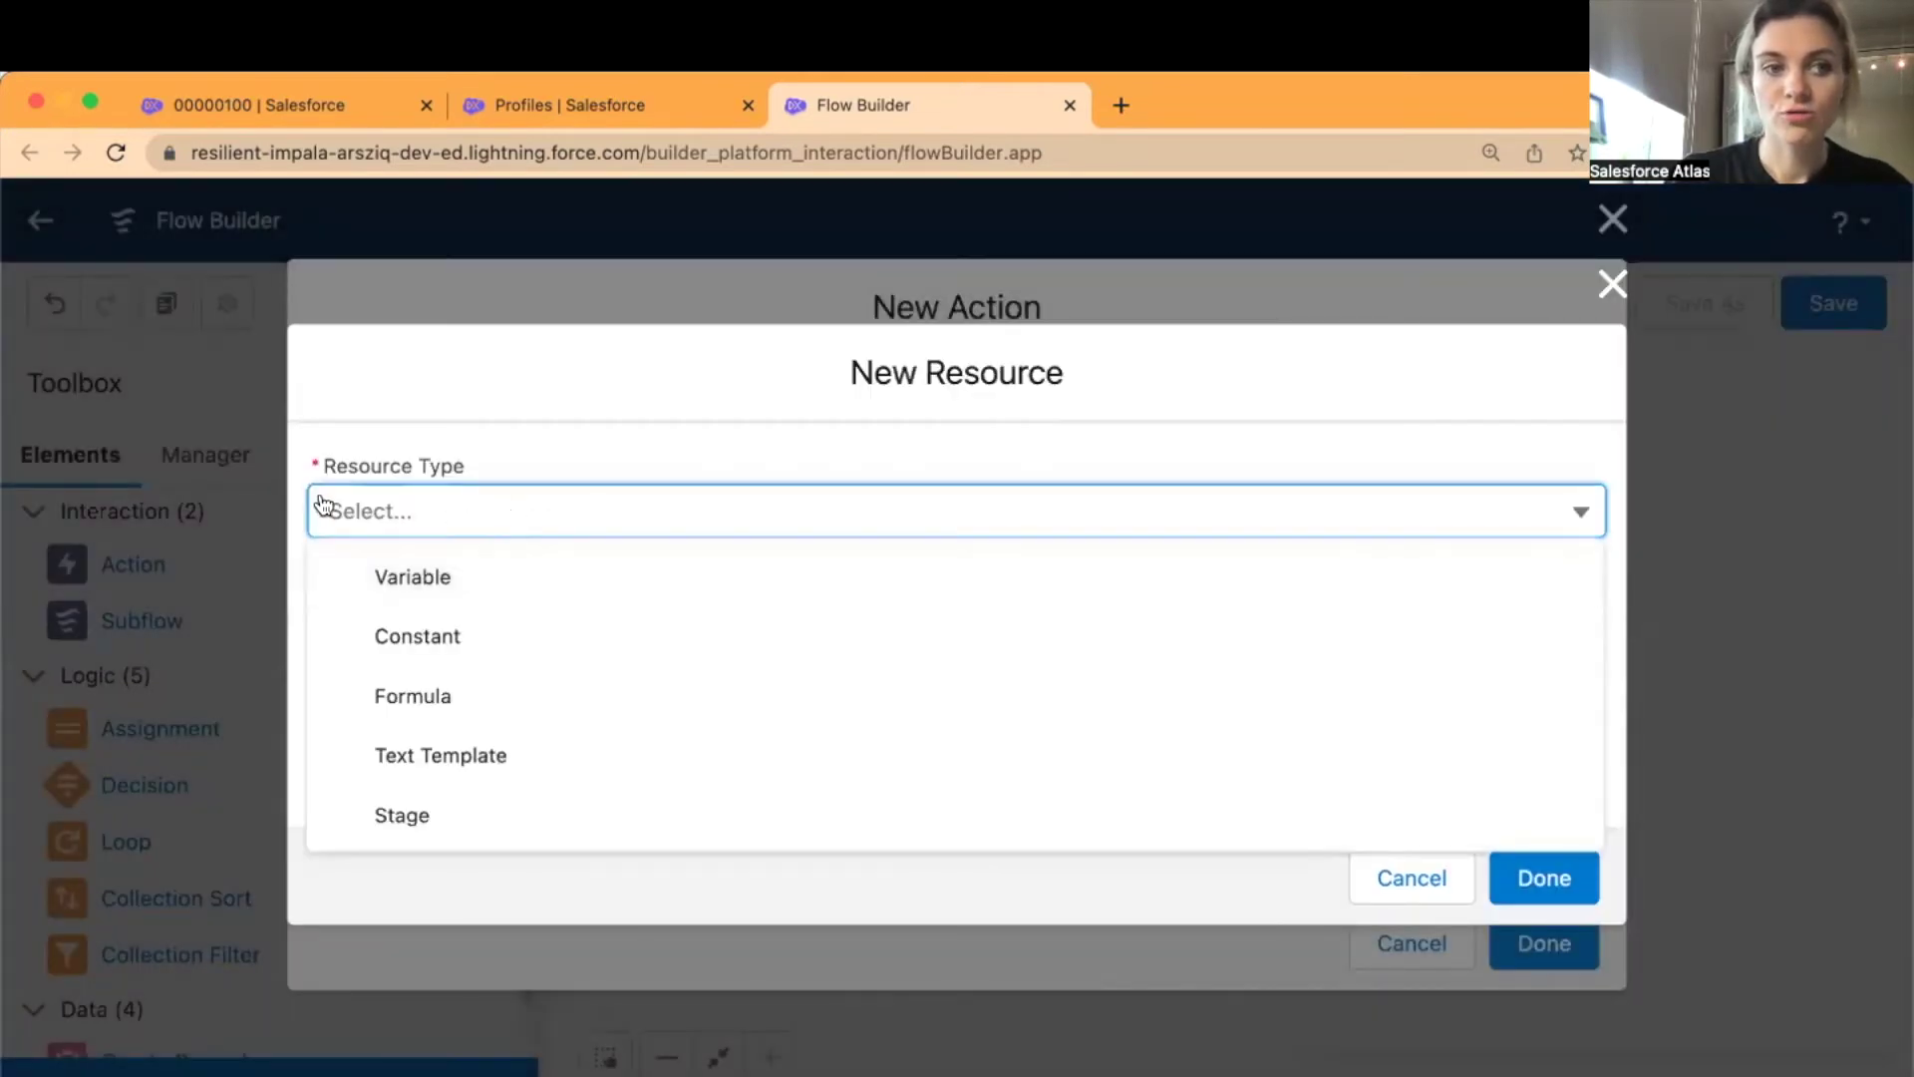
click(520, 760)
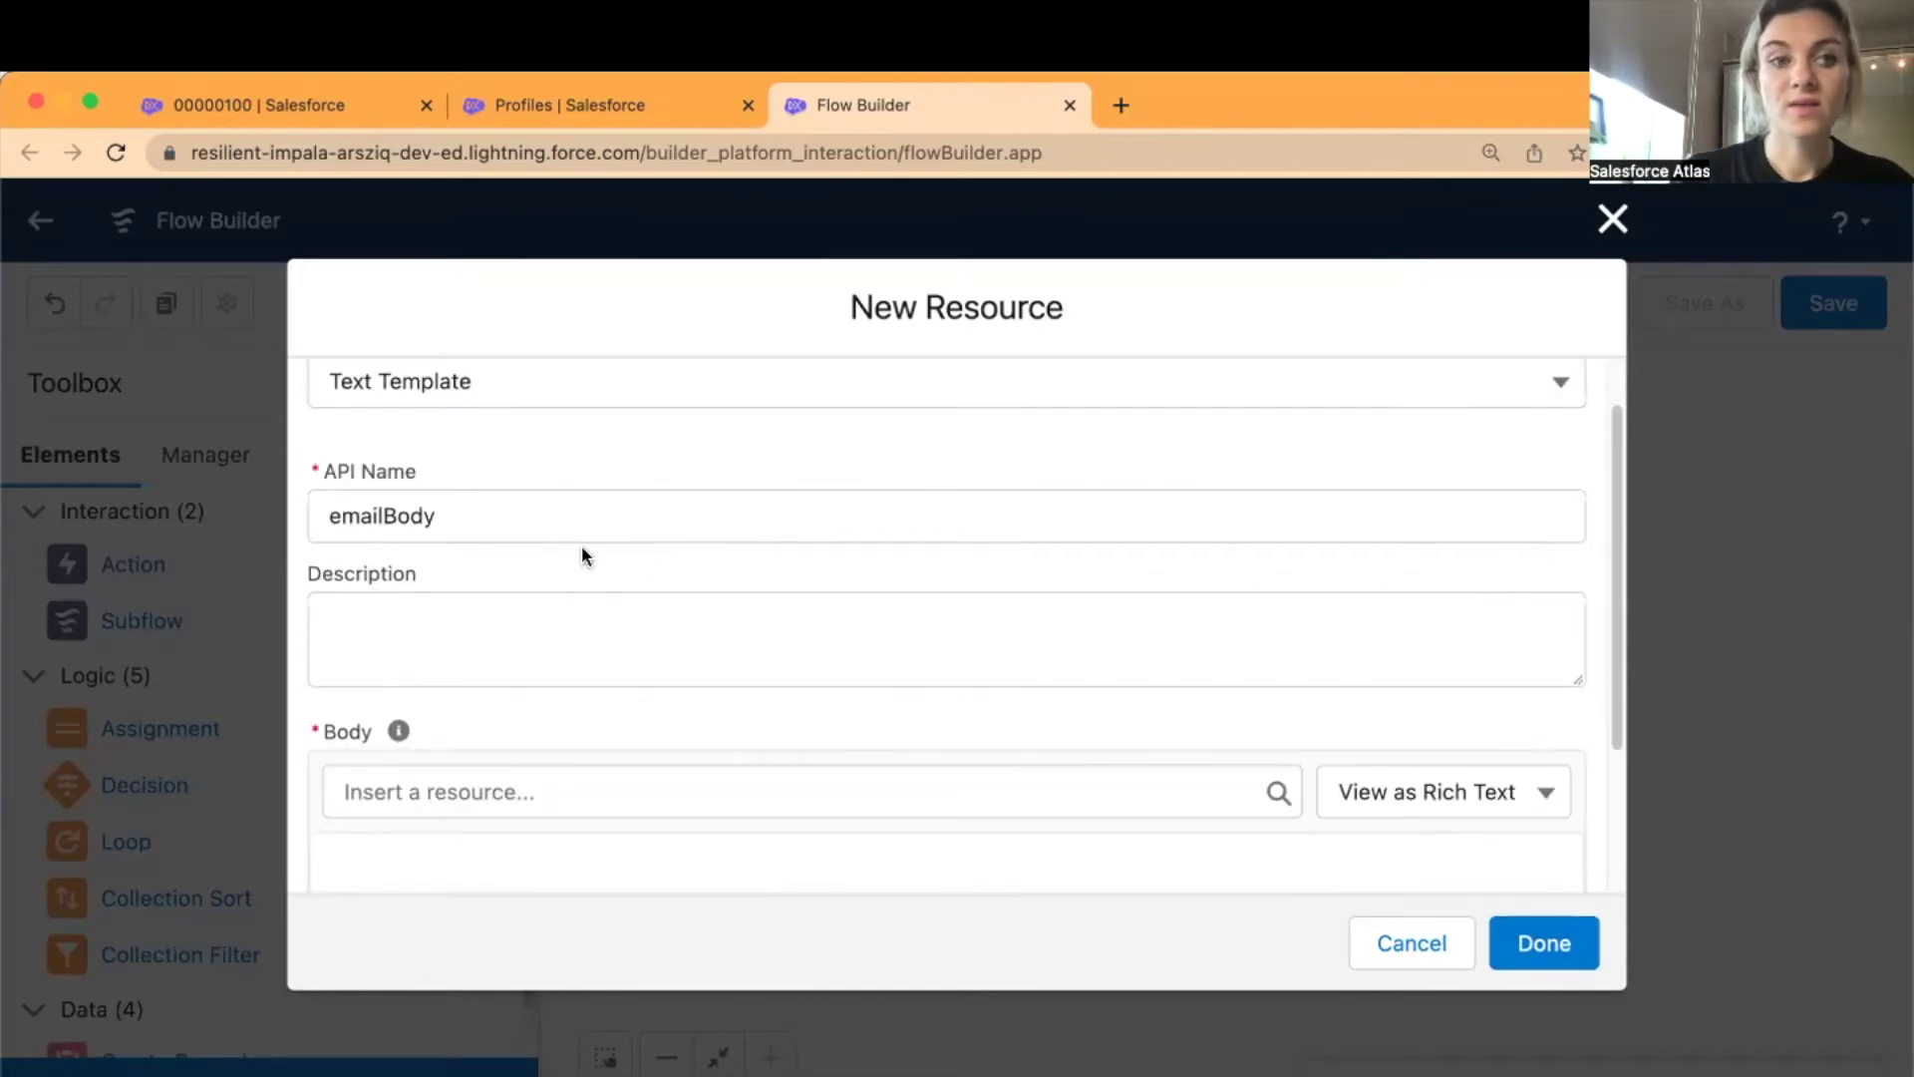
- Start the template body with the greeting "Hi" followed by the loop's current user FirstName, {!Find_Each_User.FirstName}
scroll(588, 551, down, 3)
scroll(602, 588, down, 1)
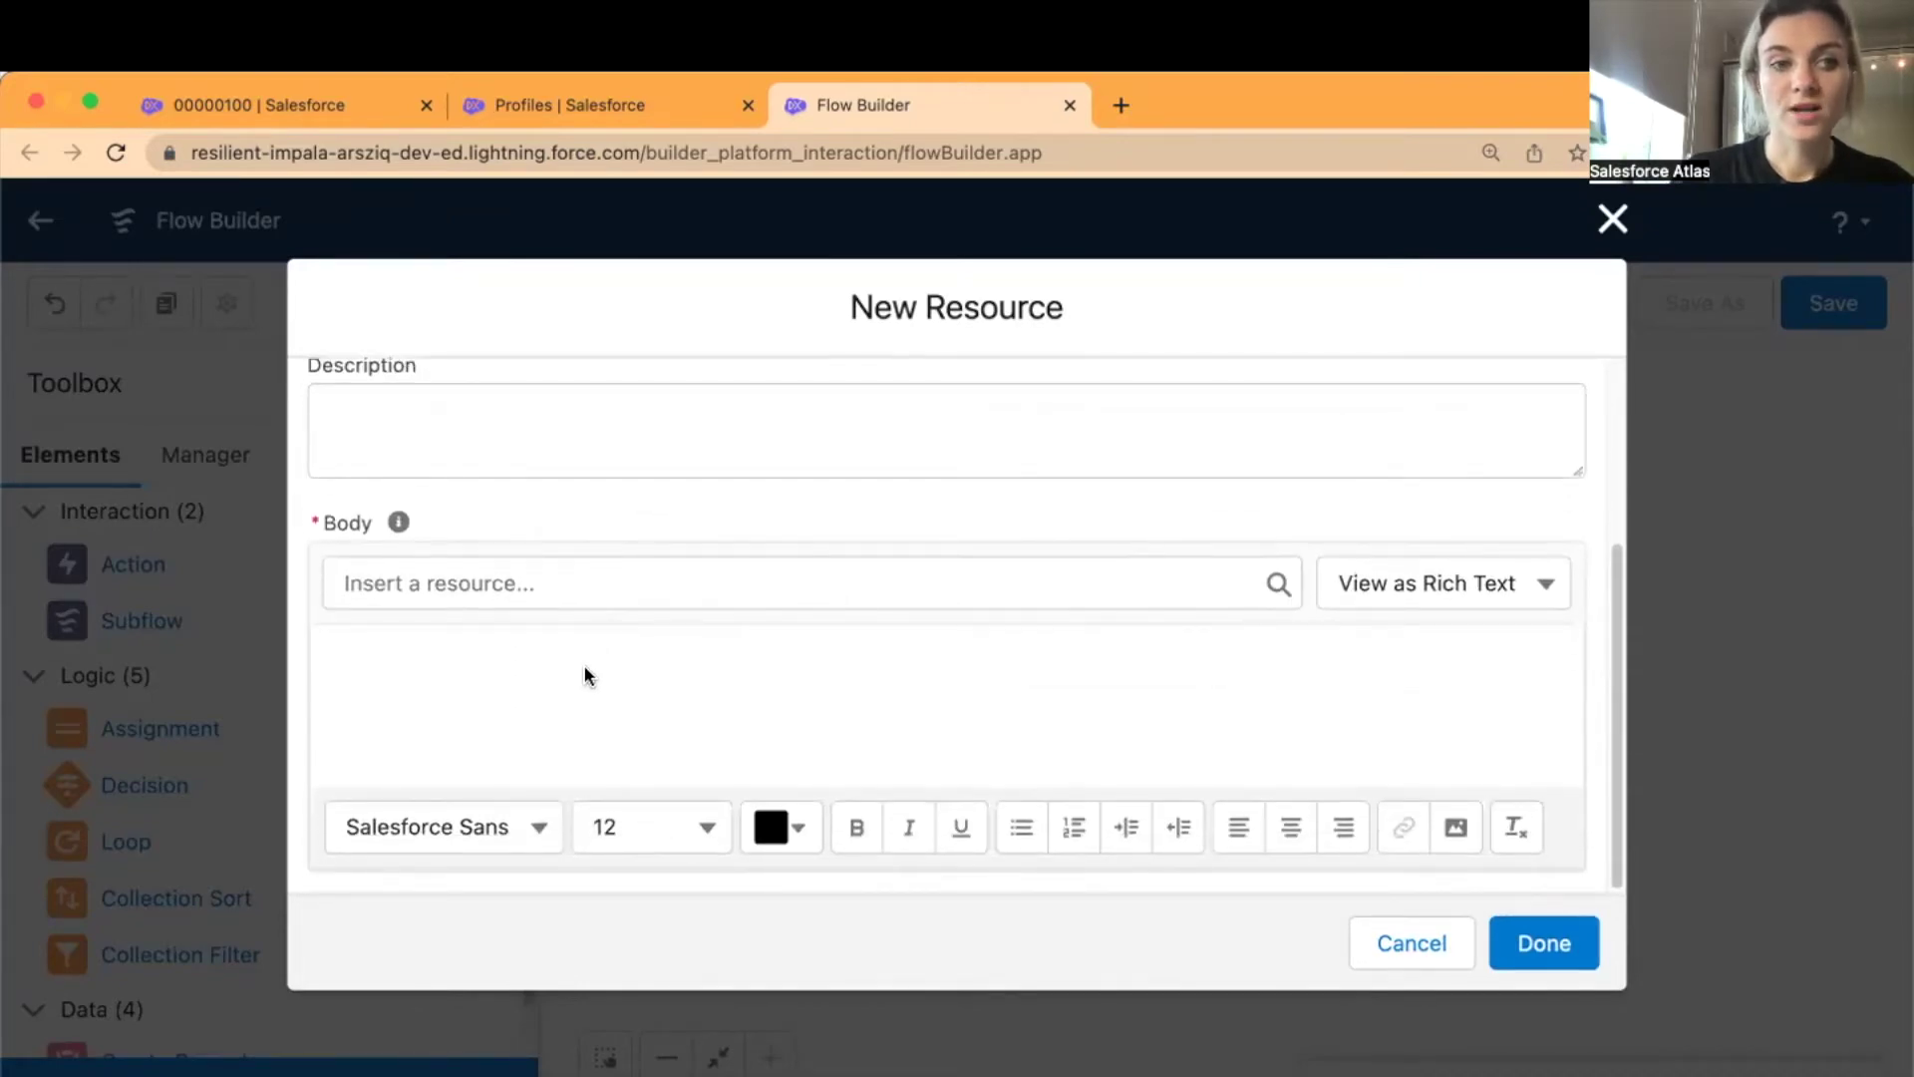
click(585, 674)
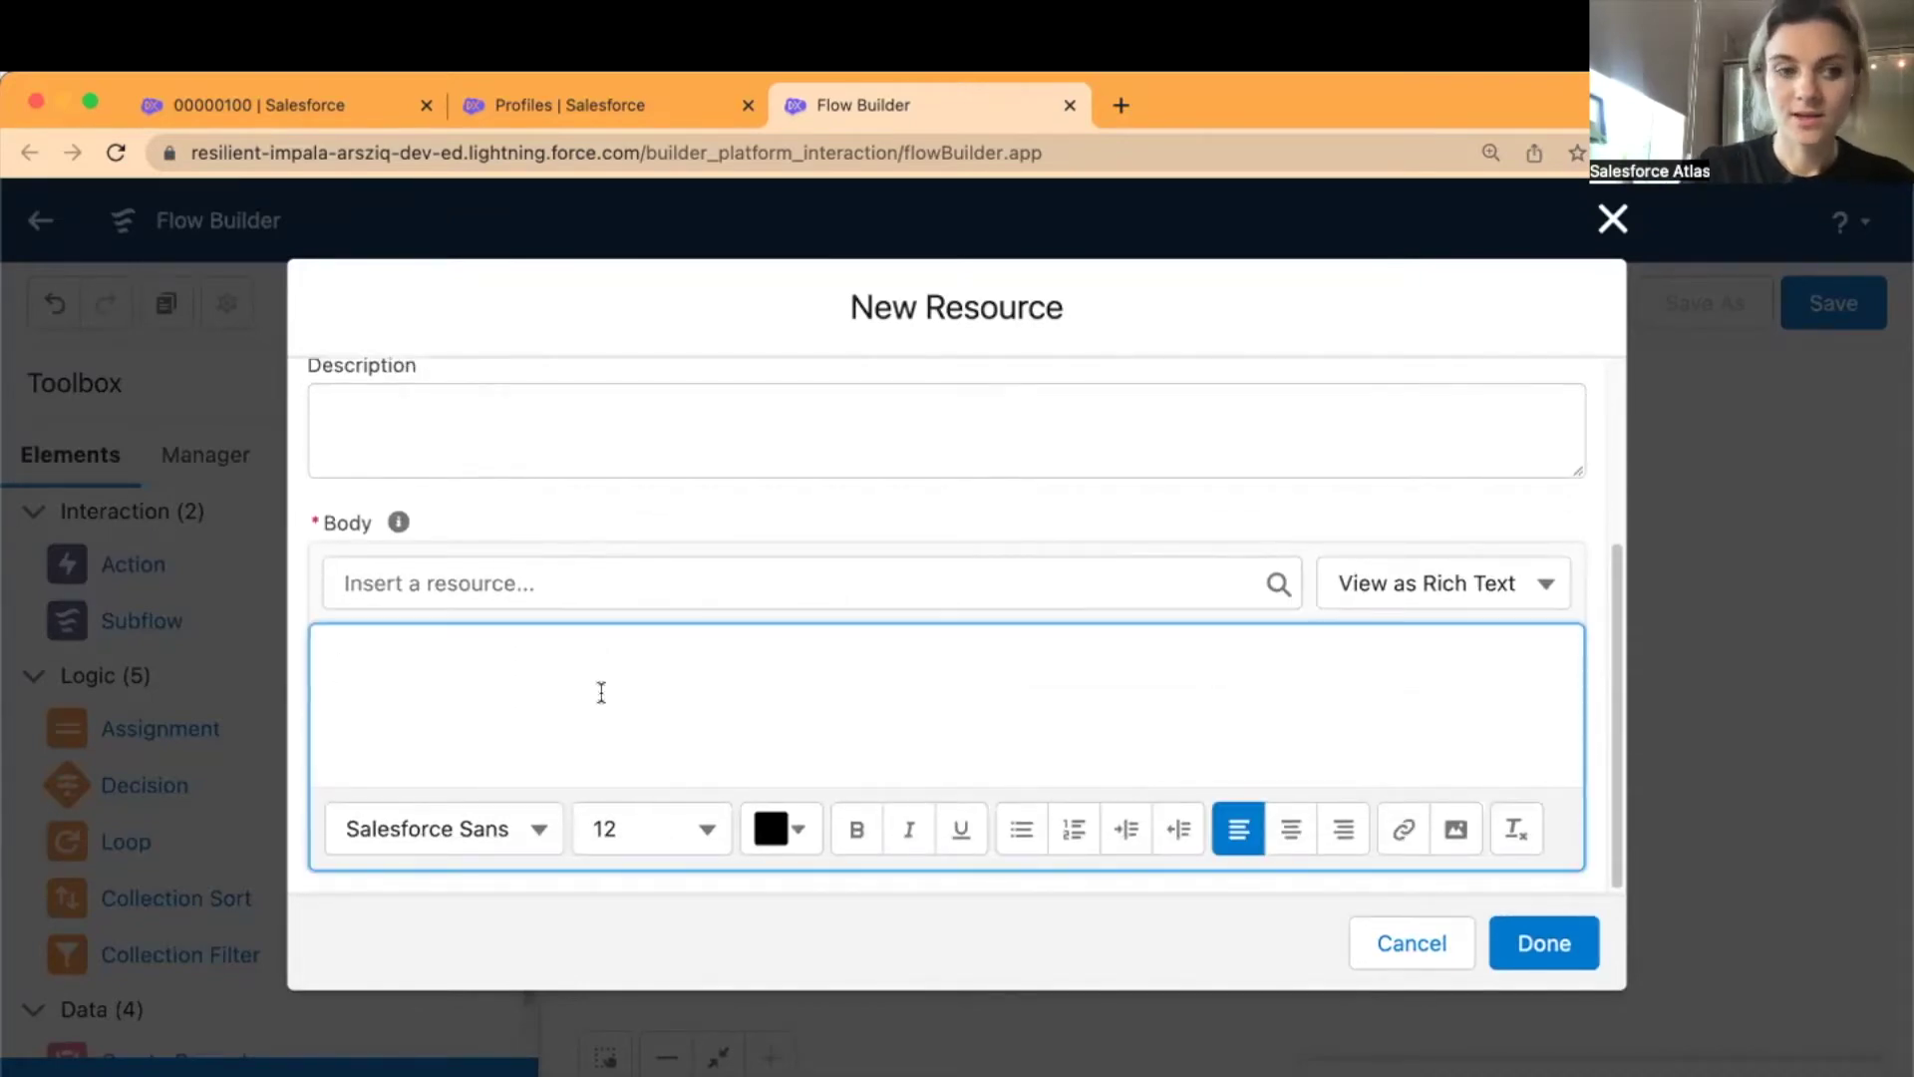
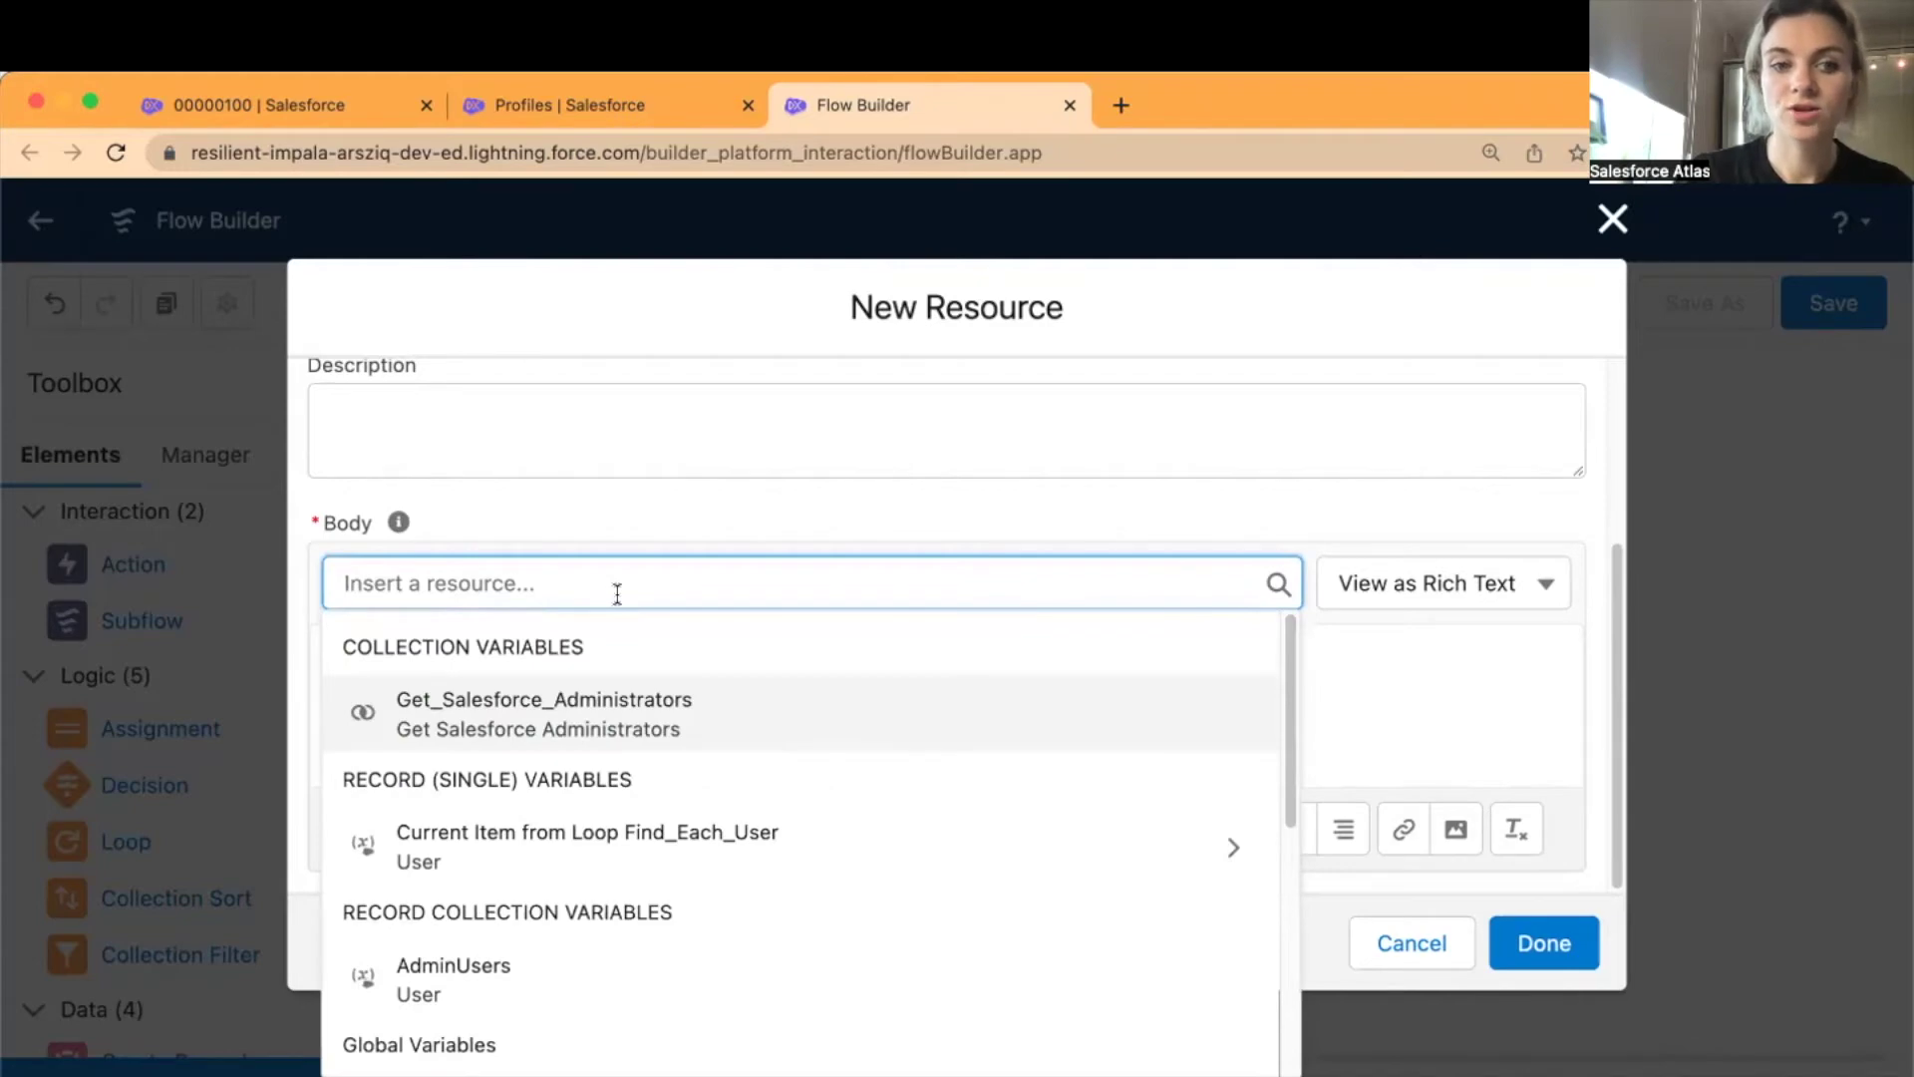
click(826, 844)
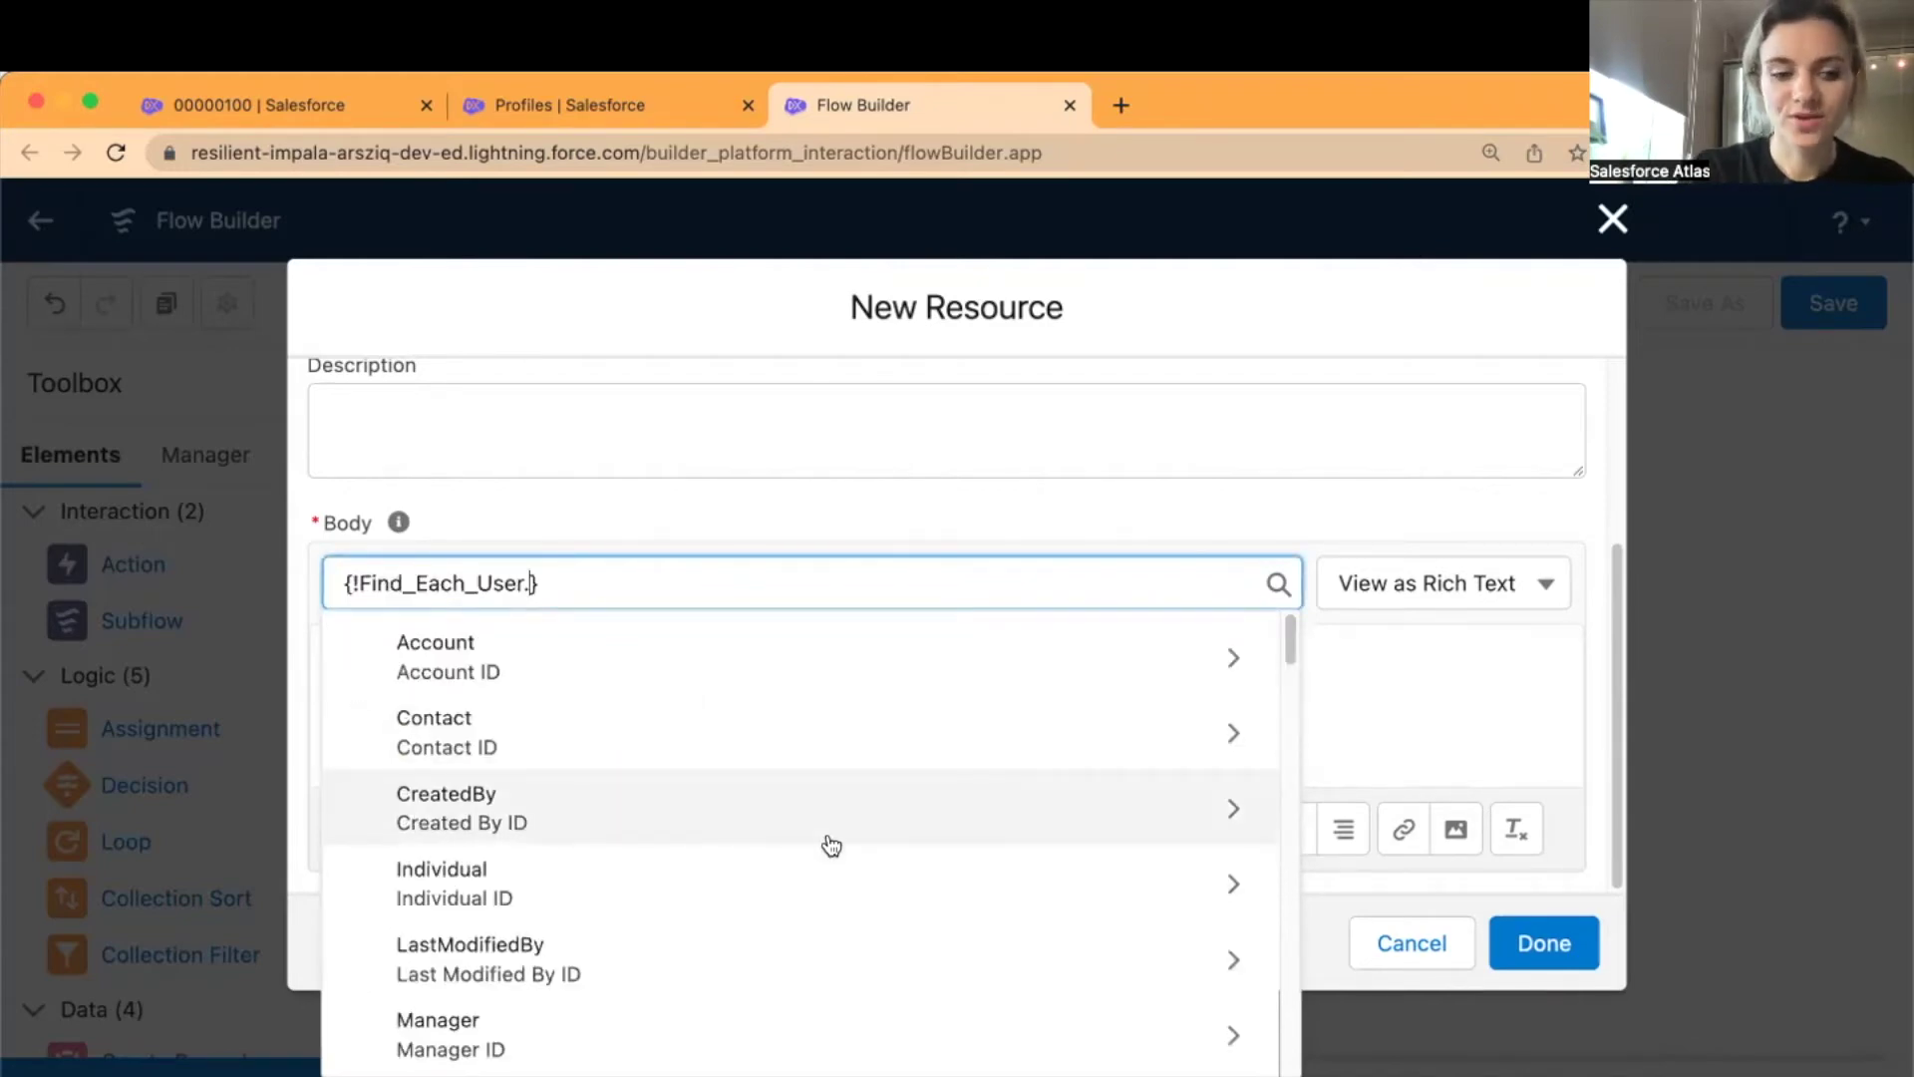
text(name)
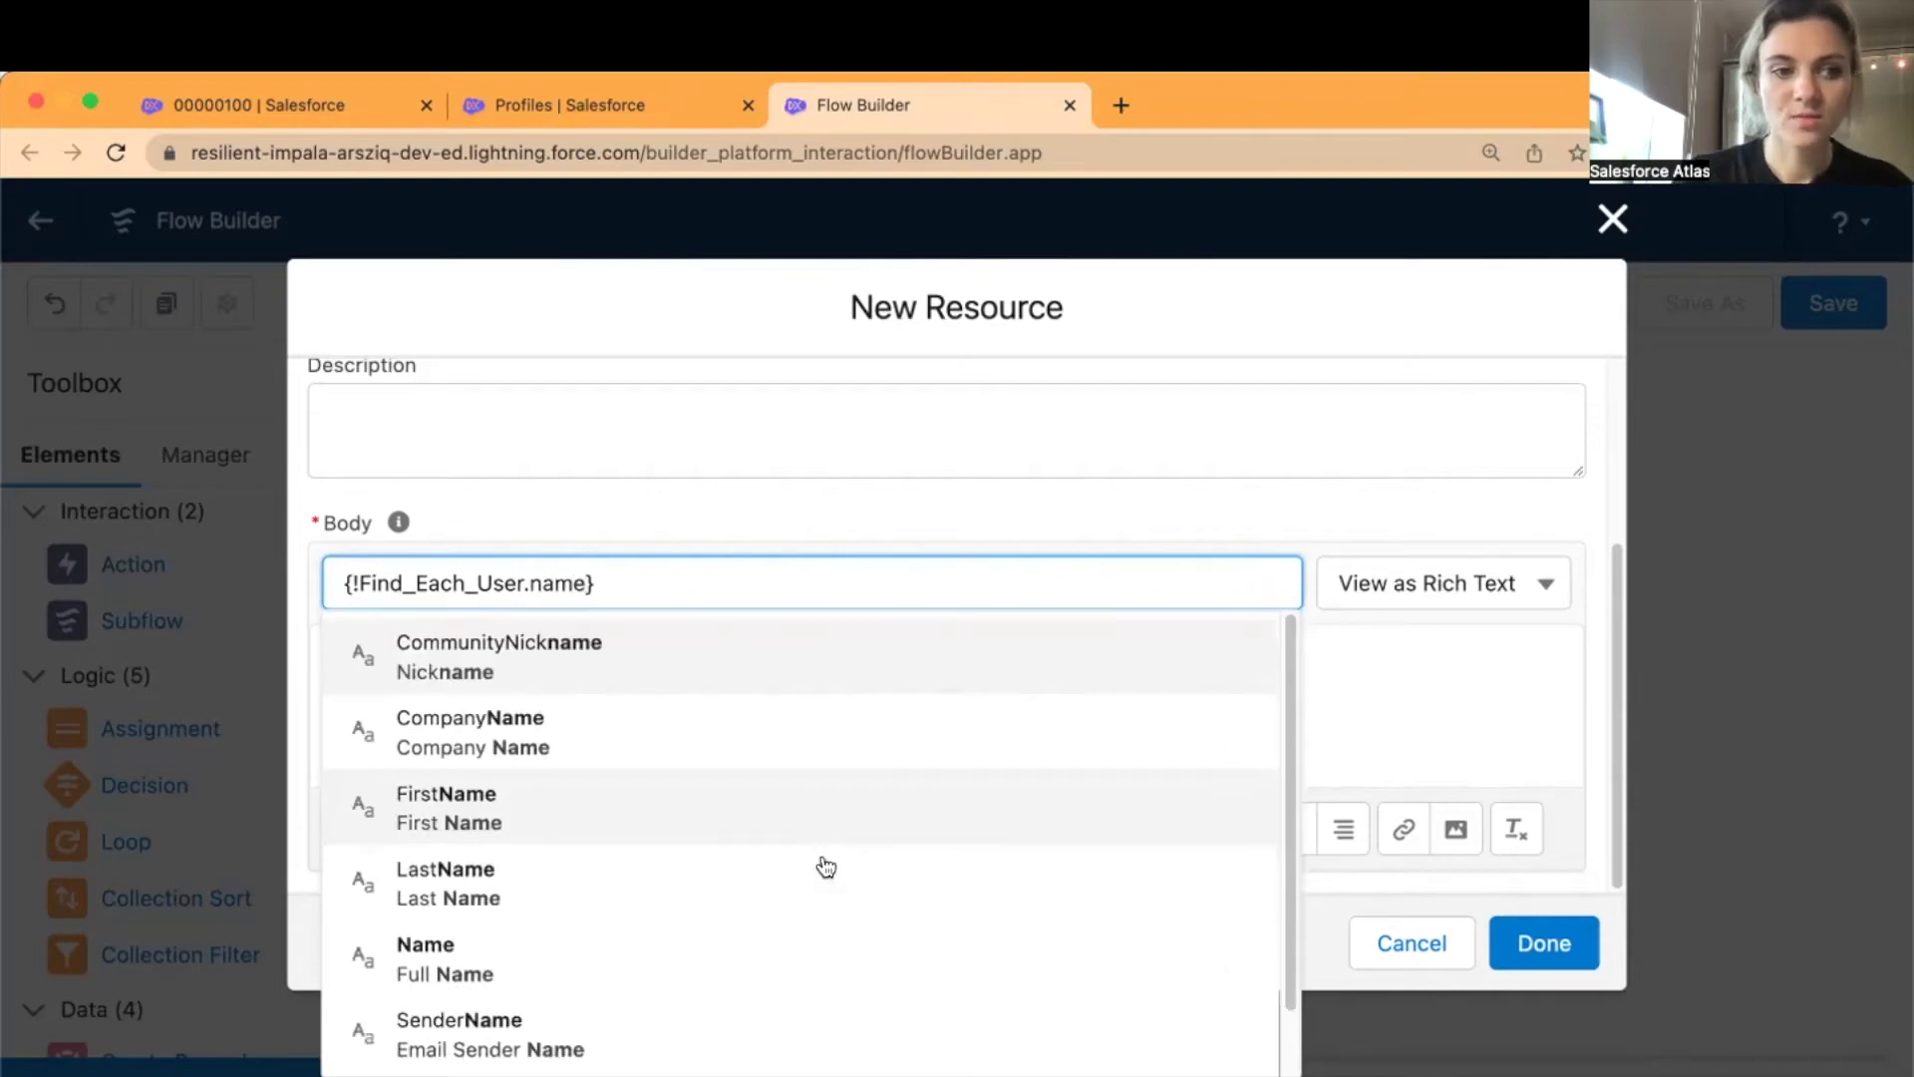
click(568, 813)
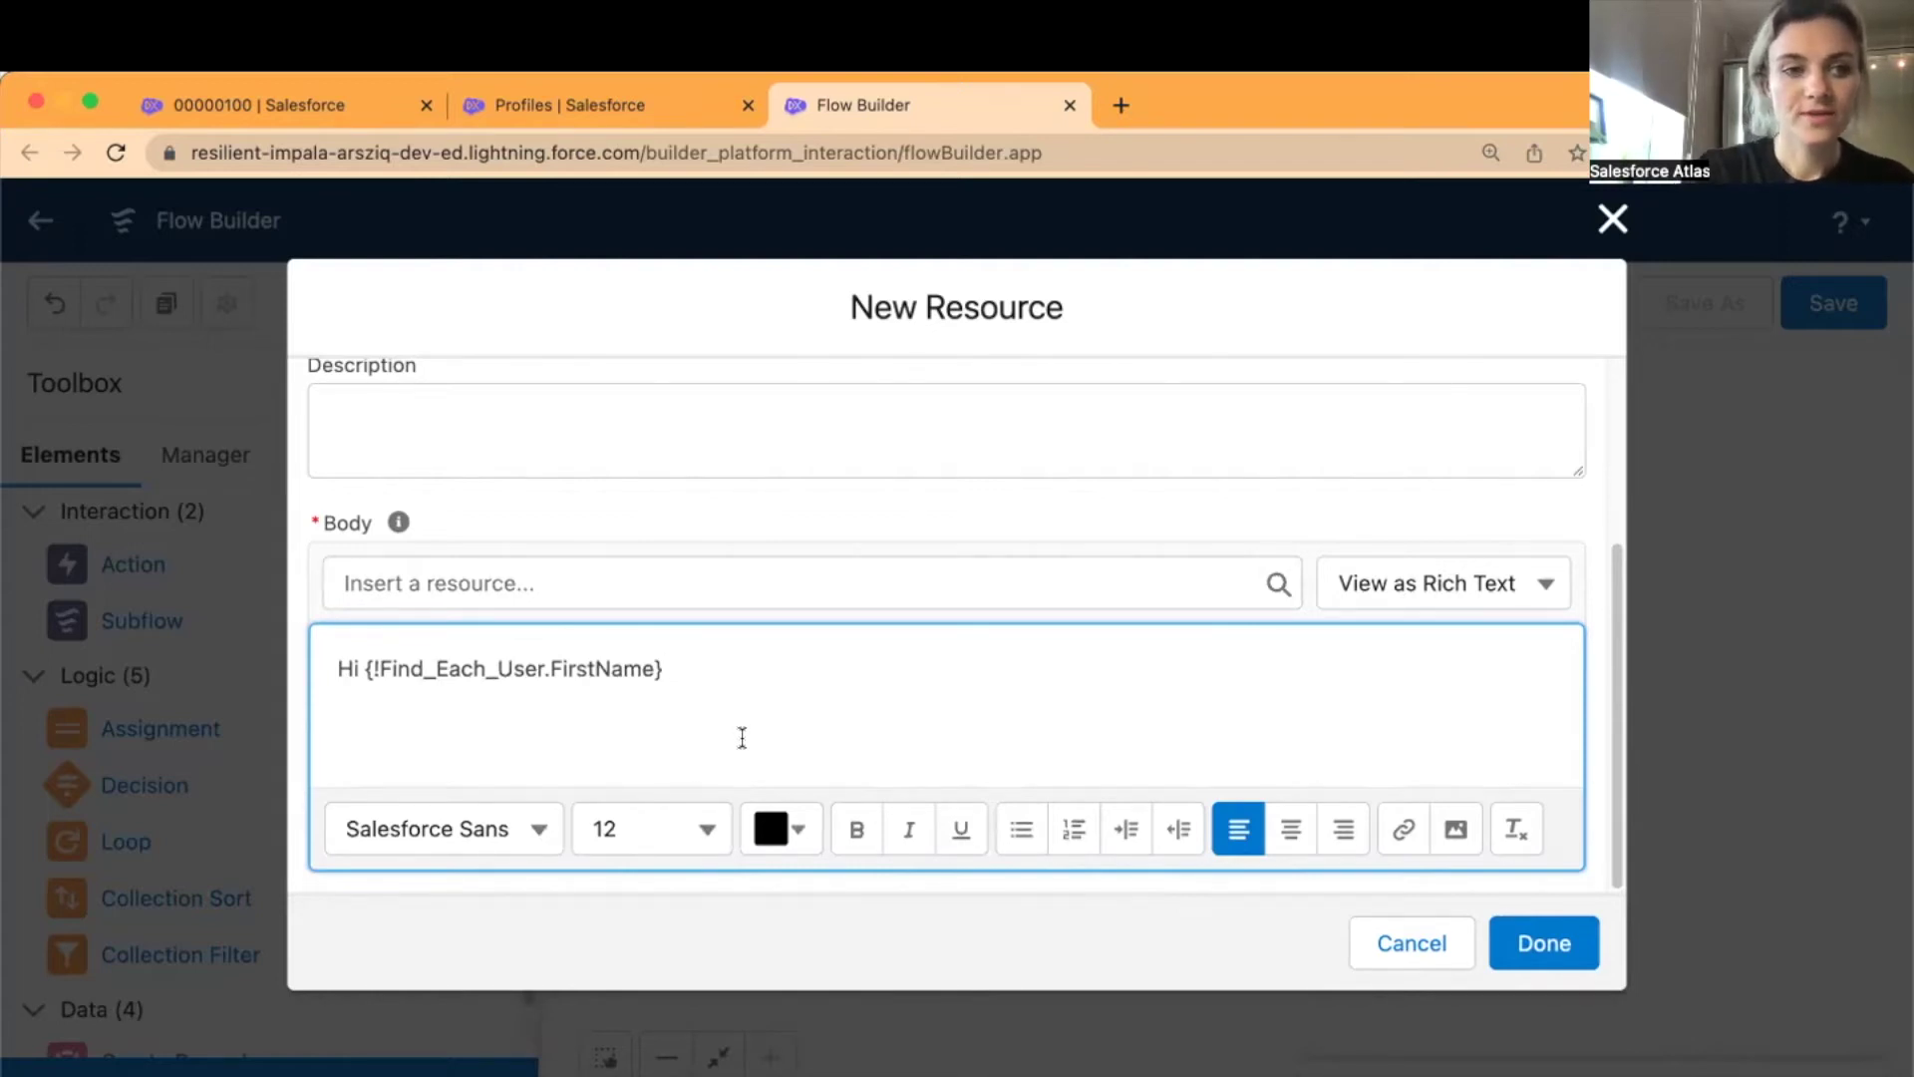
- End the greeting with a comma and write the sentence "A contract was Created/Updated" below it, after a blank line
text(,)
key(Return)
key(Return)
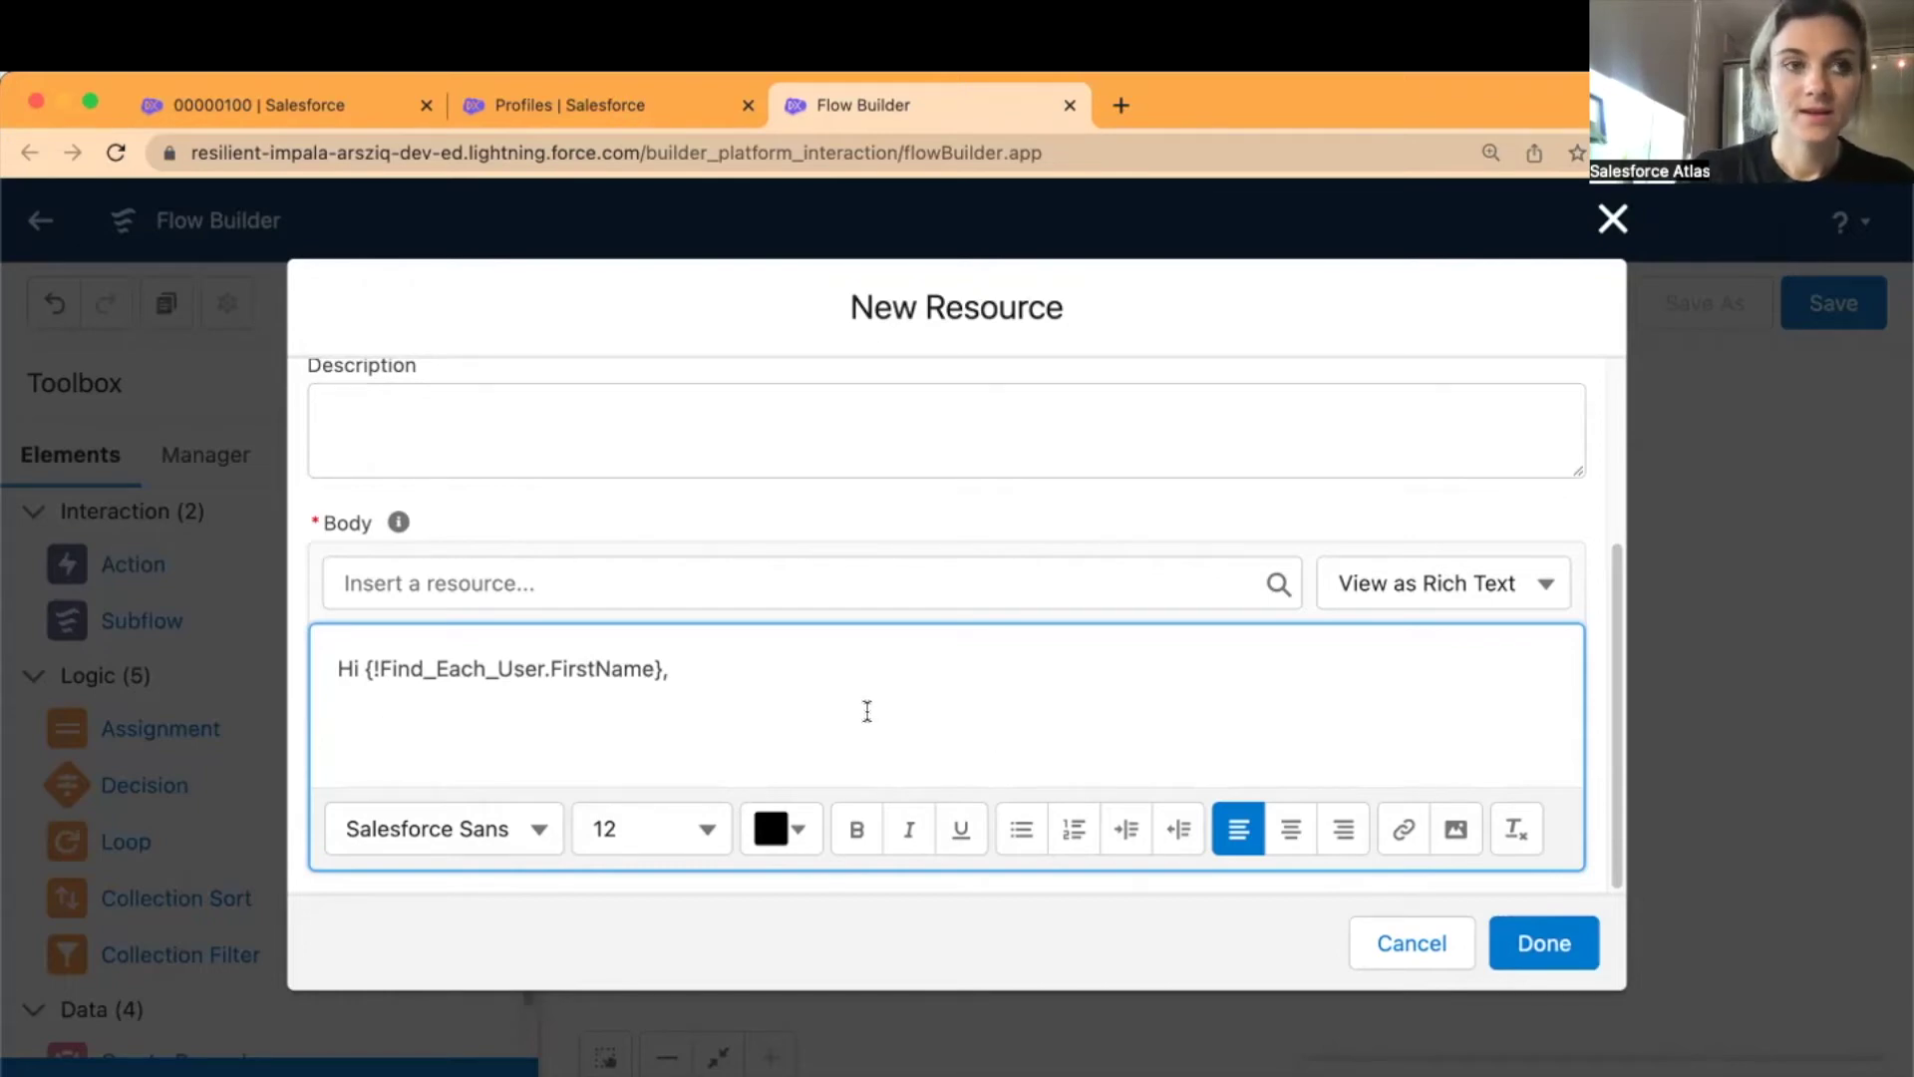
click(271, 107)
scroll(452, 916, down, 3)
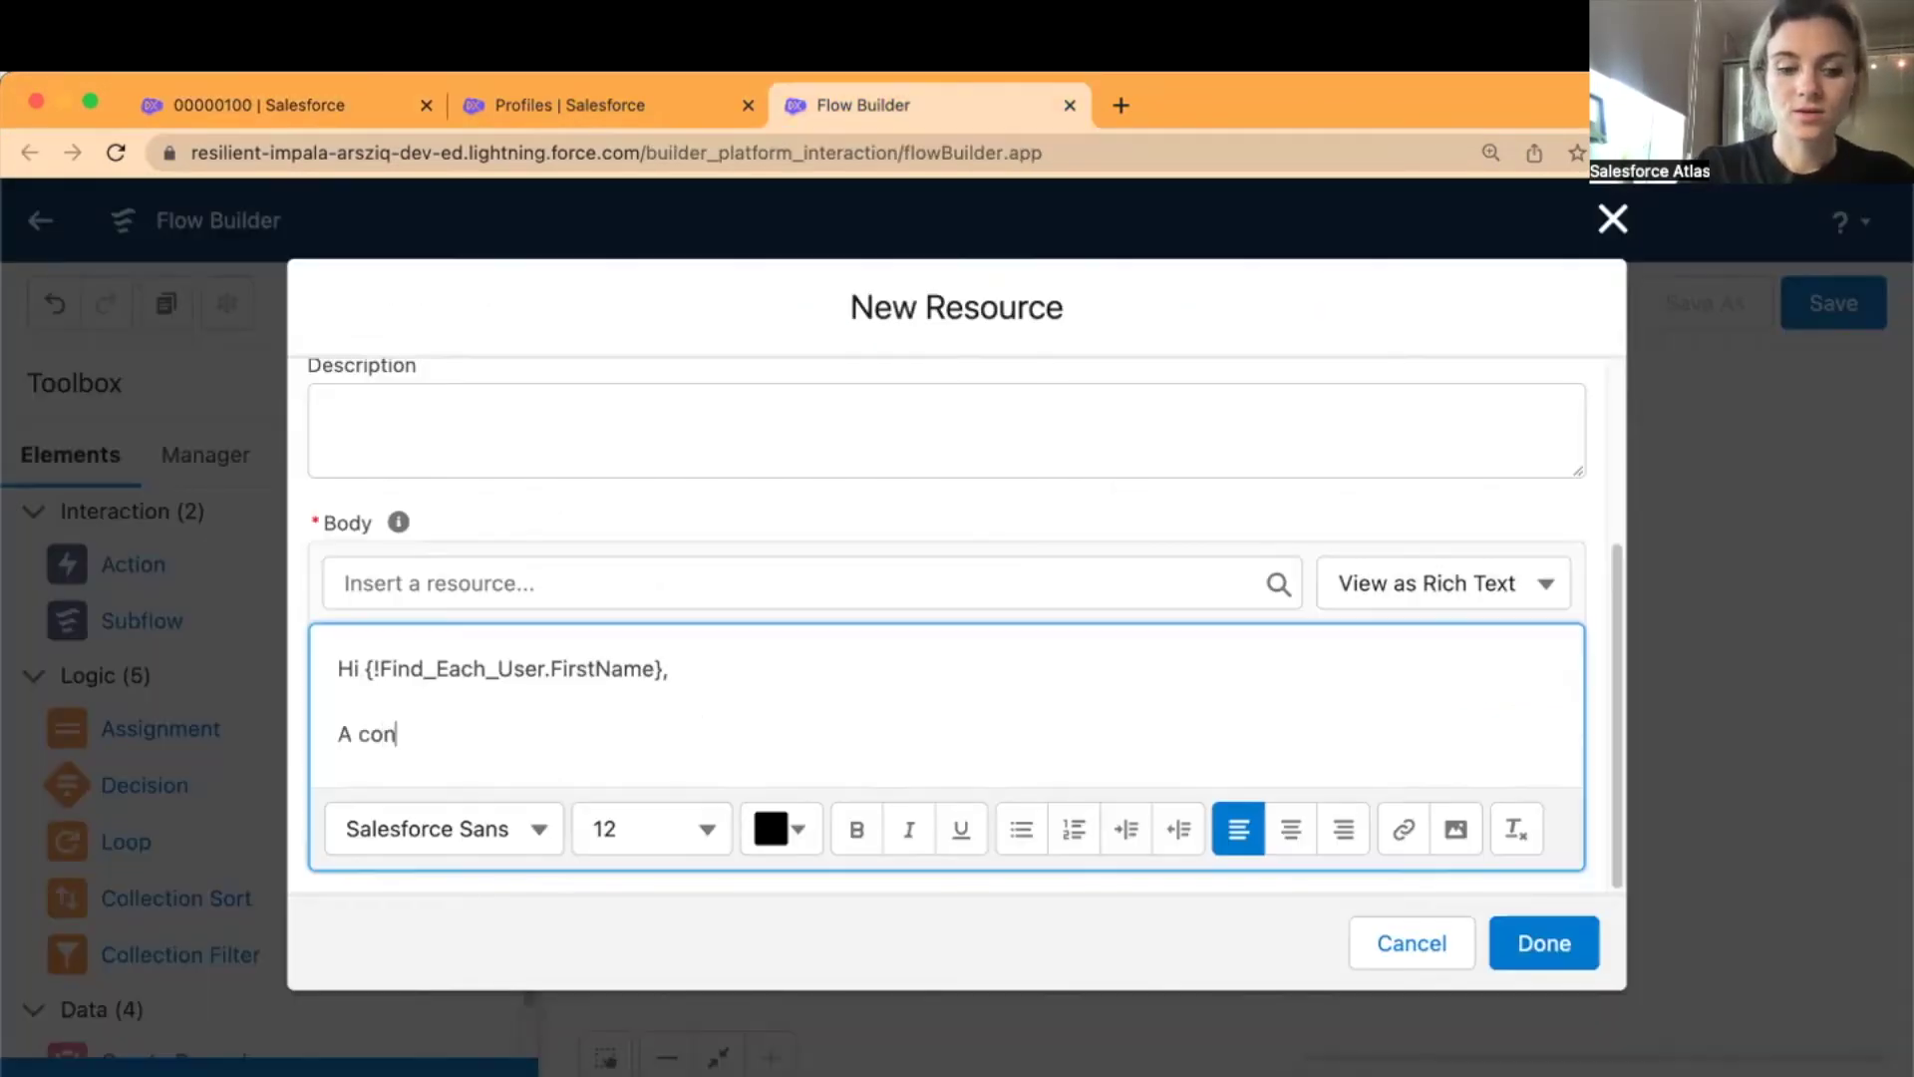
text(tract )
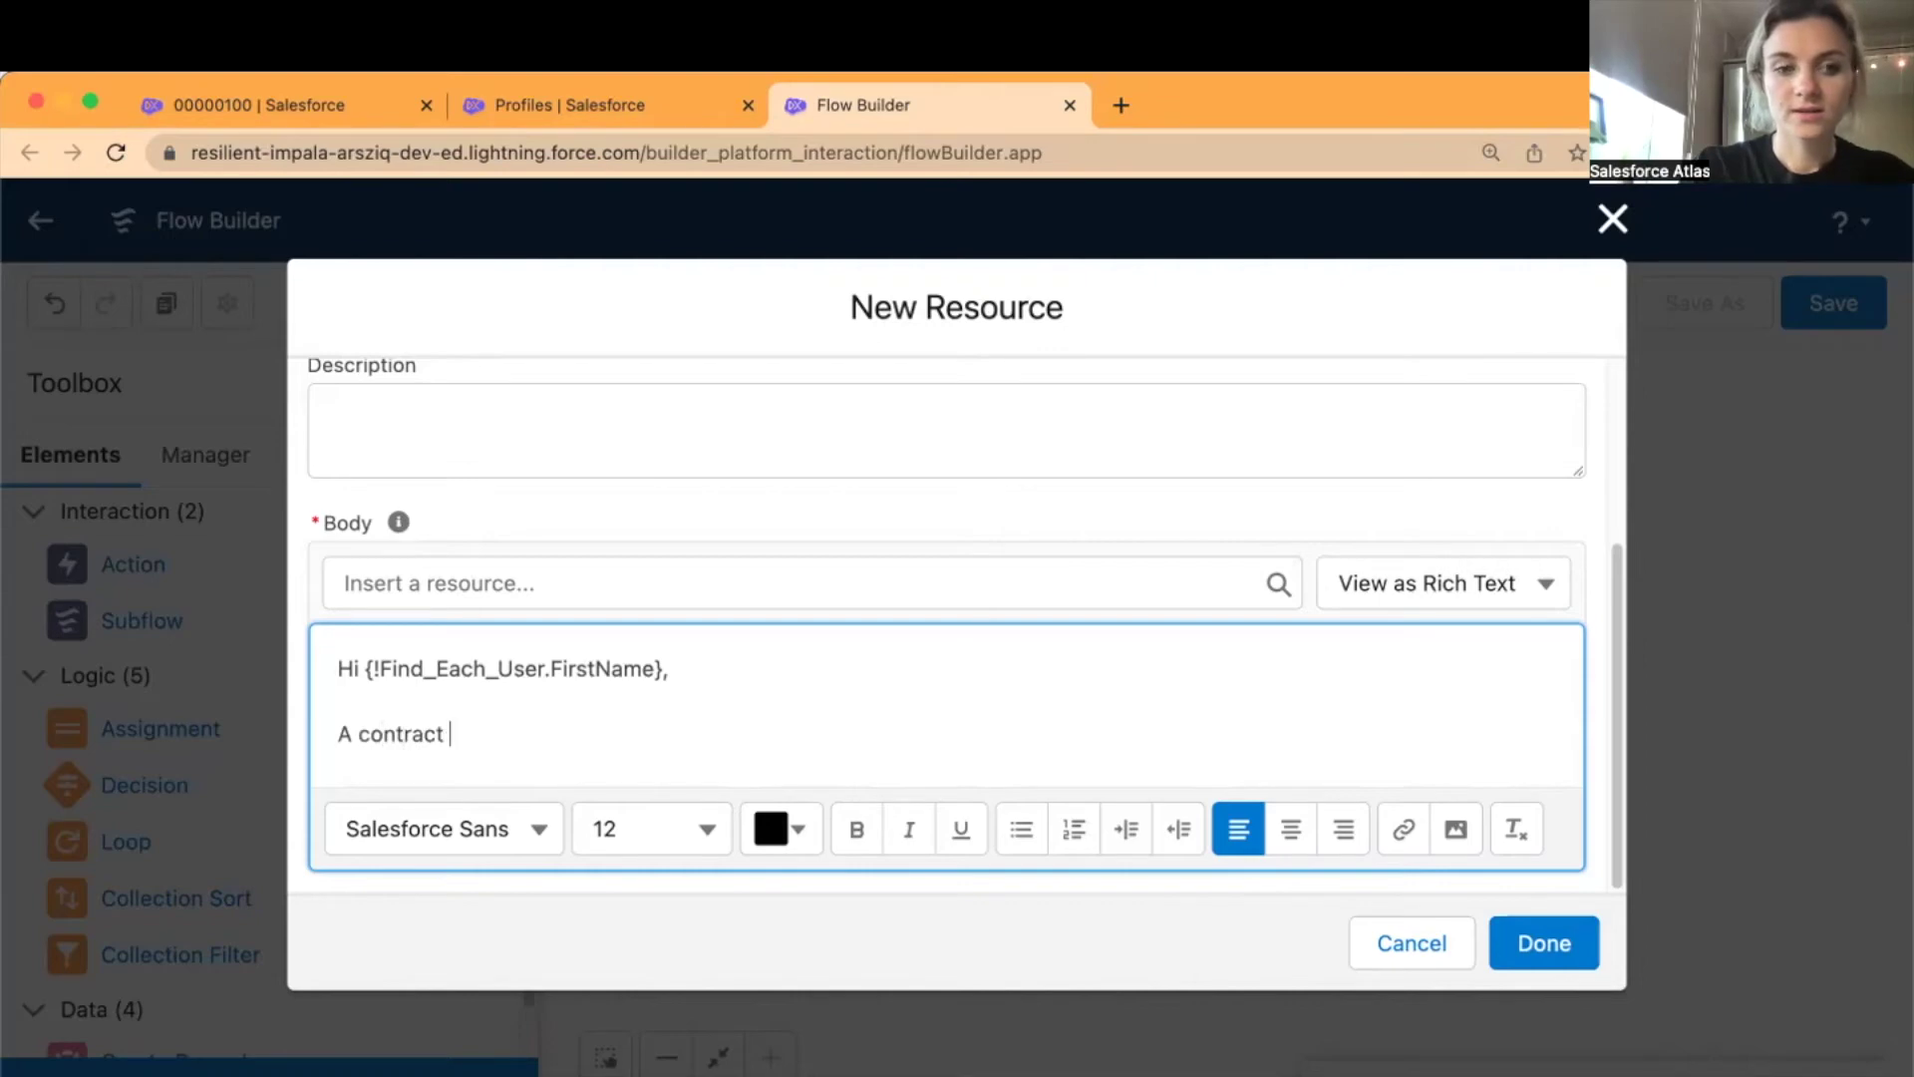
text(was Created/Updated)
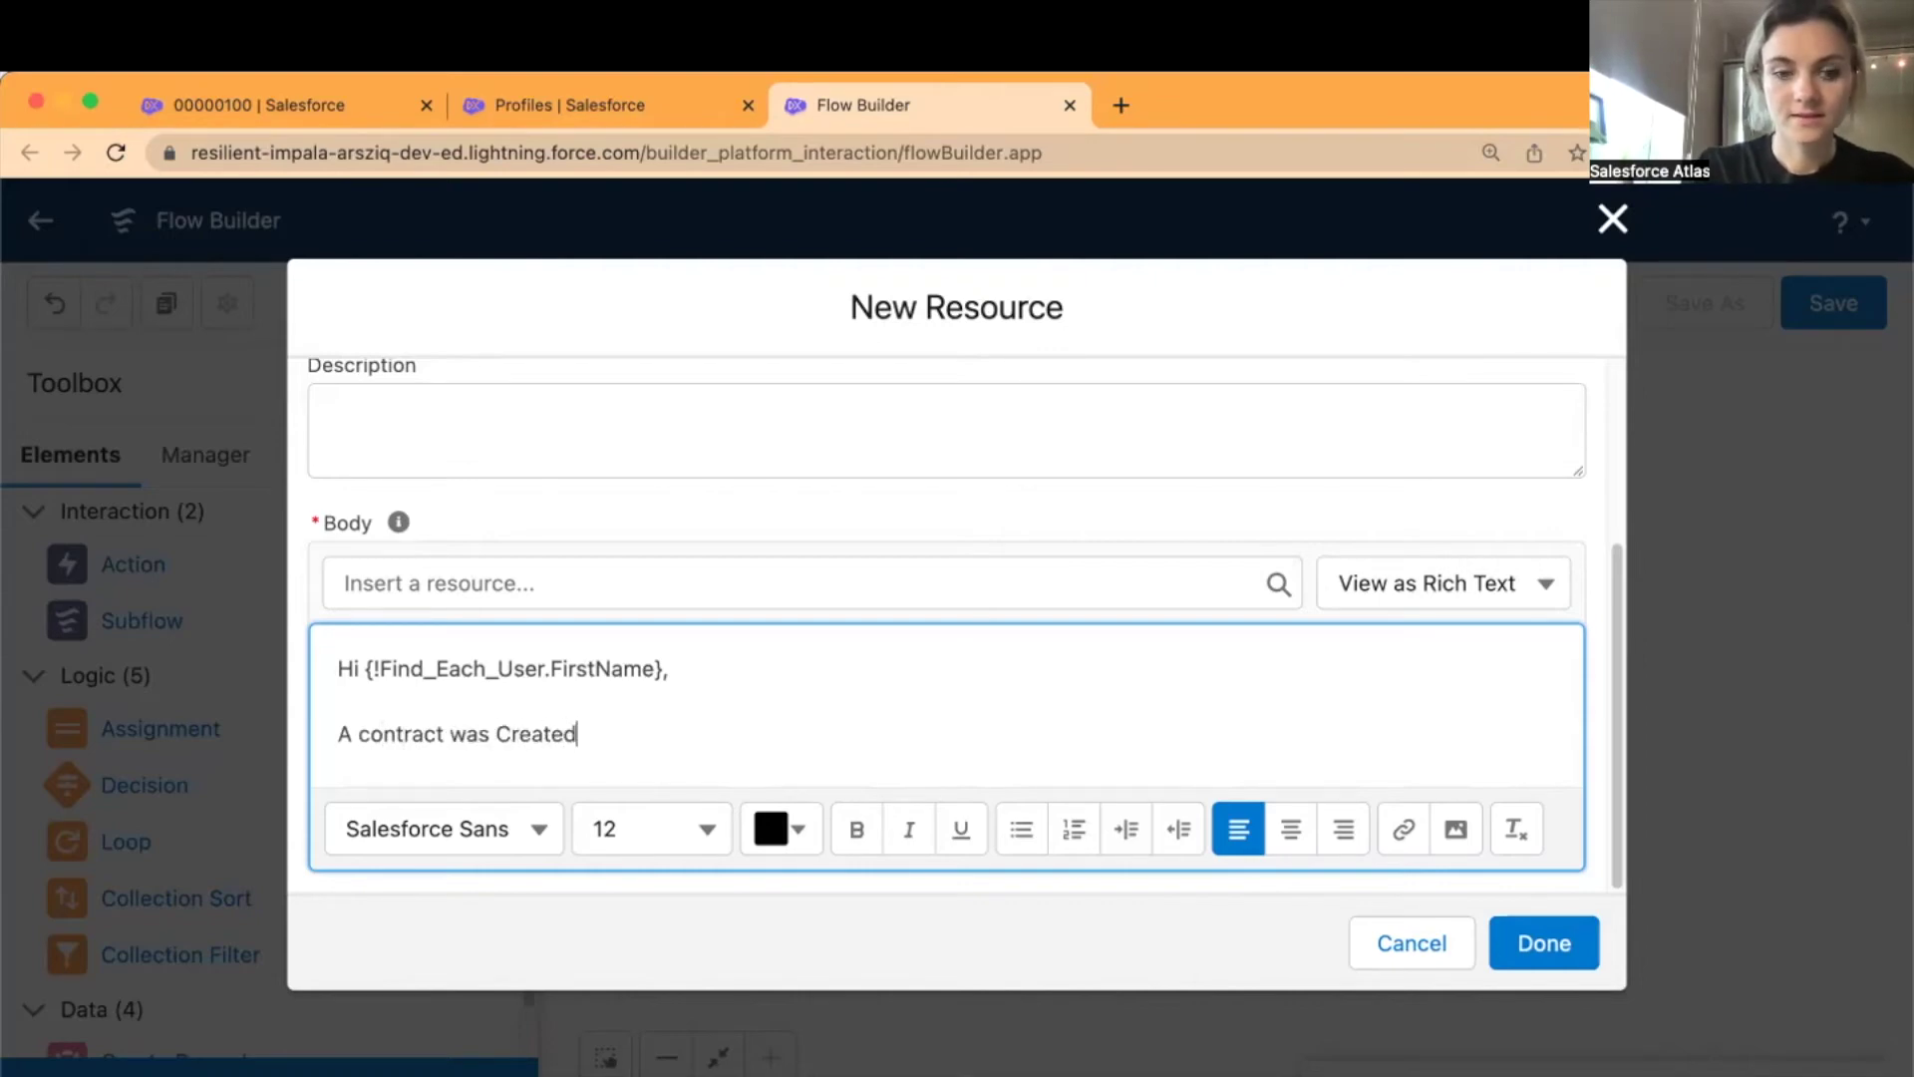
- Link the word "contract" to the URL copied from the open contract record, and remove the extra space after it
click(443, 733)
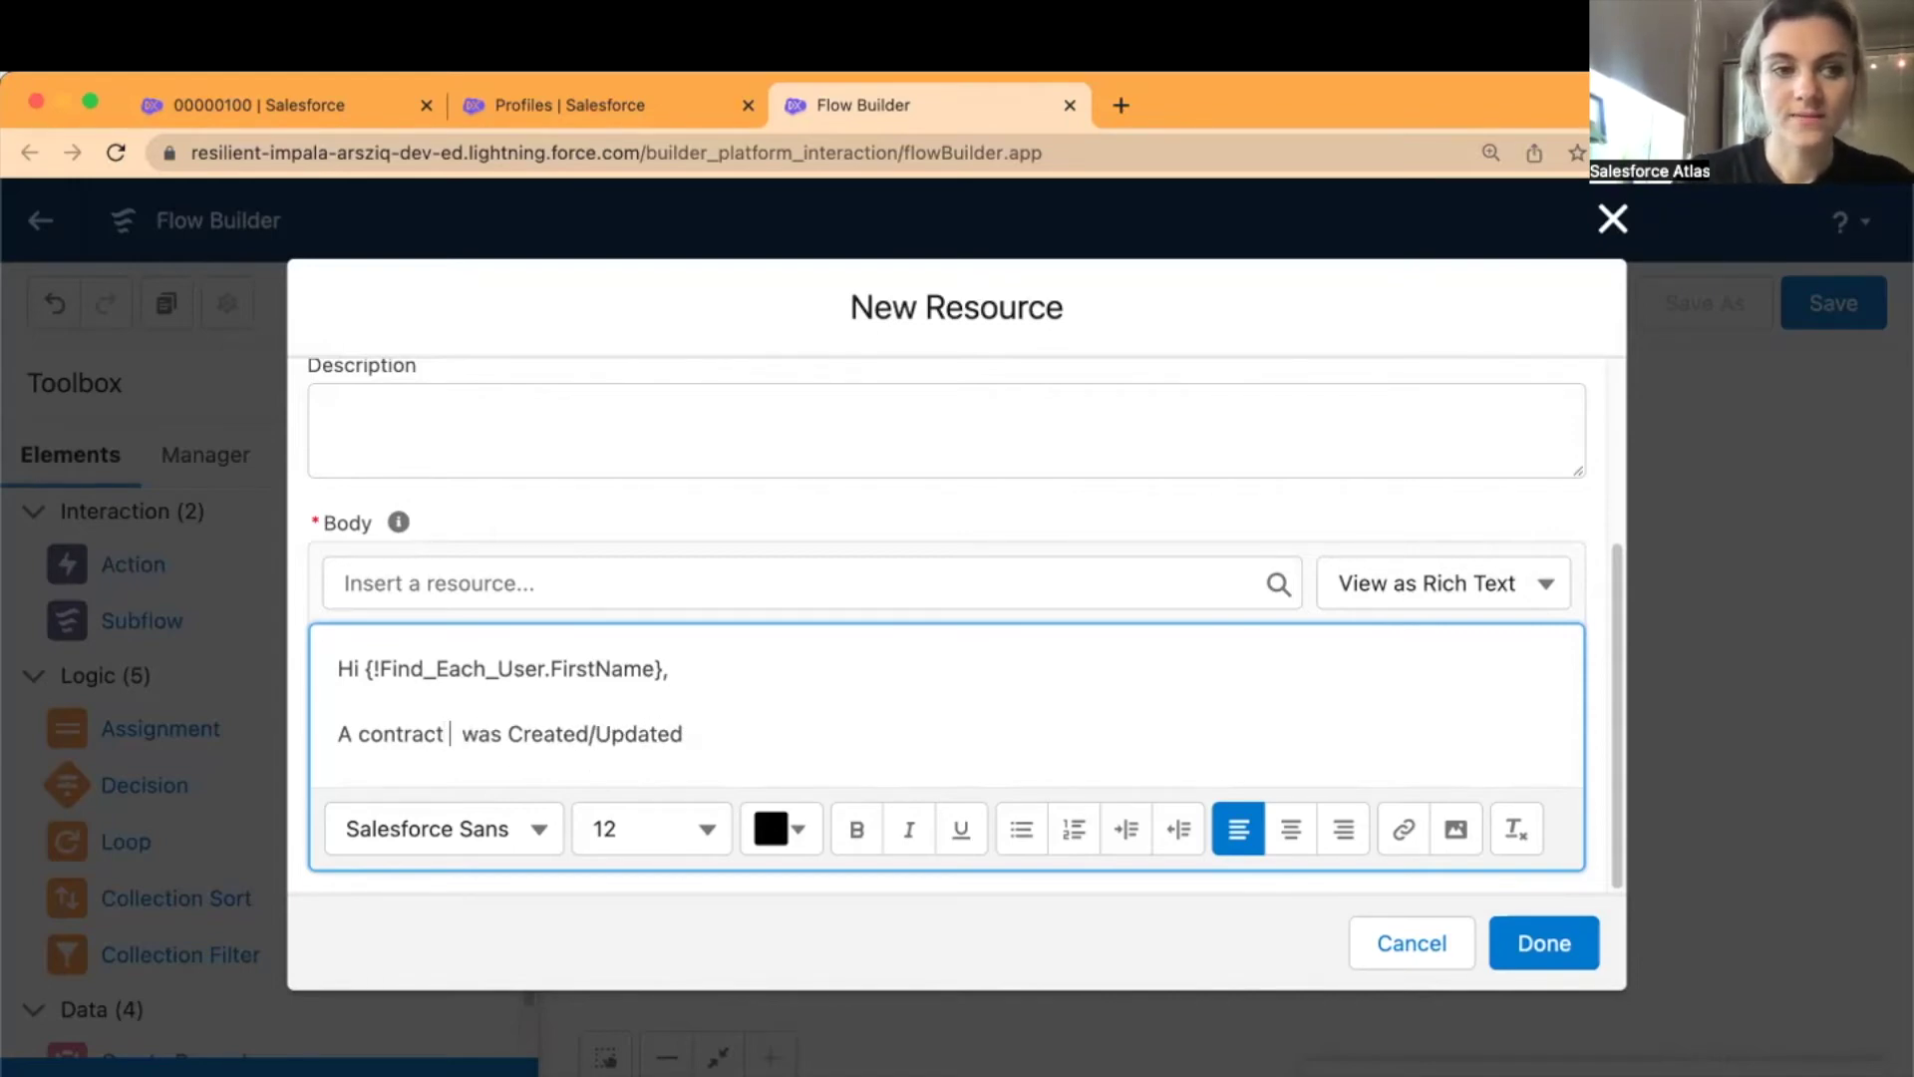
click(460, 586)
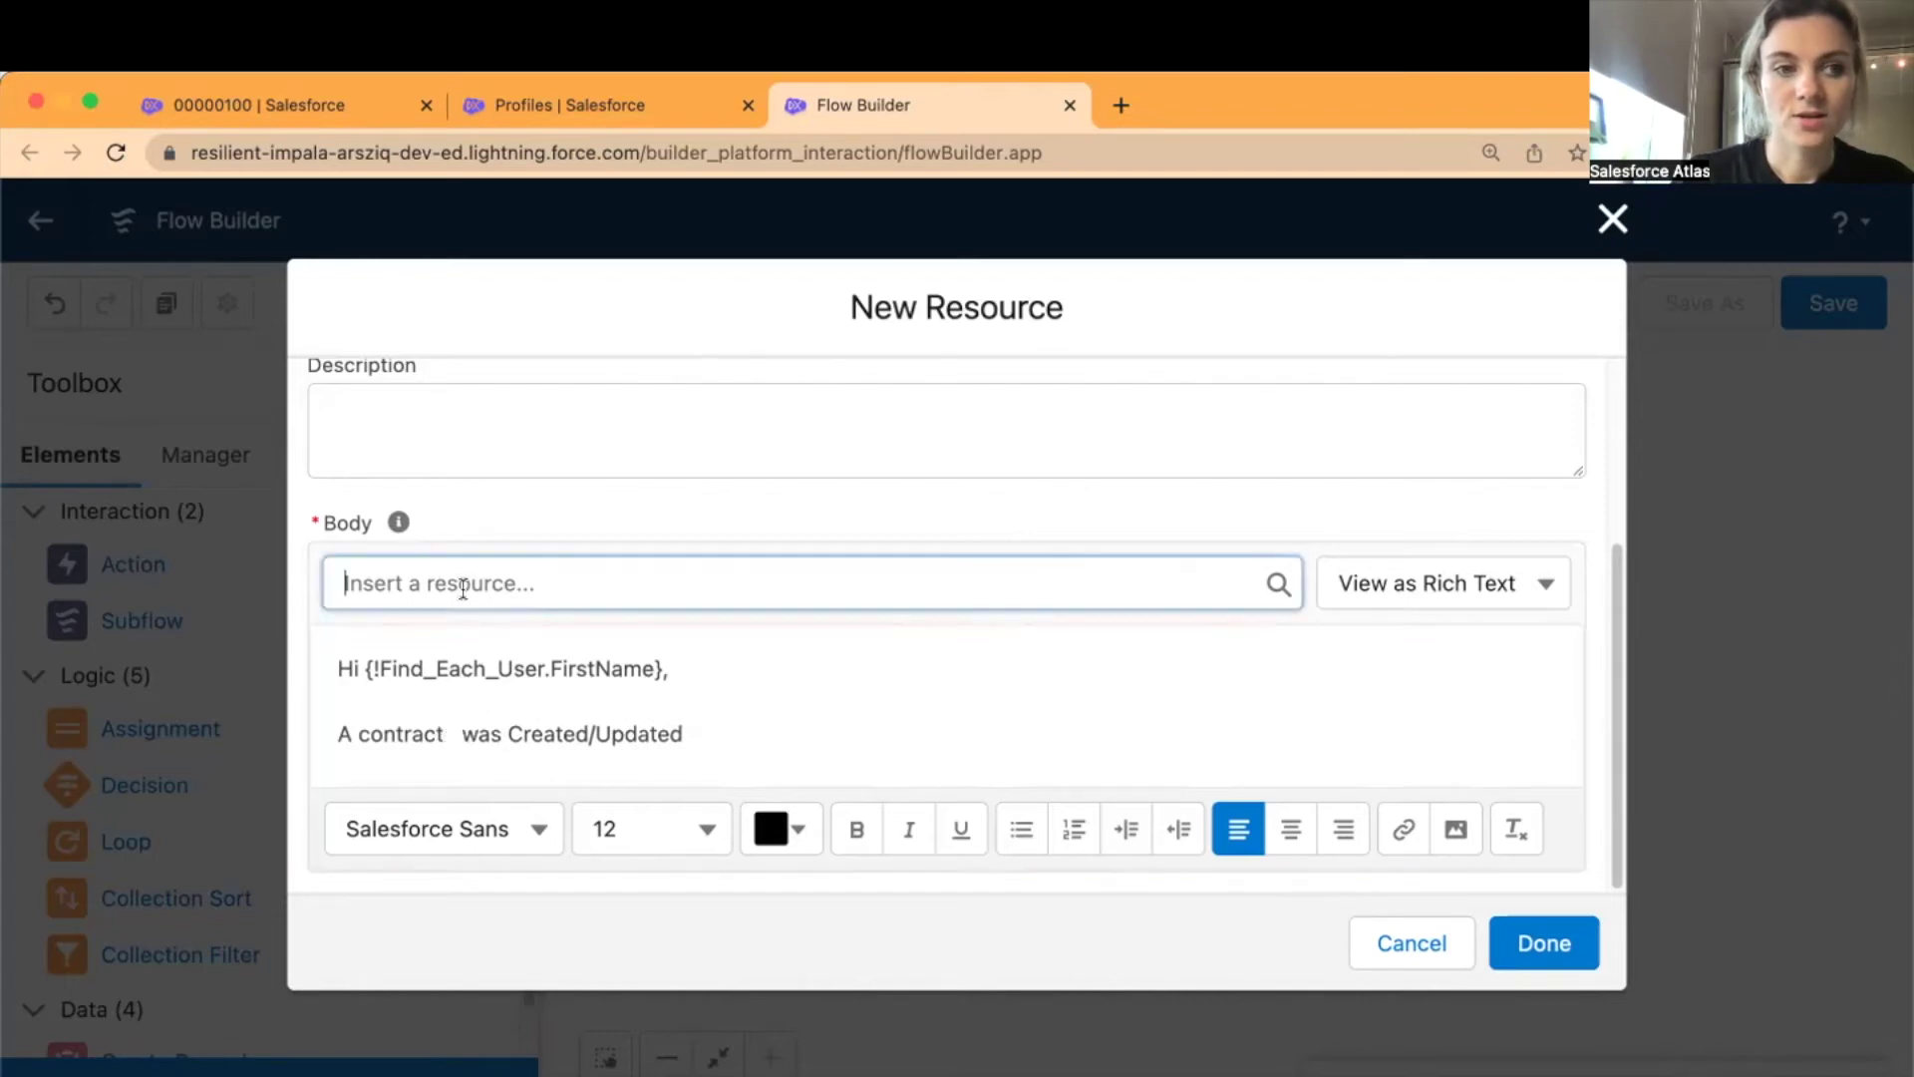
click(358, 732)
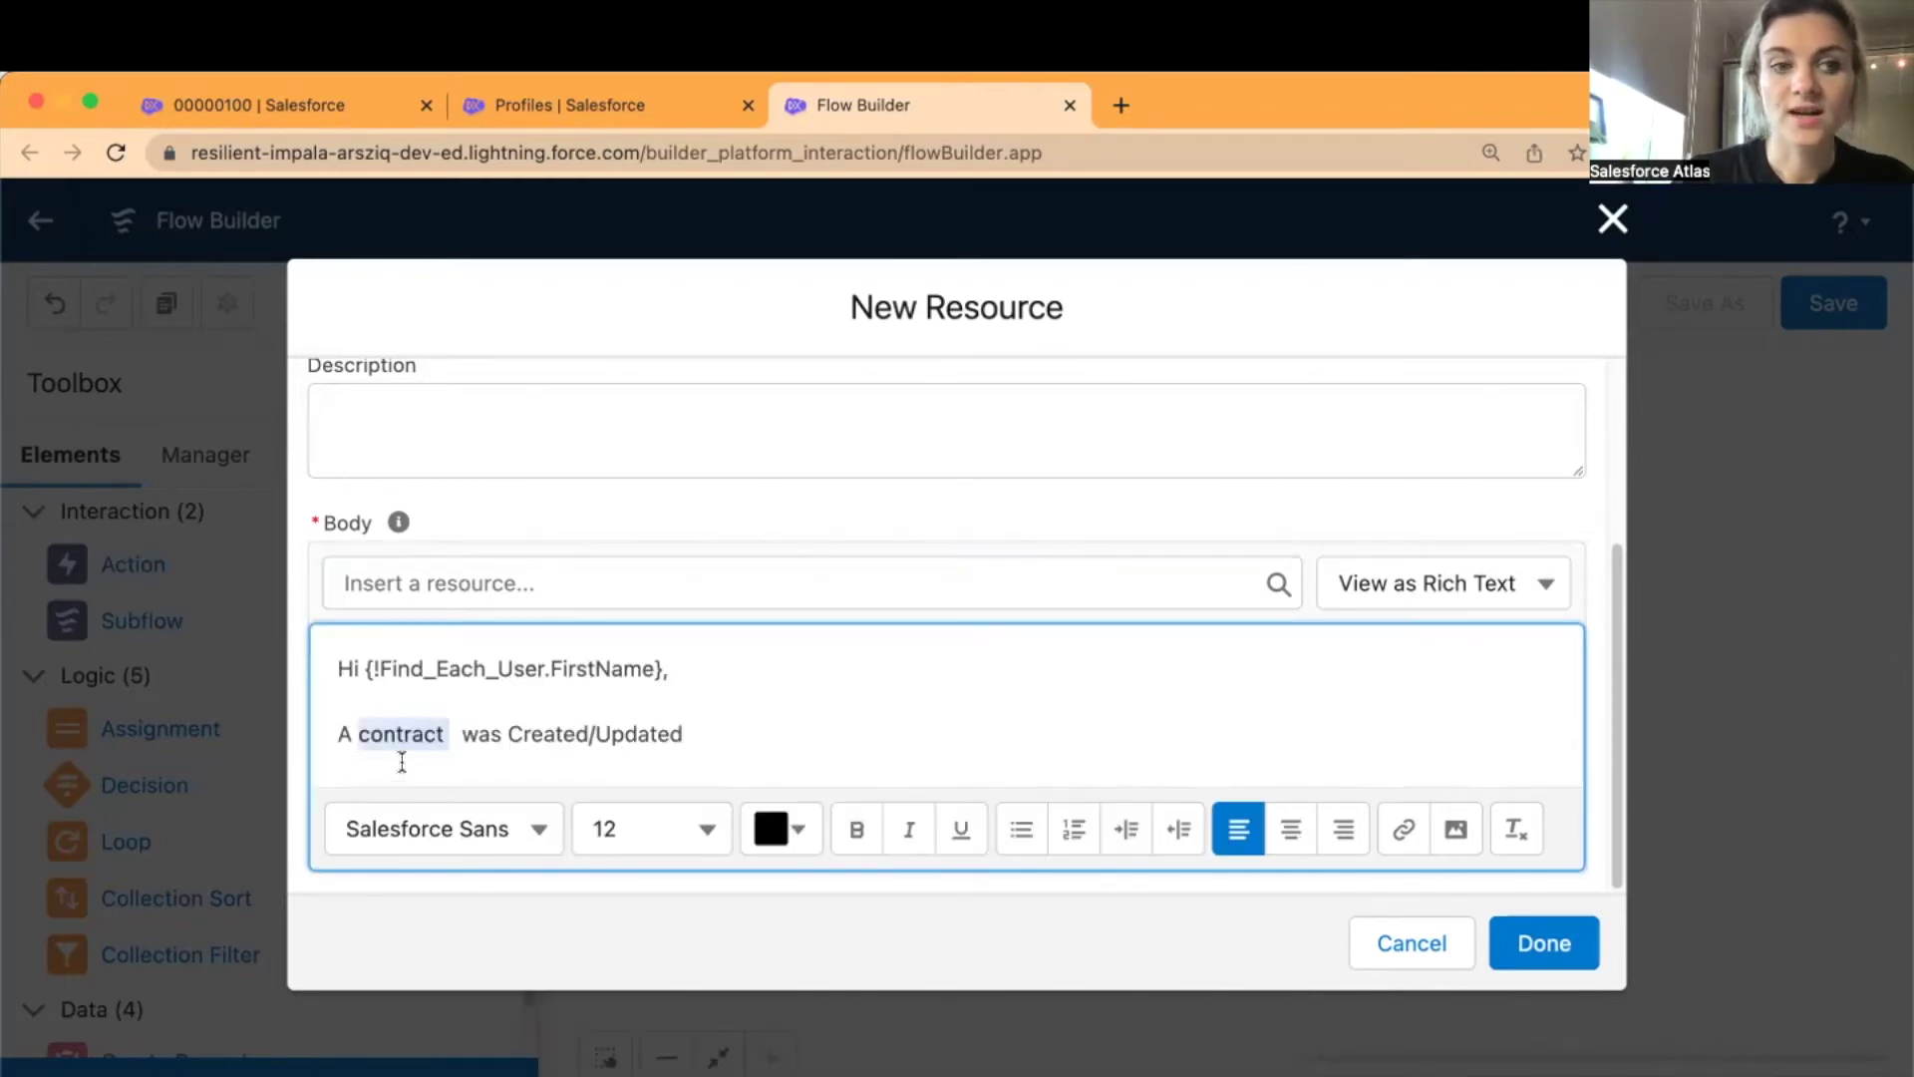
click(1400, 831)
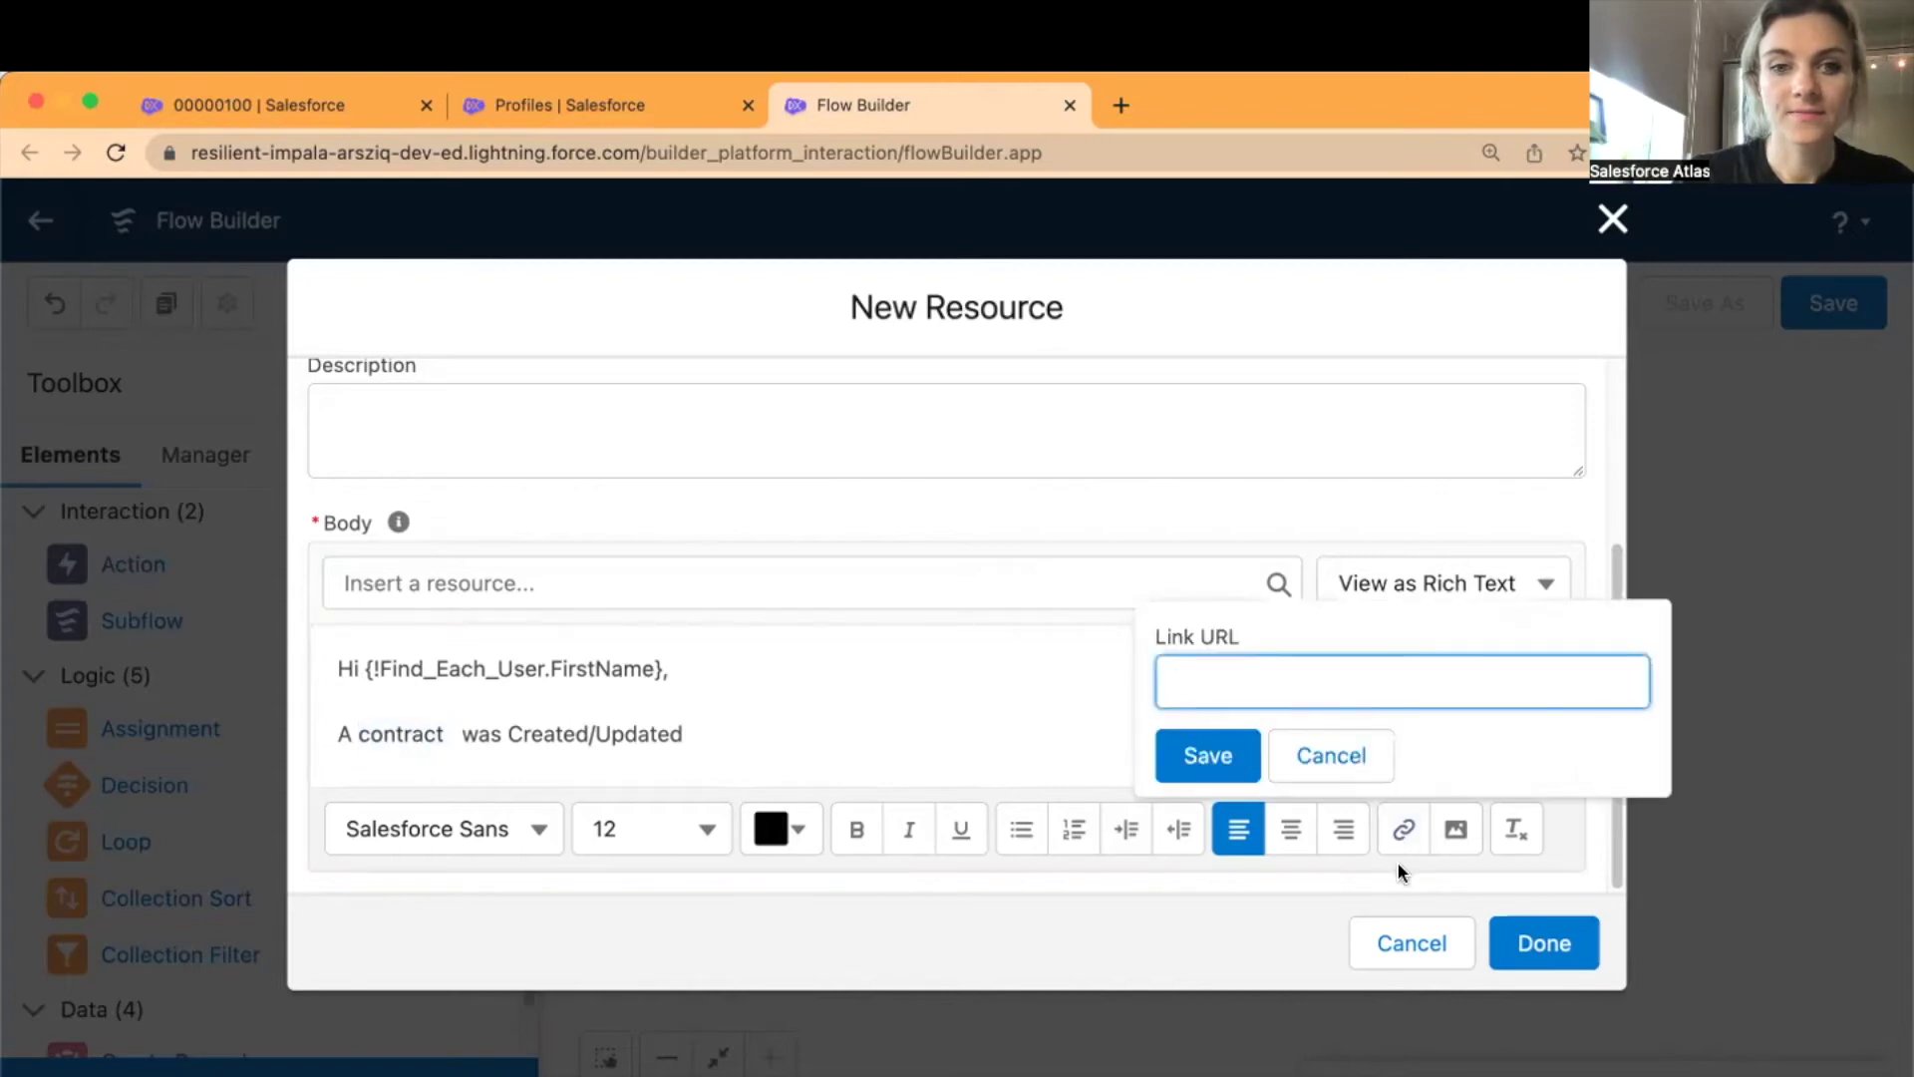
click(239, 104)
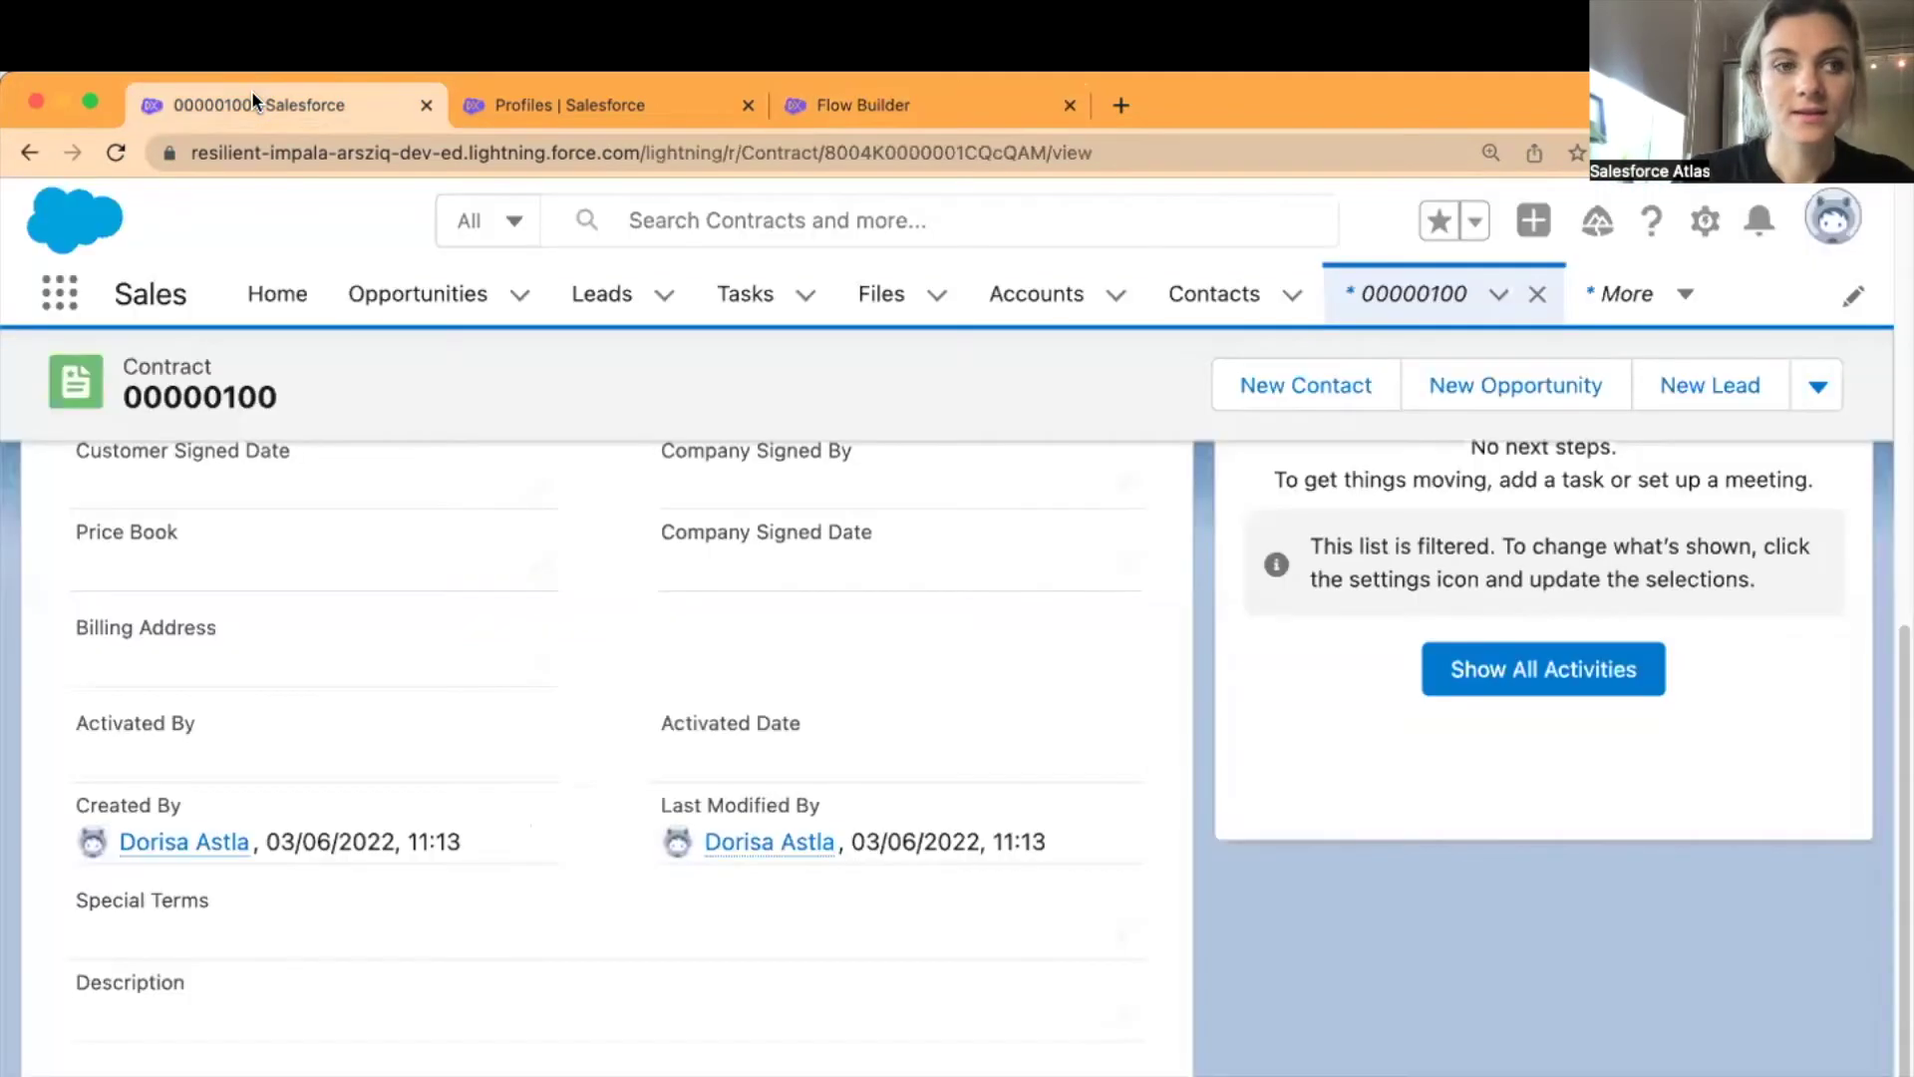
click(415, 155)
key(ctrl+c)
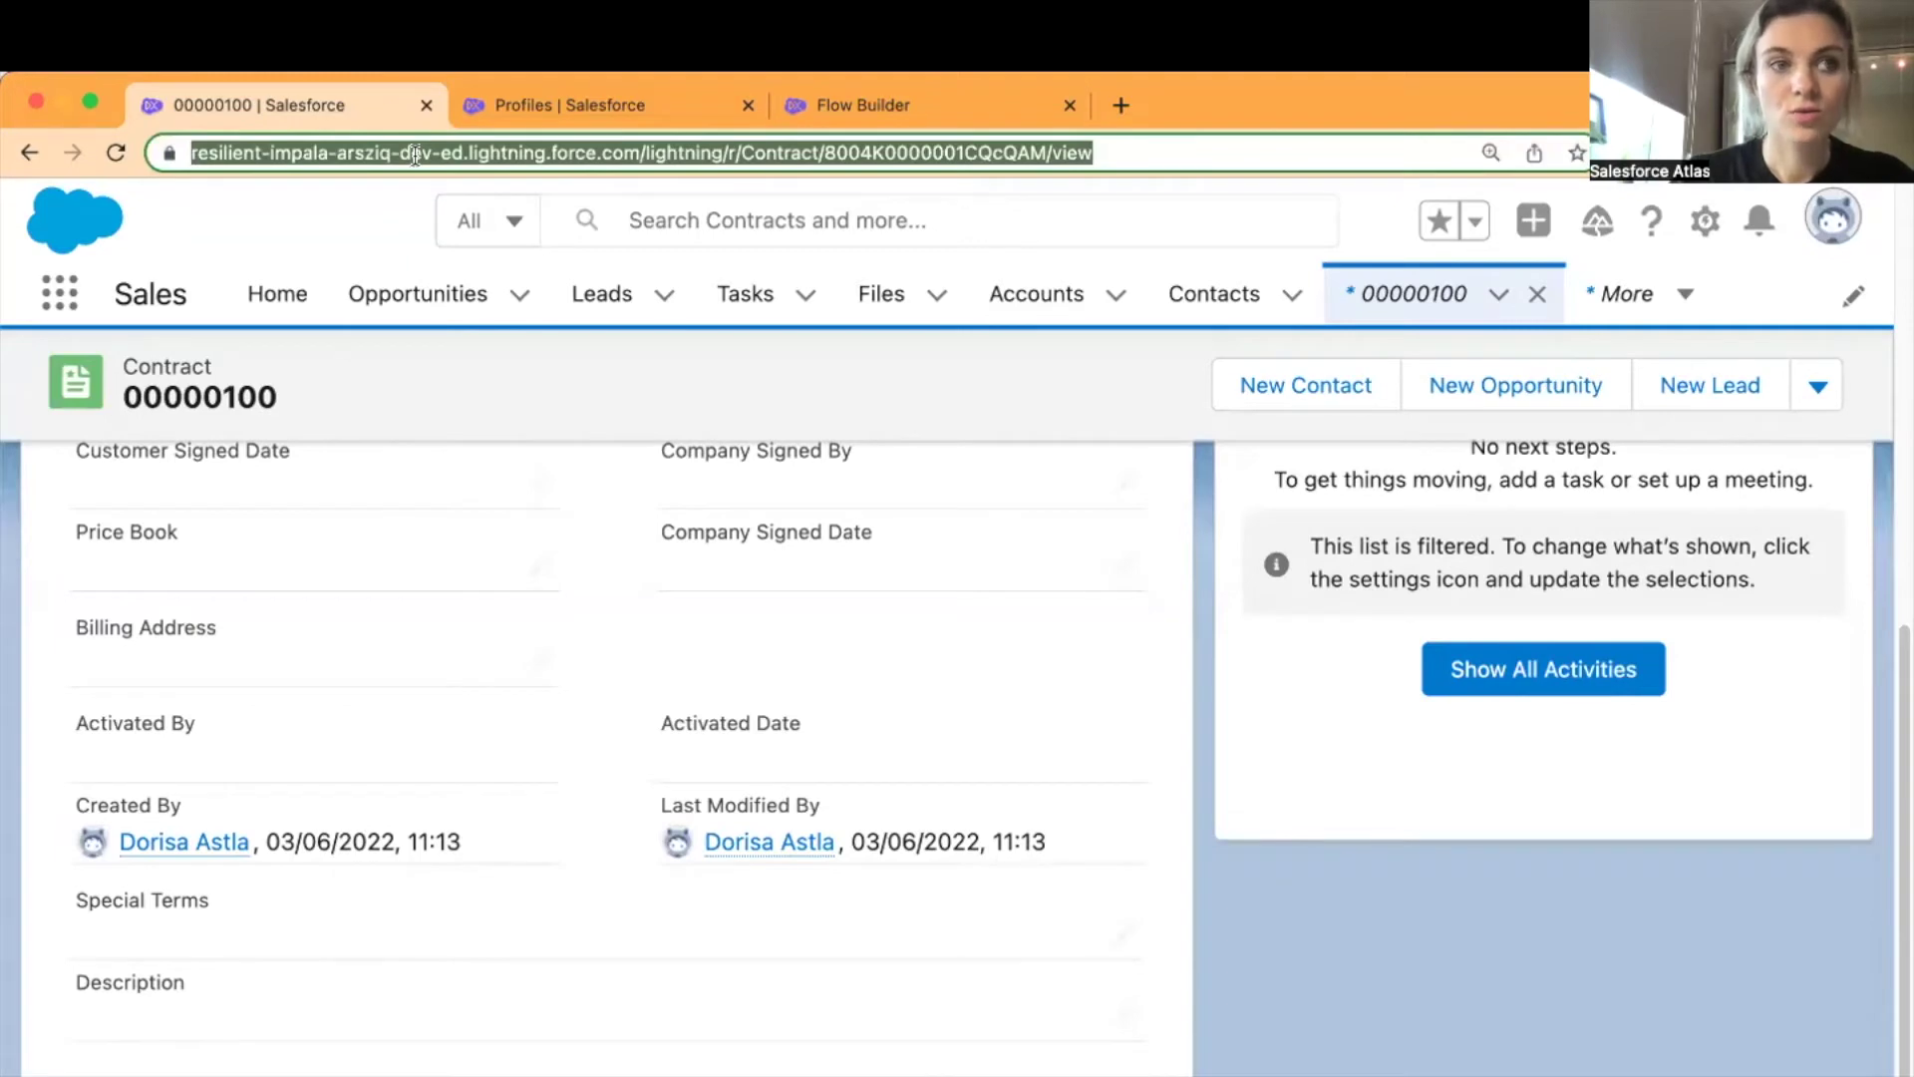
click(865, 98)
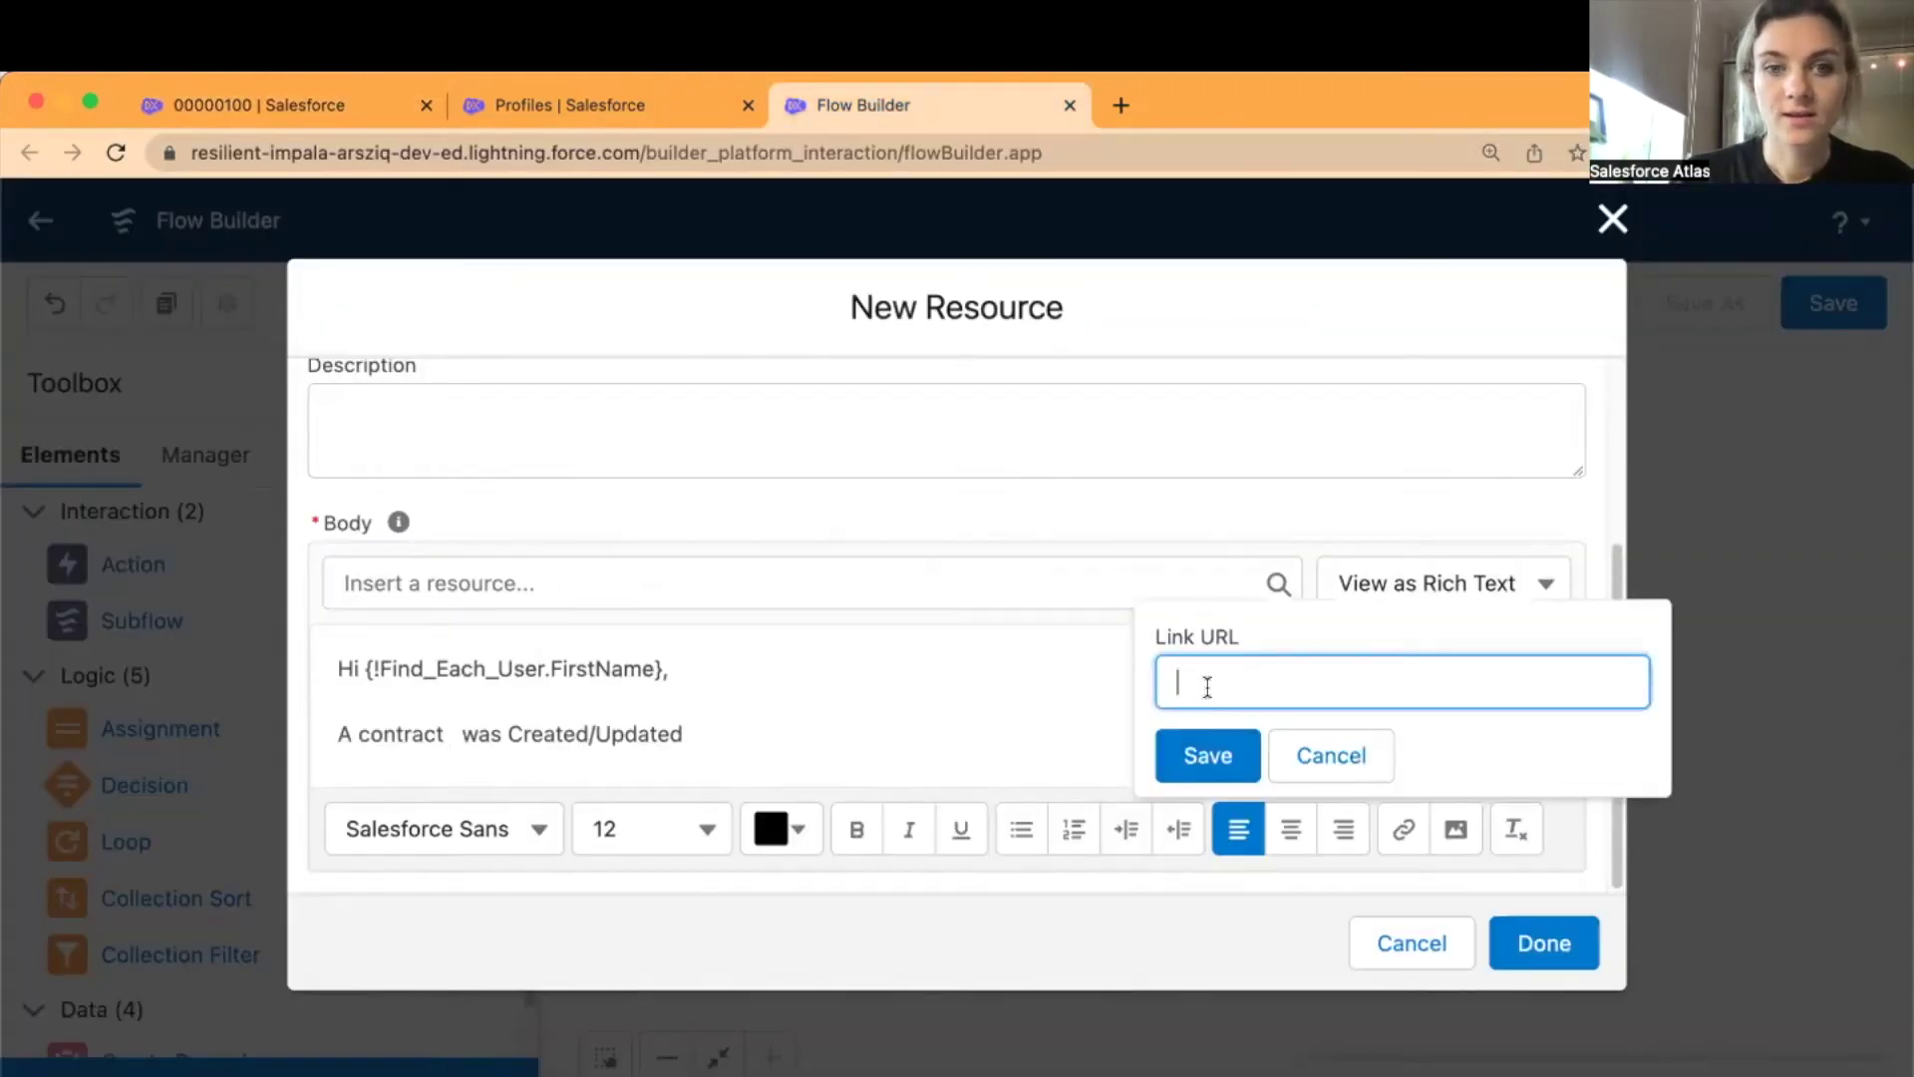
key(ctrl+v)
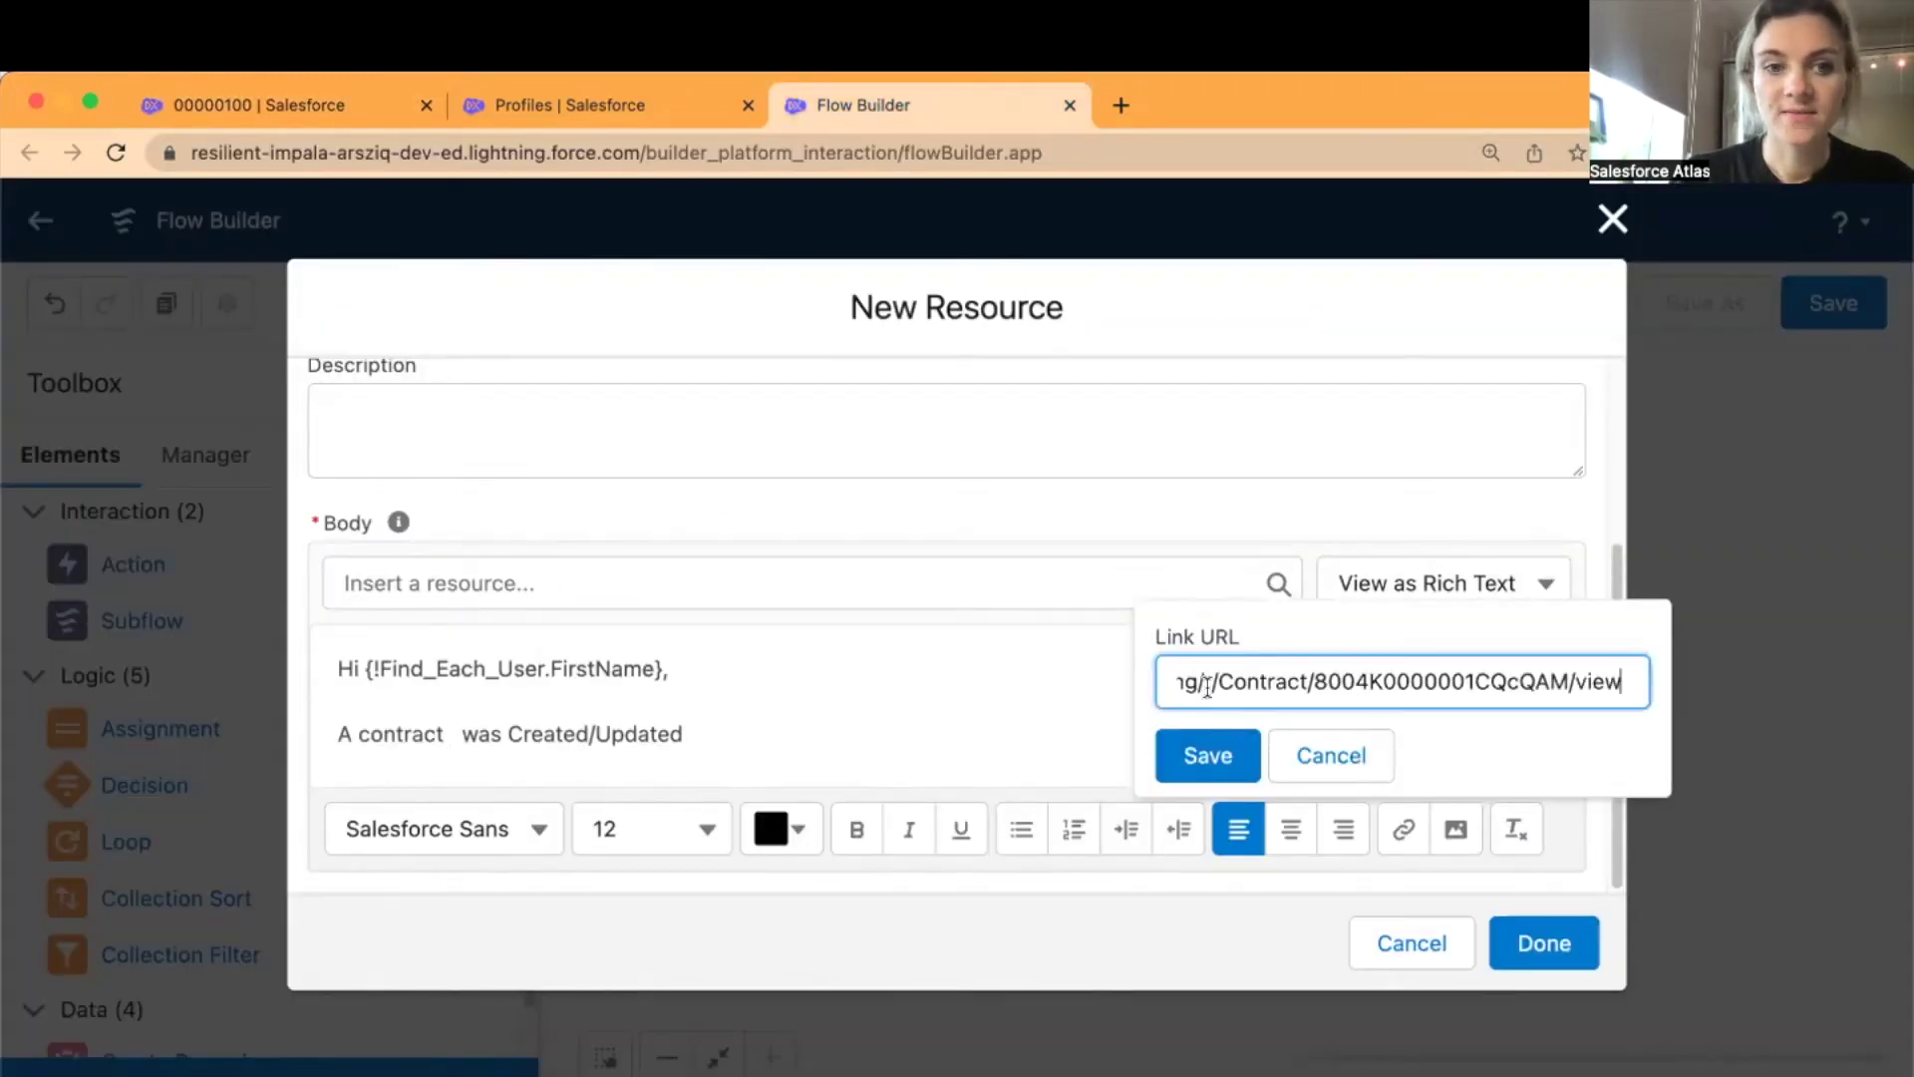
click(1207, 750)
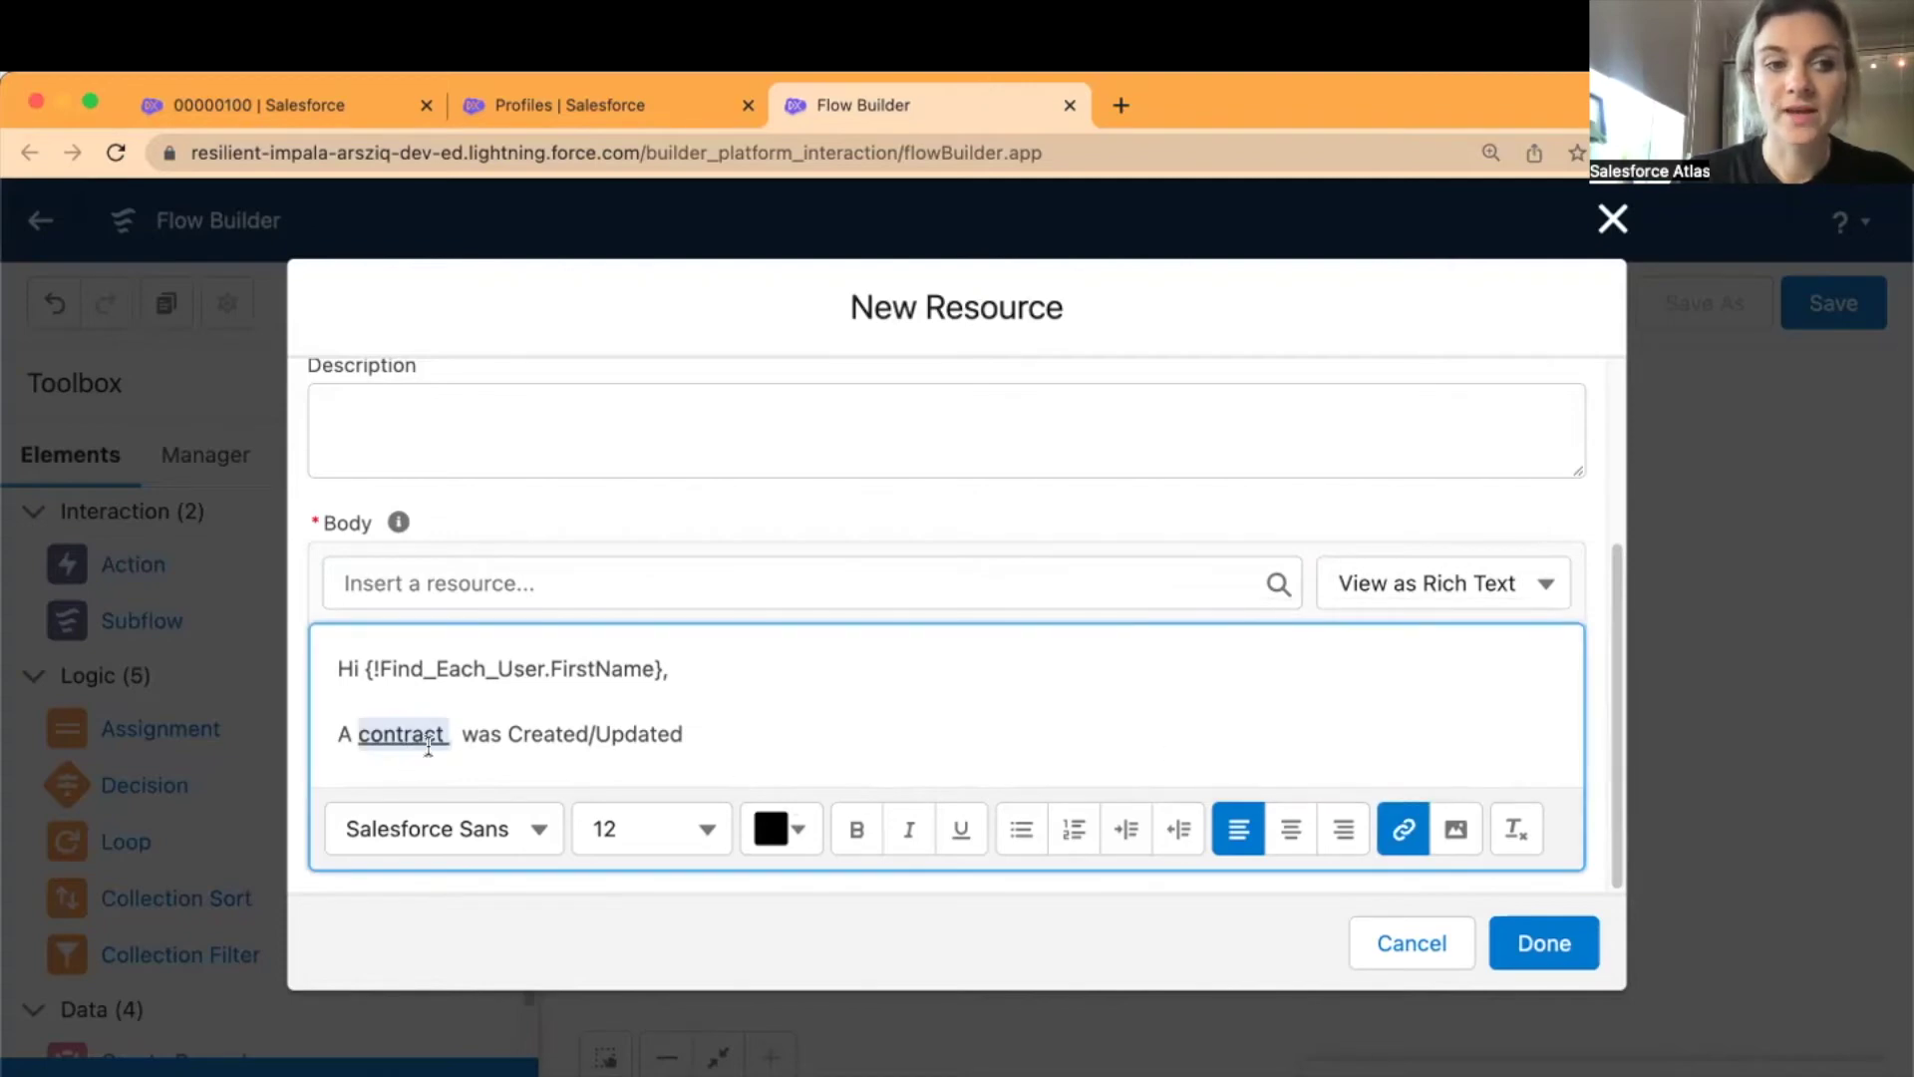
click(464, 736)
key(BackSpace)
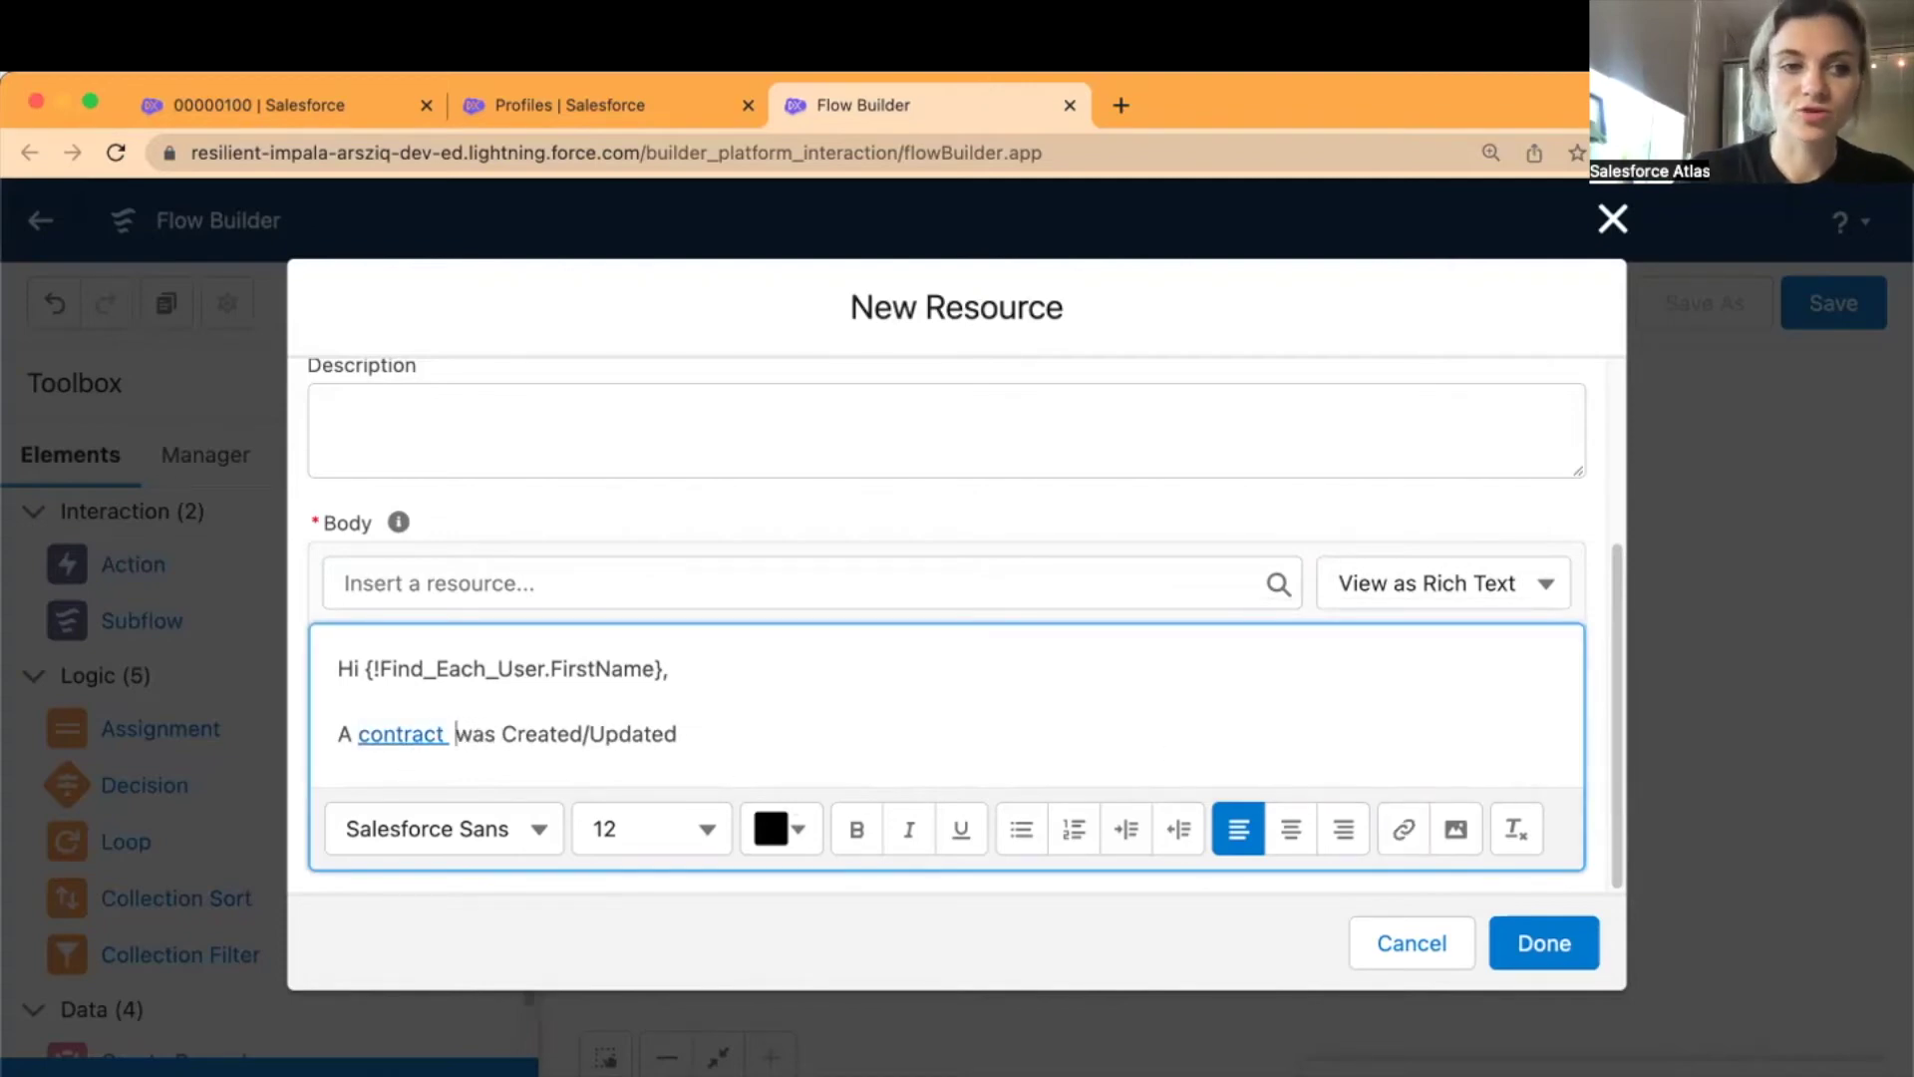
- Insert the triggering contract's Id, {!$Record.Id}, into the template body after the greeting
click(753, 737)
click(760, 663)
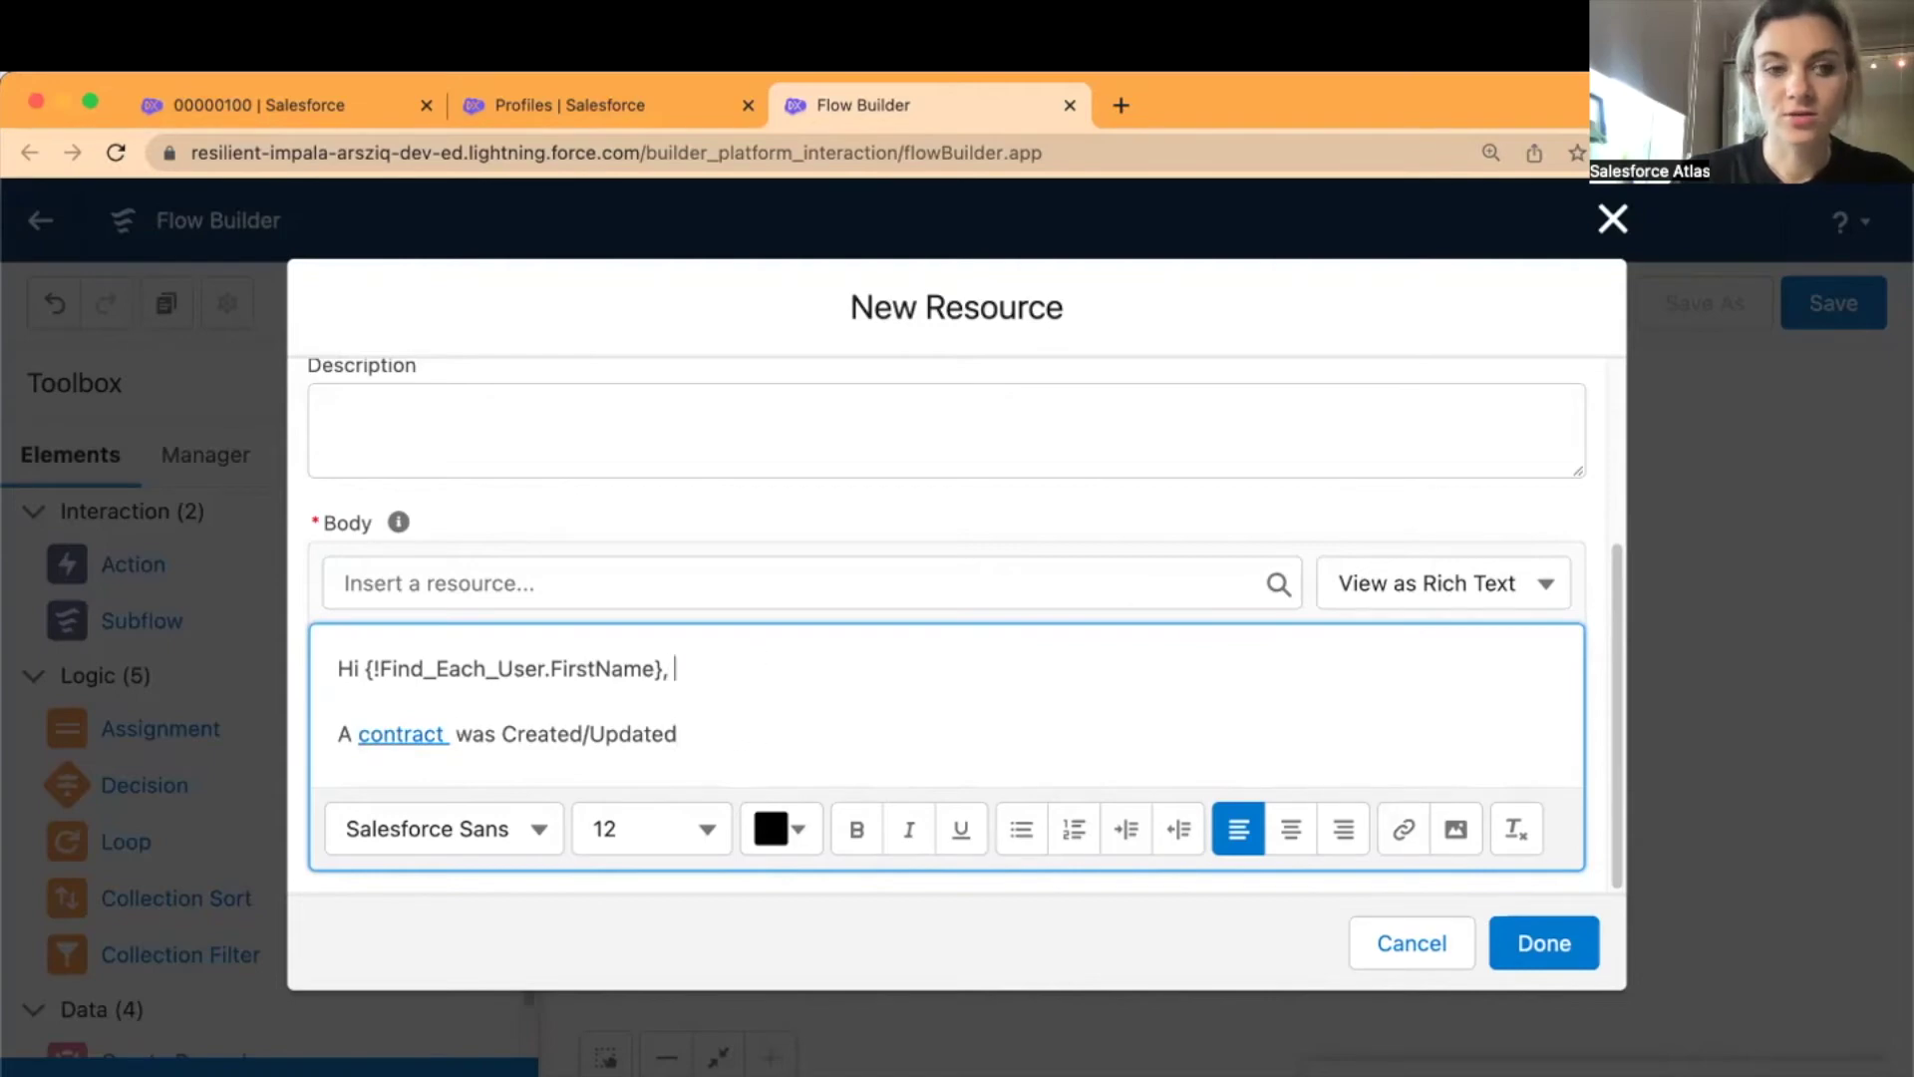
click(724, 585)
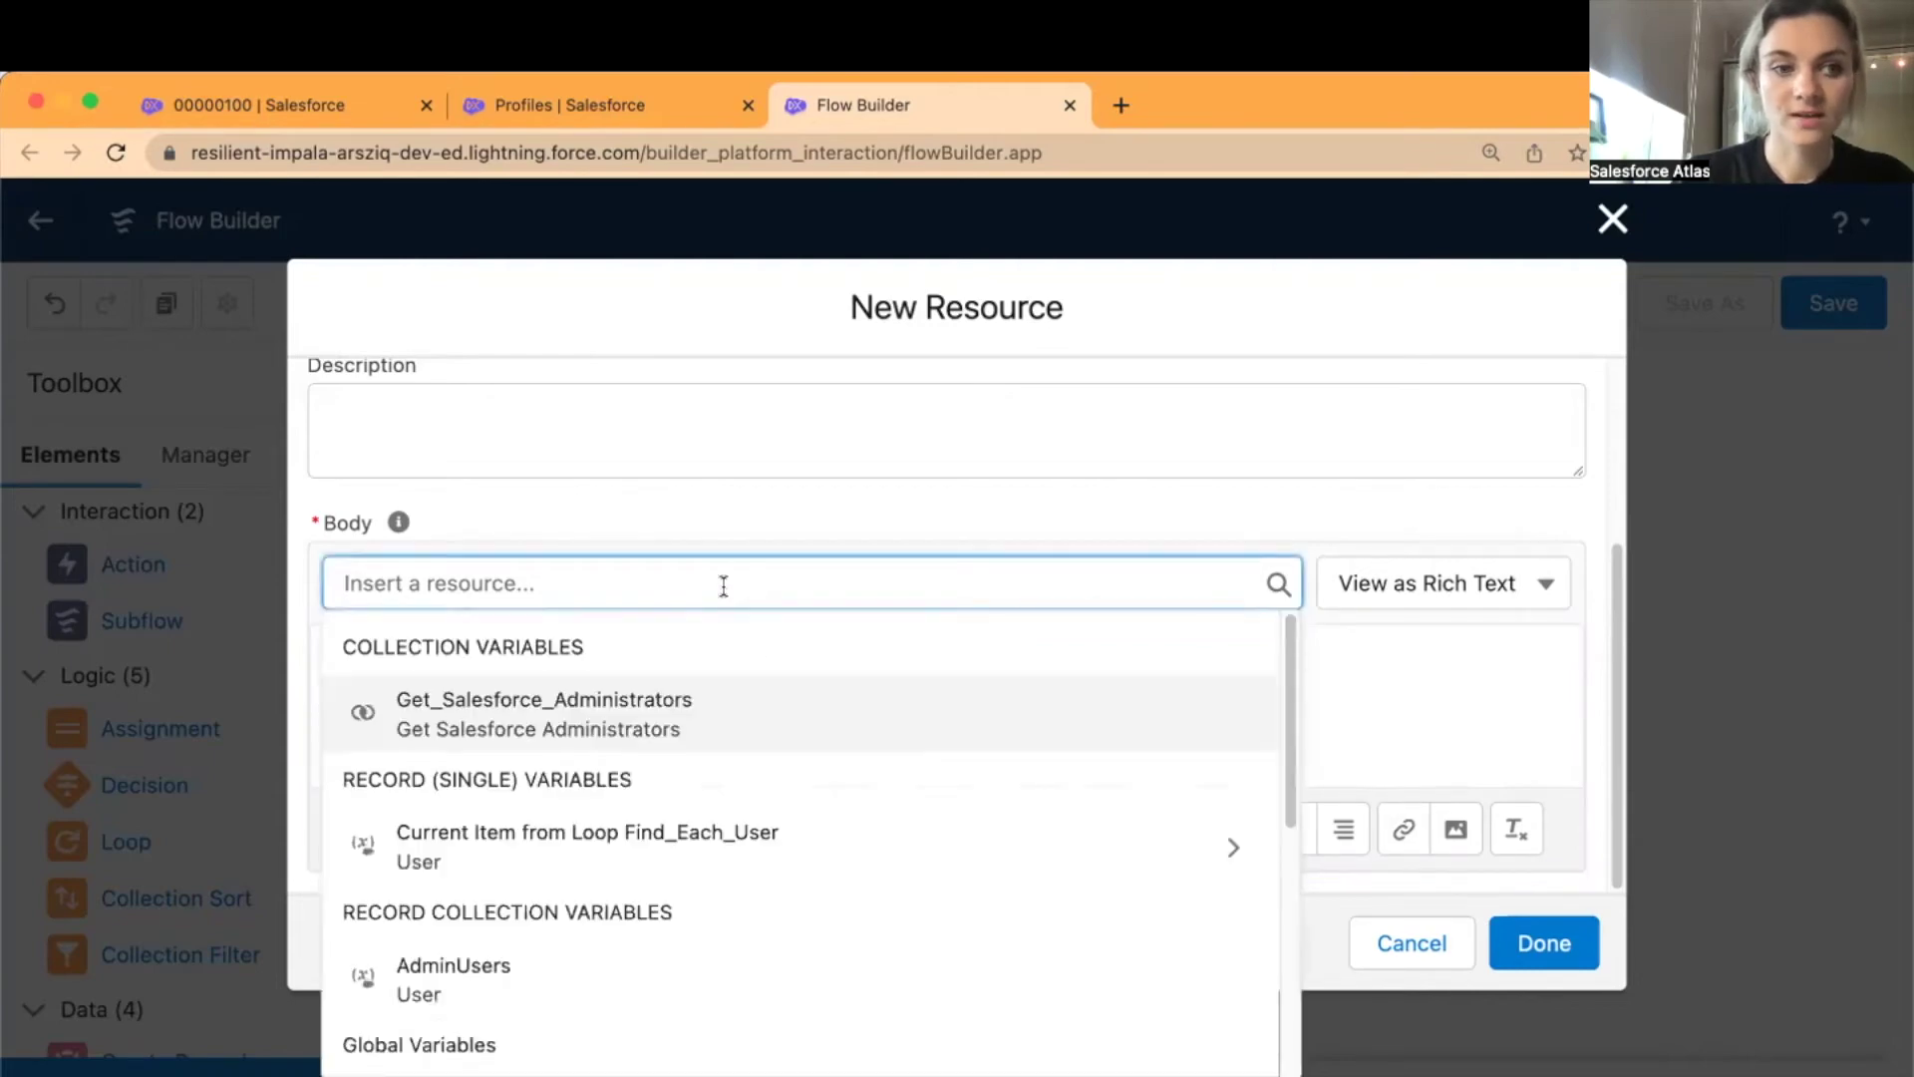
text(re)
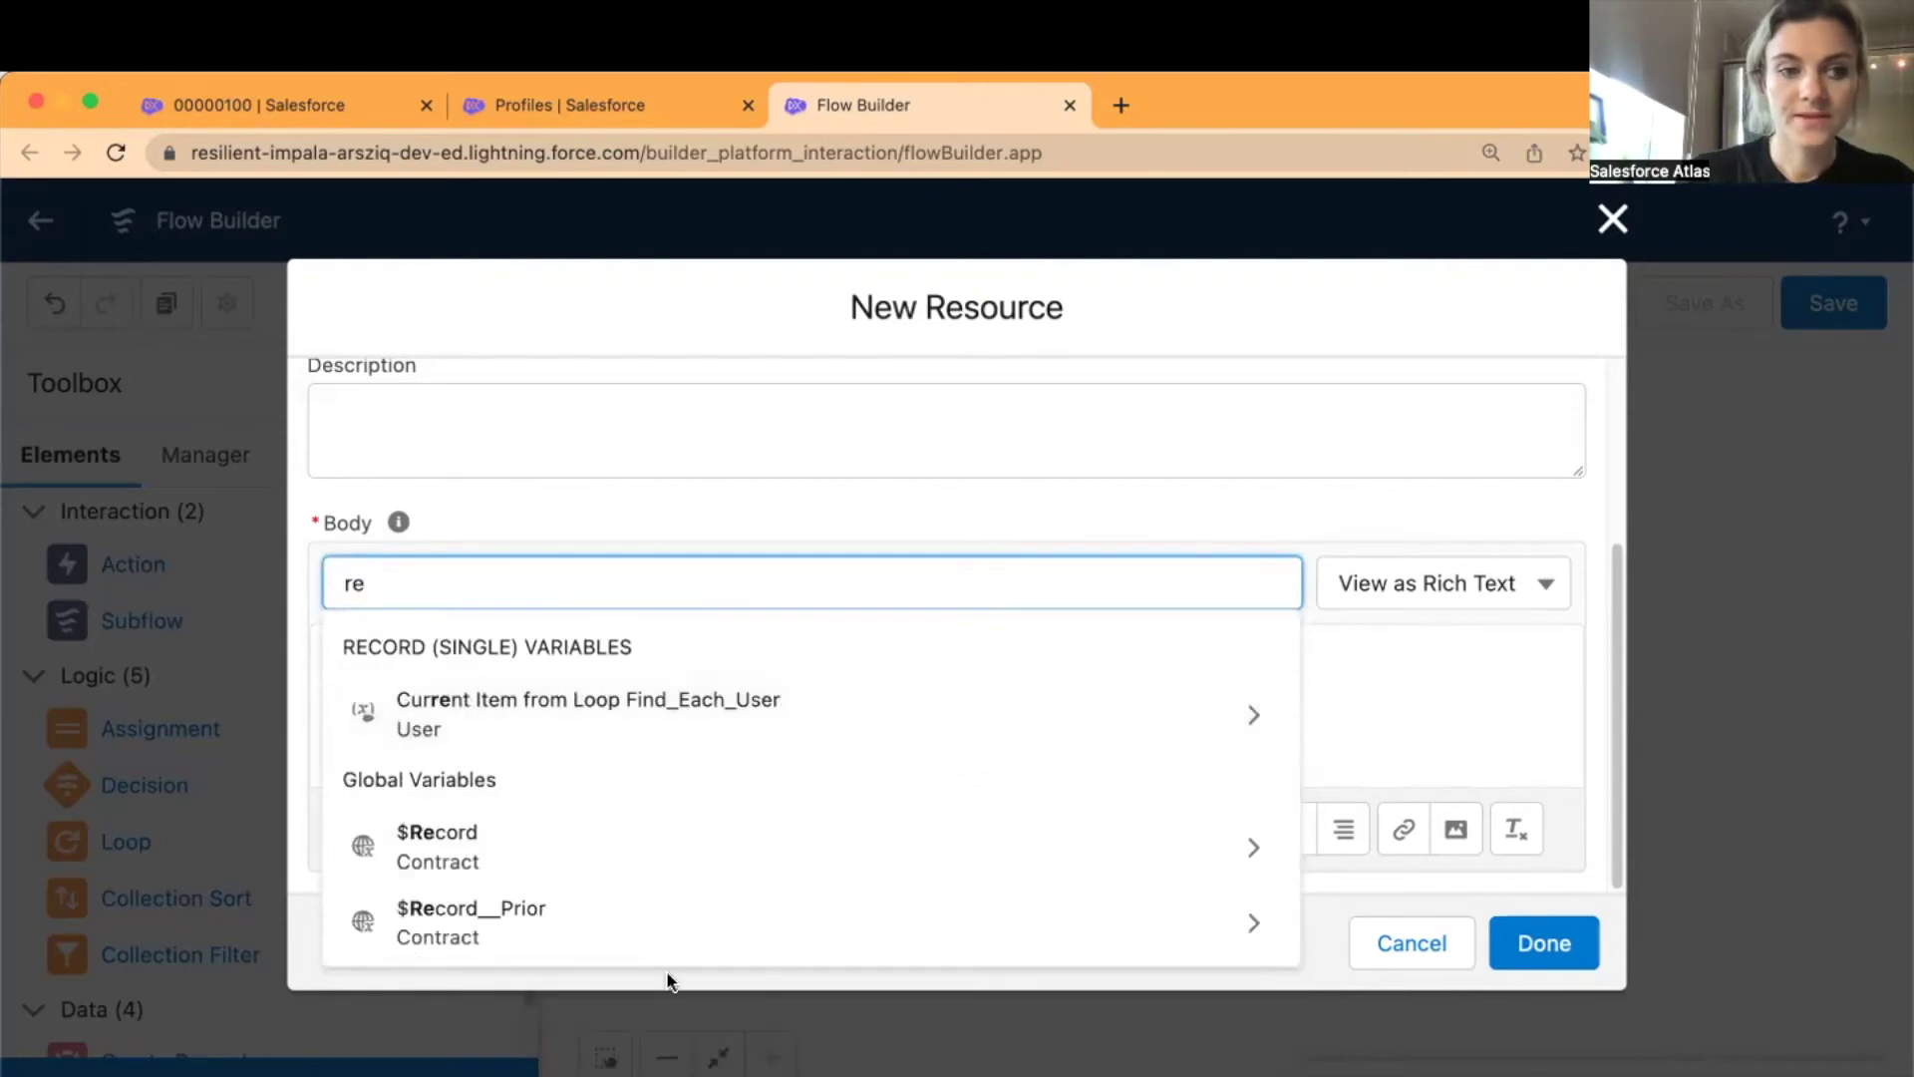
key(BackSpace)
key(BackSpace)
text(i)
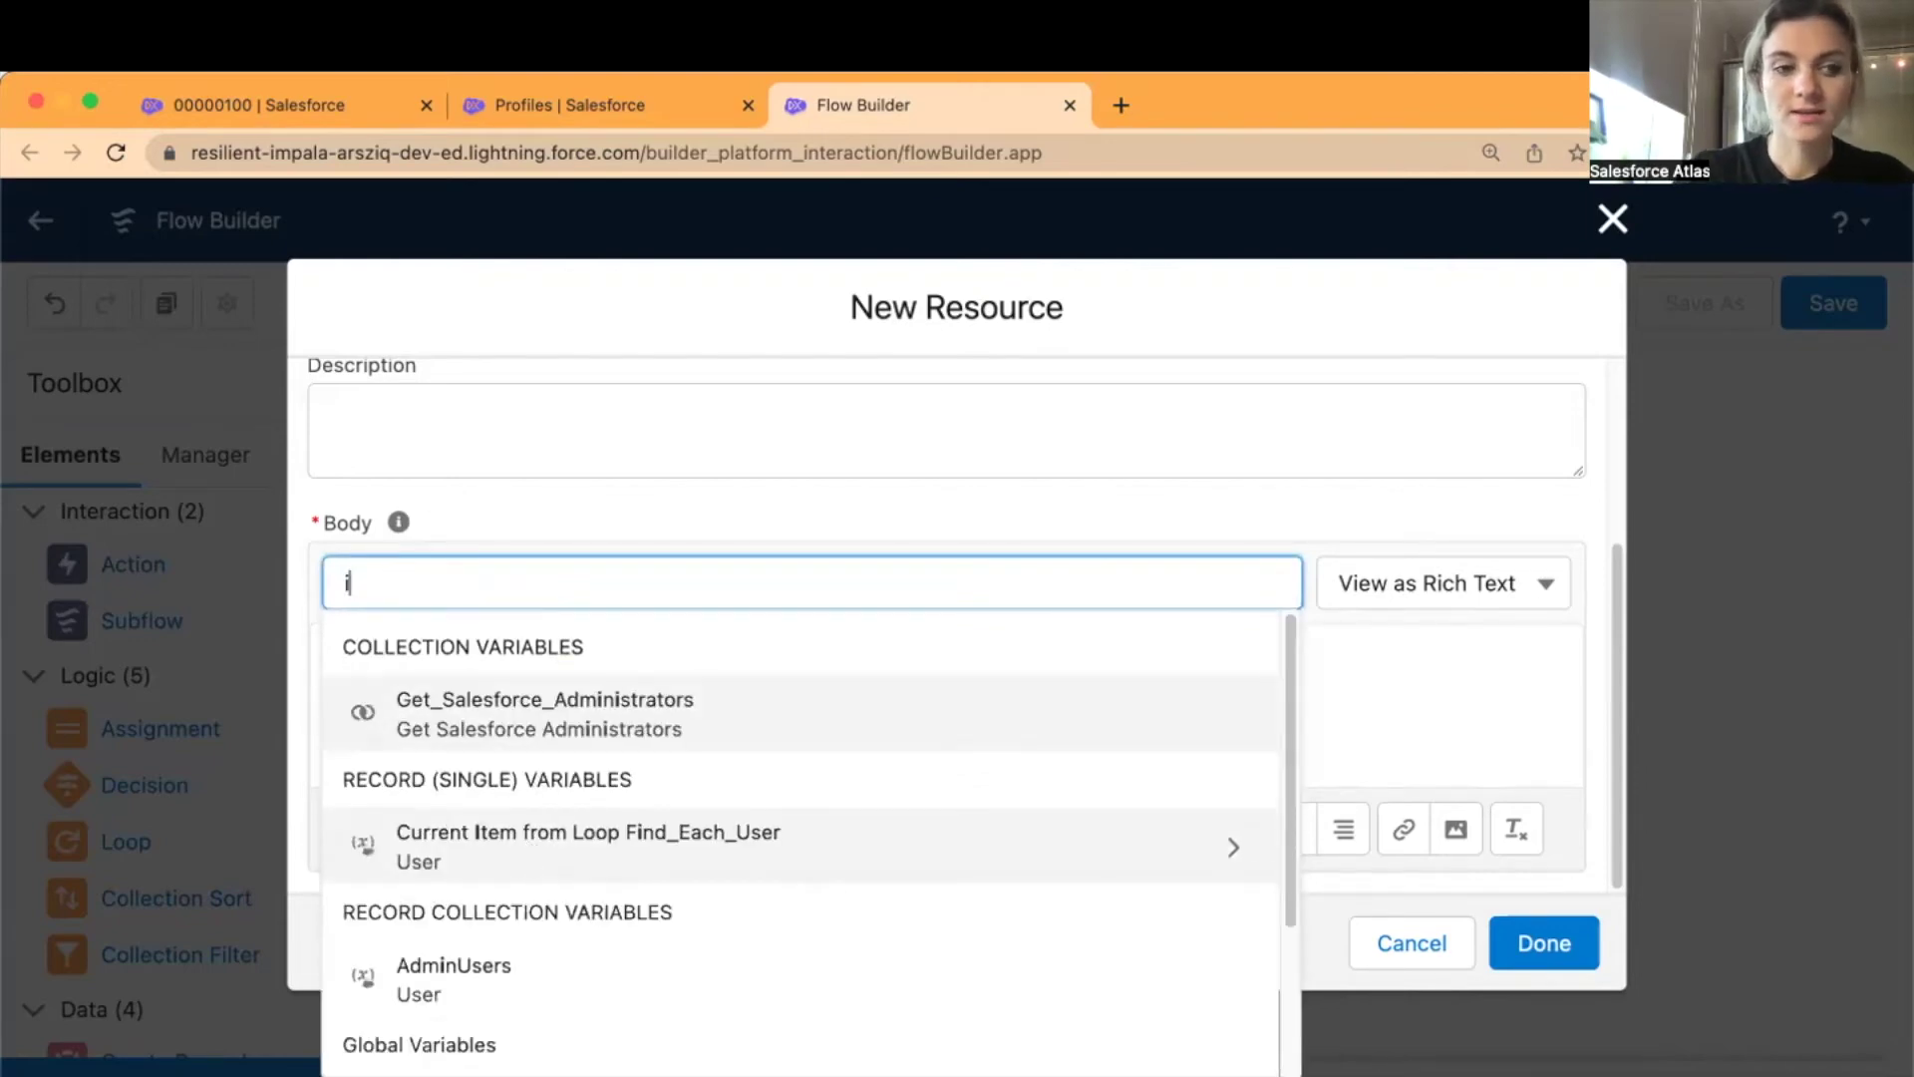
text(d)
key(BackSpace)
key(BackSpace)
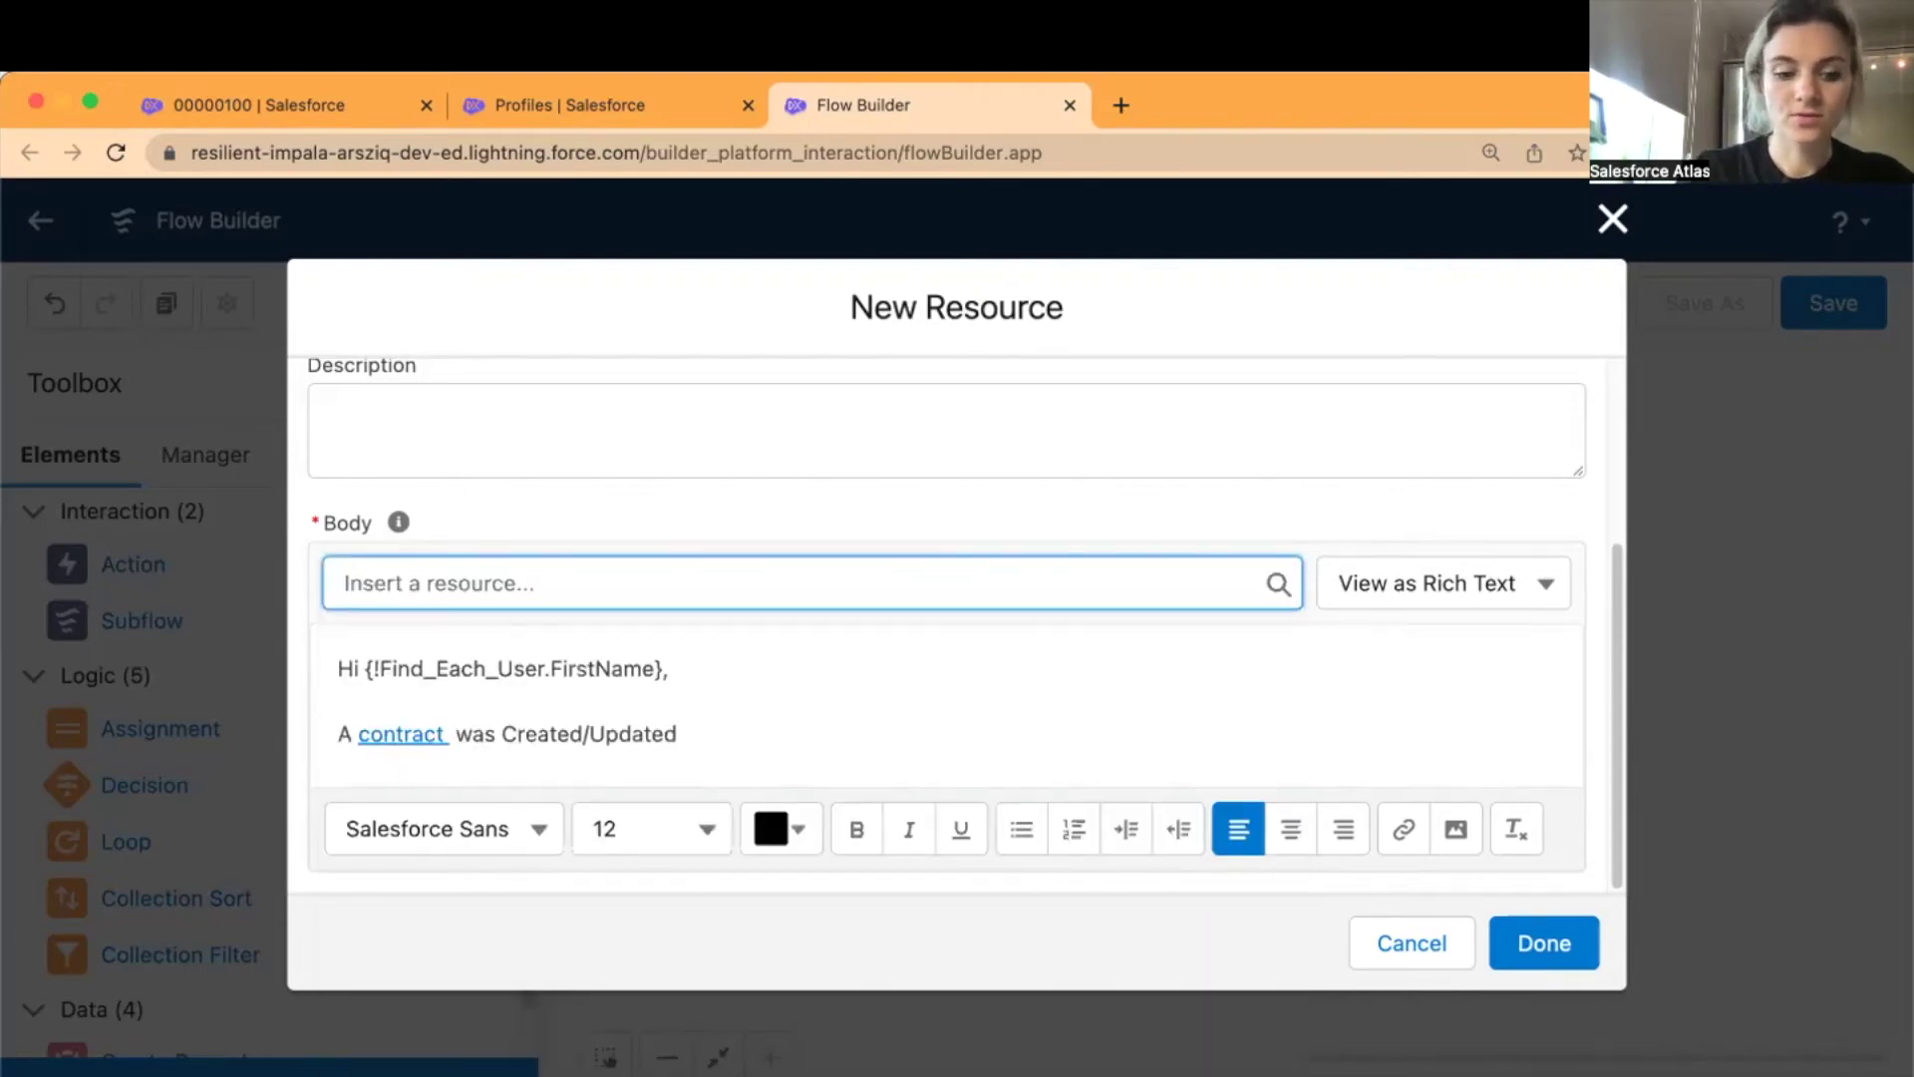
text(rec)
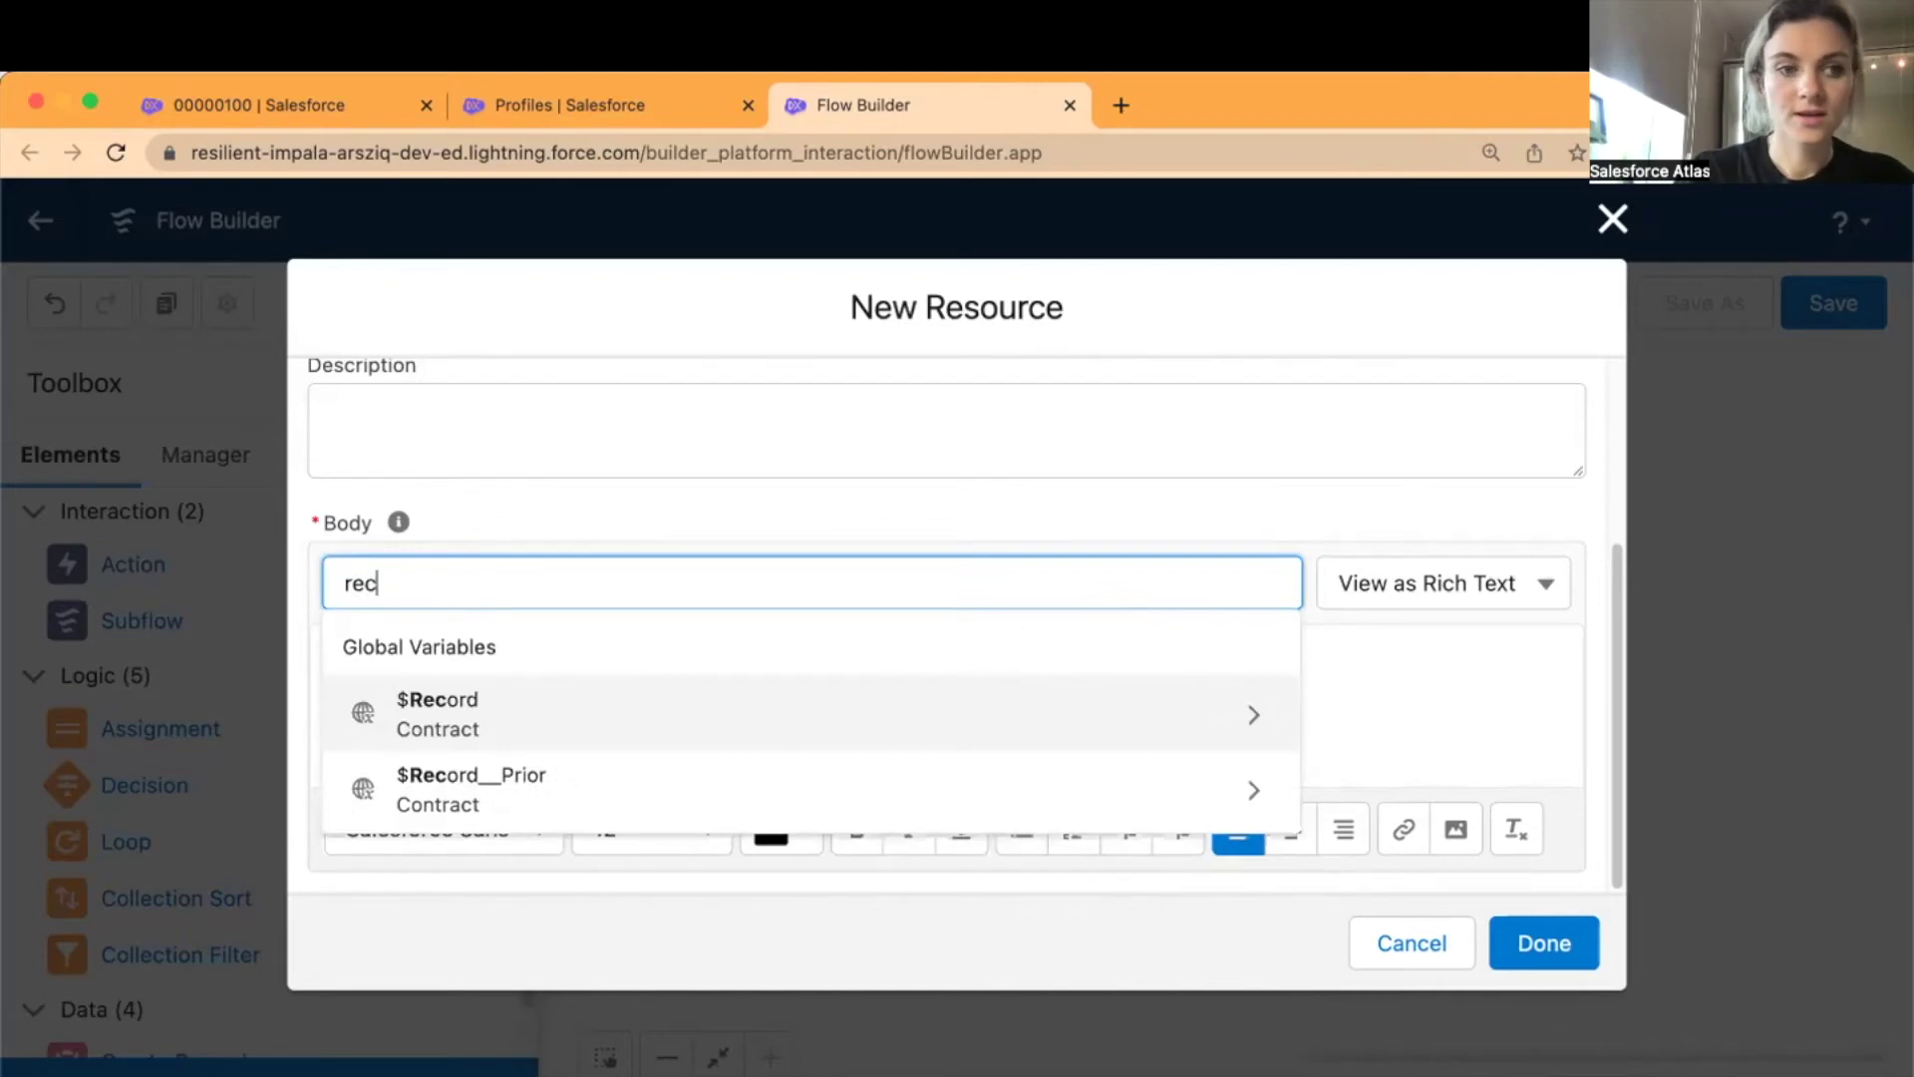
click(569, 714)
text(id)
scroll(616, 807, down, 3)
scroll(610, 828, down, 5)
click(512, 893)
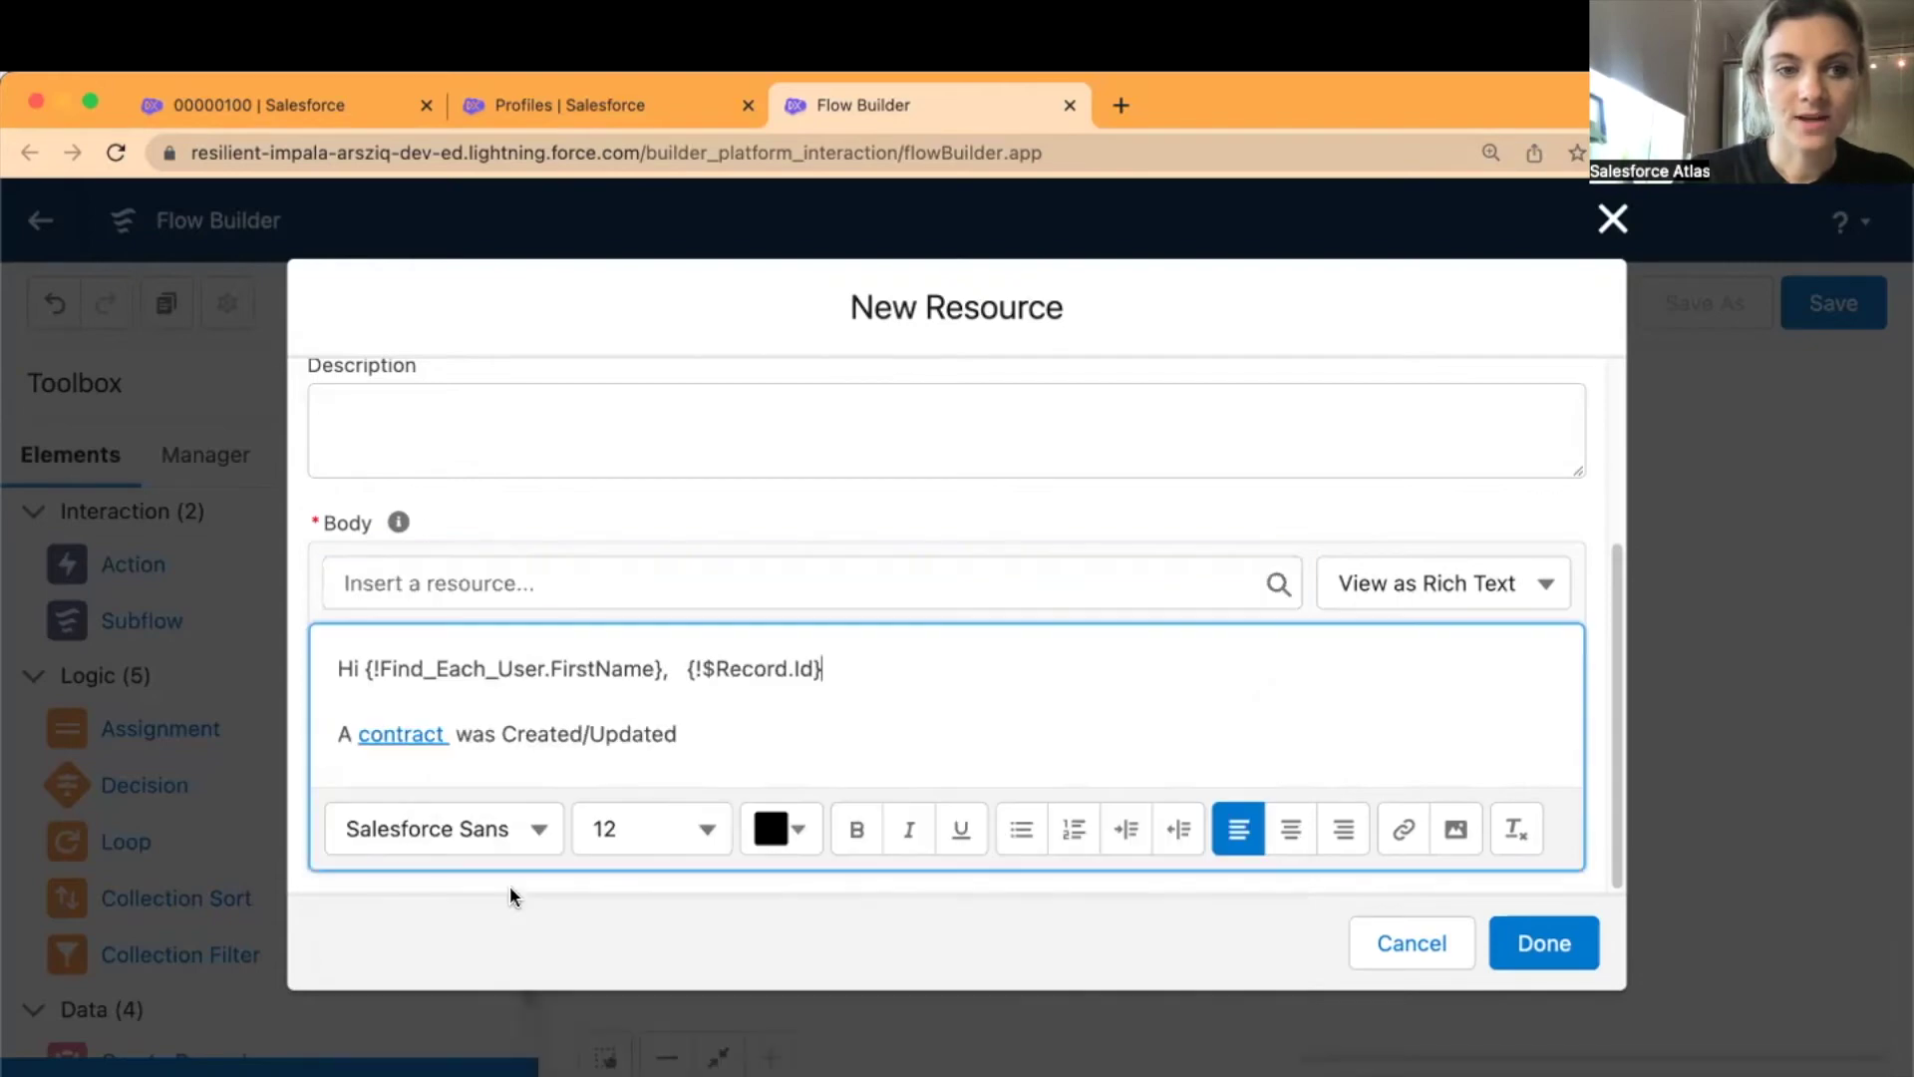
- Replace the fixed record ID in the "contract" link's URL with a copy of {!$Record.Id} and save the link
drag(823, 668, 683, 668)
key(super+c)
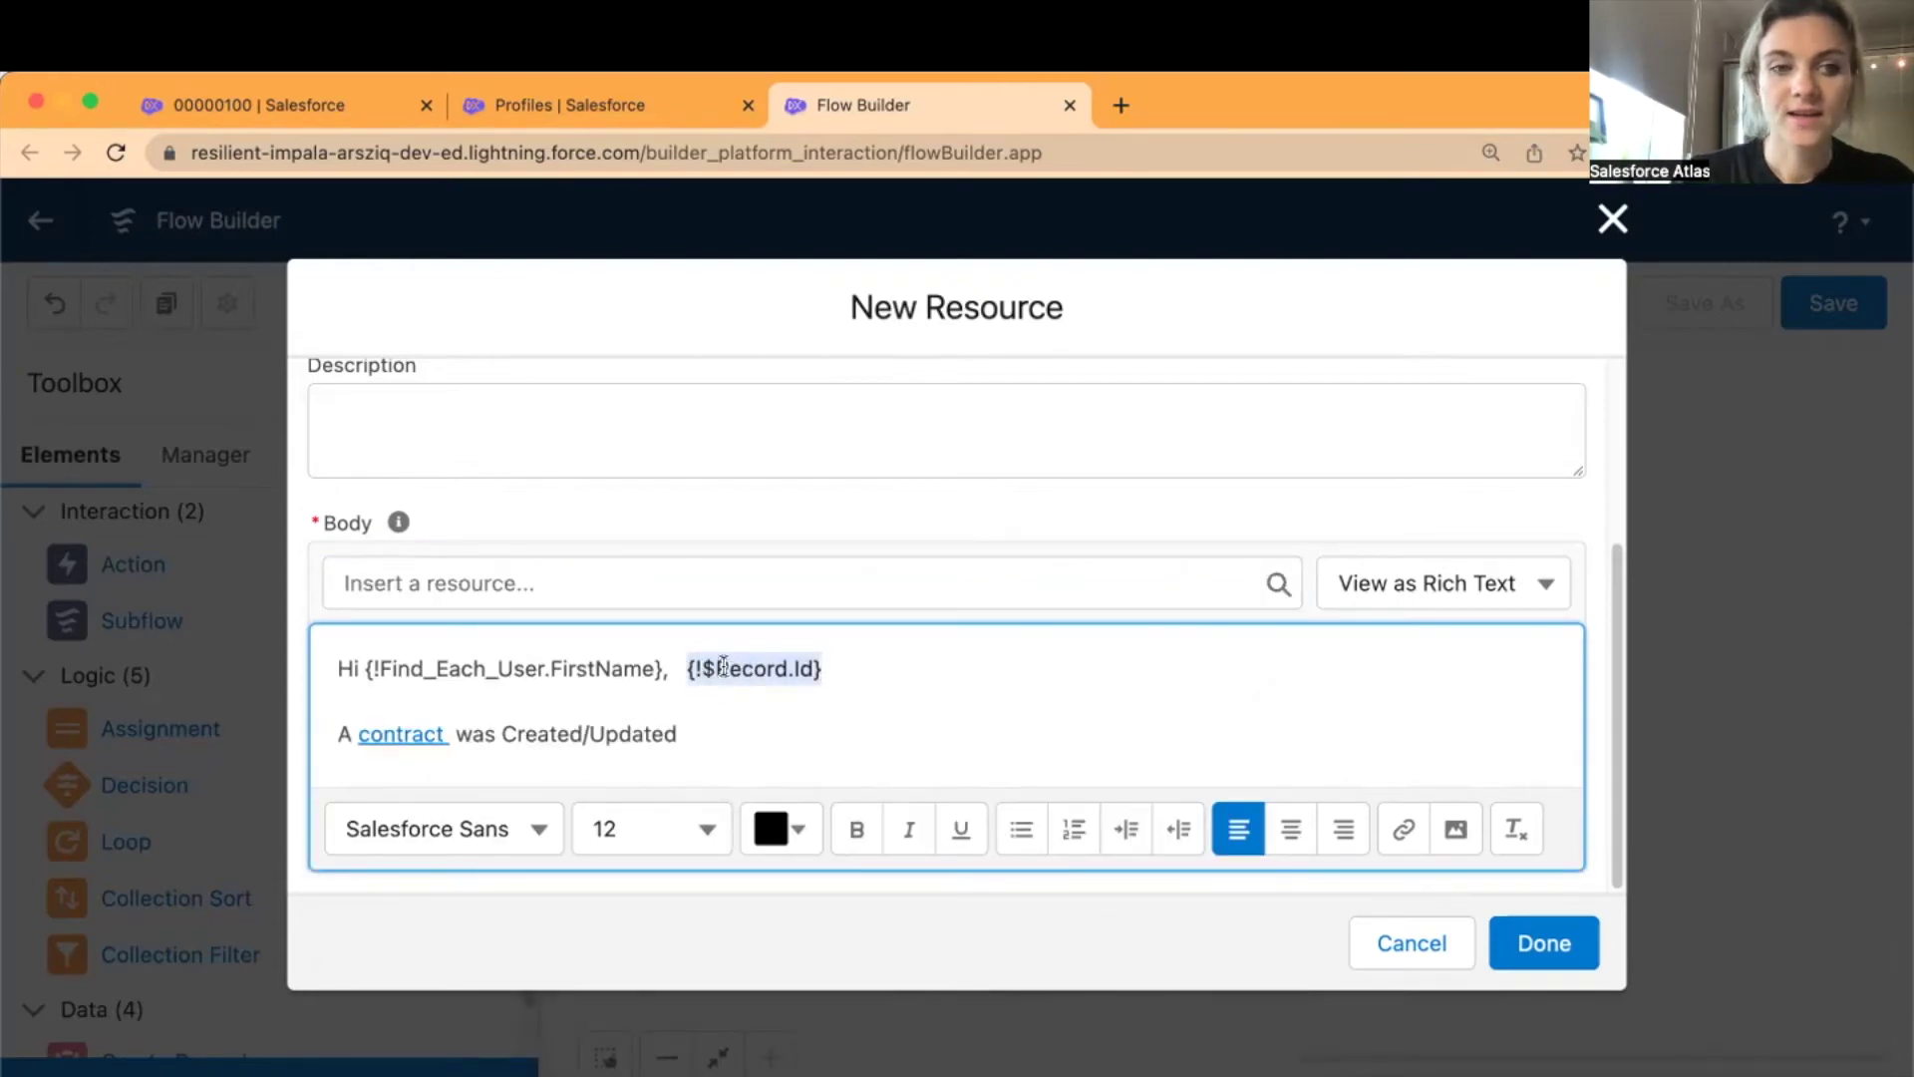
click(405, 737)
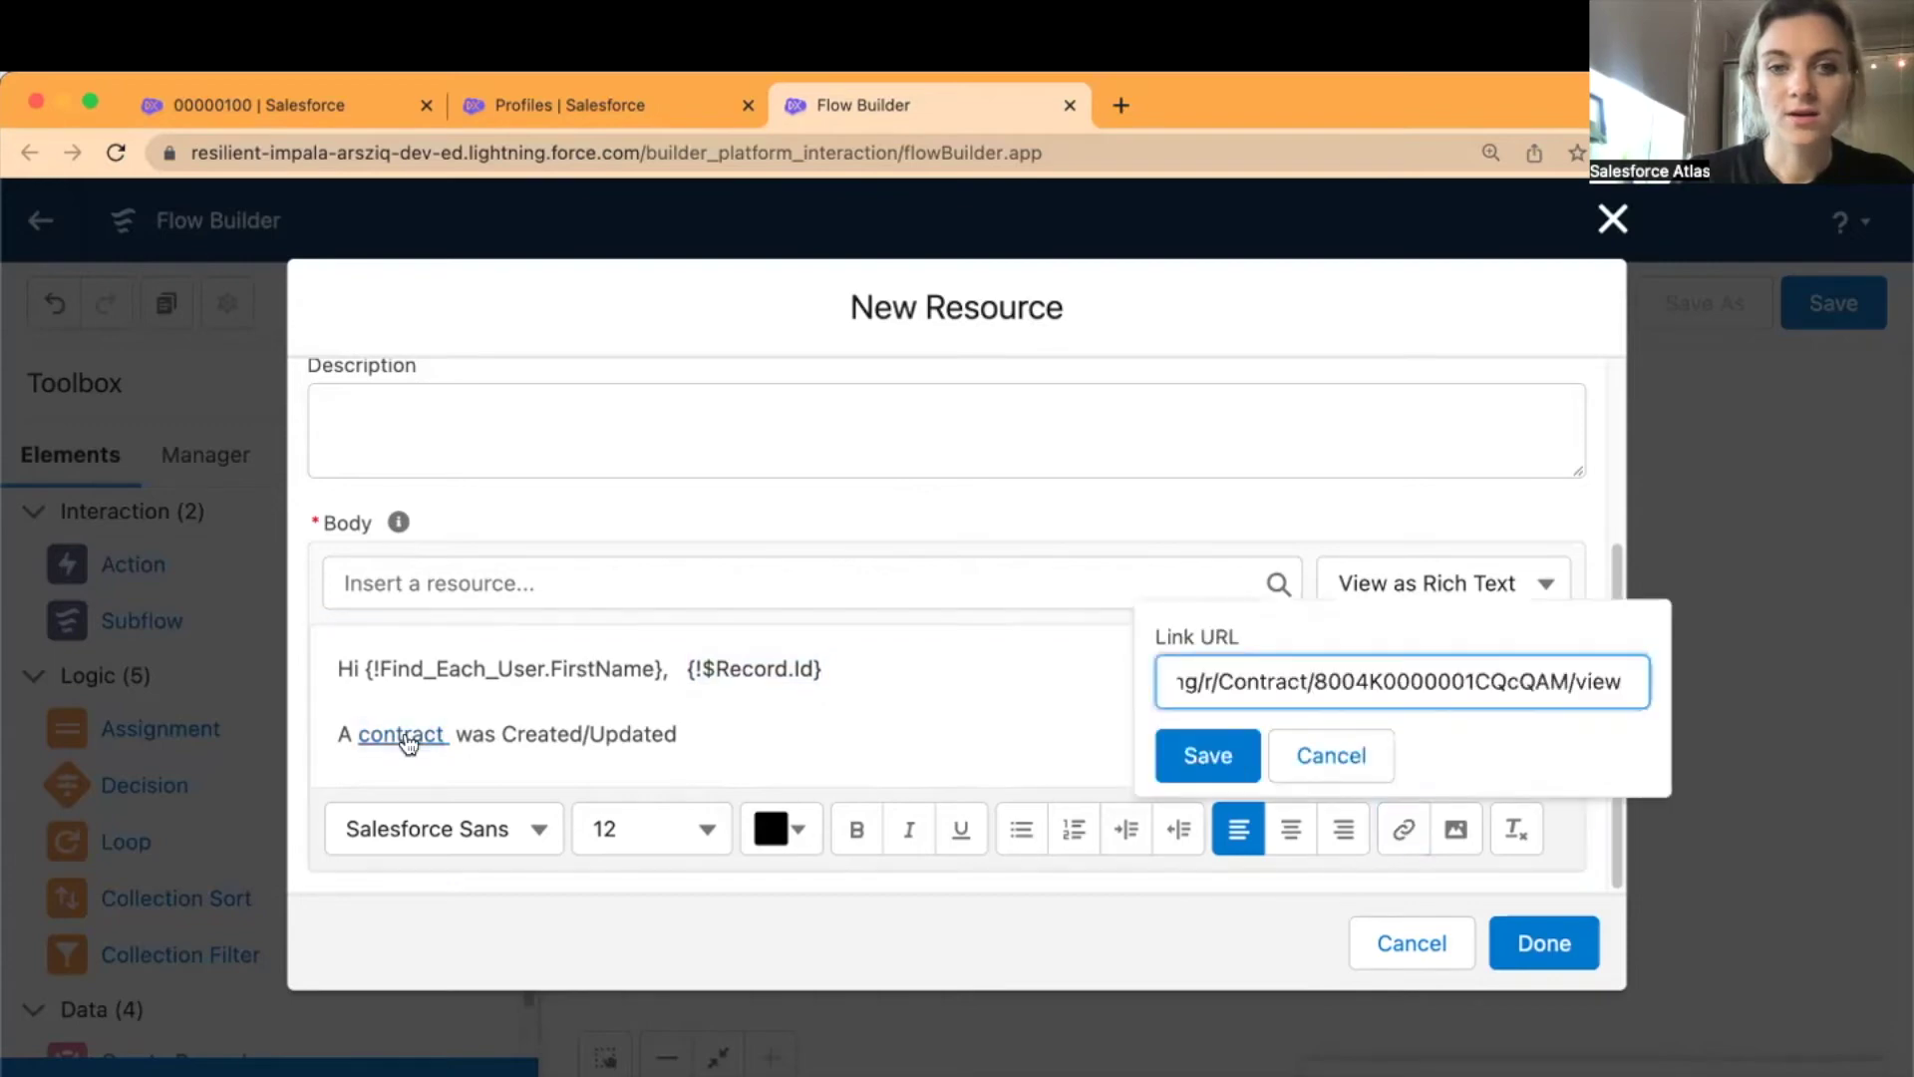
drag(1560, 678, 1312, 681)
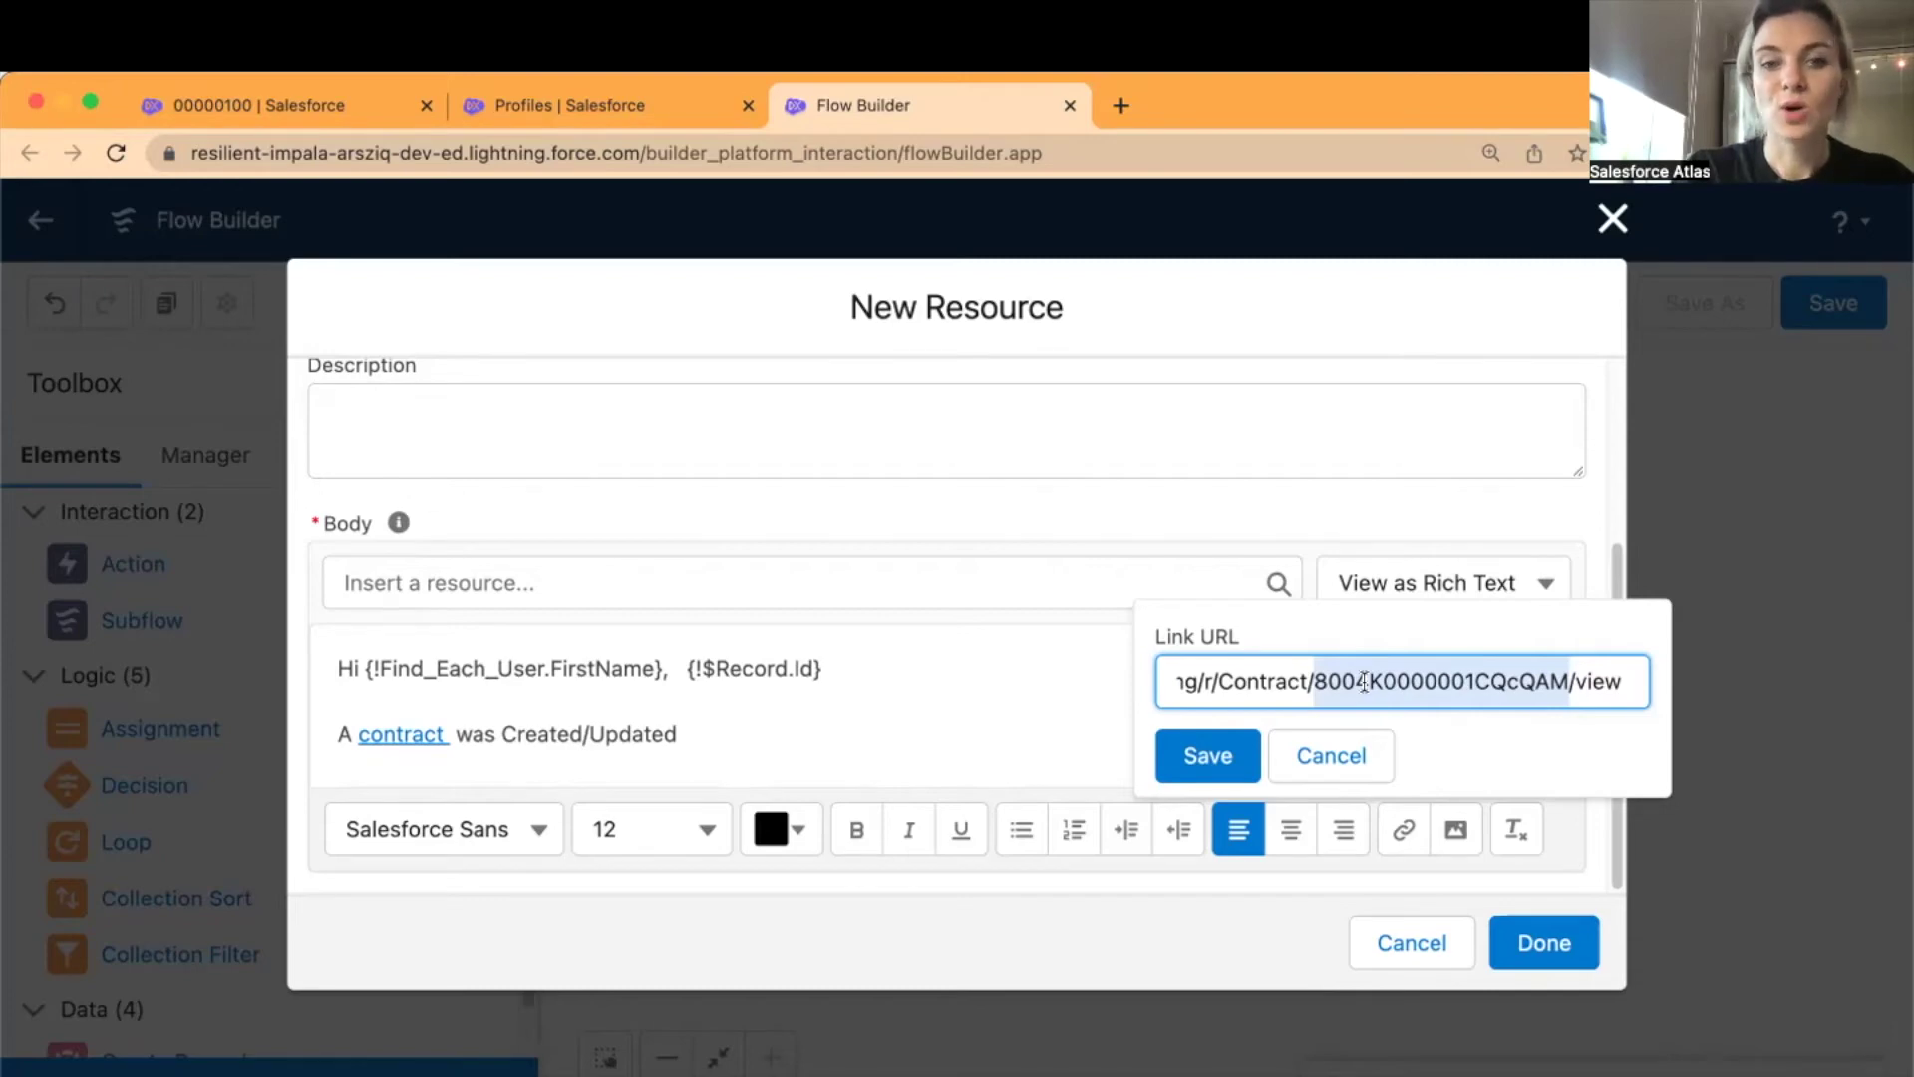
key(BackSpace)
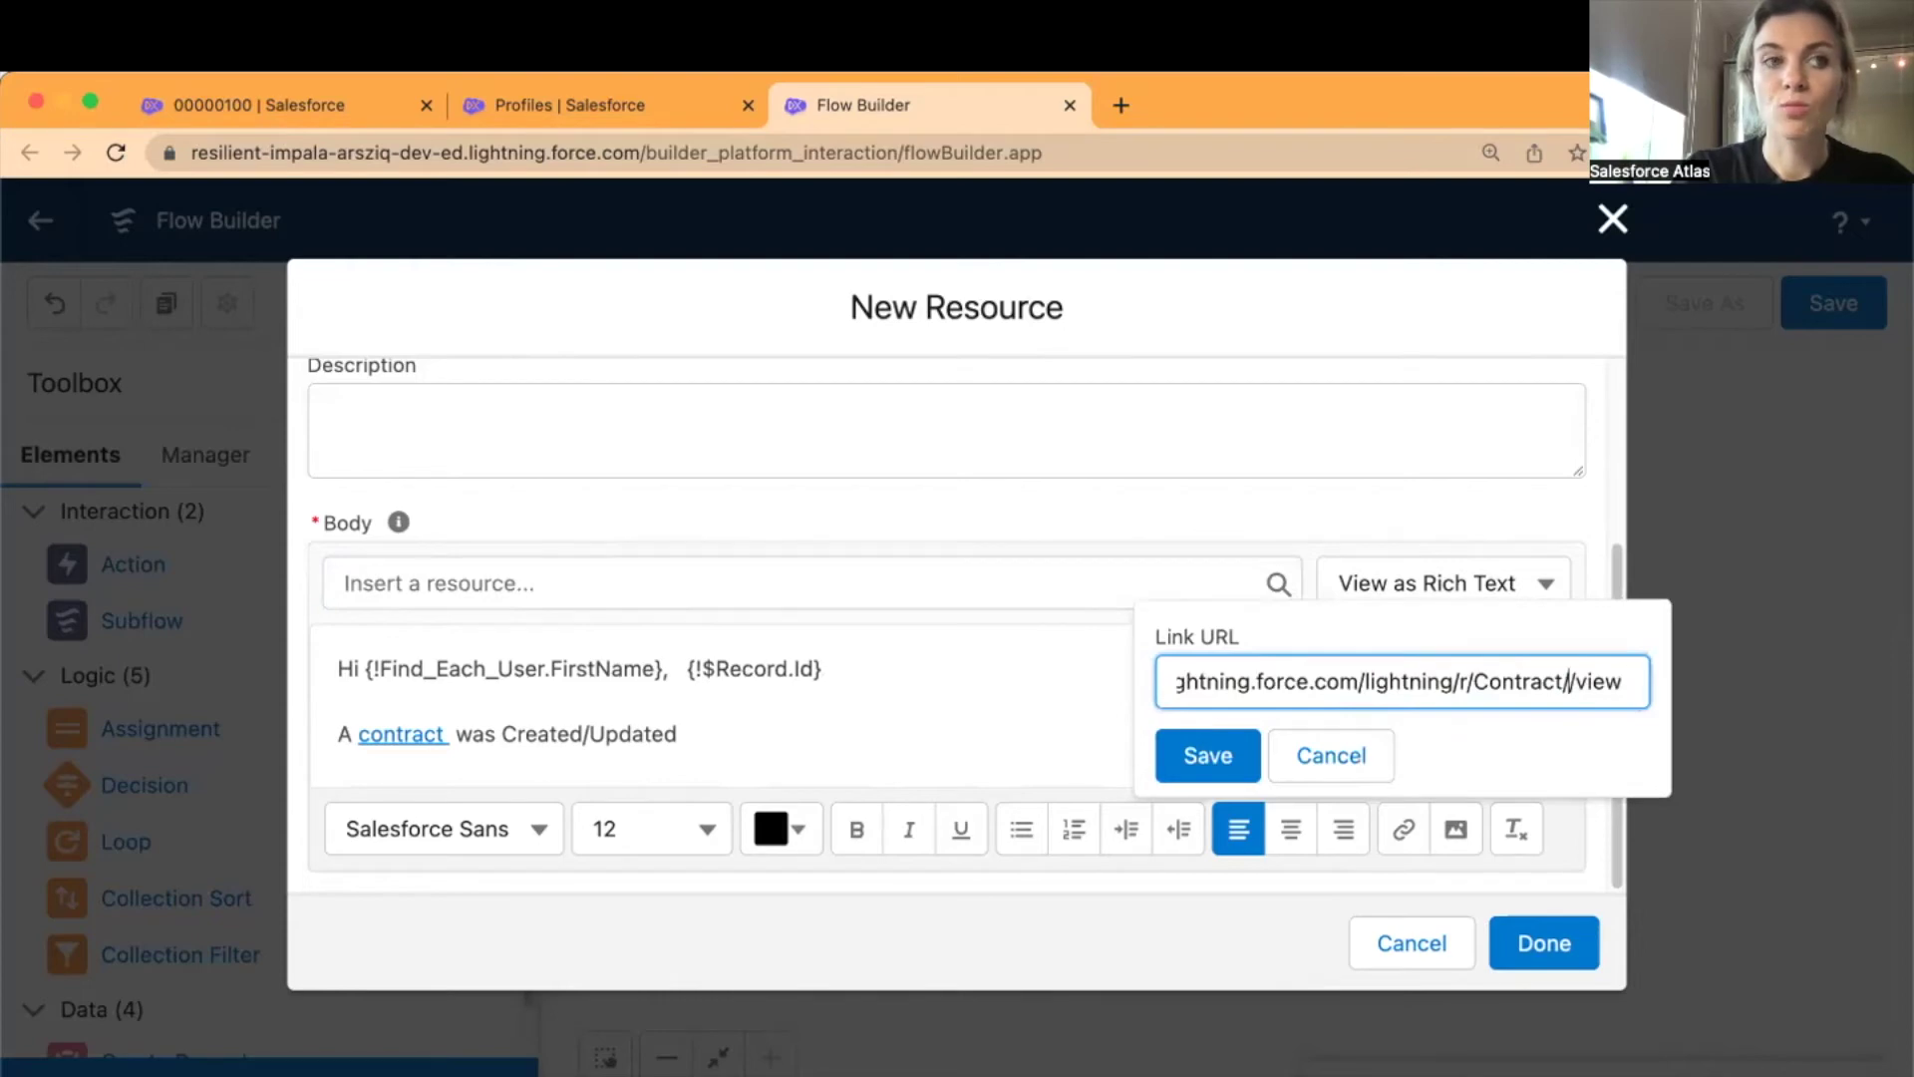
key(super+v)
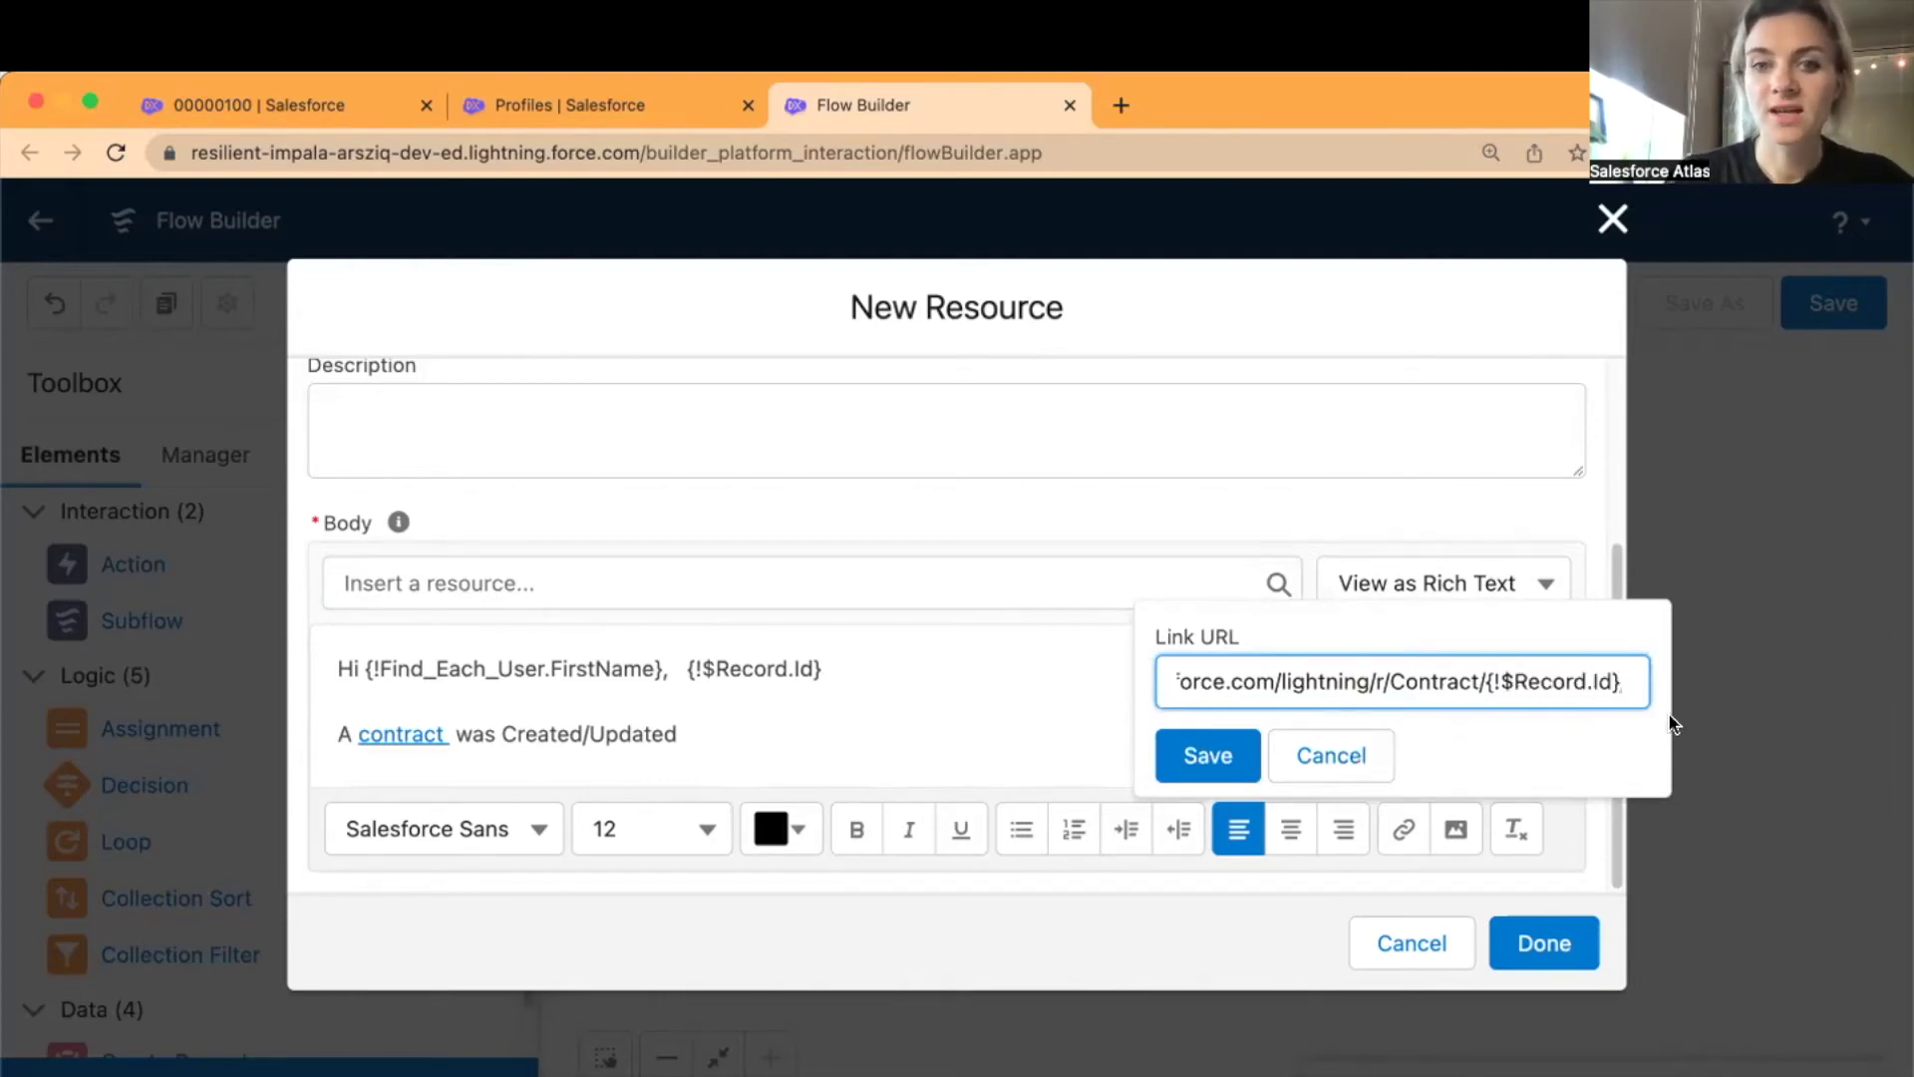
click(1208, 755)
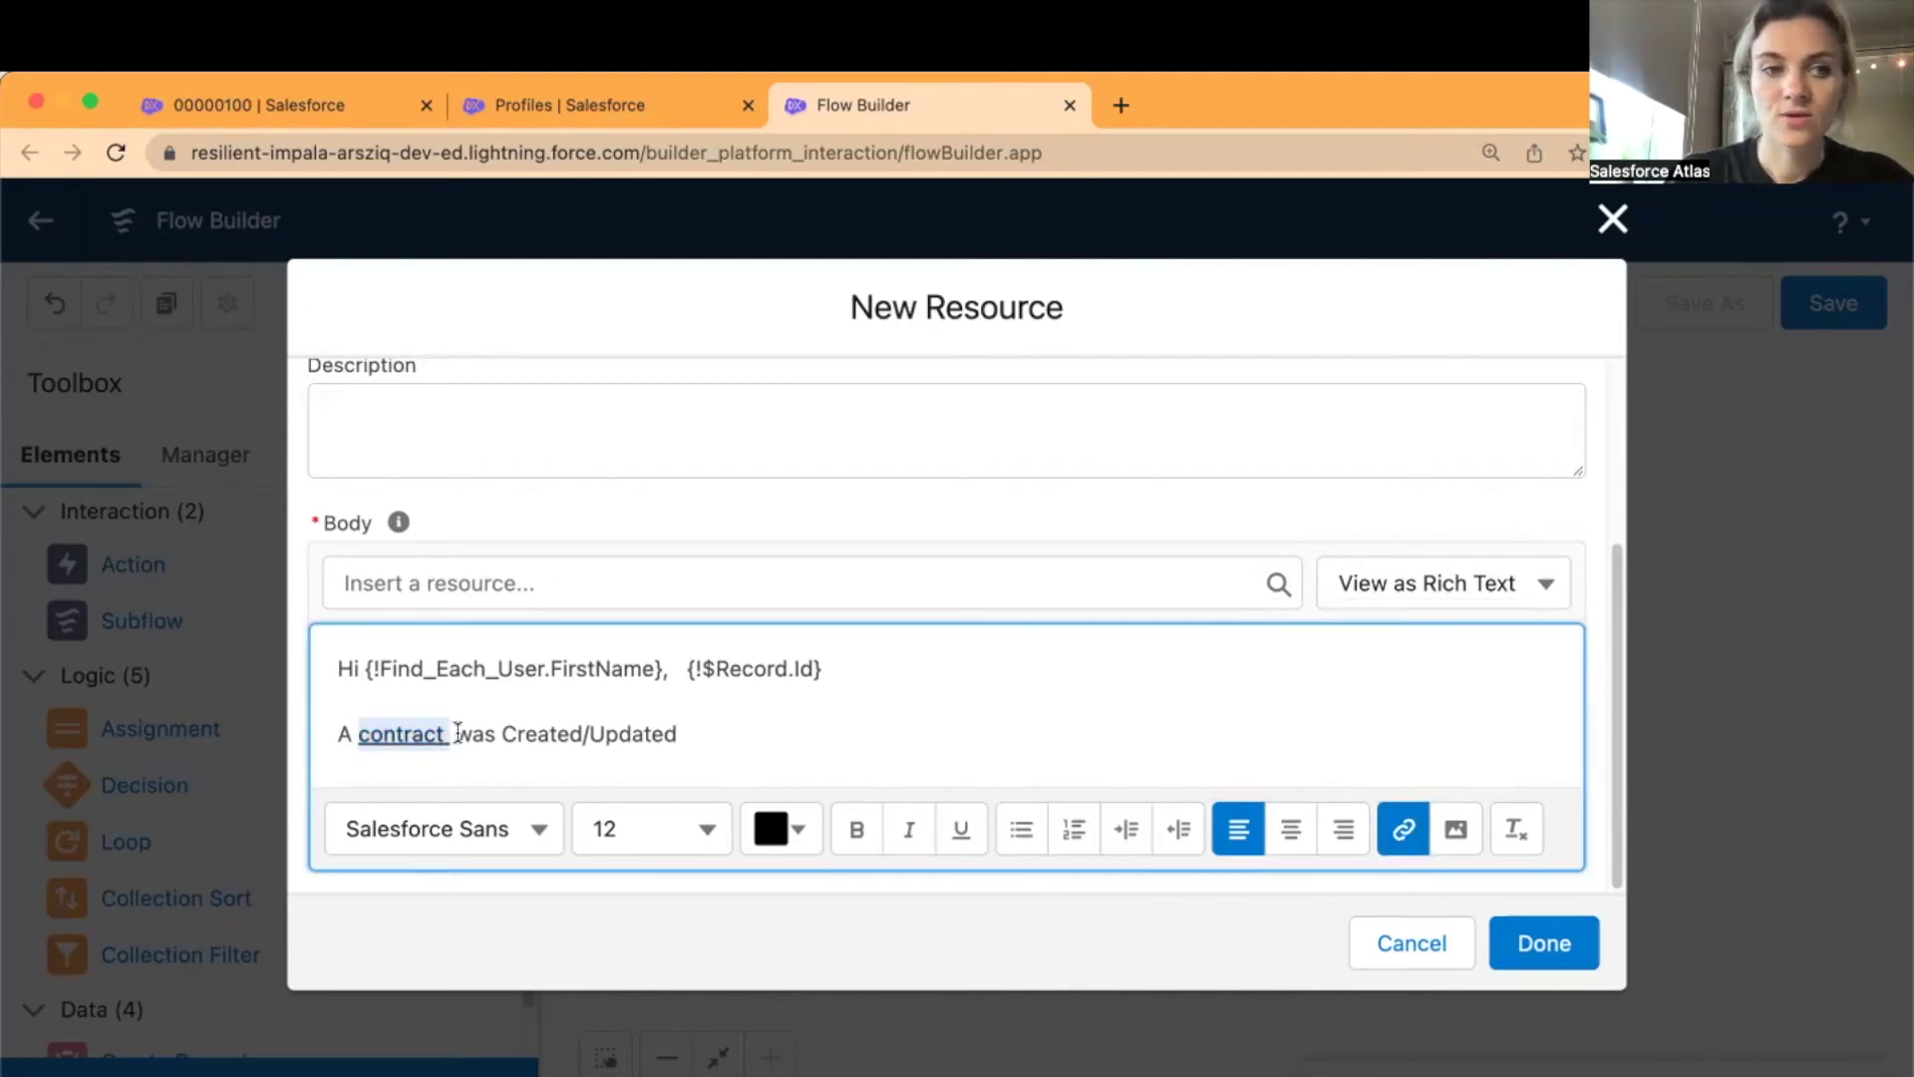
- Reword the body sentence after the linked word to read "A contract with special terms was created/updated."
click(517, 742)
key(BackSpace)
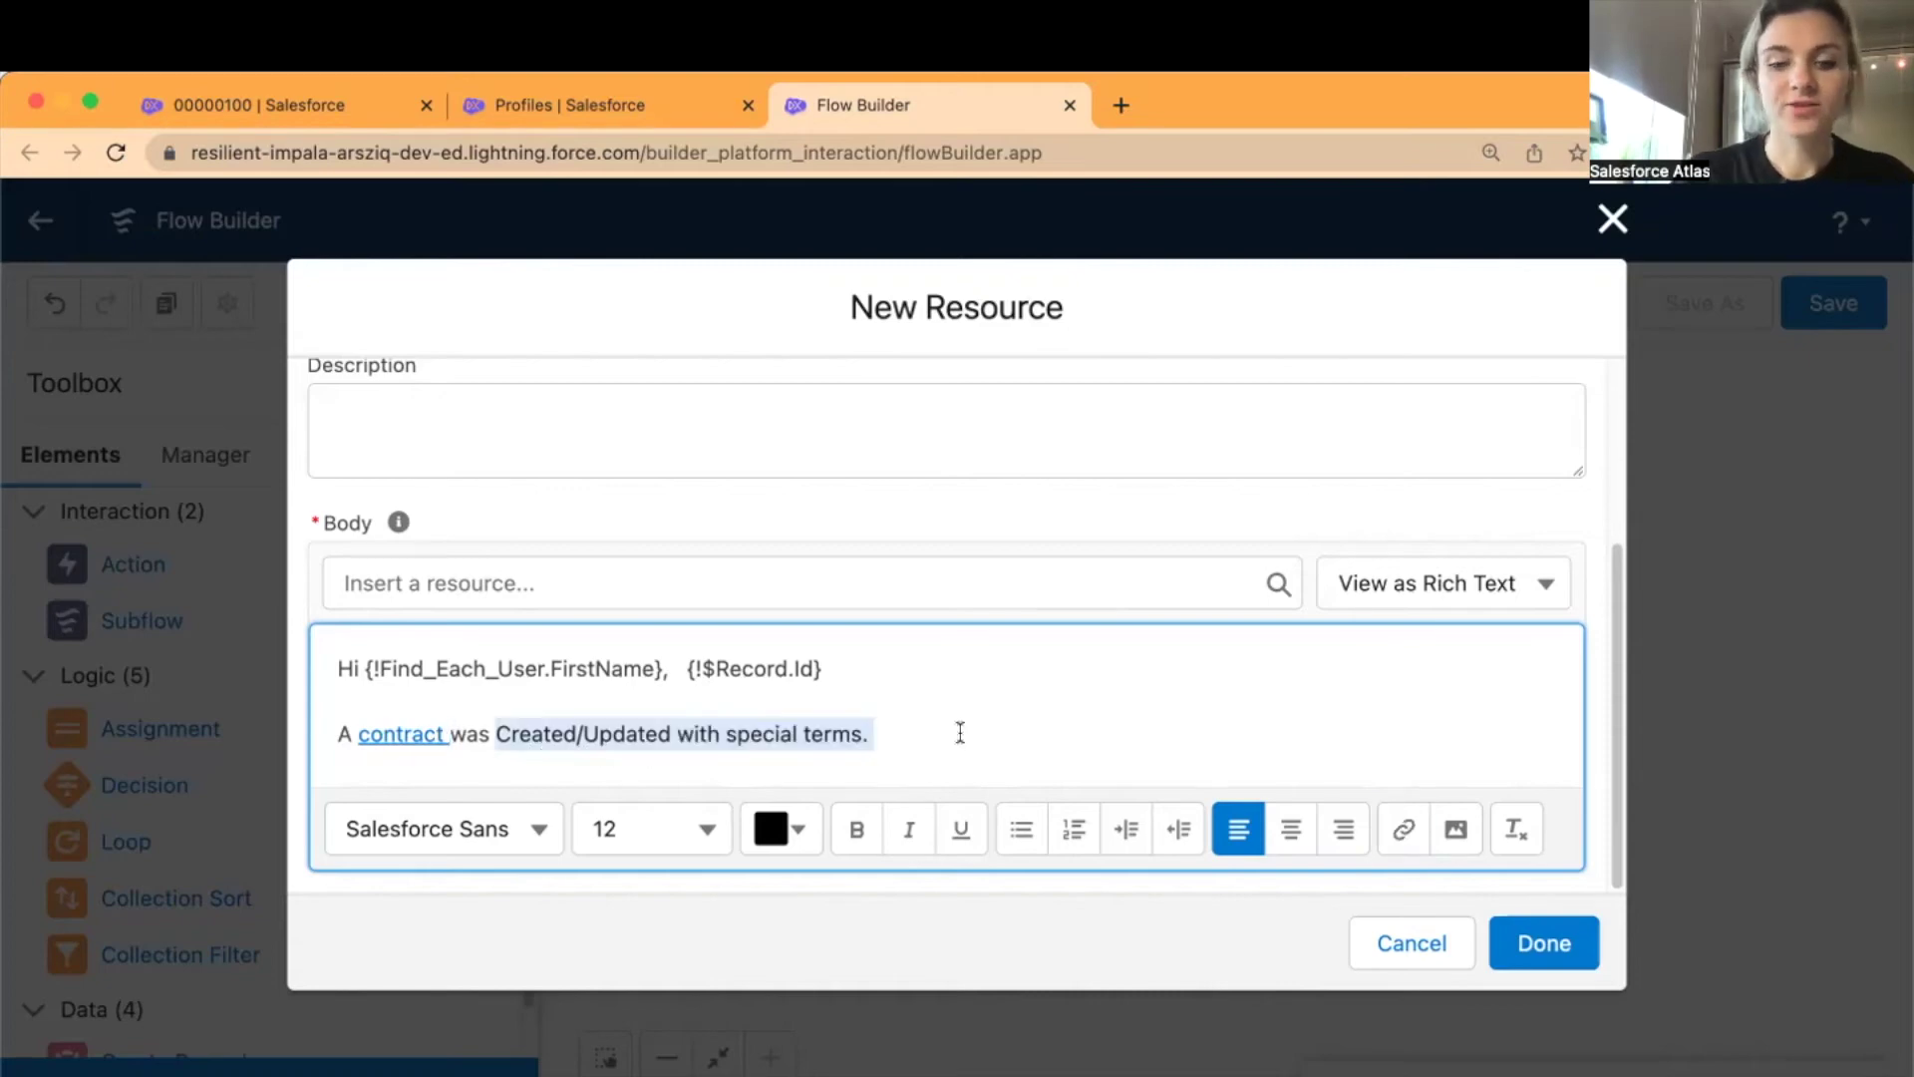
key(BackSpace)
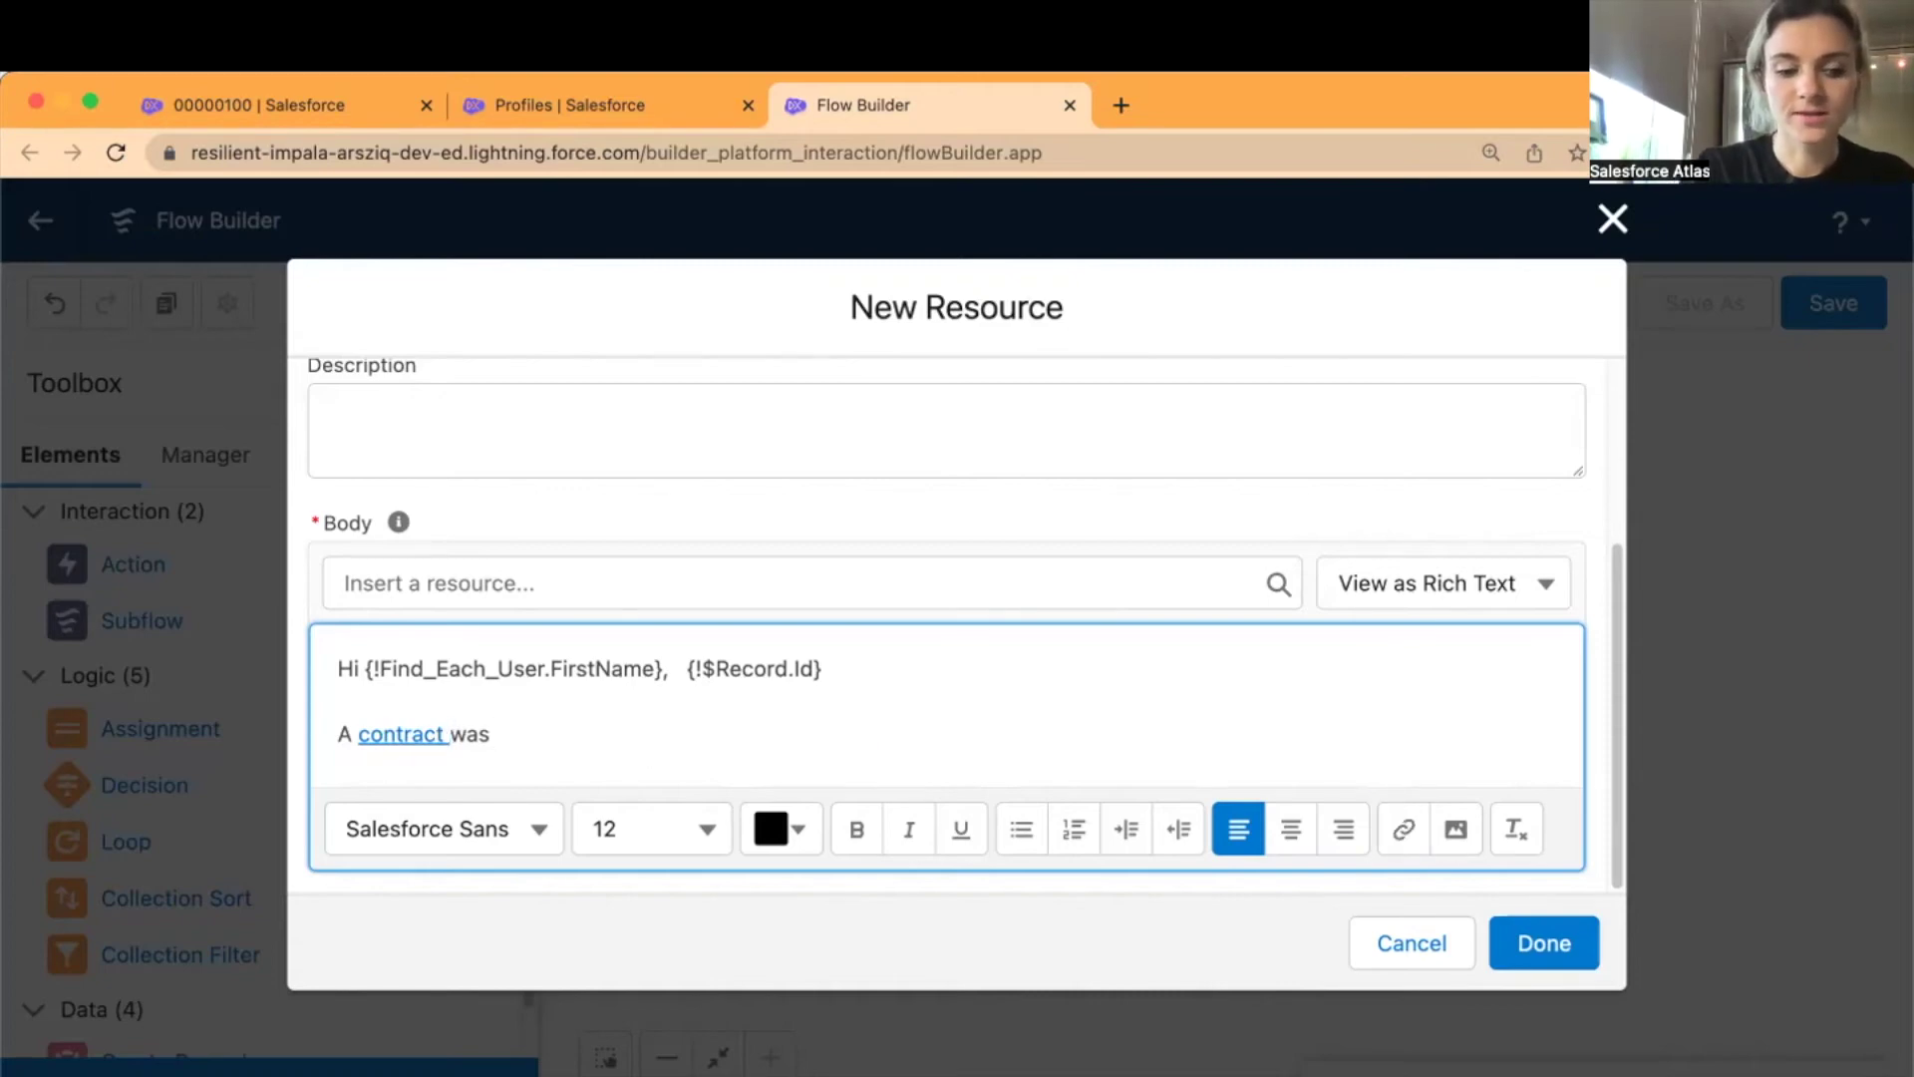
key(BackSpace)
key(BackSpace)
key(BackSpace)
key(BackSpace)
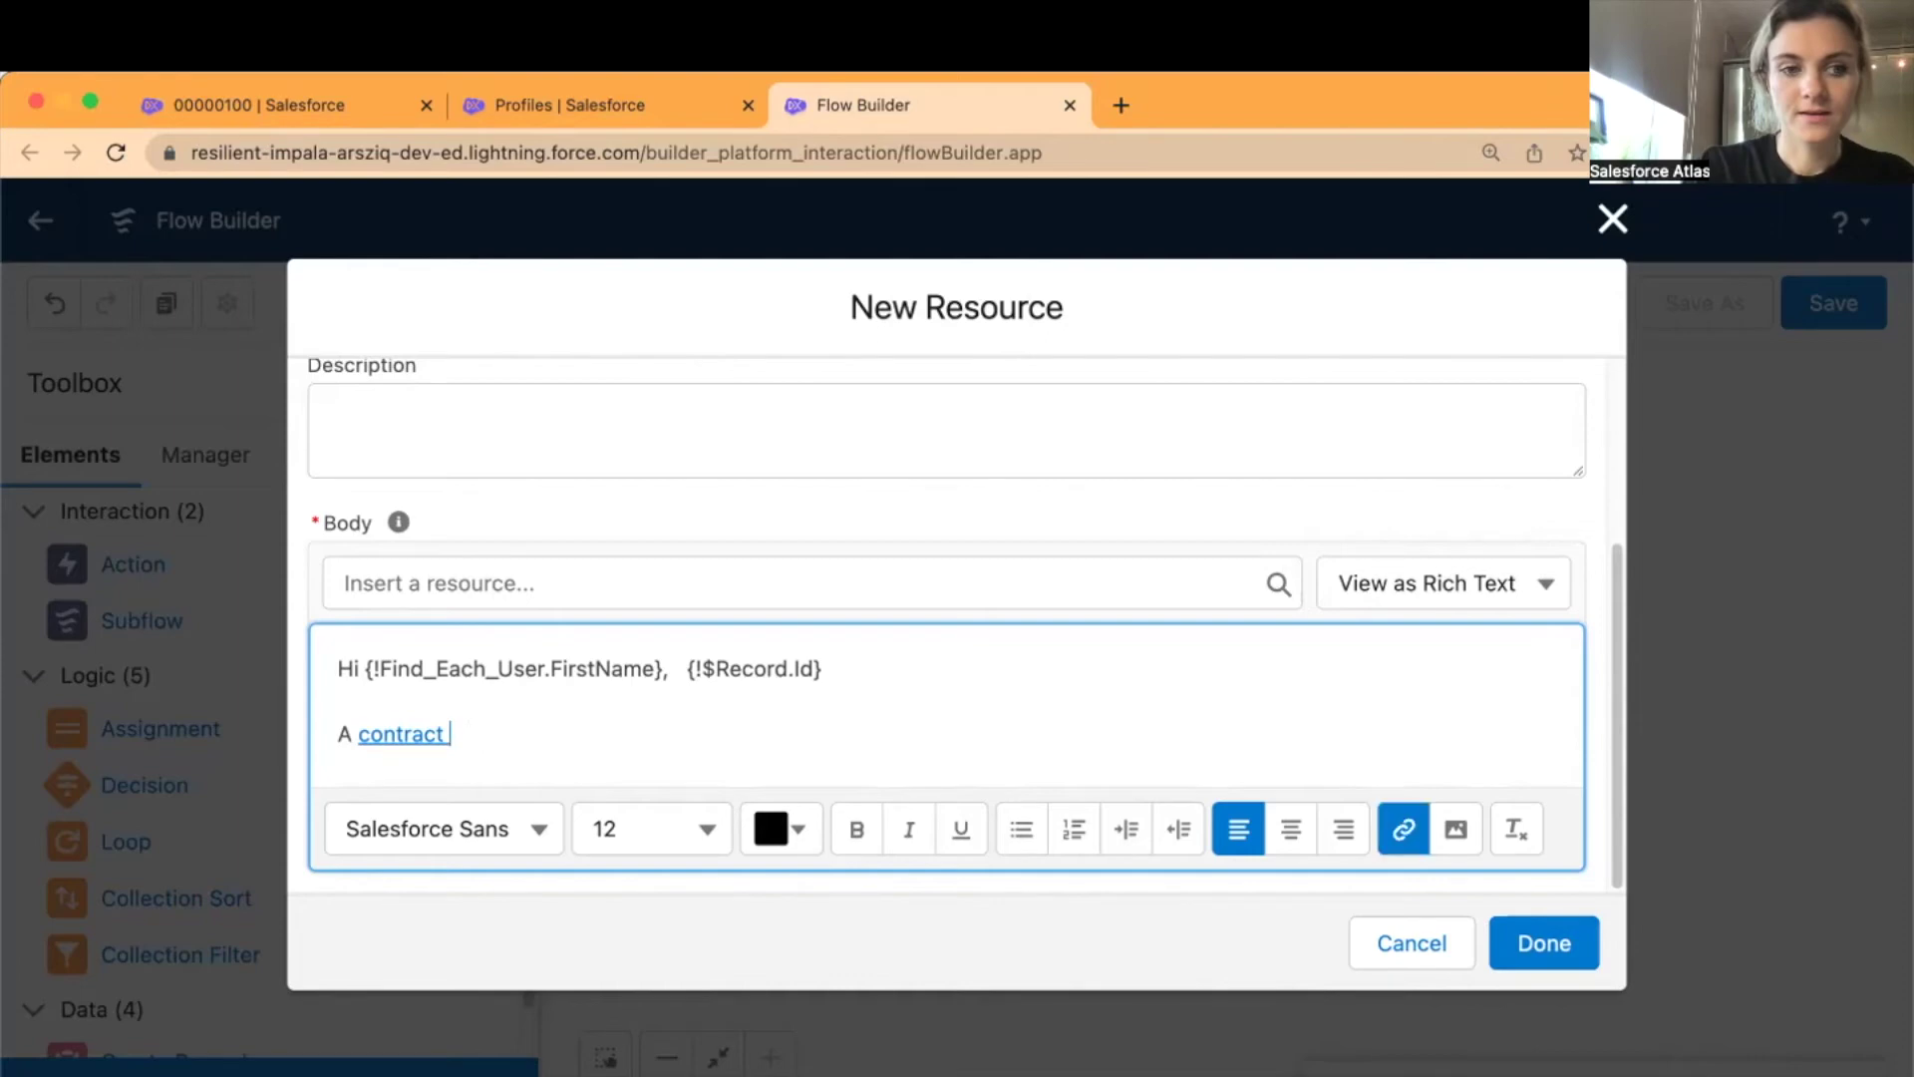
text(with spec)
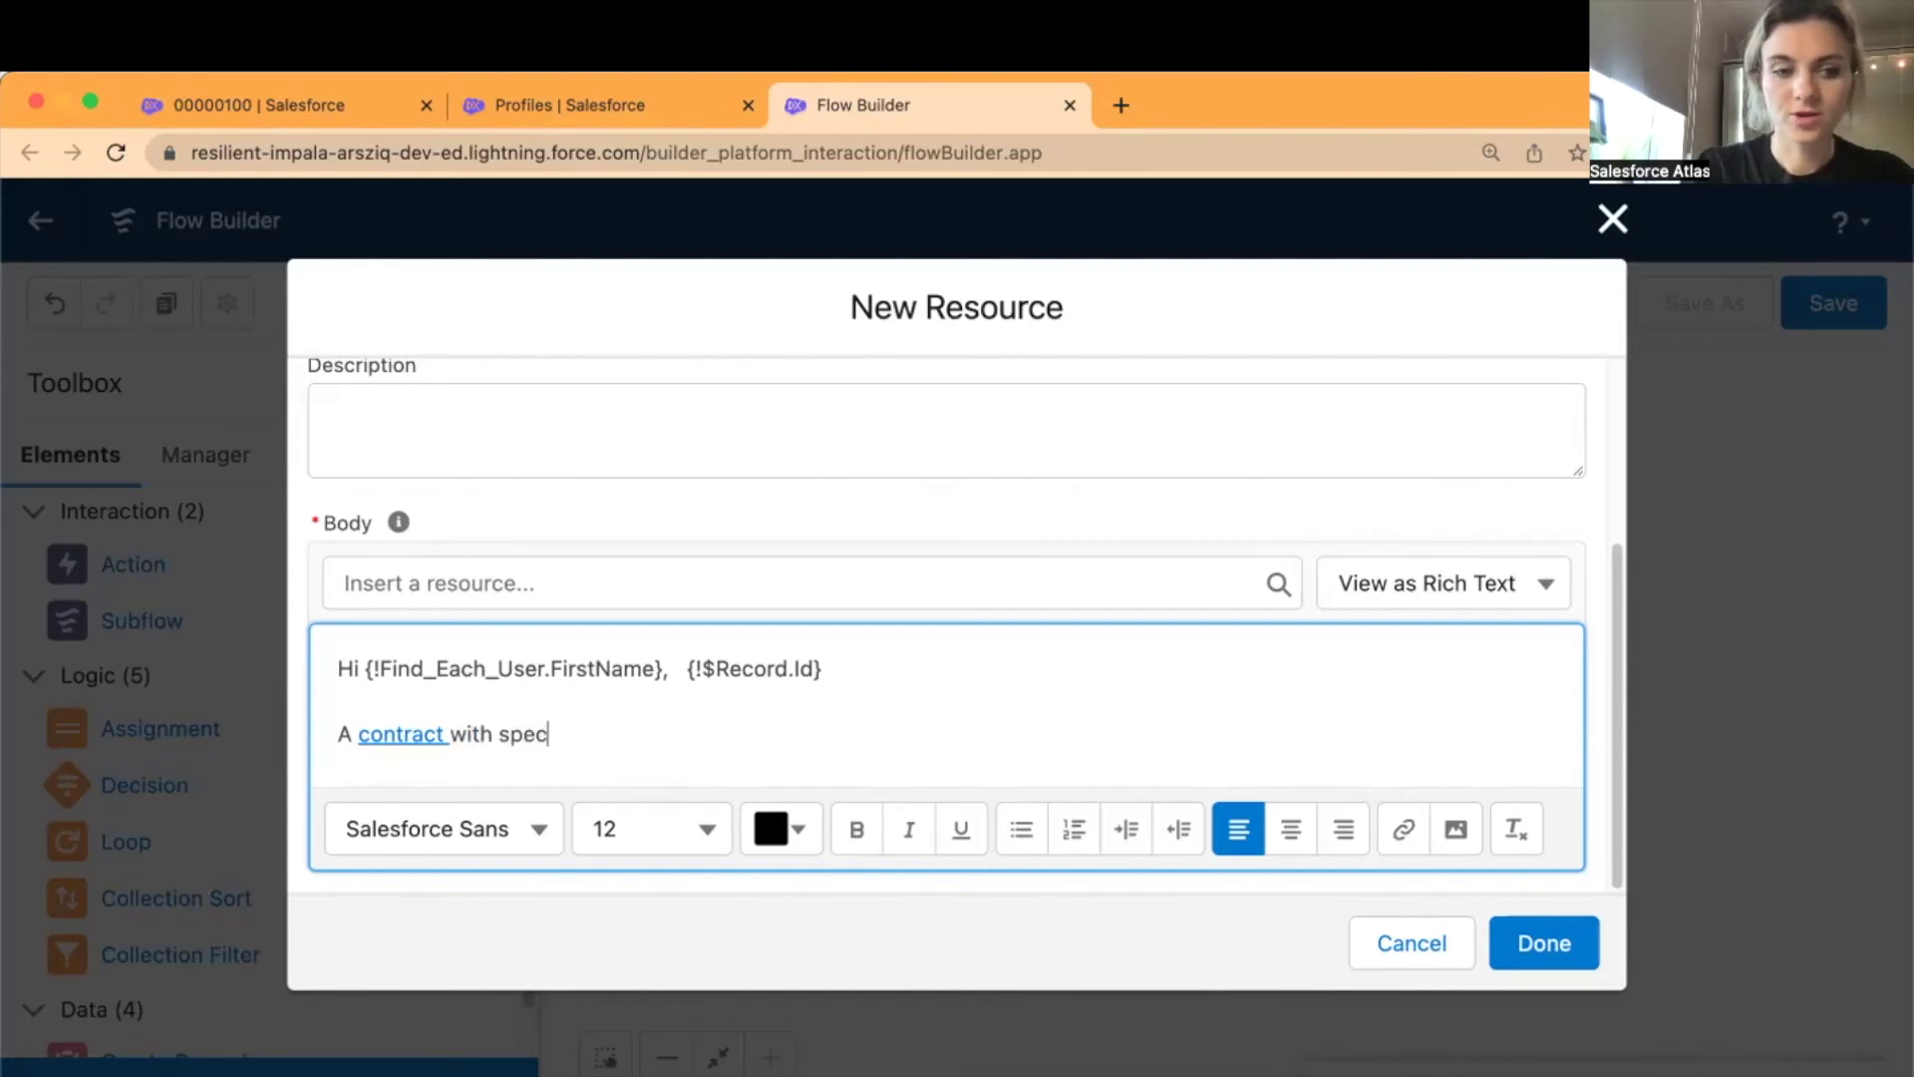
text(ial terms w)
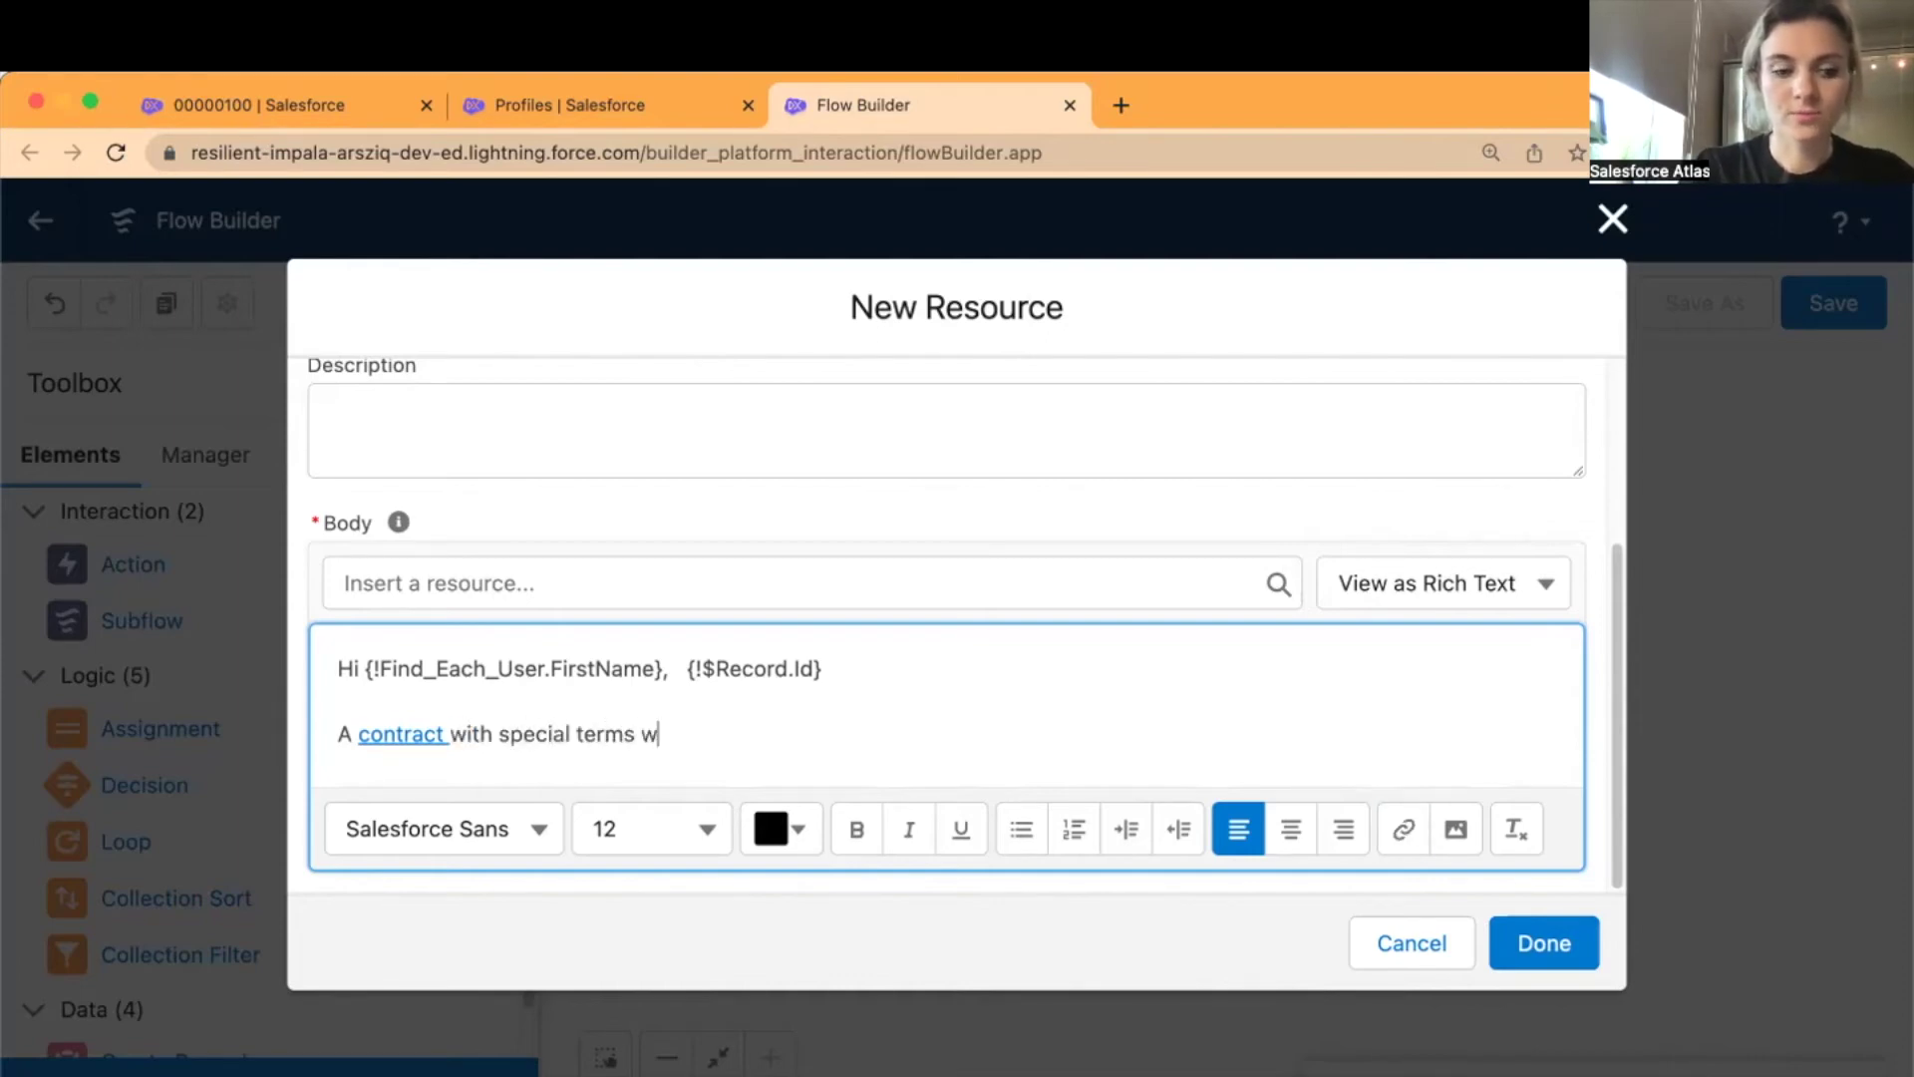
text(as created)
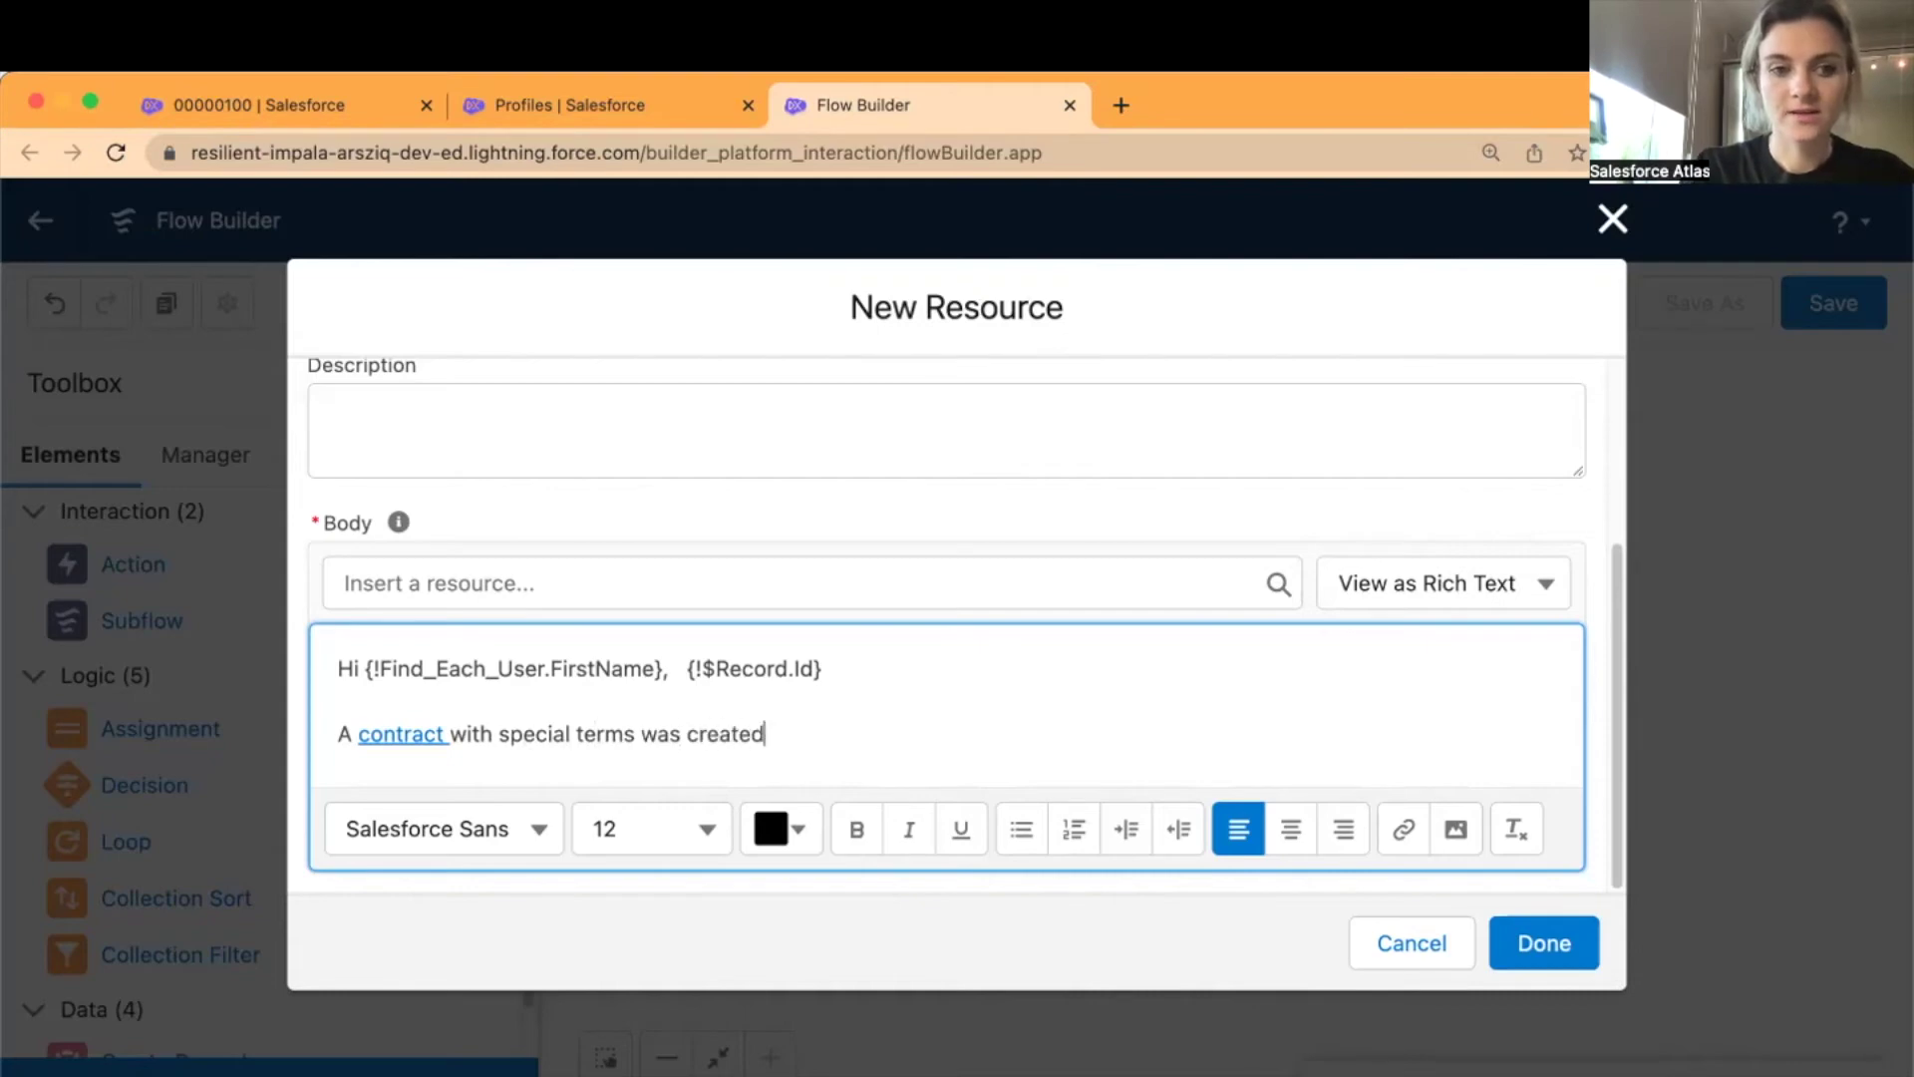
text(/upd)
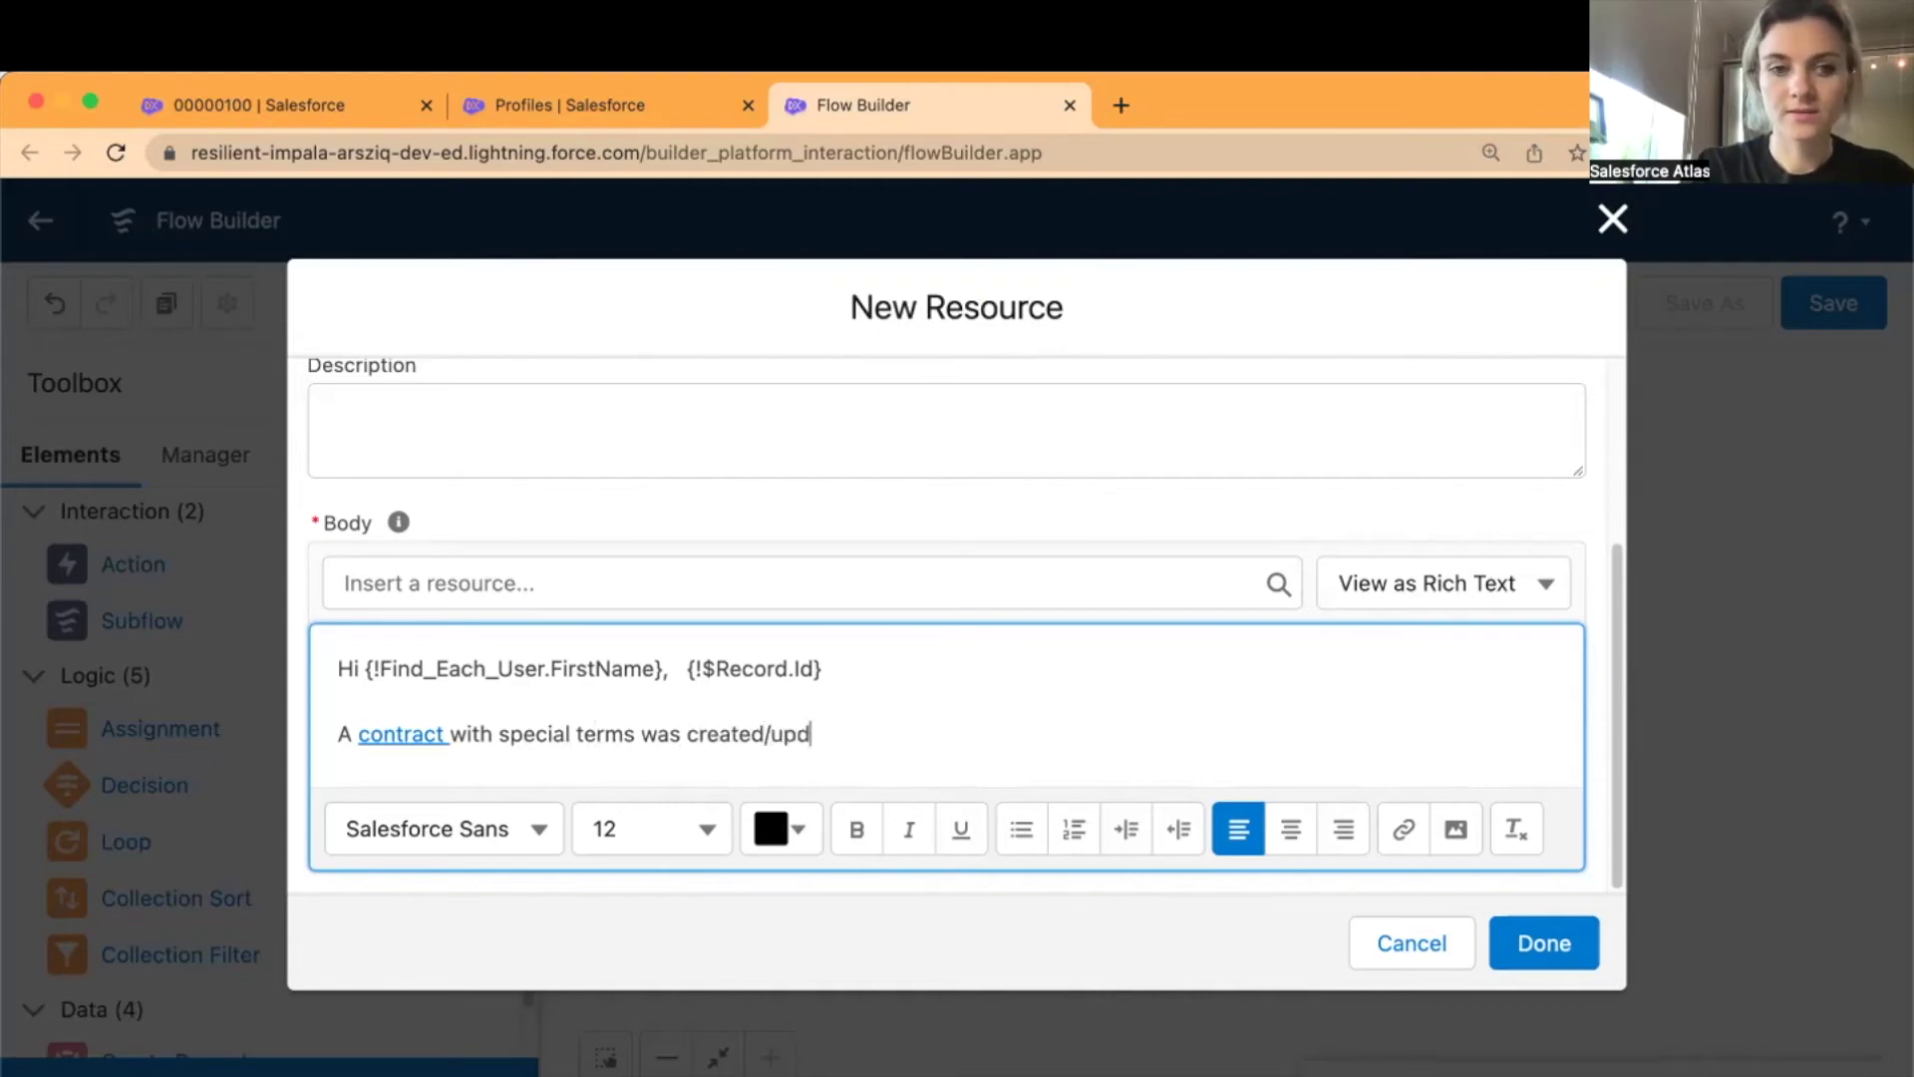
text(ated.)
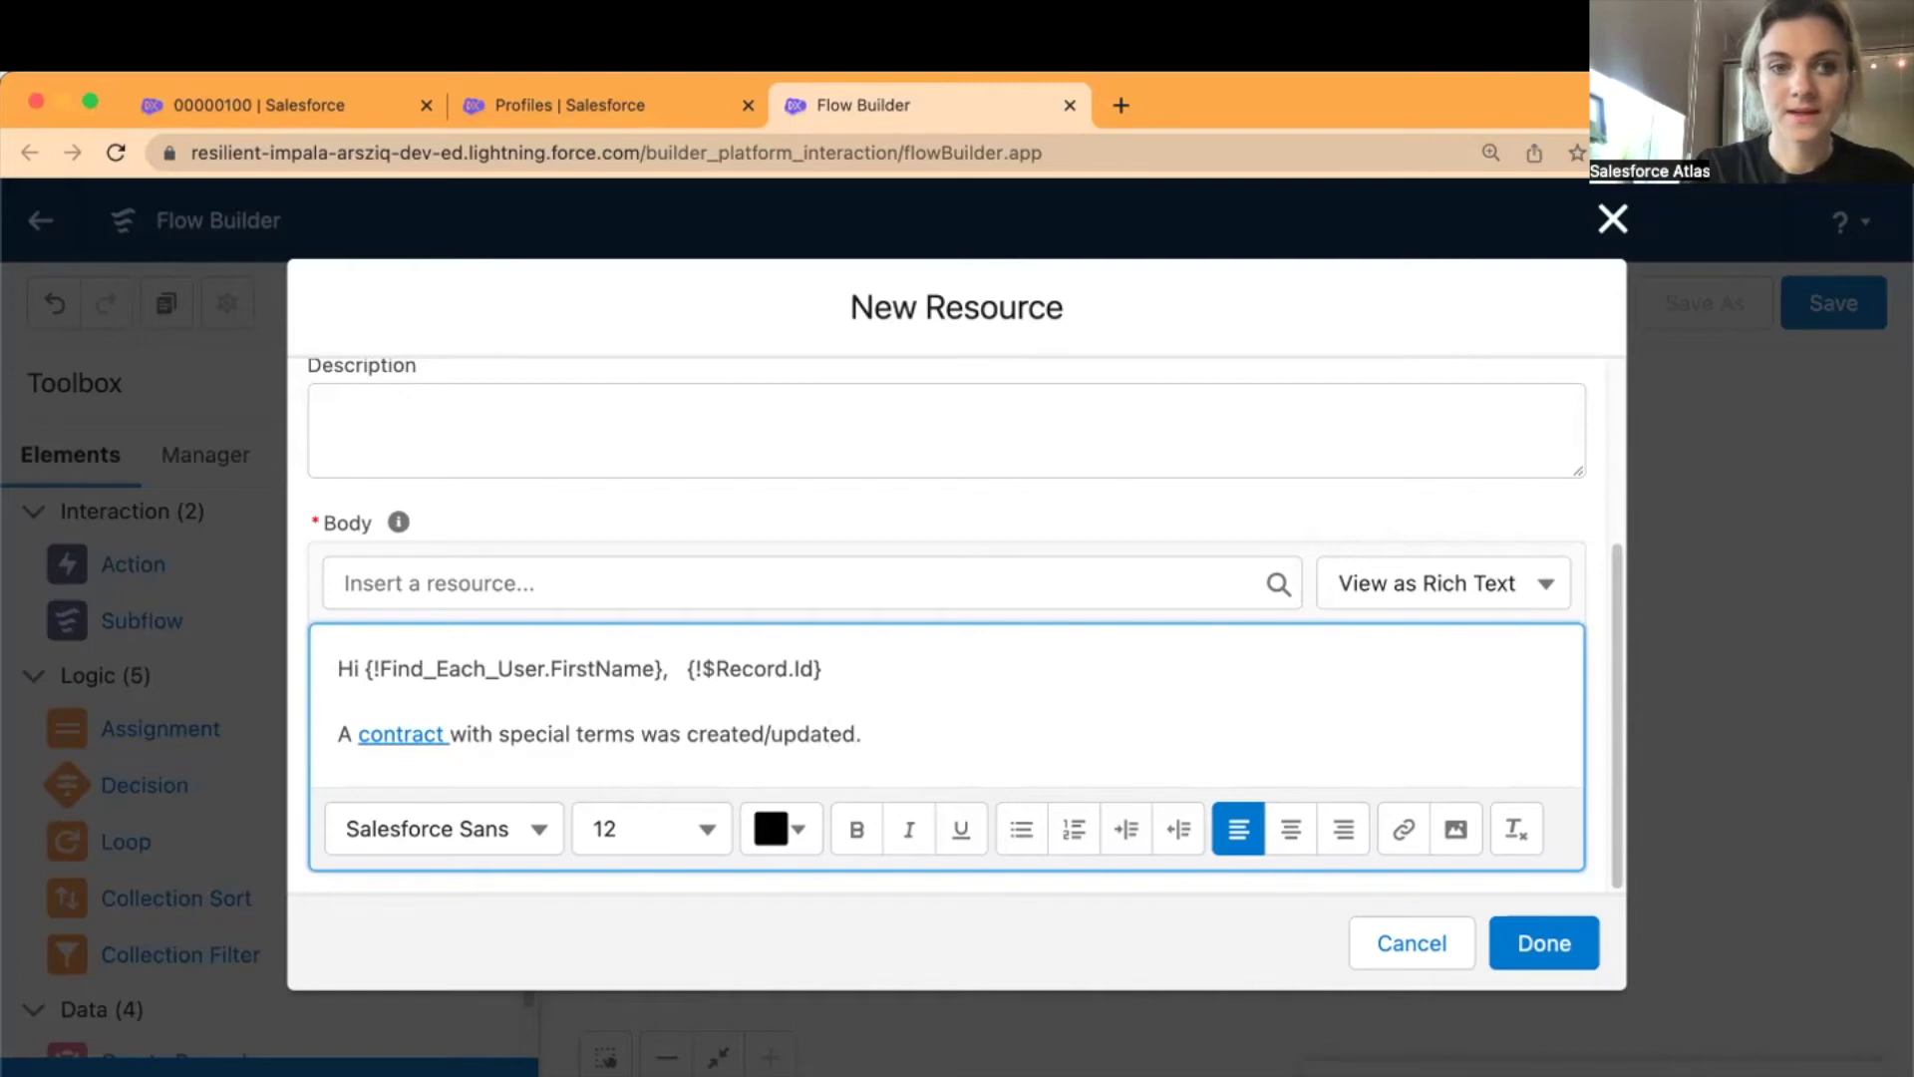
- Add a "Special Terms:" line to the email body, separated from the contract sentence by a blank line, with a new line under it
key(Return)
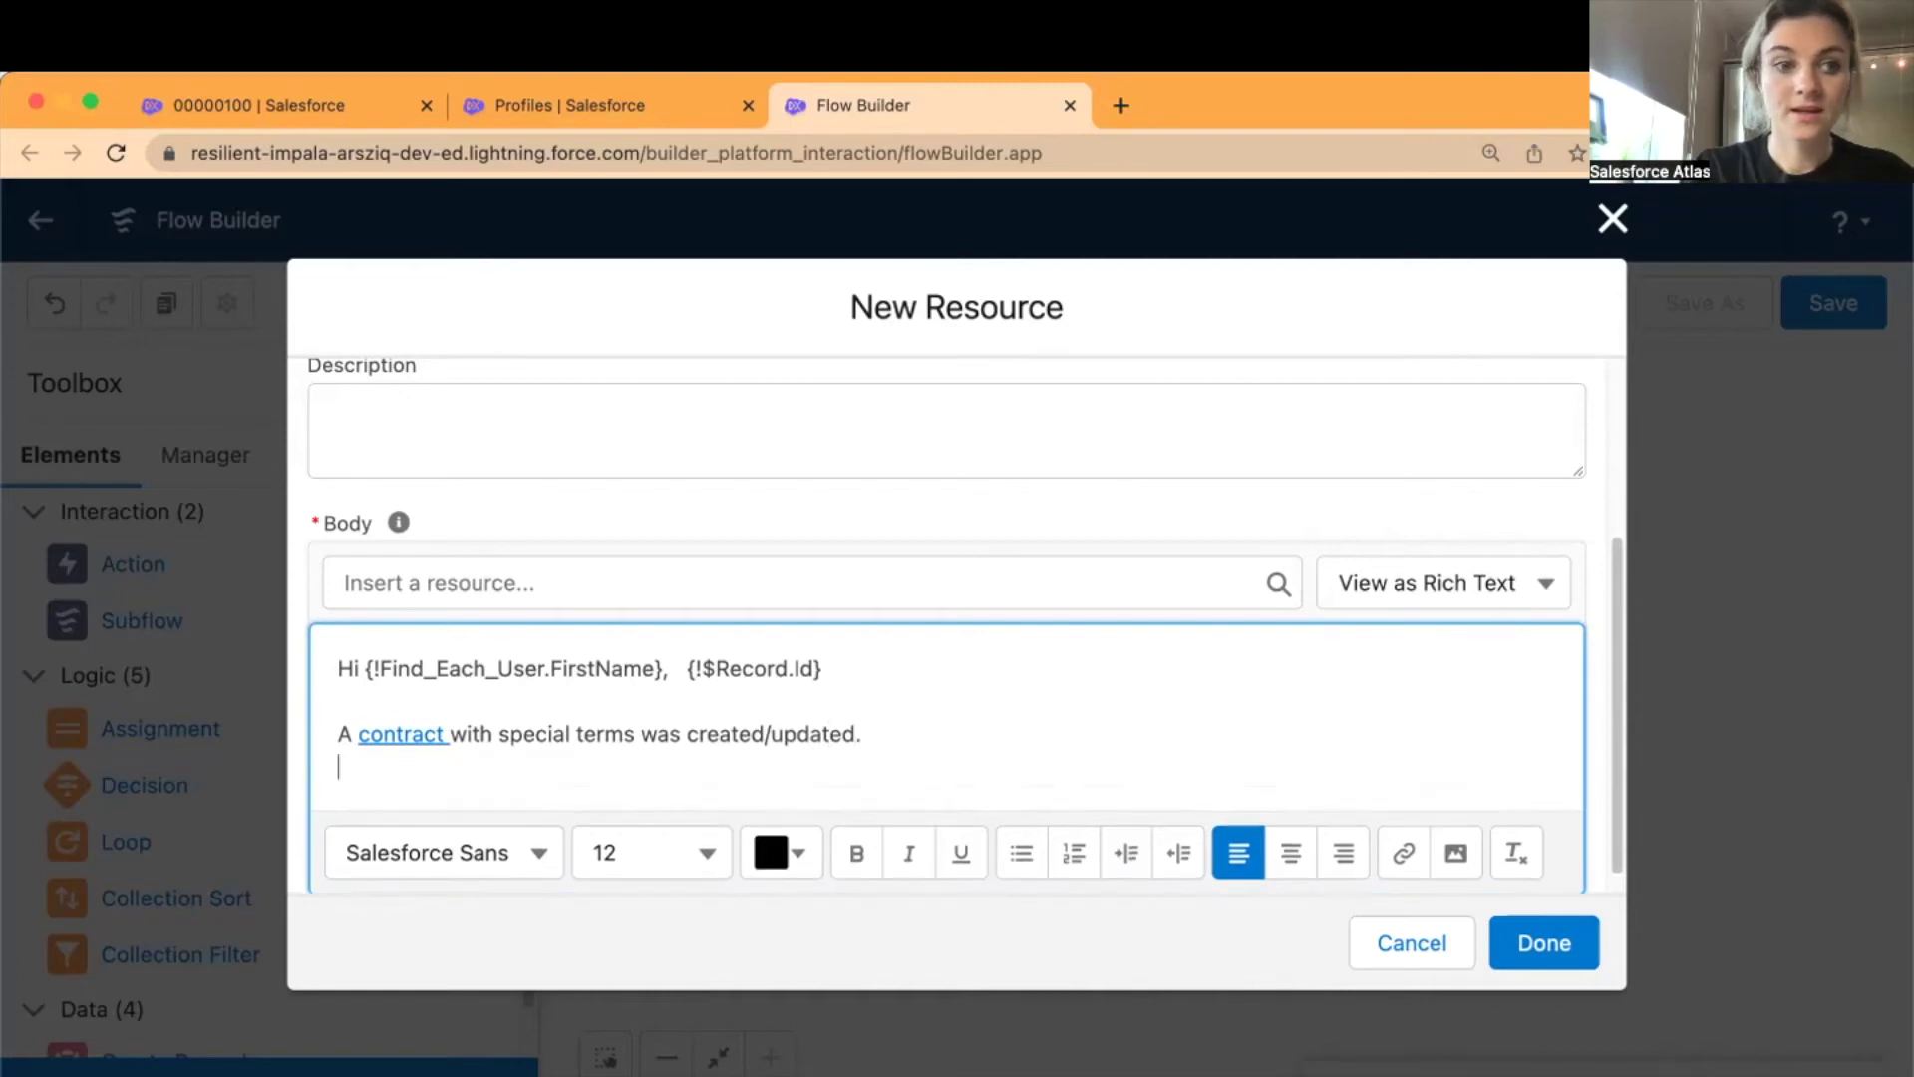
key(Return)
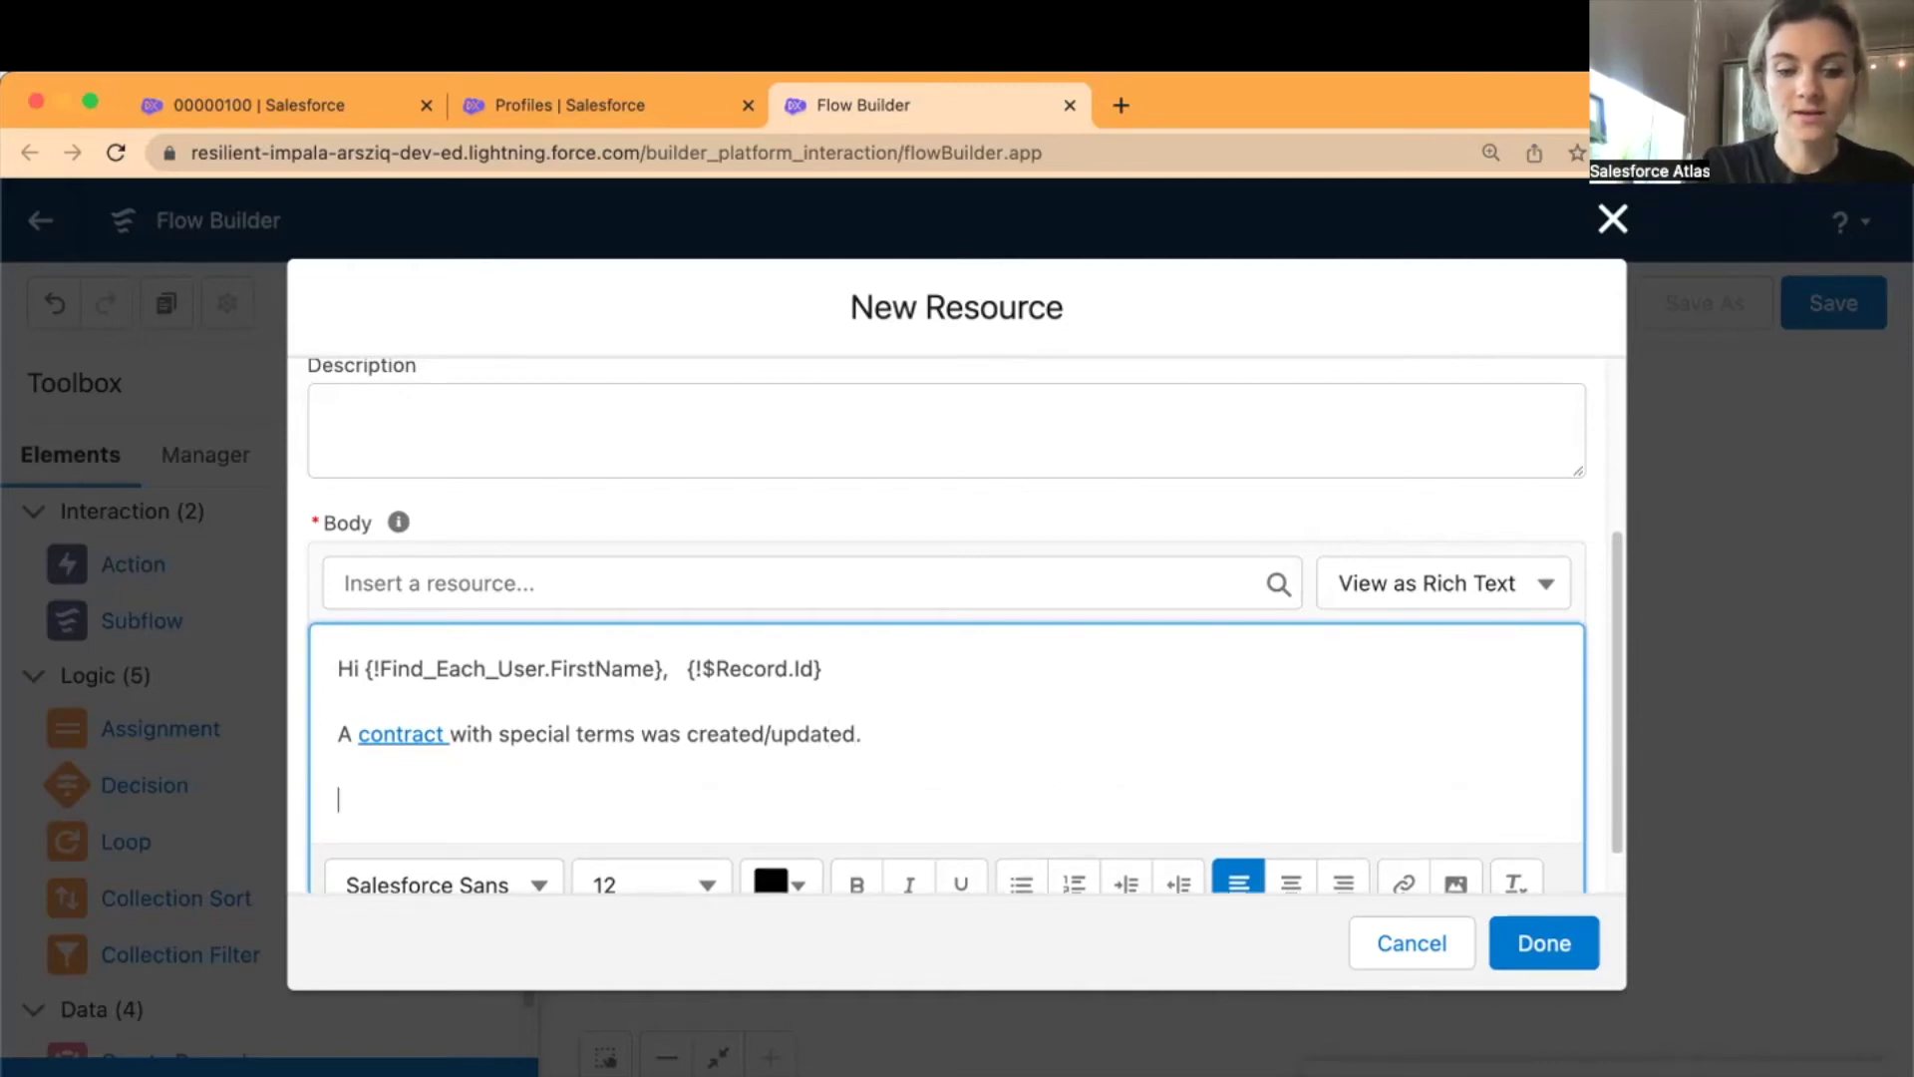
text(Special Terms:)
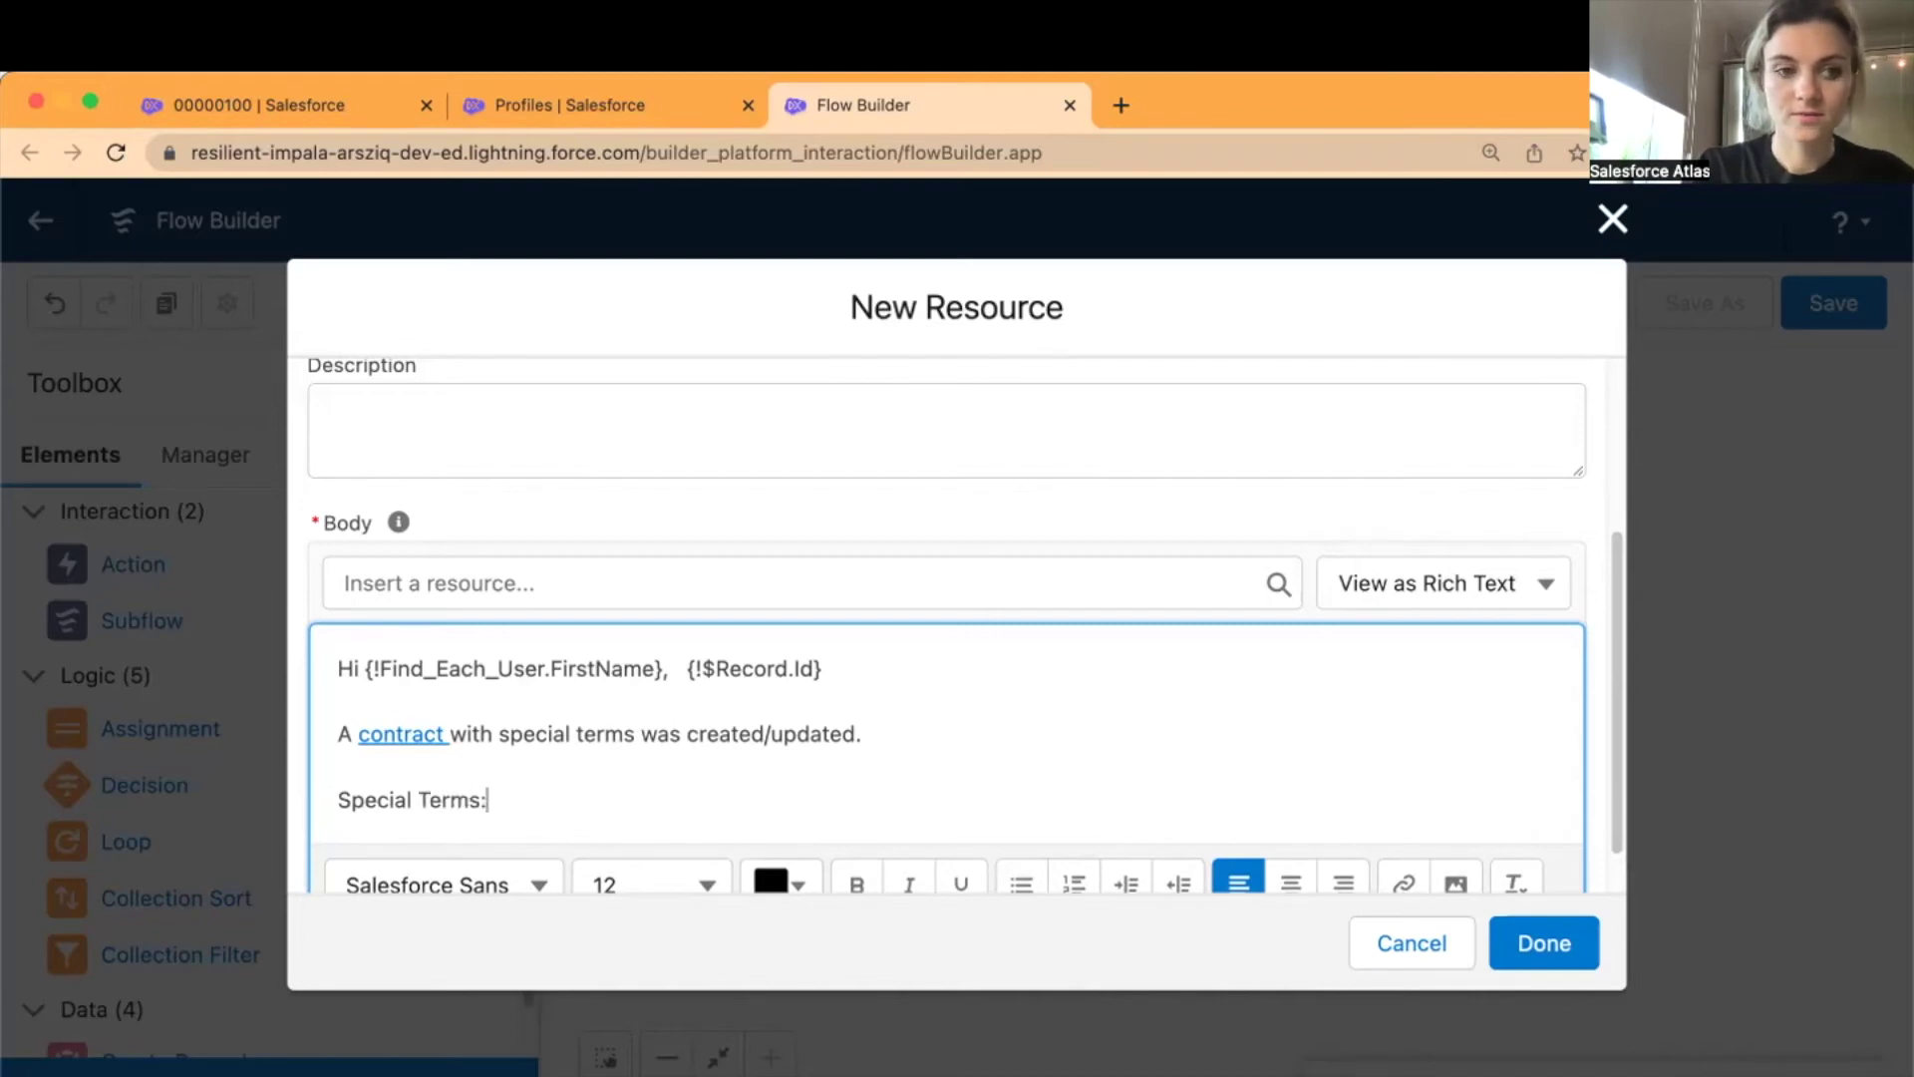
key(Return)
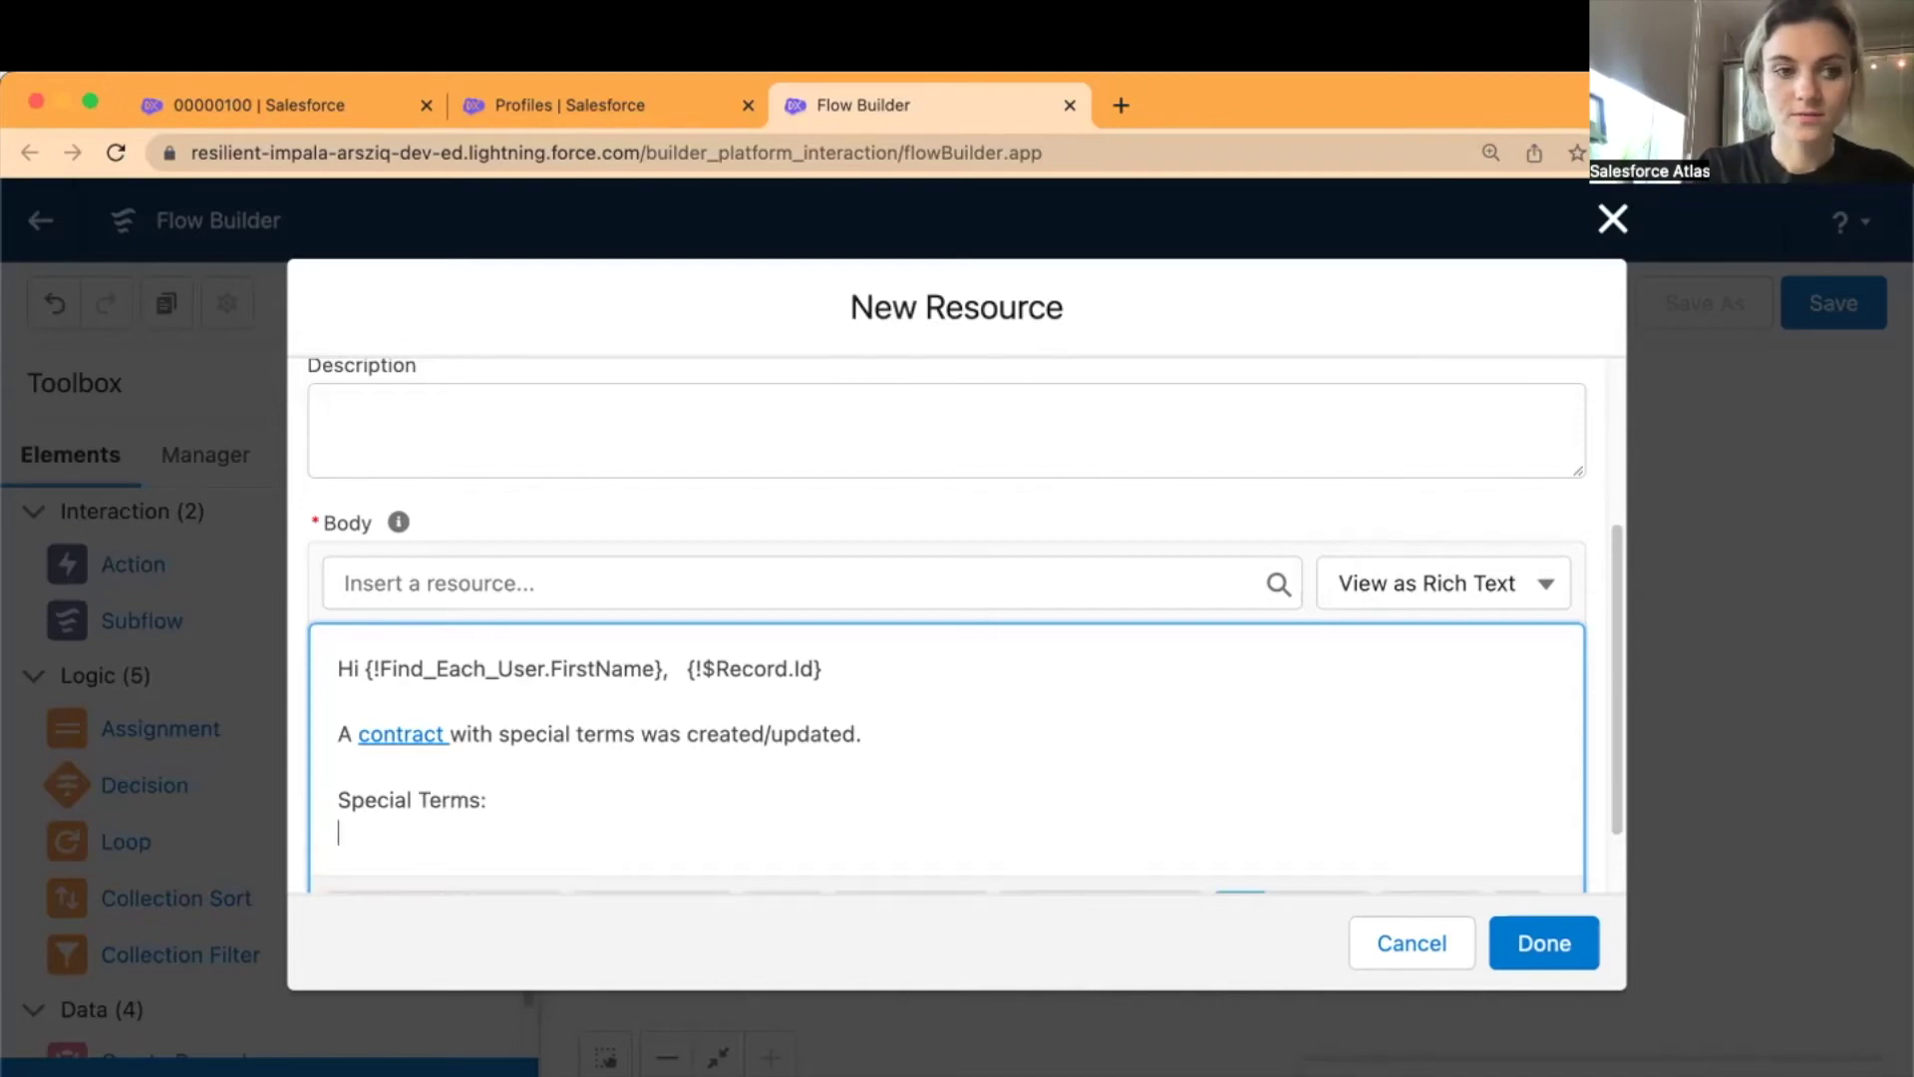
- Insert the triggering contract's Special Terms field, {!$Record.SpecialTerms}, on the line below "Special Terms:"
click(624, 581)
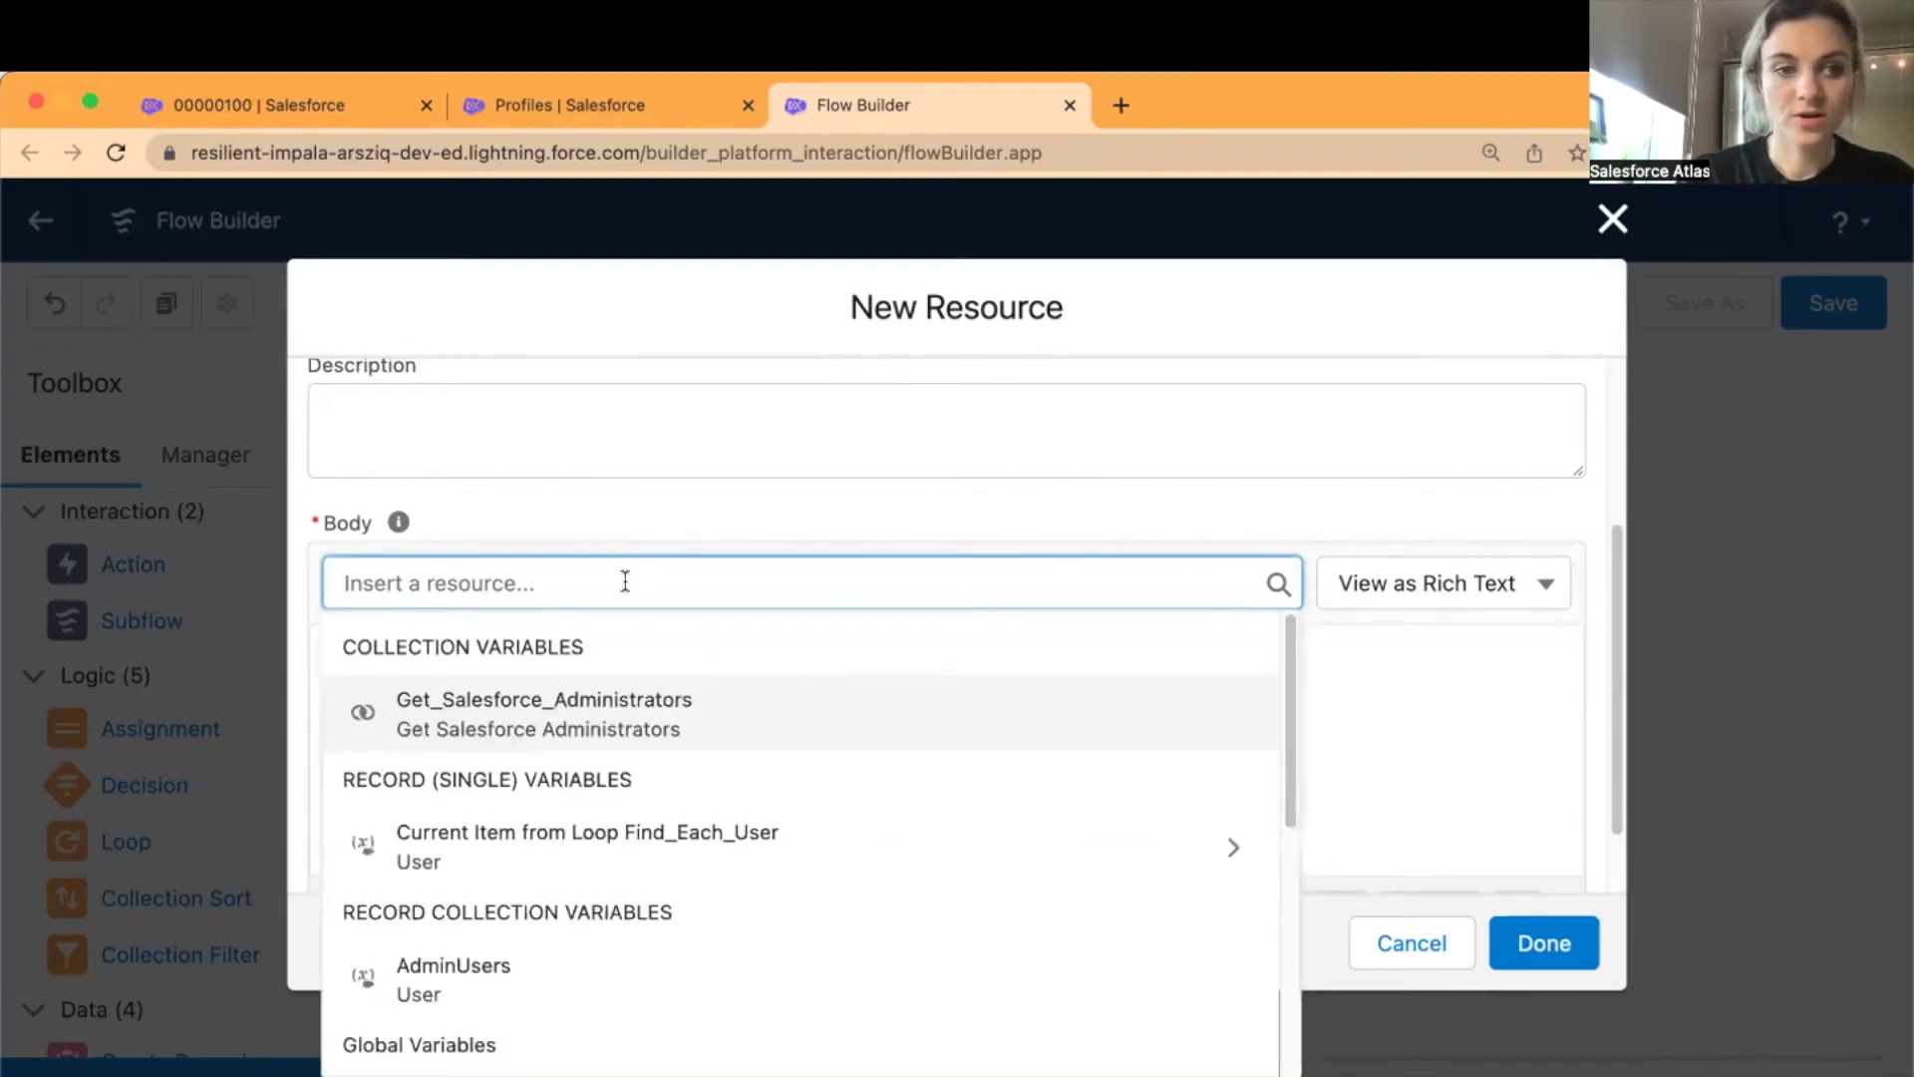
text(re)
key(BackSpace)
key(BackSpace)
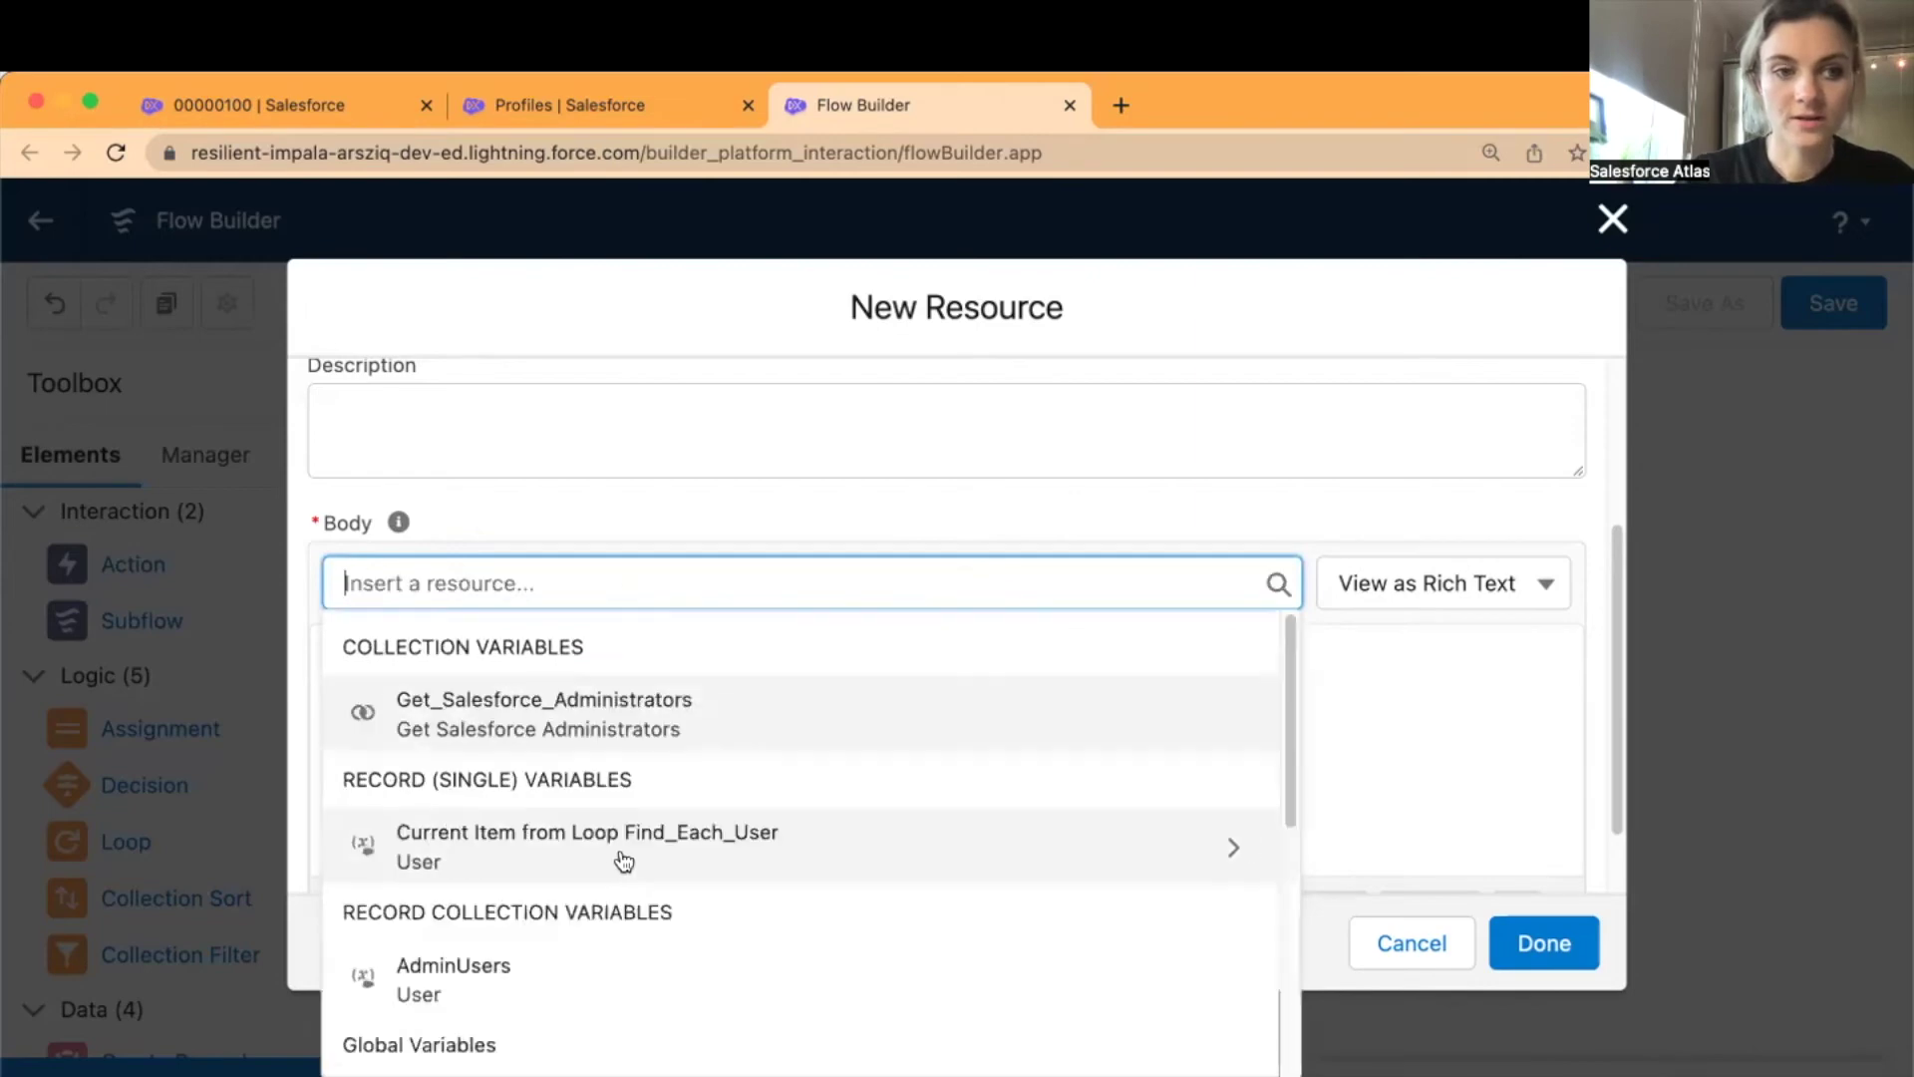
text(spel)
key(BackSpace)
key(BackSpace)
key(BackSpace)
key(BackSpace)
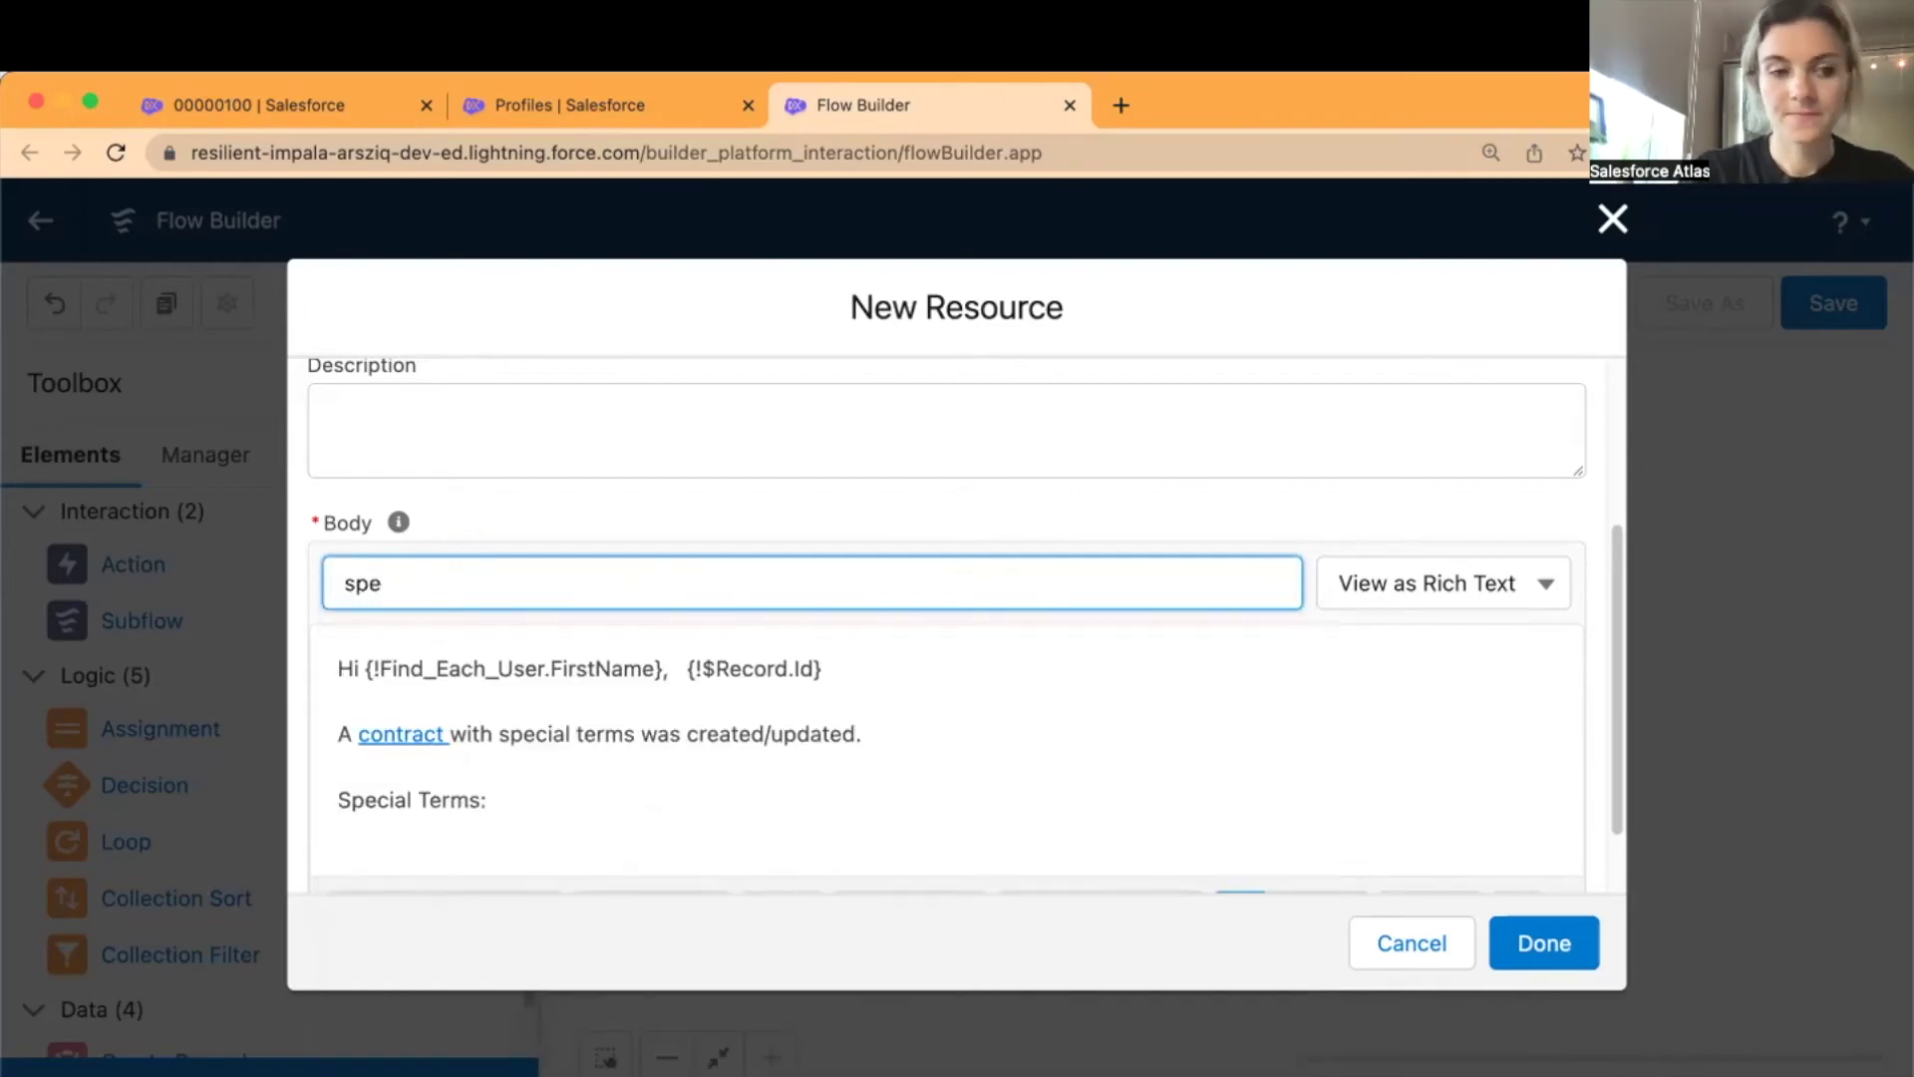
text(record)
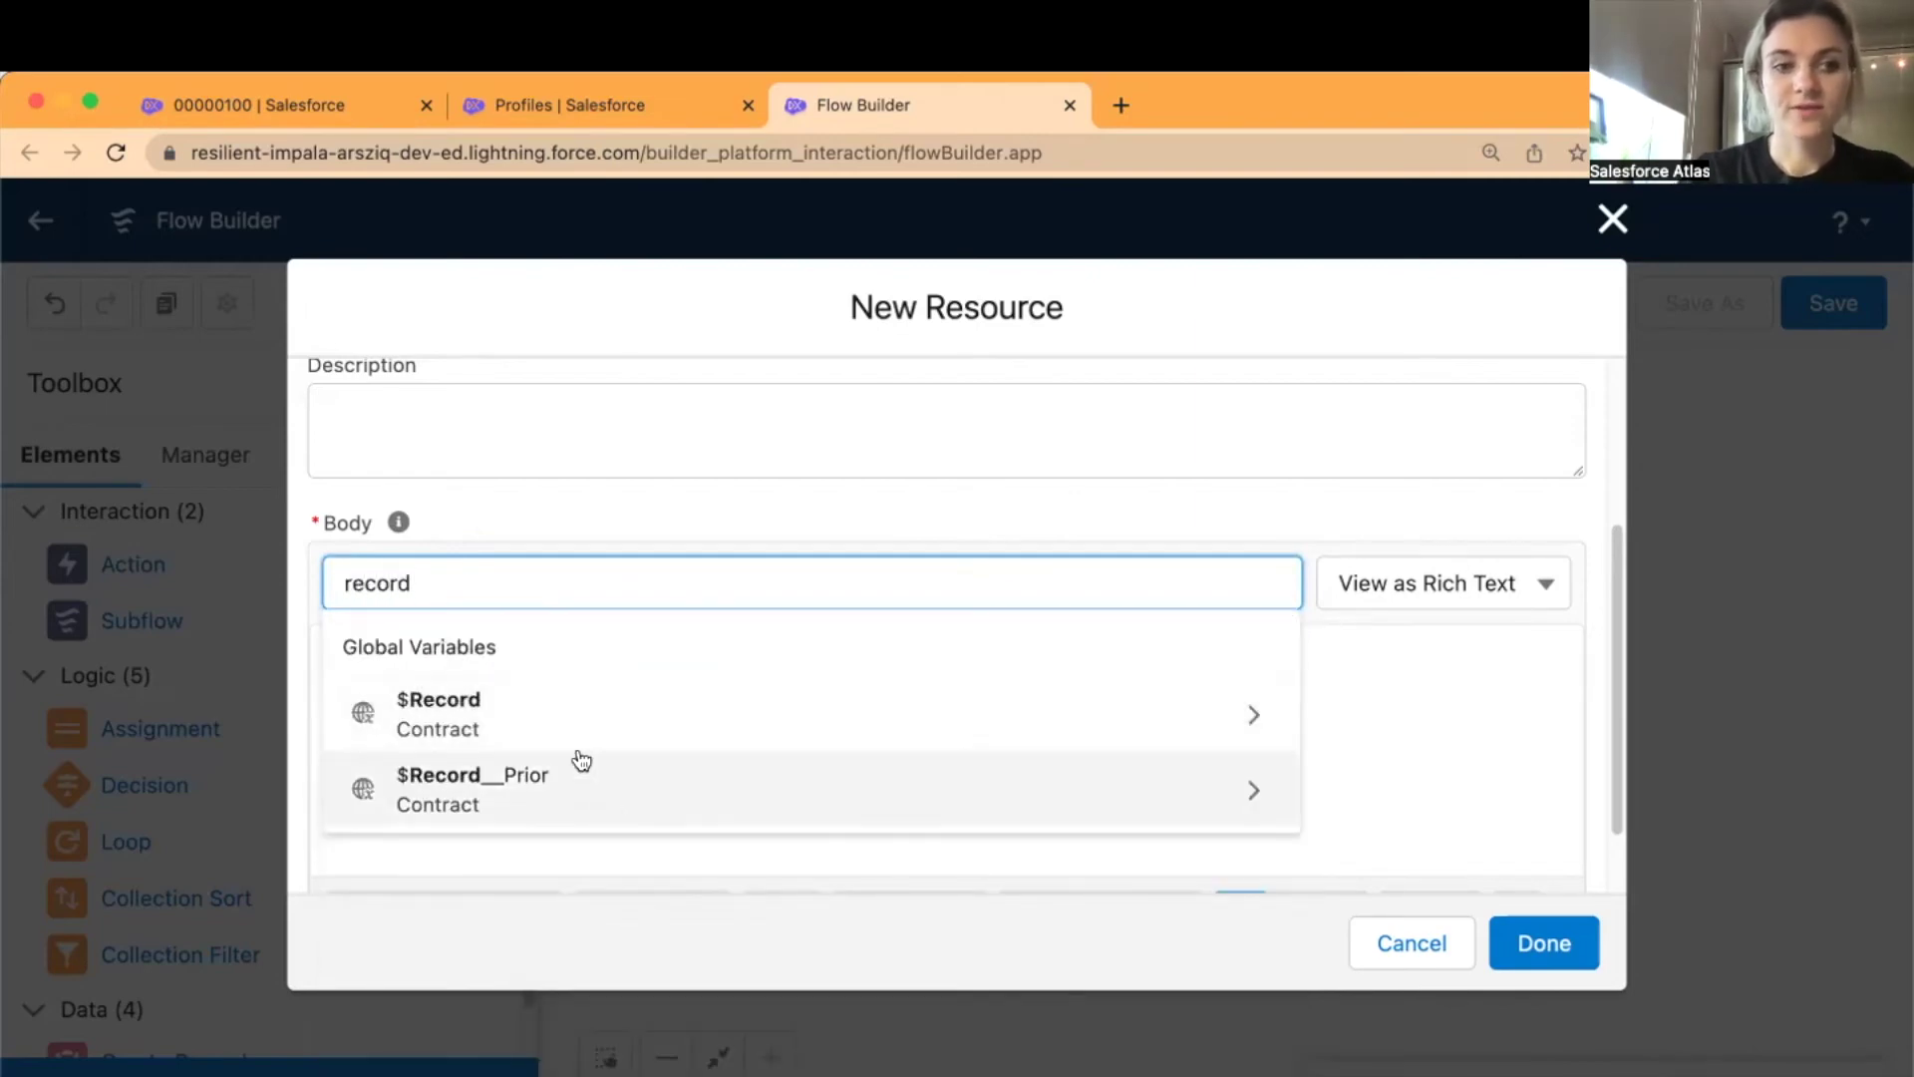
click(550, 721)
text(spec)
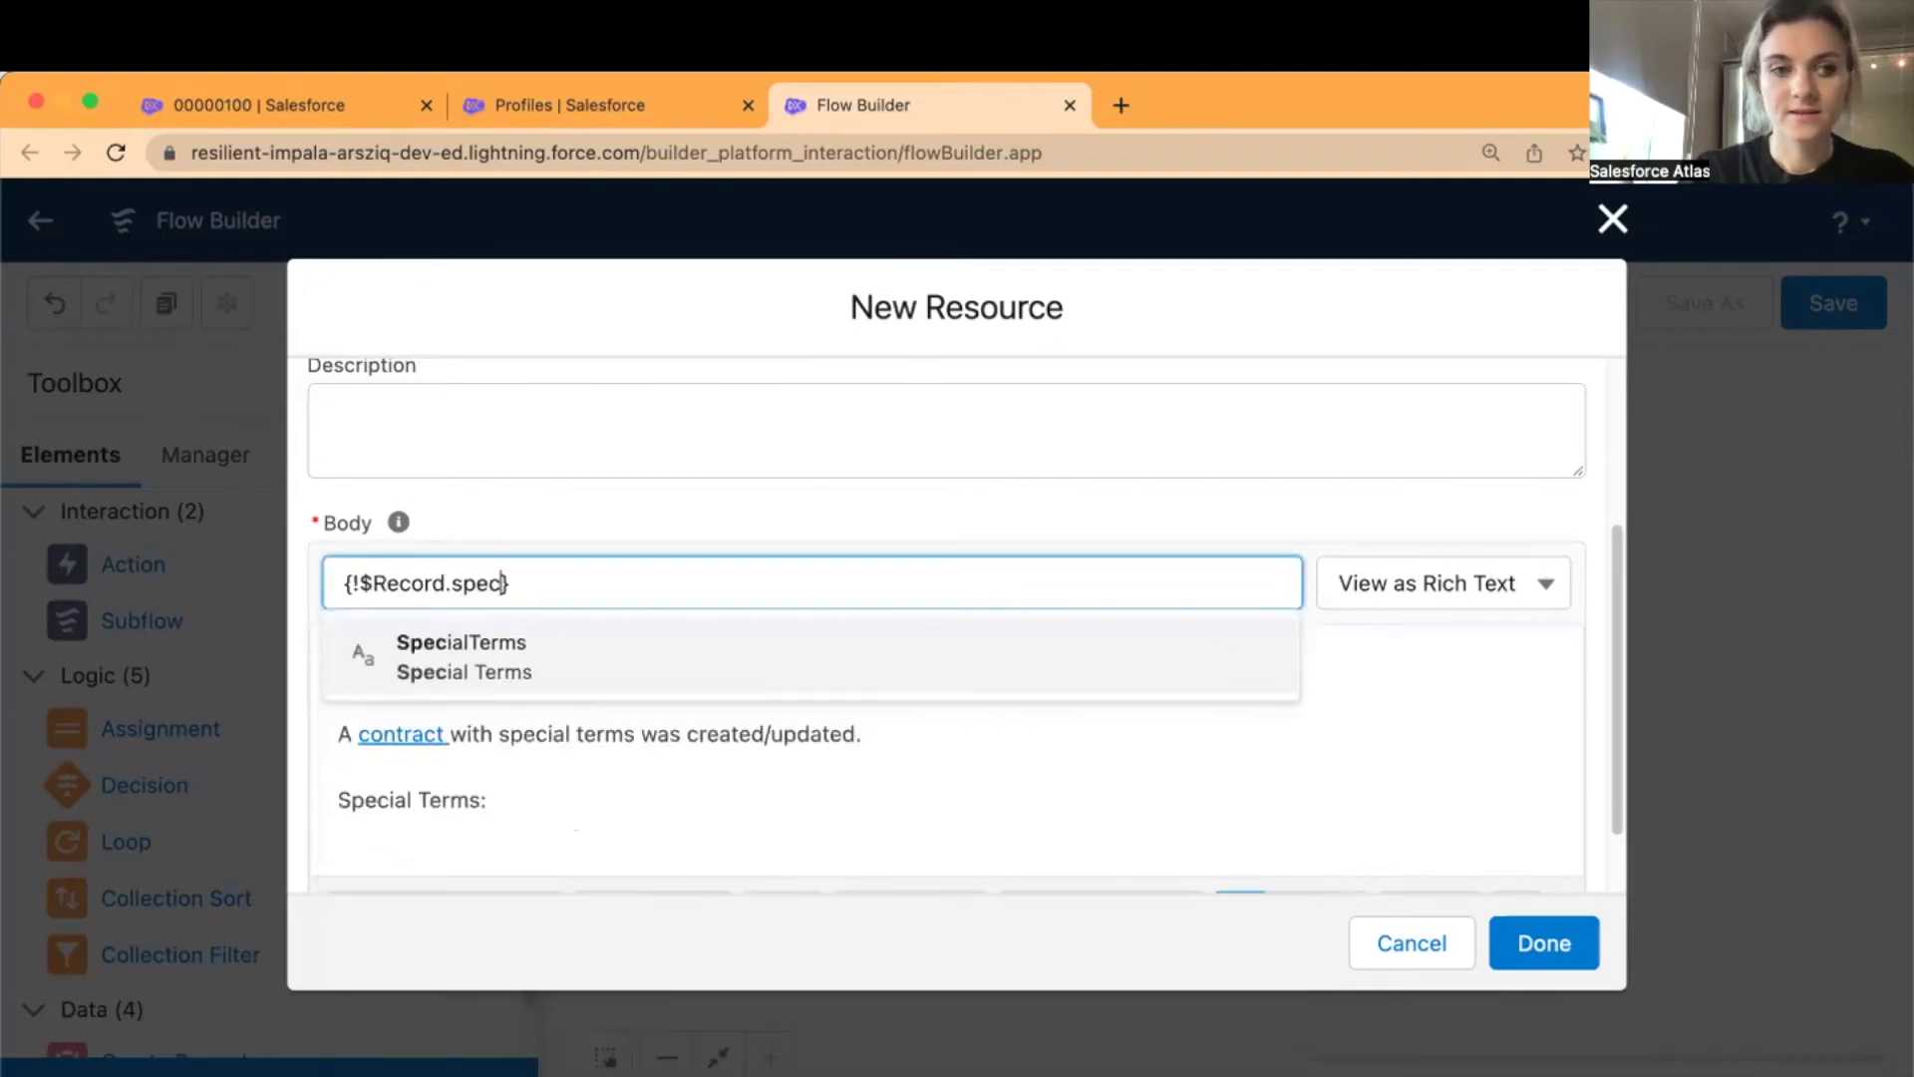
click(546, 643)
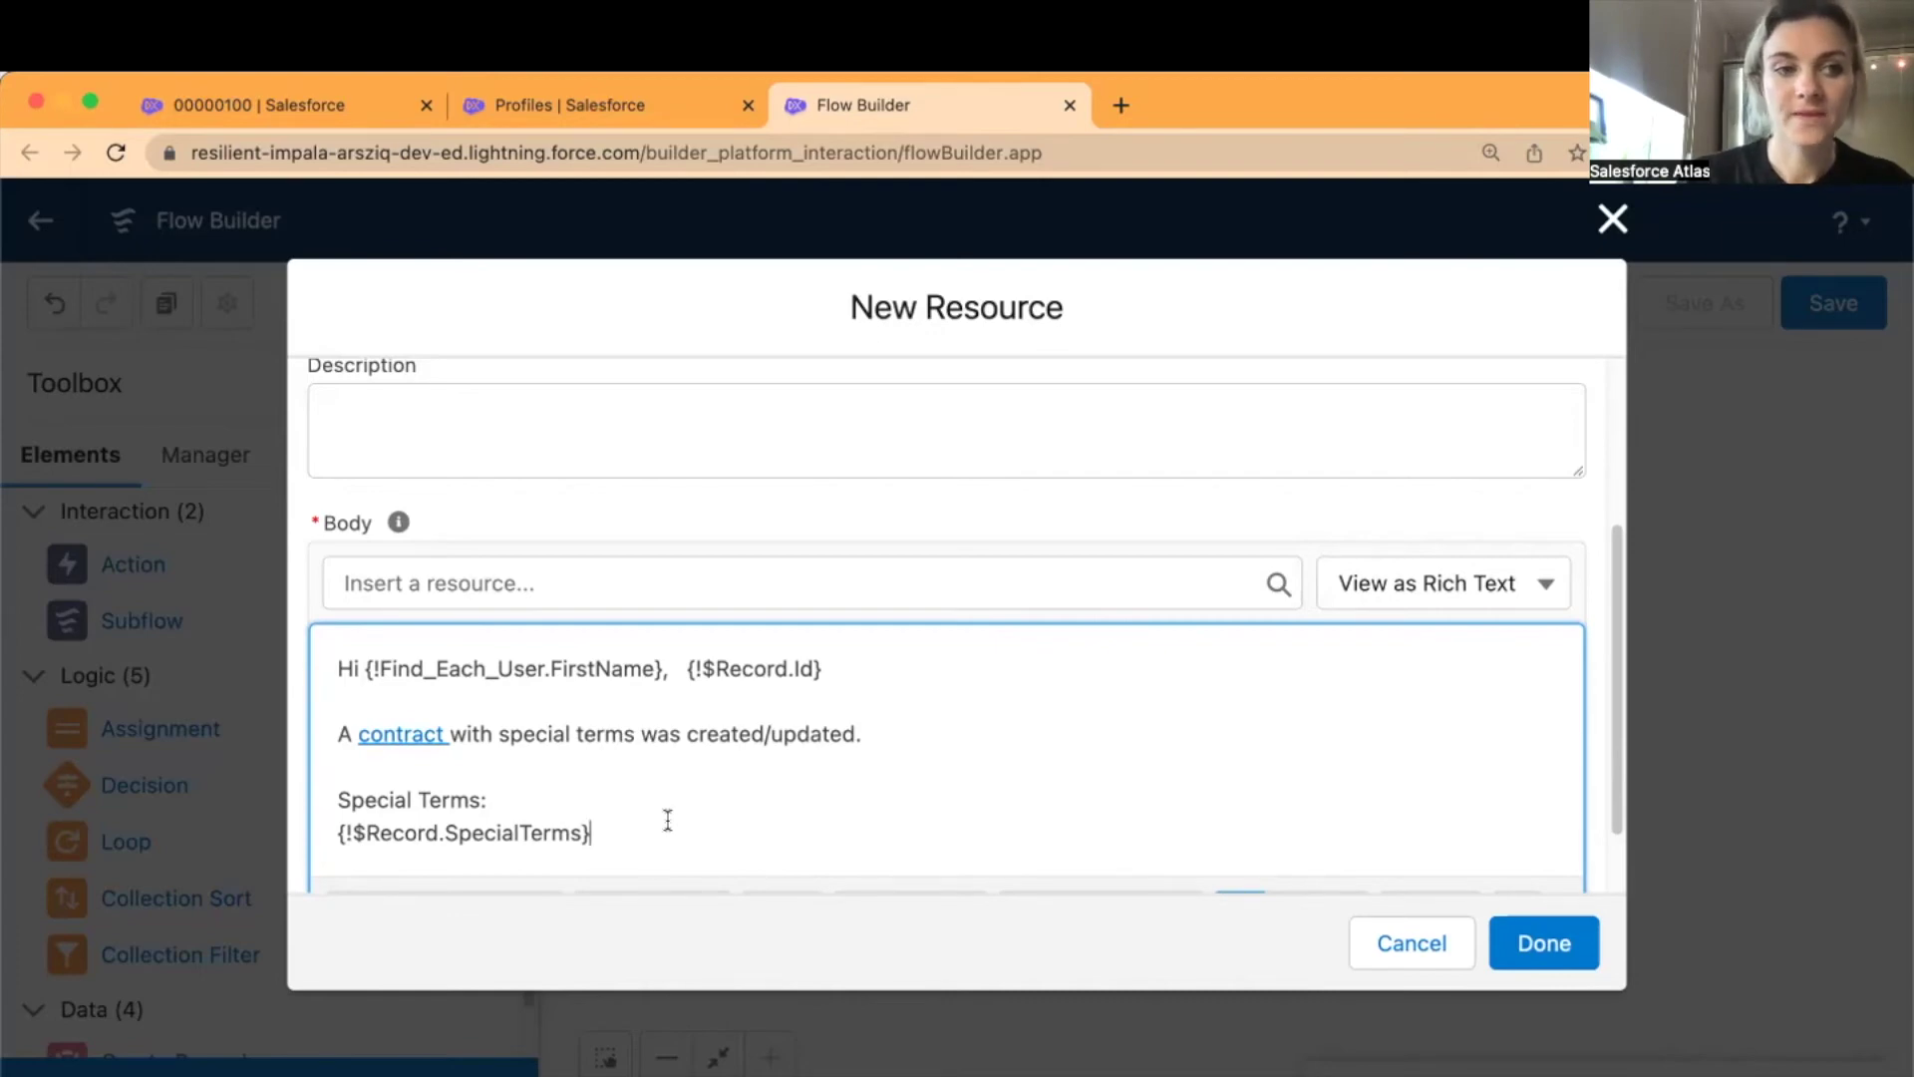
- Remove the leftover {!$Record.Id} and its extra spaces after the greeting in the email body
click(867, 657)
shift+click(704, 665)
key(BackSpace)
key(BackSpace)
key(BackSpace)
key(BackSpace)
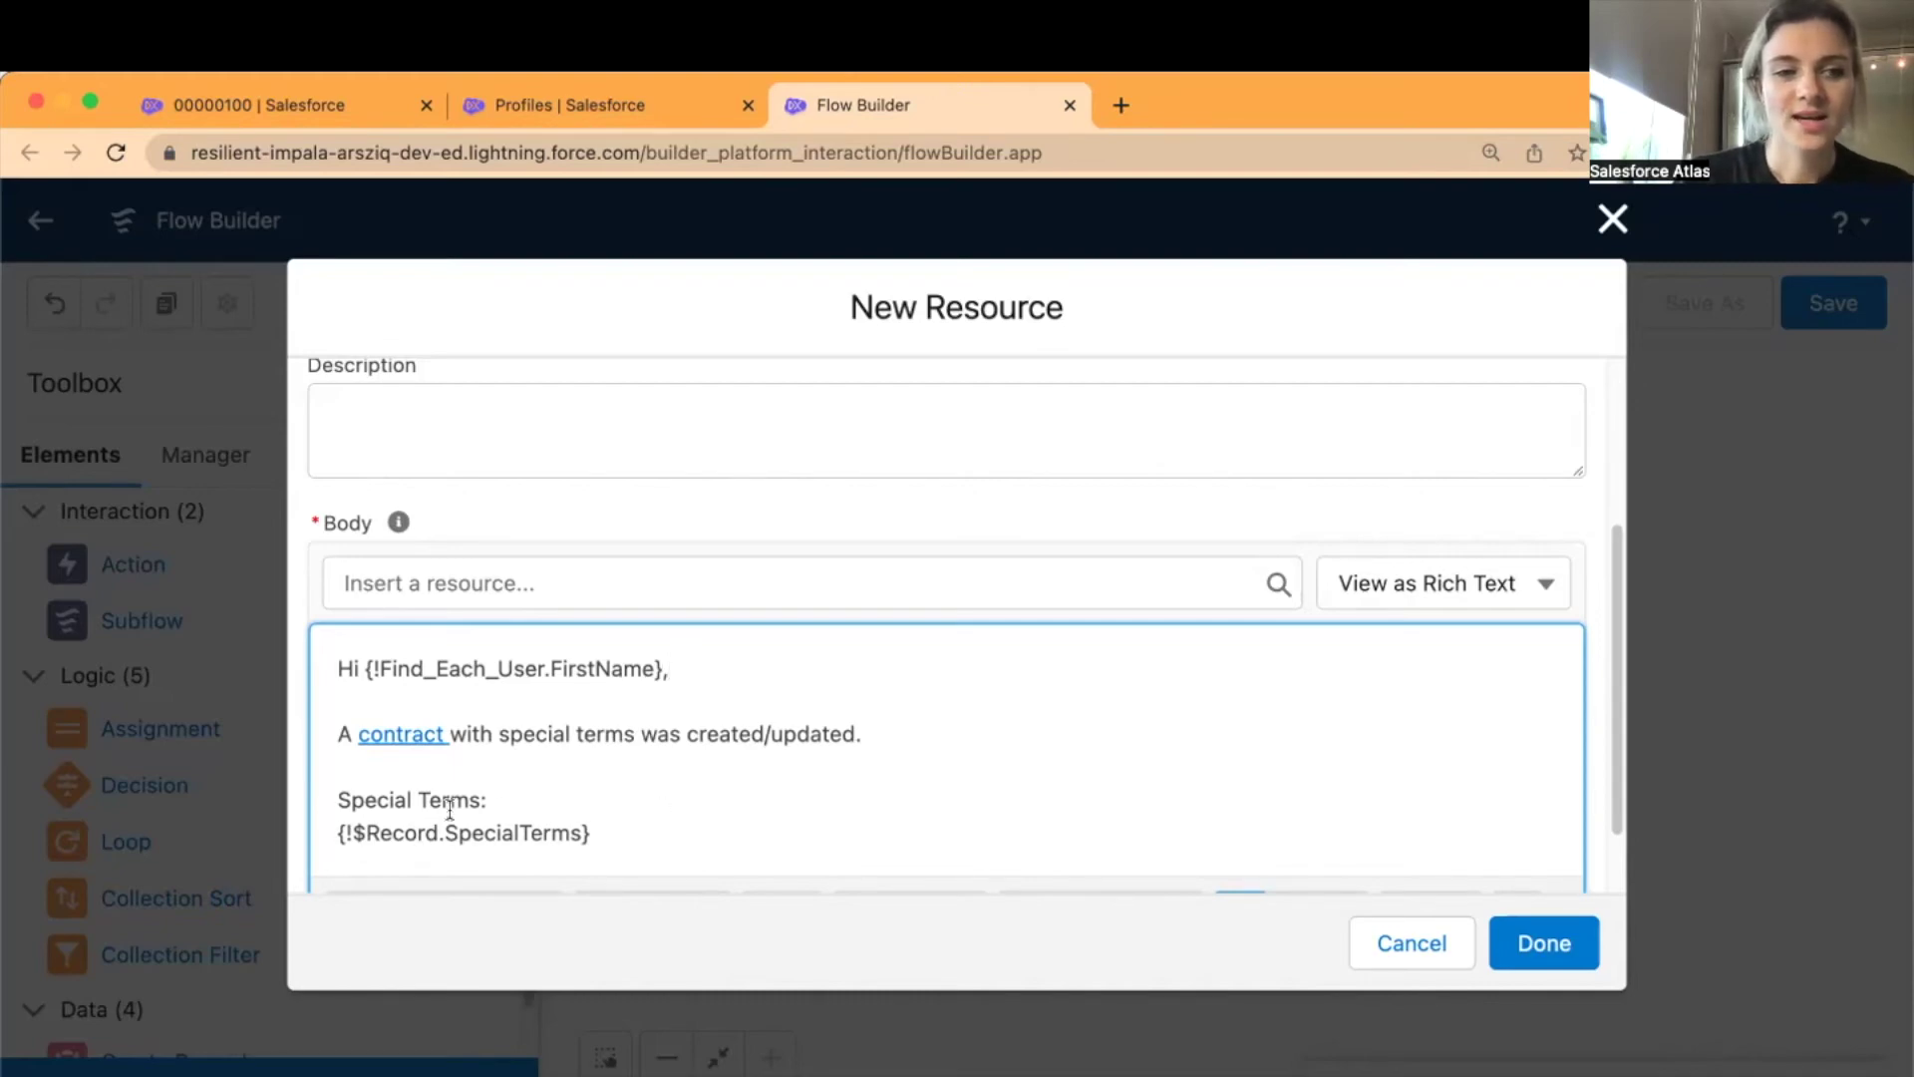
- Color the {!$Record.SpecialTerms} text red in the email body and save the text template
scroll(694, 778, down, 2)
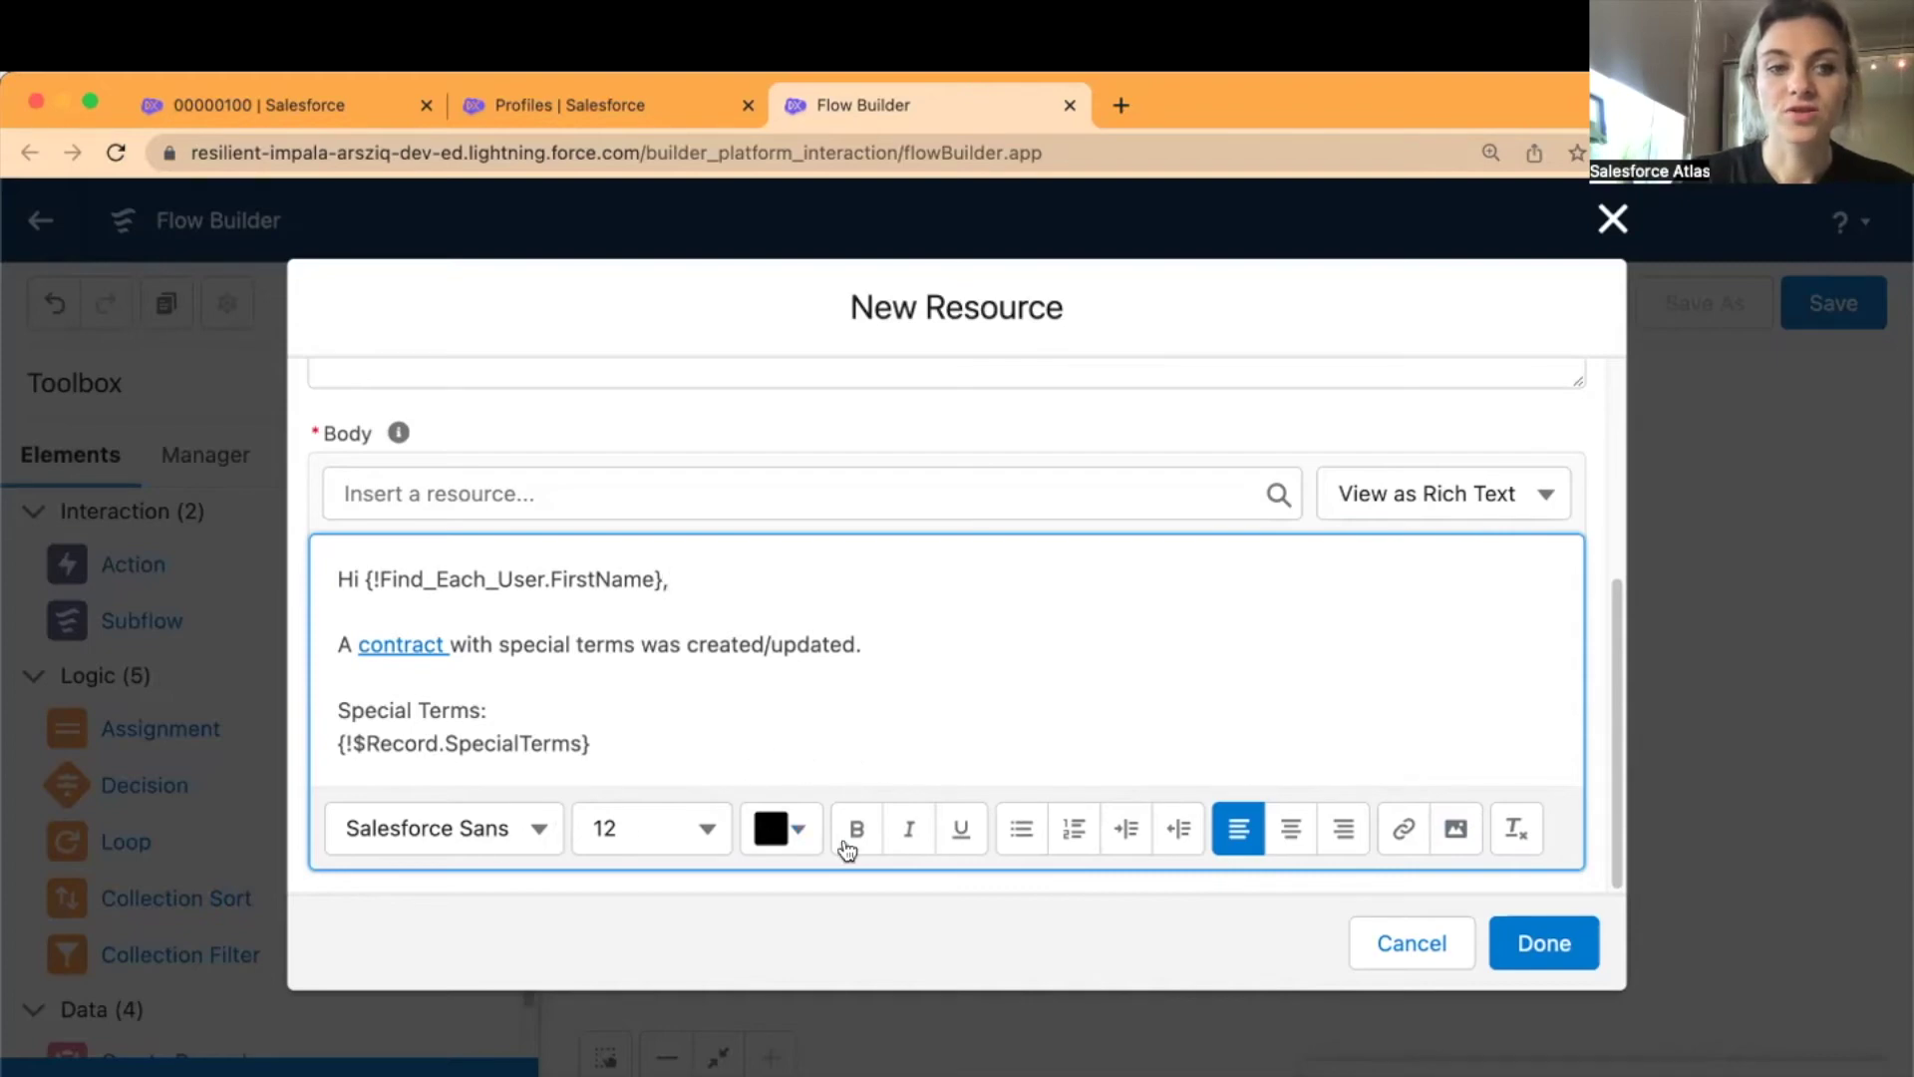
drag(592, 745, 334, 749)
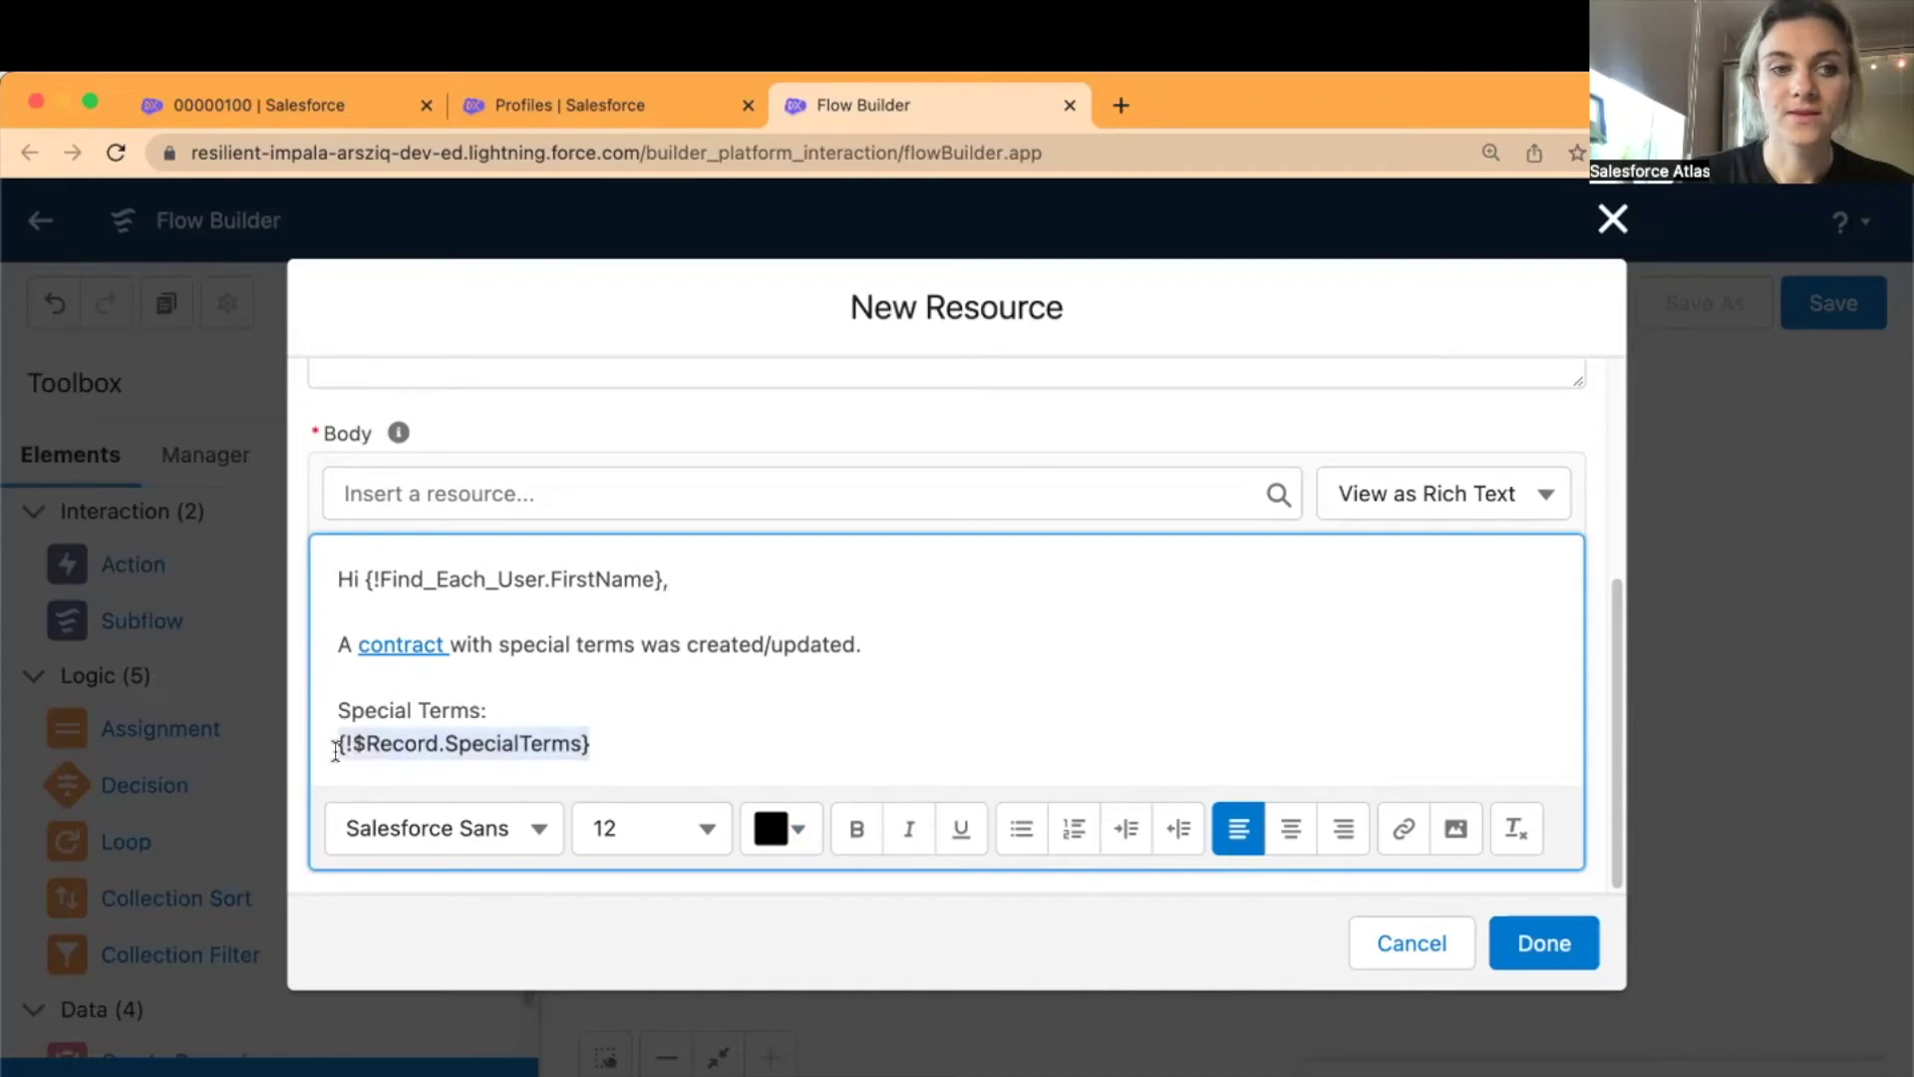
click(794, 837)
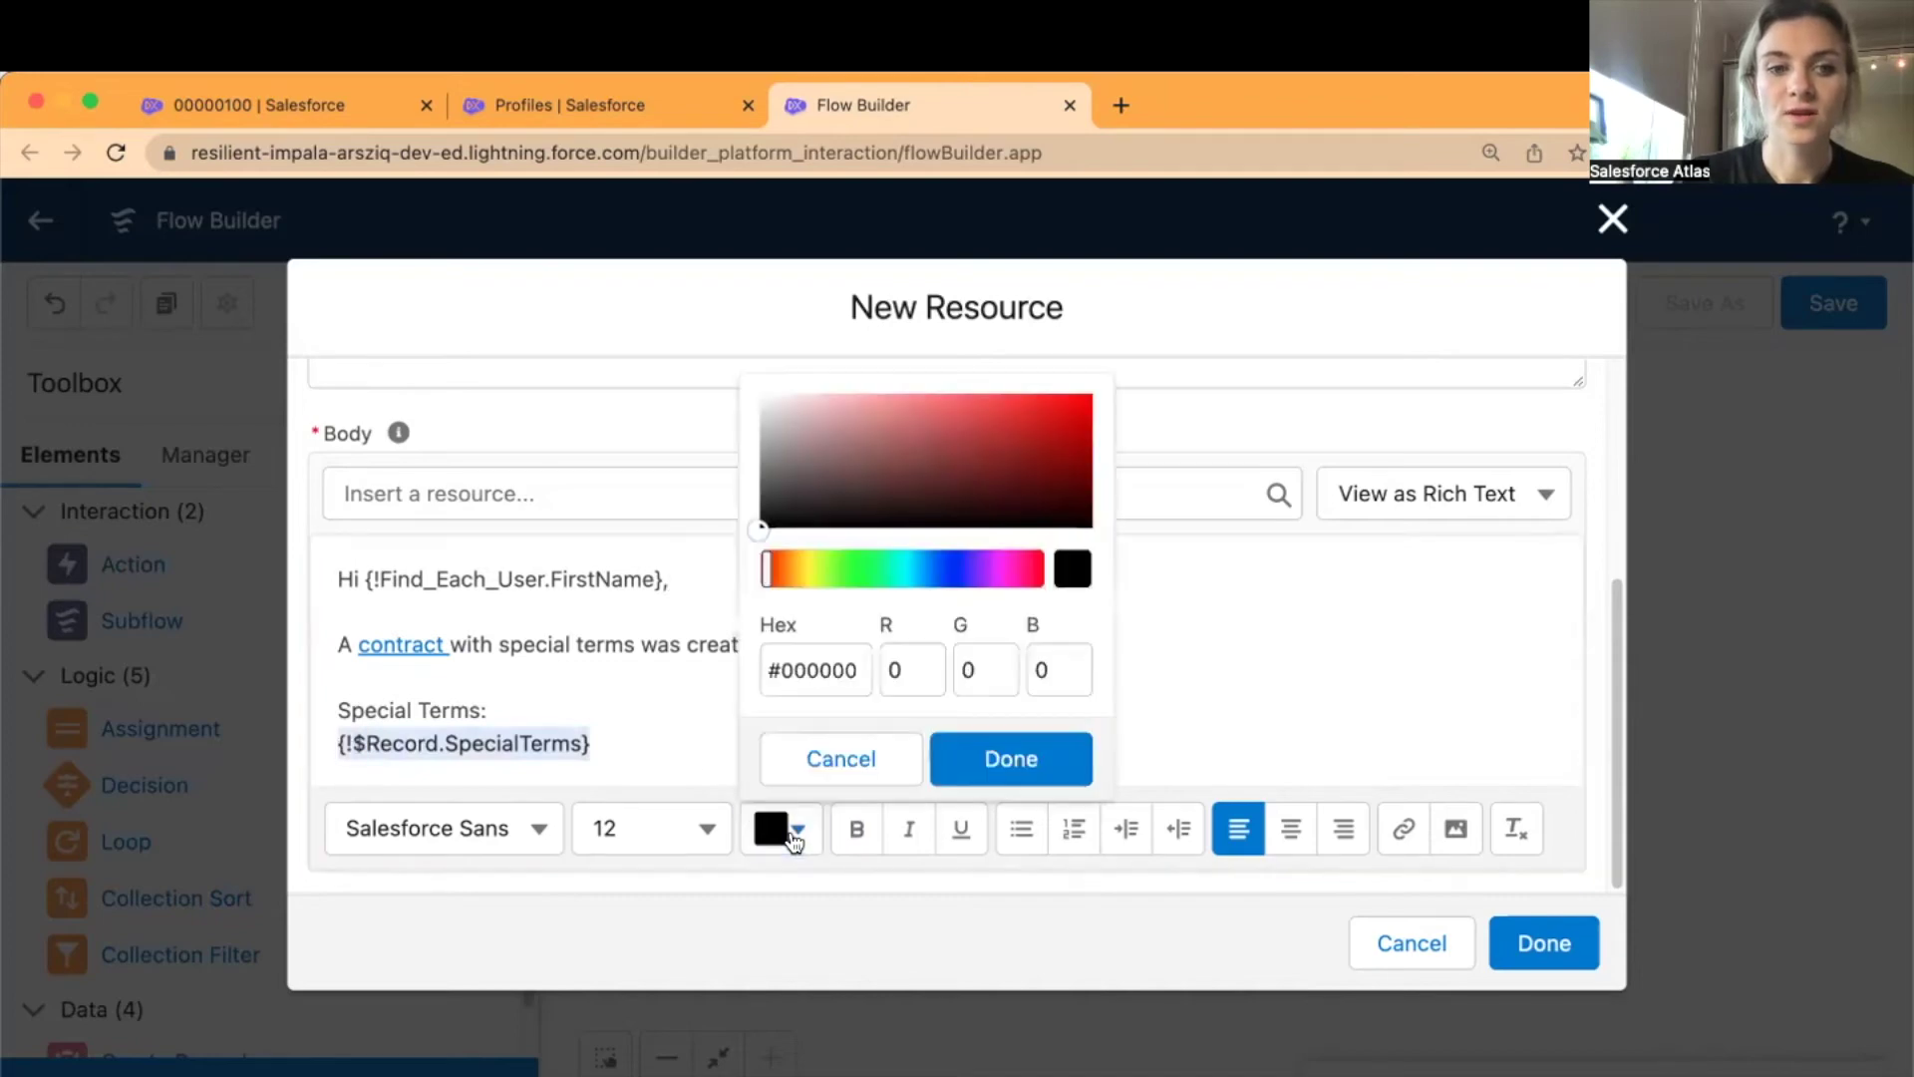
drag(1044, 417, 1050, 406)
click(1013, 766)
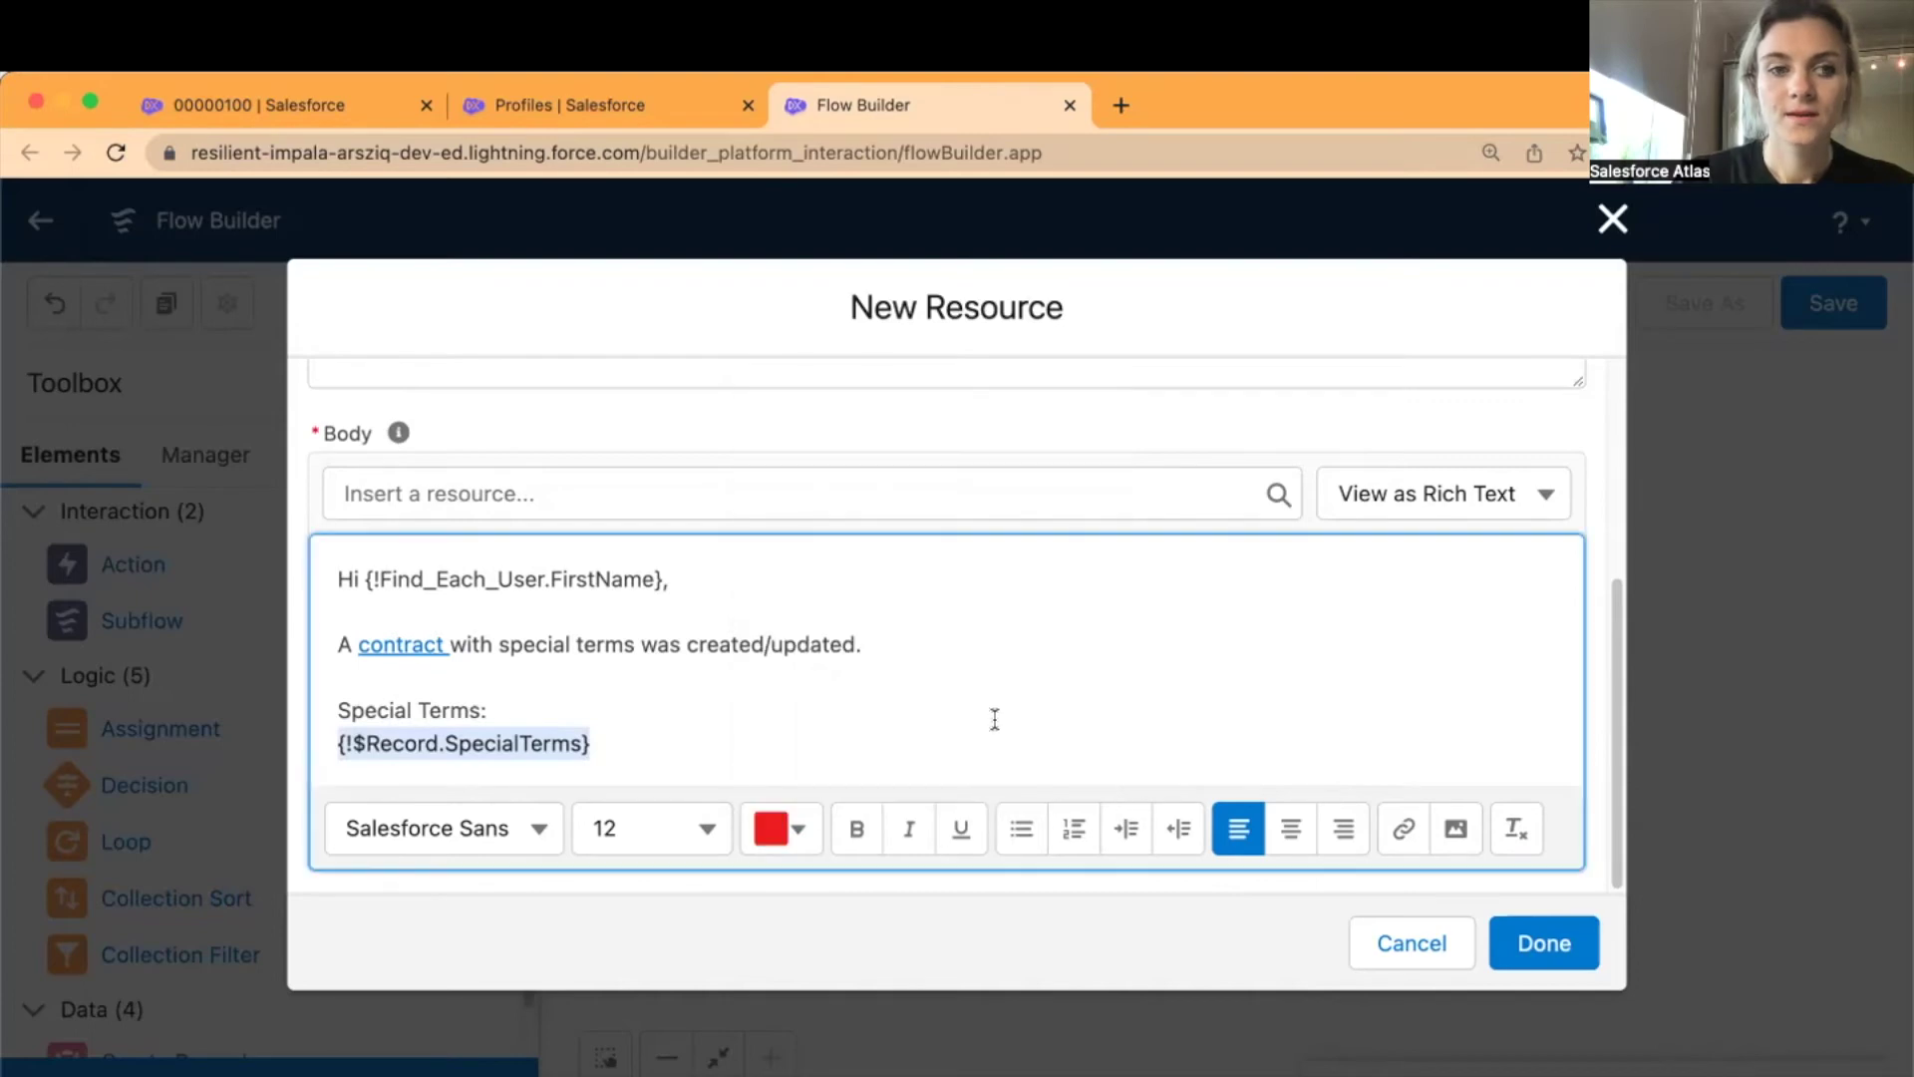
click(995, 717)
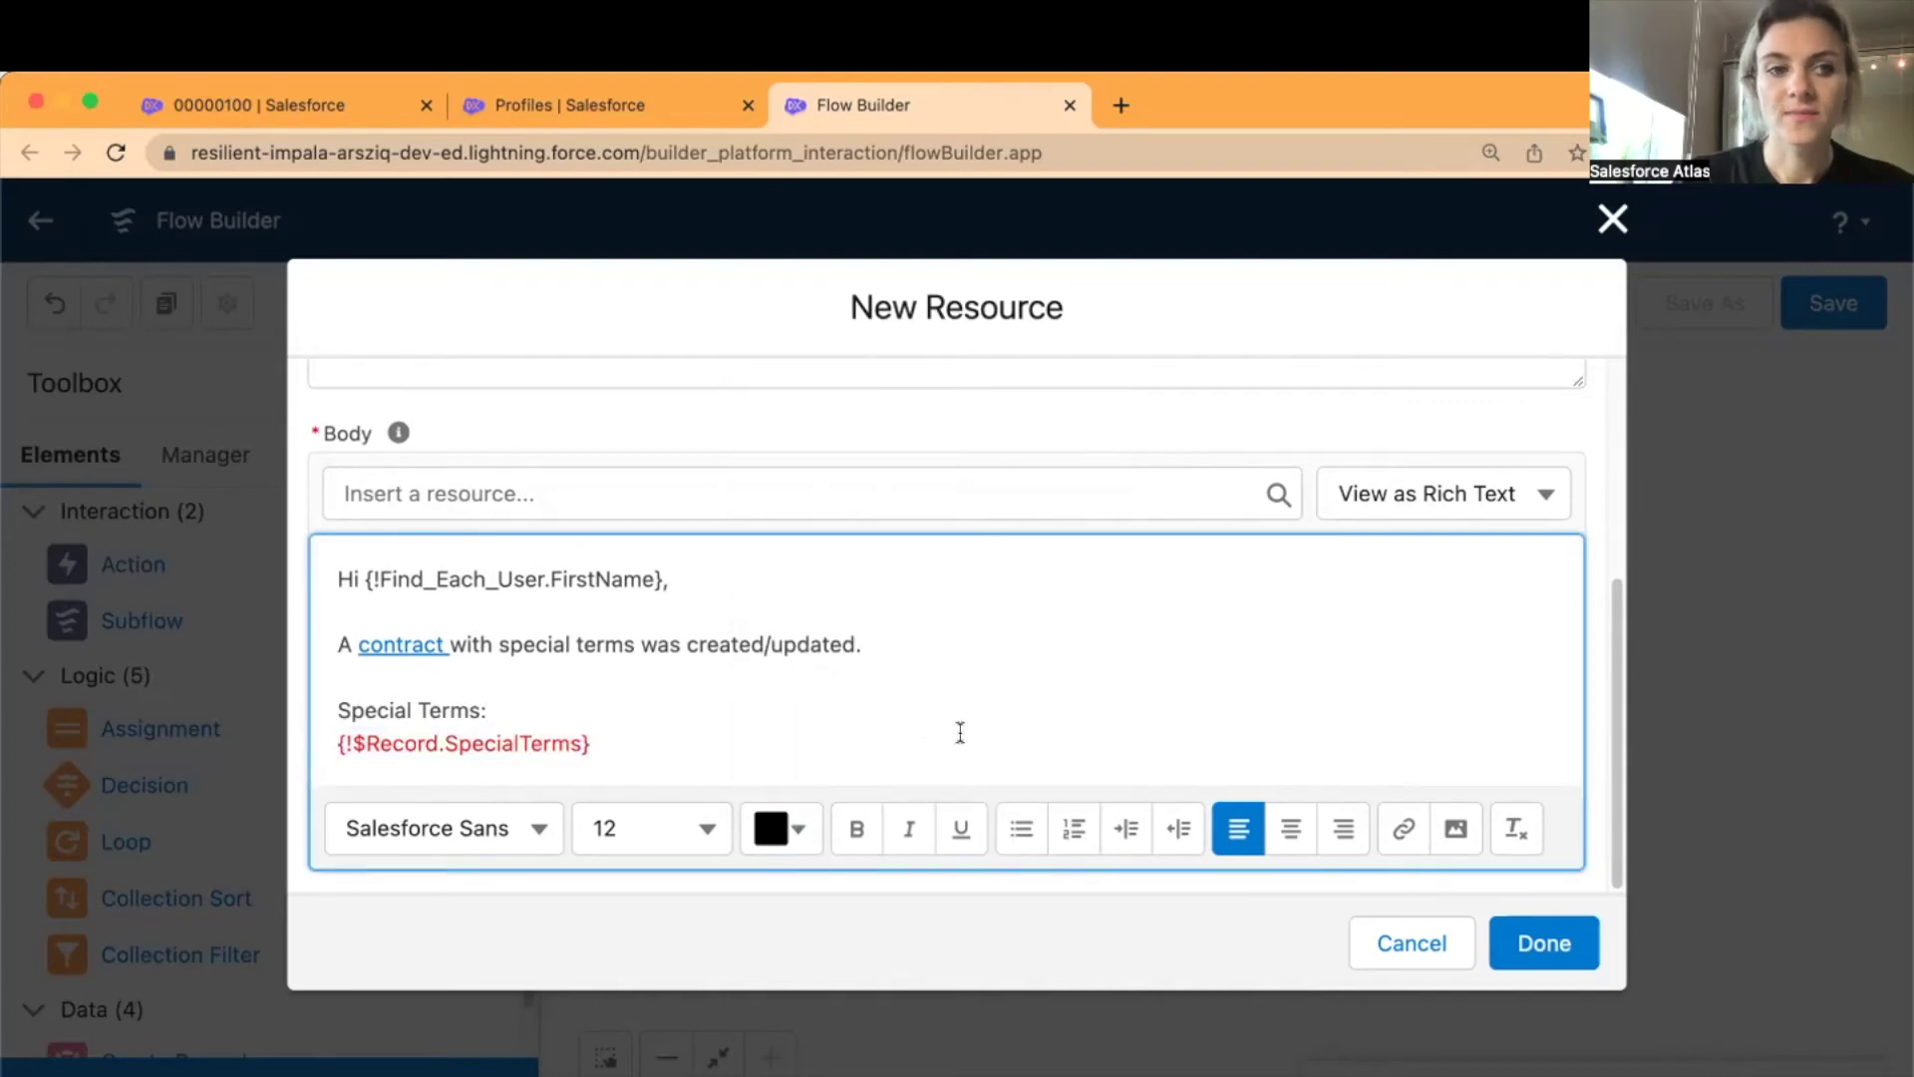
scroll(956, 732, up, 1)
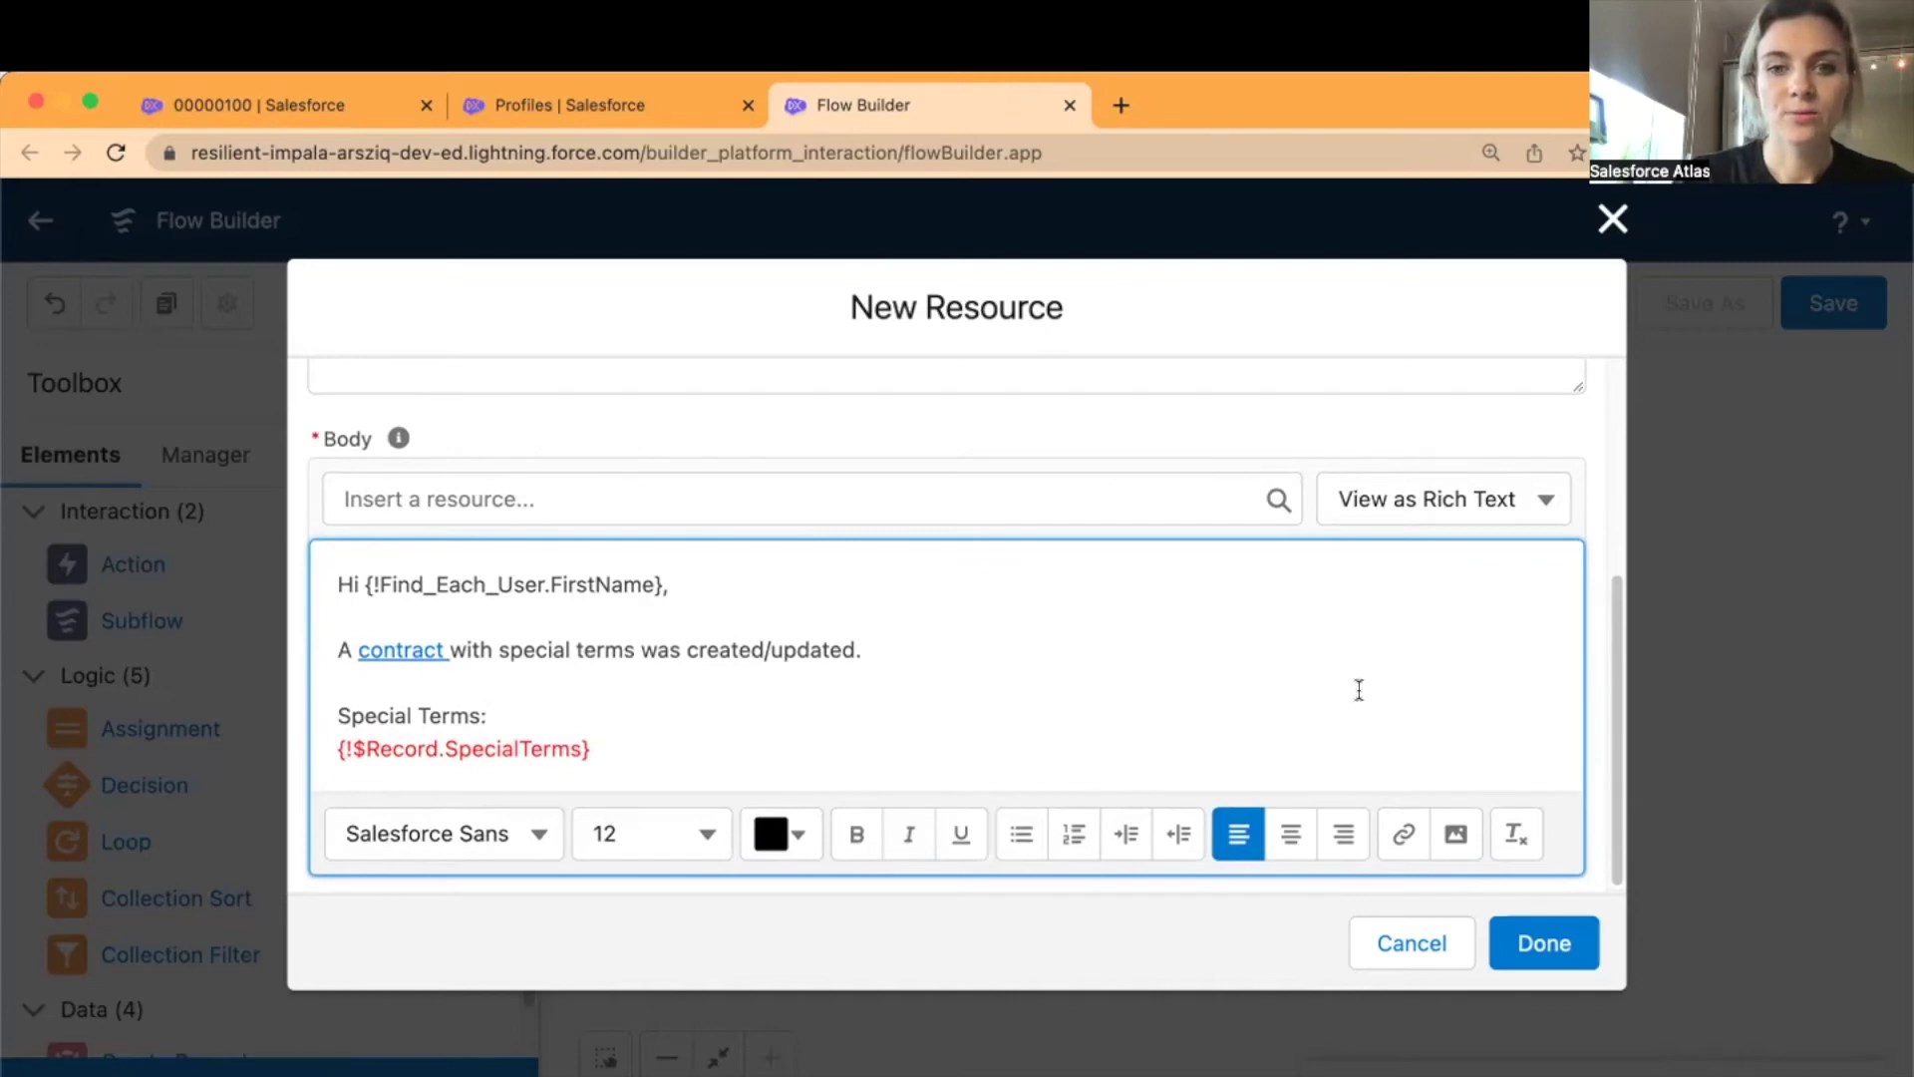
click(1546, 943)
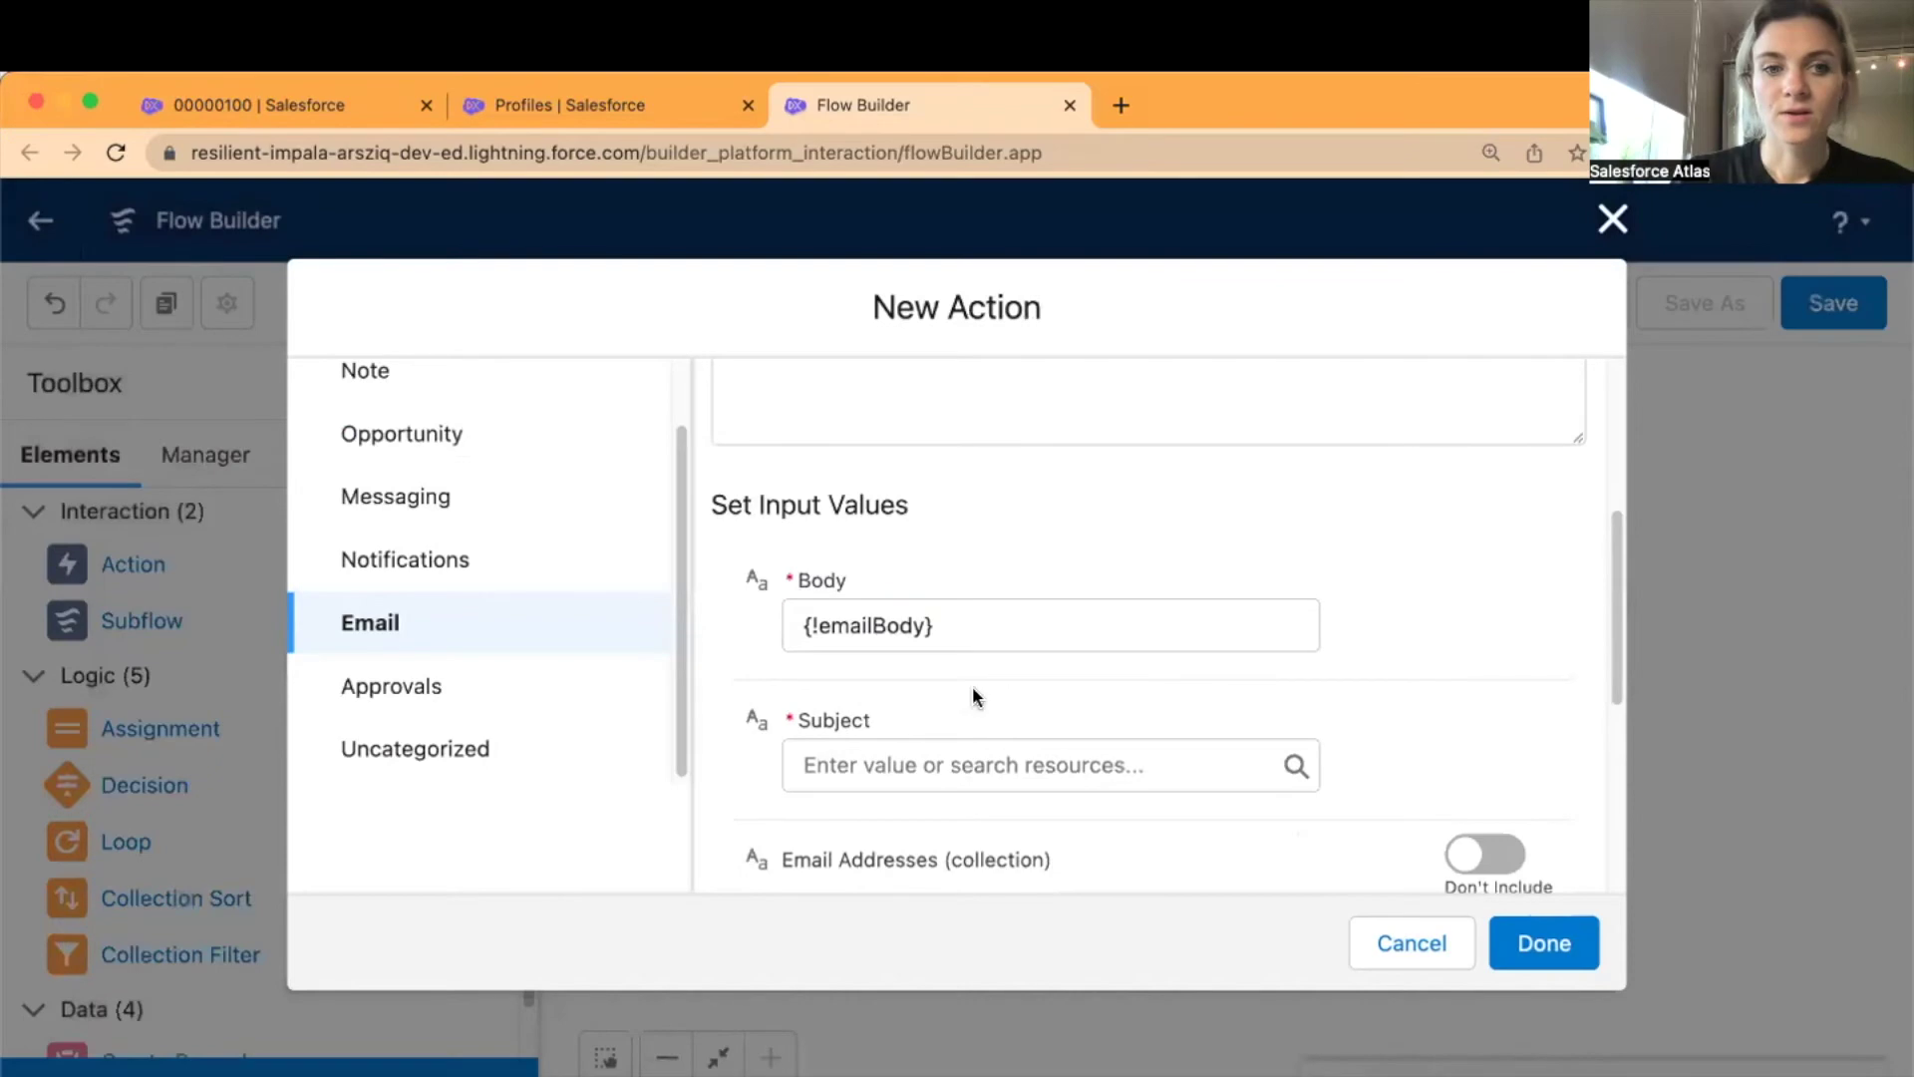
- Create a new Text Template resource for the email action's Subject with the API name emailSubject
click(973, 761)
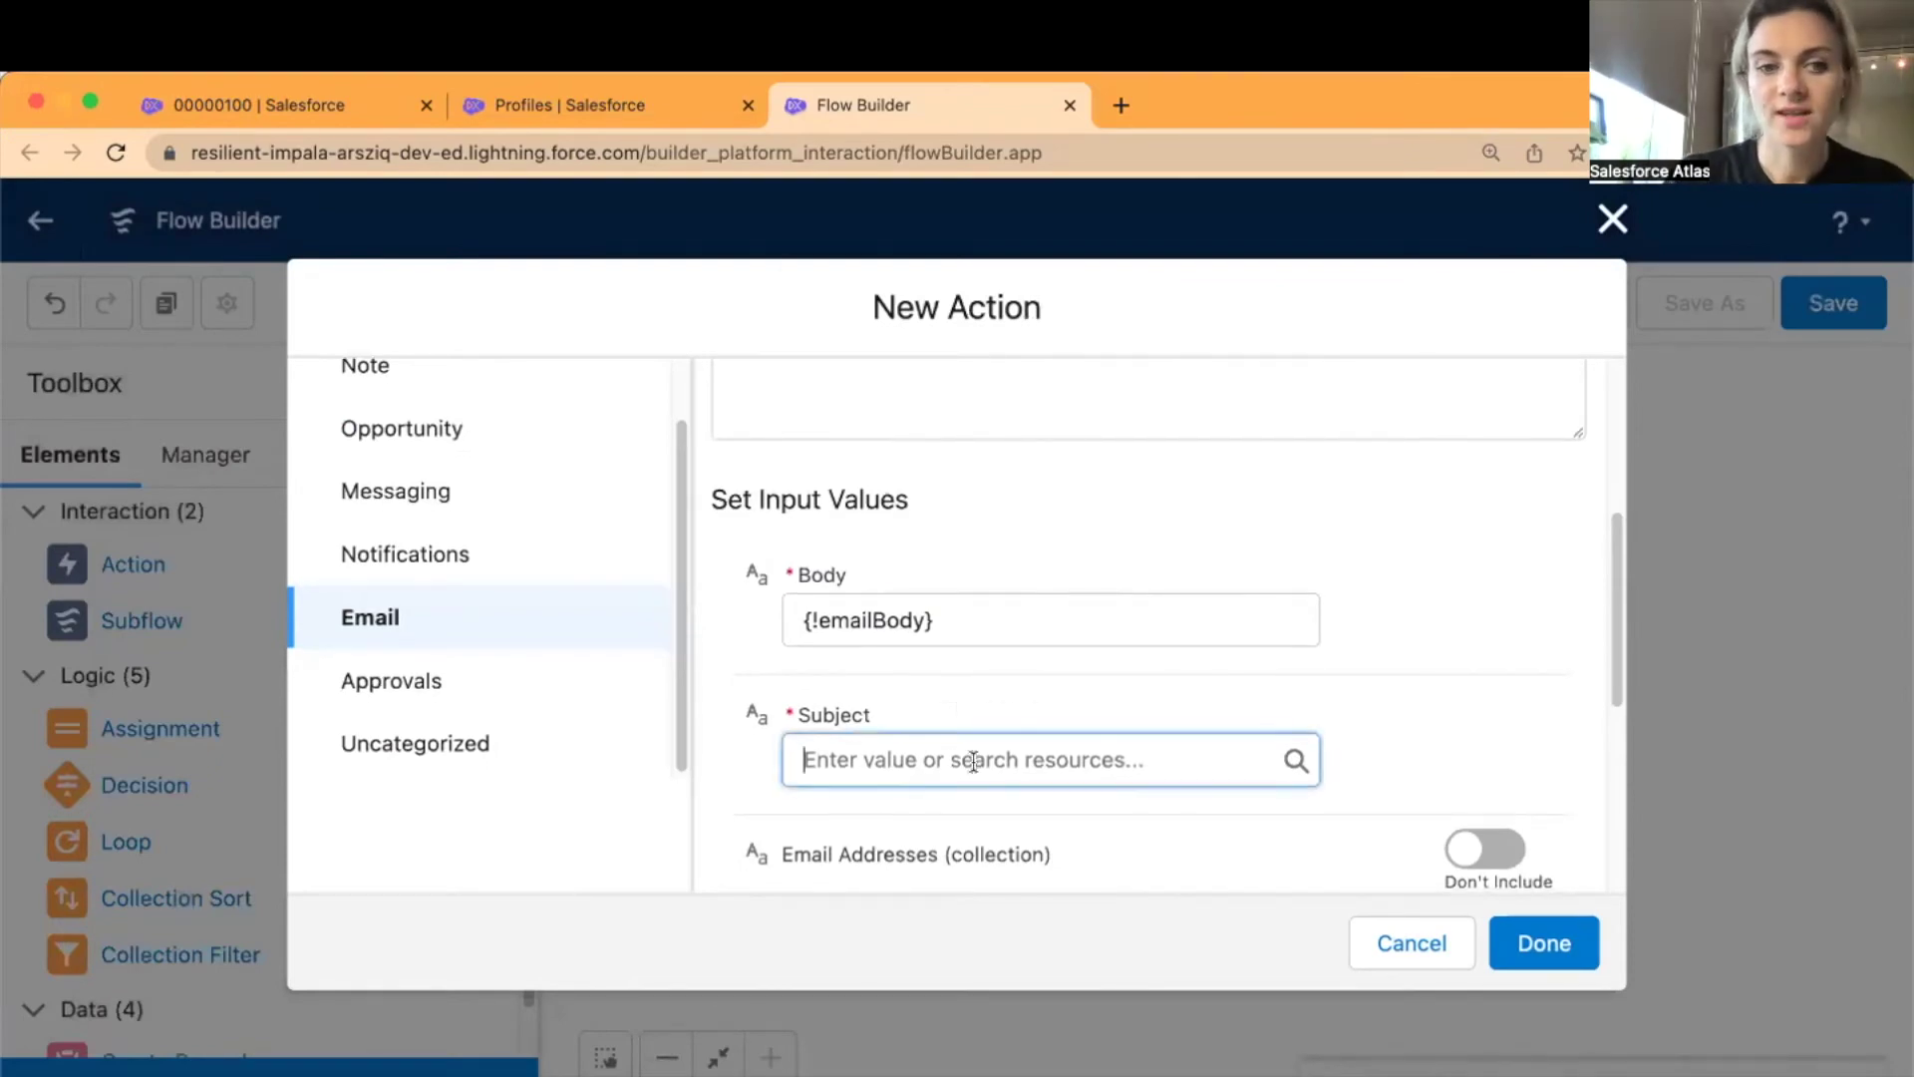
click(937, 301)
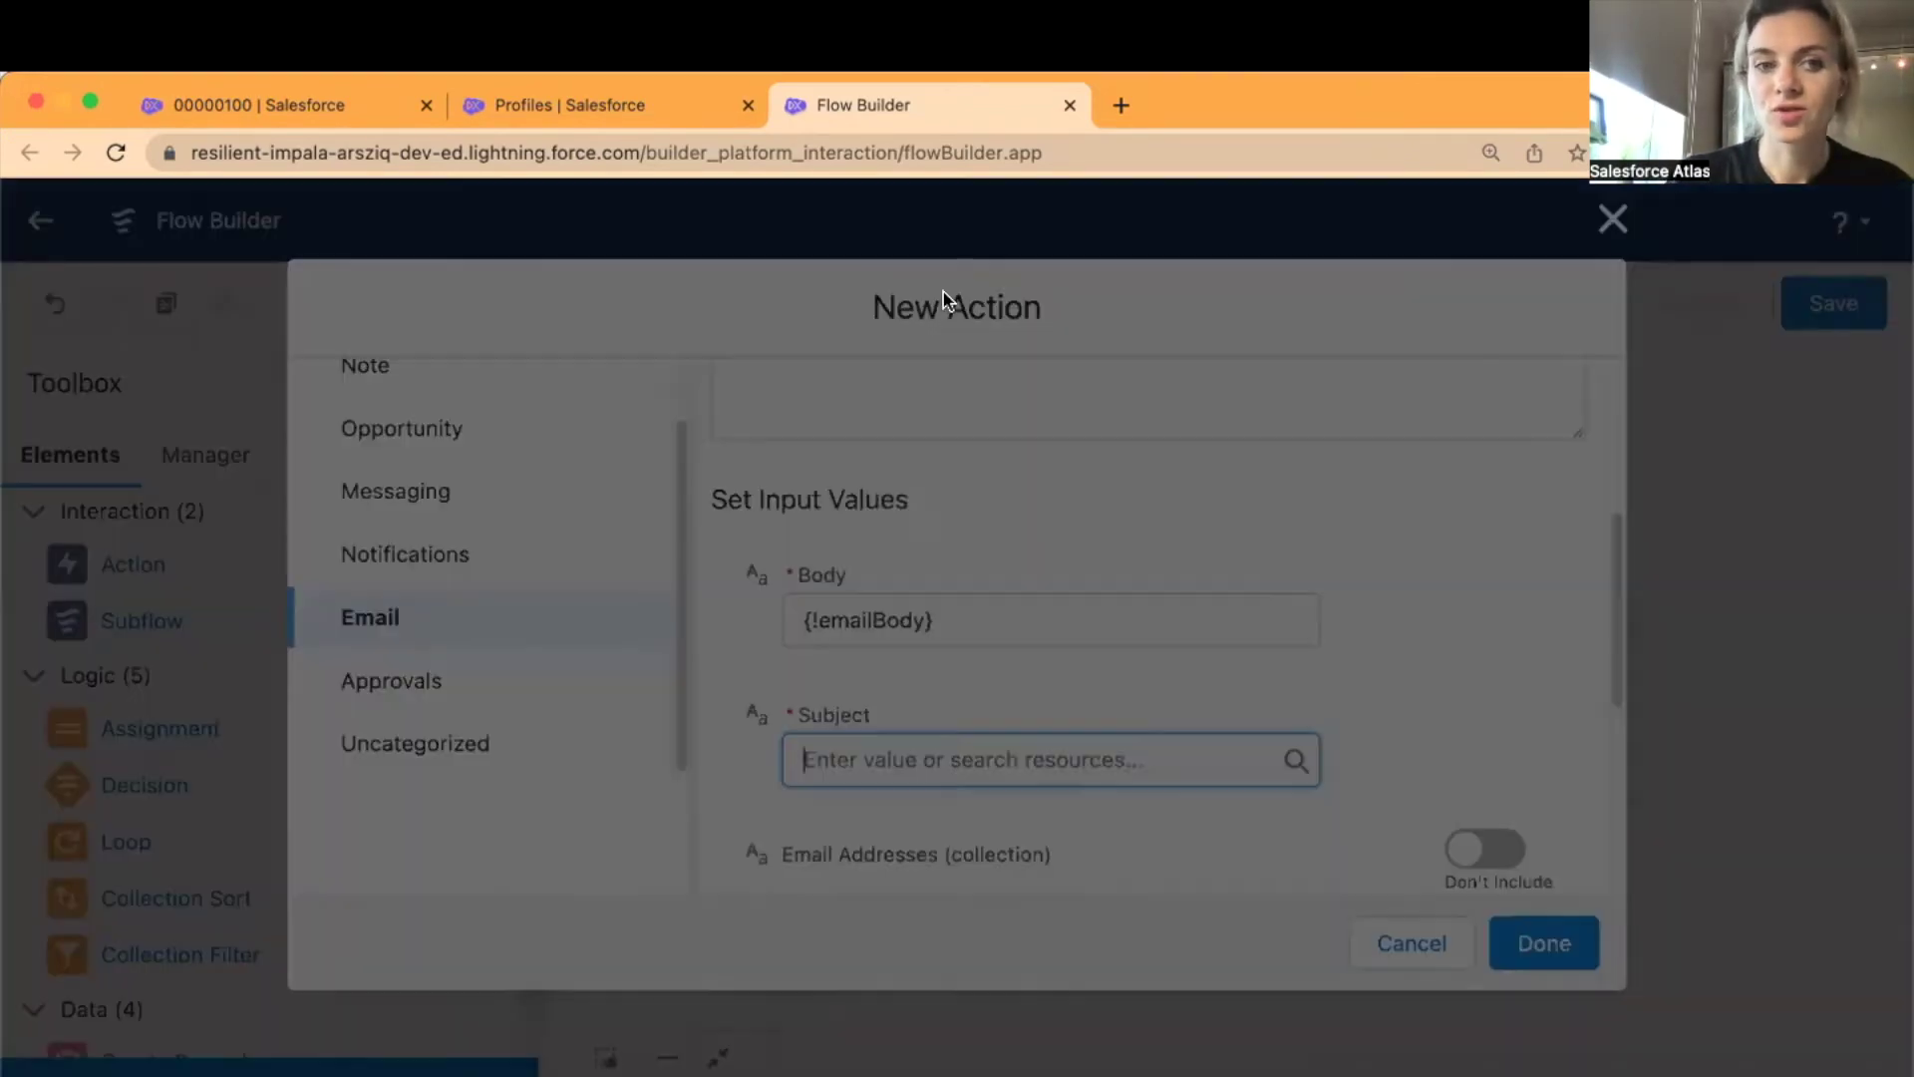
click(669, 512)
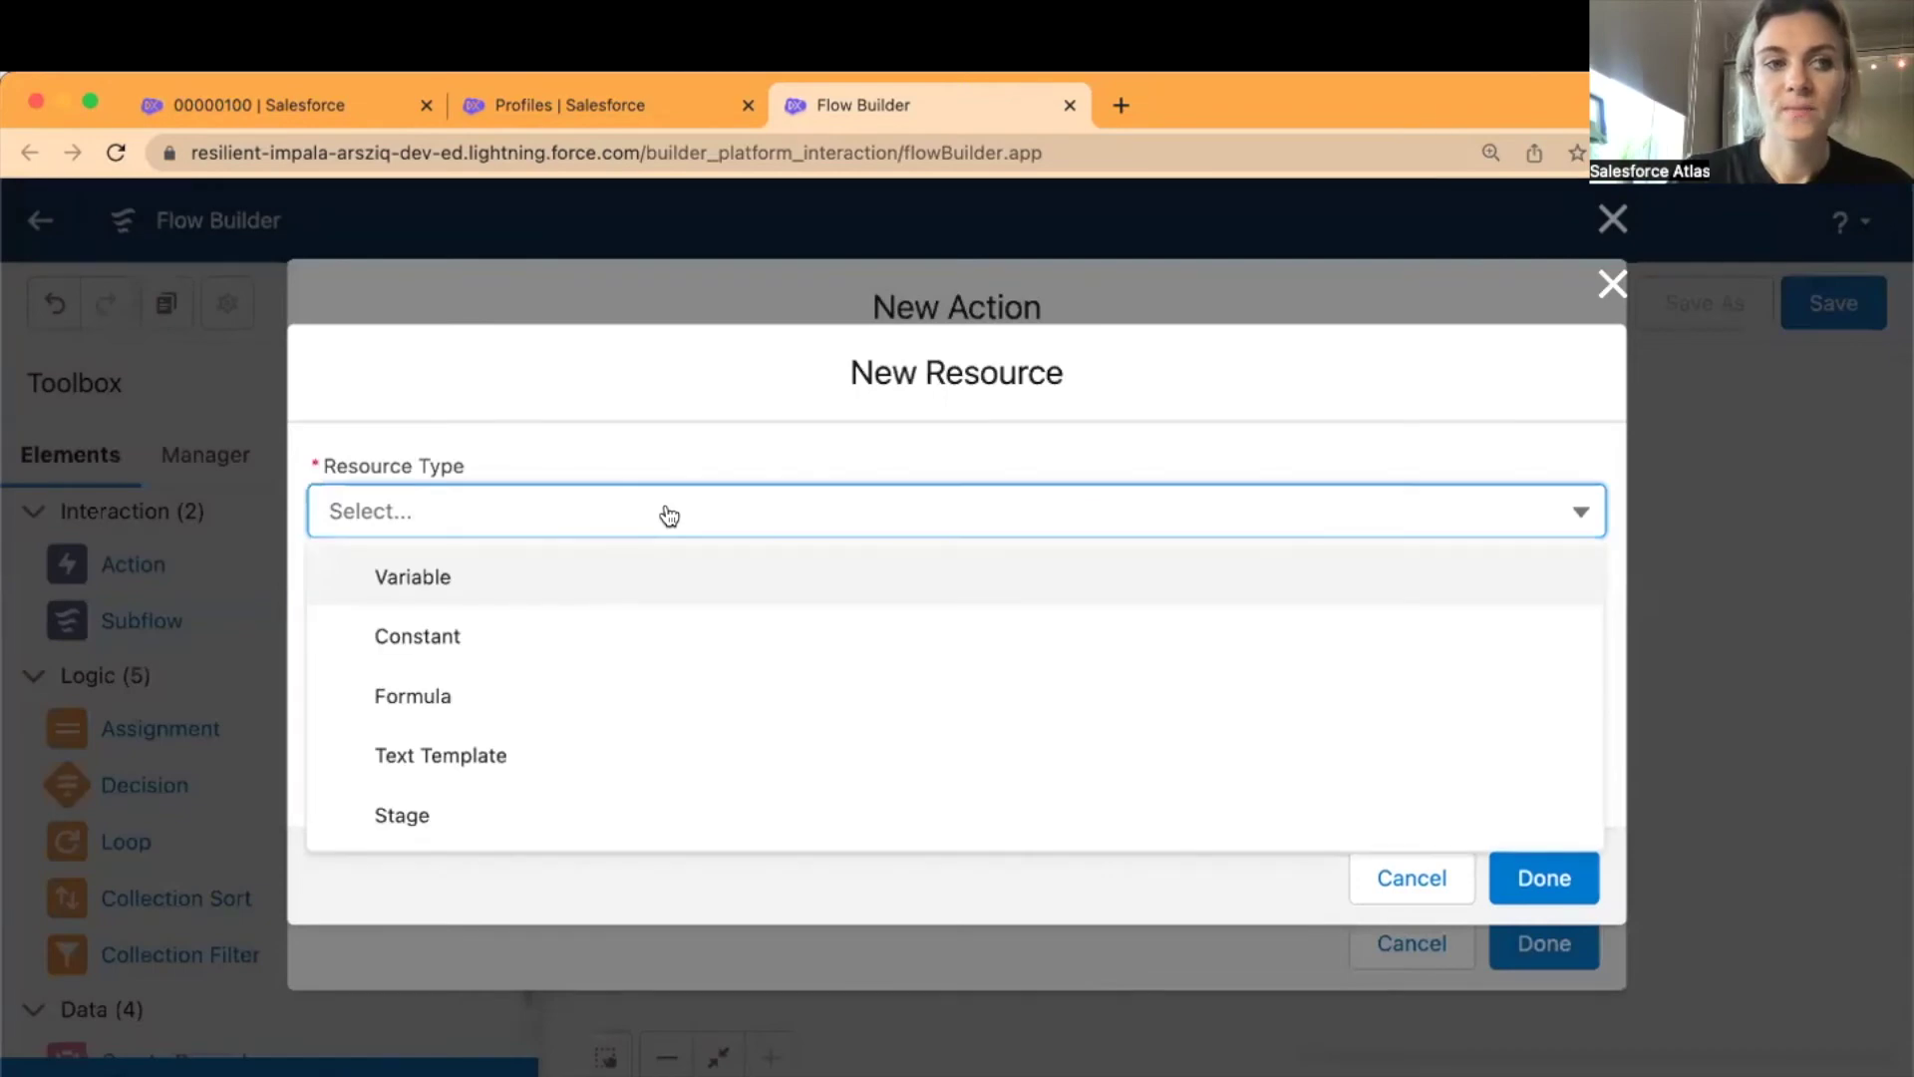
click(537, 759)
click(529, 586)
text(em)
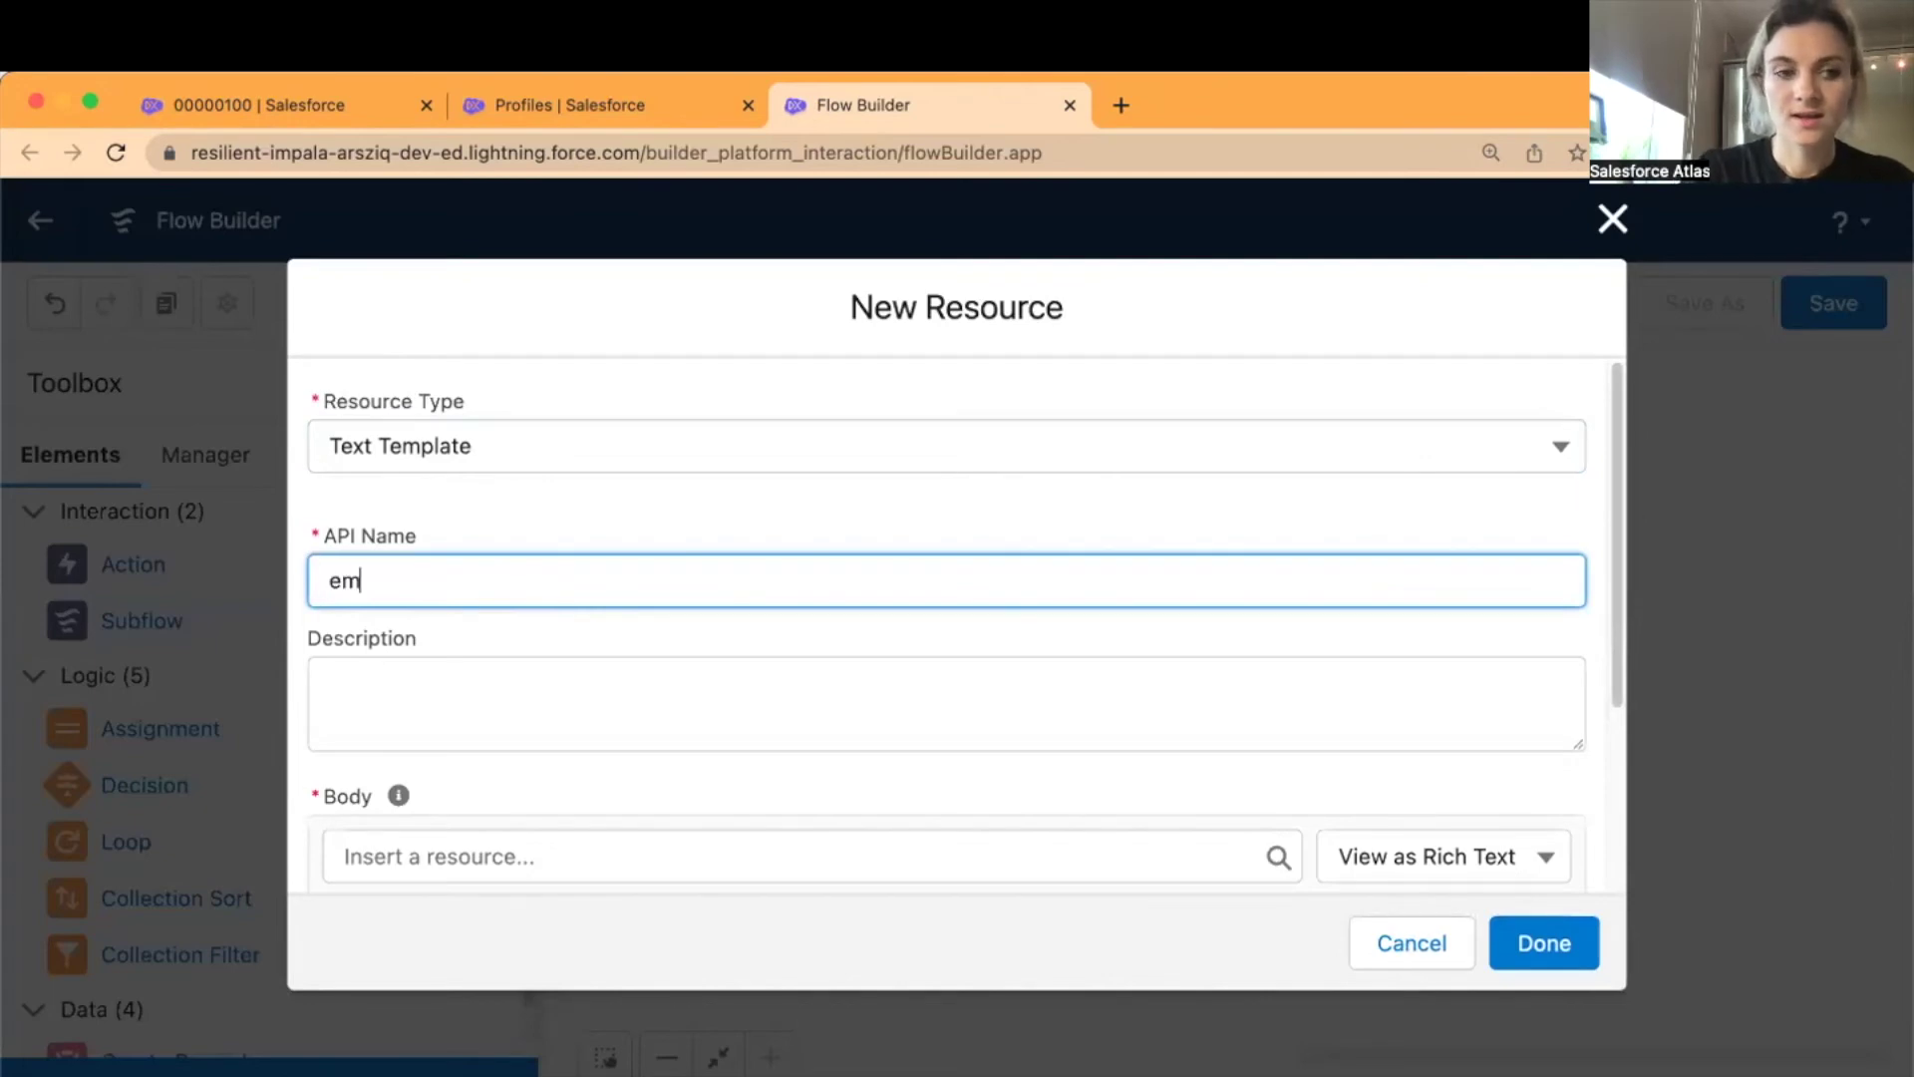
text(ailSubject)
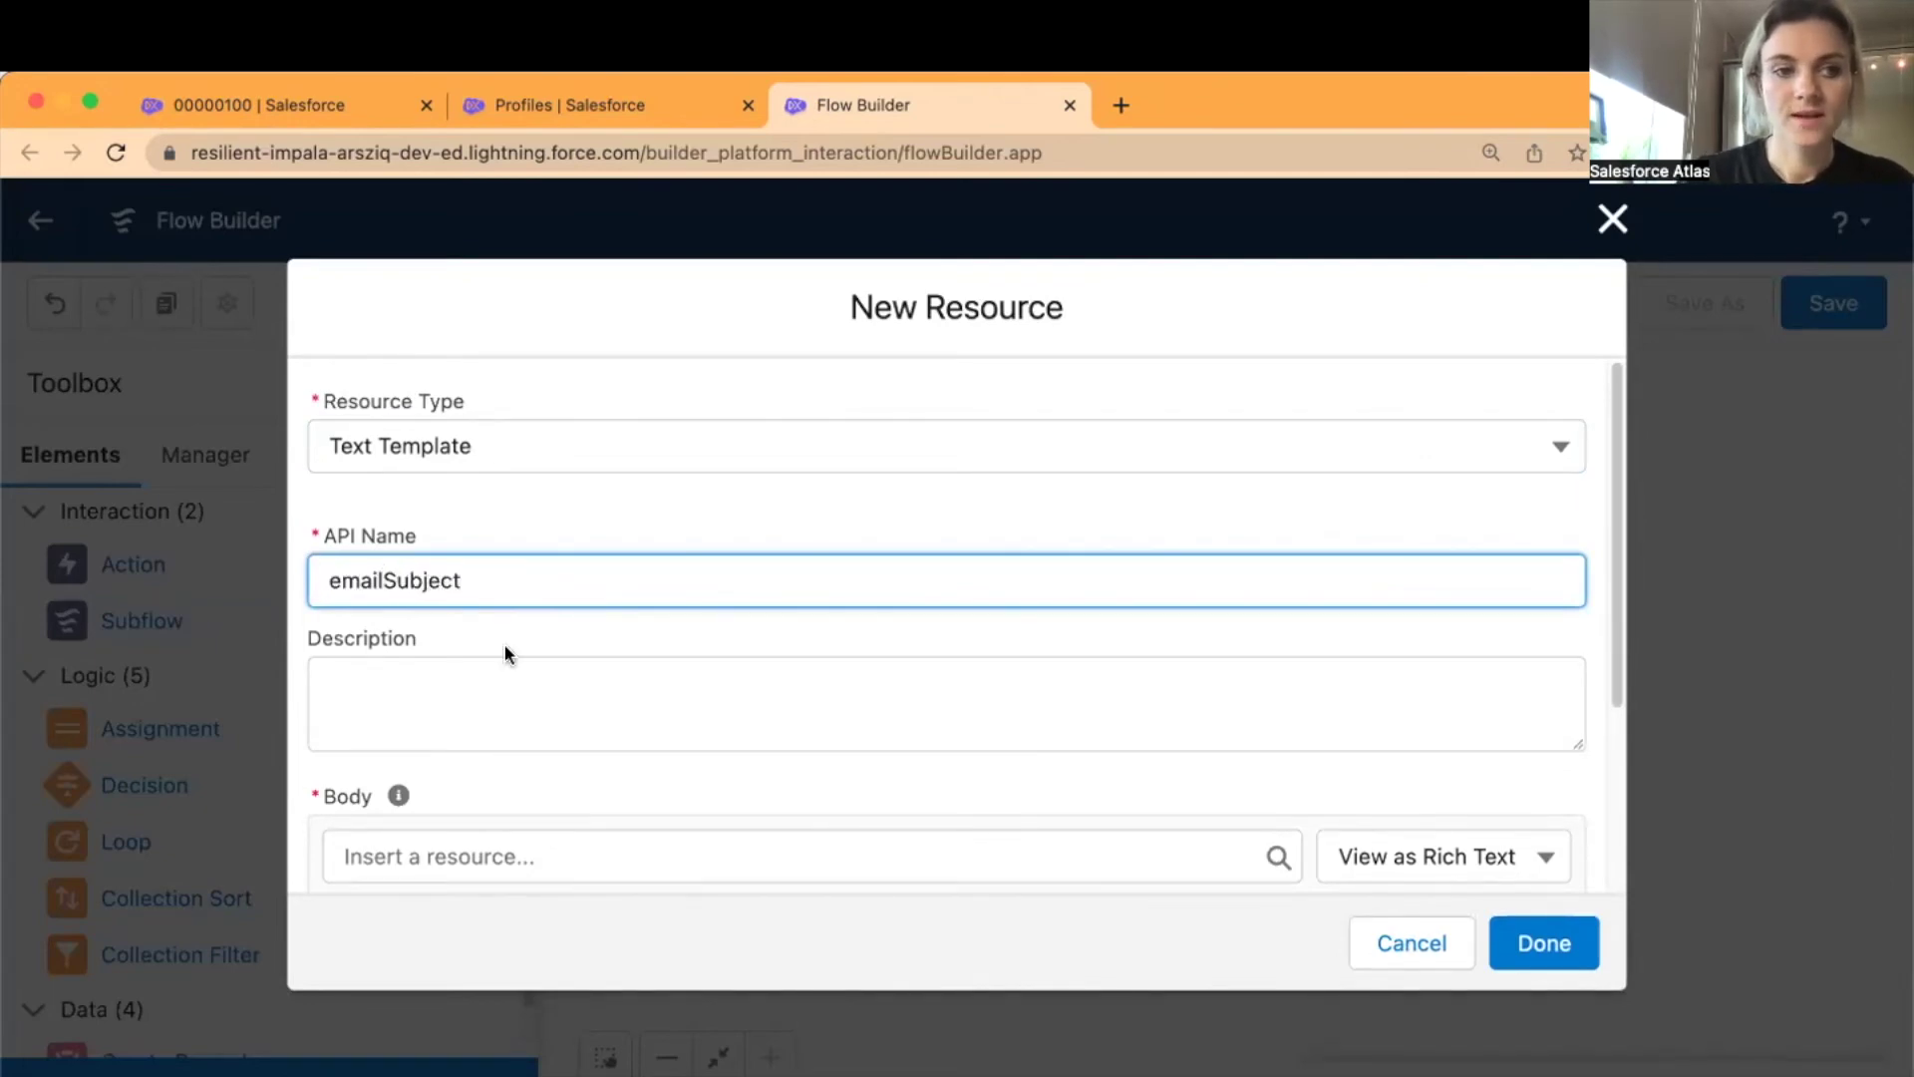
- Write "Contract with Special Terms: Urgent" as the body of the emailSubject template
scroll(528, 722, down, 3)
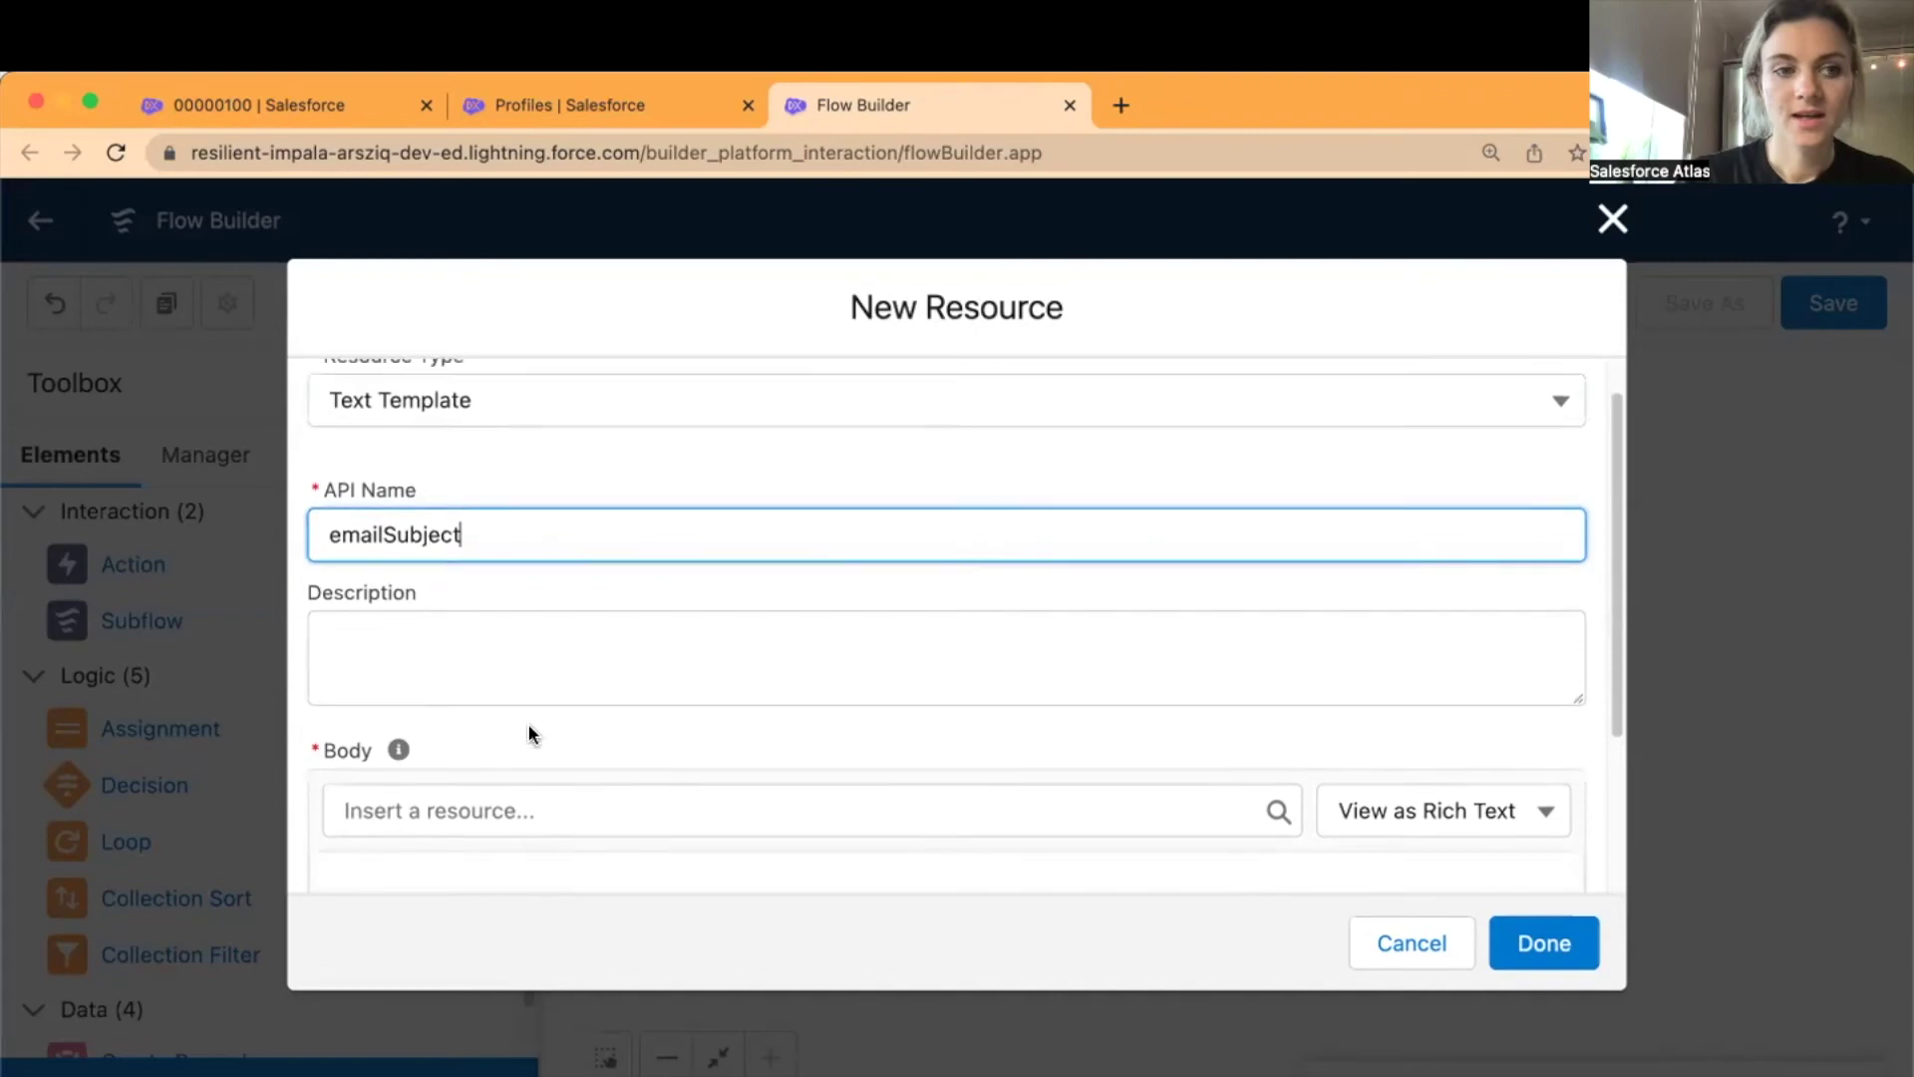
scroll(570, 726, down, 2)
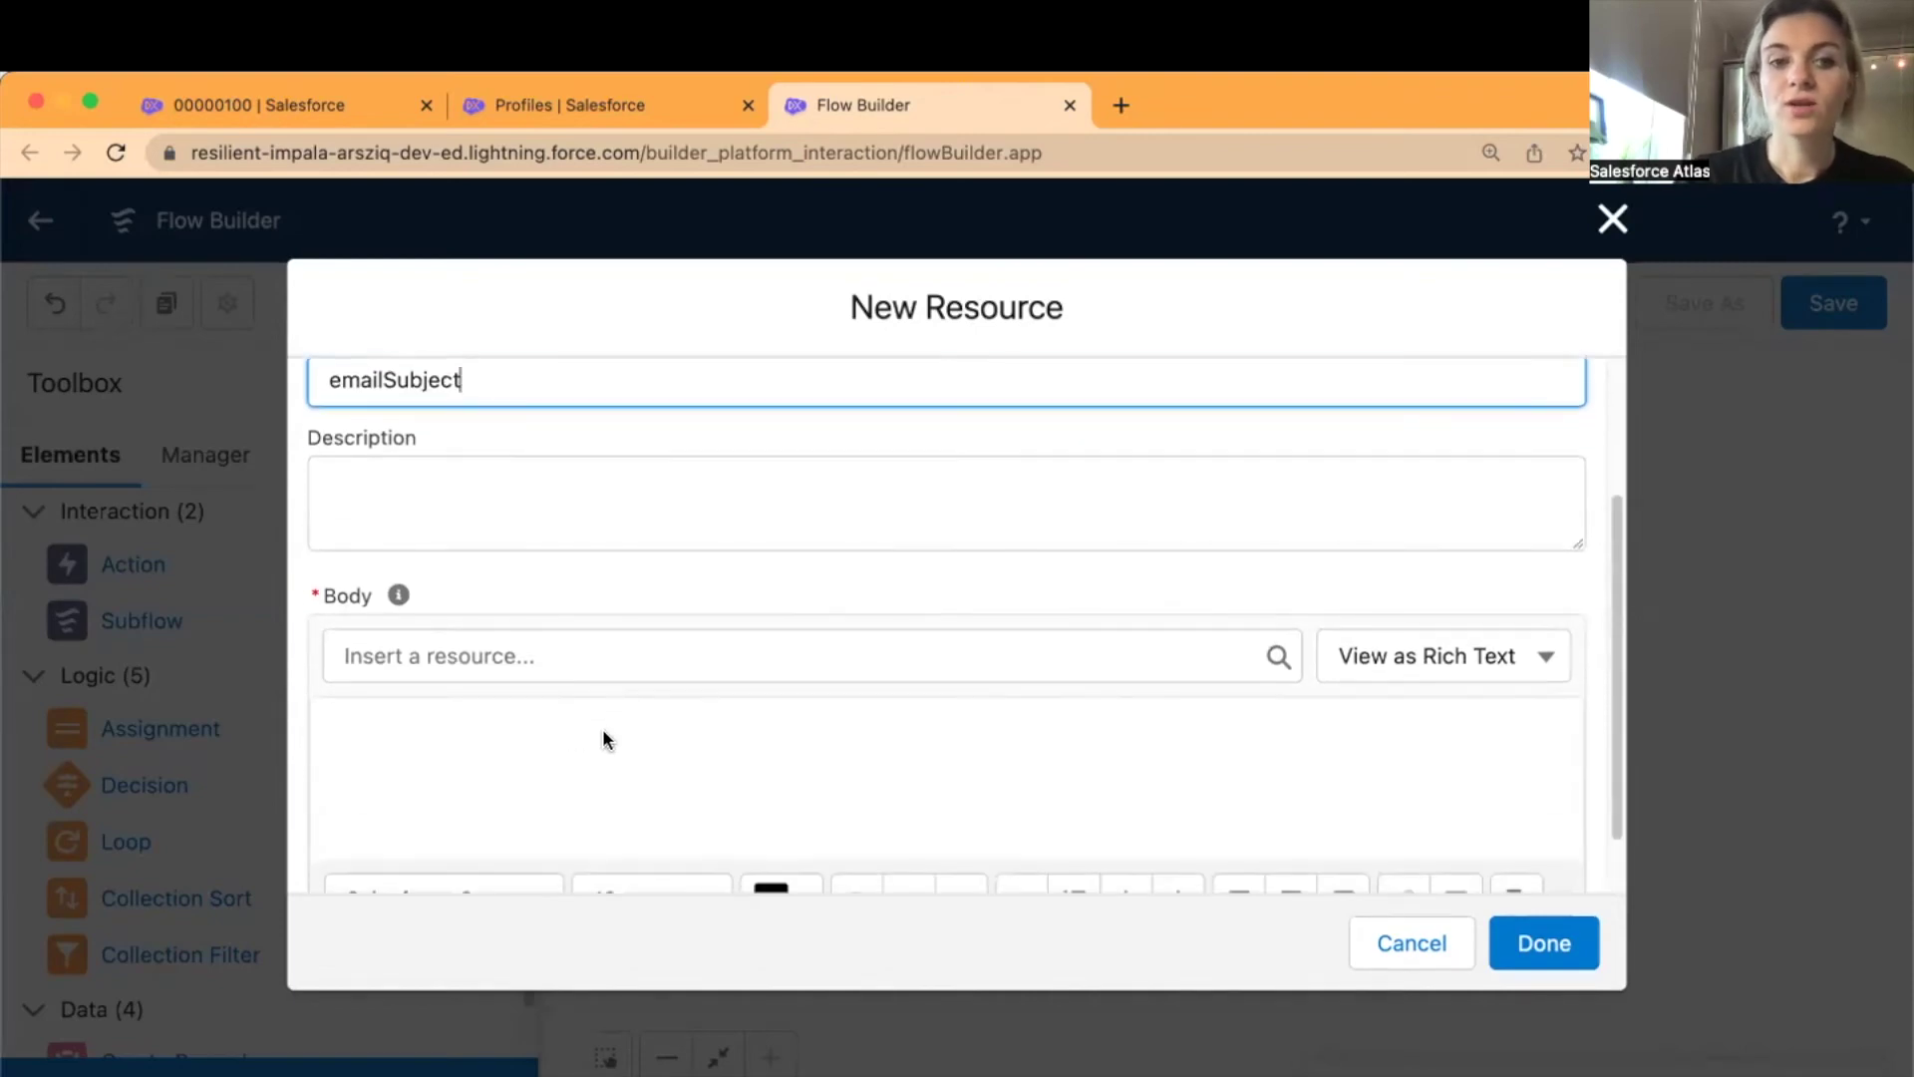
click(591, 732)
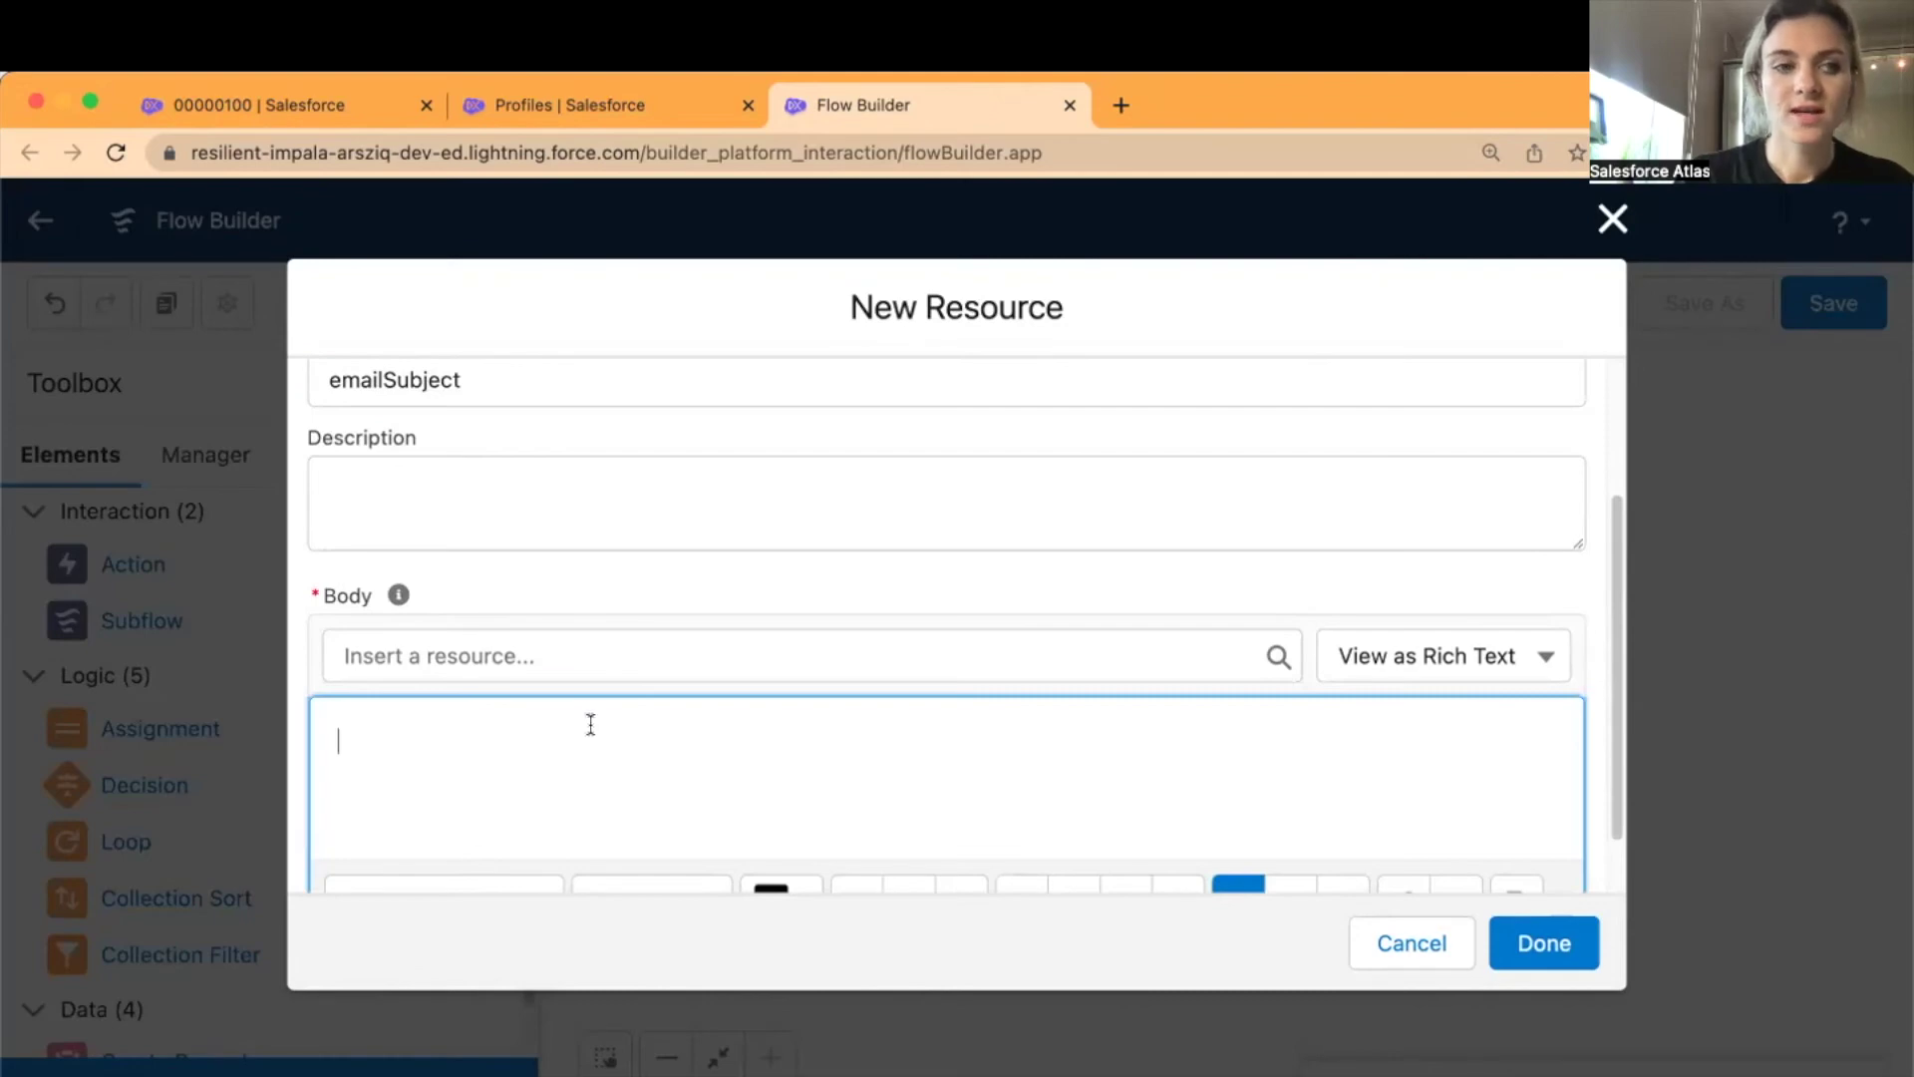
text(Contract wi)
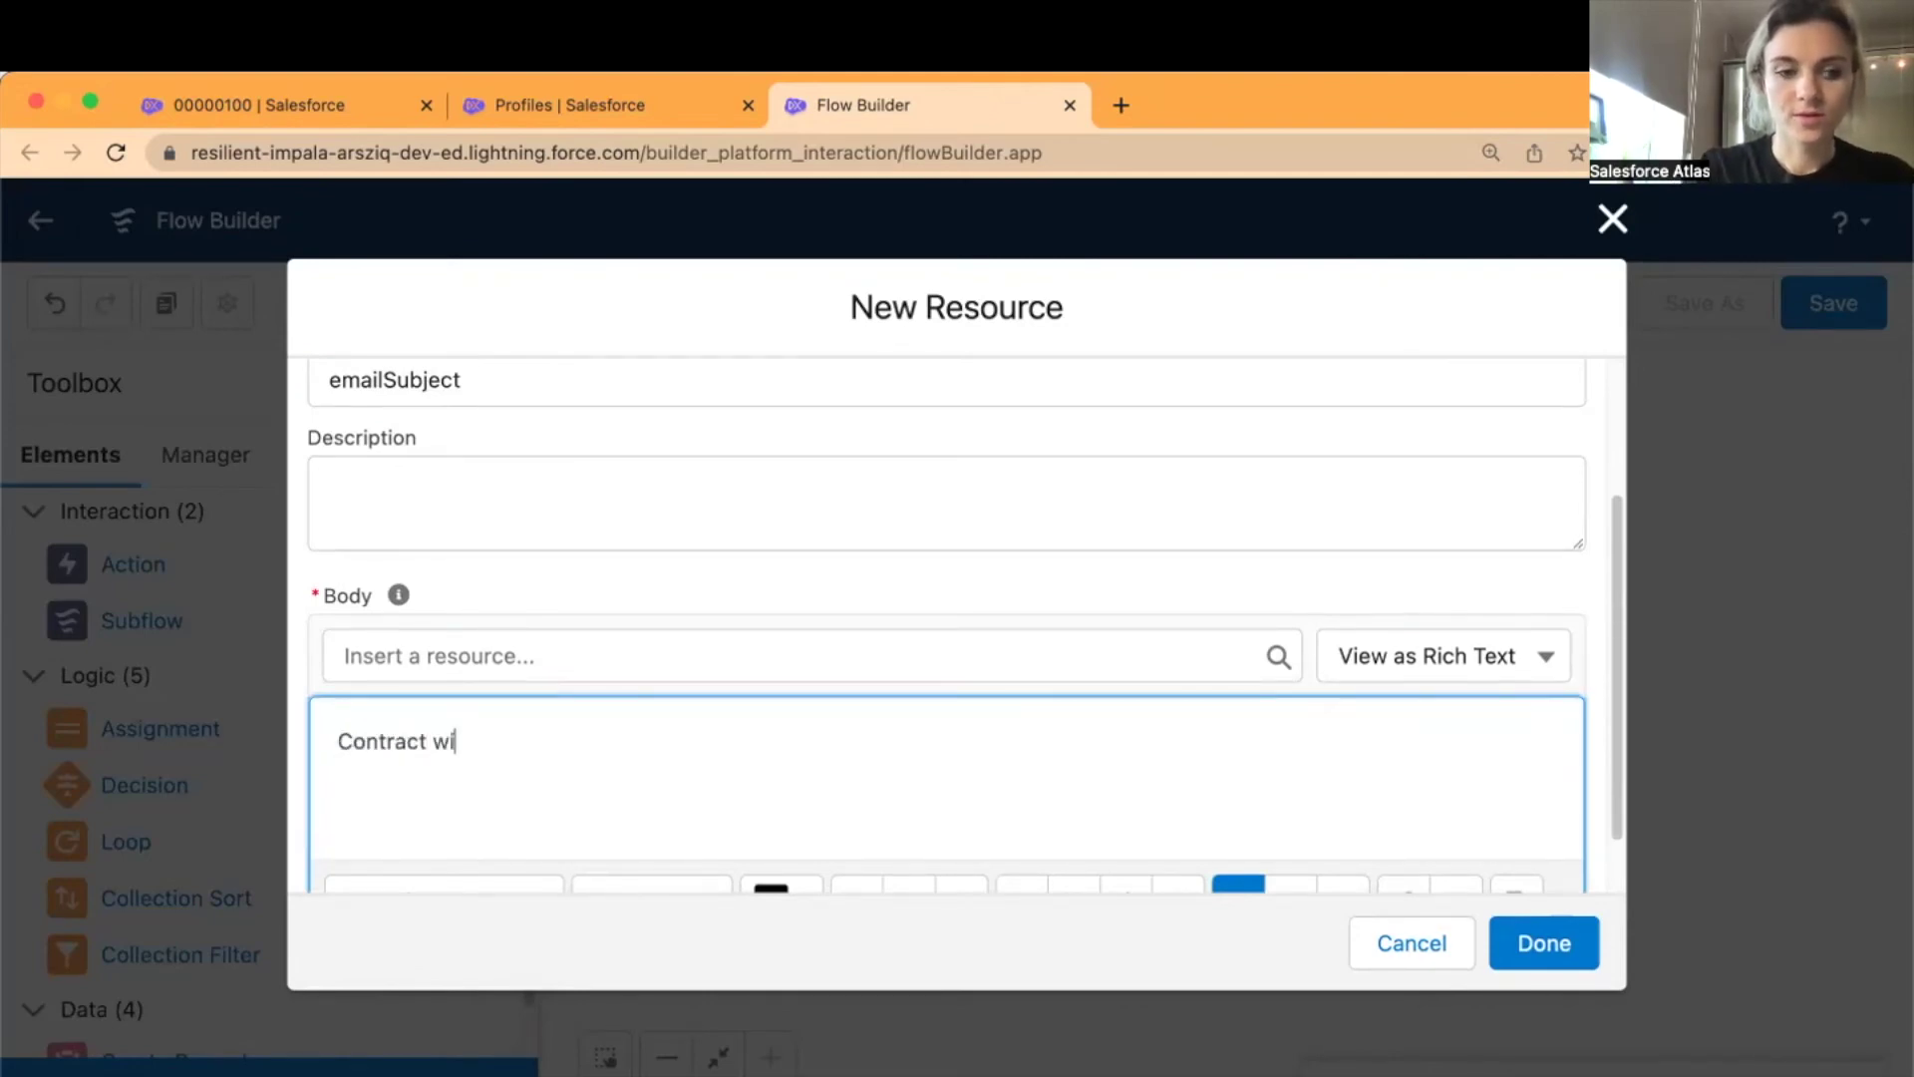
text(th )
text(Soecial)
key(BackSpace)
key(BackSpace)
key(BackSpace)
key(BackSpace)
key(BackSpace)
key(BackSpace)
text(pe)
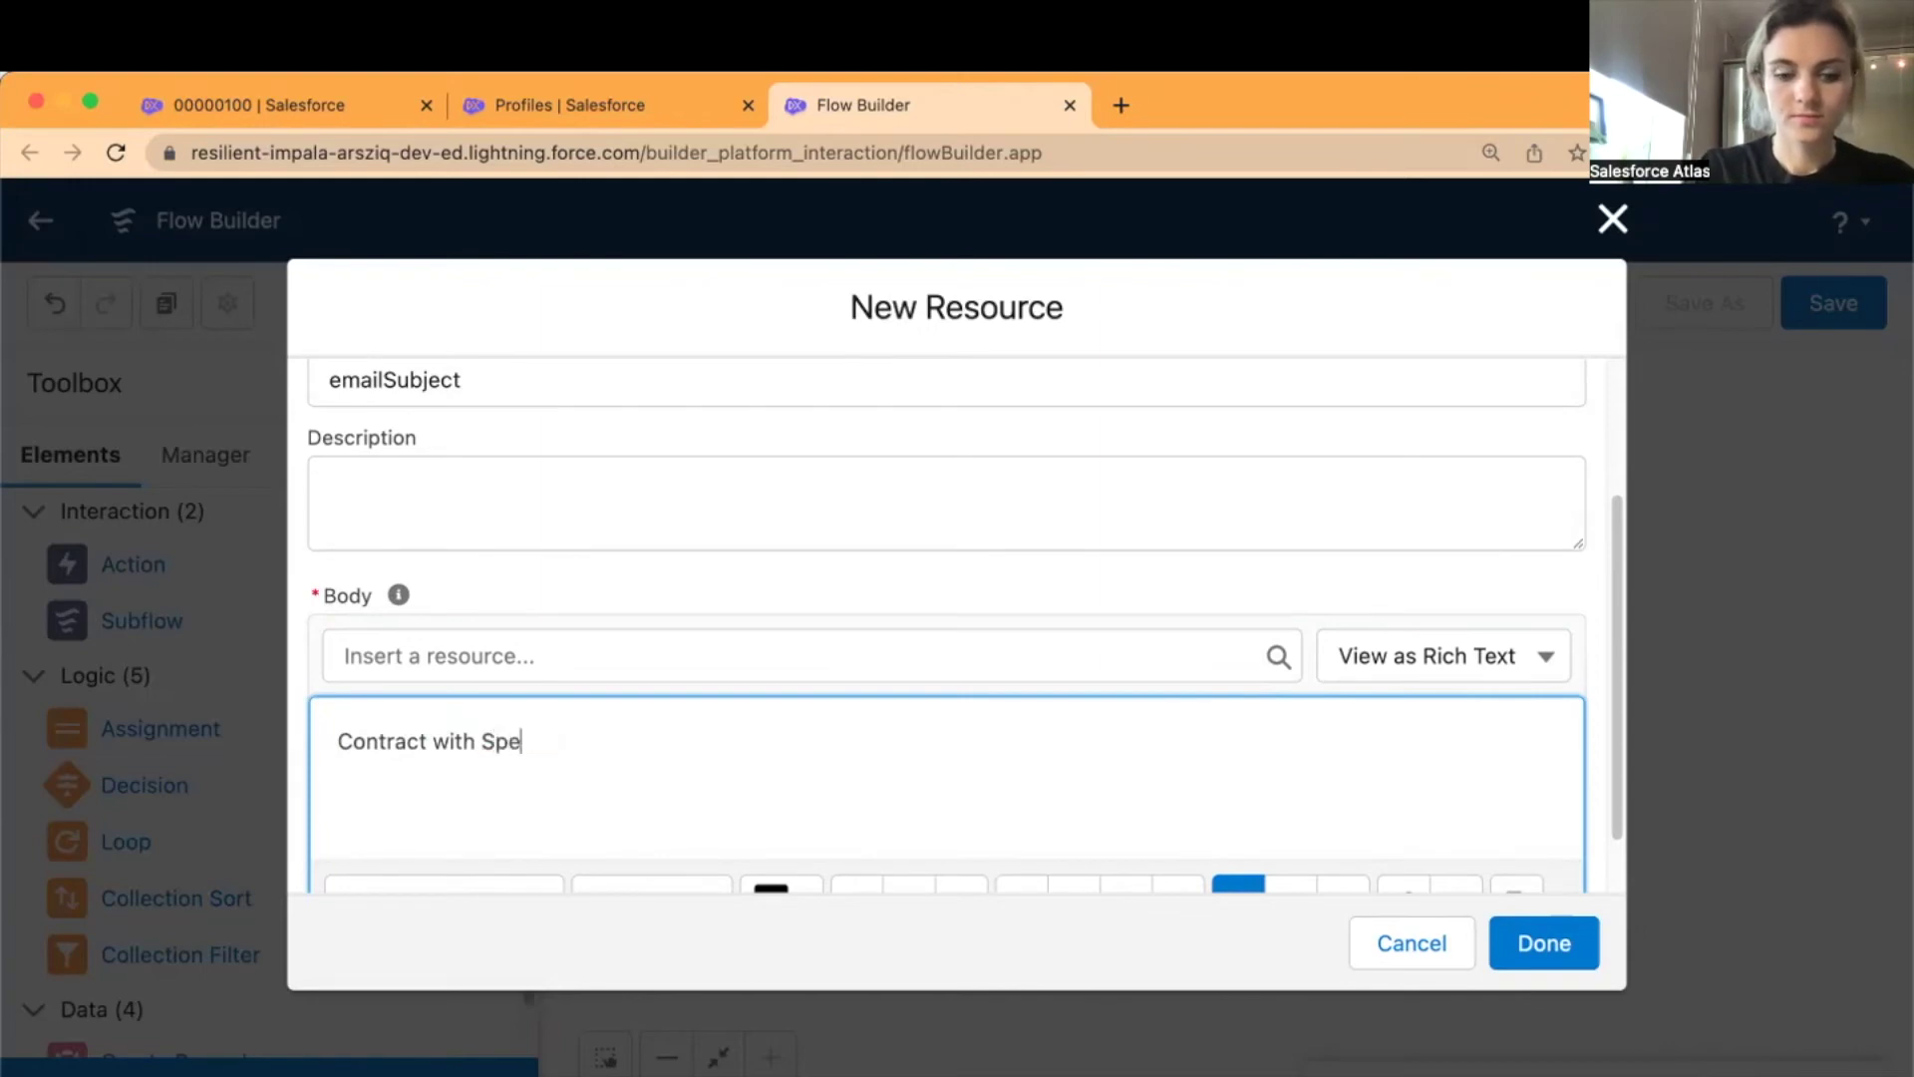
text(cial Terms)
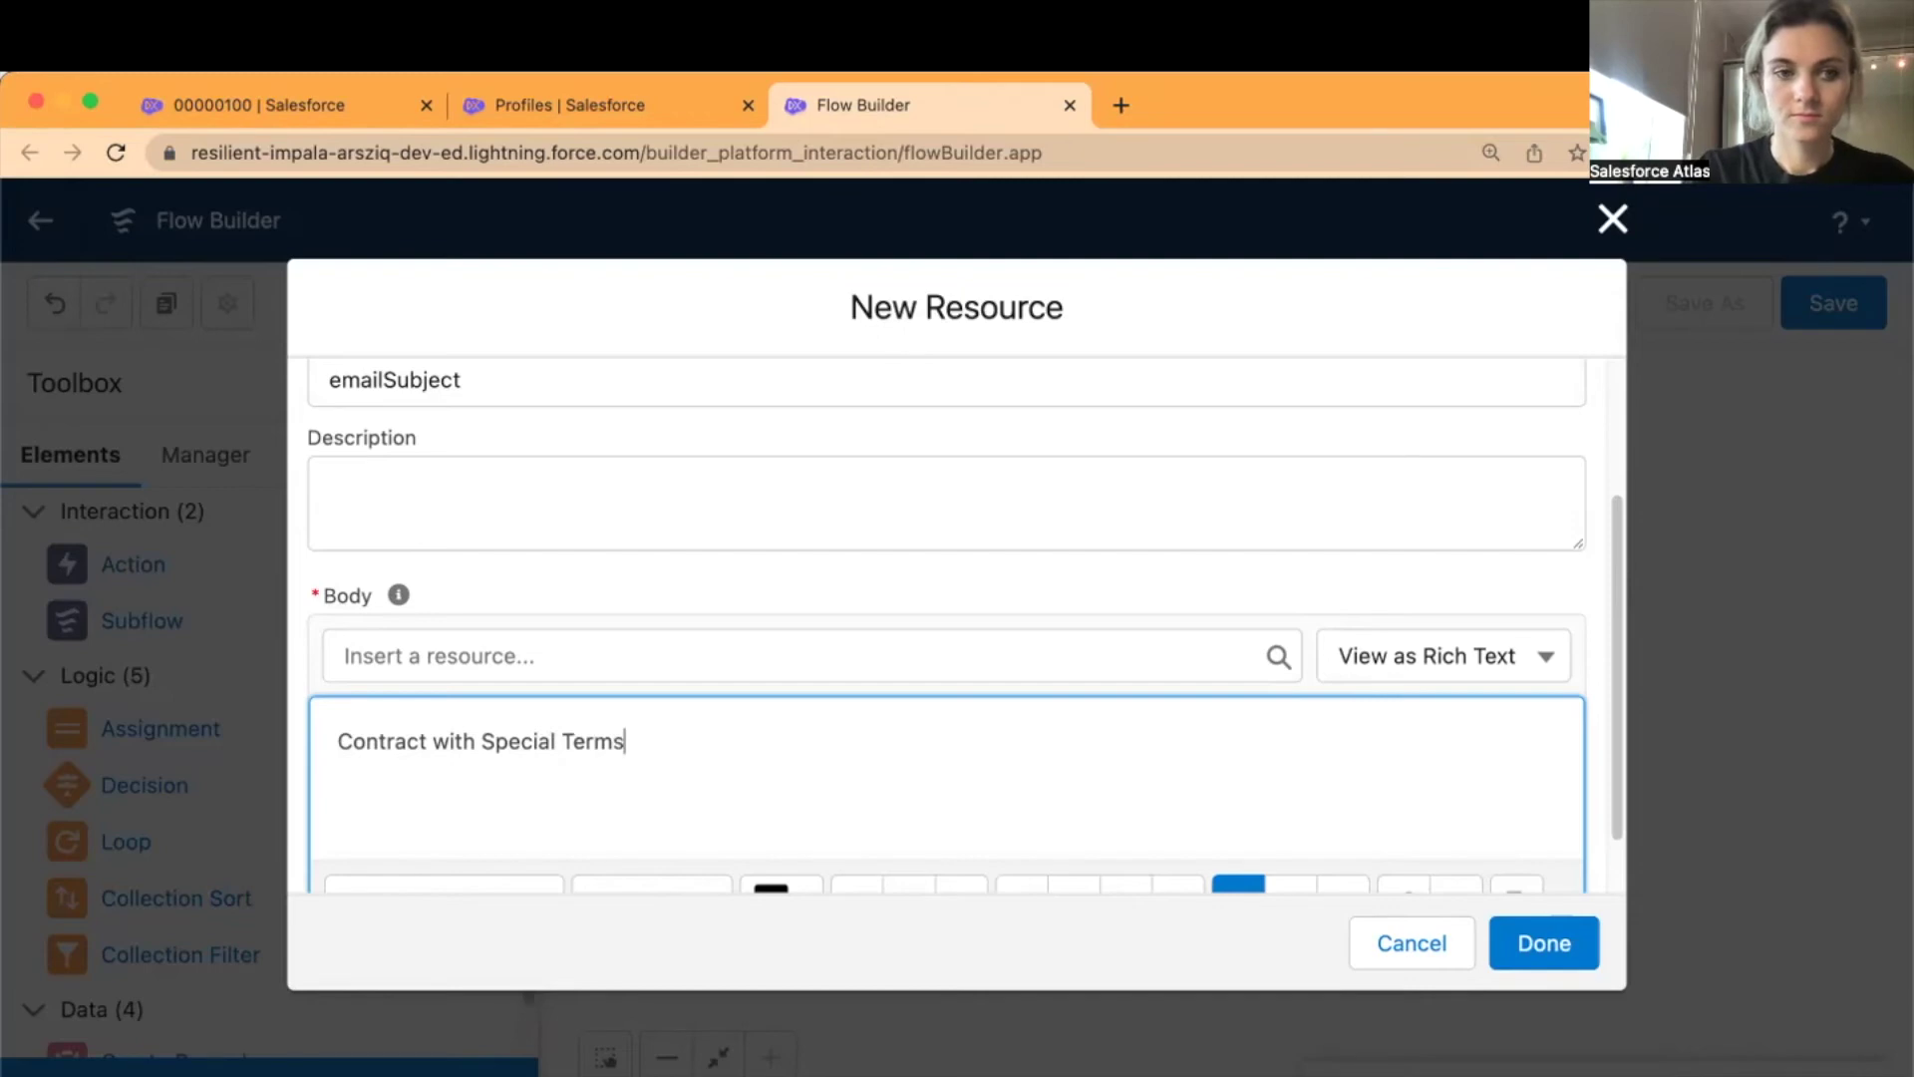
text(: Urgent)
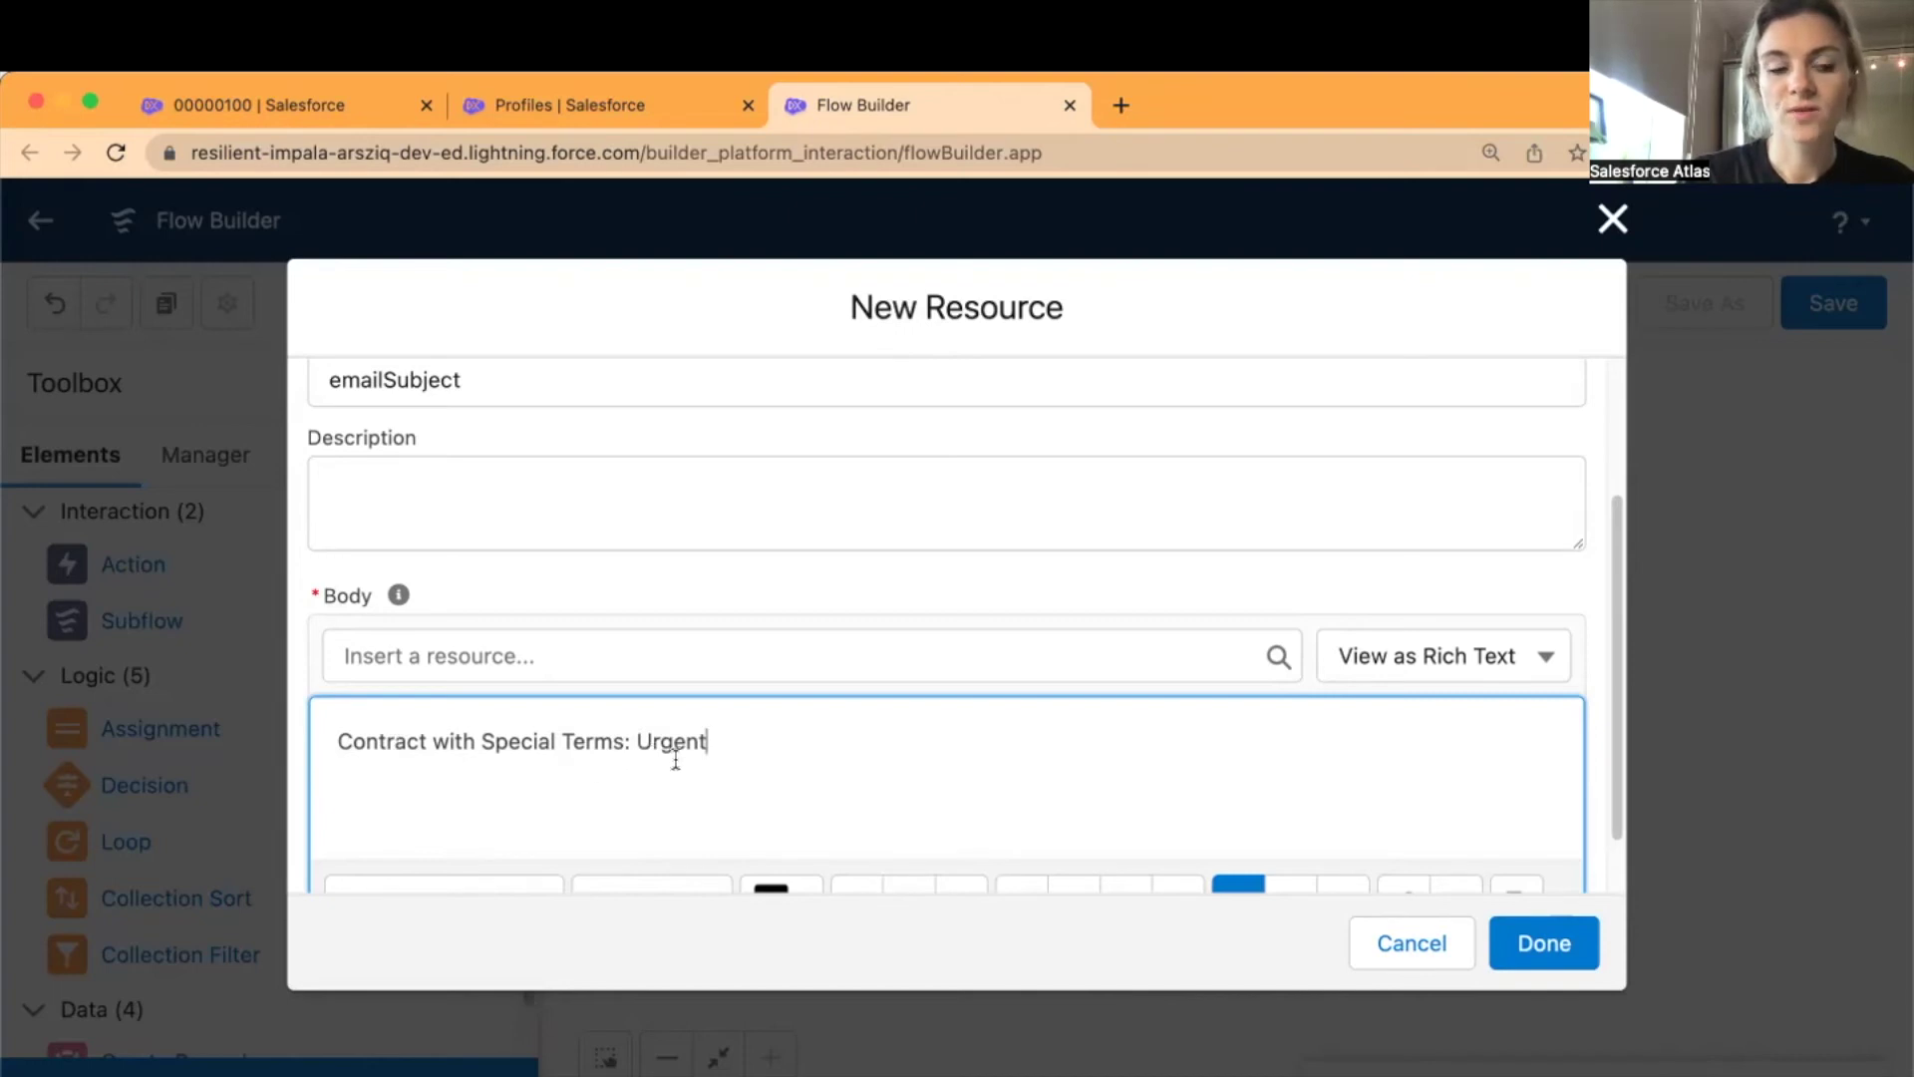
- Insert the {!$Record.ContractNumber} resource after "Contract" in the emailSubject body, keeping a single space before it
click(426, 742)
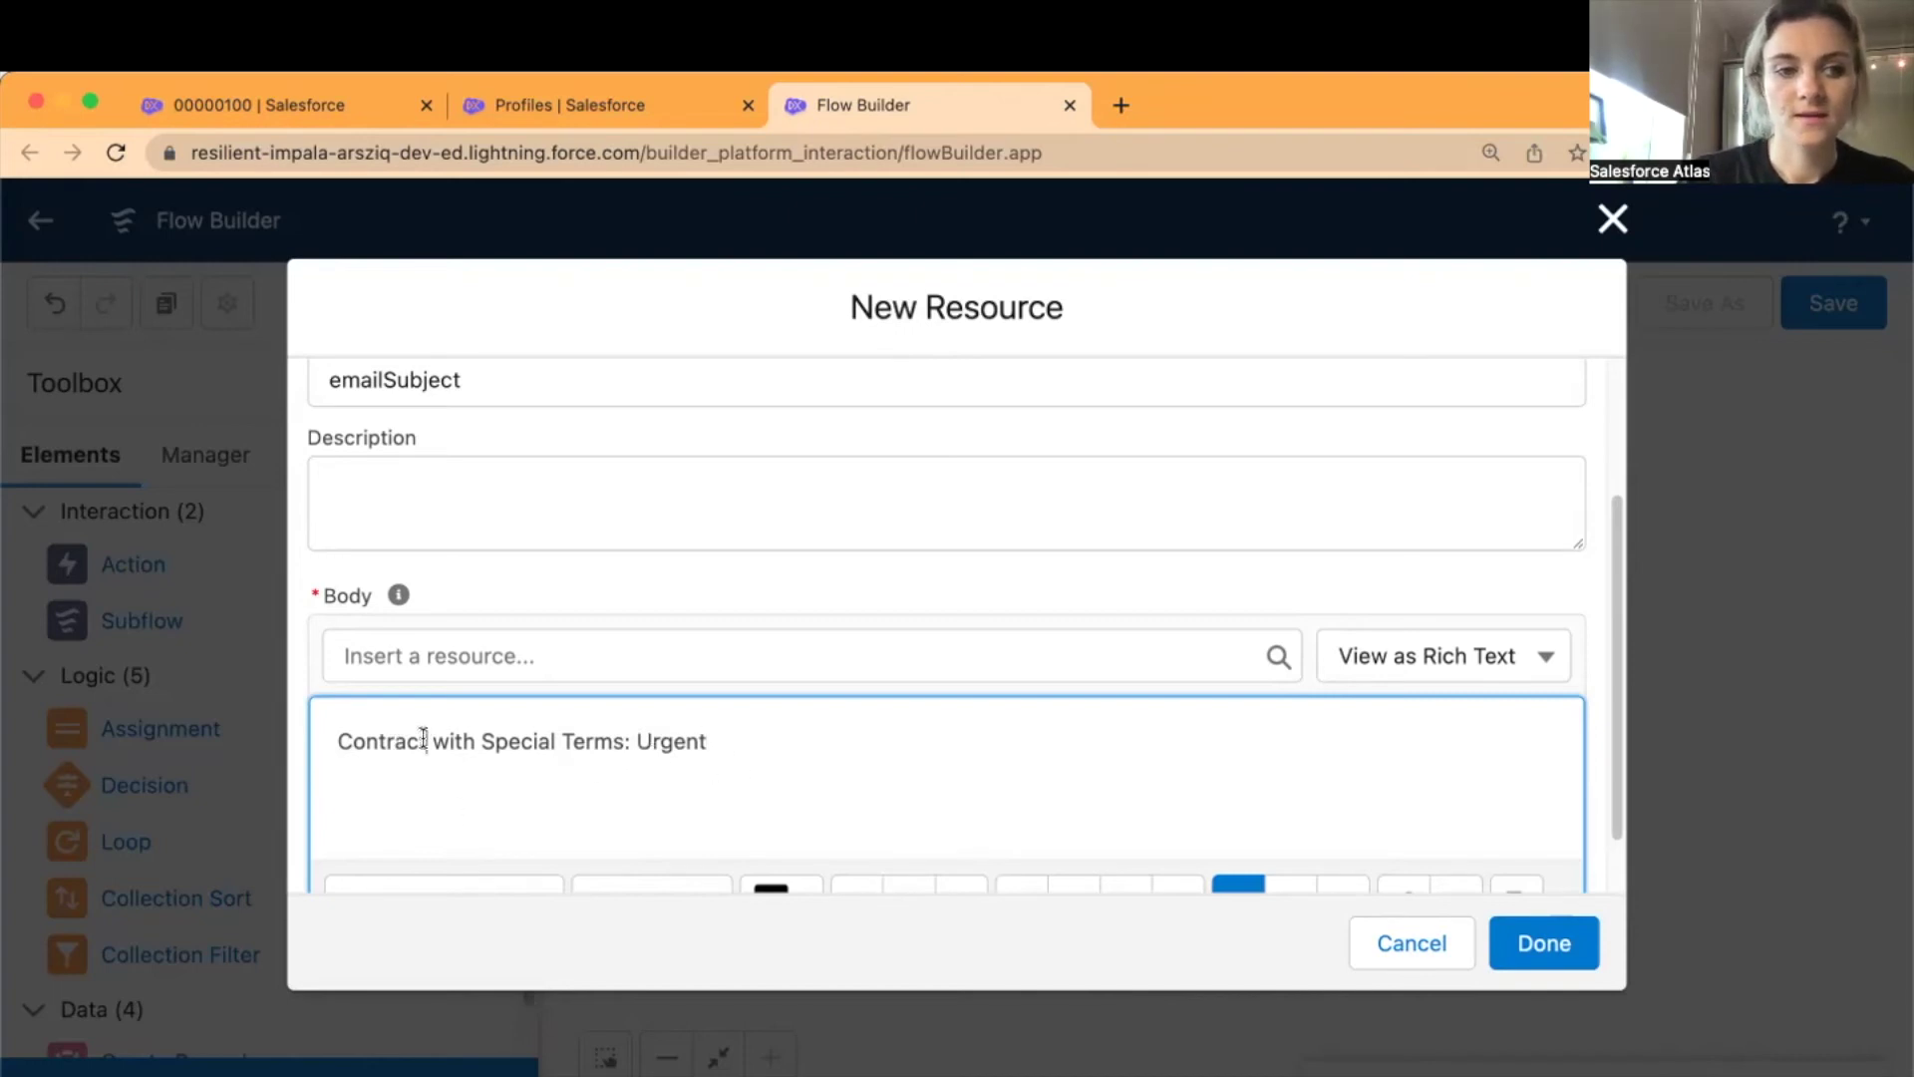
click(457, 652)
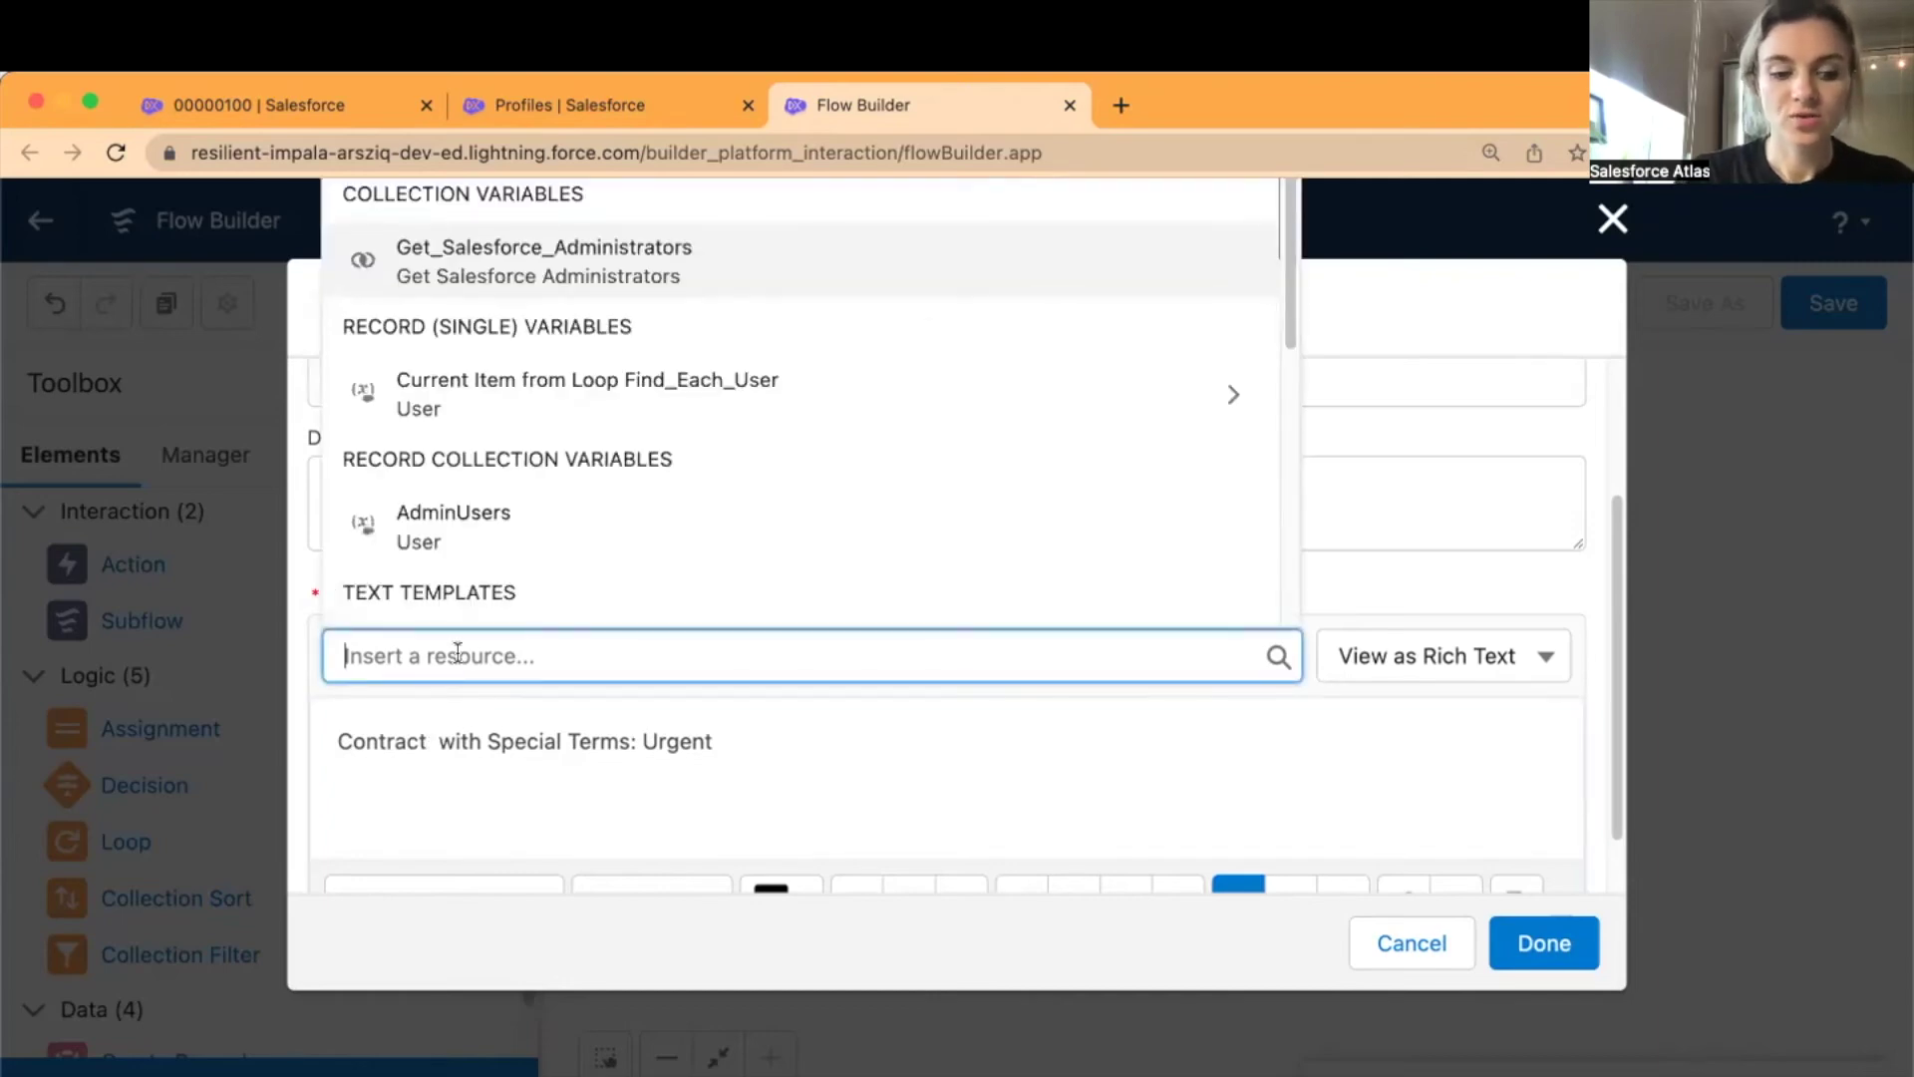
text(re)
key(BackSpace)
key(BackSpace)
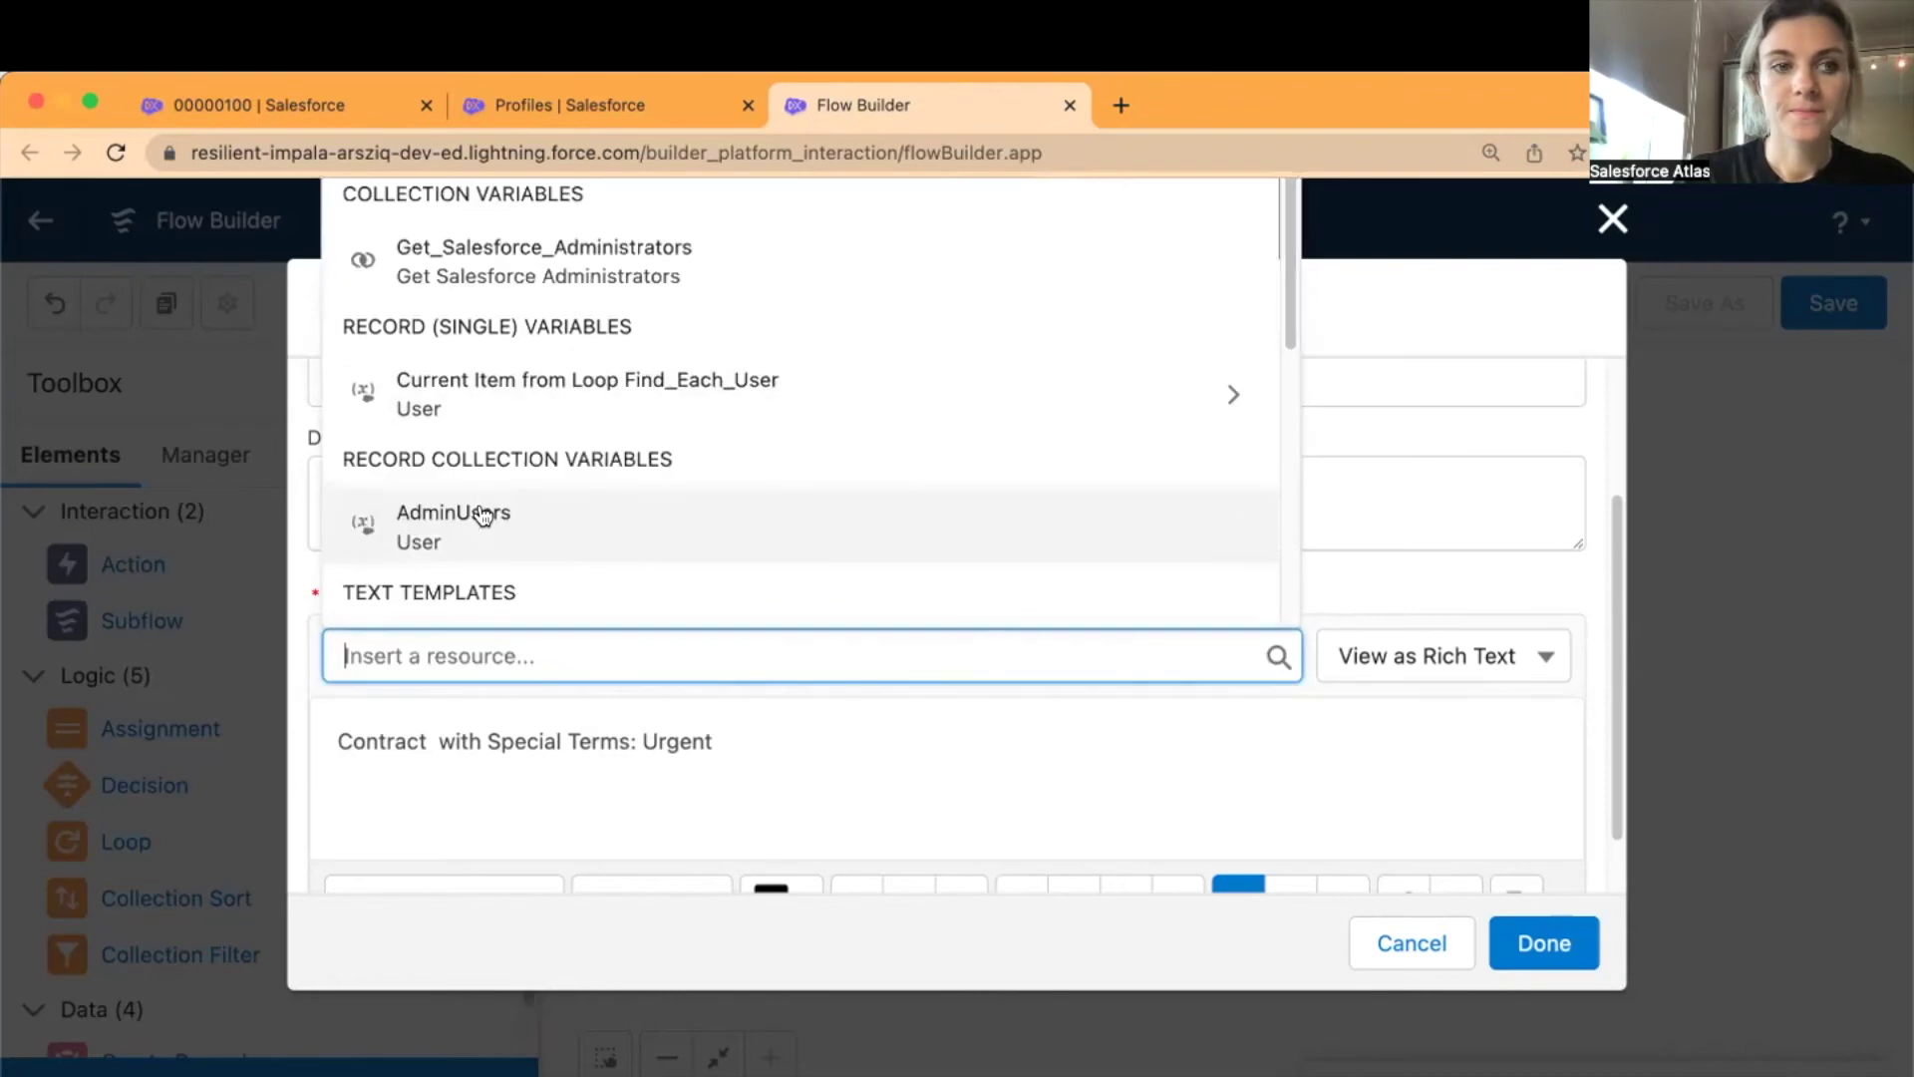
text(re)
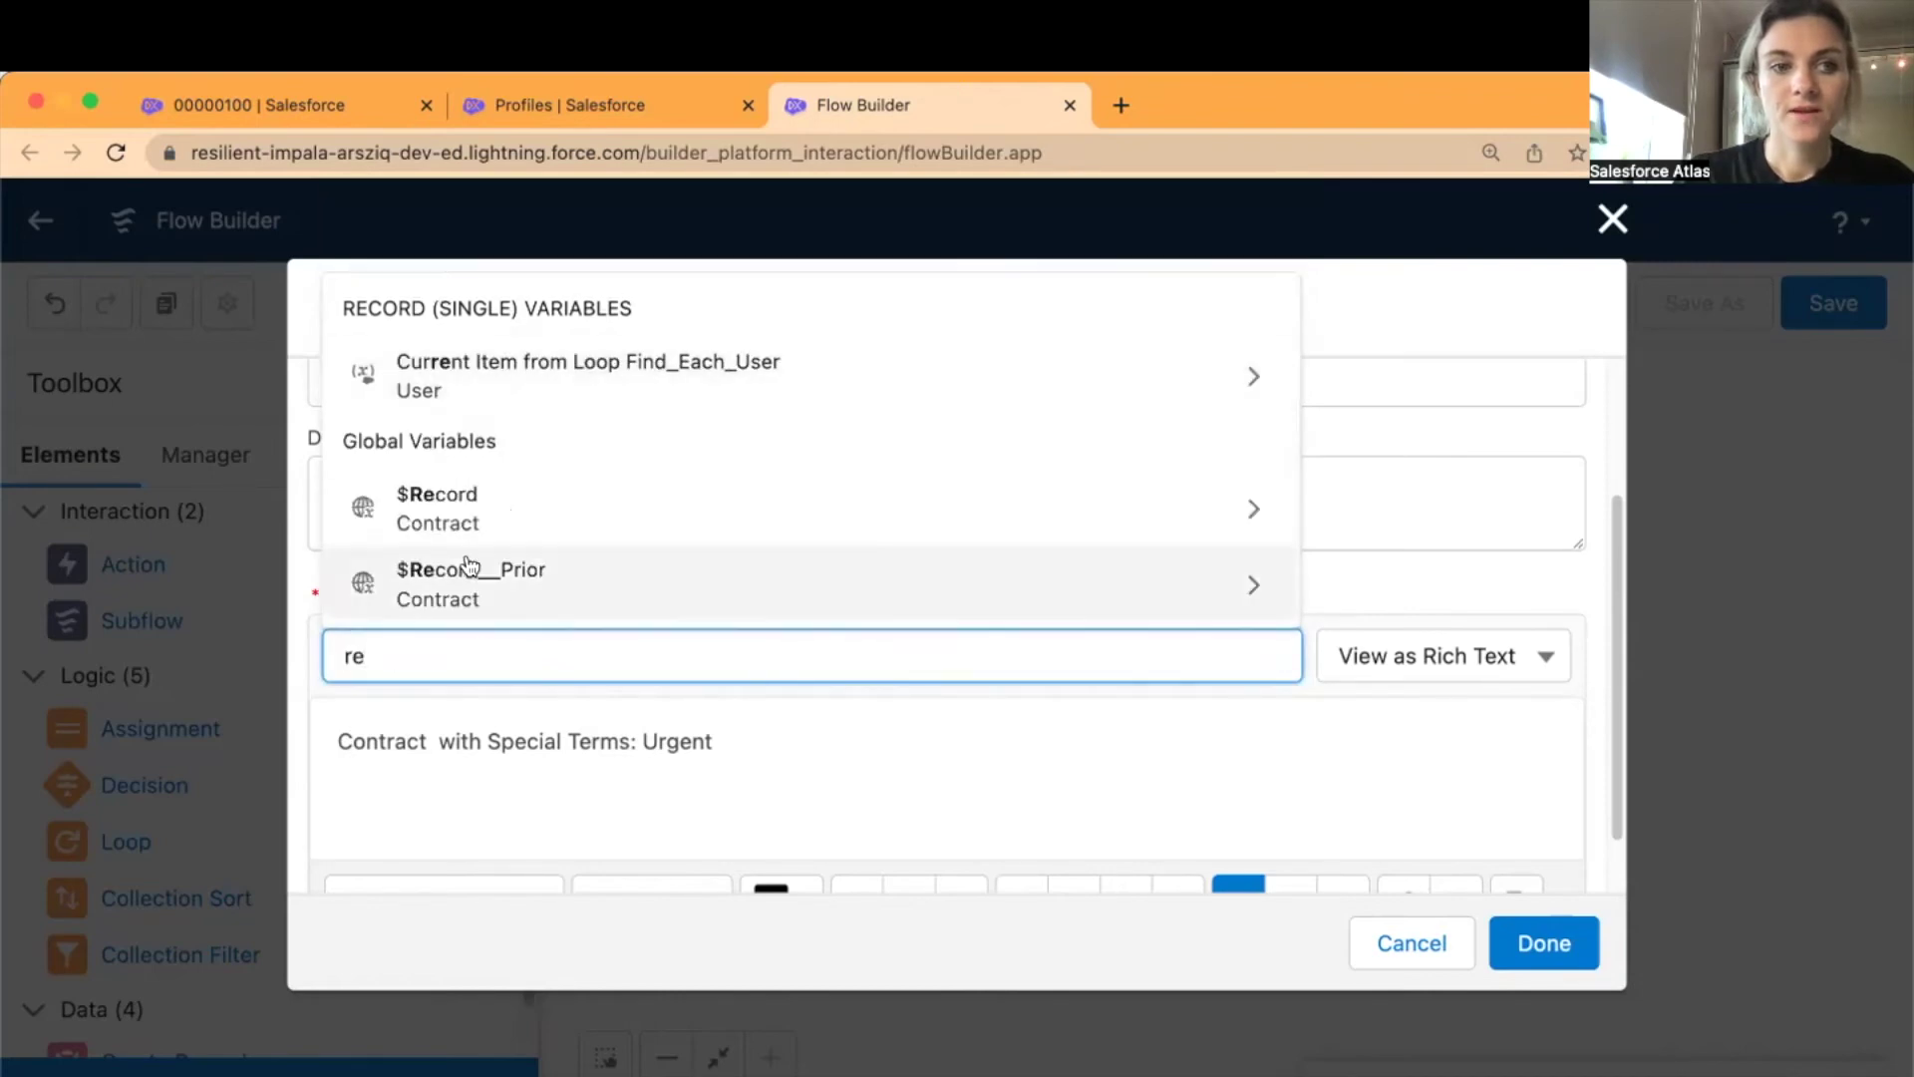
click(492, 504)
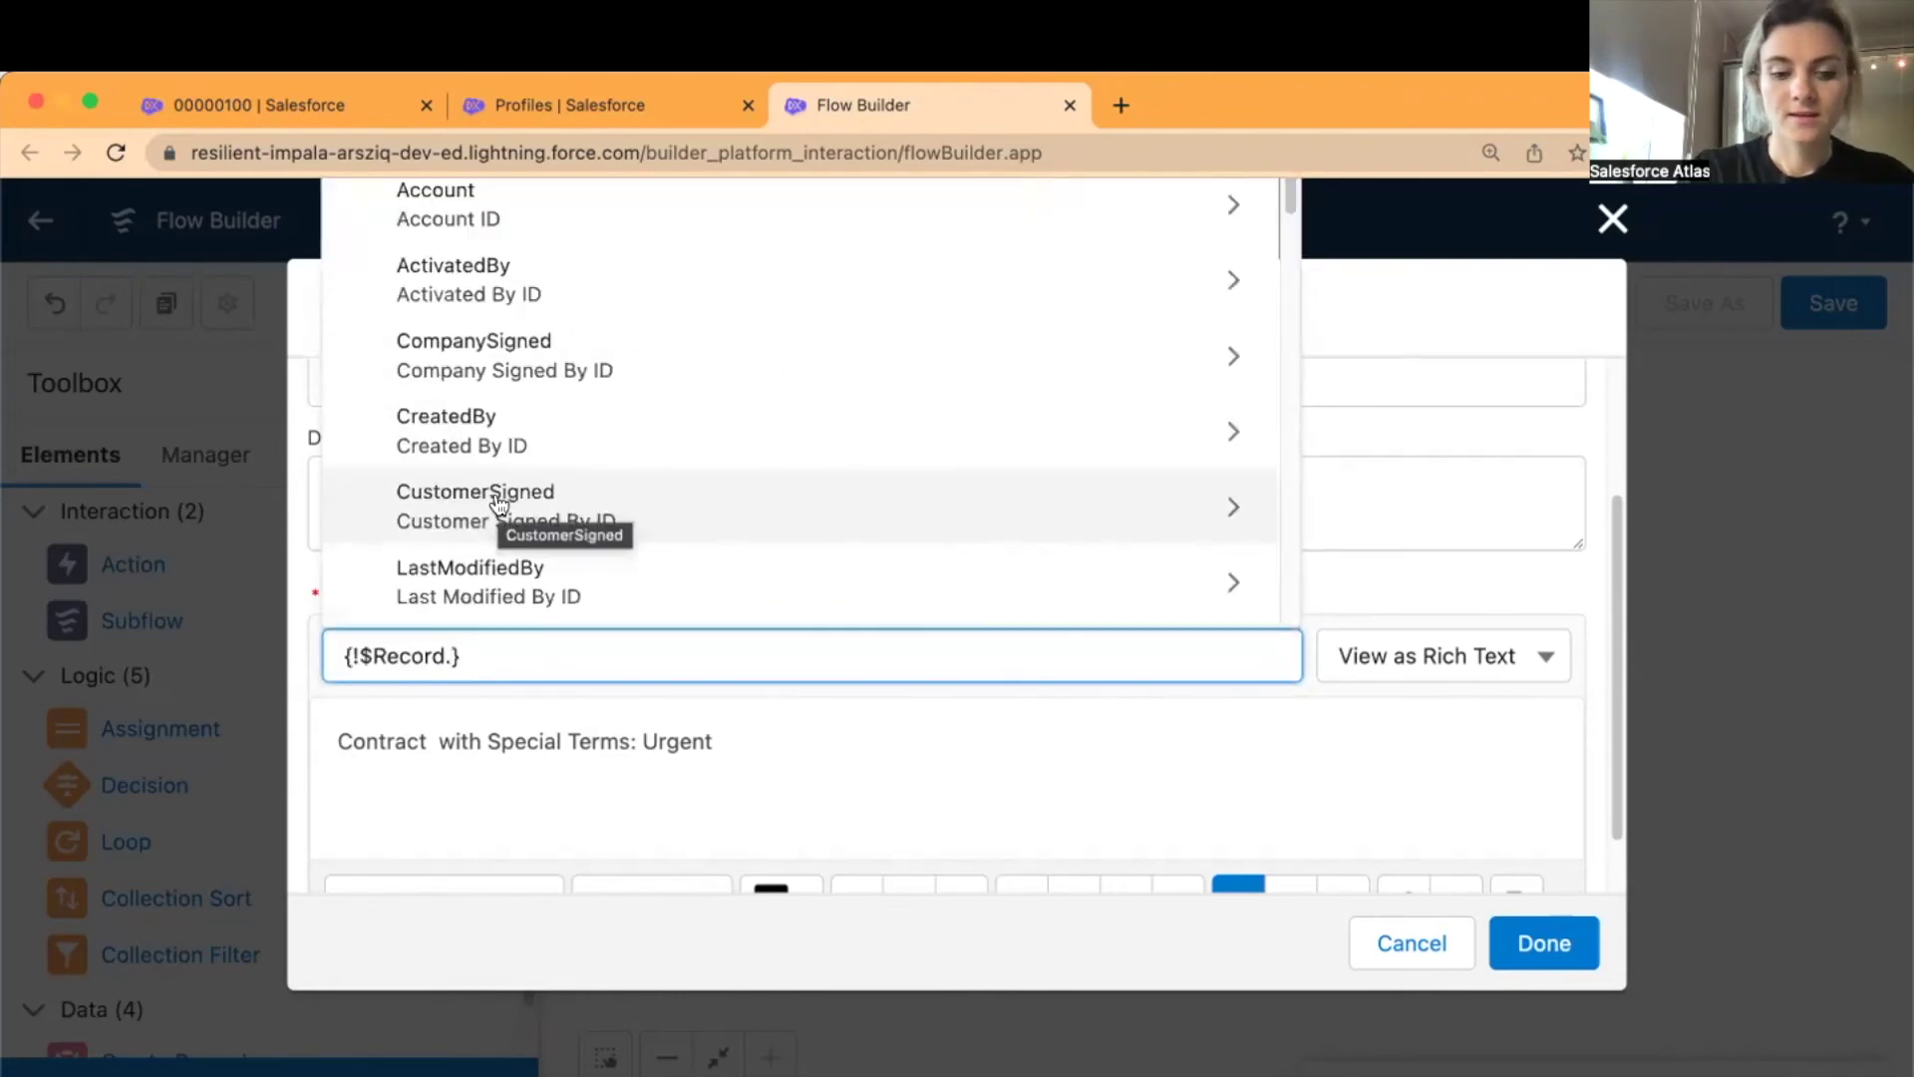
text(number)
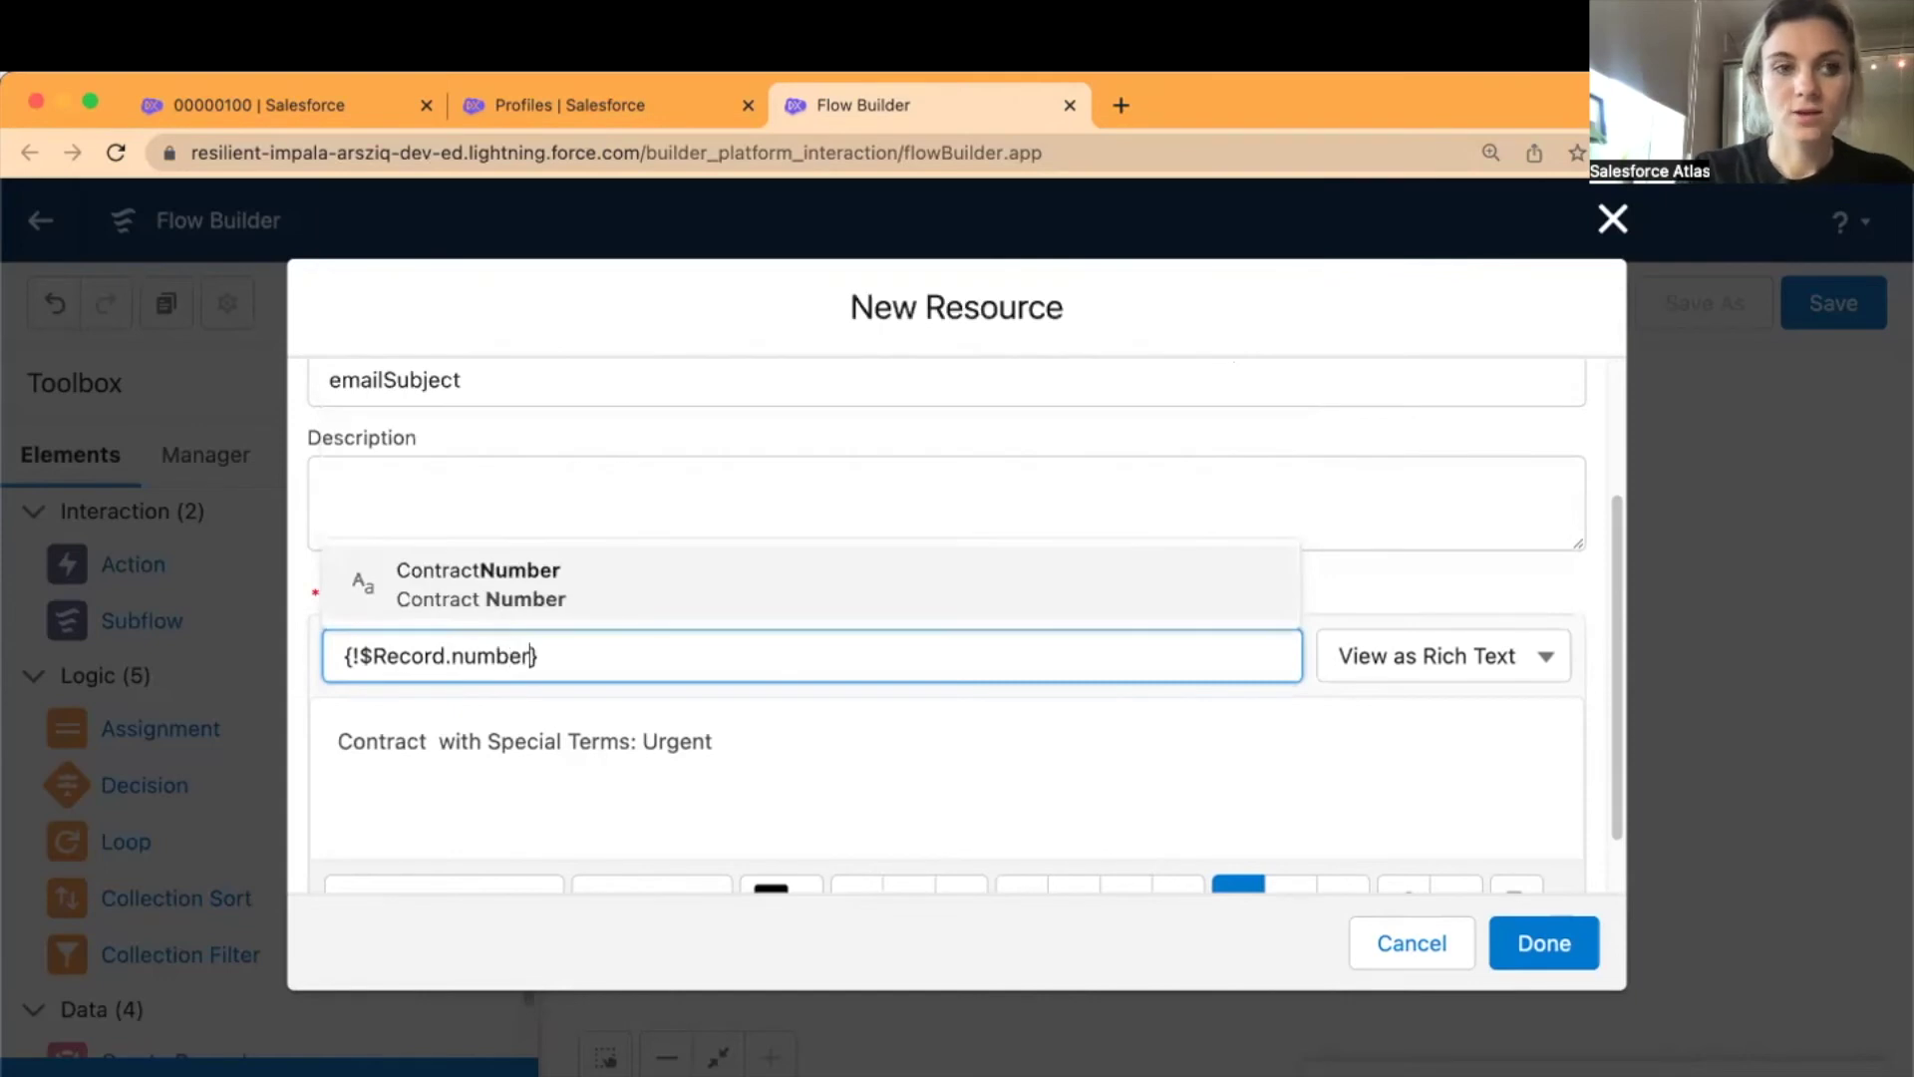
click(514, 578)
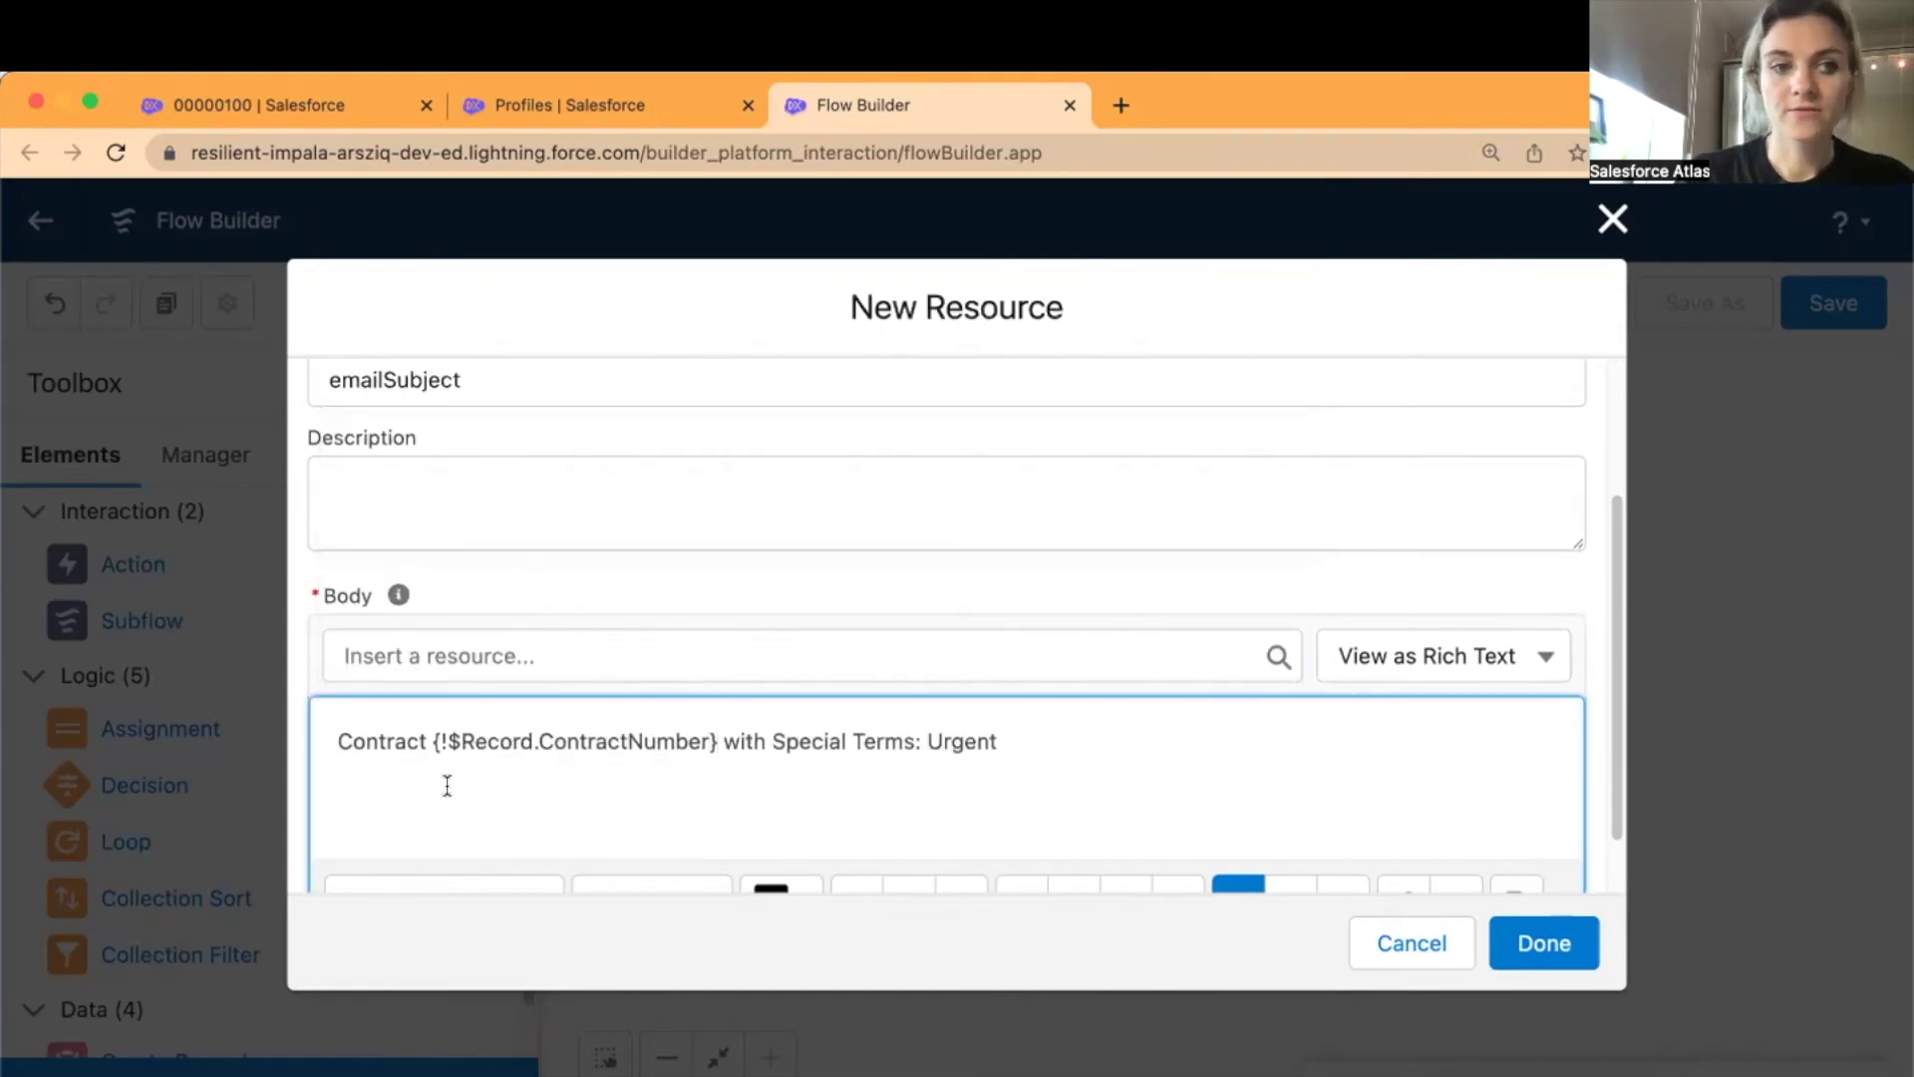
click(430, 743)
key(BackSpace)
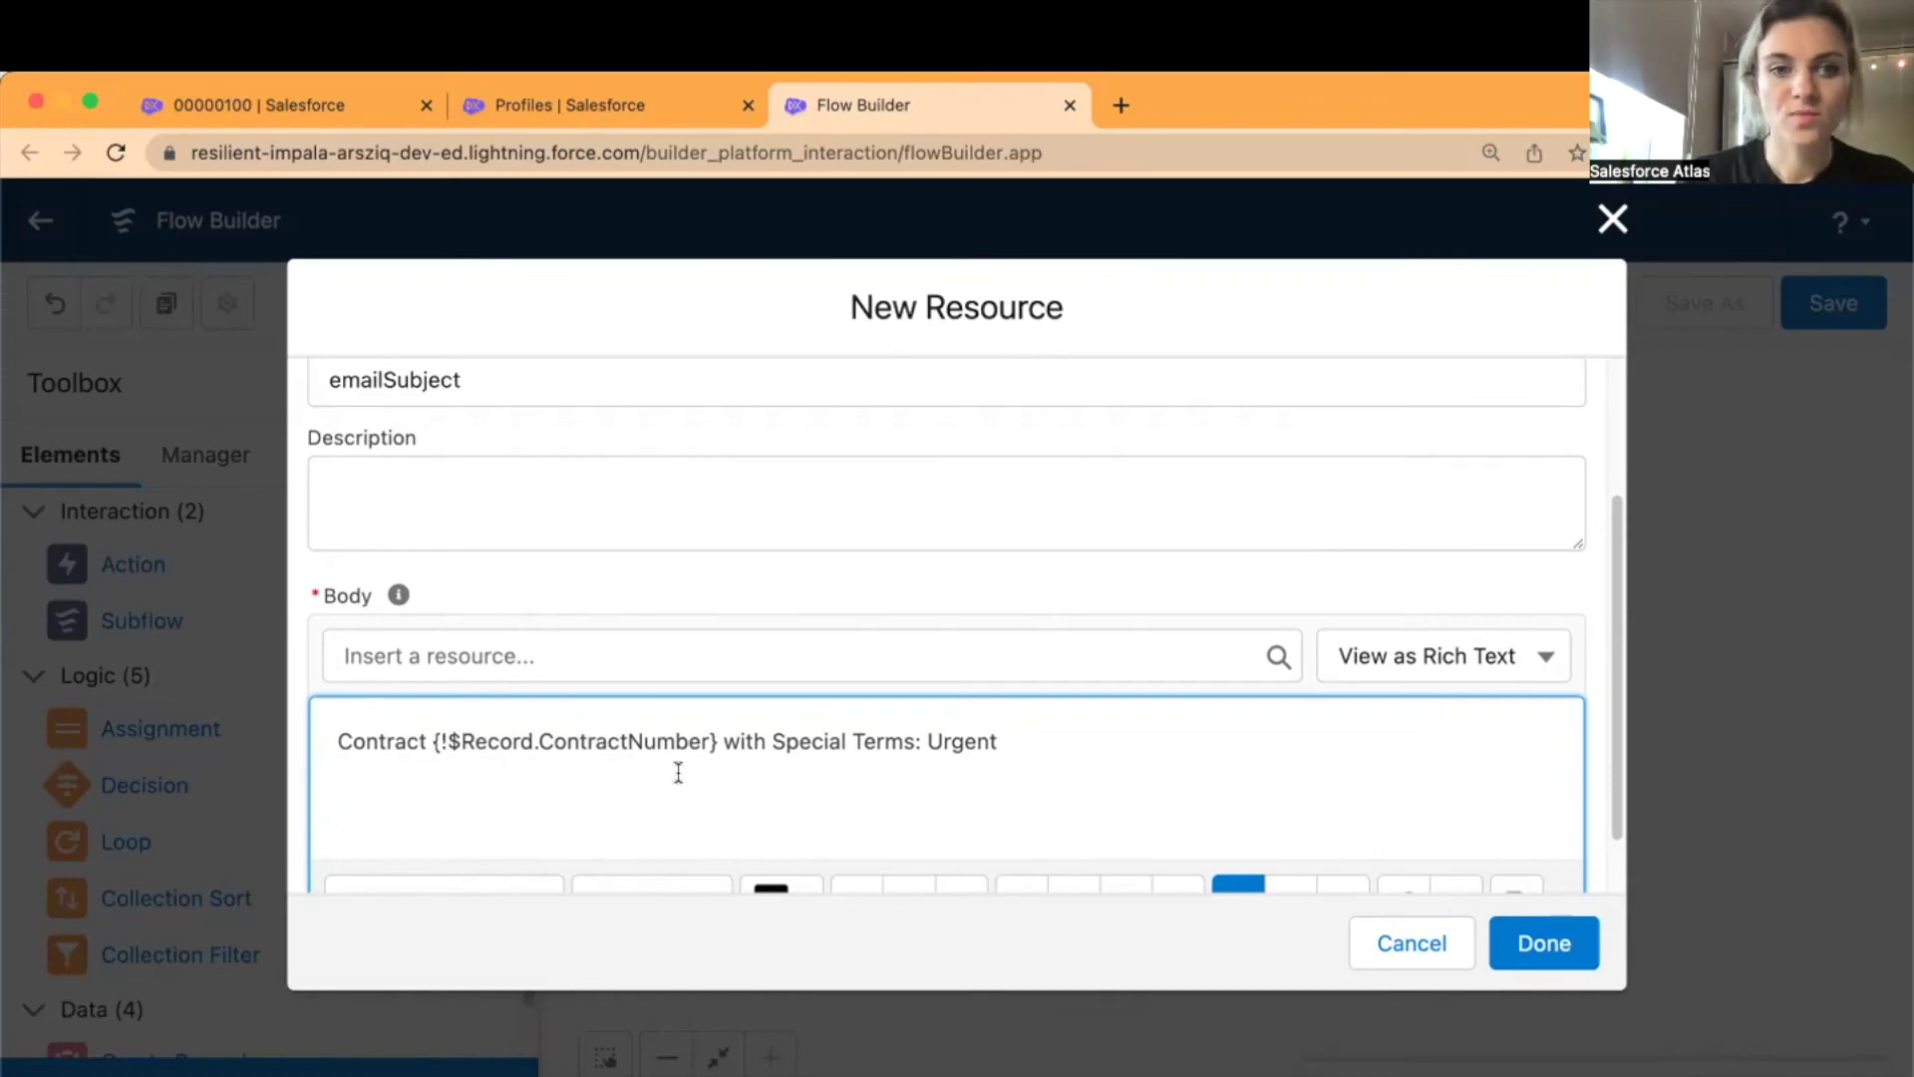
- Save the emailSubject template as the email action's Subject and finish creating the Send Email action
scroll(1016, 762, down, 2)
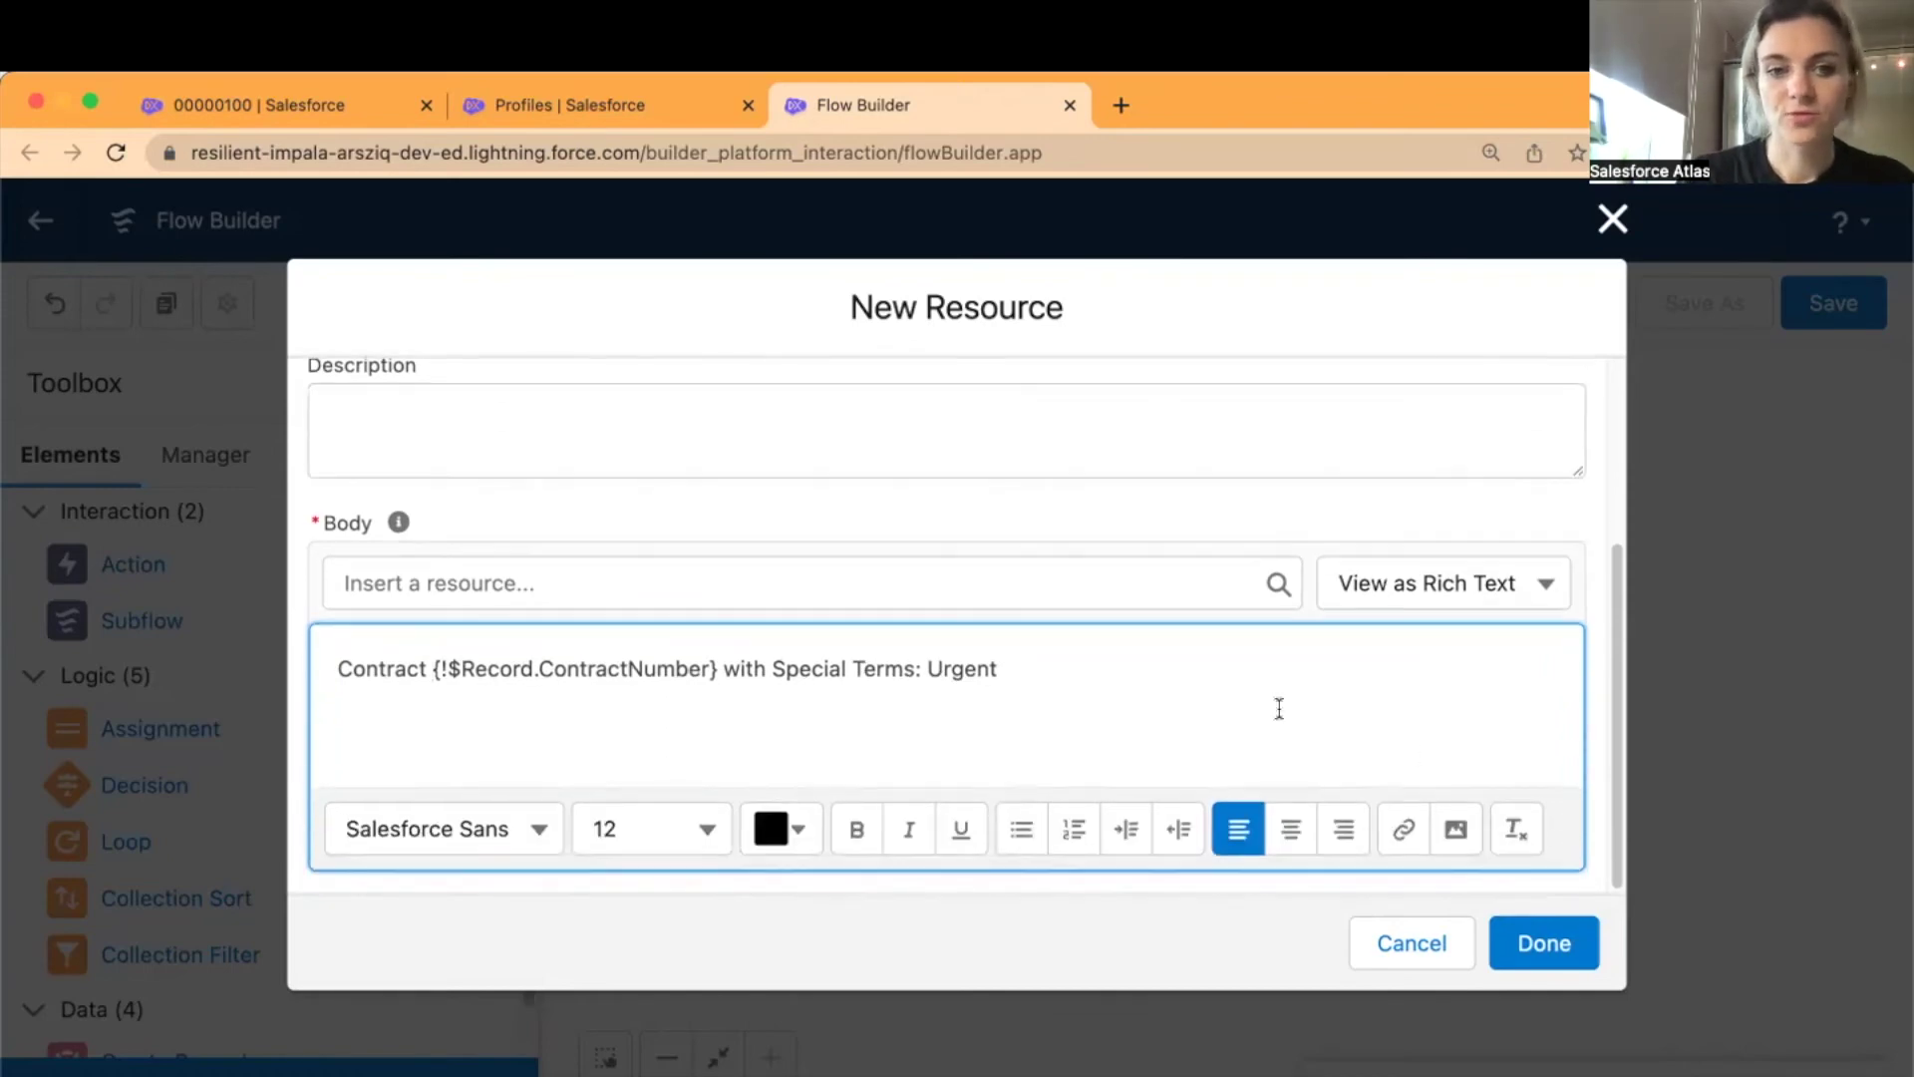
click(1528, 937)
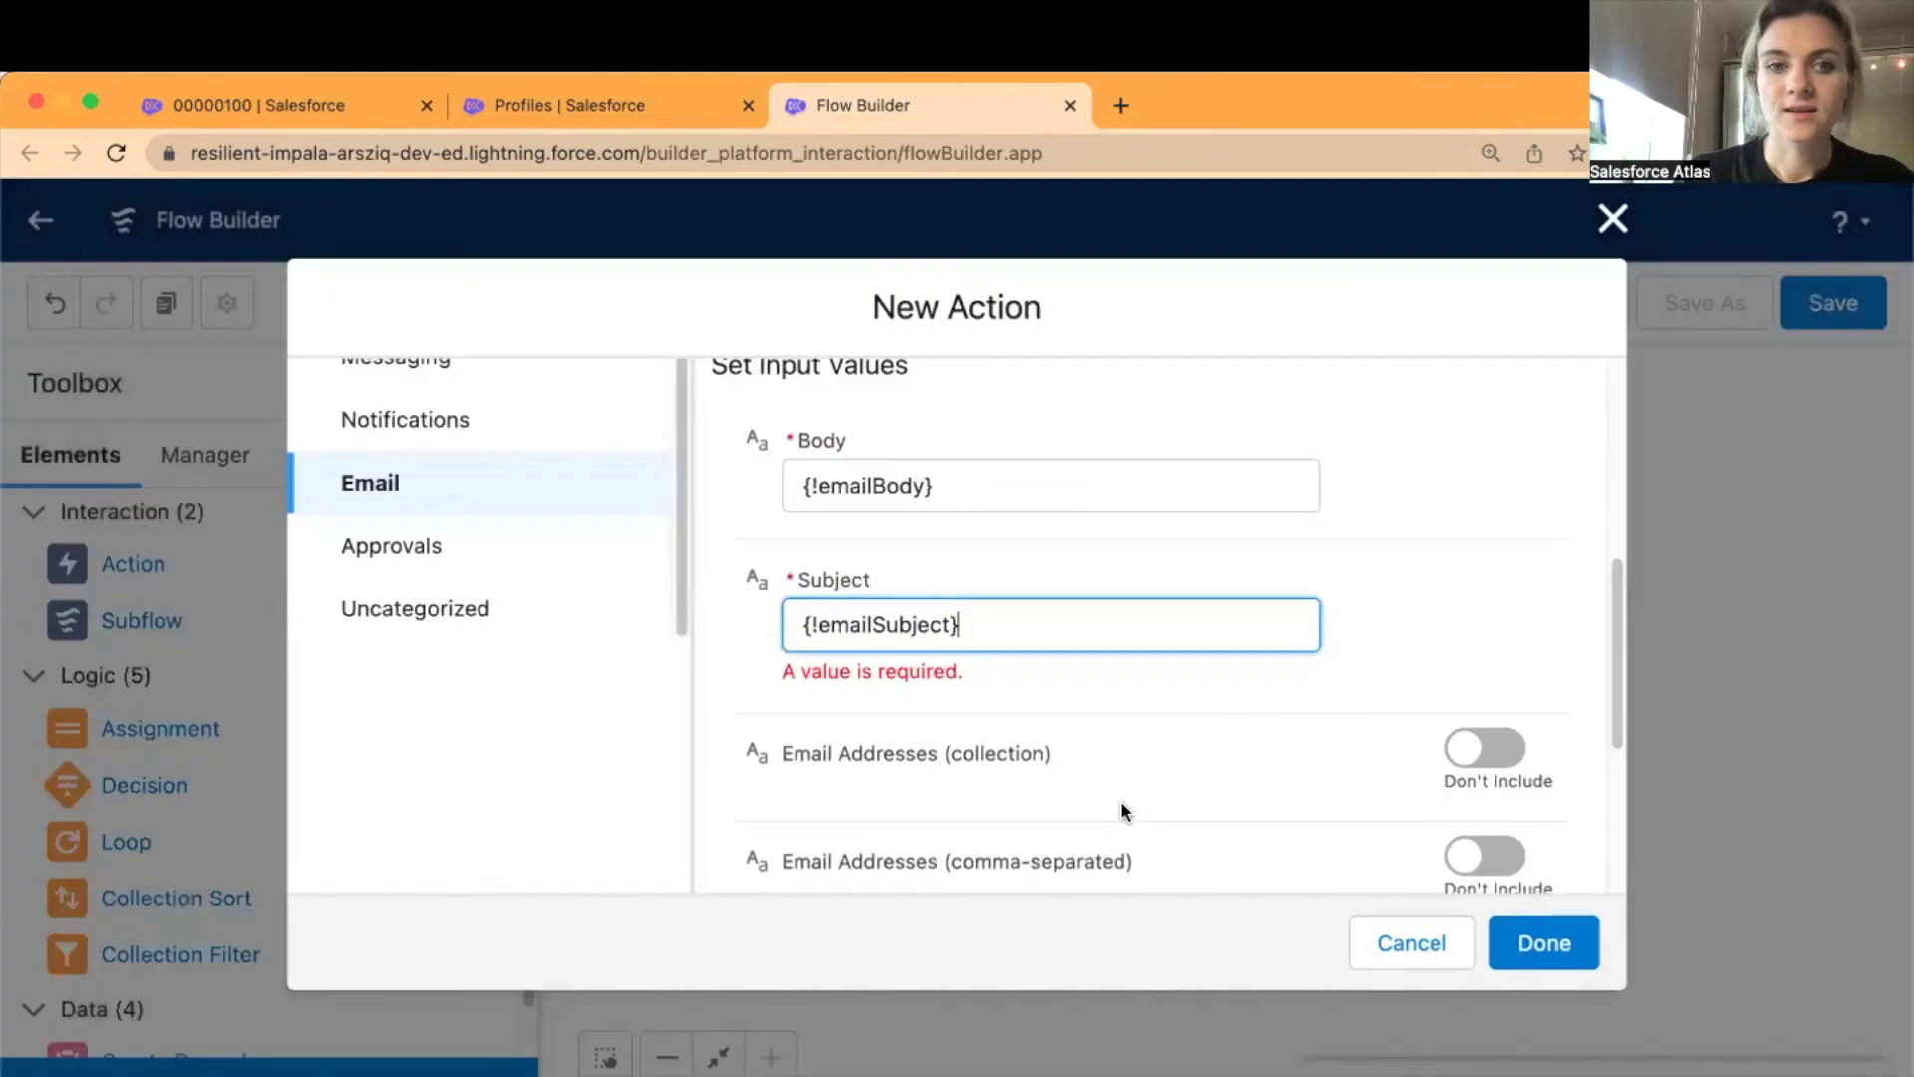
click(1437, 608)
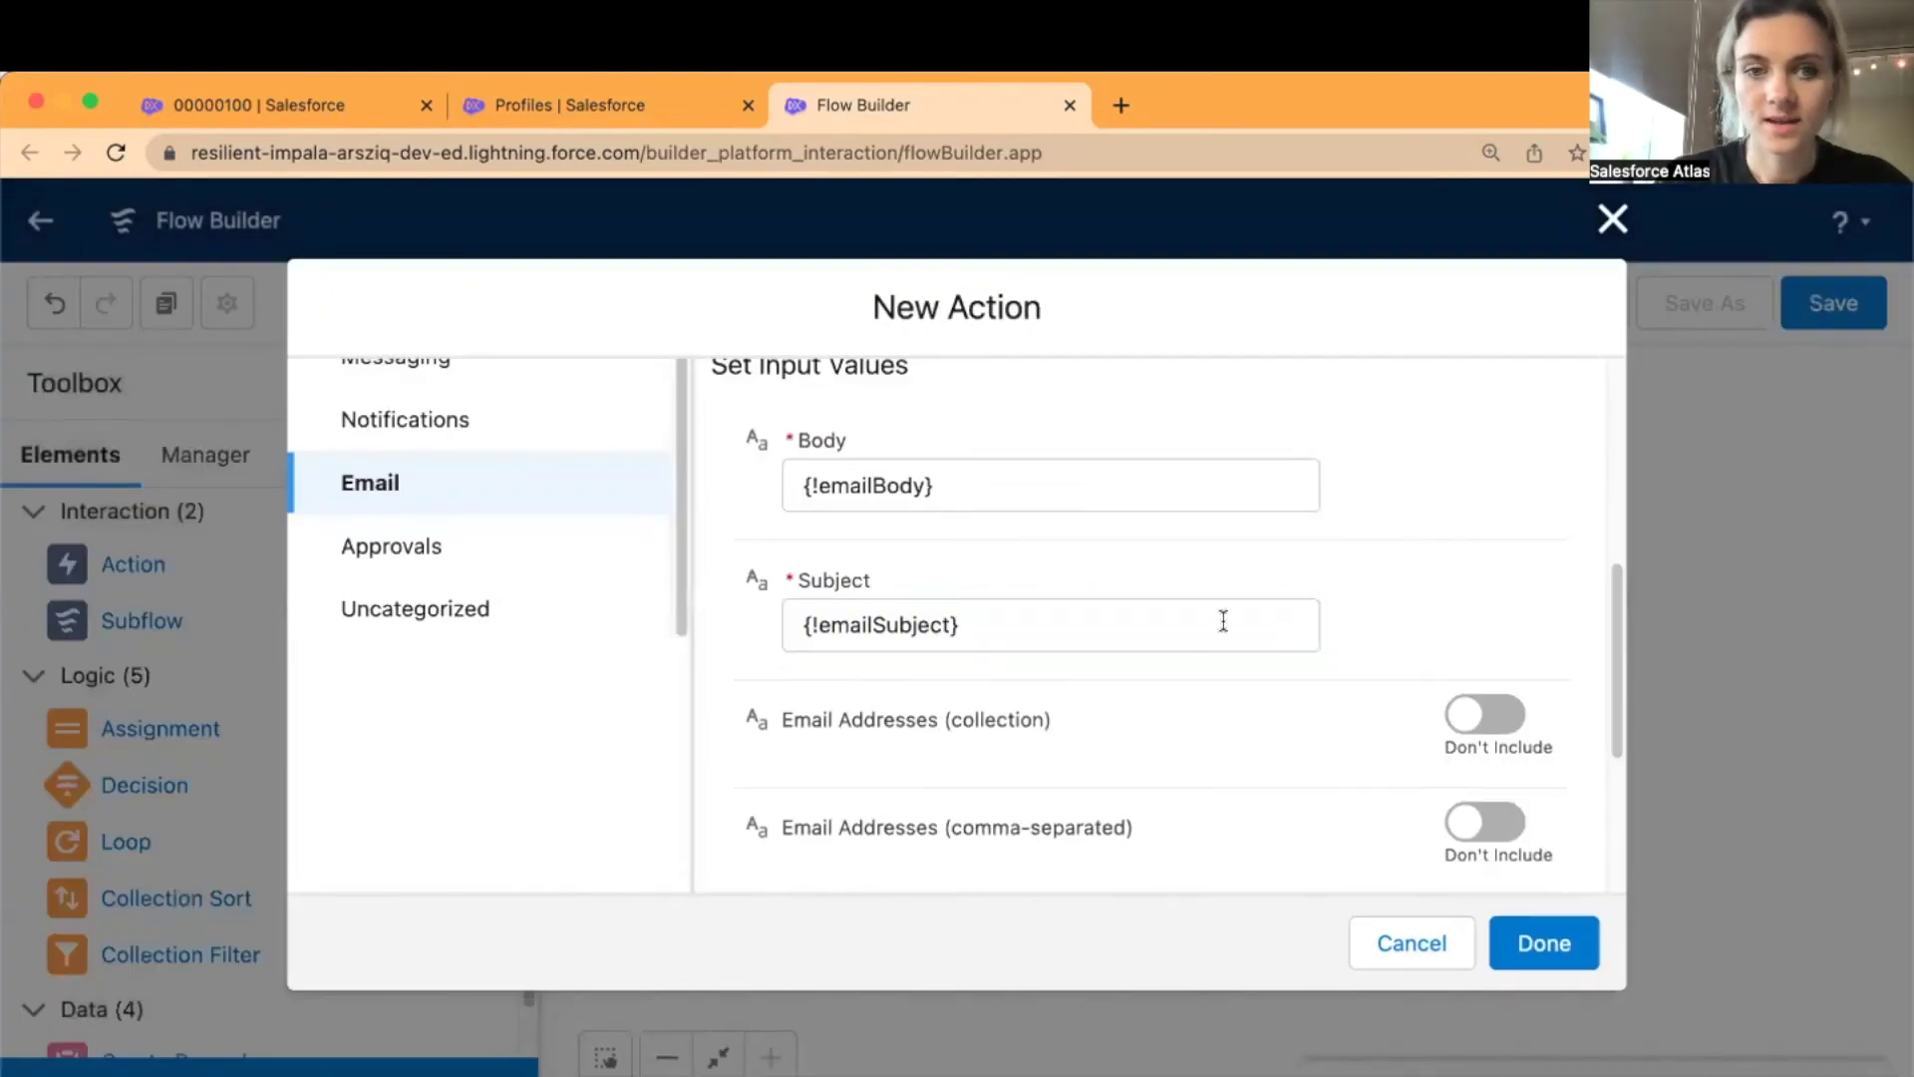
click(1040, 624)
click(1388, 592)
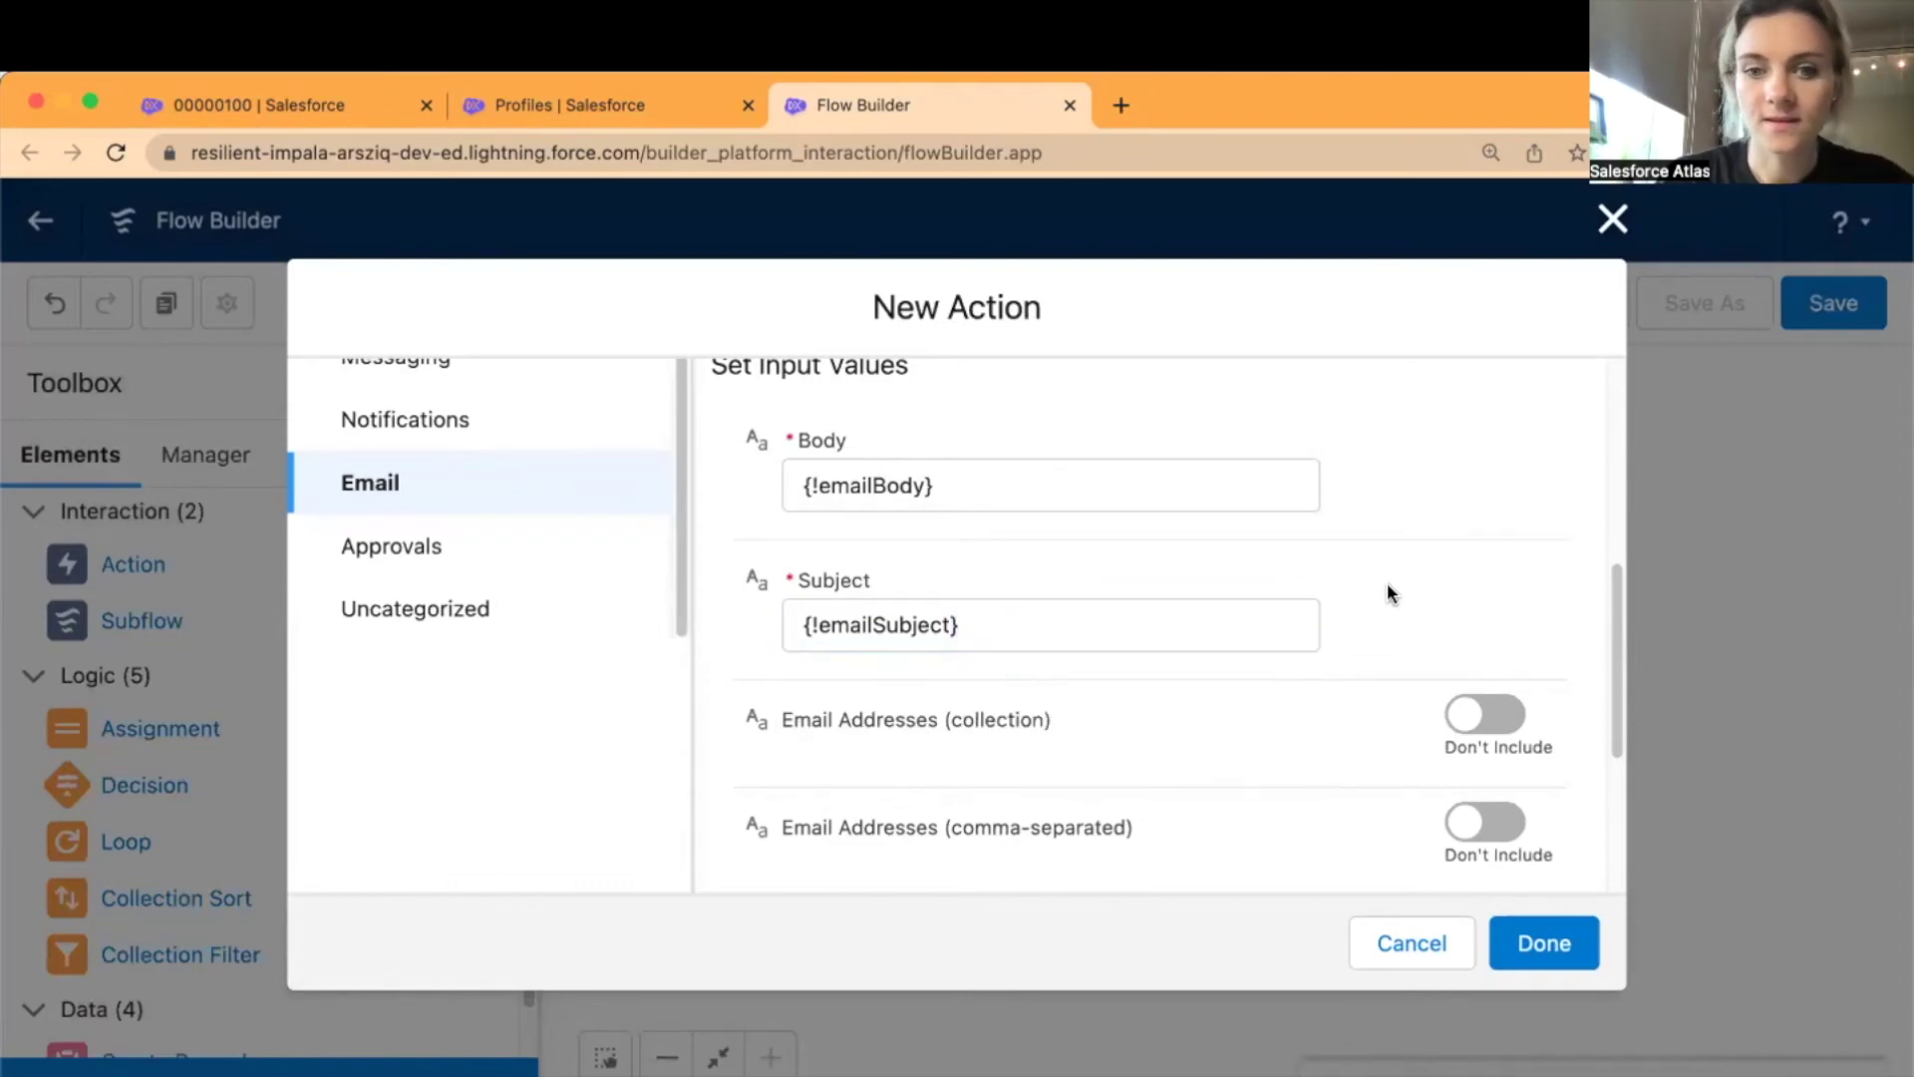
click(1539, 940)
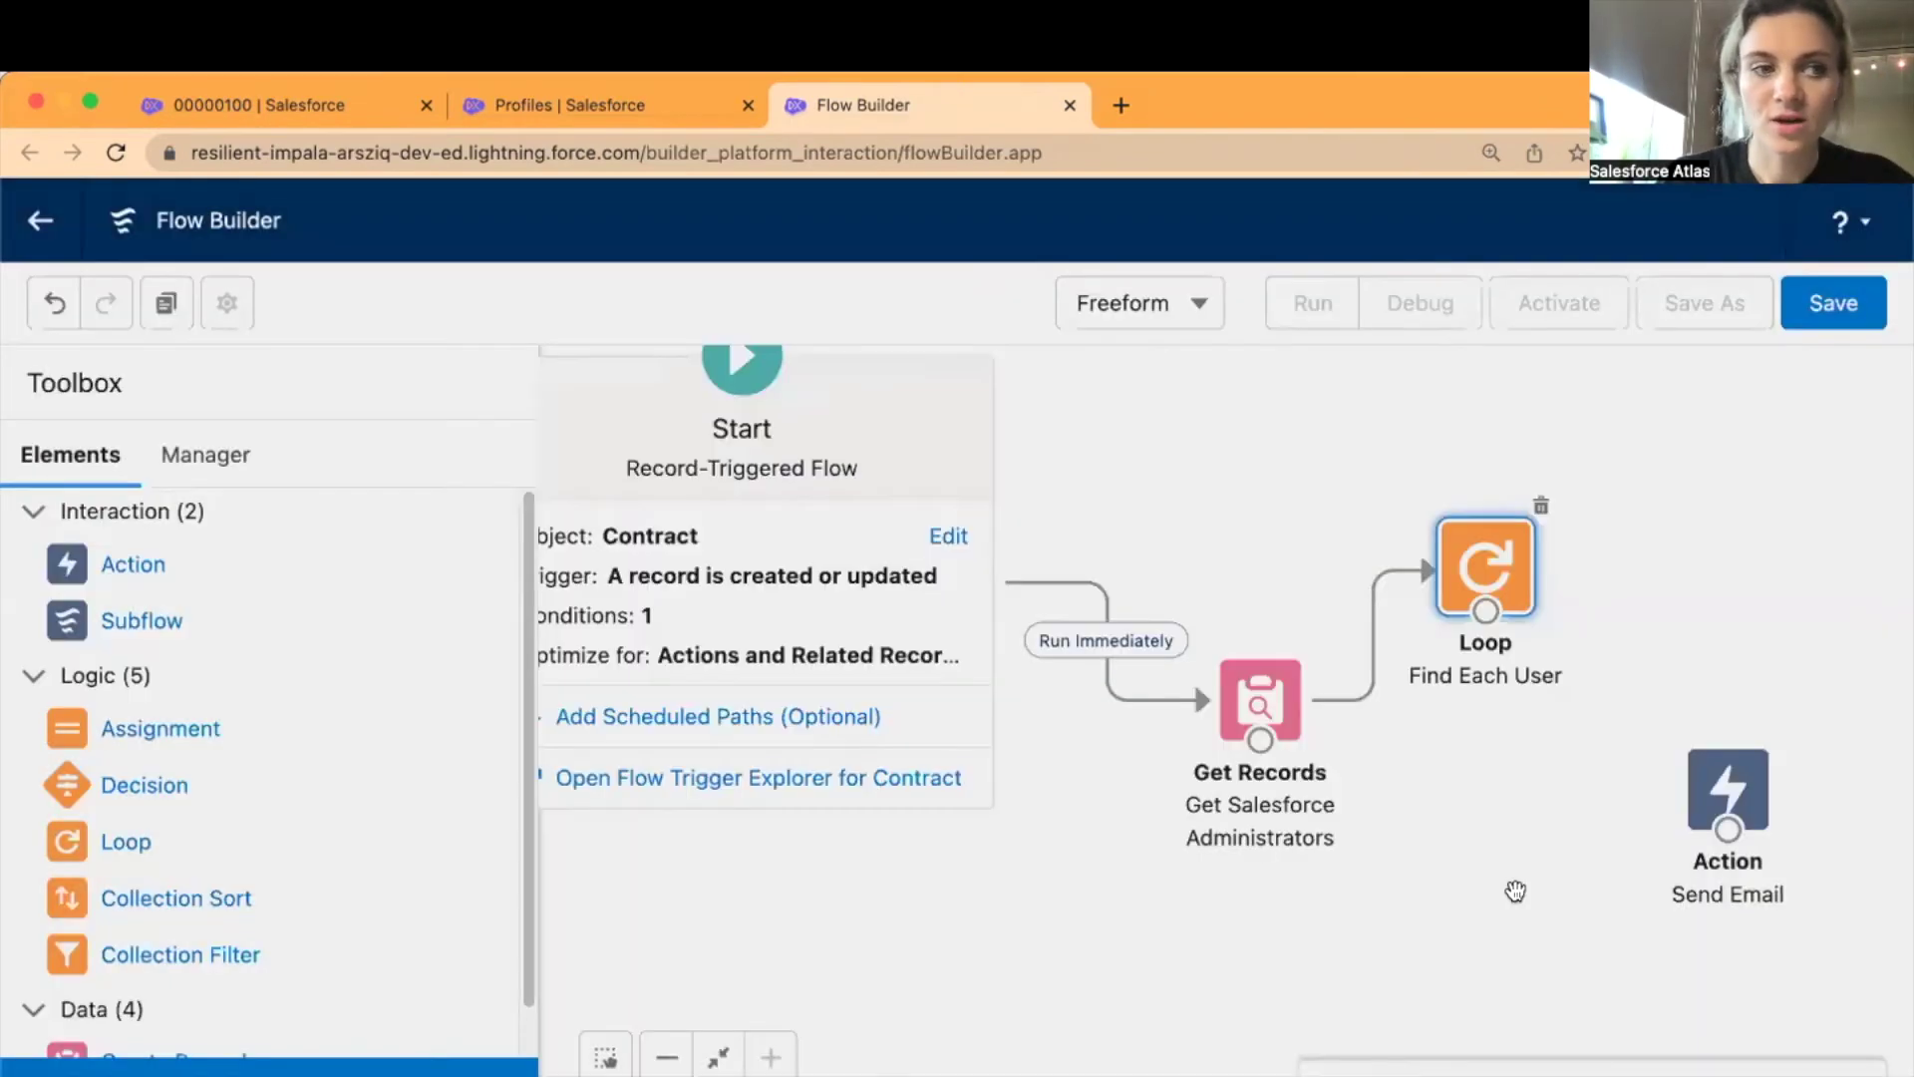
- Reopen the emailSubject text template from the flow's resources and switch its body to View as Plain Text
click(184, 453)
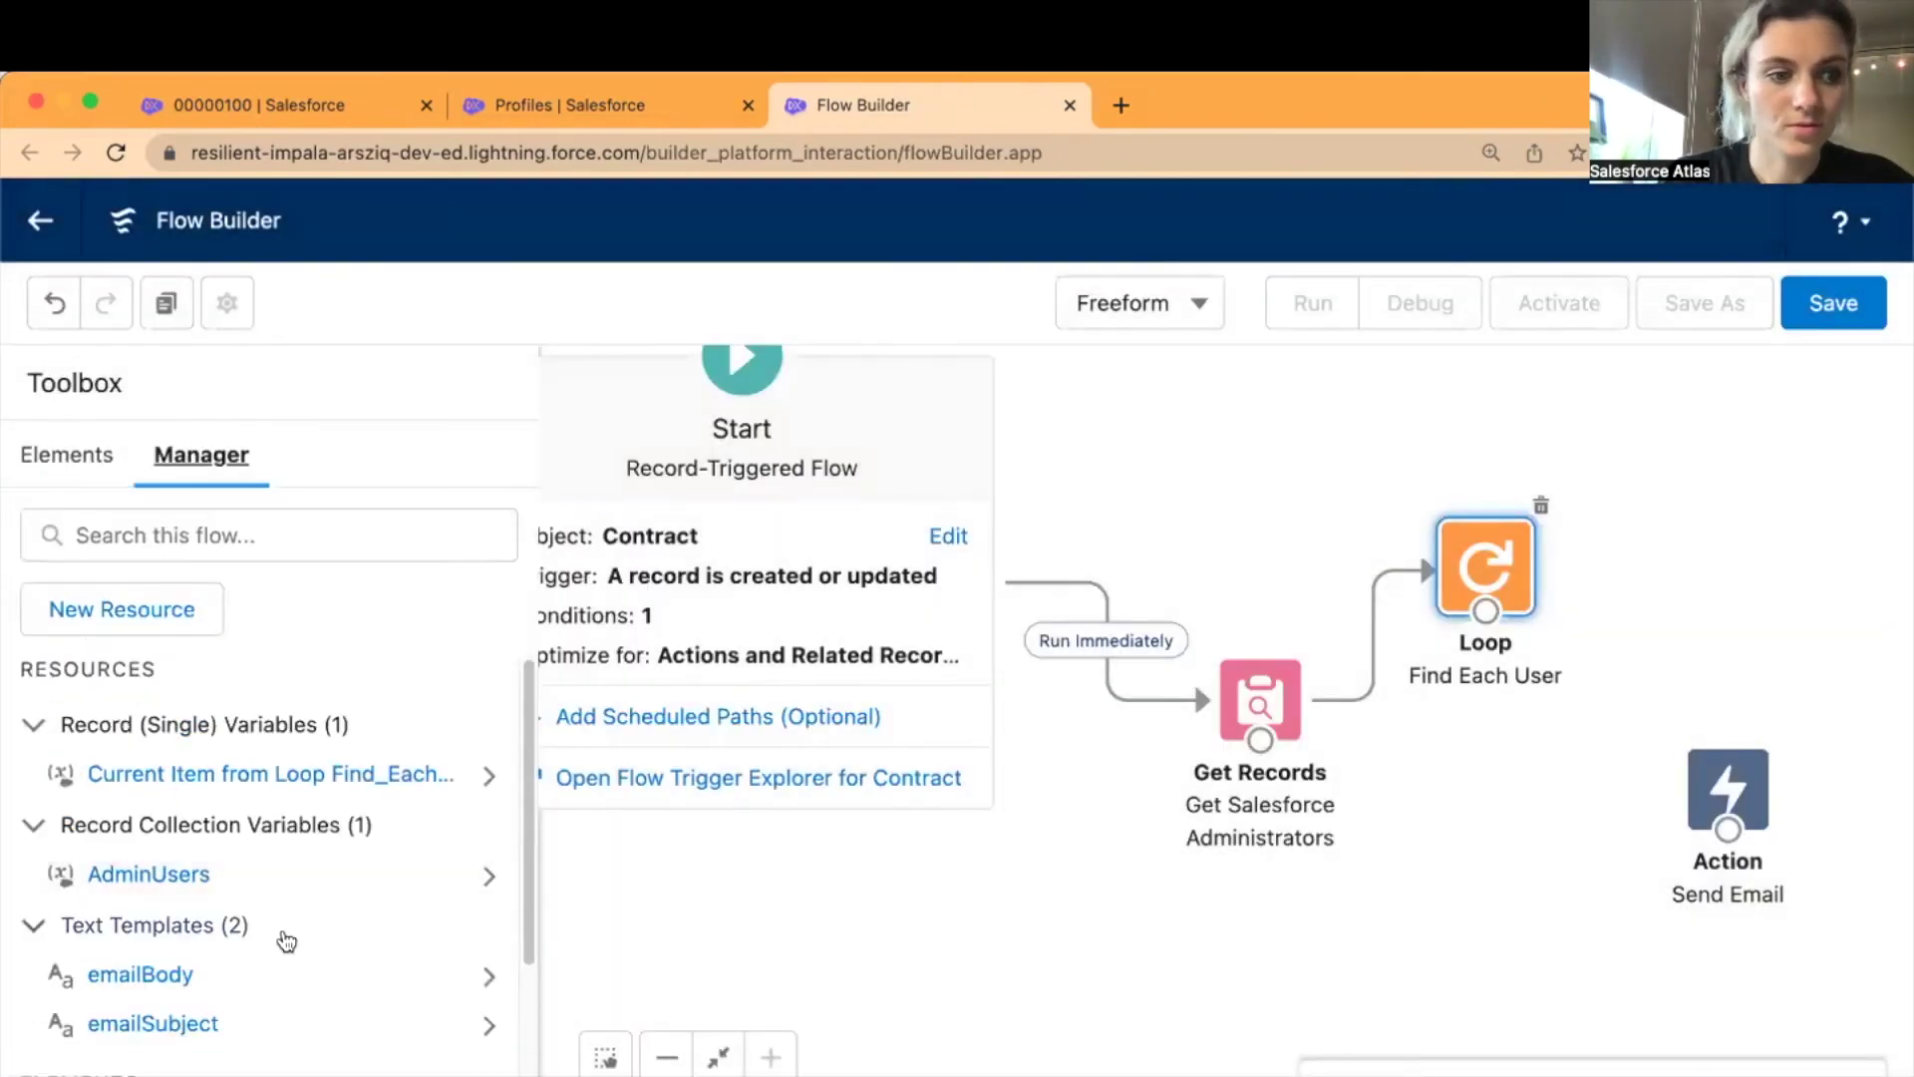
double_click(150, 1024)
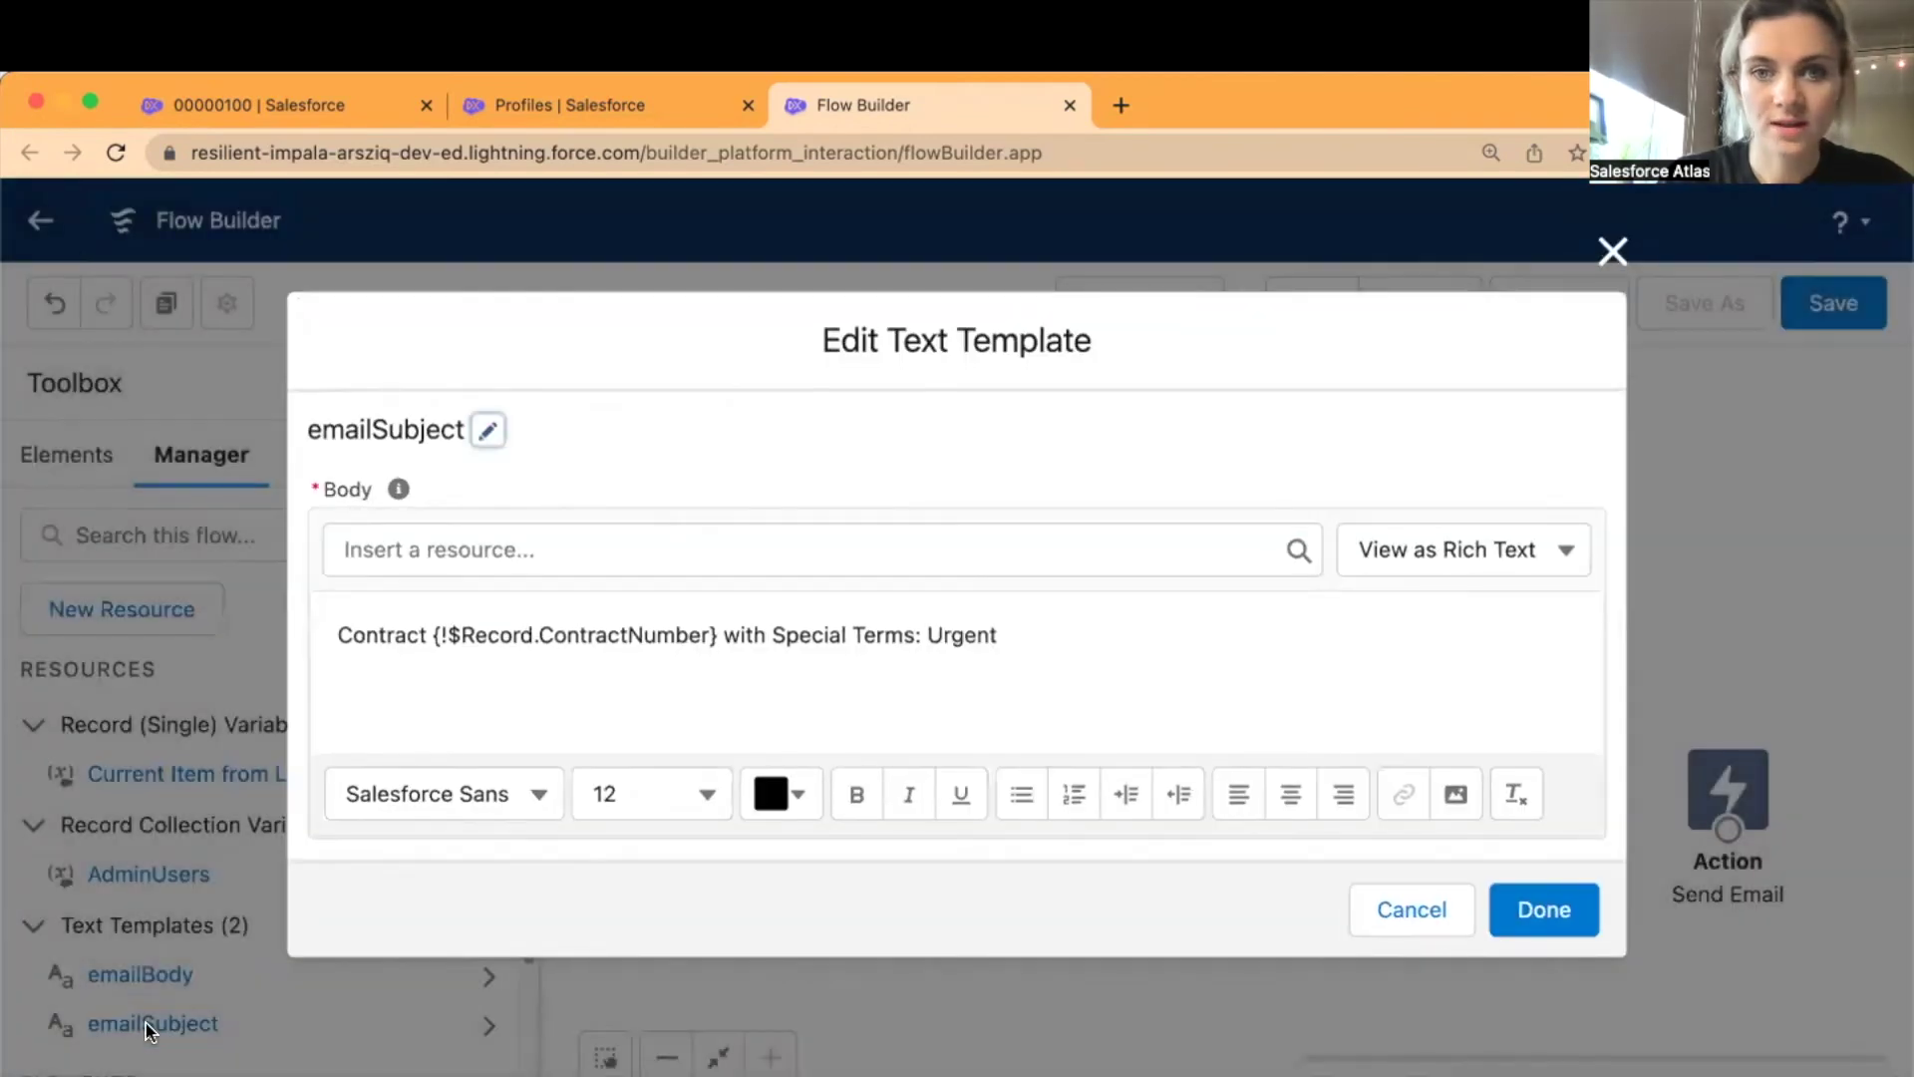
click(1537, 557)
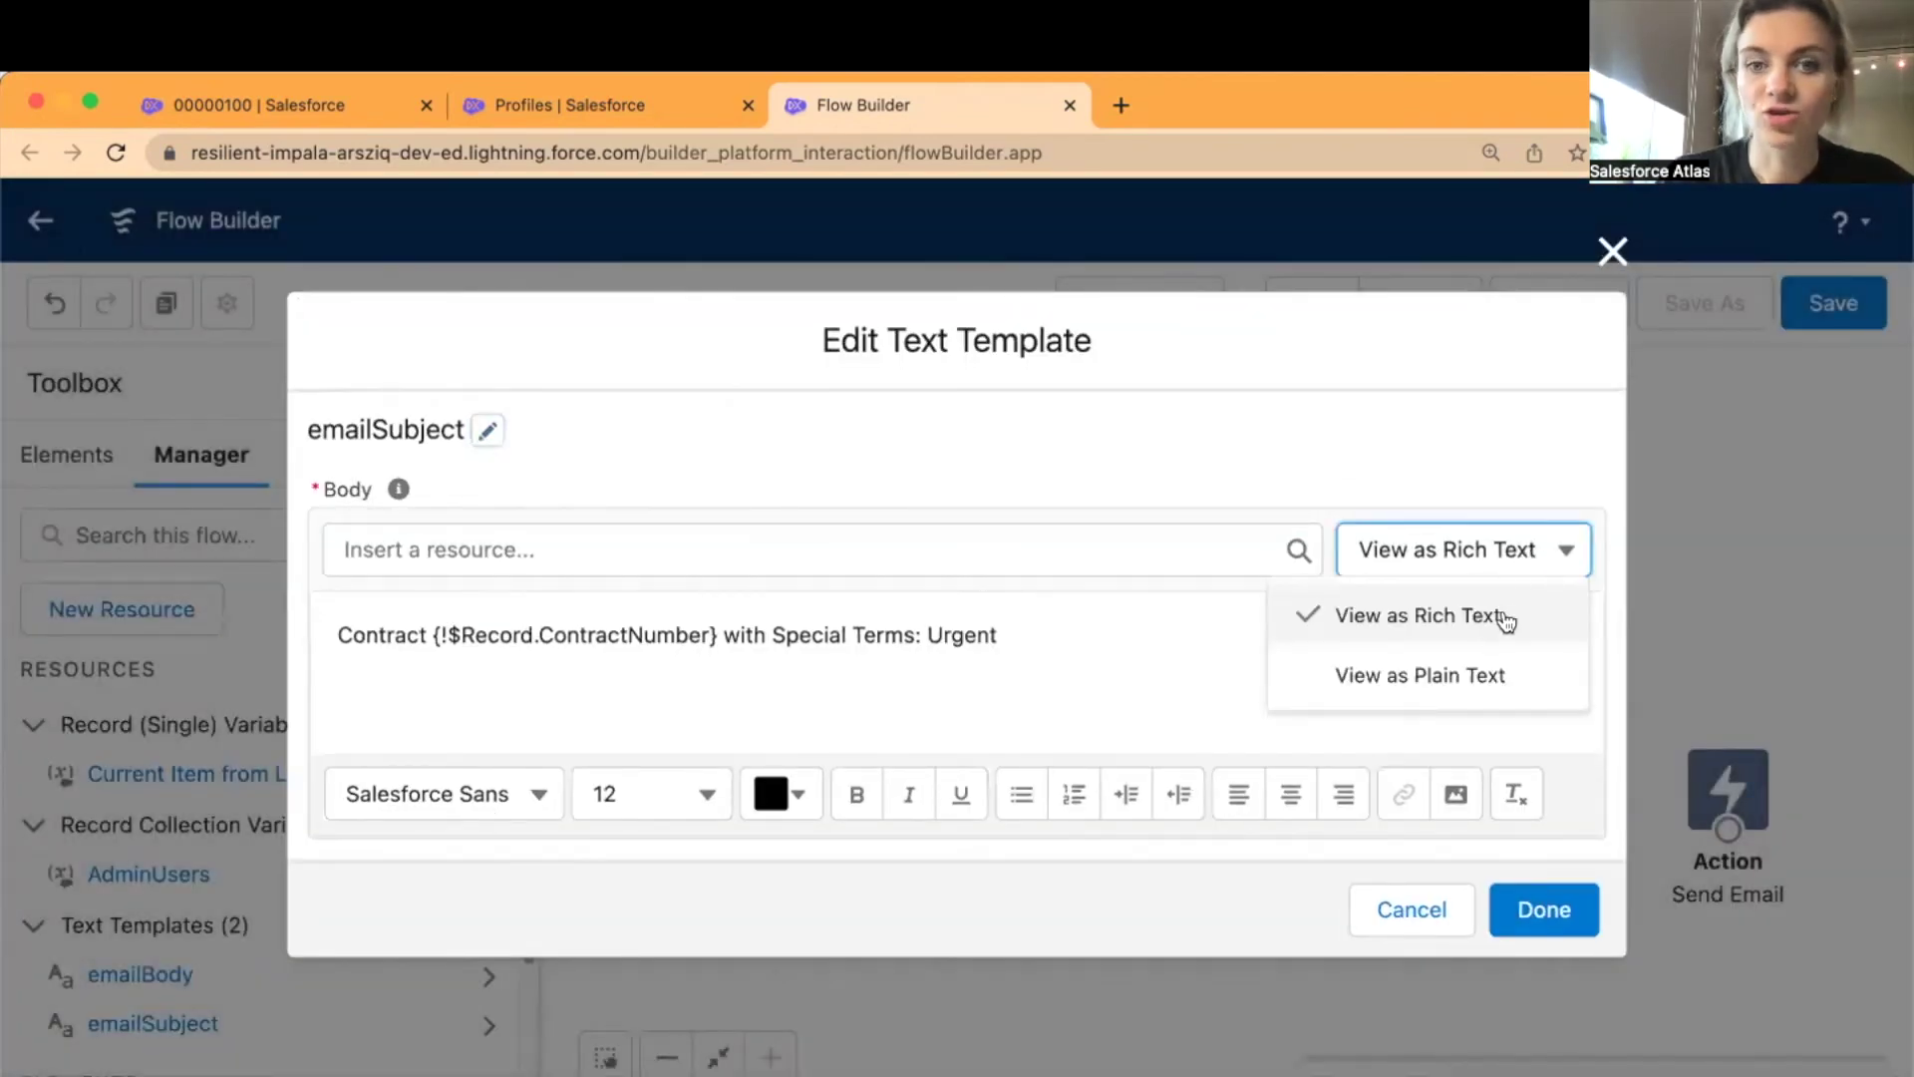
click(1472, 688)
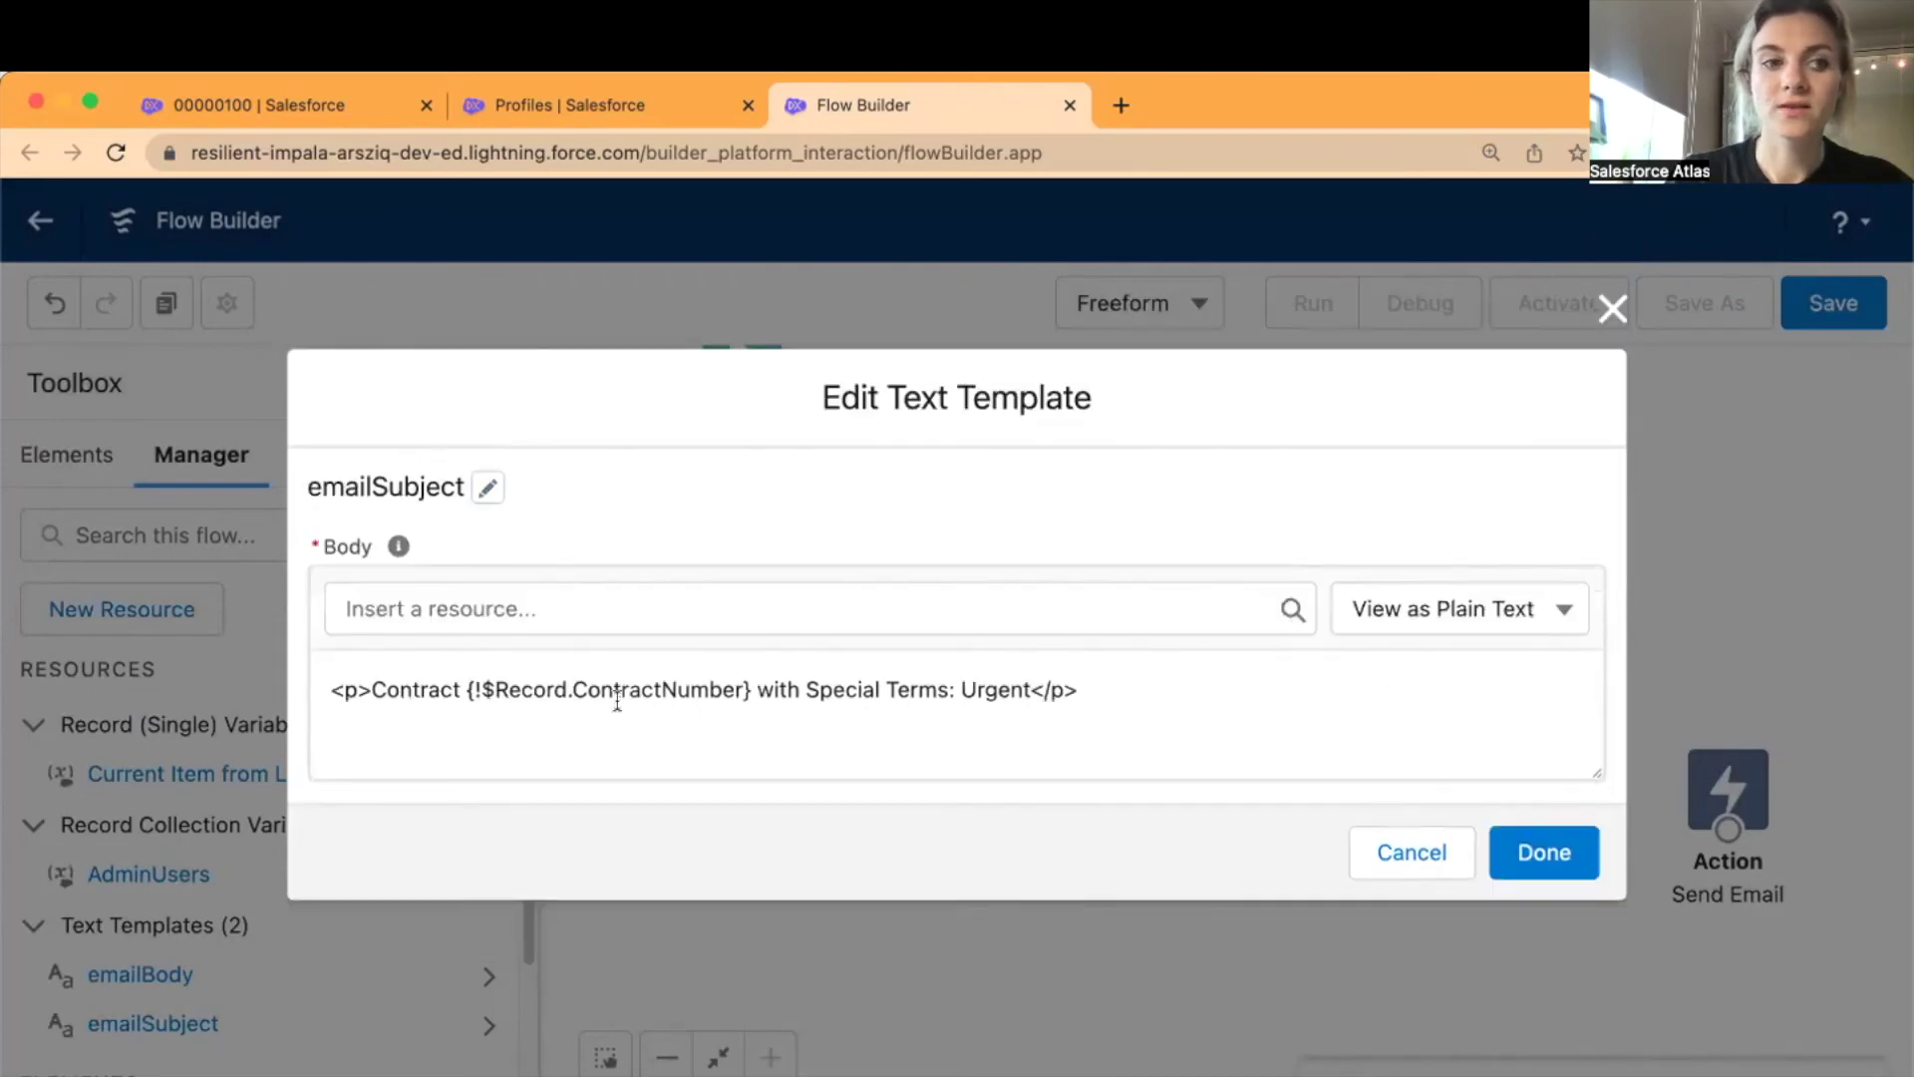
- Remove the opening and closing <p> tags from the emailSubject body and save the template
drag(369, 688, 332, 689)
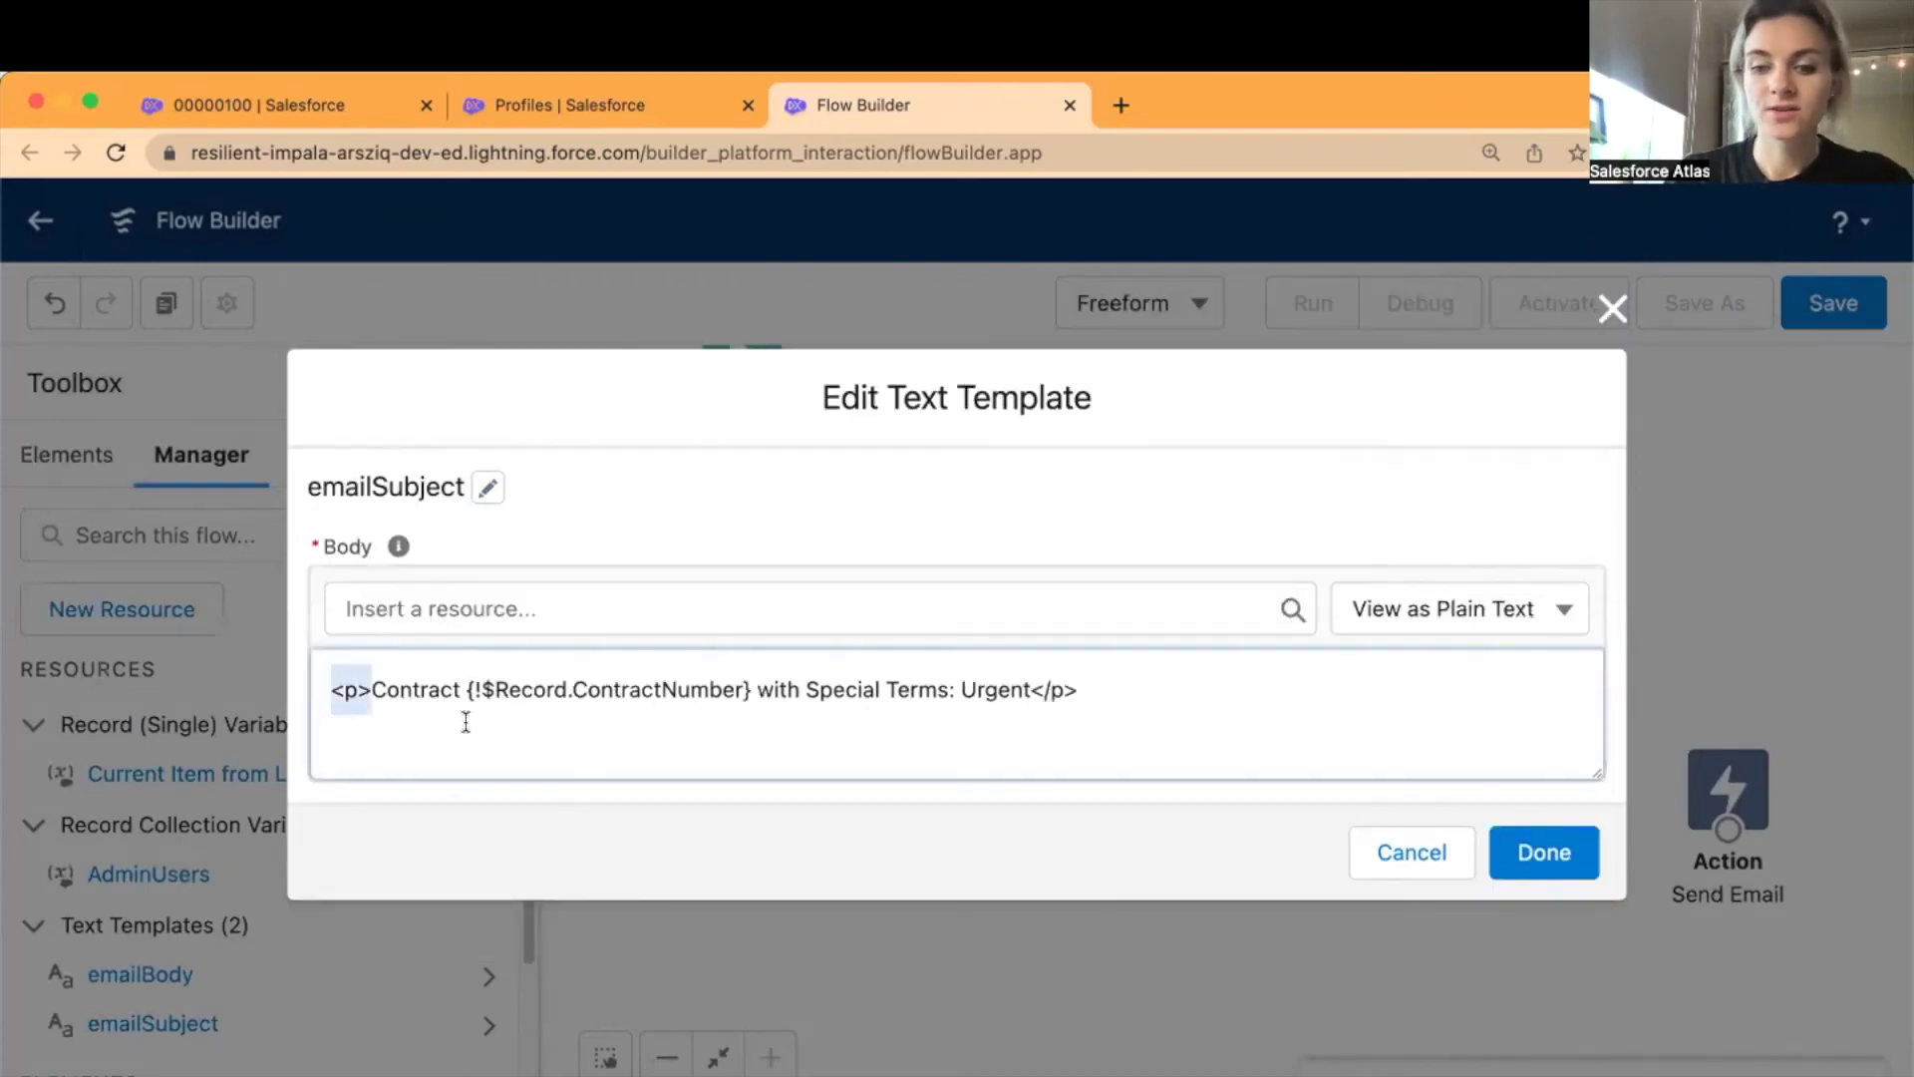
key(BackSpace)
click(1055, 685)
key(BackSpace)
key(BackSpace)
key(BackSpace)
key(BackSpace)
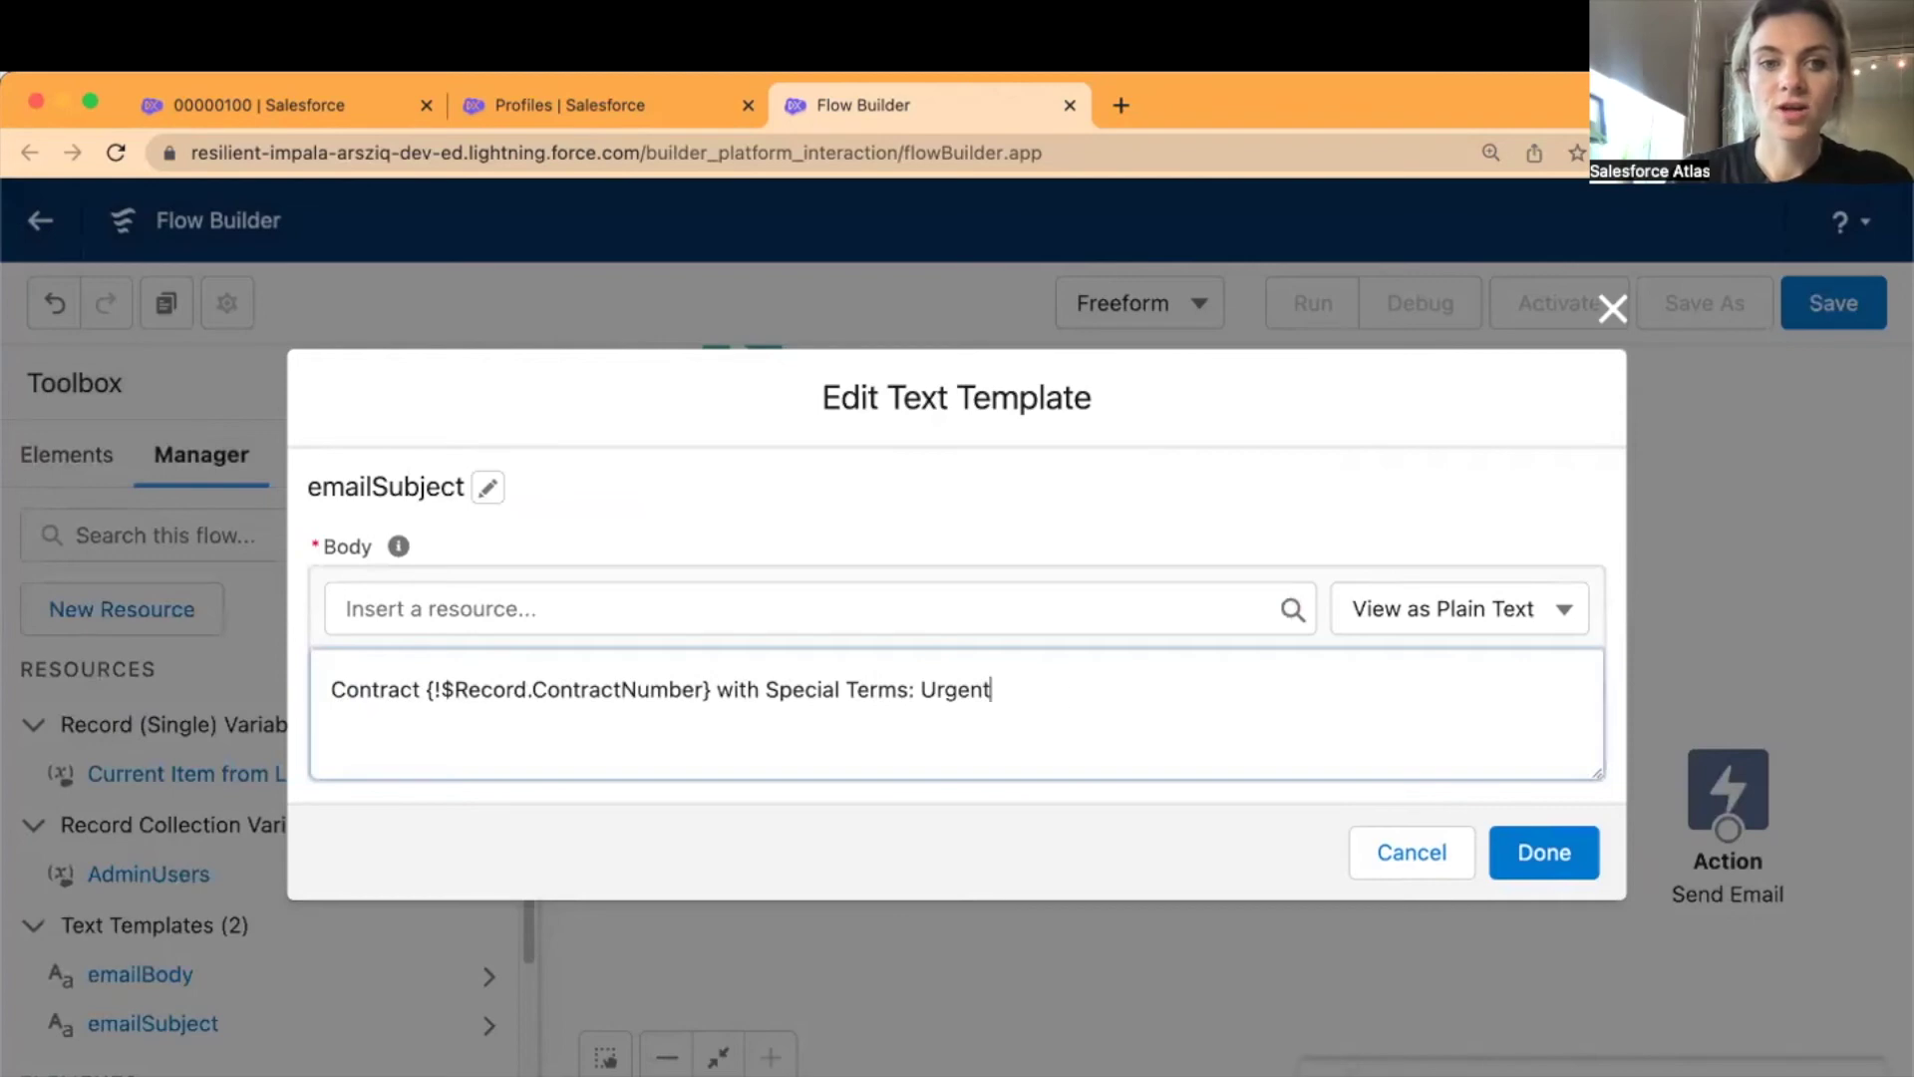
click(1553, 868)
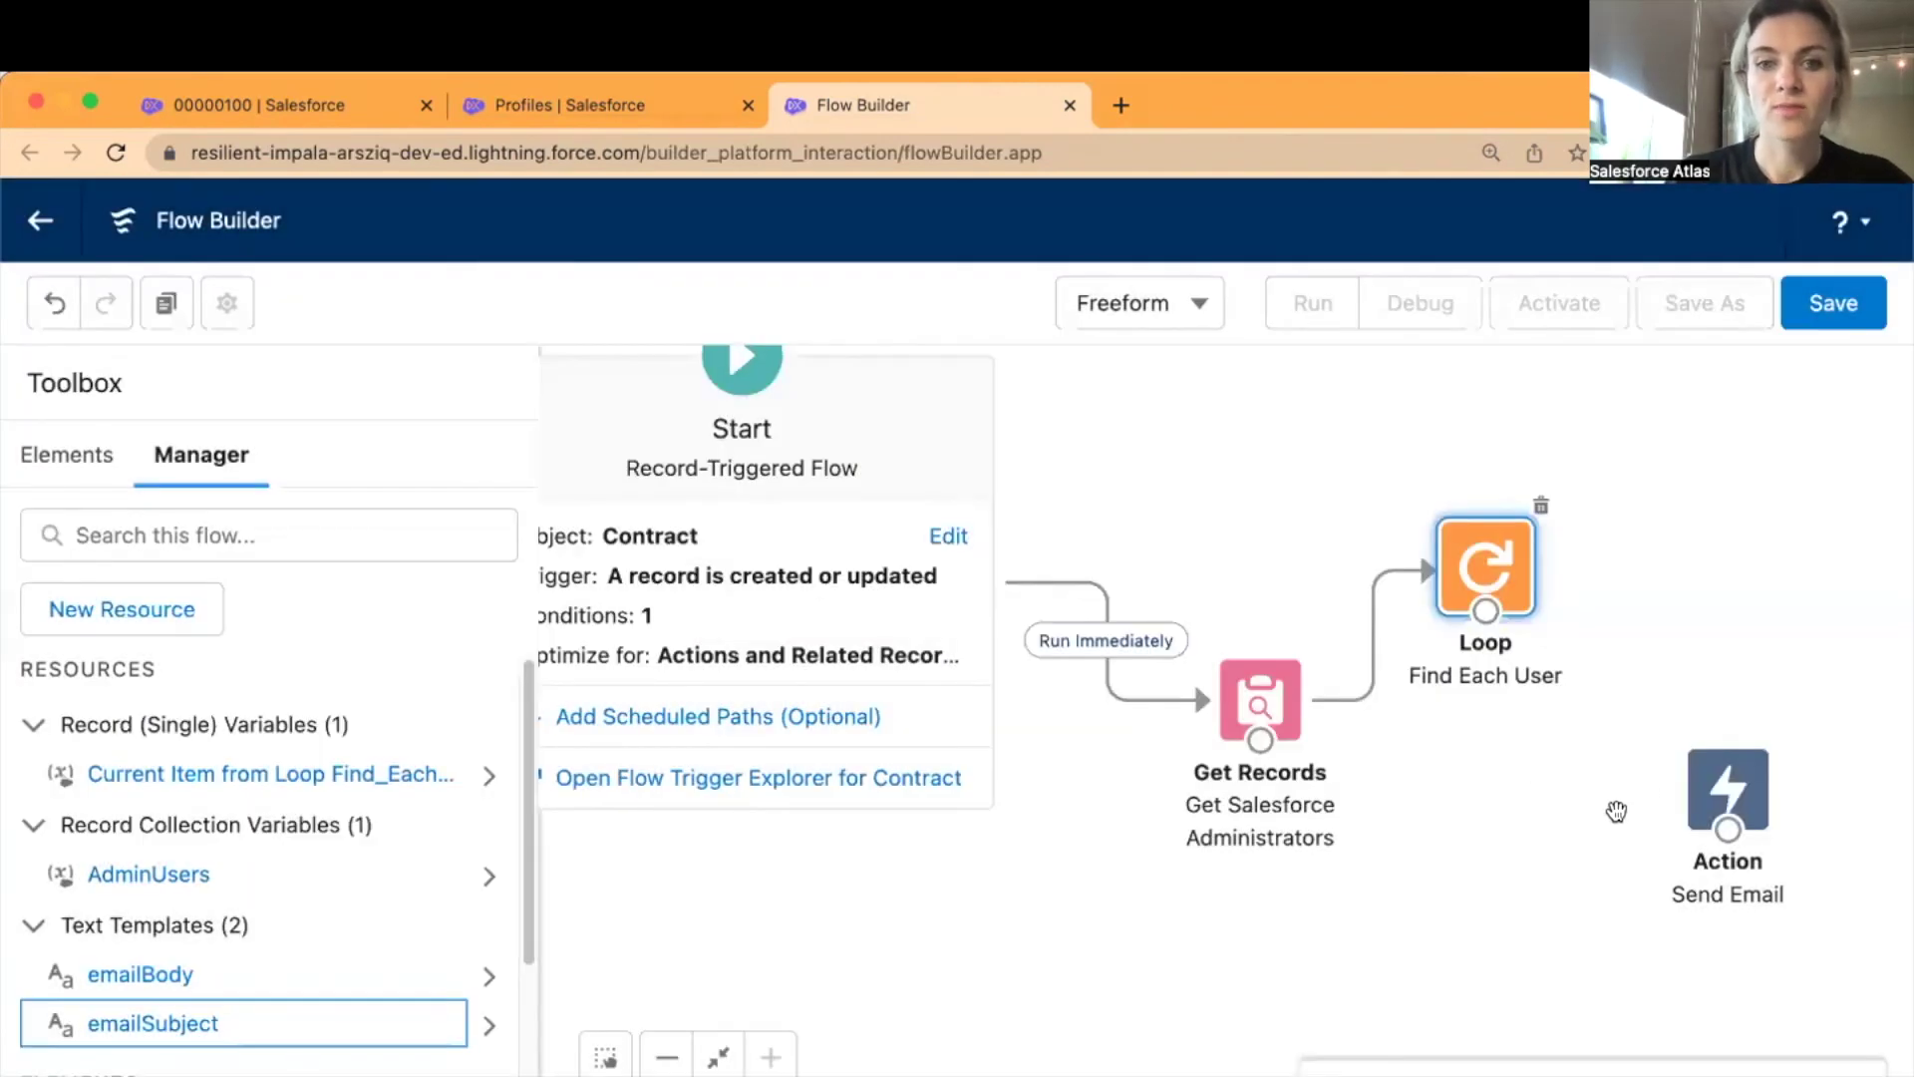
- Edit the Send Email action to include Email Addresses (comma-separated), set to {!Find_Each_User.Email} from the loop's current item
mouse_move(1764, 816)
mouse_down()
mouse_move(1753, 697)
mouse_move(1770, 779)
mouse_up()
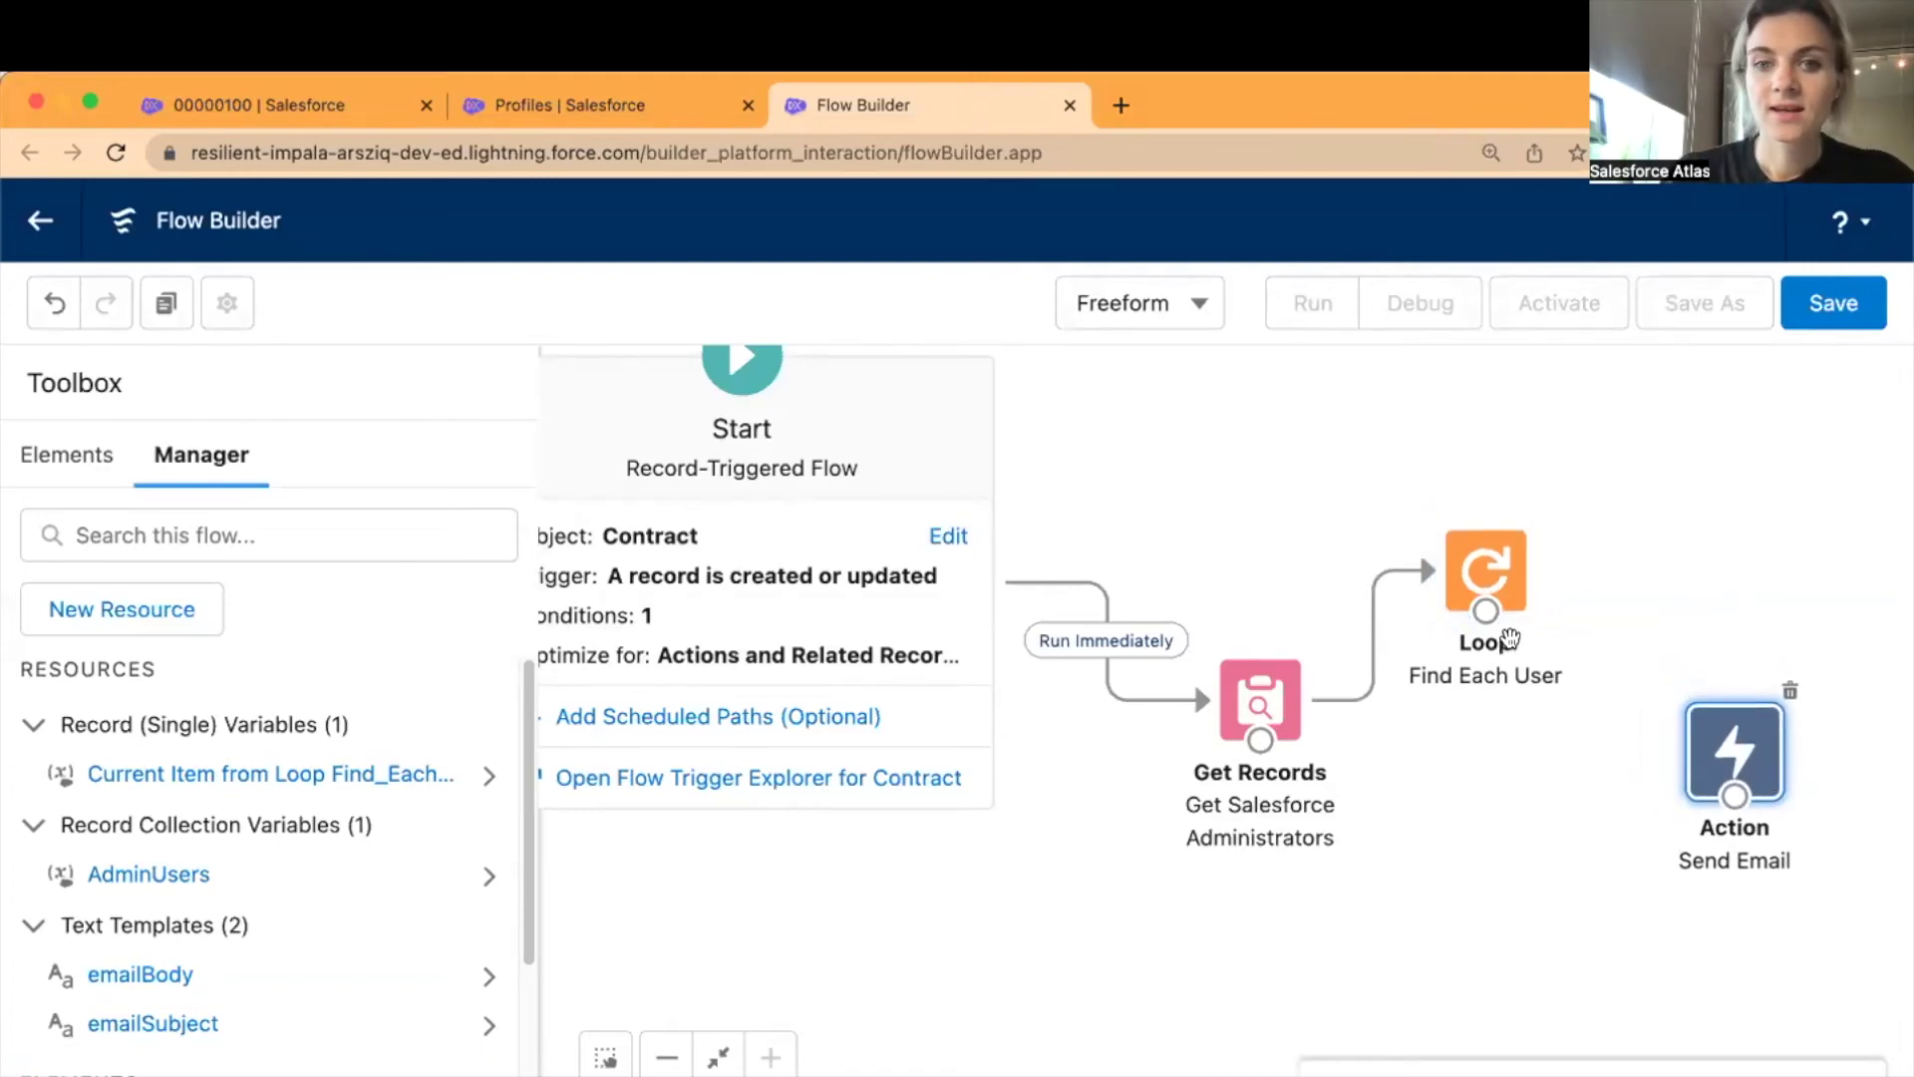
double_click(1735, 754)
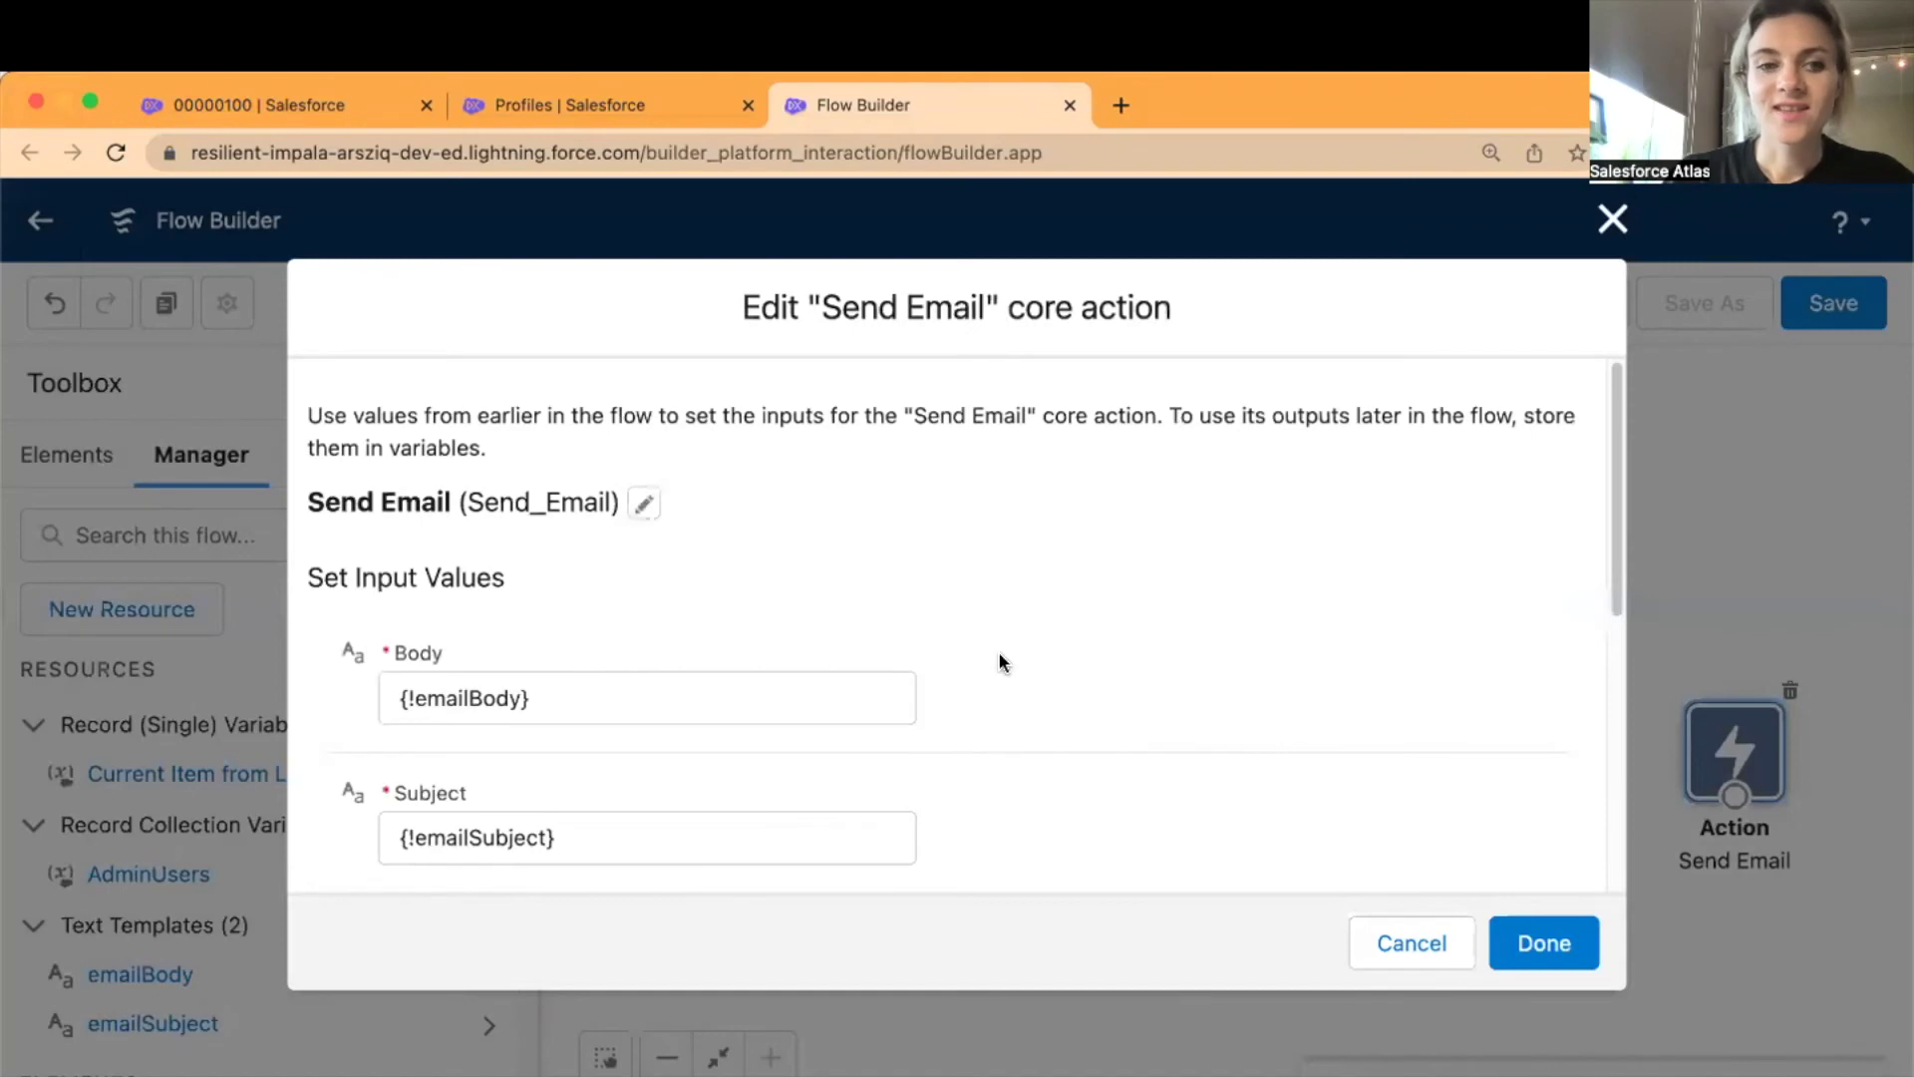
scroll(1063, 672, down, 10)
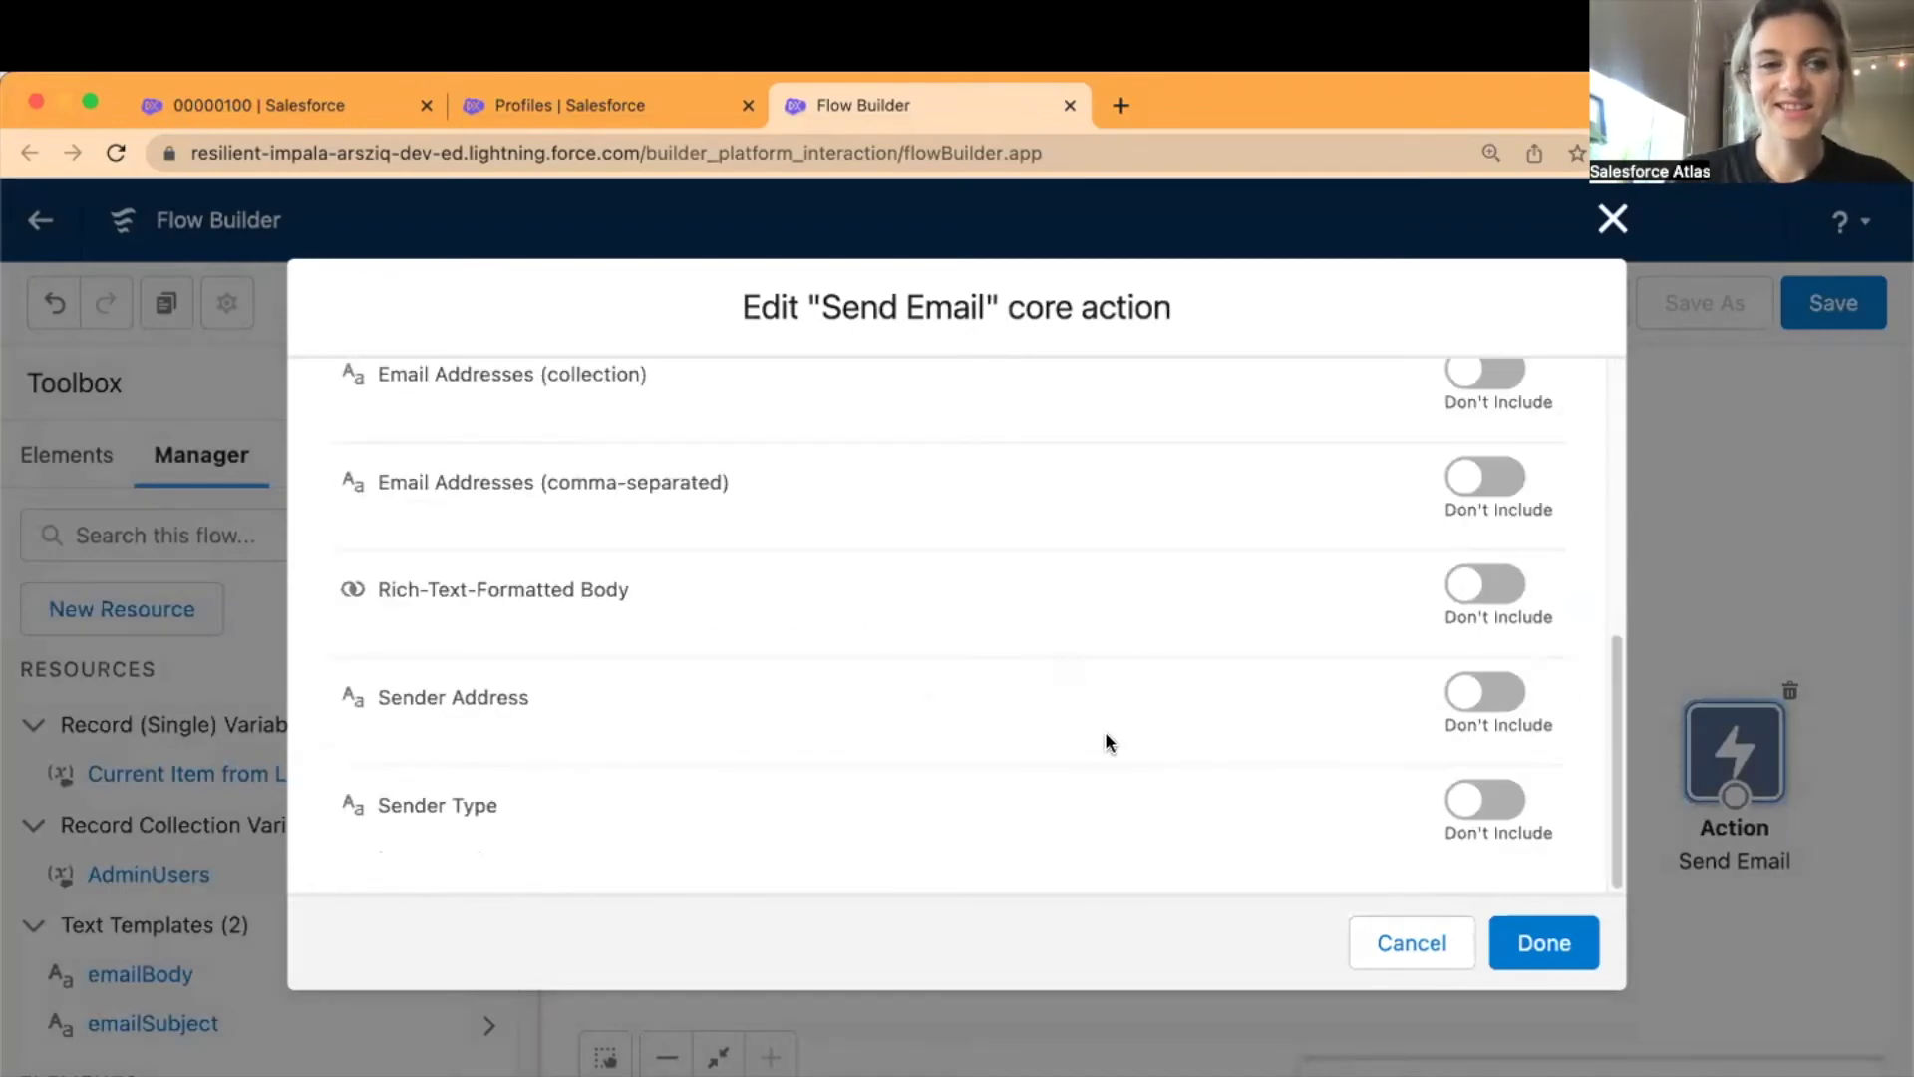
scroll(1103, 732, up, 2)
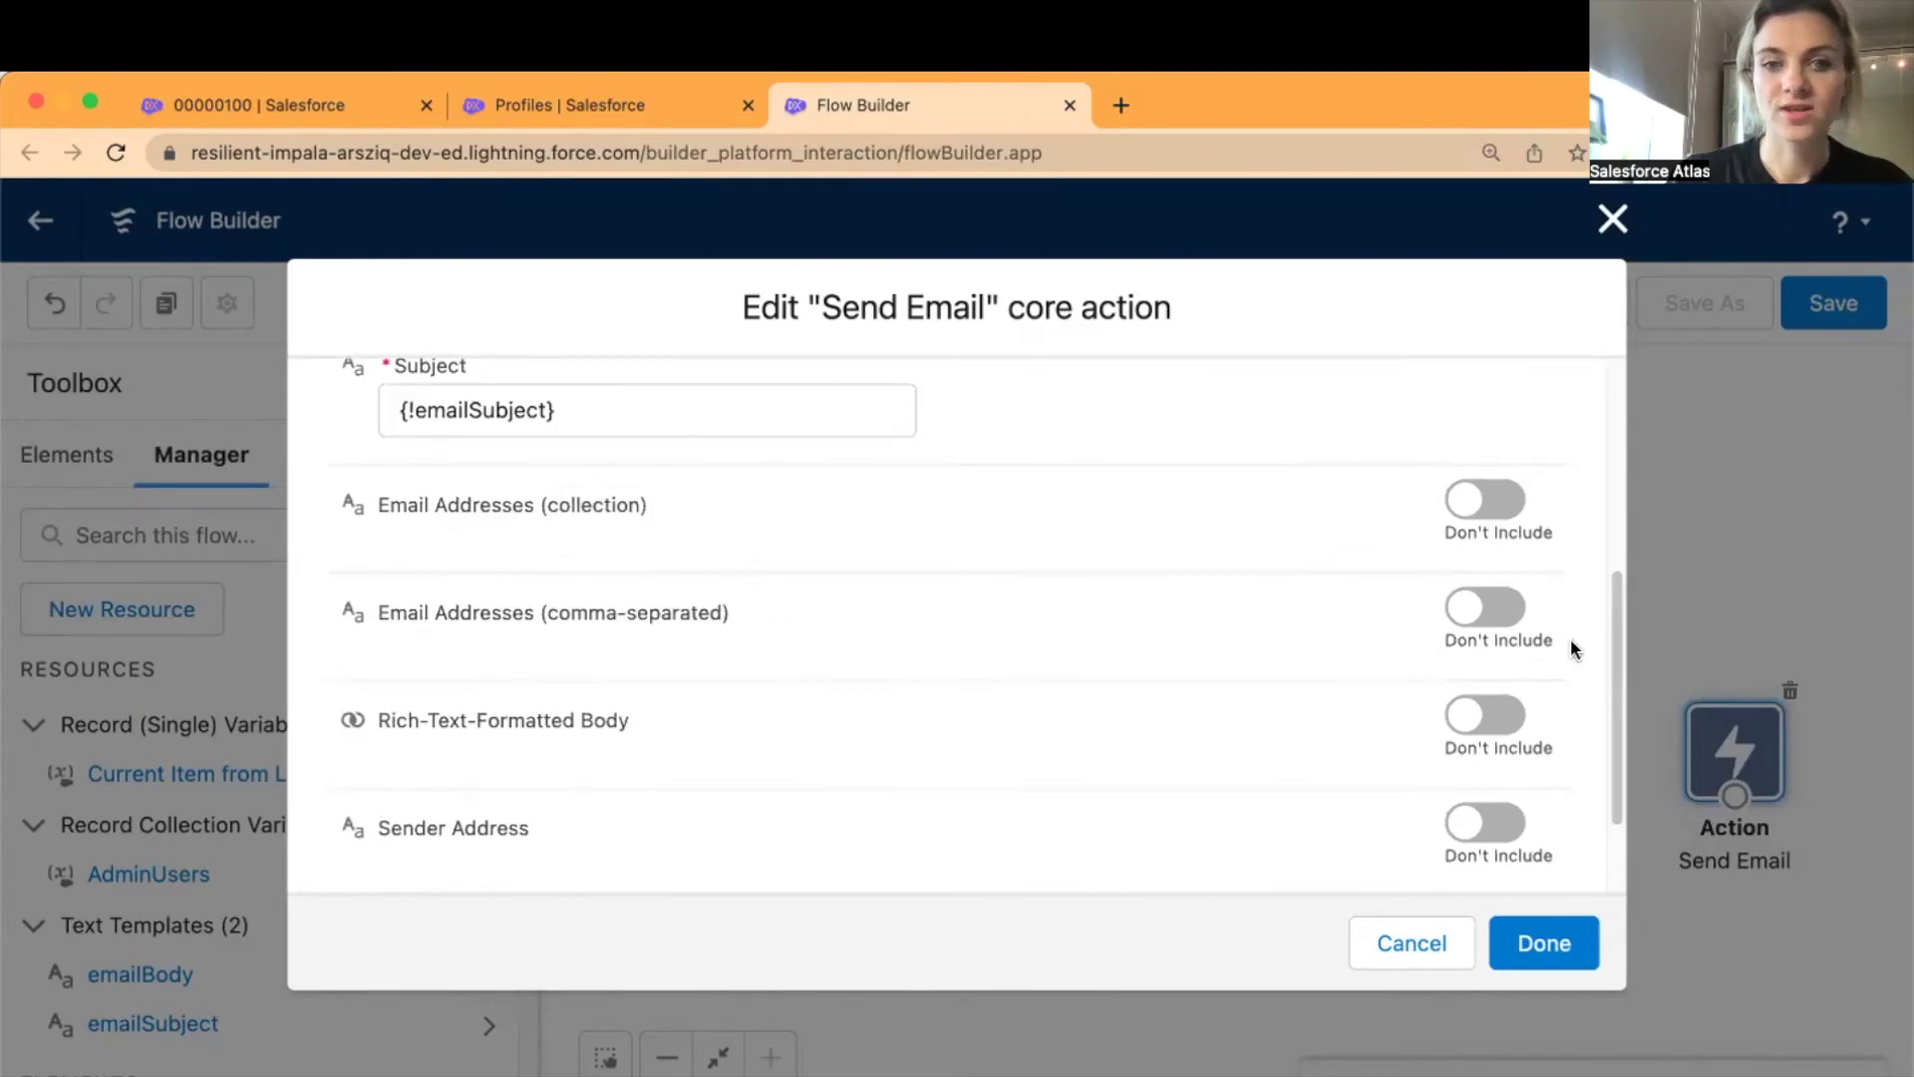
click(1470, 610)
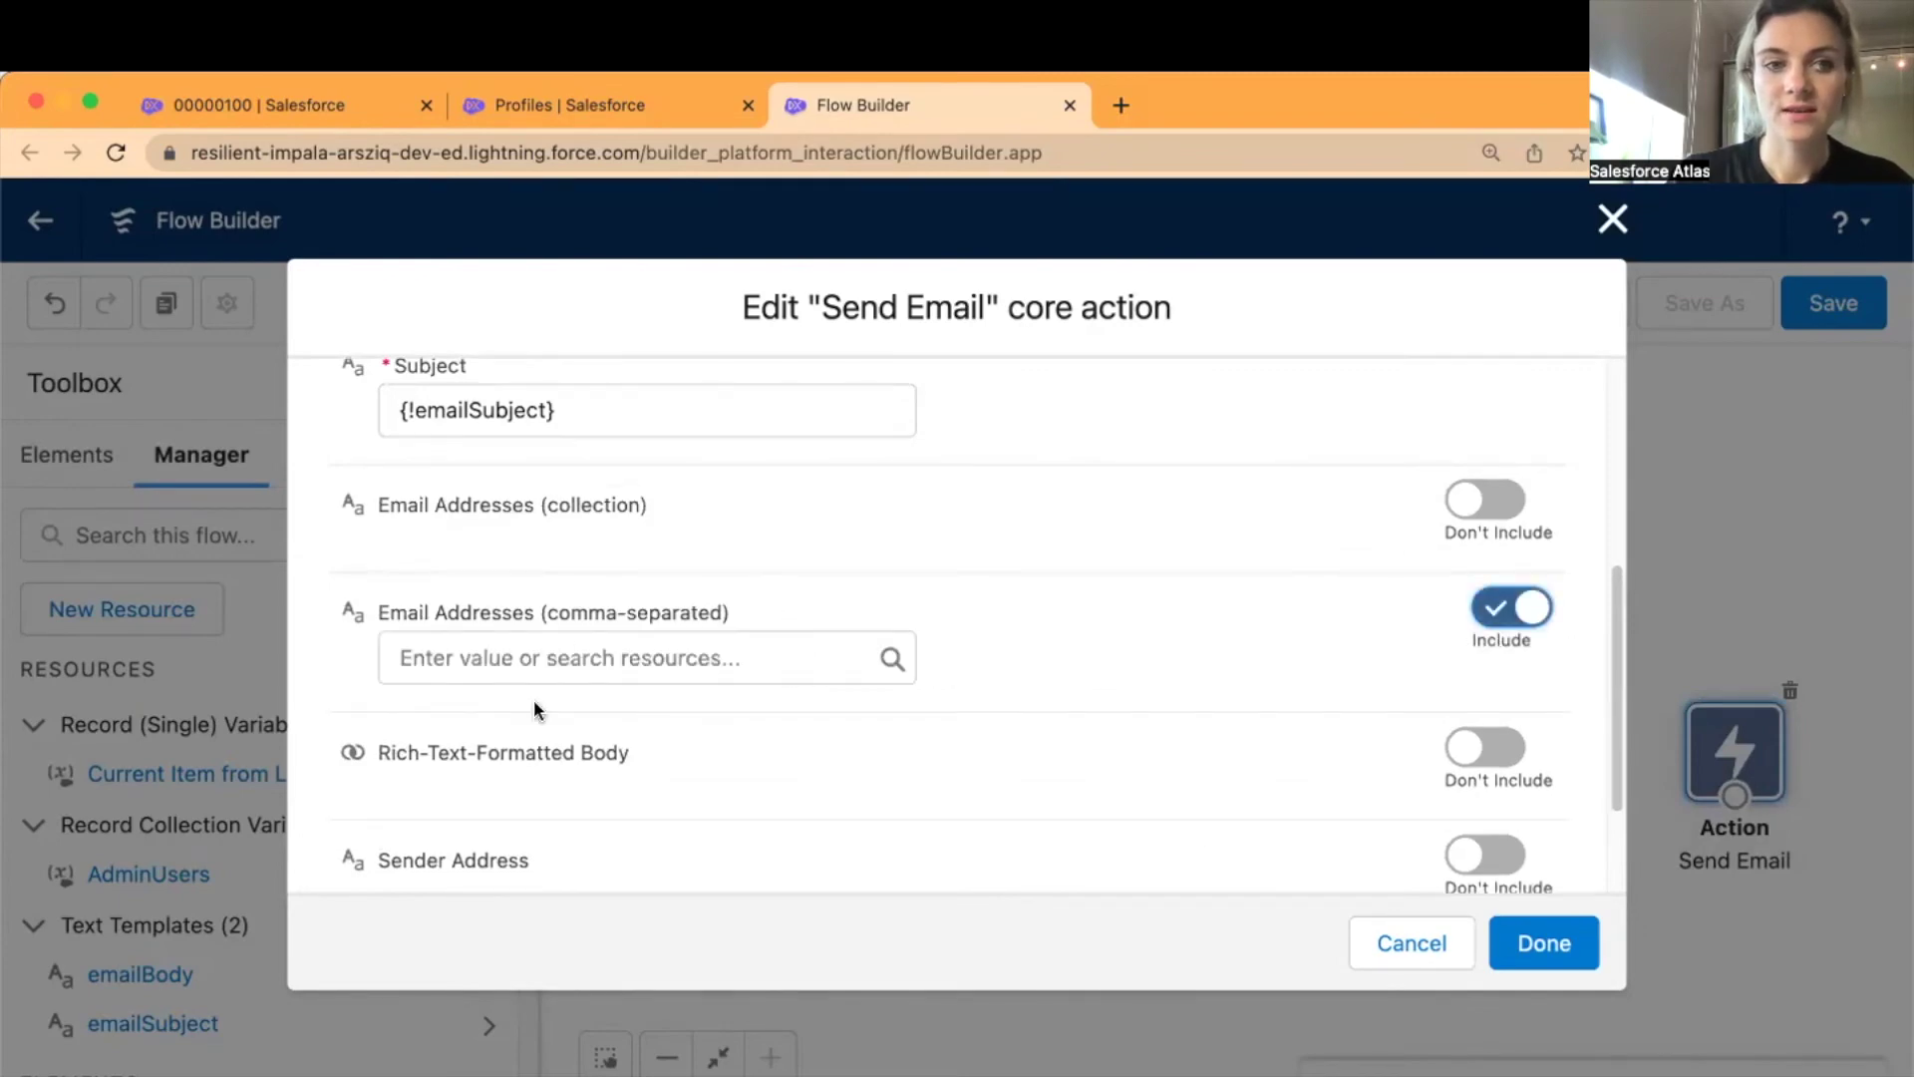
click(623, 653)
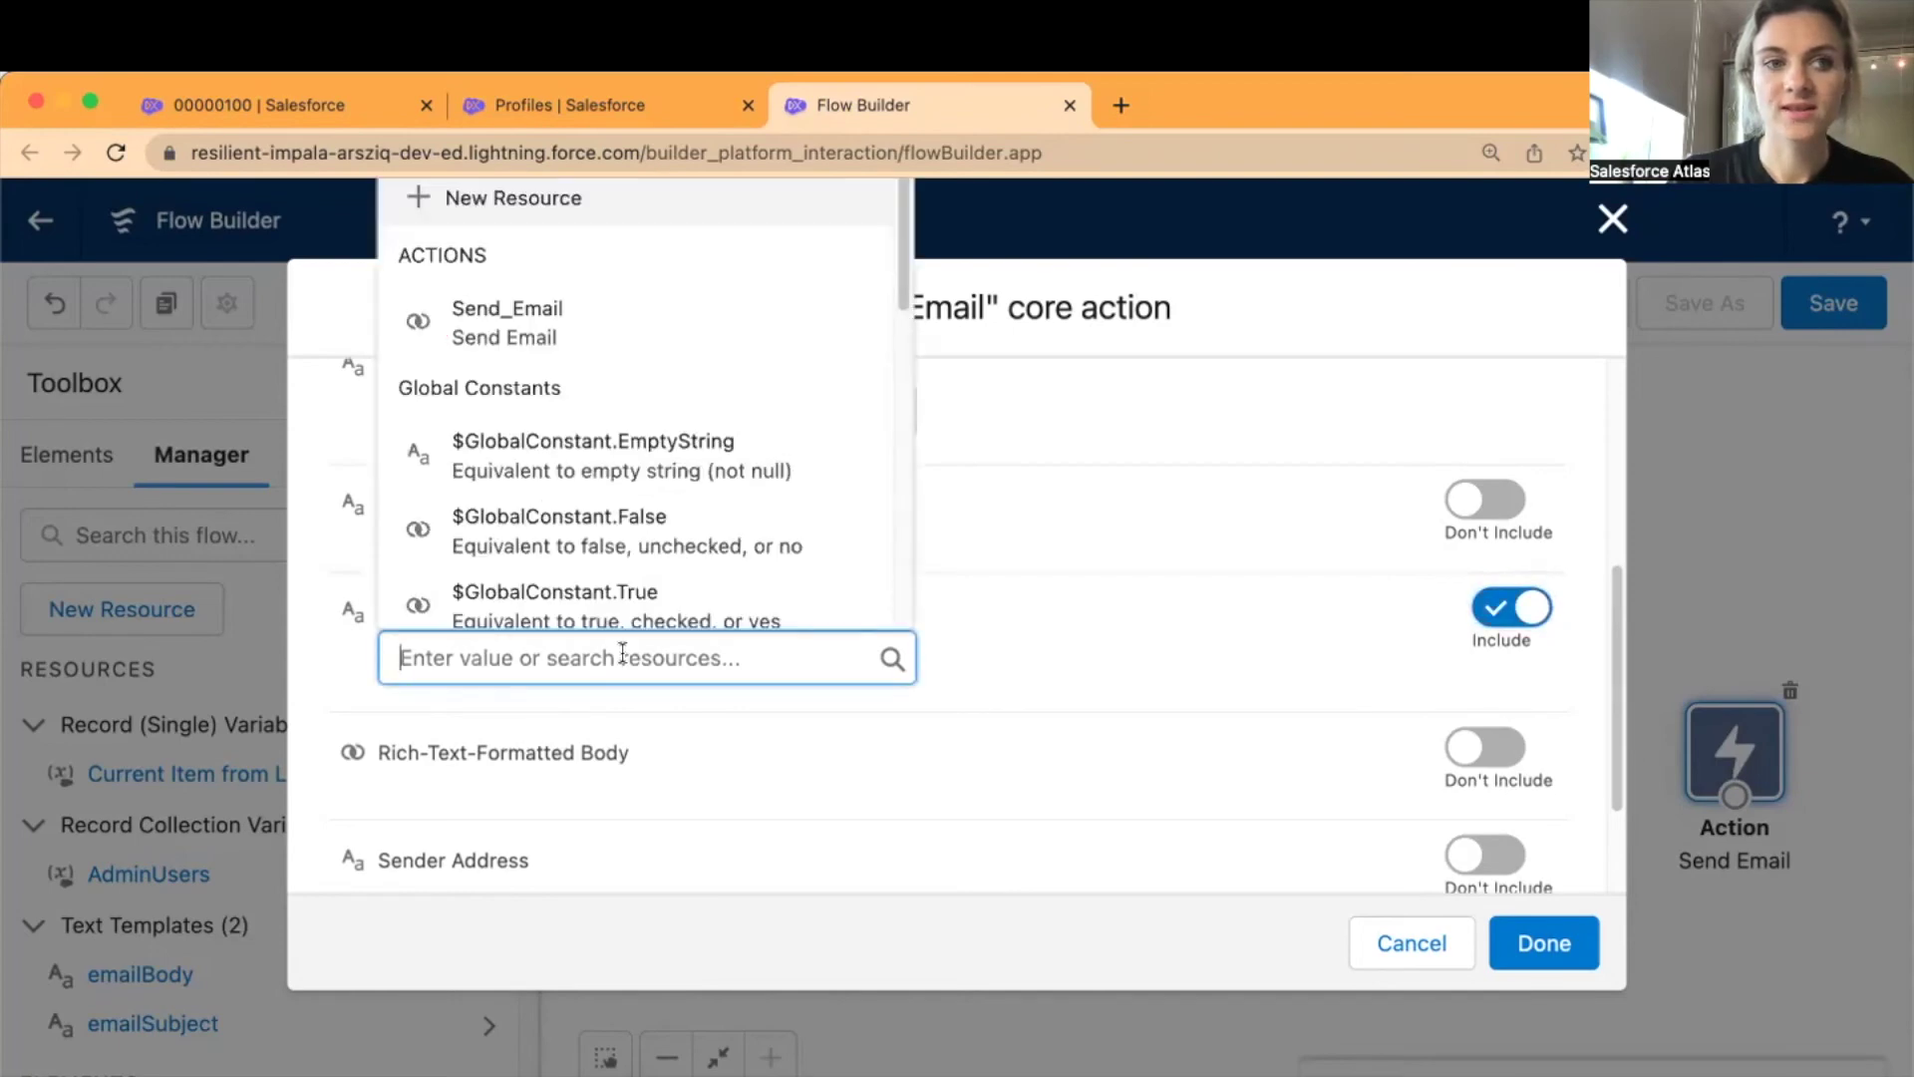
scroll(631, 549, down, 3)
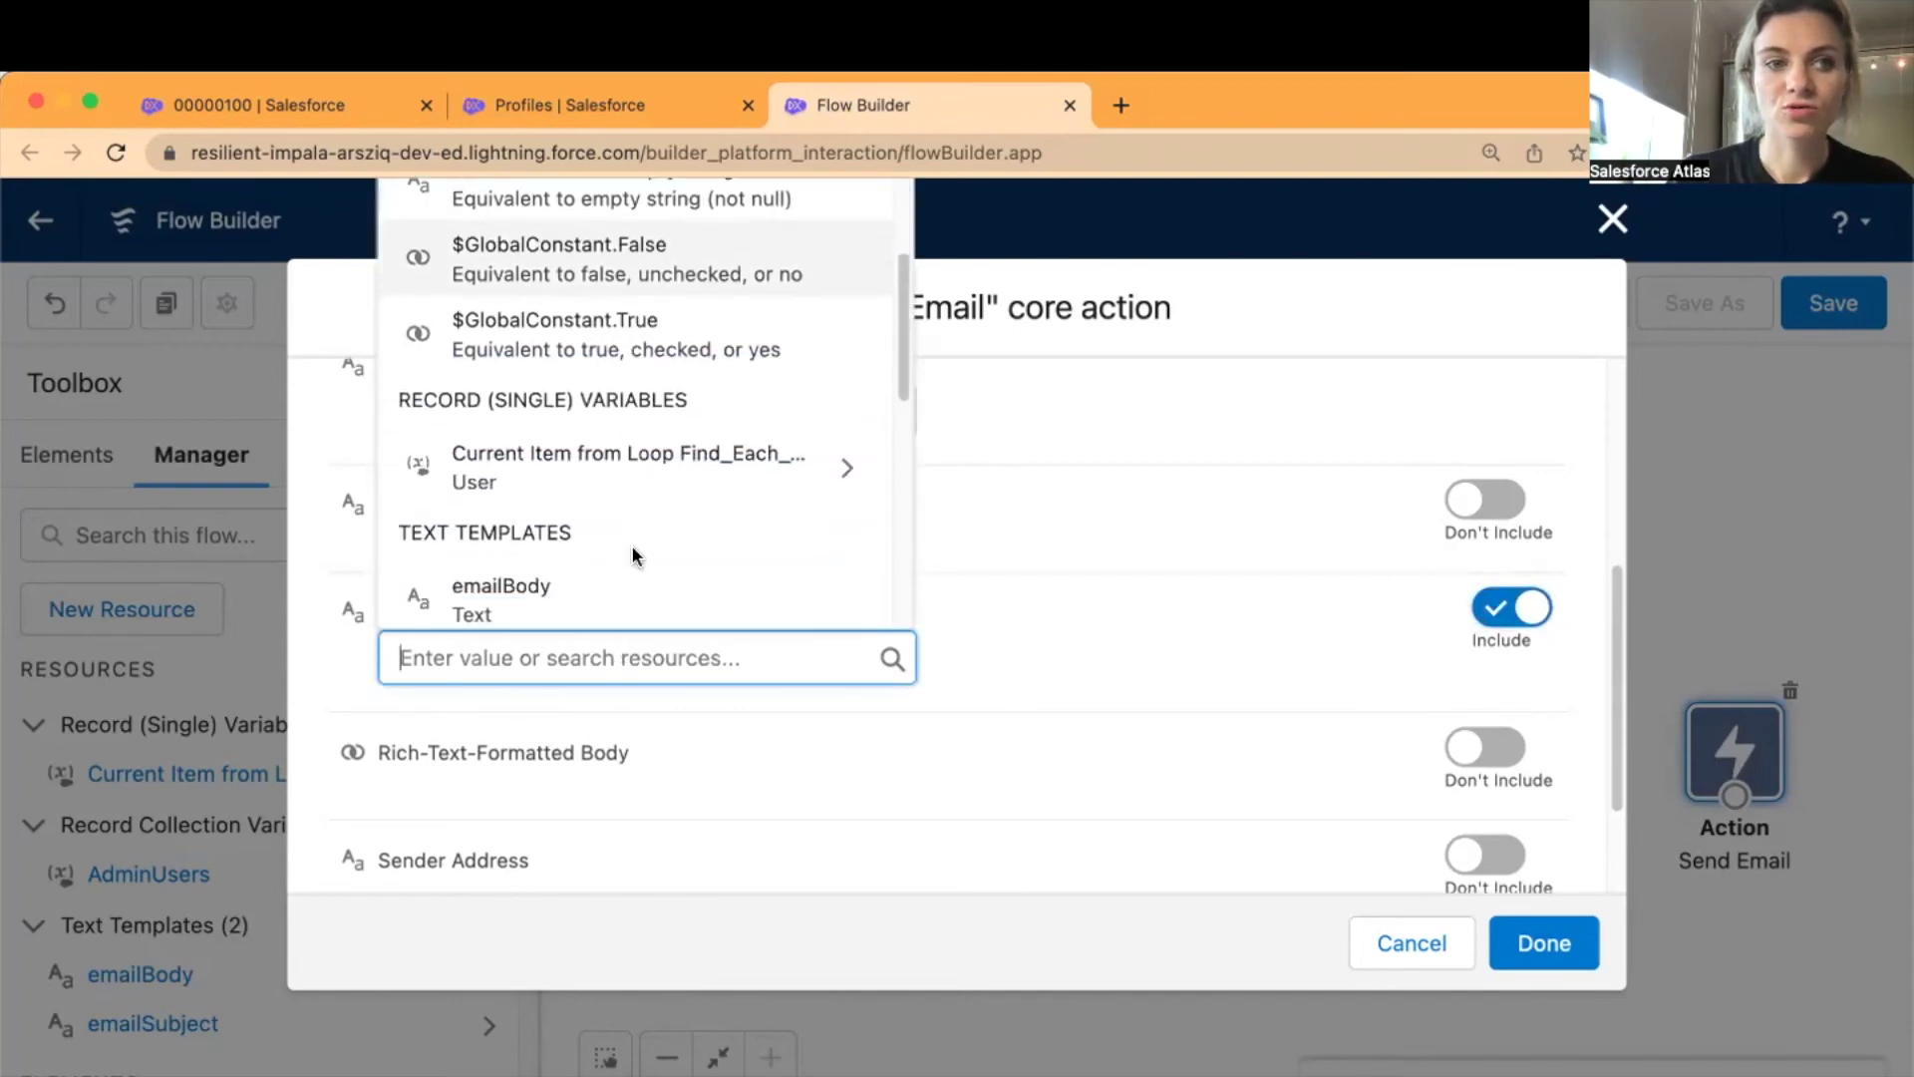
click(675, 444)
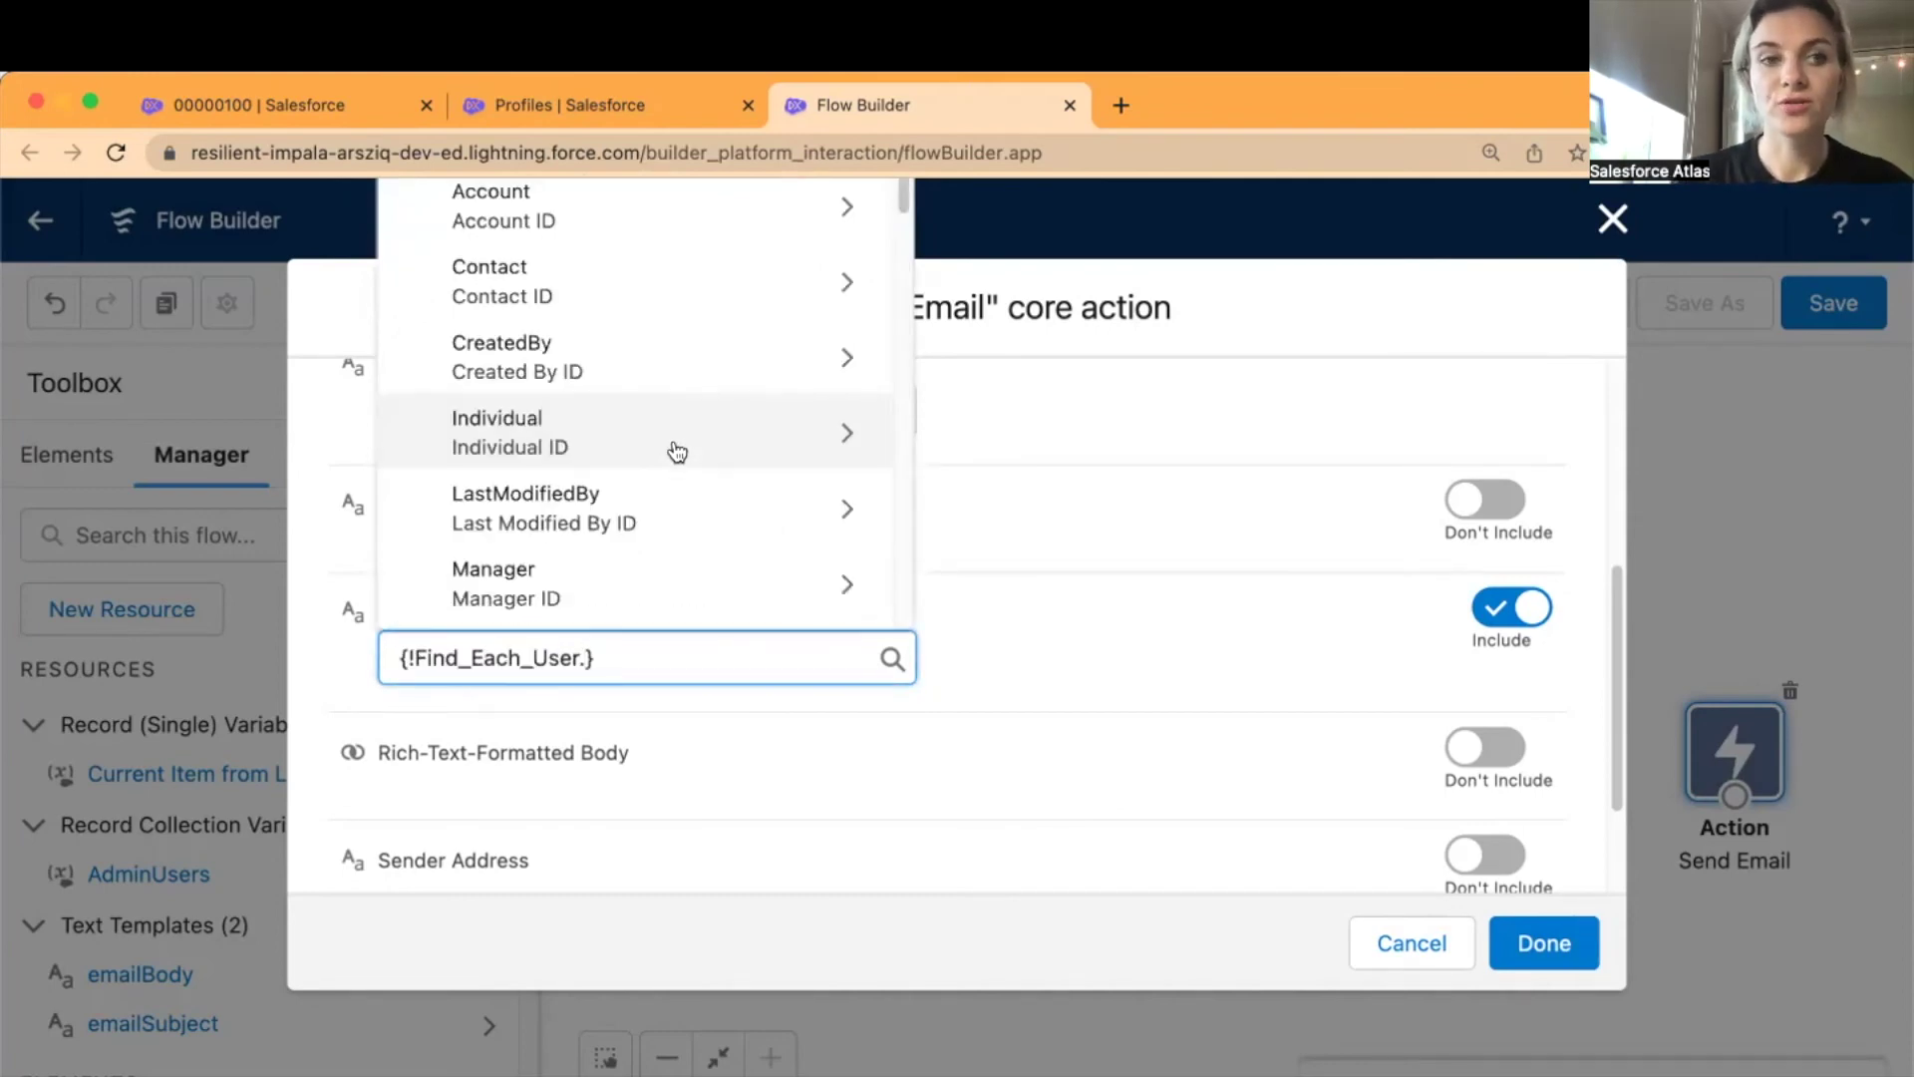
text(email)
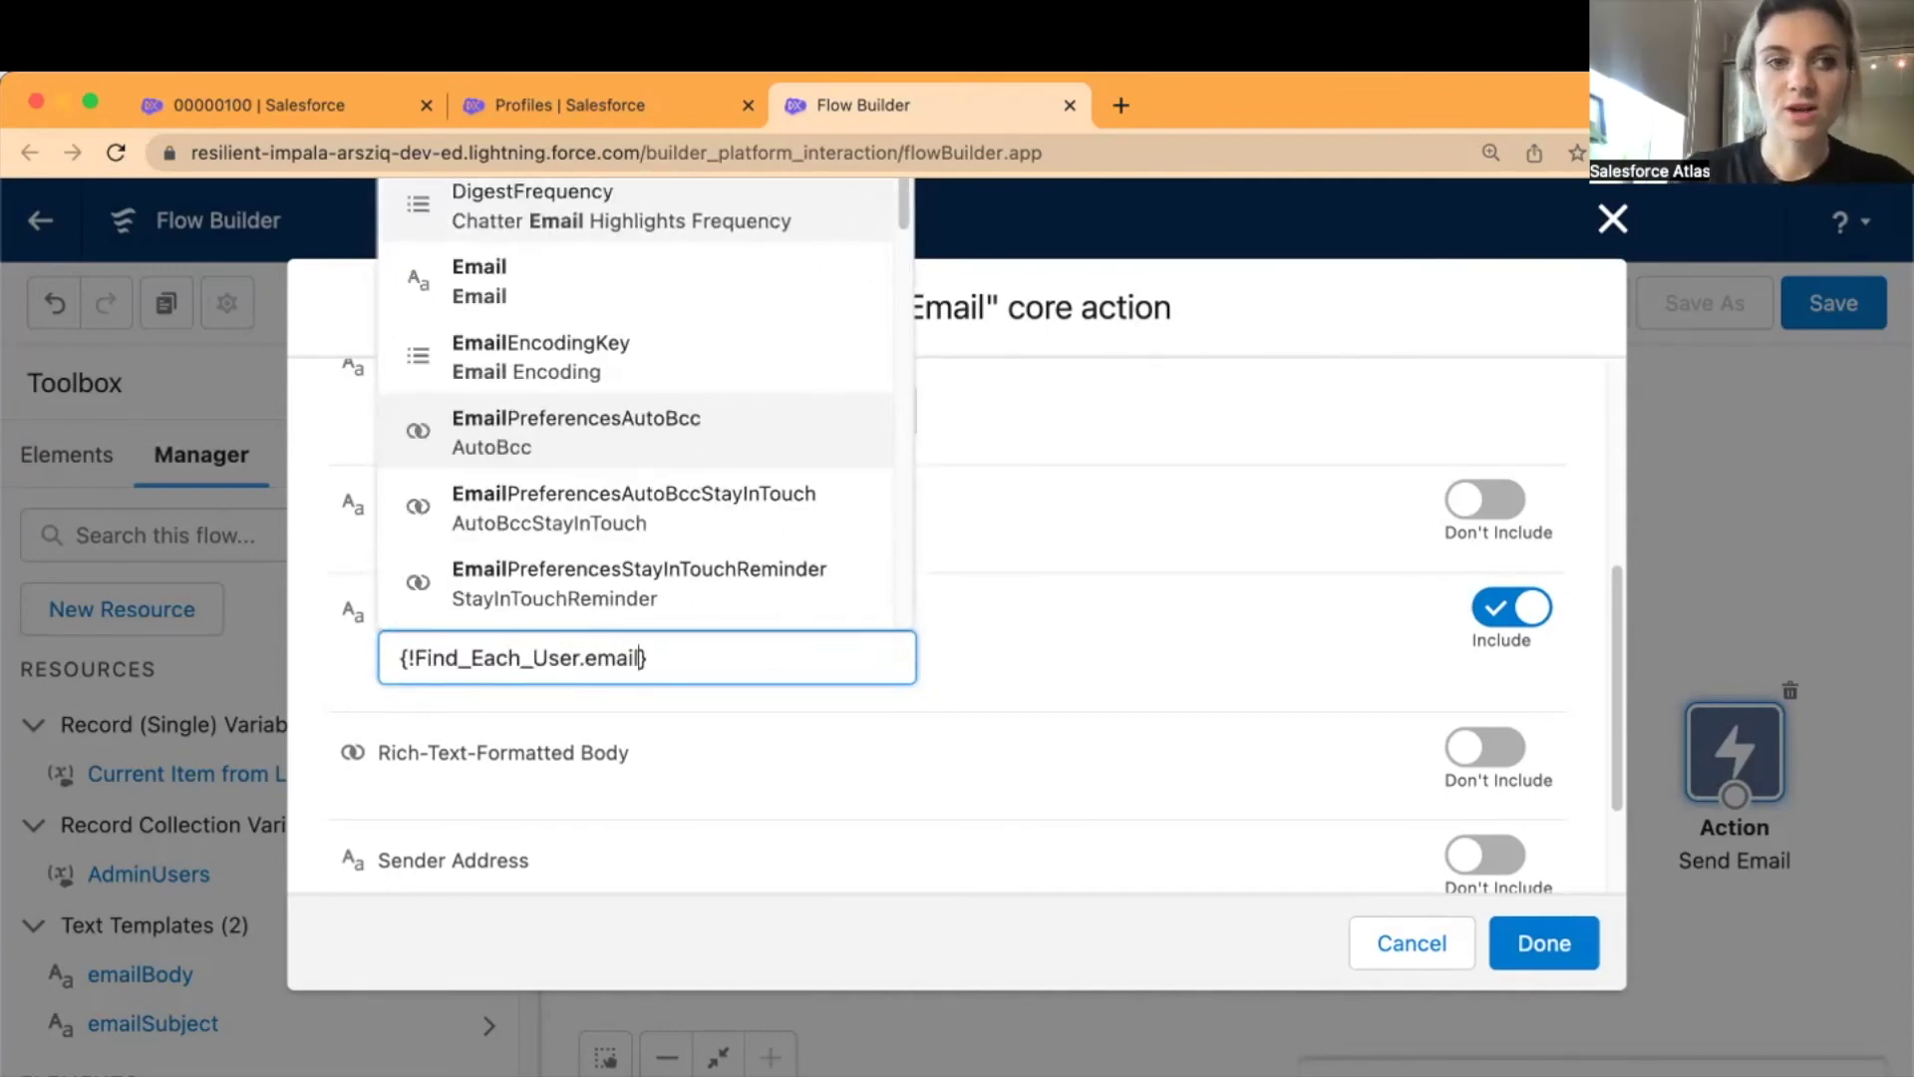
click(529, 290)
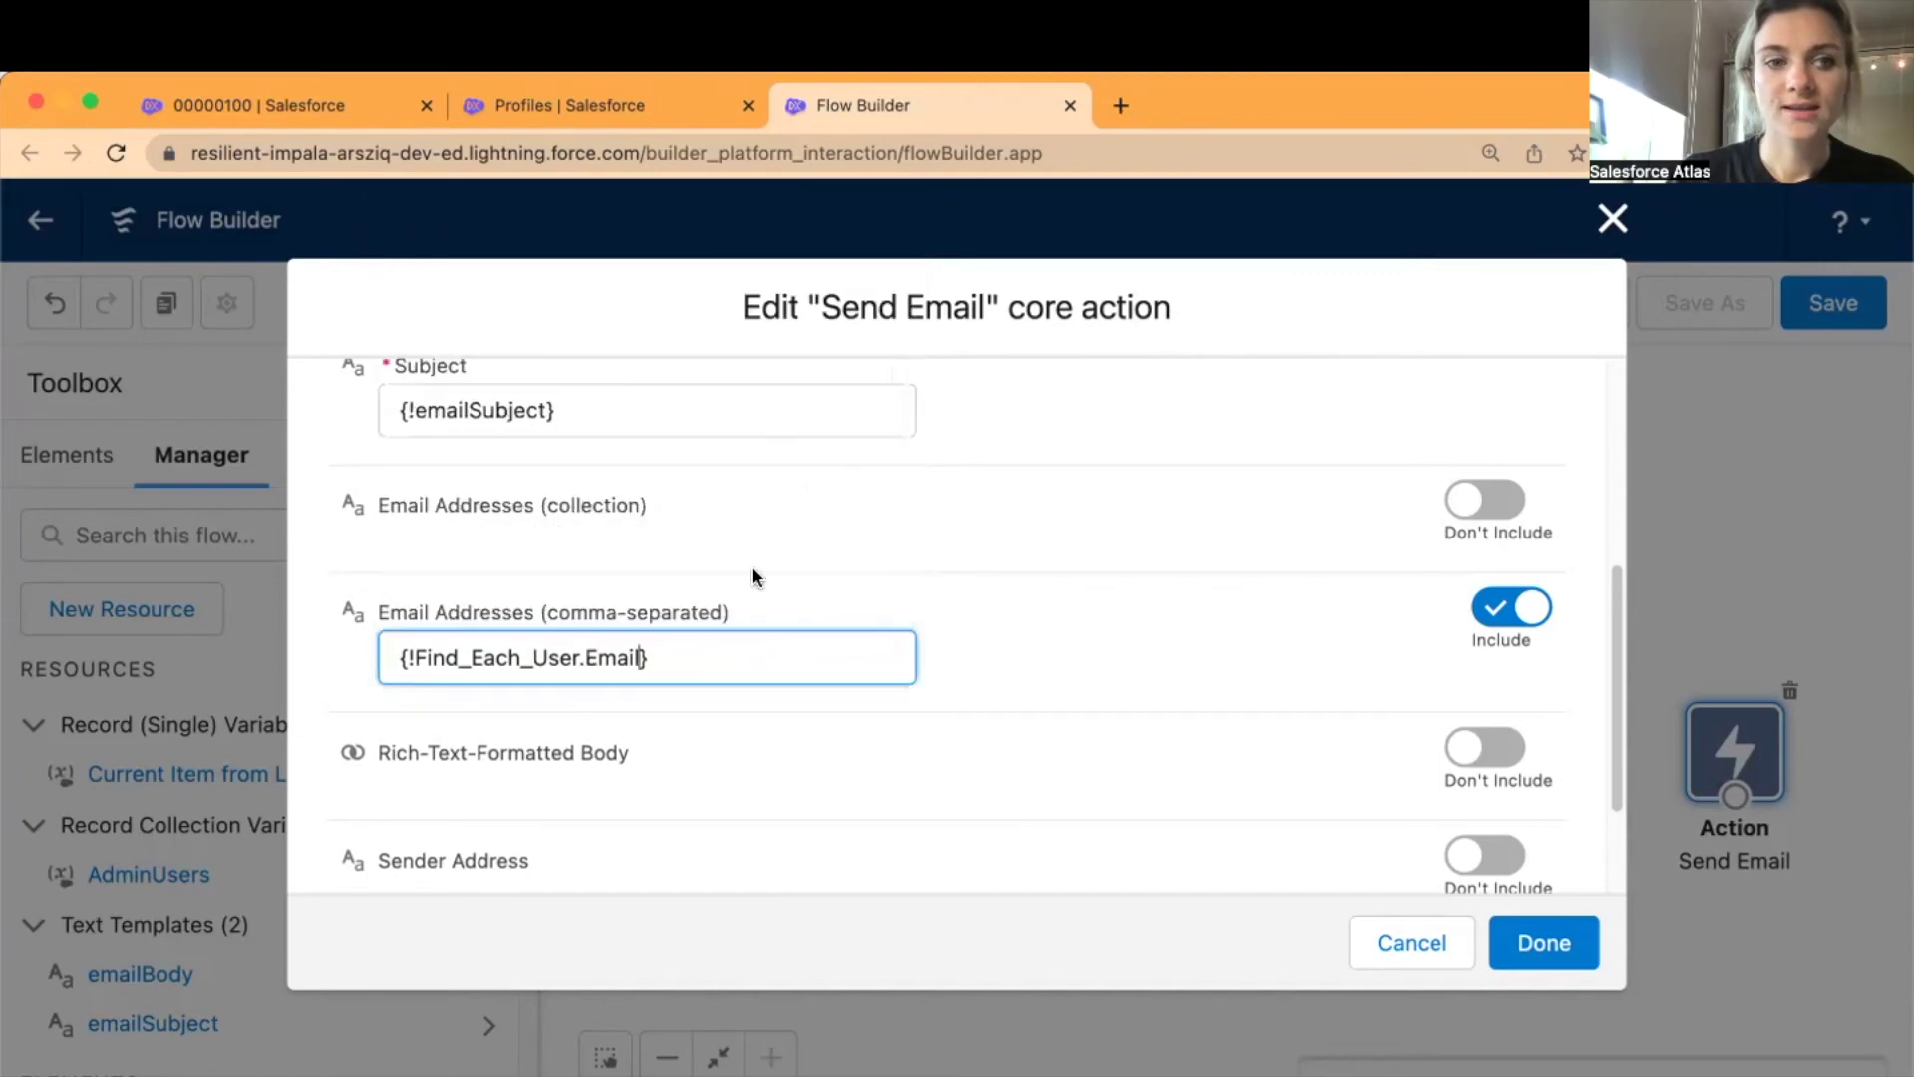
click(1034, 641)
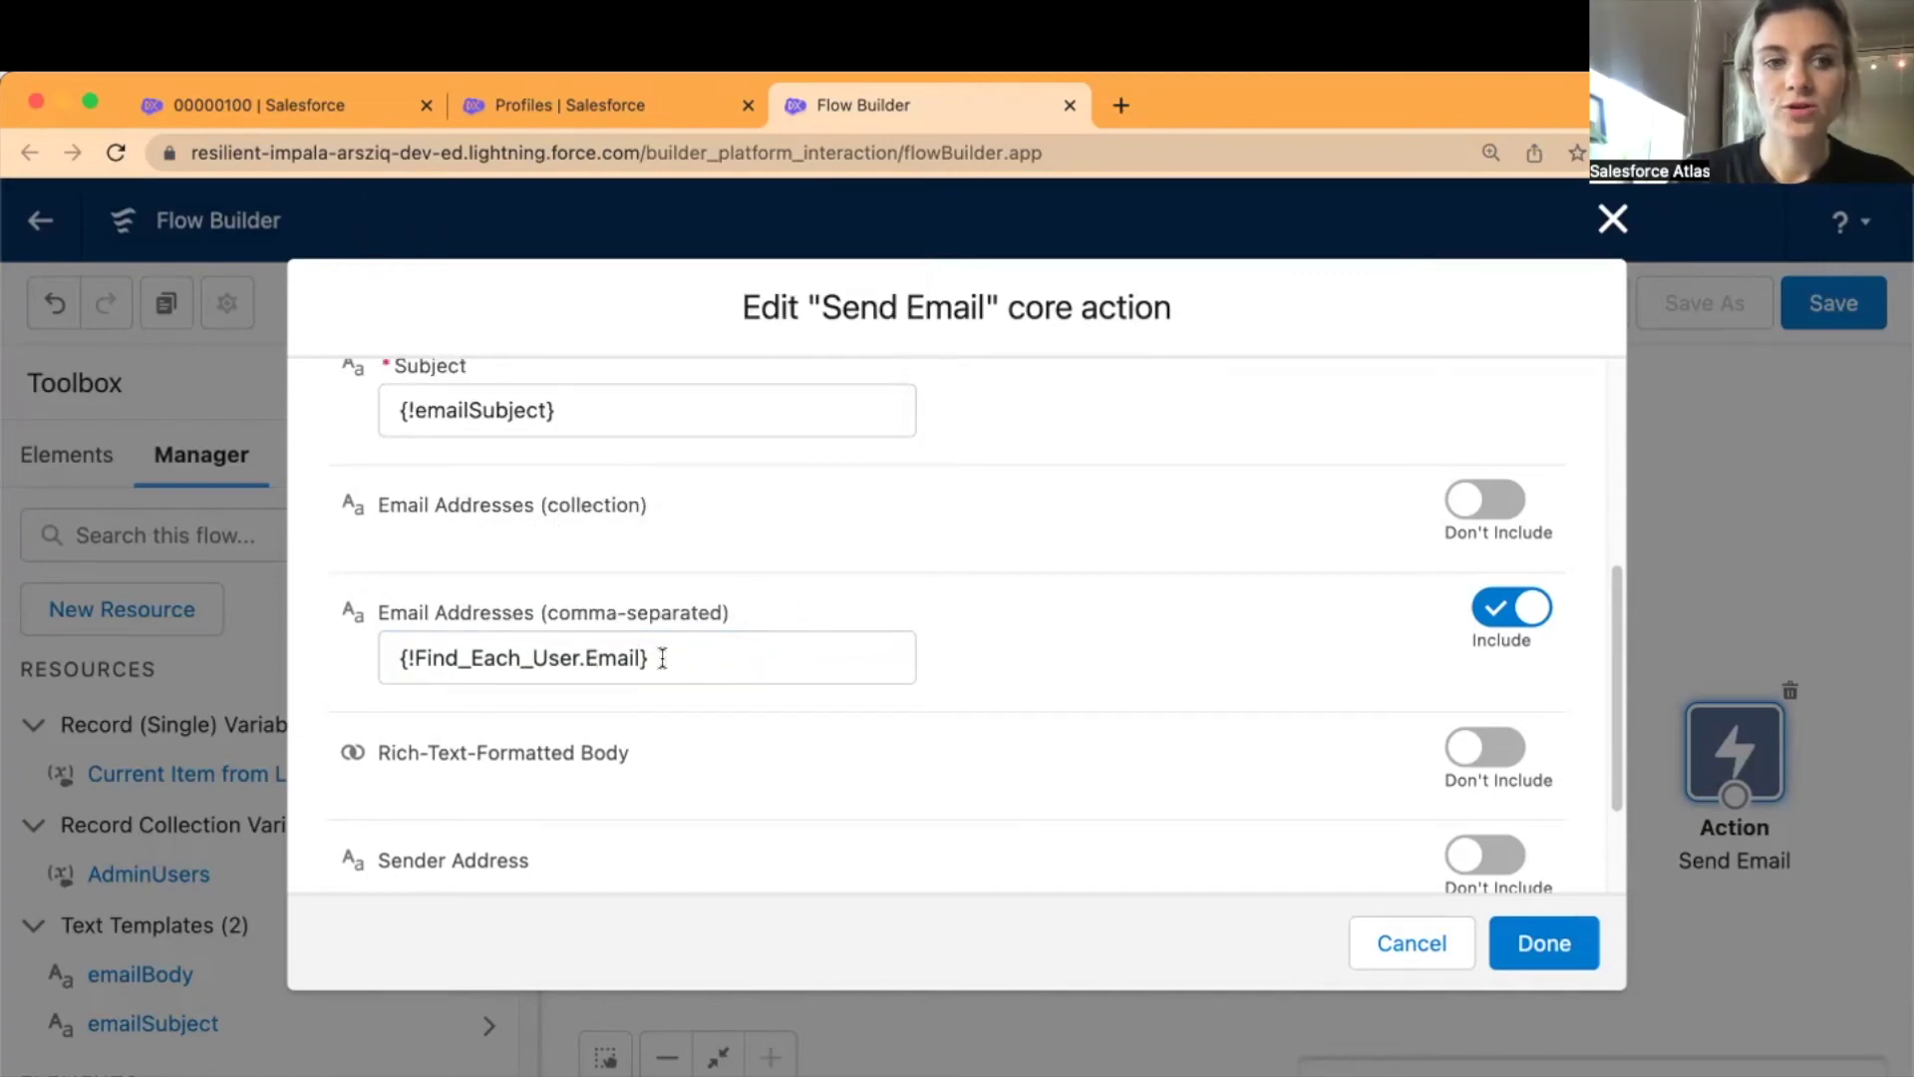
- Include Rich-Text-Formatted Body in the Send Email action and set it to {!$GlobalConstant.True}
scroll(1080, 643, down, 2)
scroll(634, 535, up, 2)
scroll(685, 534, down, 3)
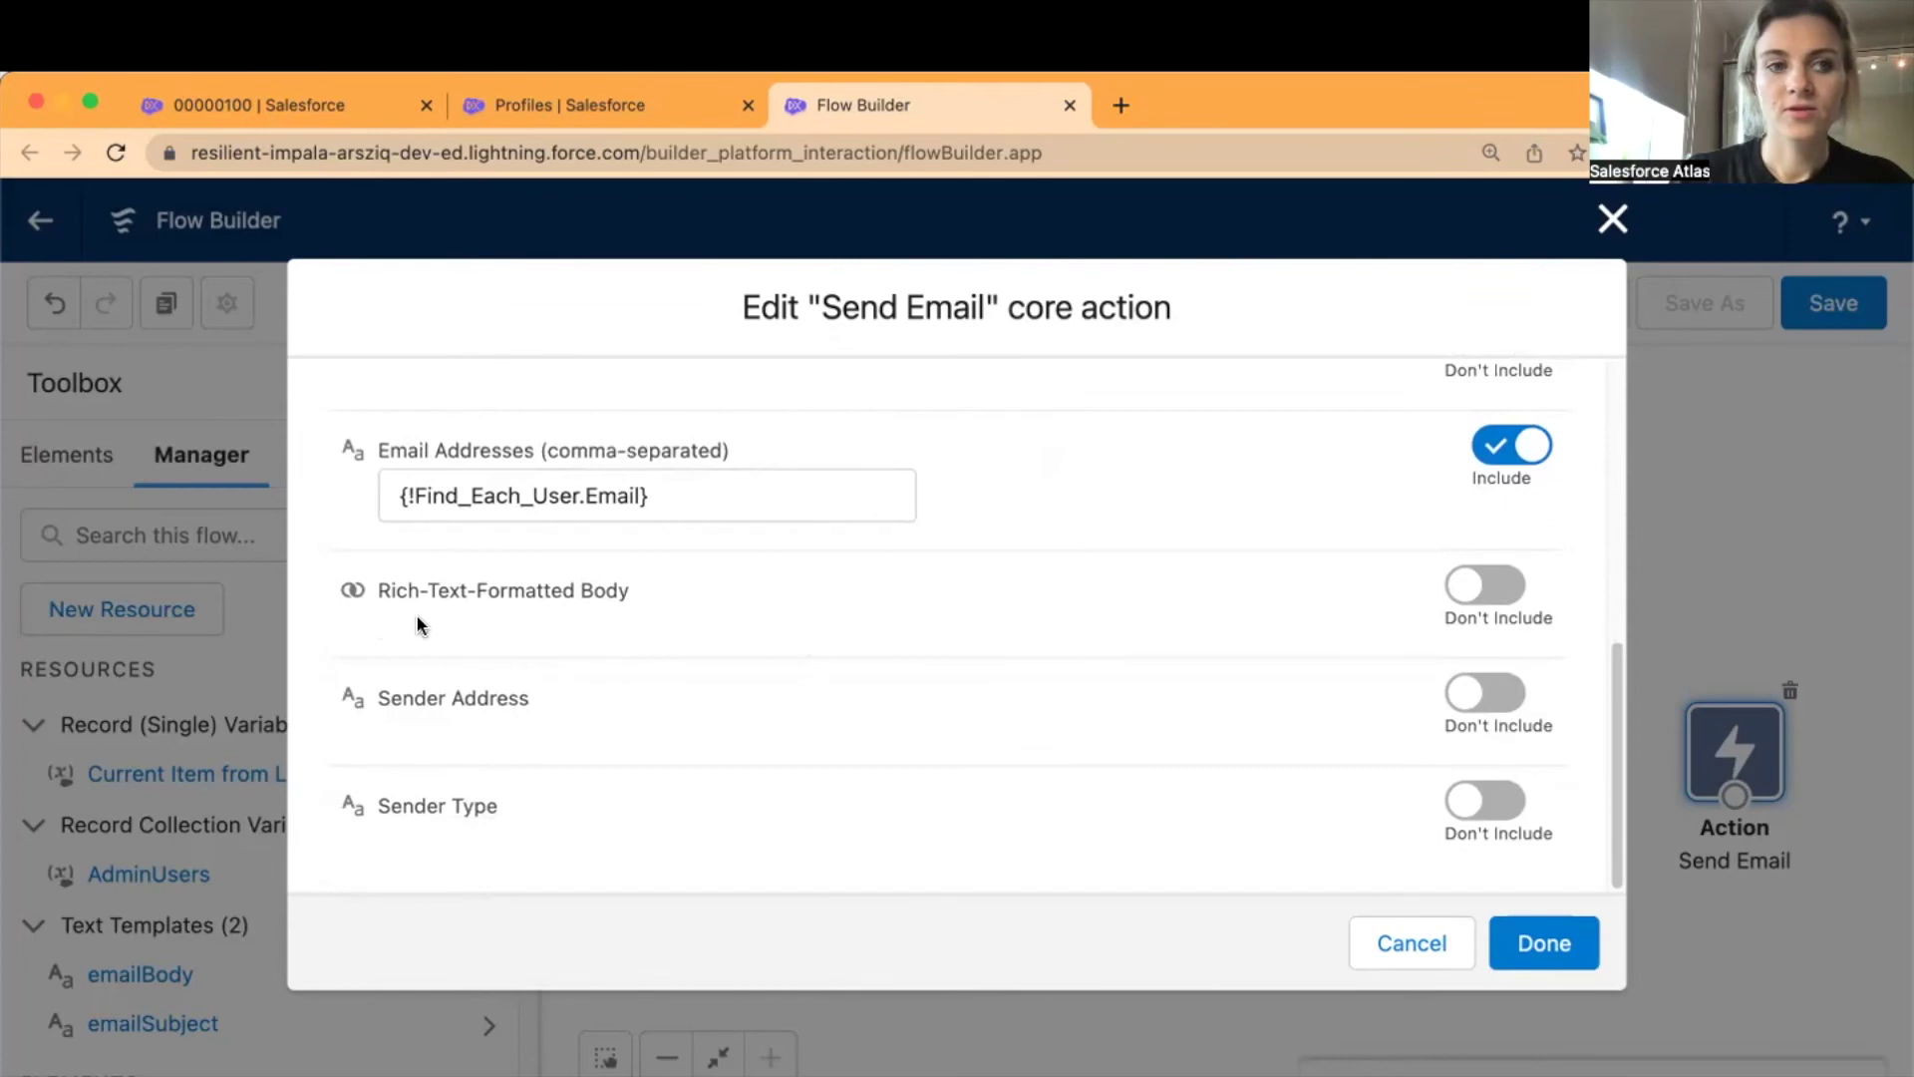
click(1466, 588)
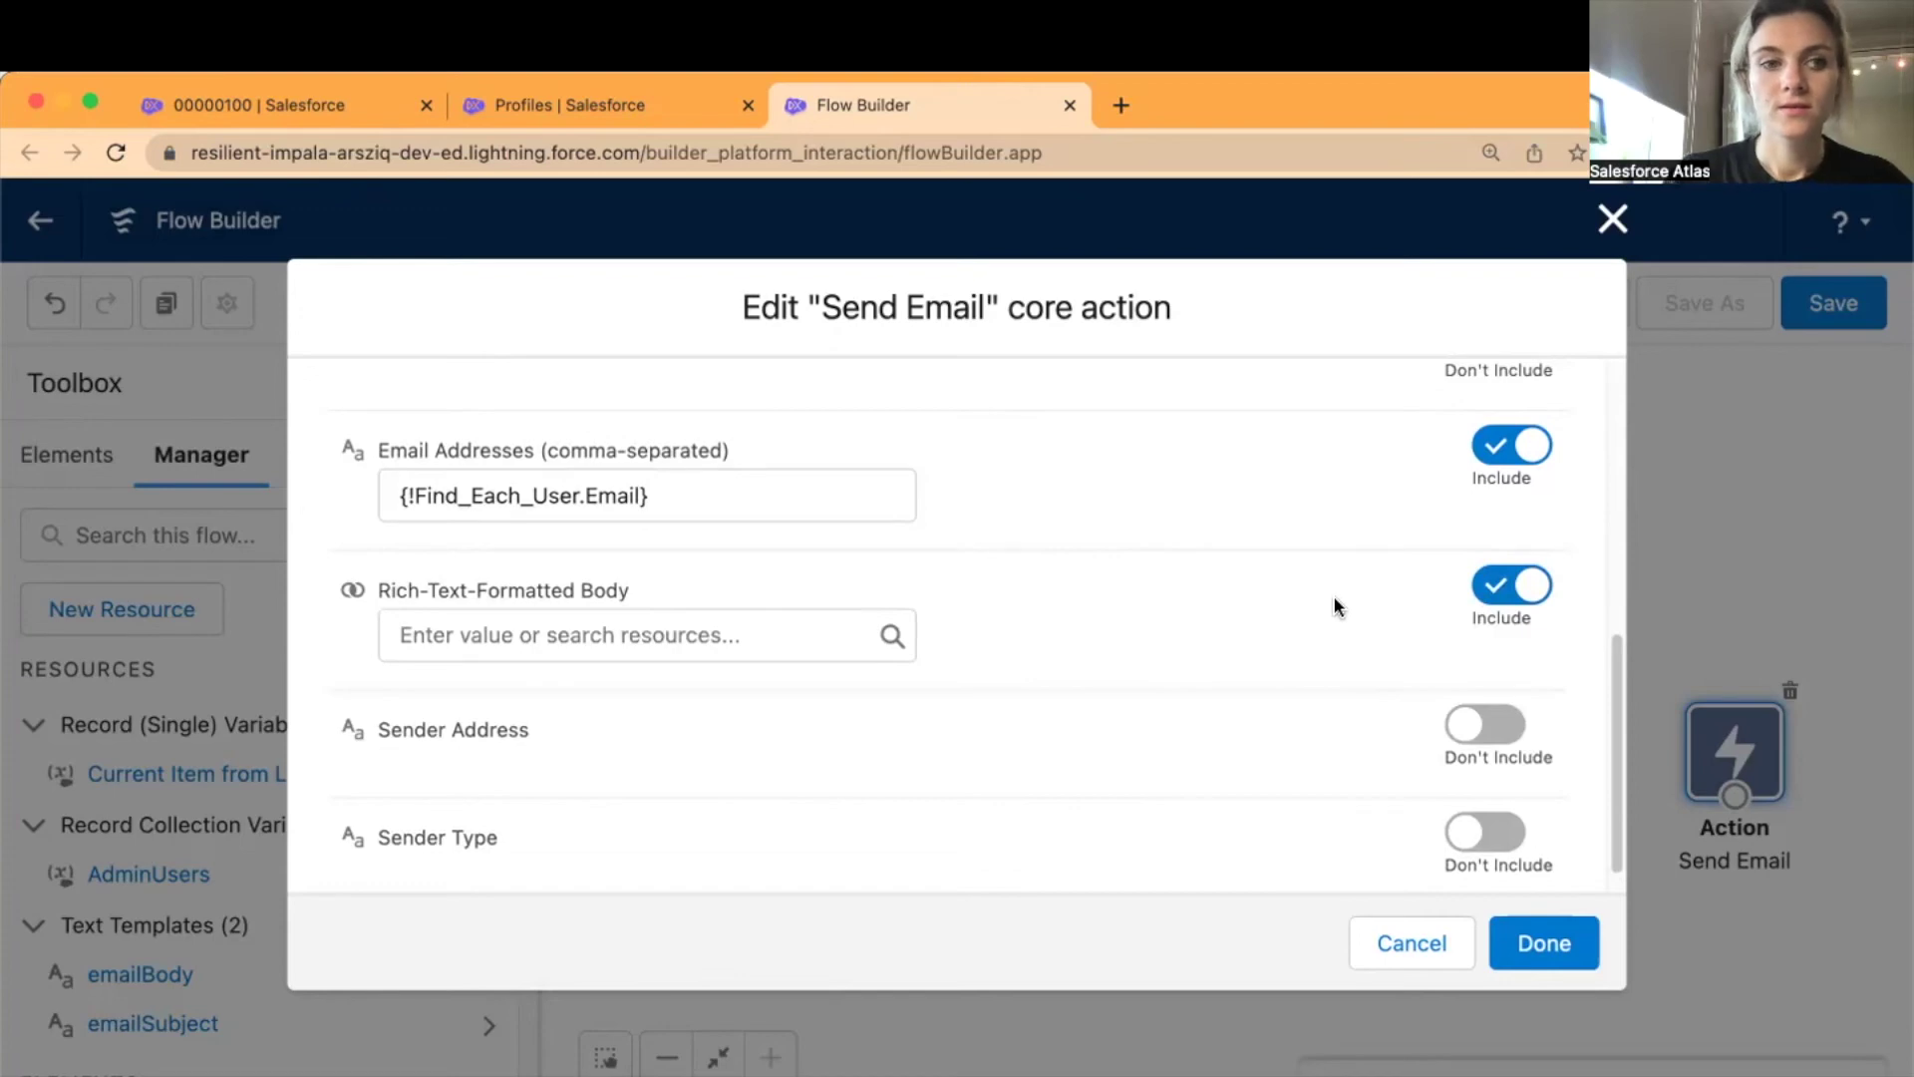
click(698, 635)
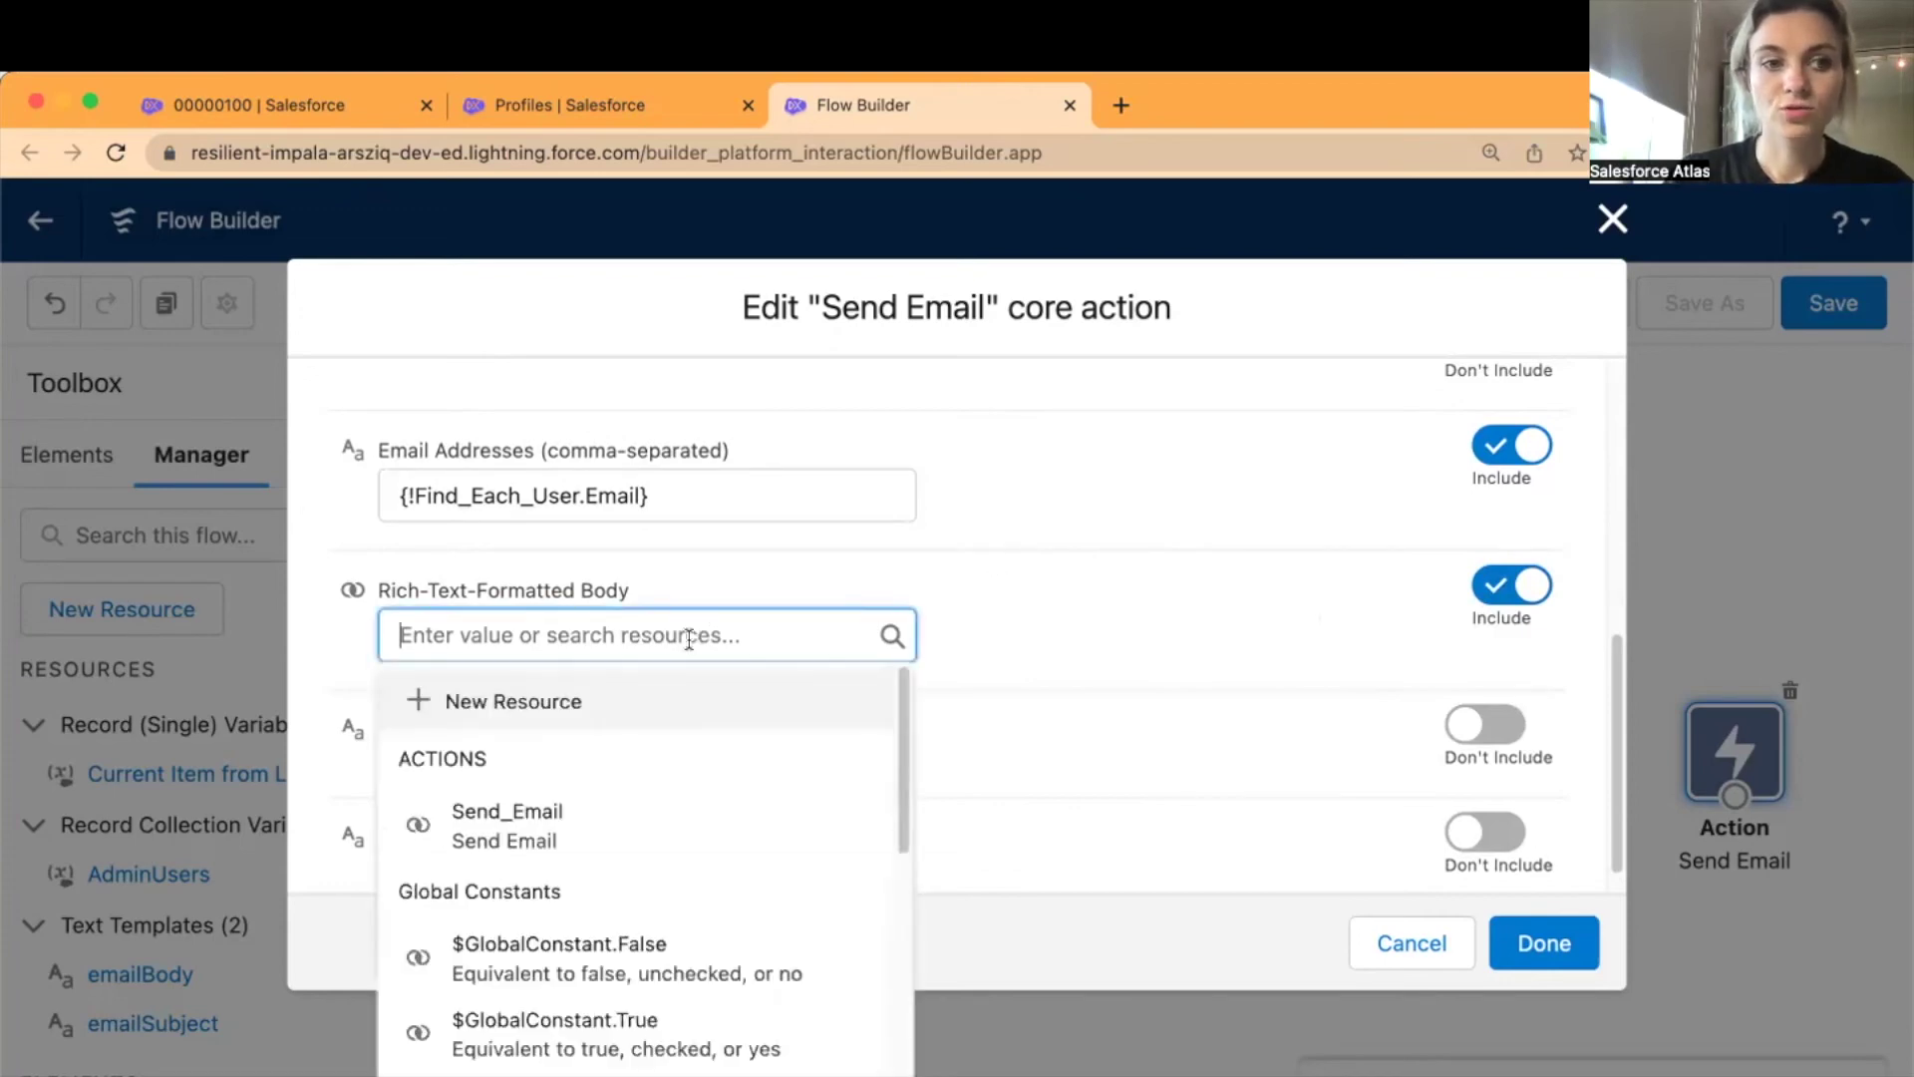
click(677, 1042)
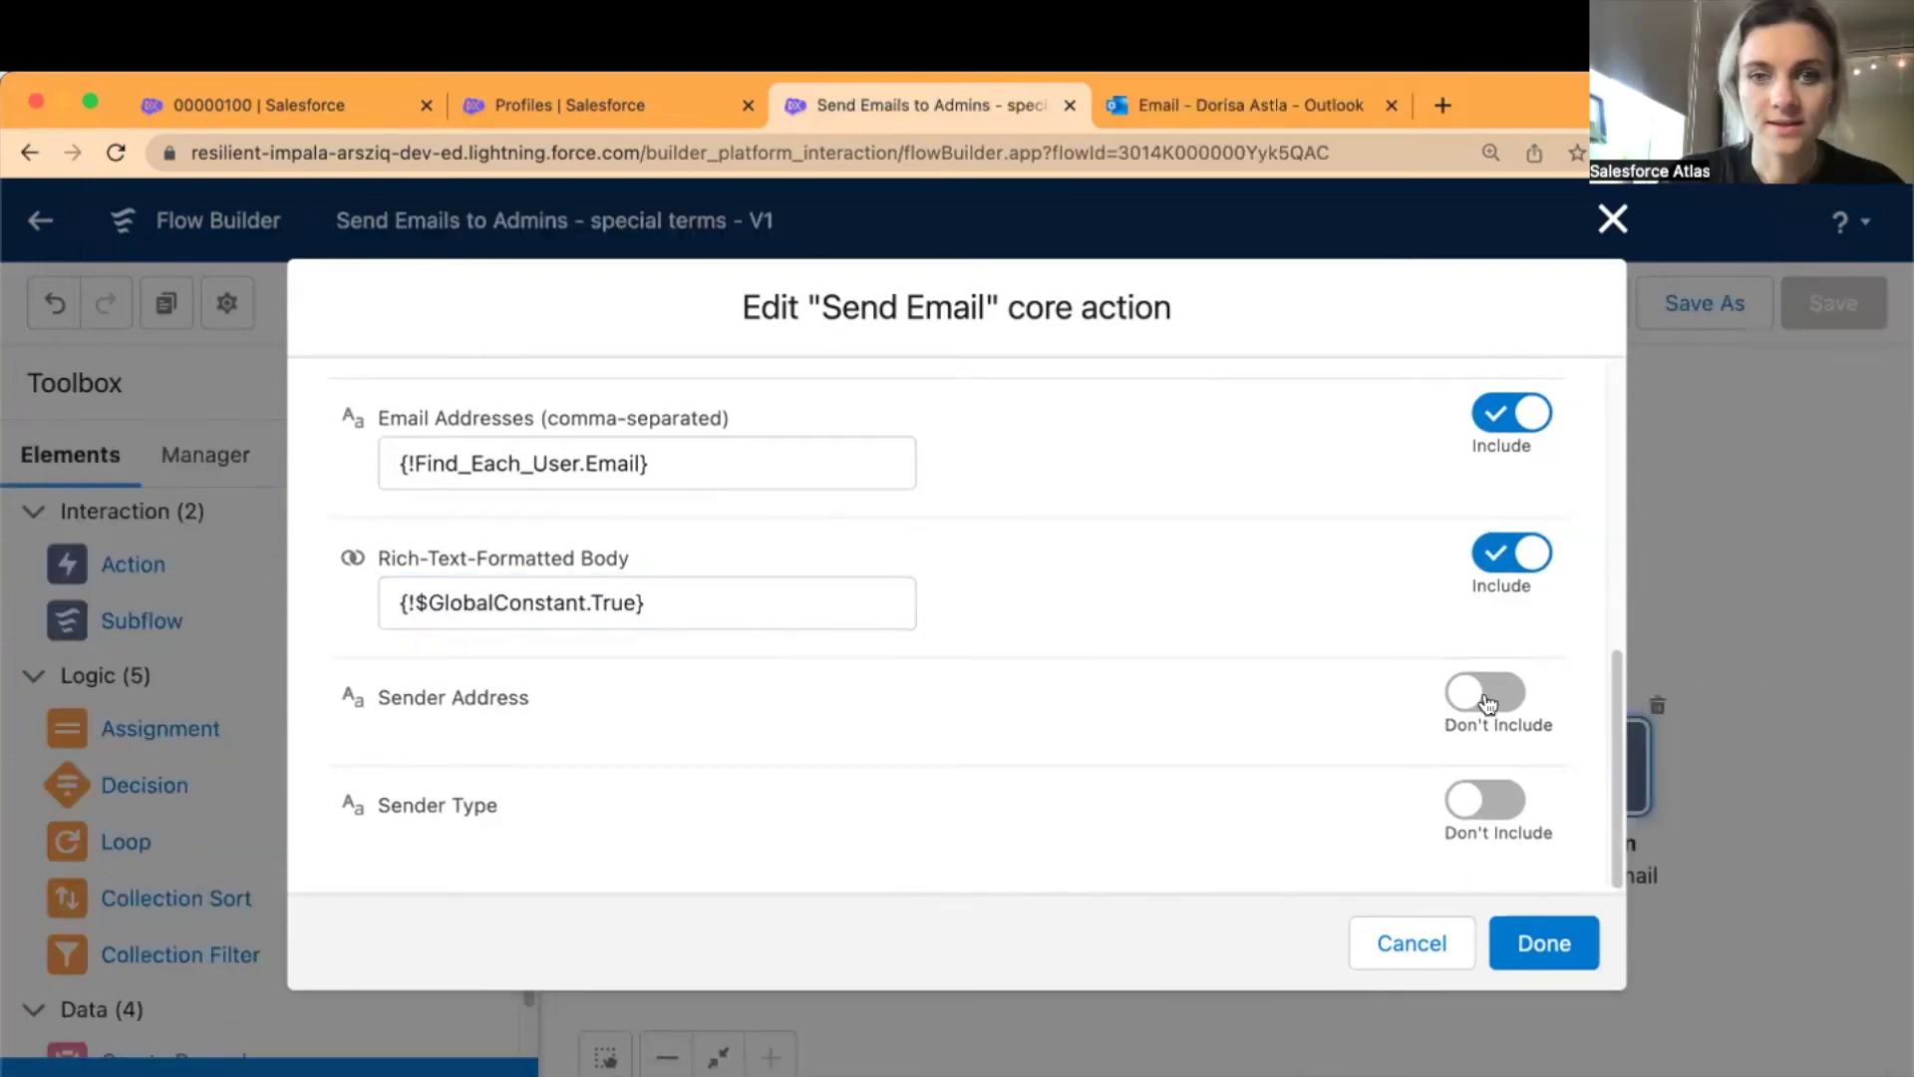
- Include Sender Address in the Send Email action and set it to the Email field of the $User global variable
click(1487, 695)
click(768, 740)
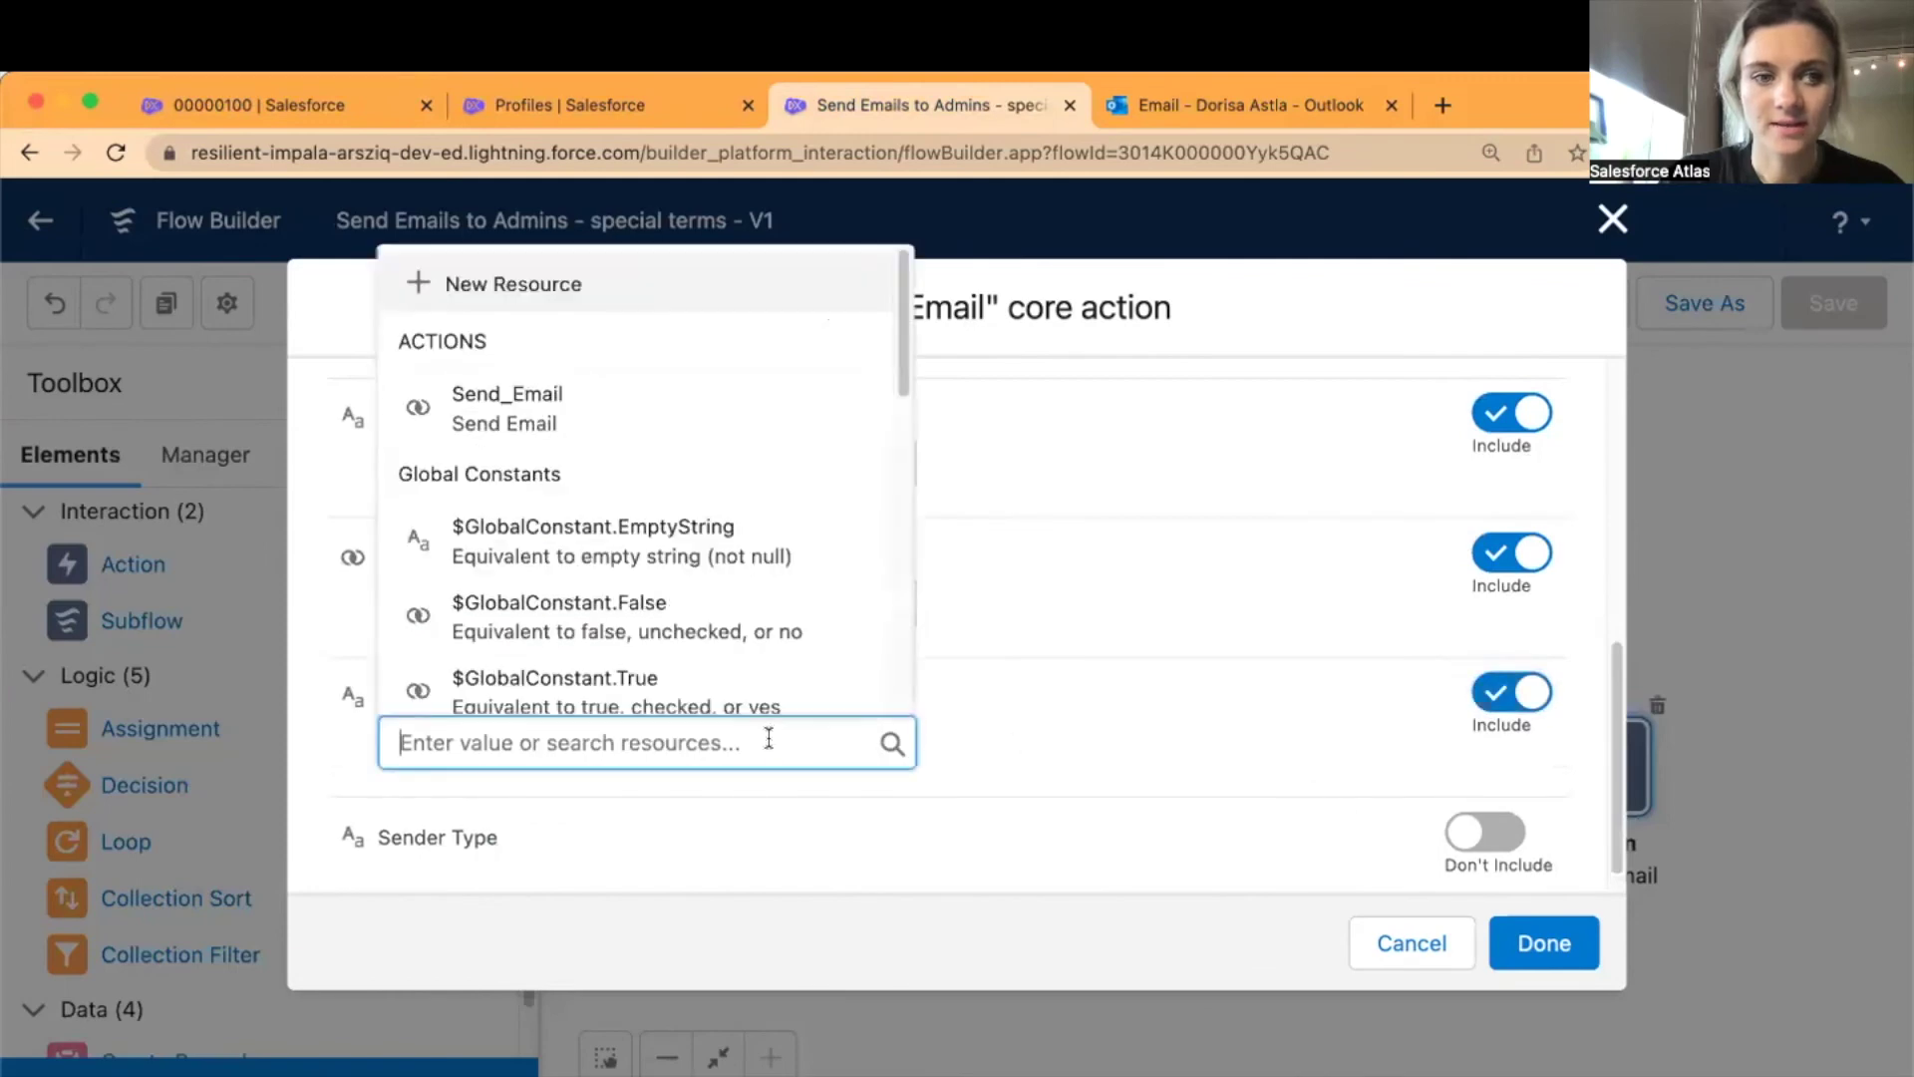
text(user)
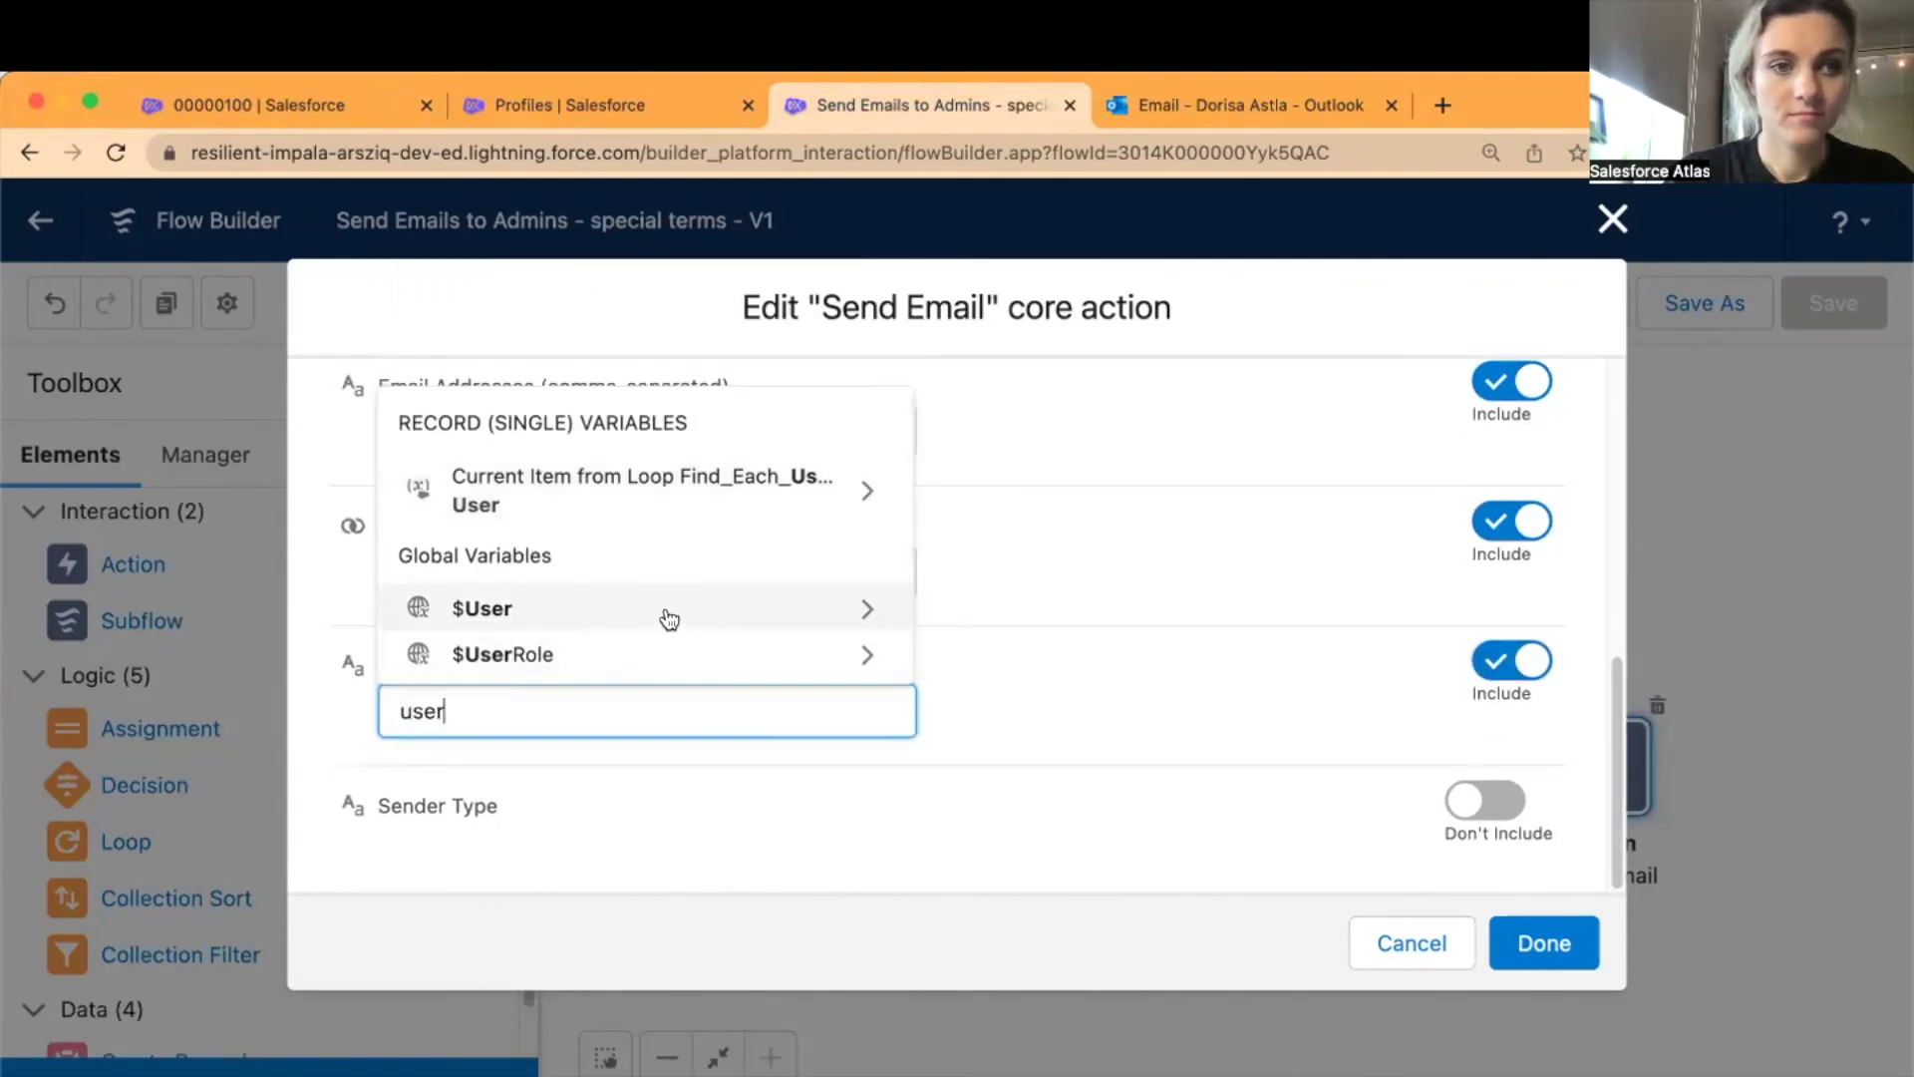
click(667, 622)
text(email)
click(713, 634)
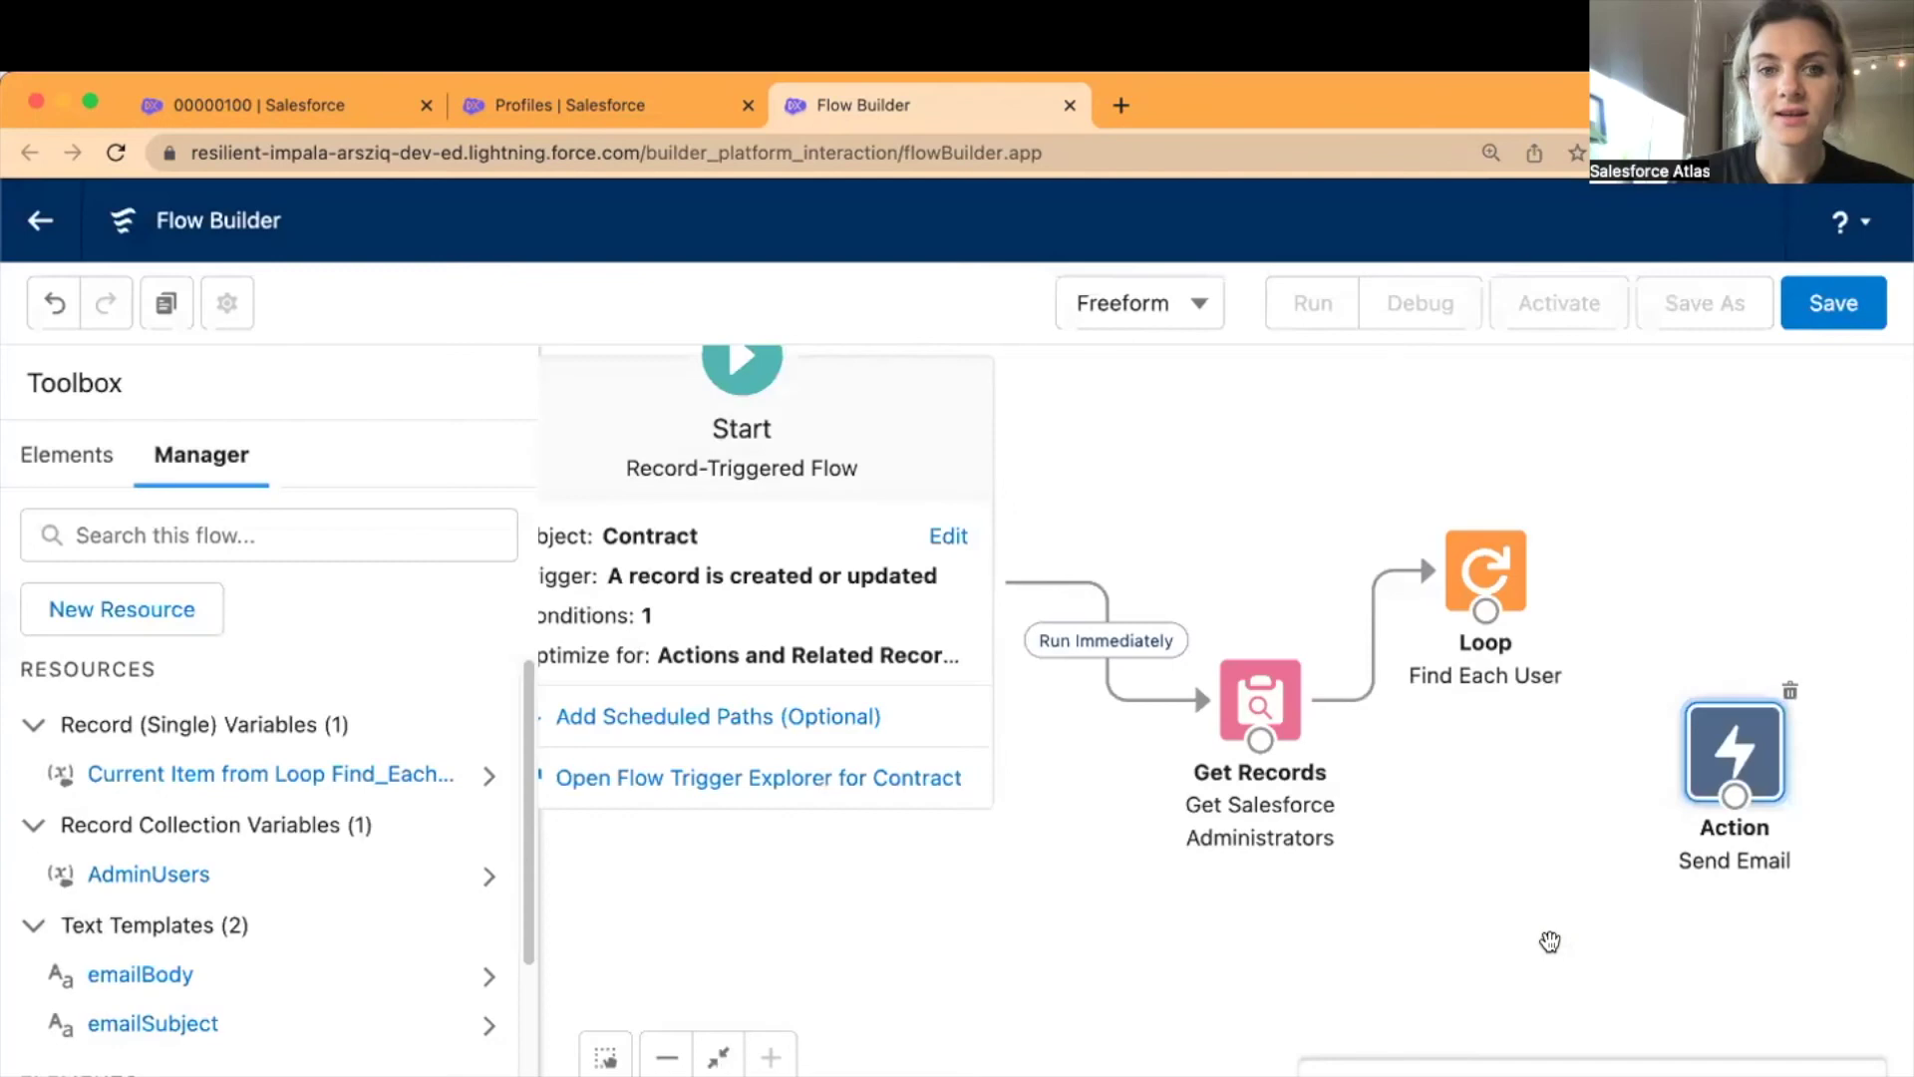
- Connect the Find Each User loop to the Send Email action for each item in the collection, and connect the action back to the loop
drag(1711, 772, 1697, 765)
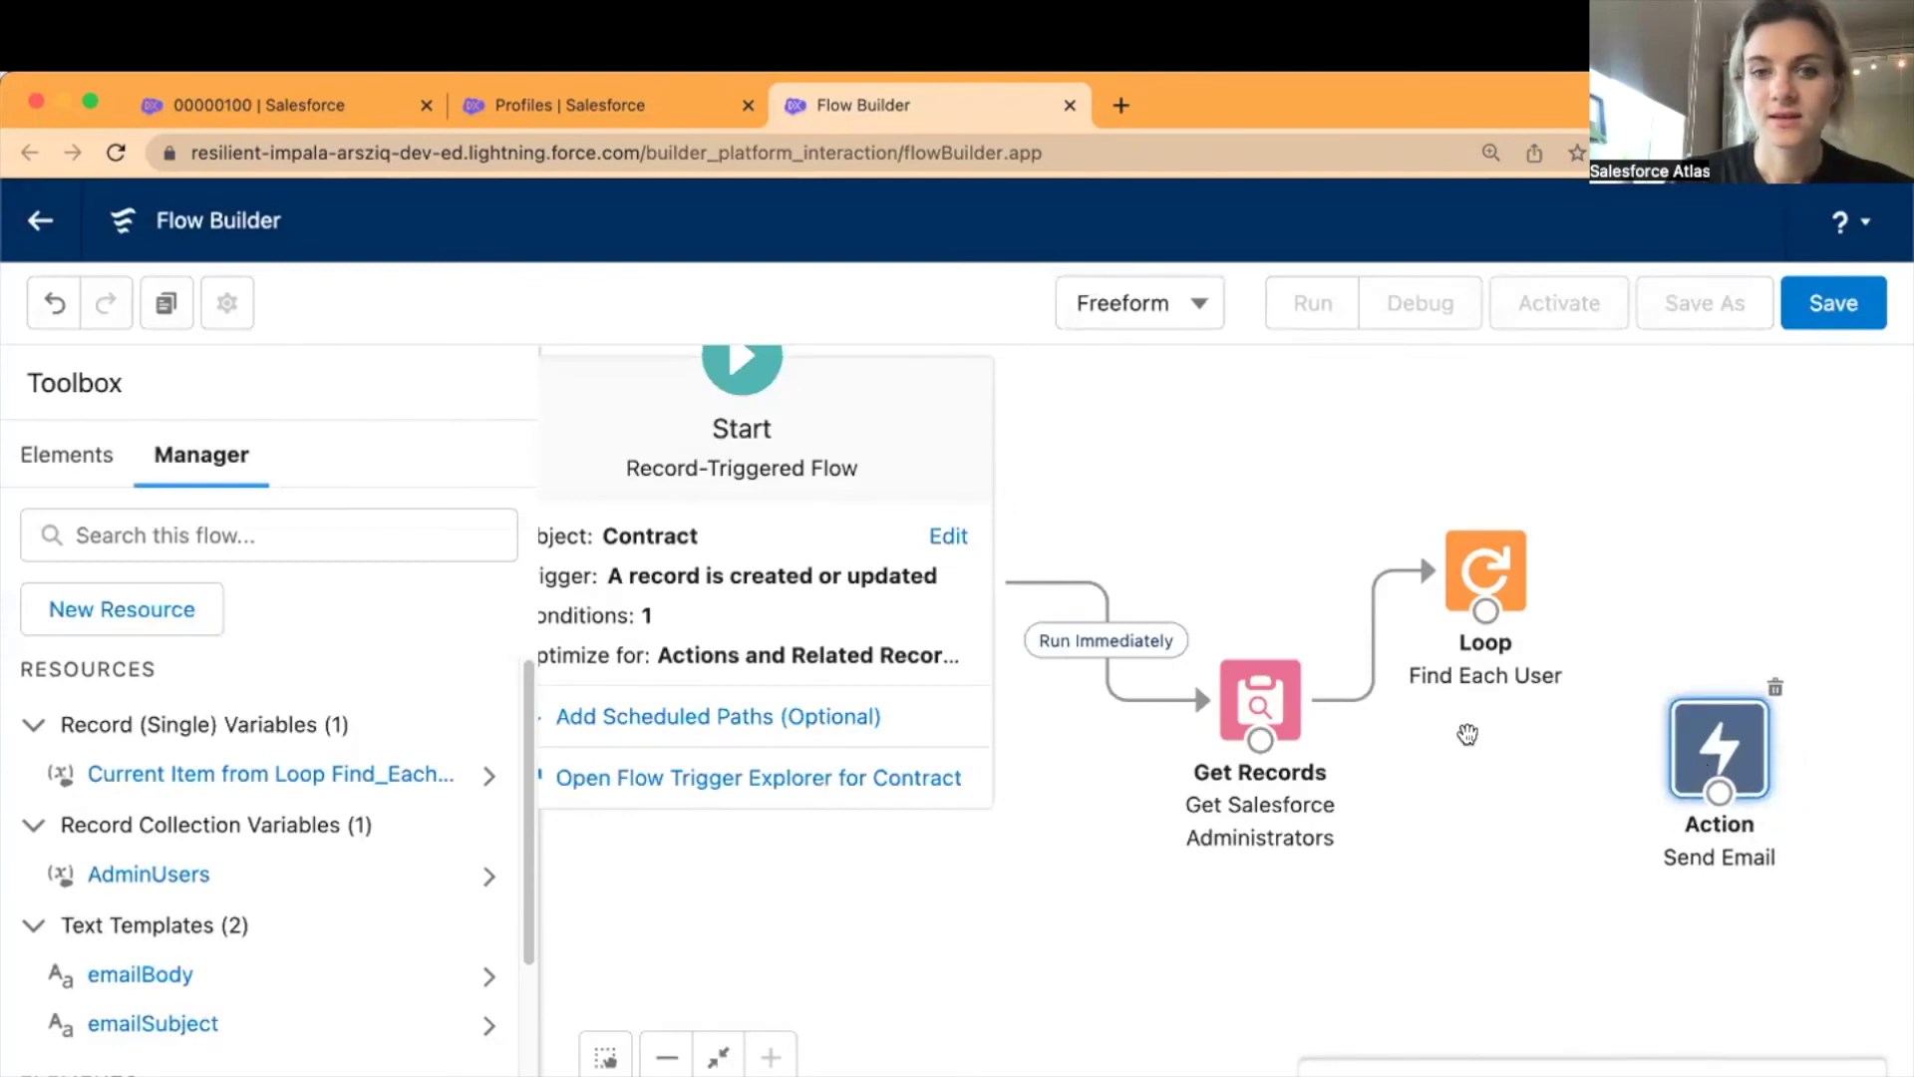
drag(1486, 611, 1717, 768)
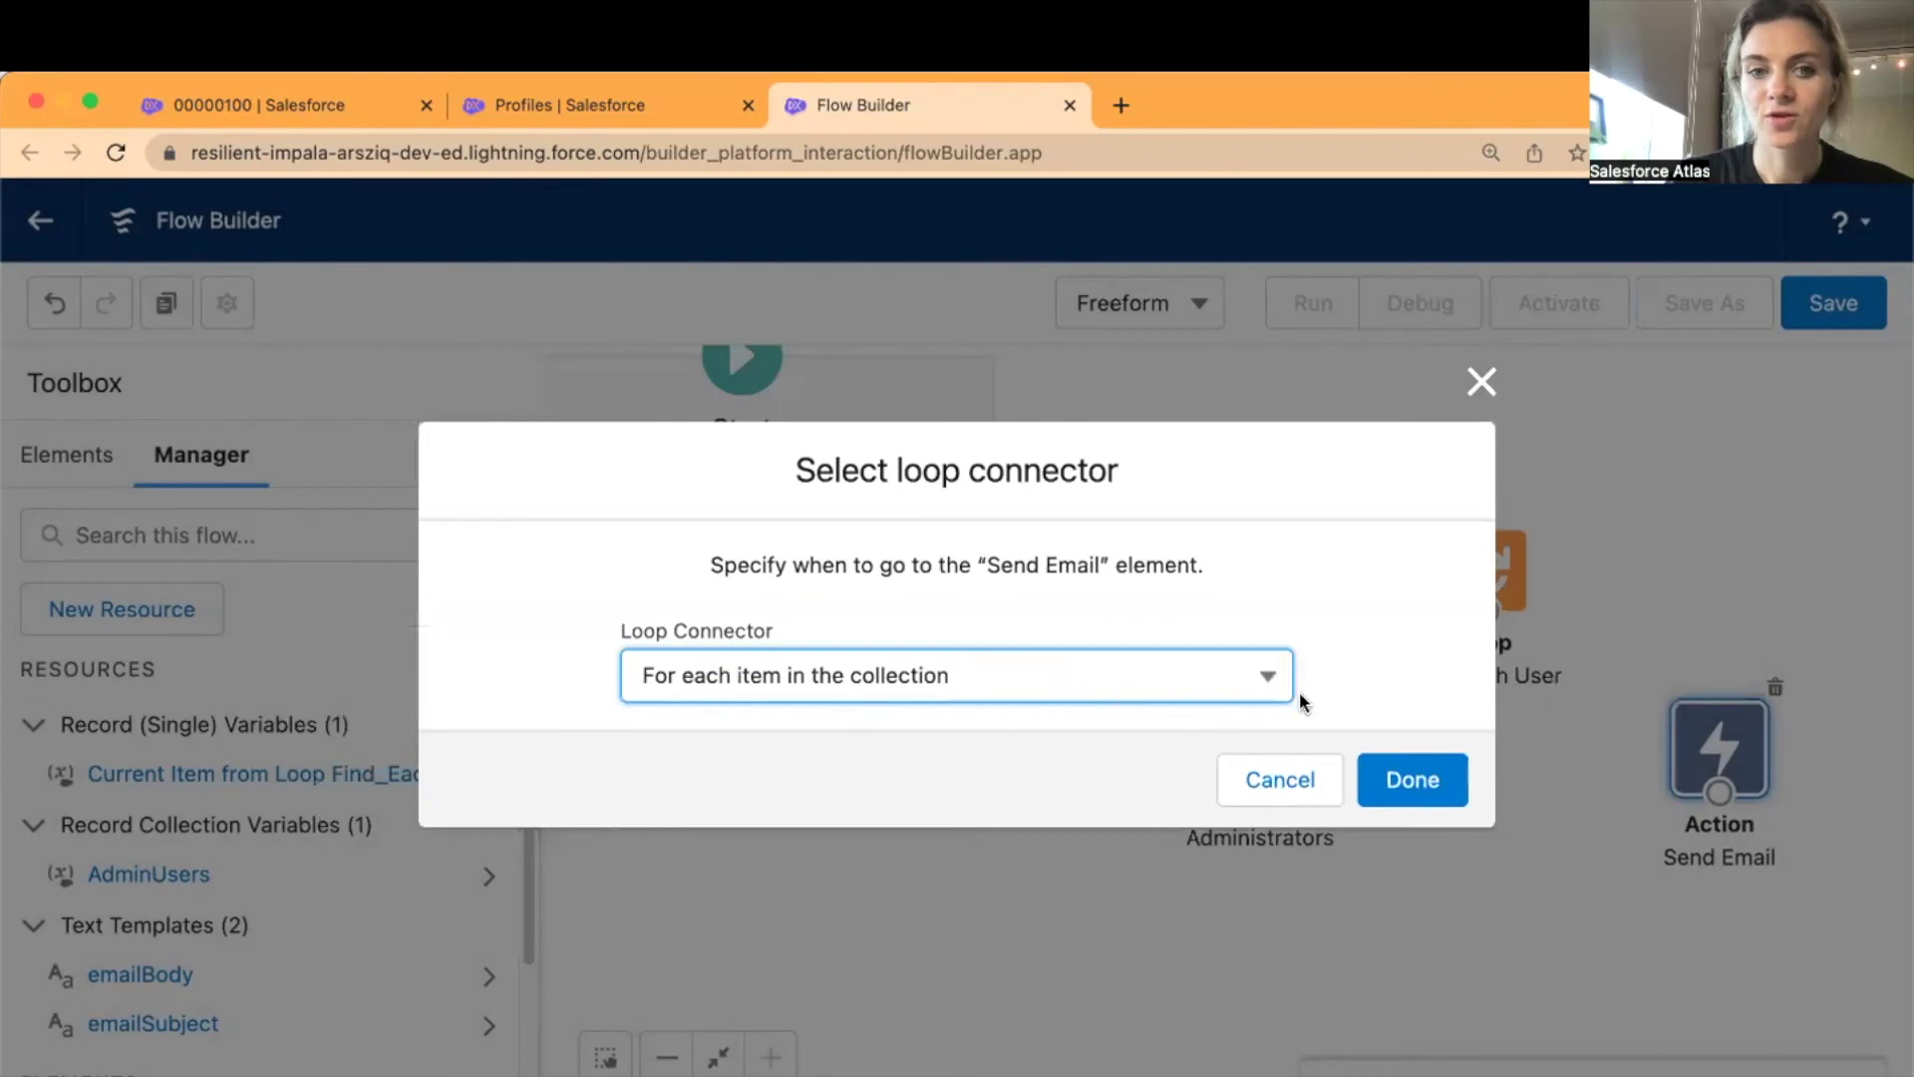
click(1412, 783)
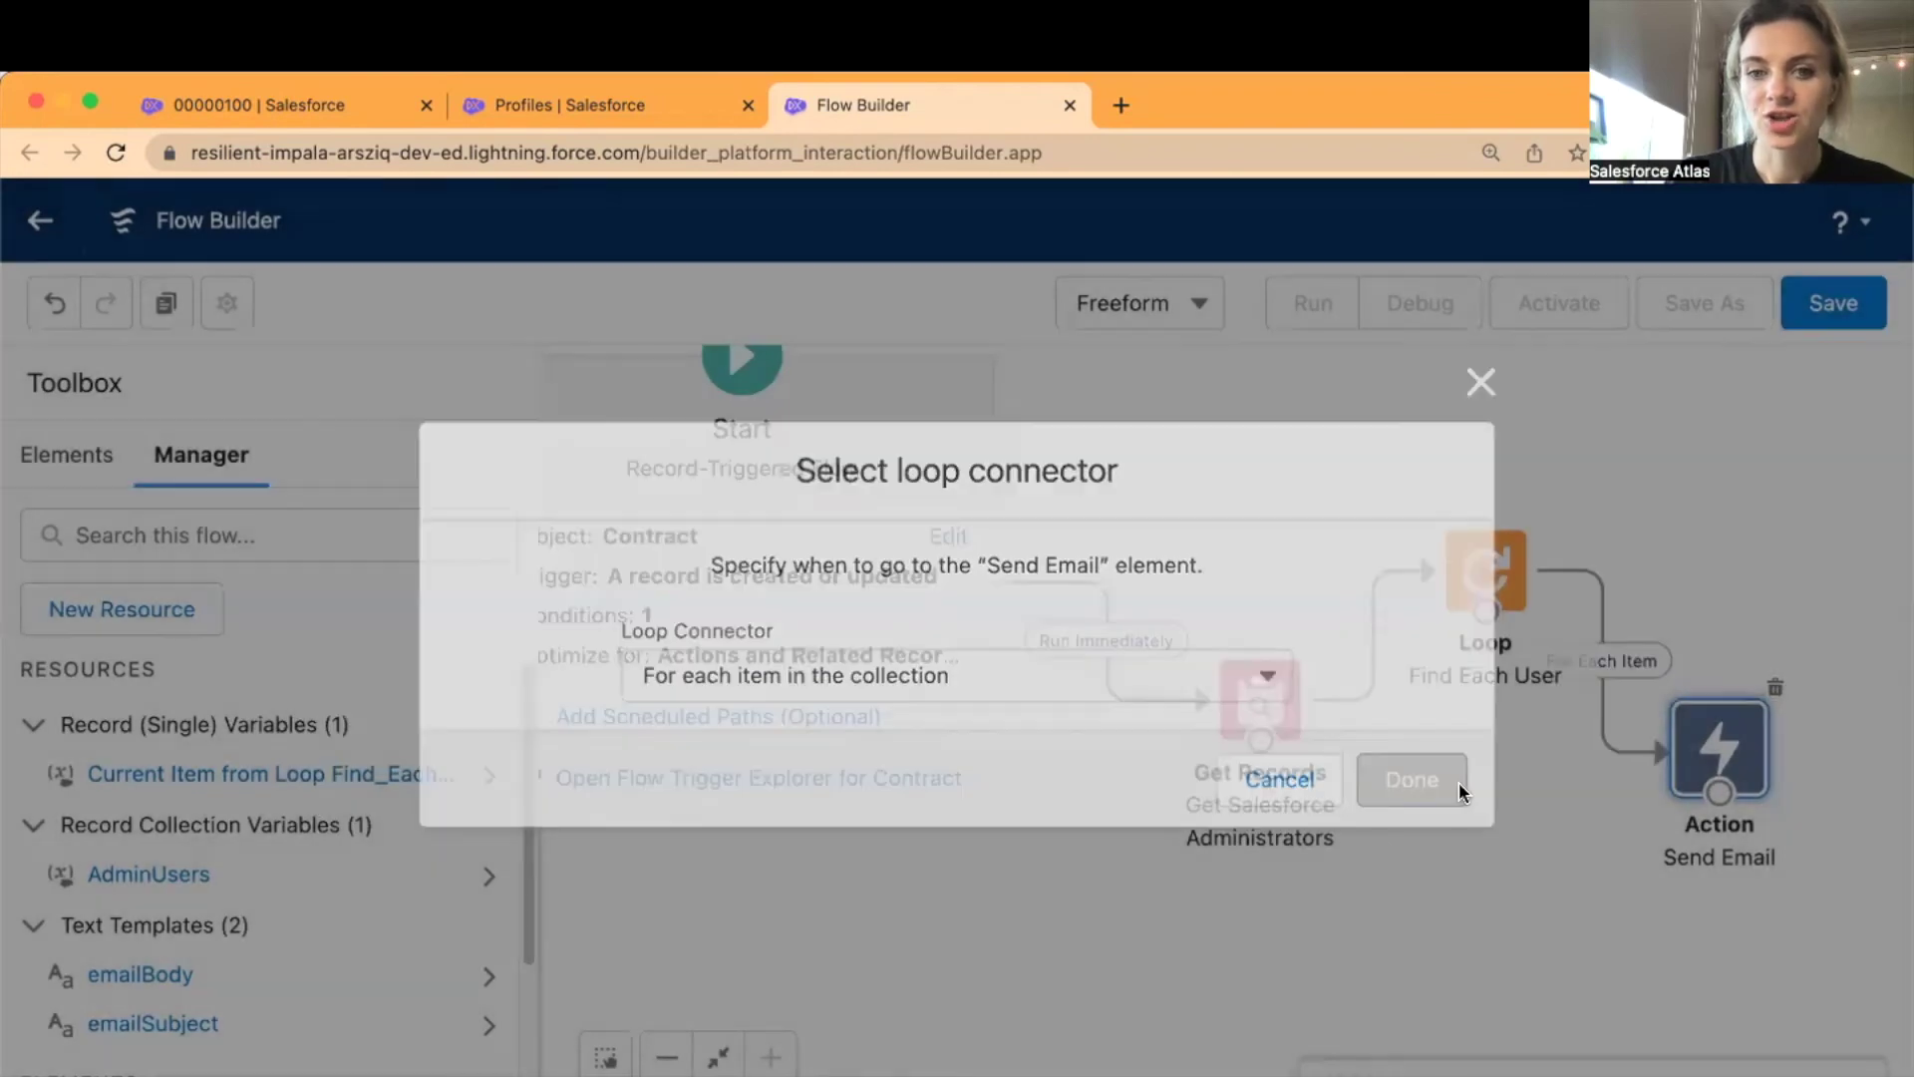
drag(1727, 785, 1492, 615)
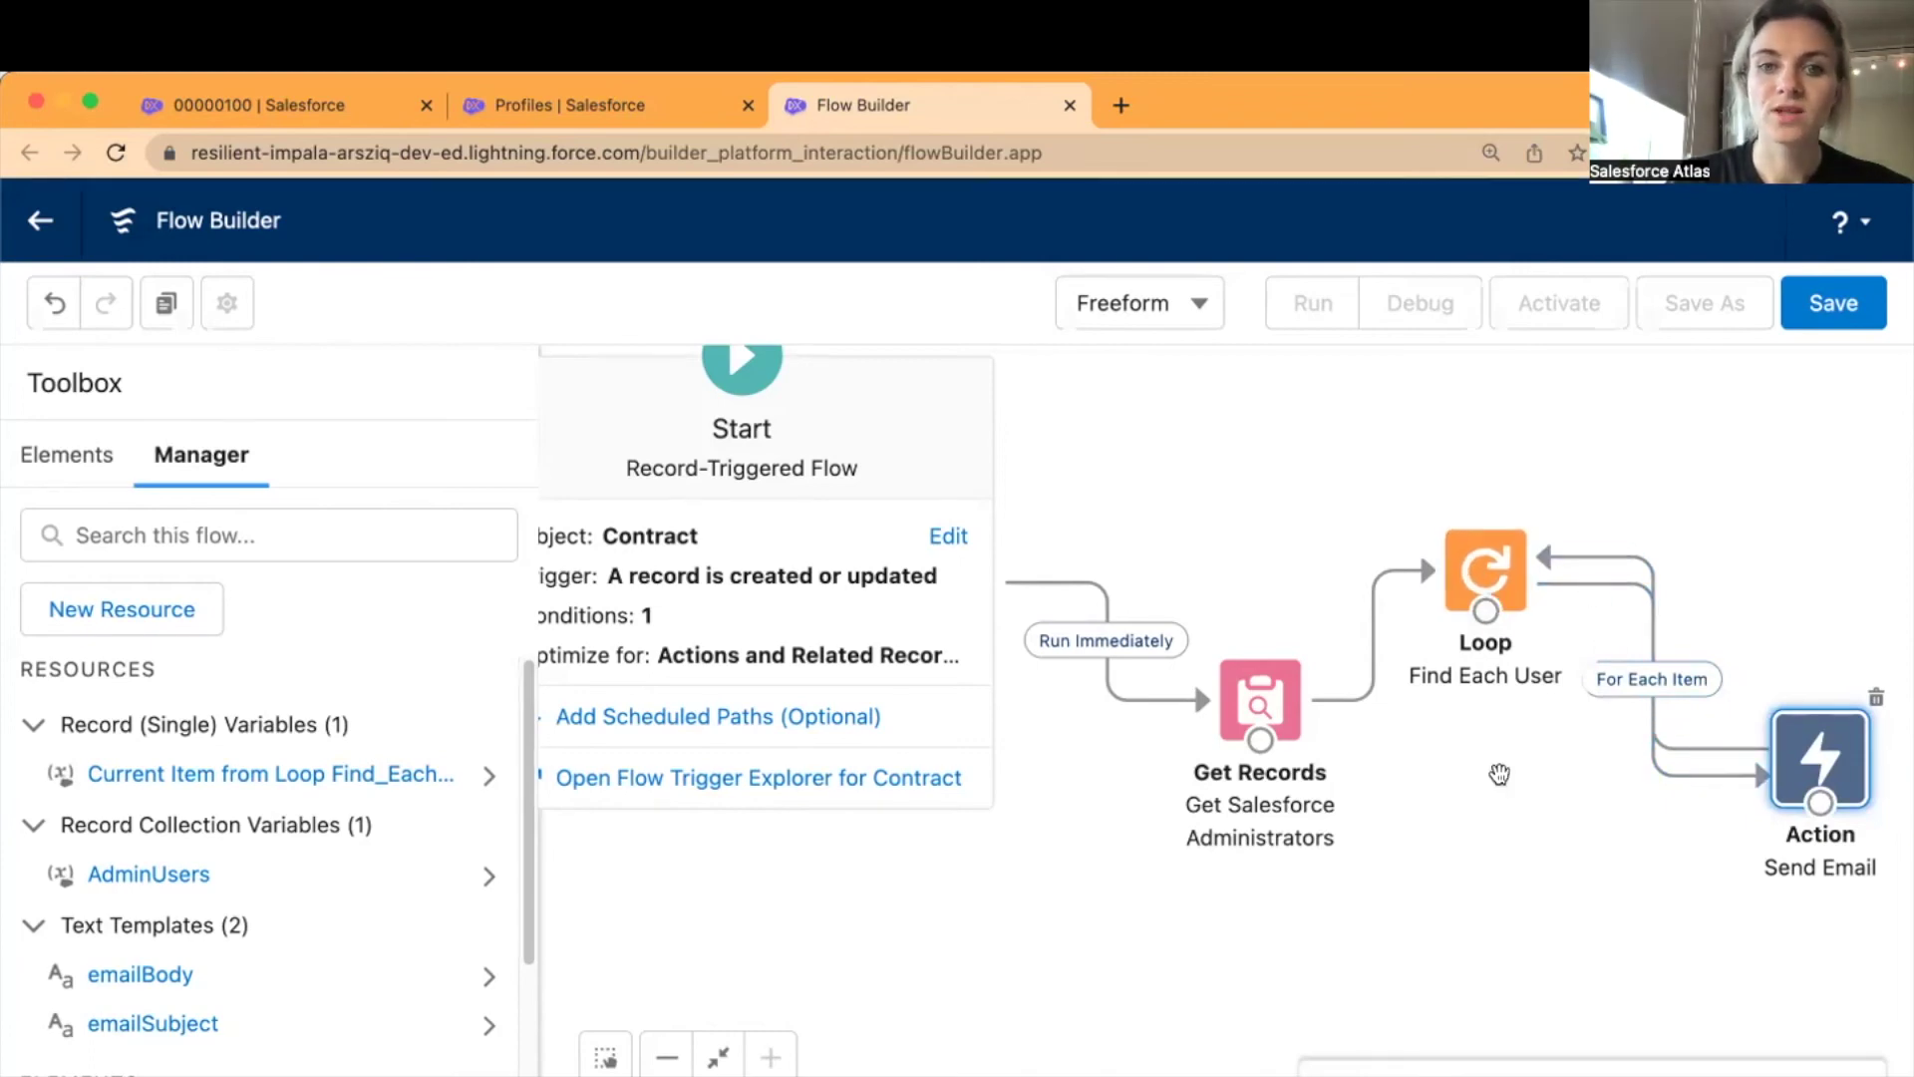
drag(1785, 773, 1763, 769)
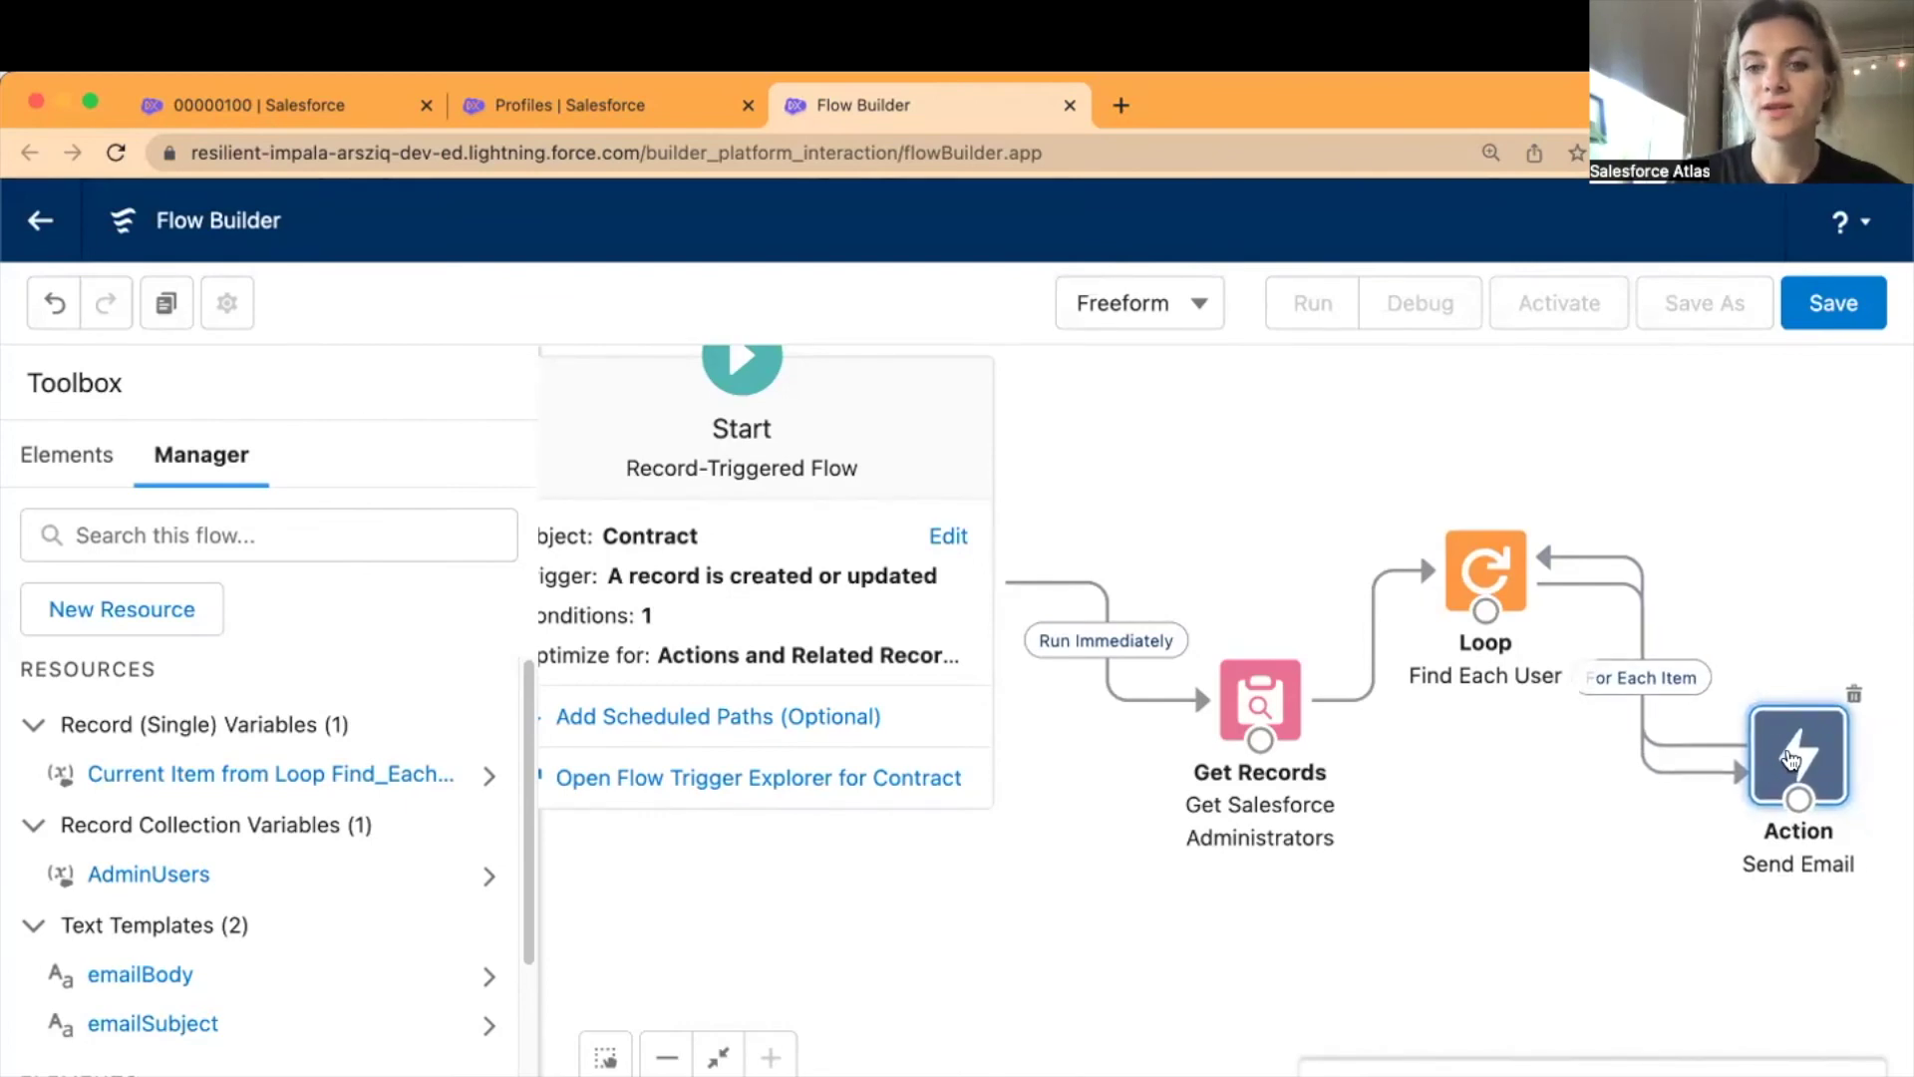
drag(1791, 760, 1804, 748)
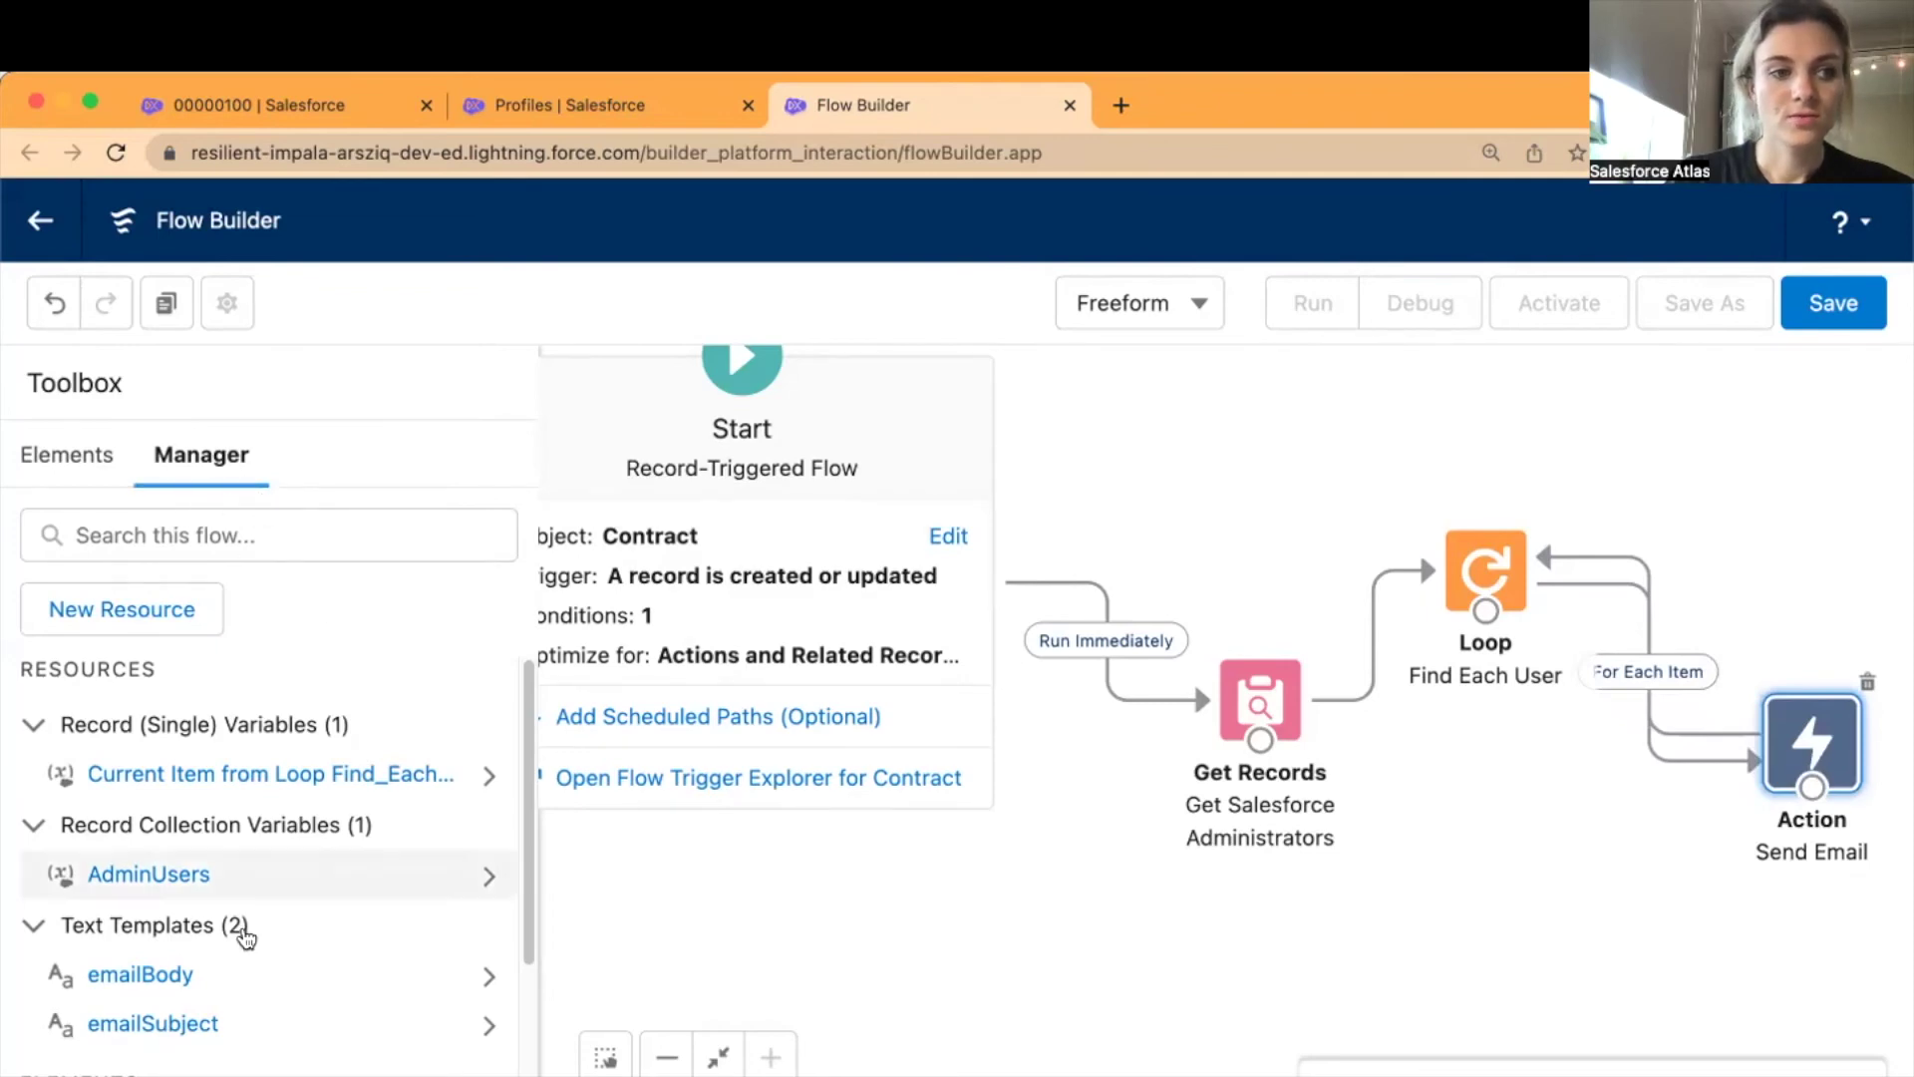
- Remove the blank lines after the greeting and before "Special Terms:" in the emailBody text template and save the template
scroll(246, 937, down, 5)
scroll(222, 923, up, 2)
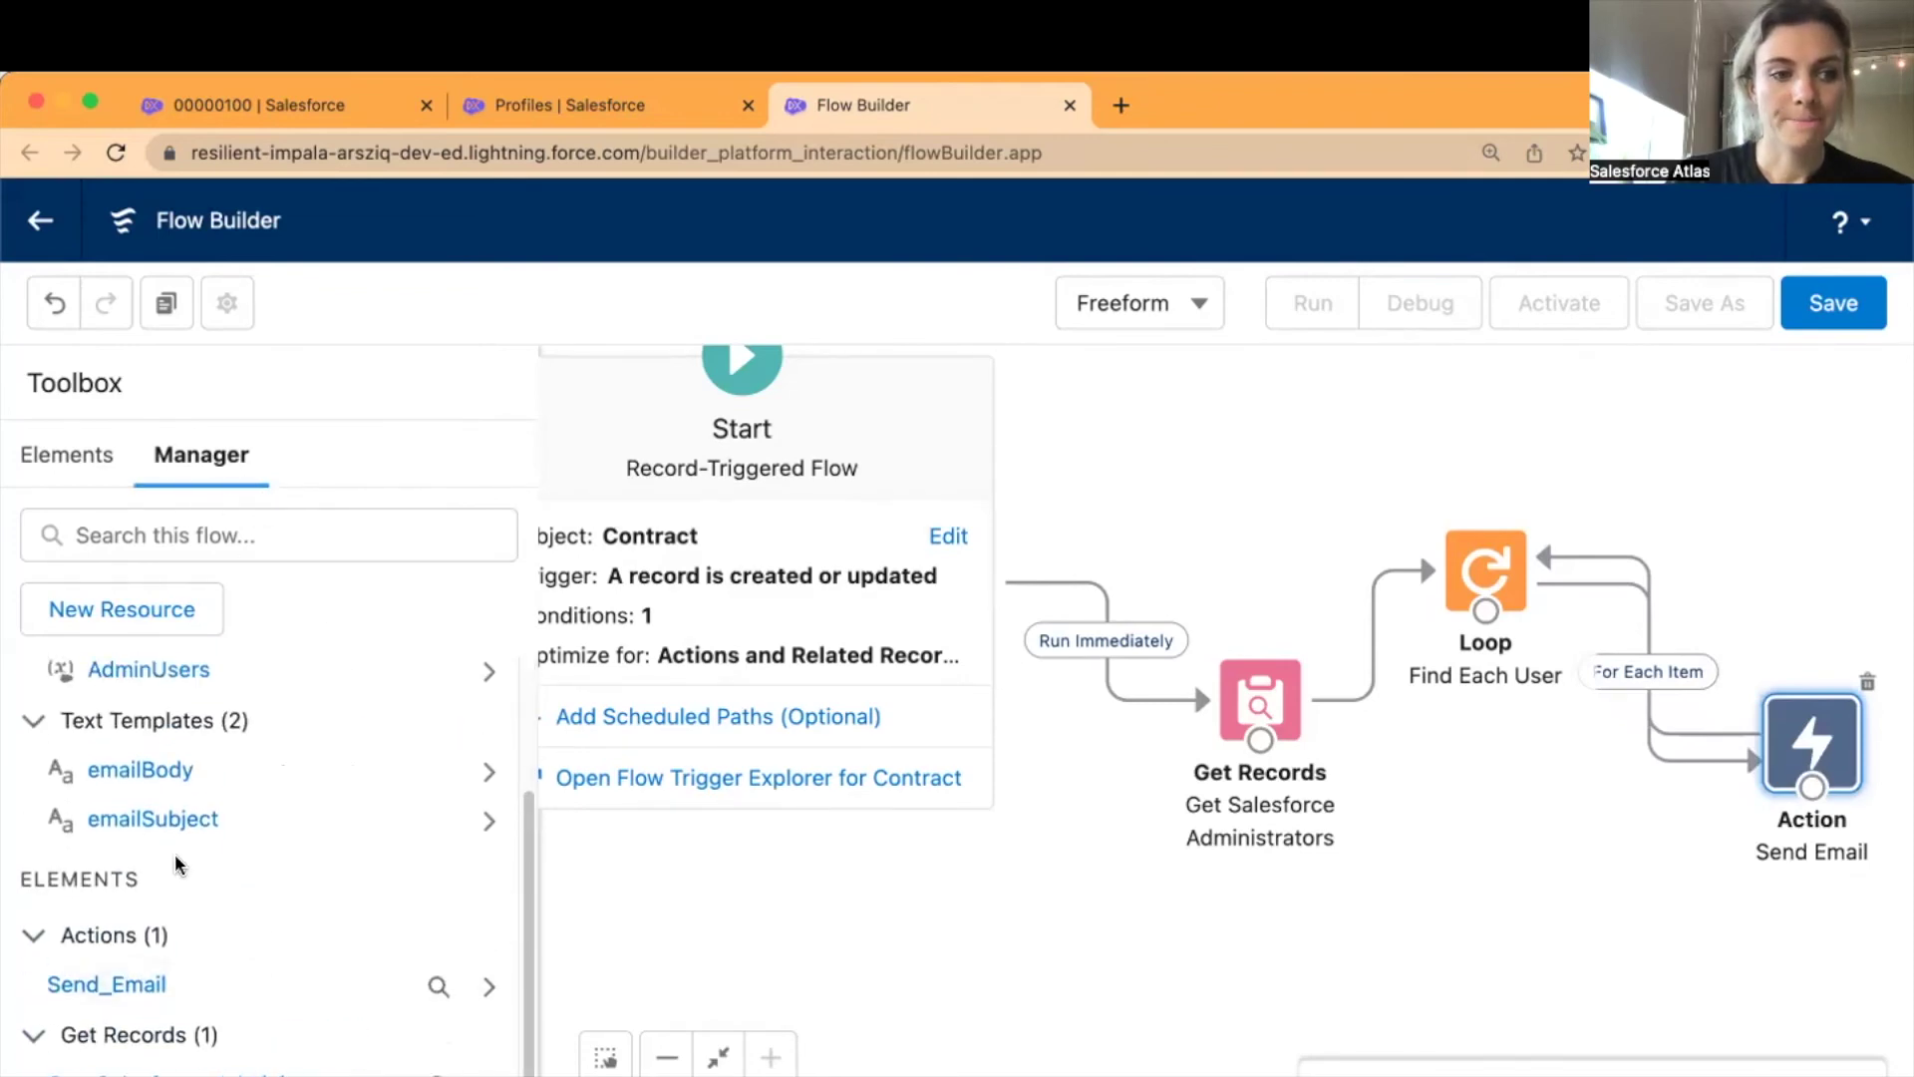
click(159, 776)
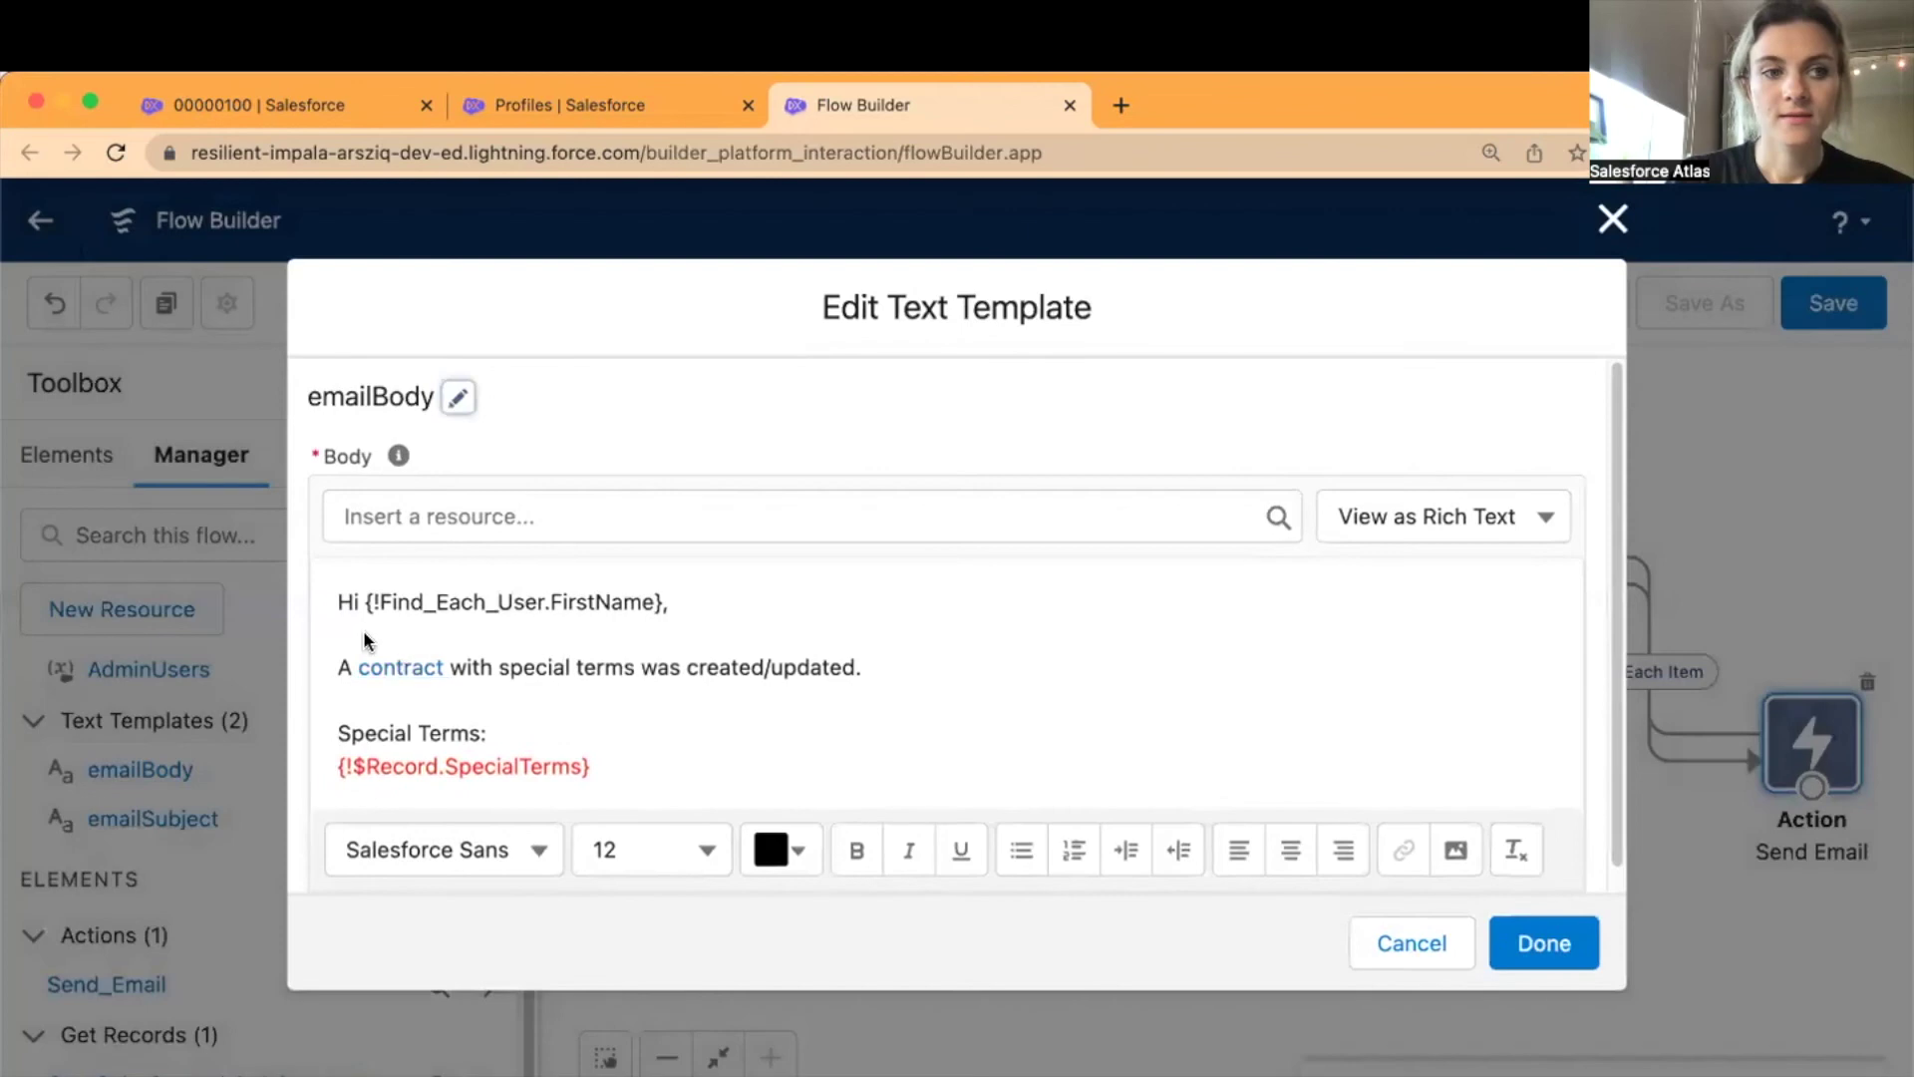
click(359, 632)
key(BackSpace)
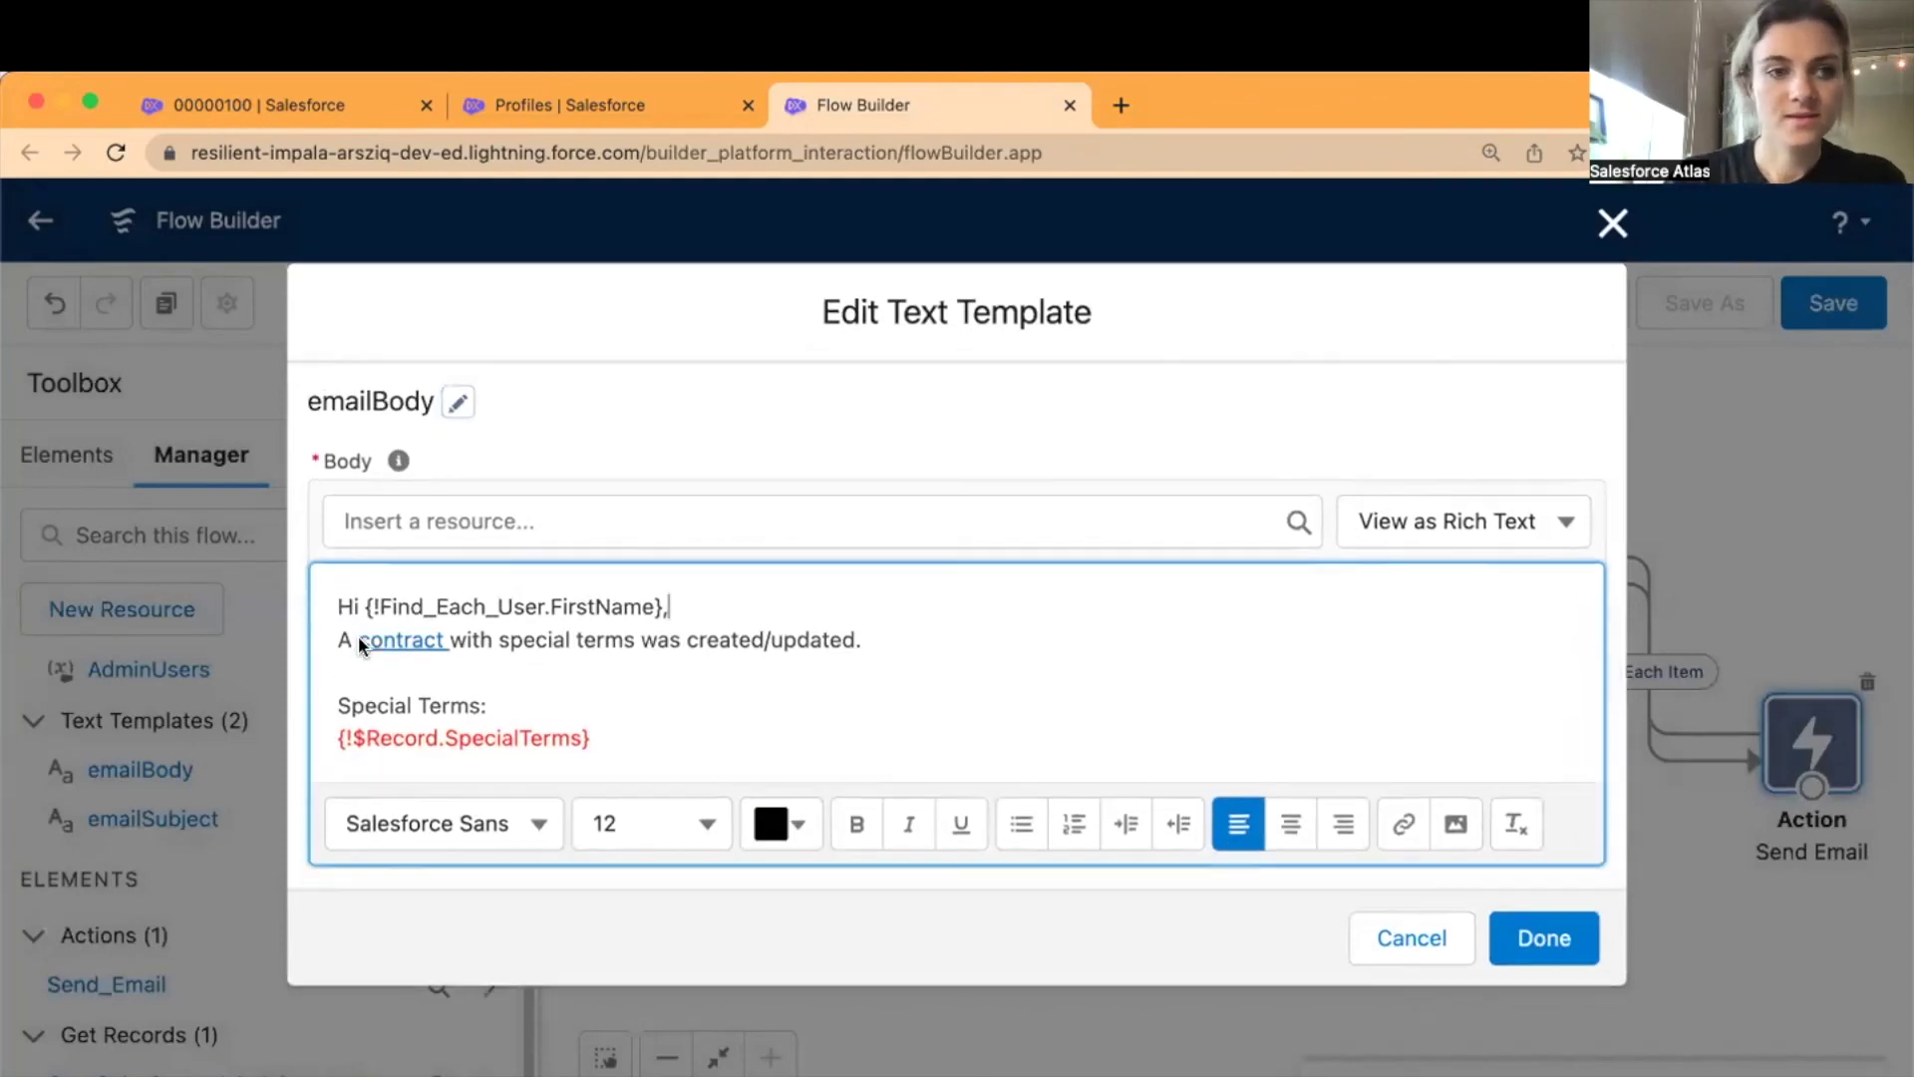
click(349, 671)
key(BackSpace)
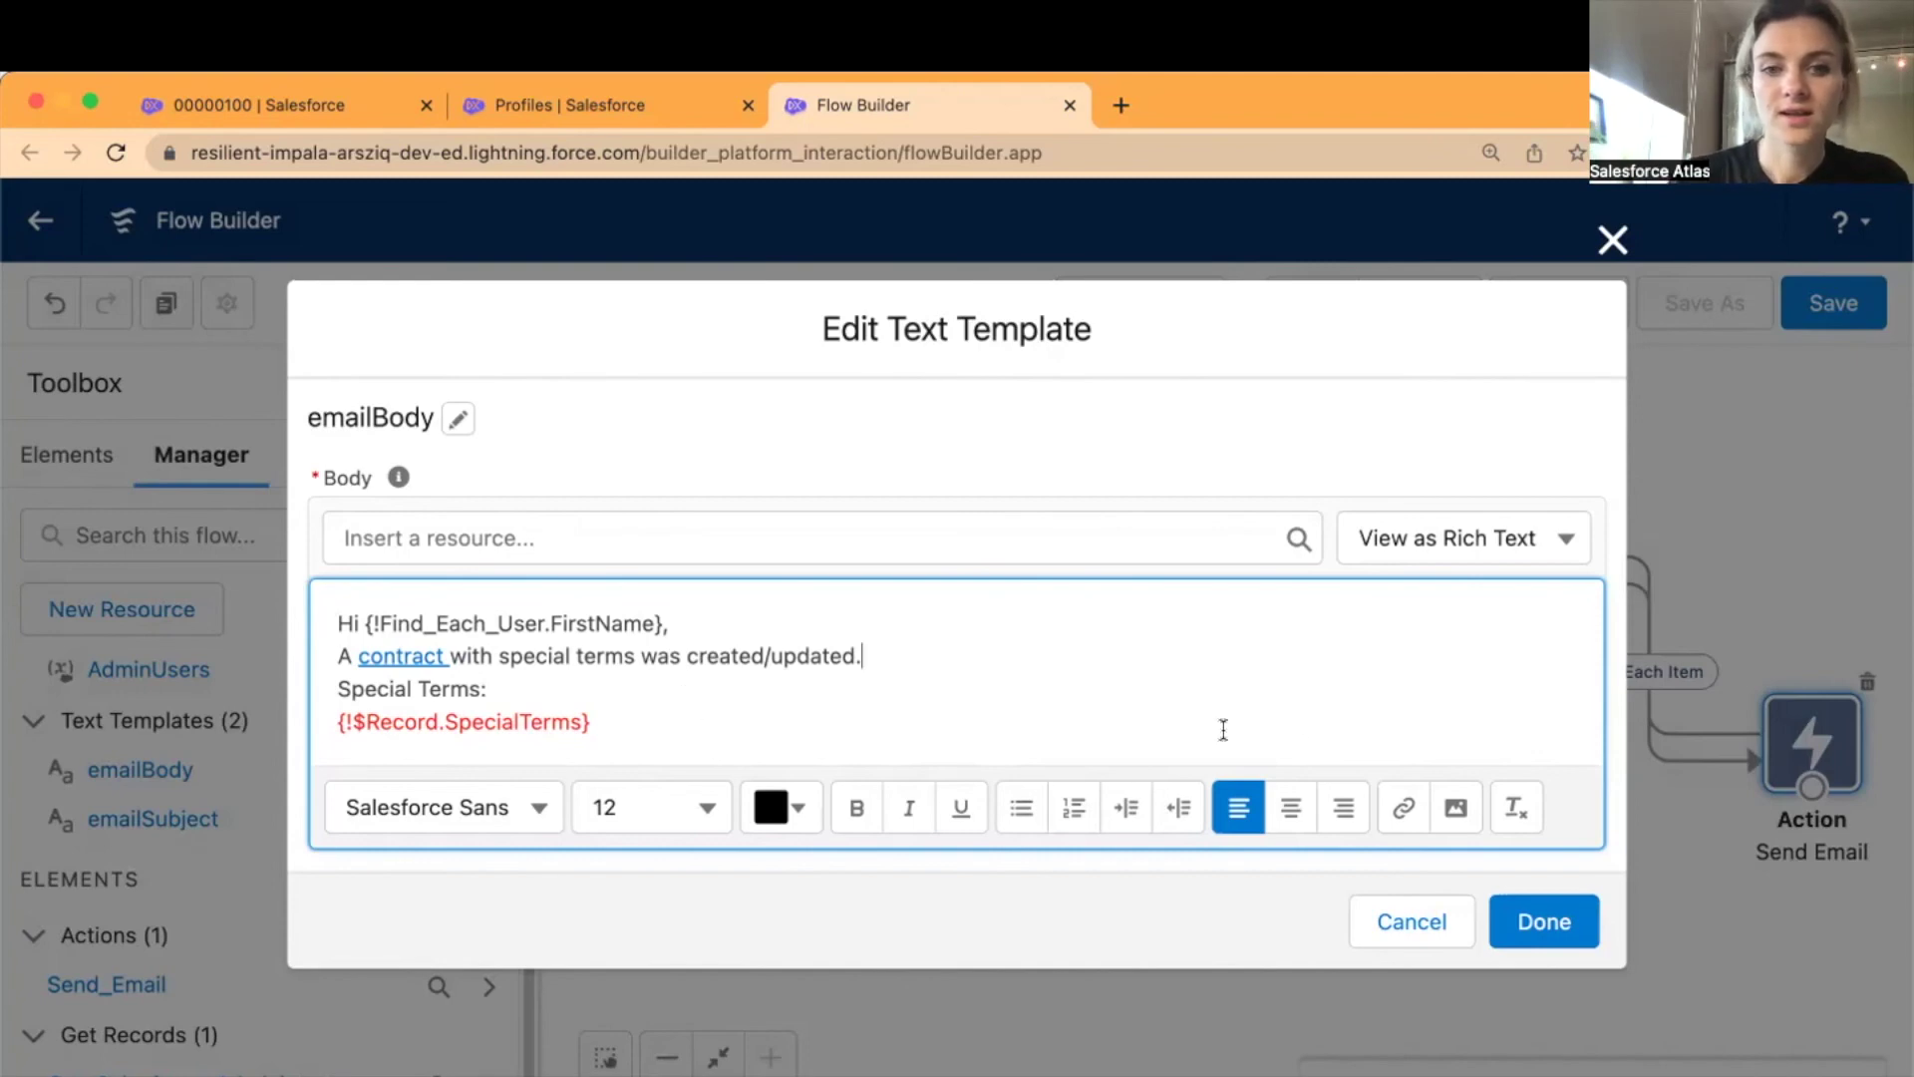
click(1555, 918)
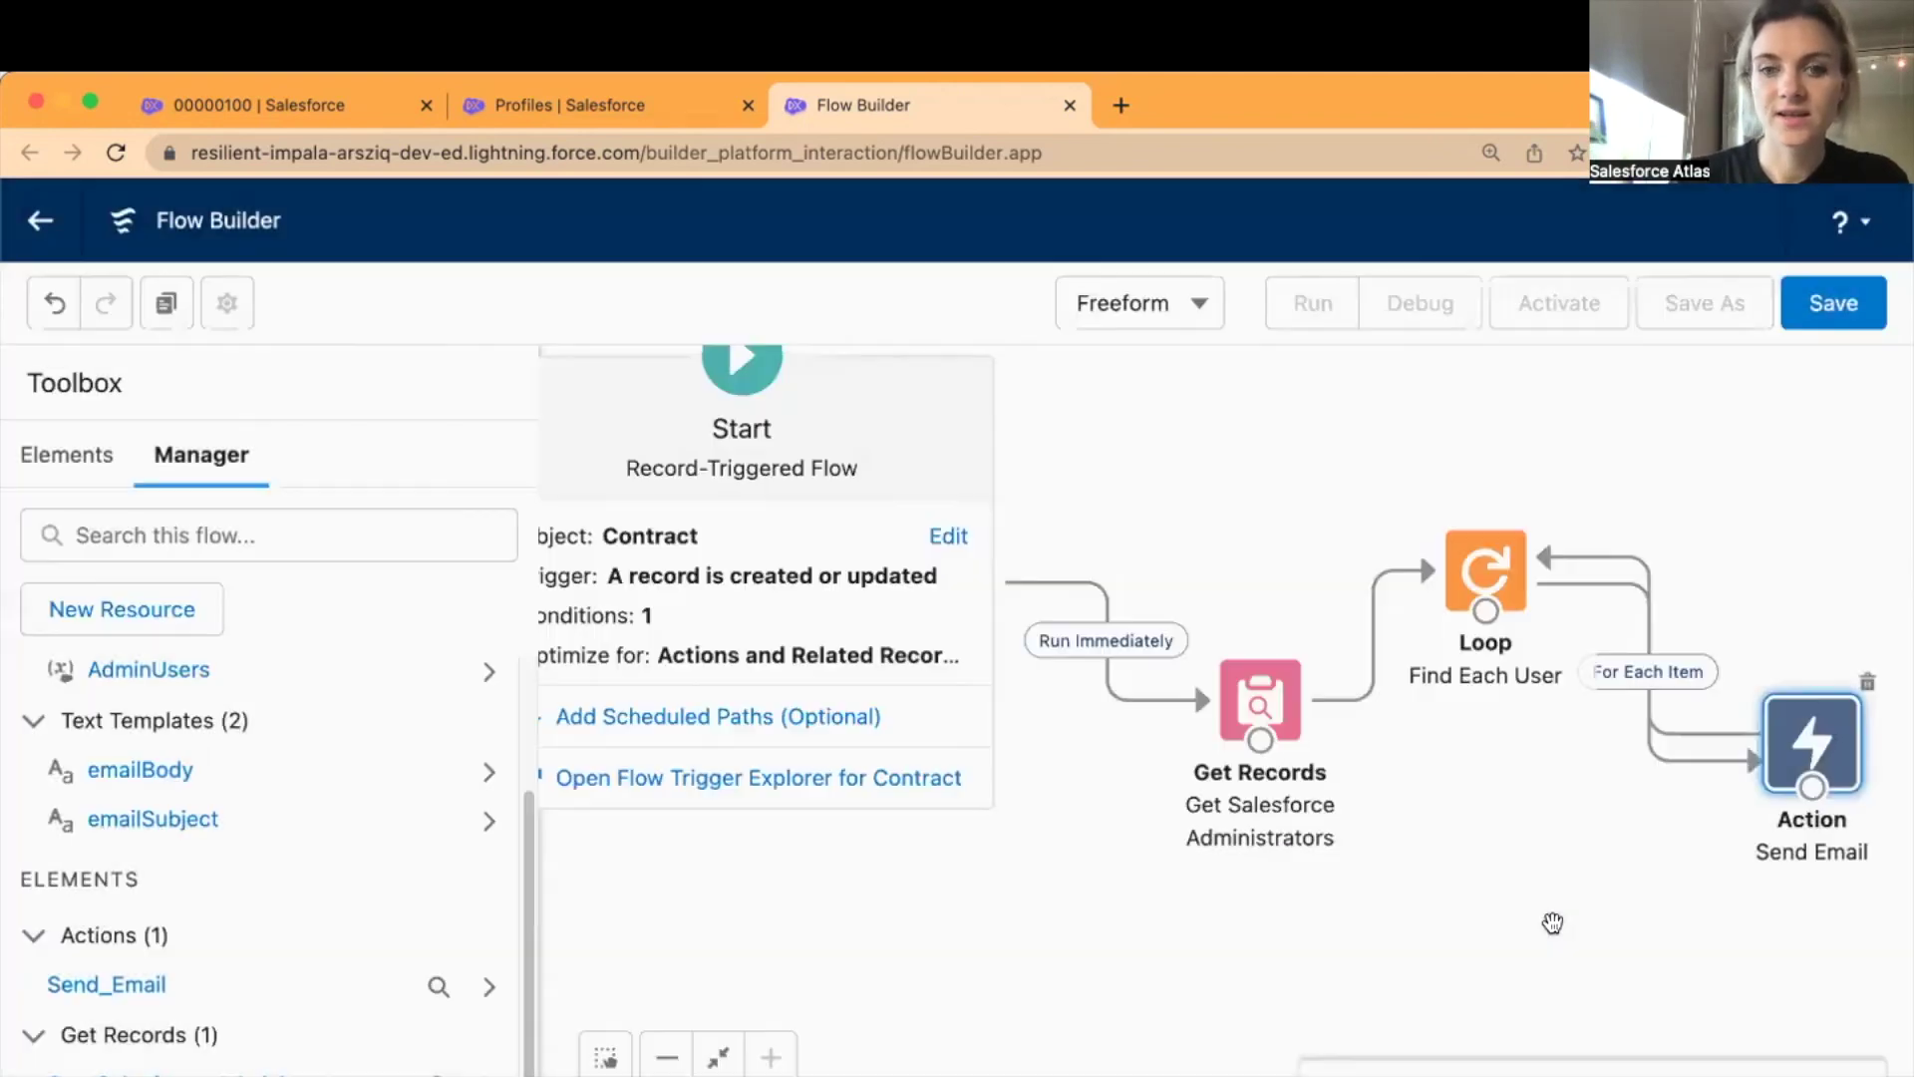
- Save the flow with the label "Send Emails to Admins - special terms" and activate it
drag(1602, 868, 1346, 897)
click(1833, 303)
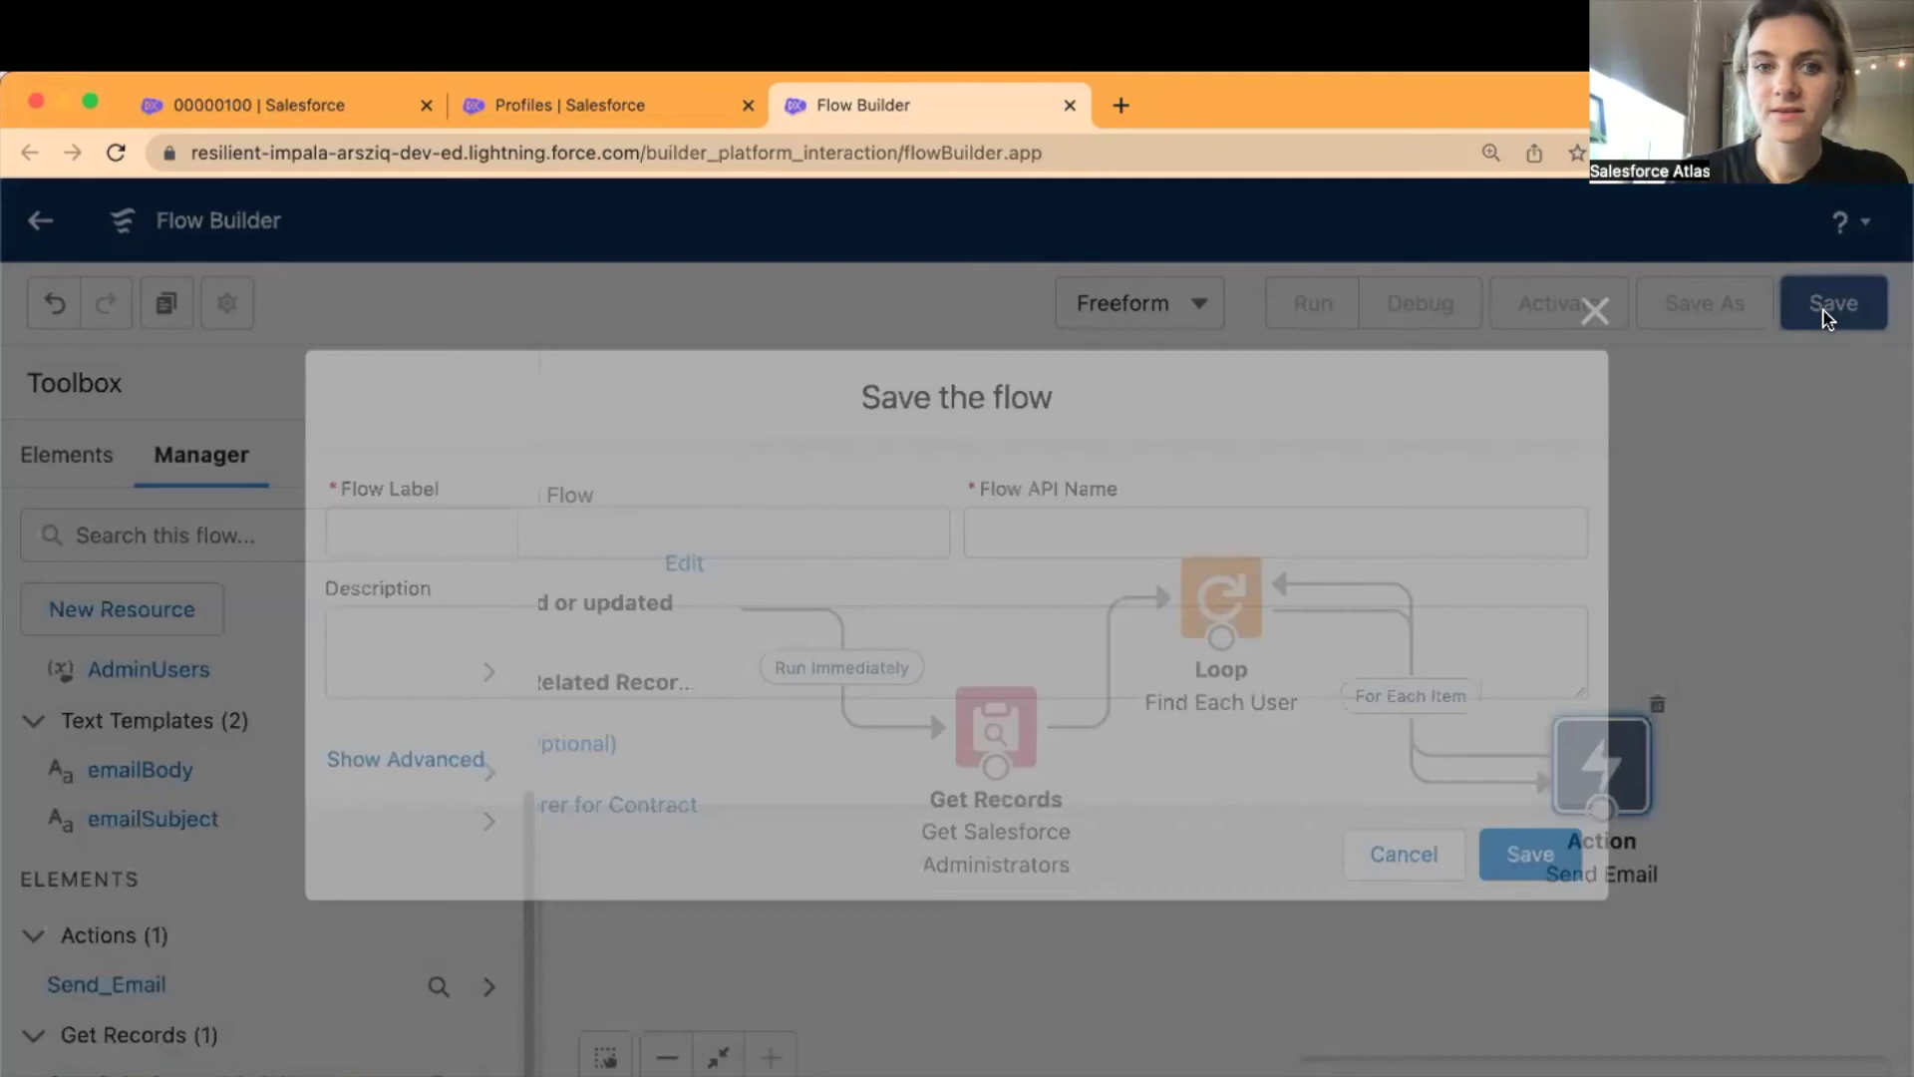
text(Send )
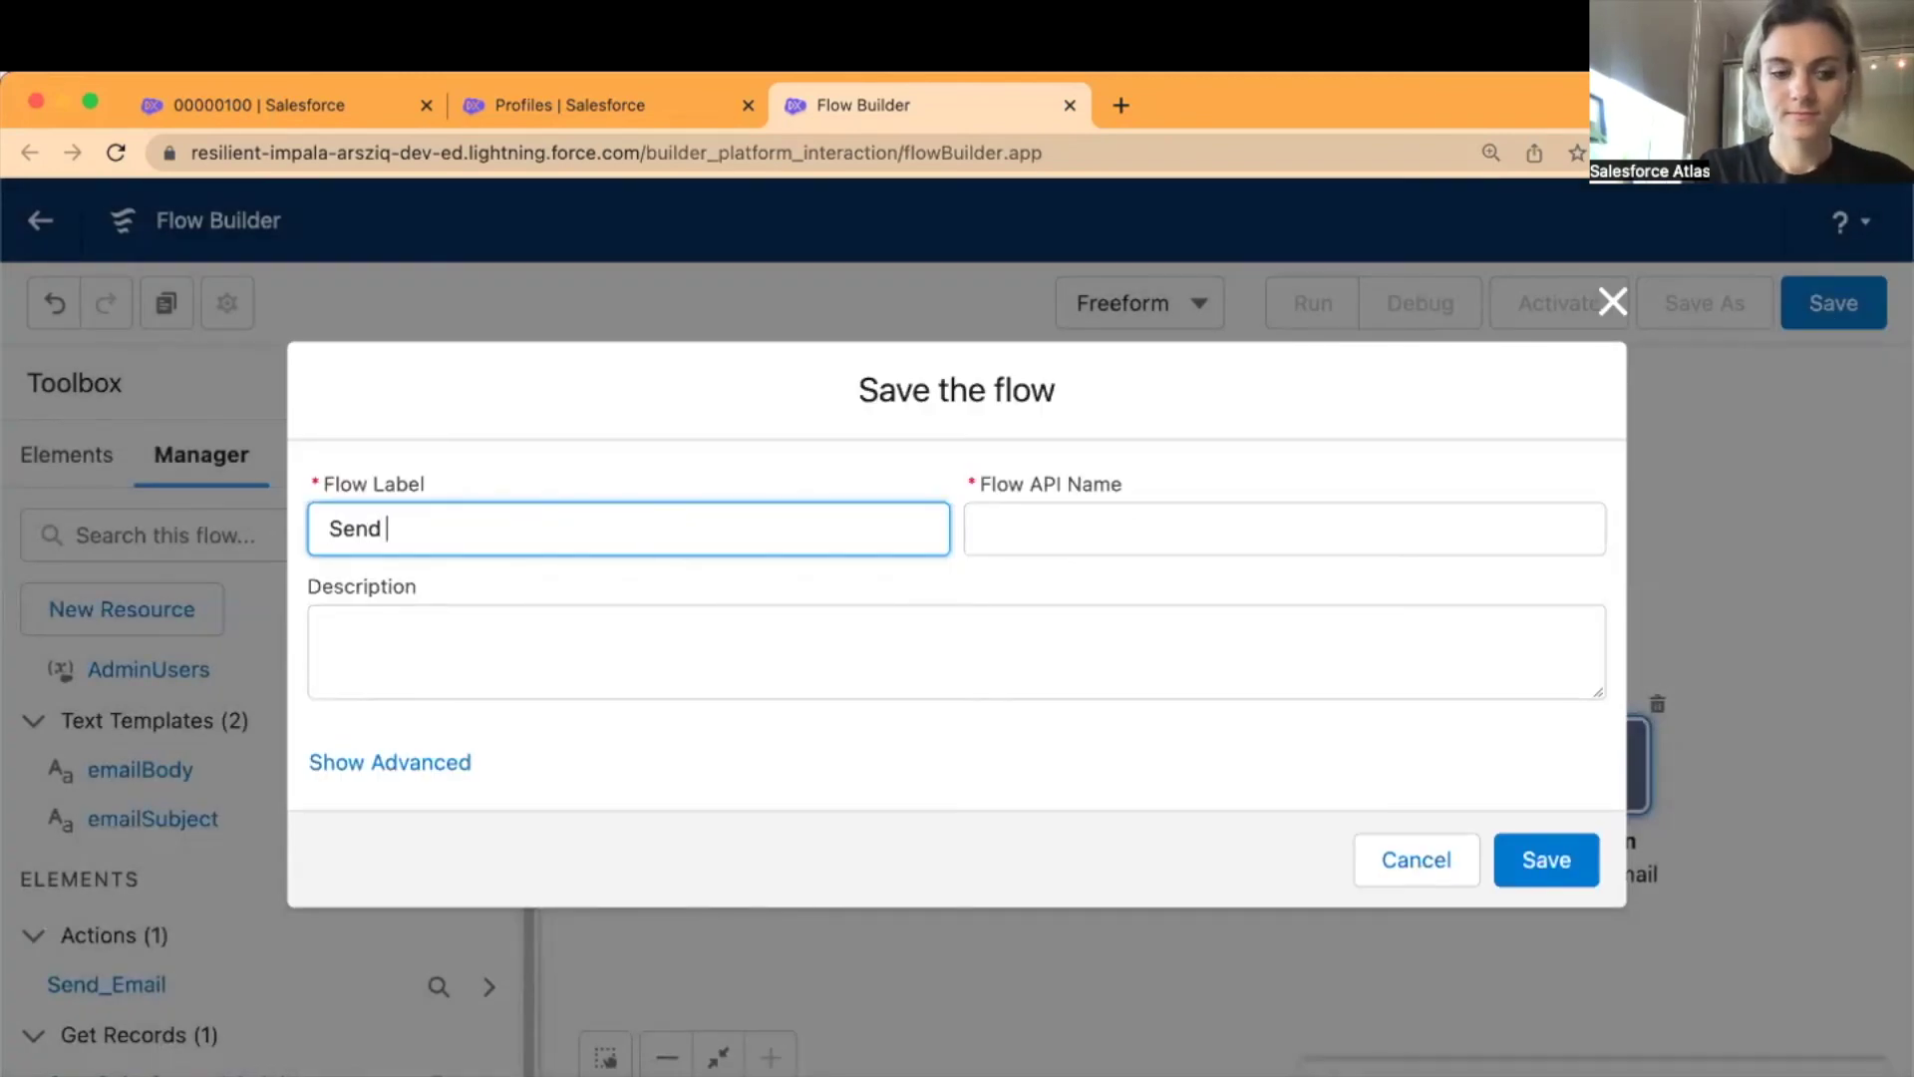
text(Emails to Admins)
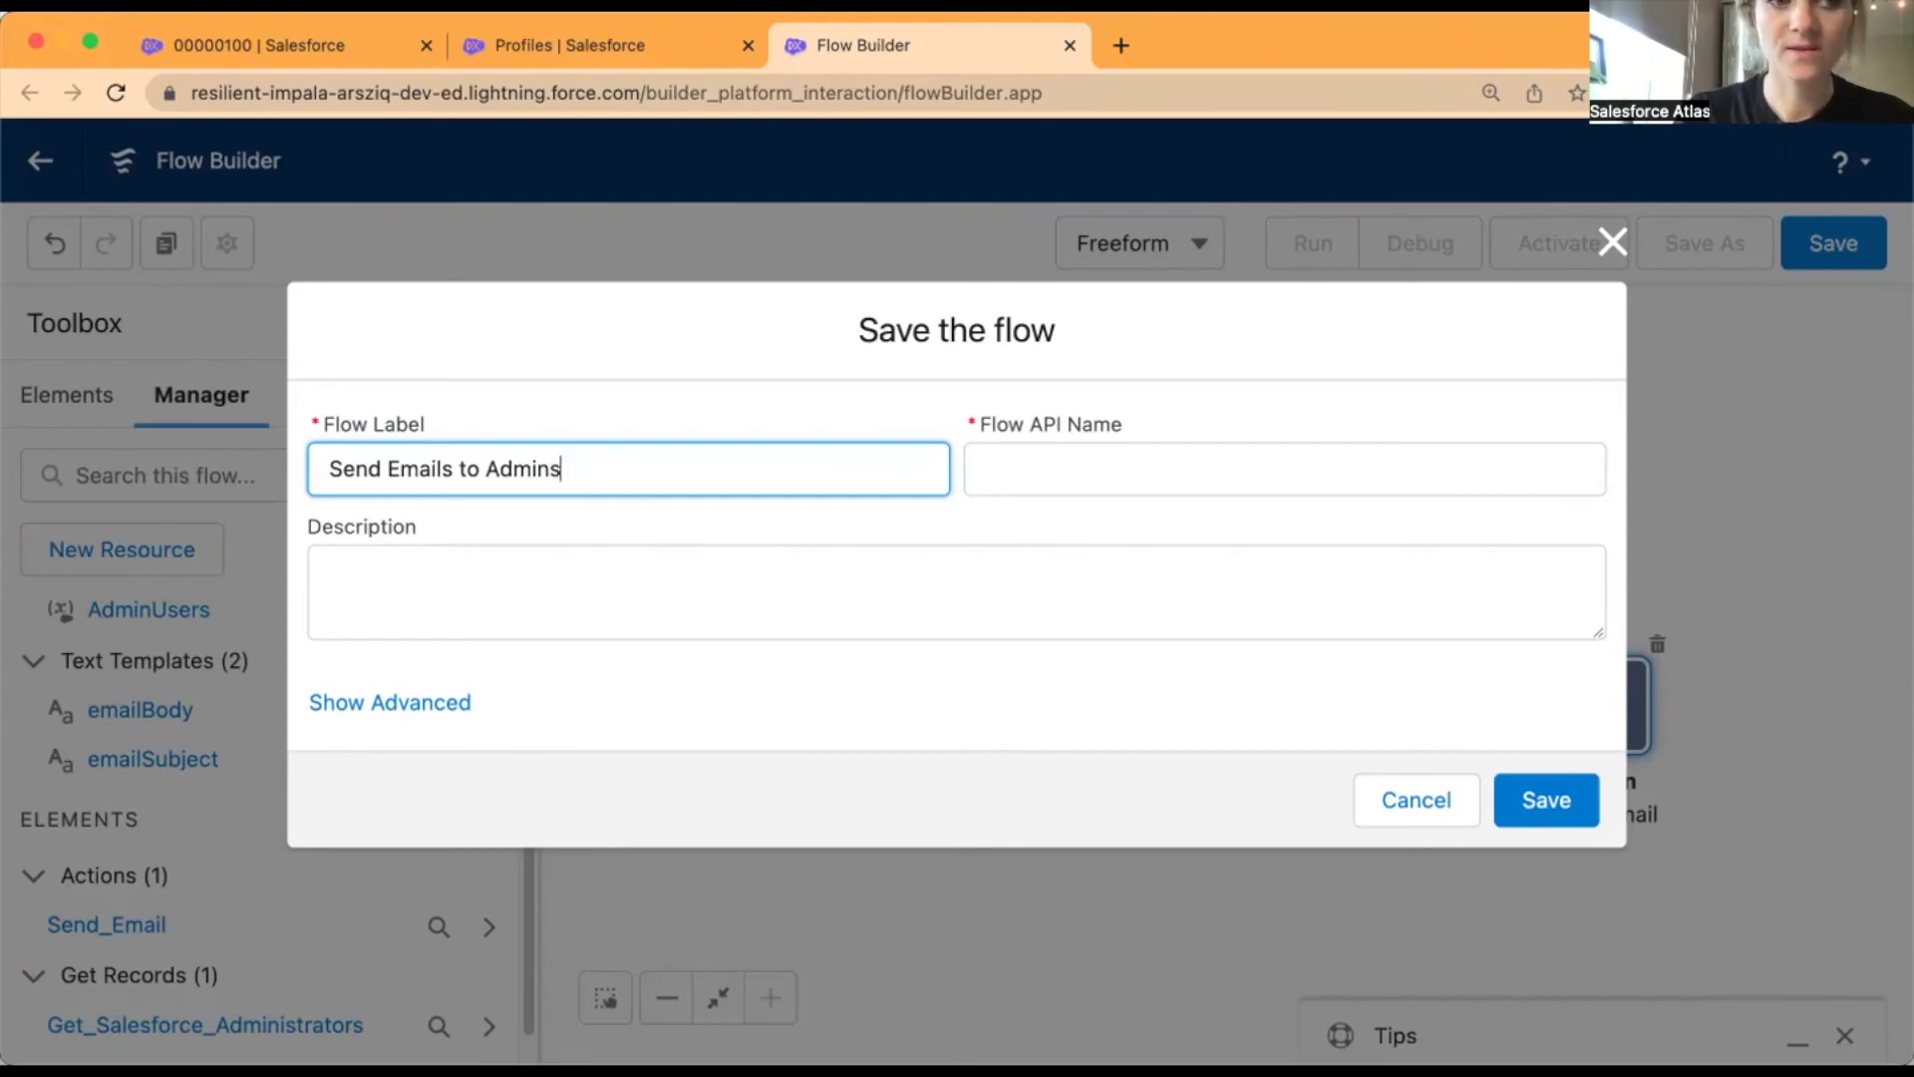
key(Tab)
click(852, 529)
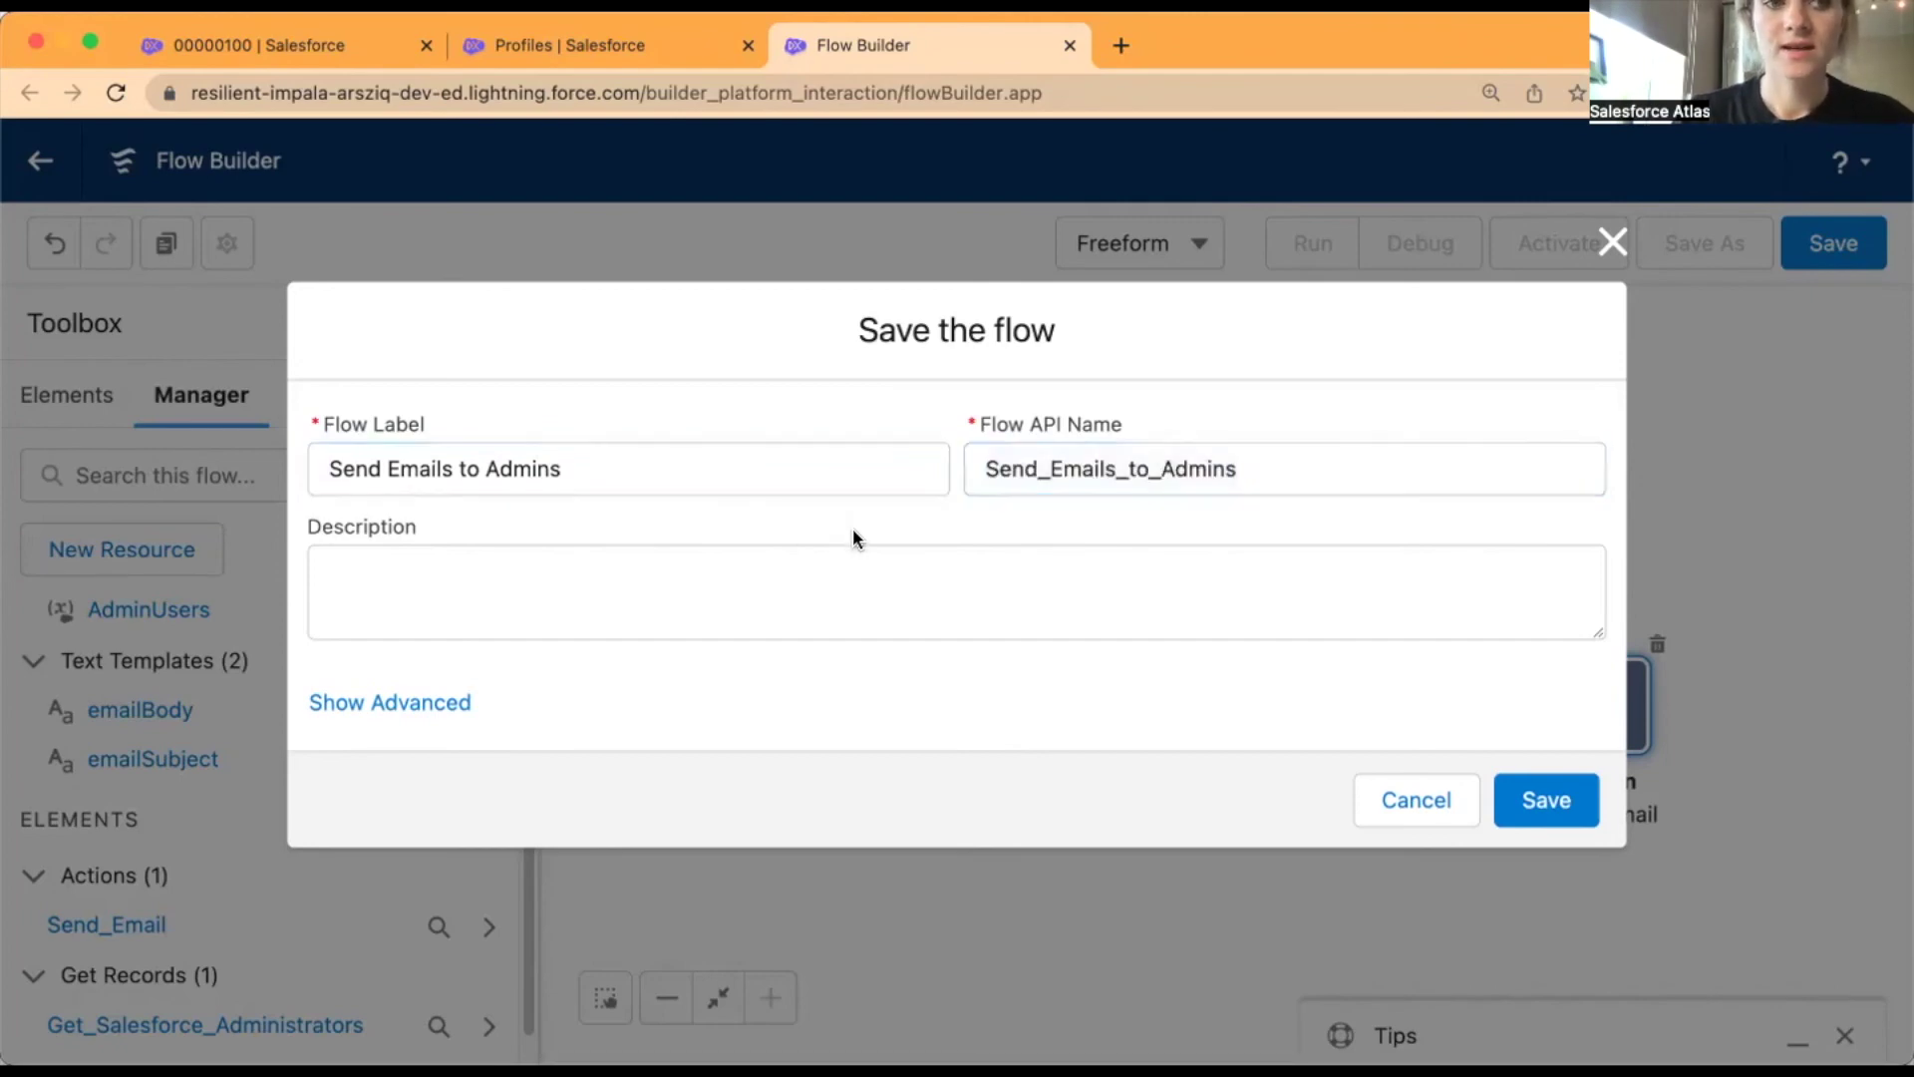
click(756, 476)
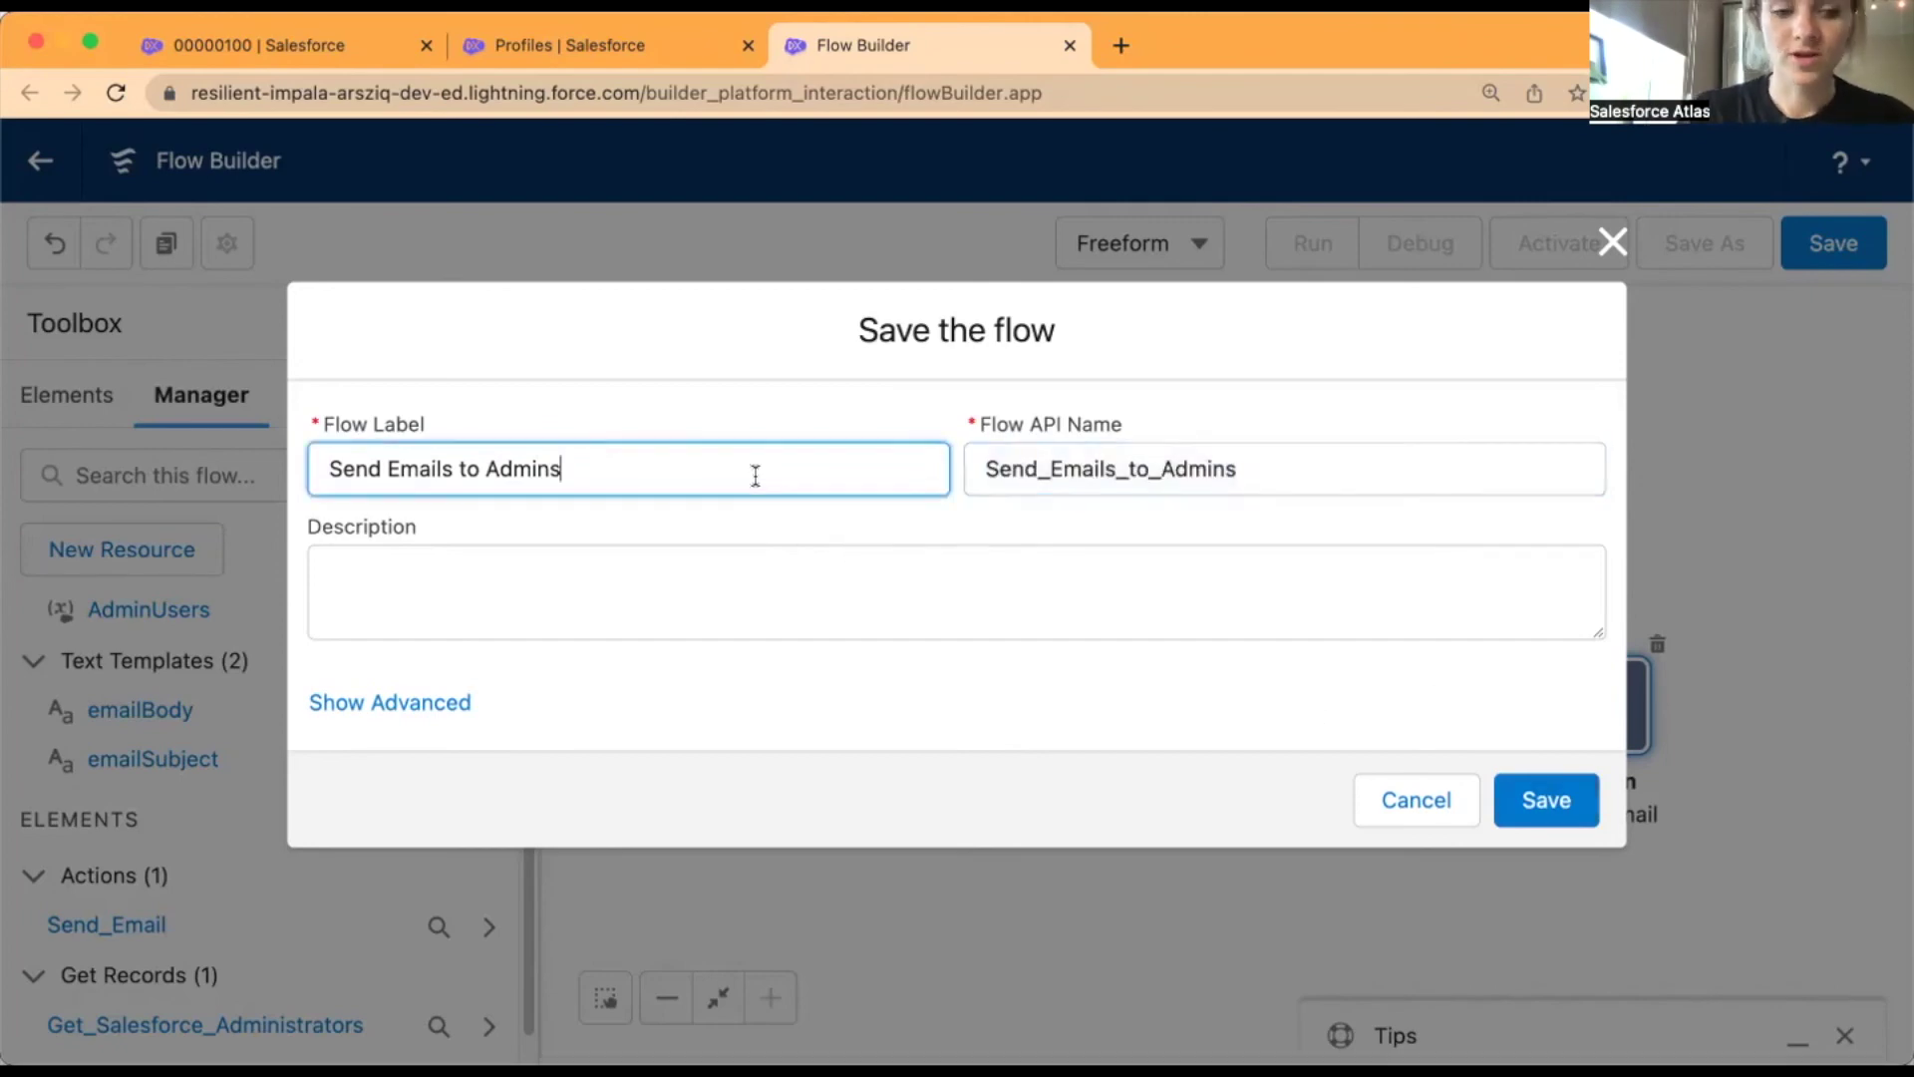
text(- special terms)
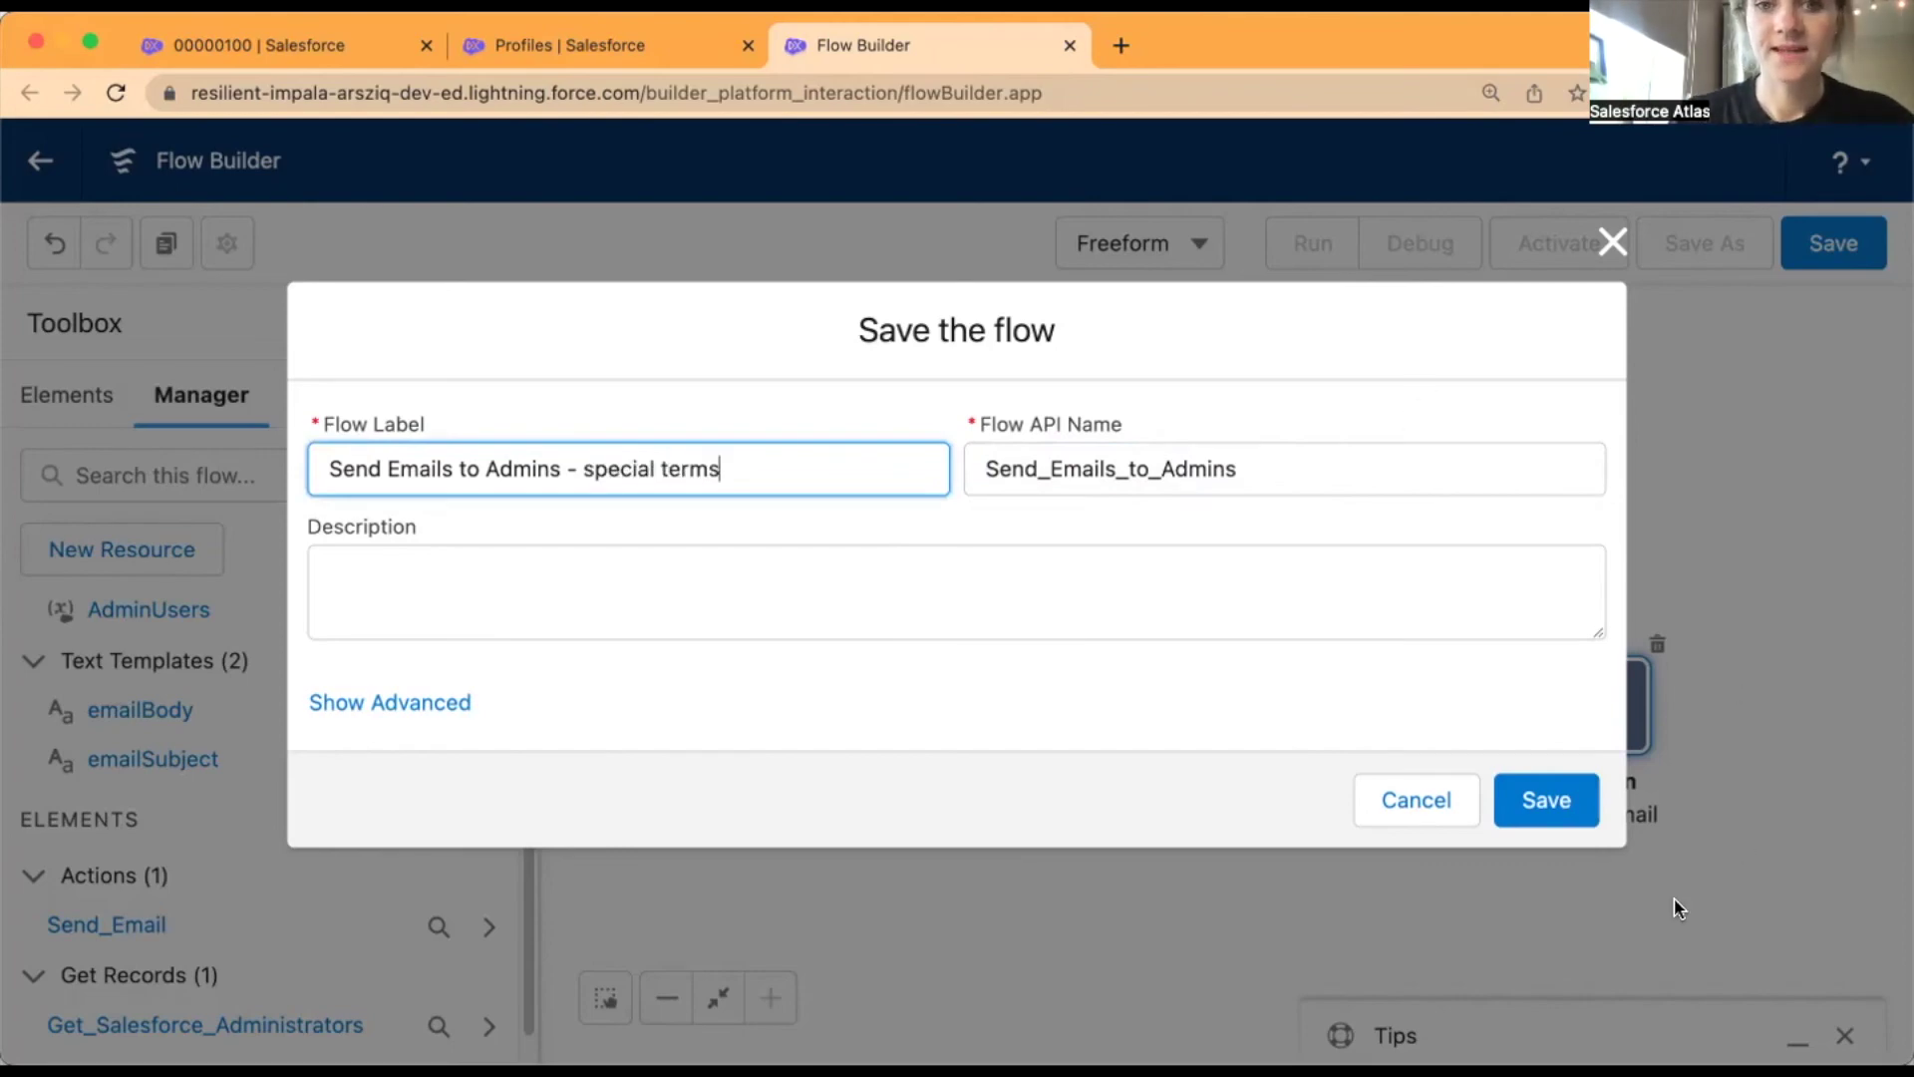
click(1543, 798)
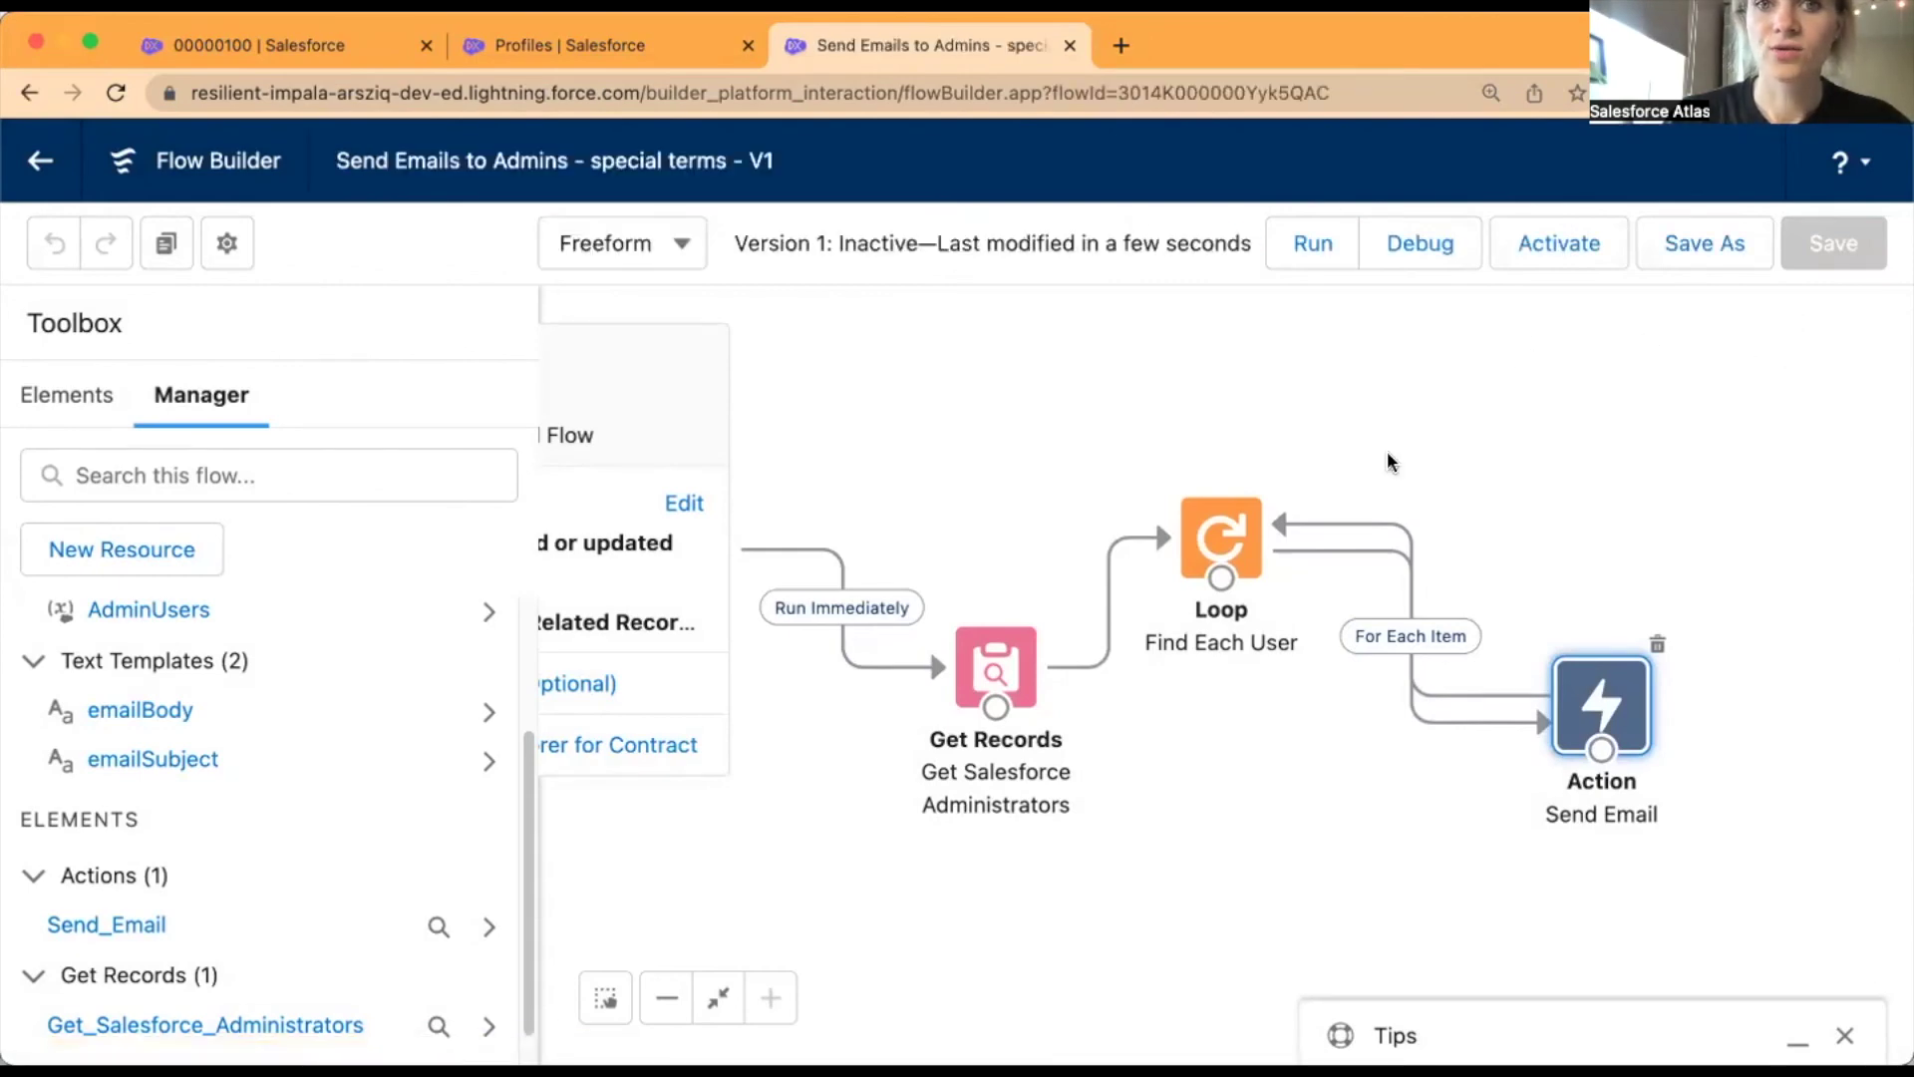
click(1535, 244)
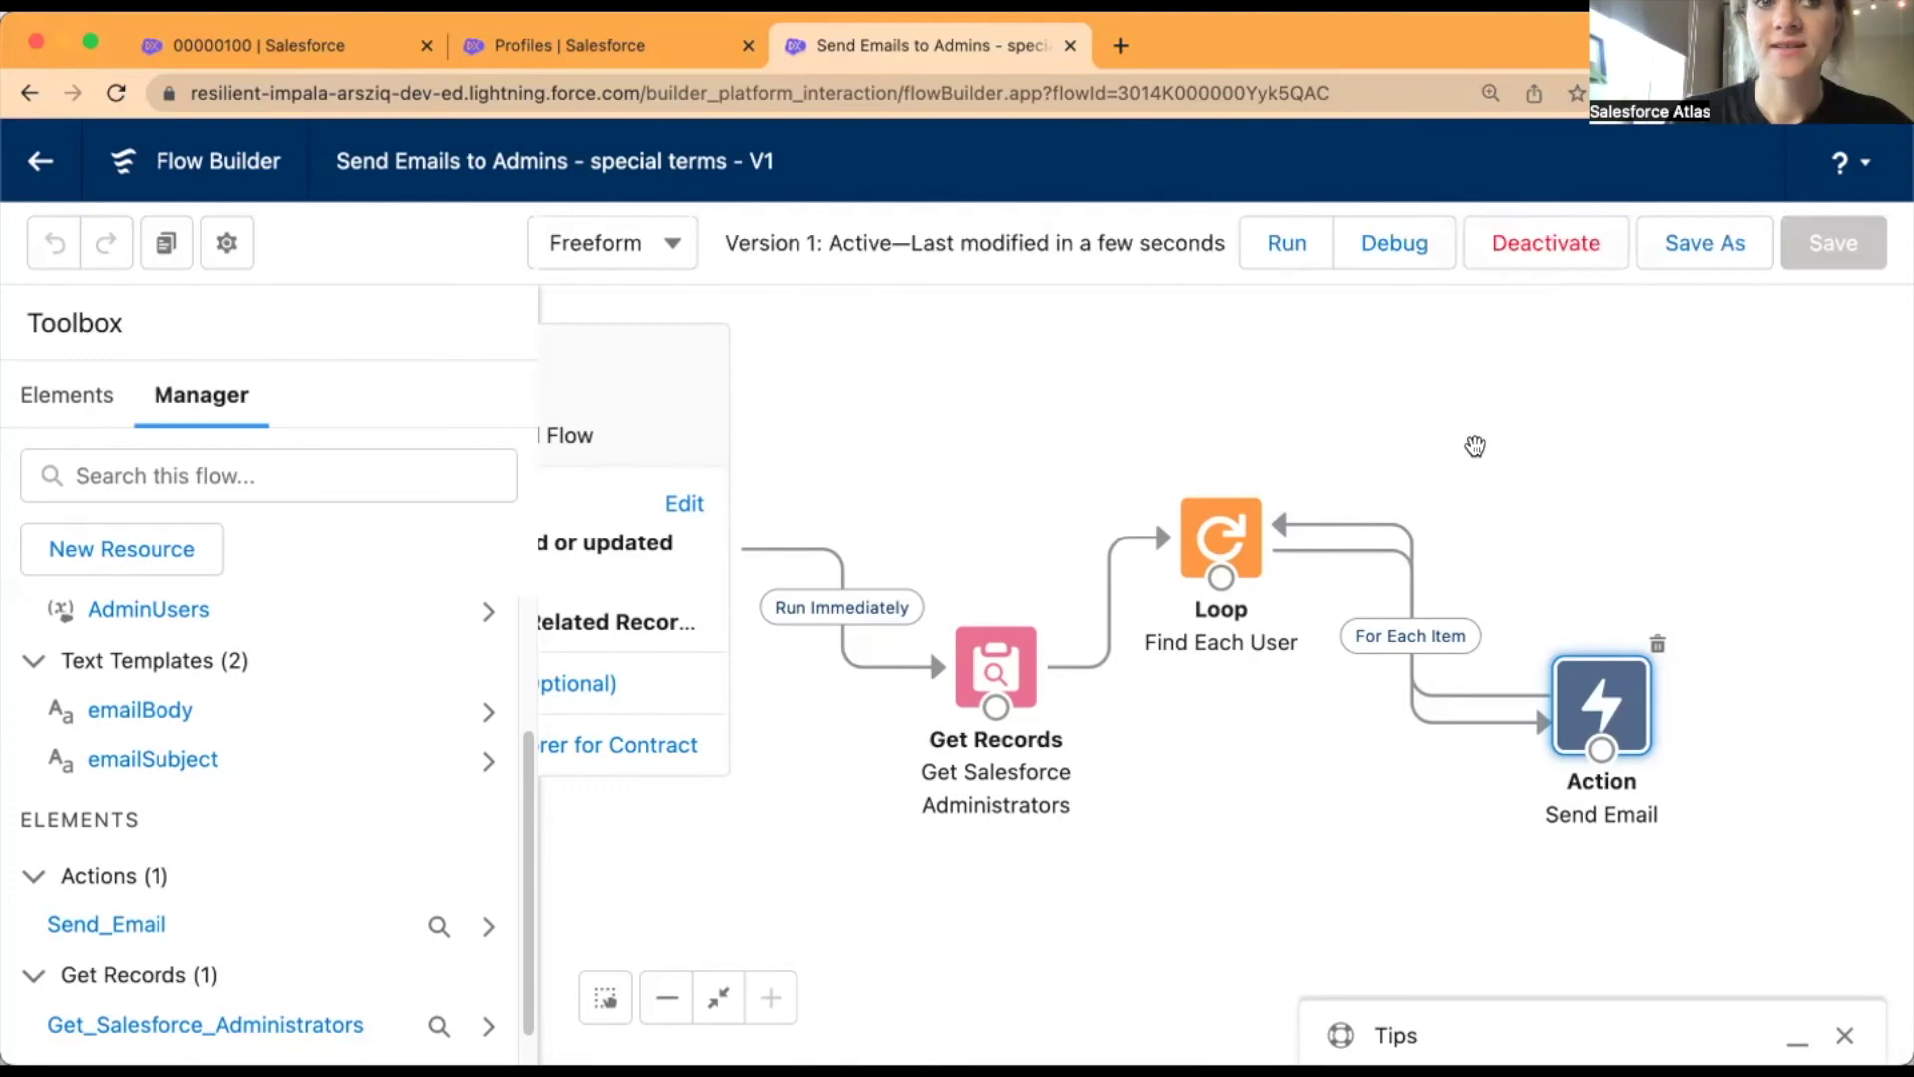
- Switch to the contract record and reload its page
click(224, 40)
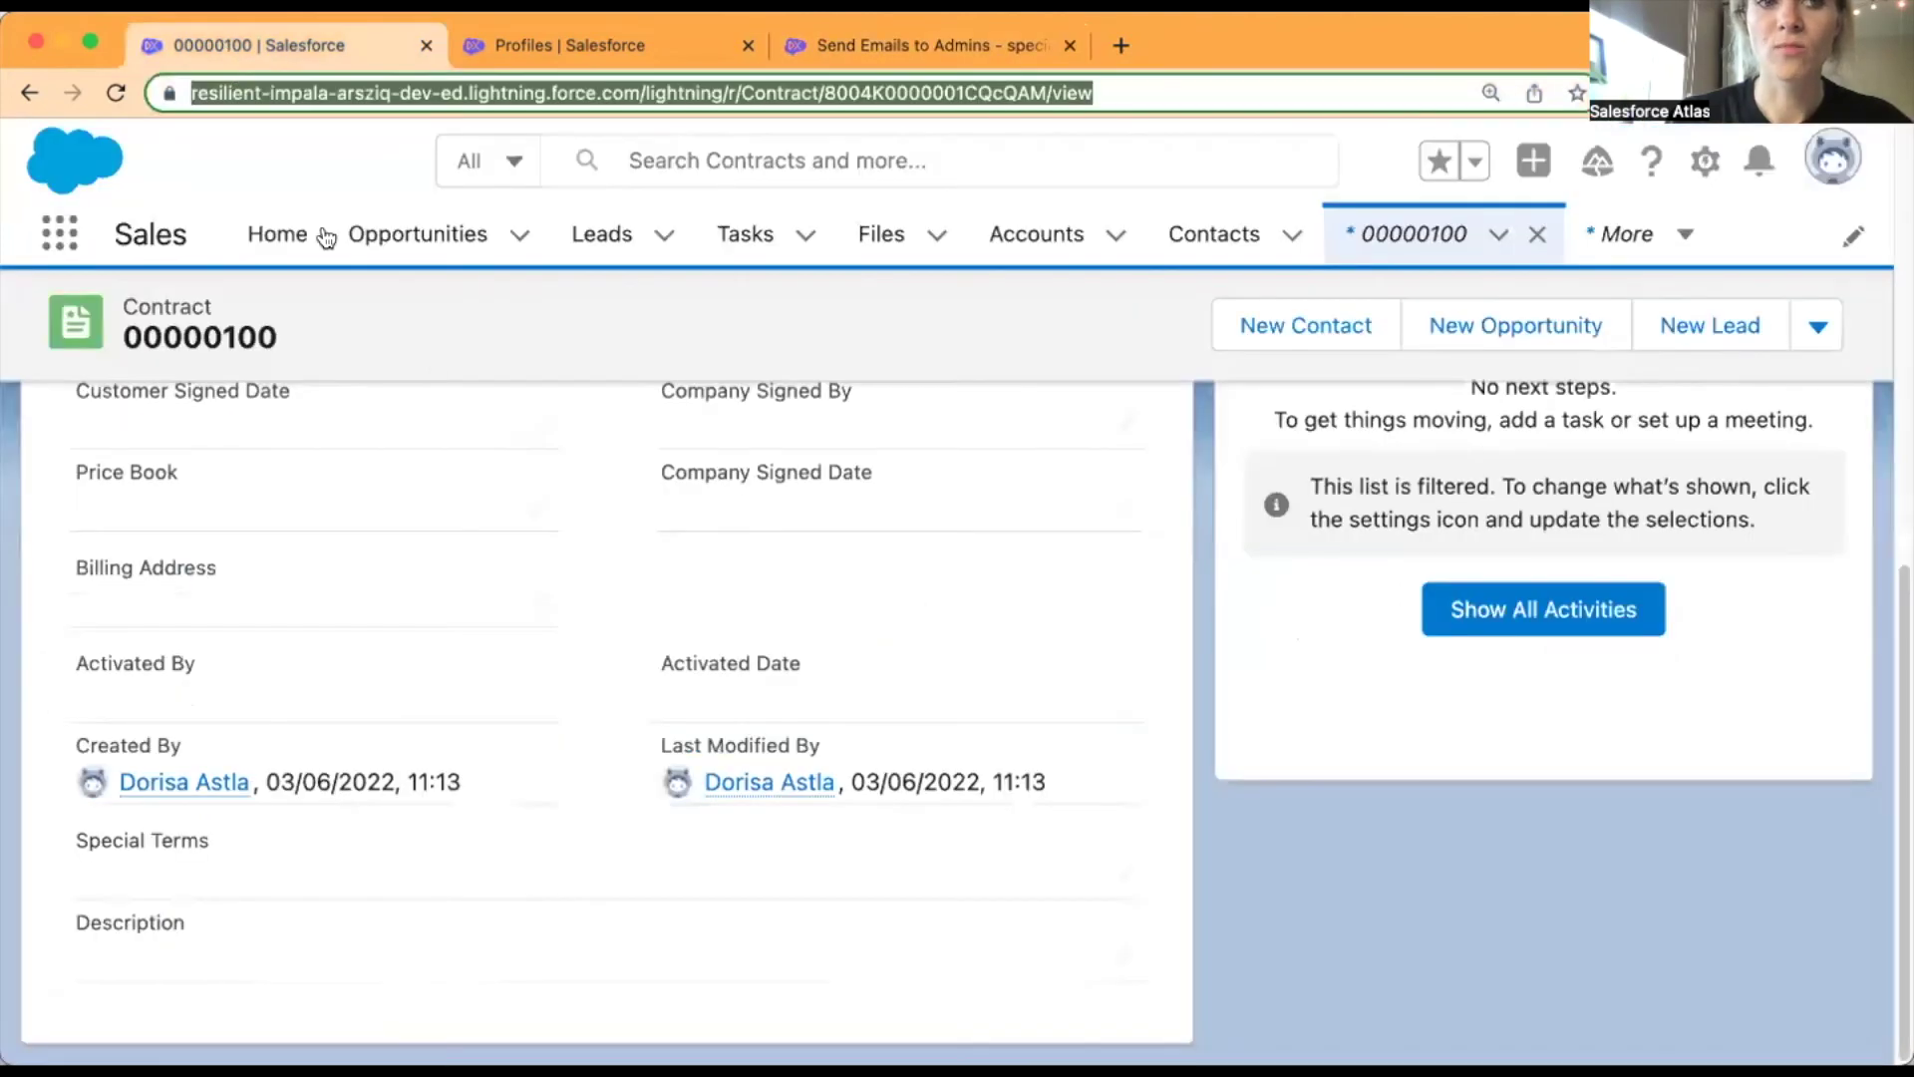
click(1204, 728)
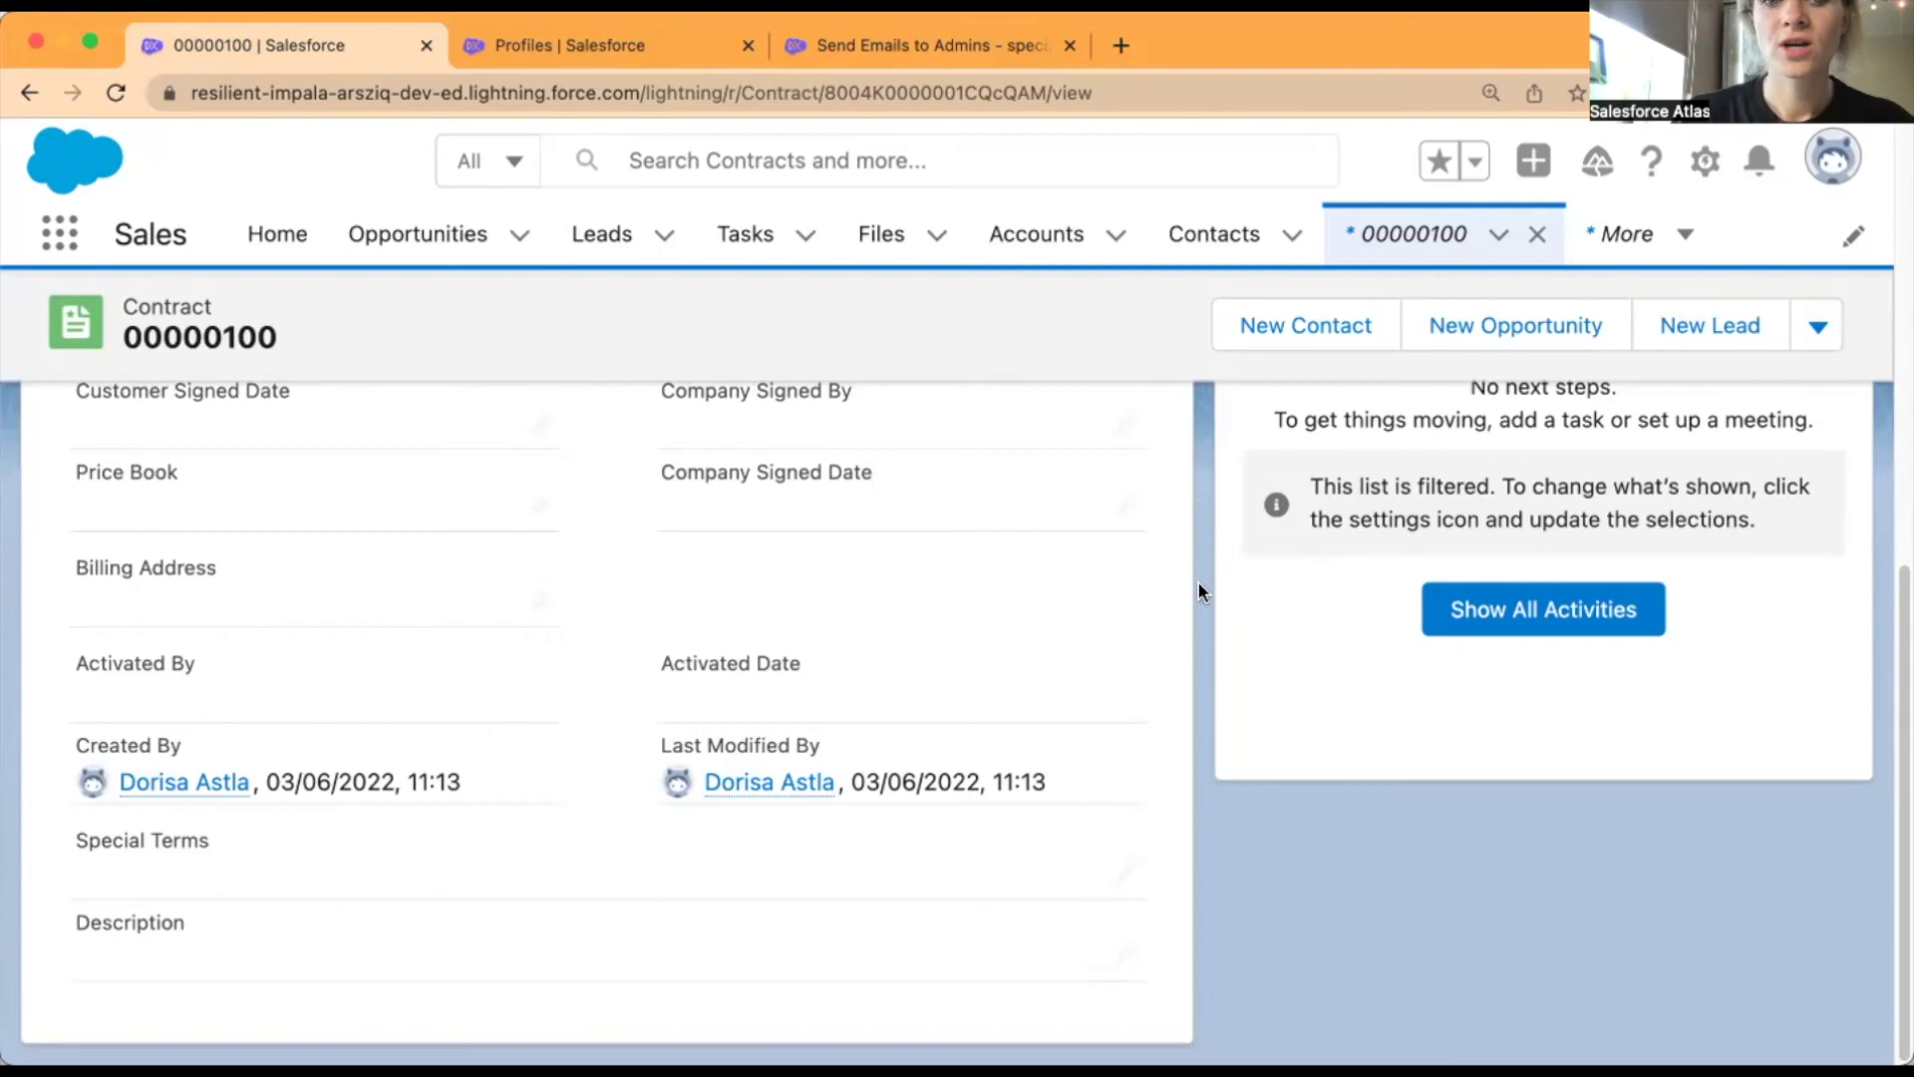
click(114, 94)
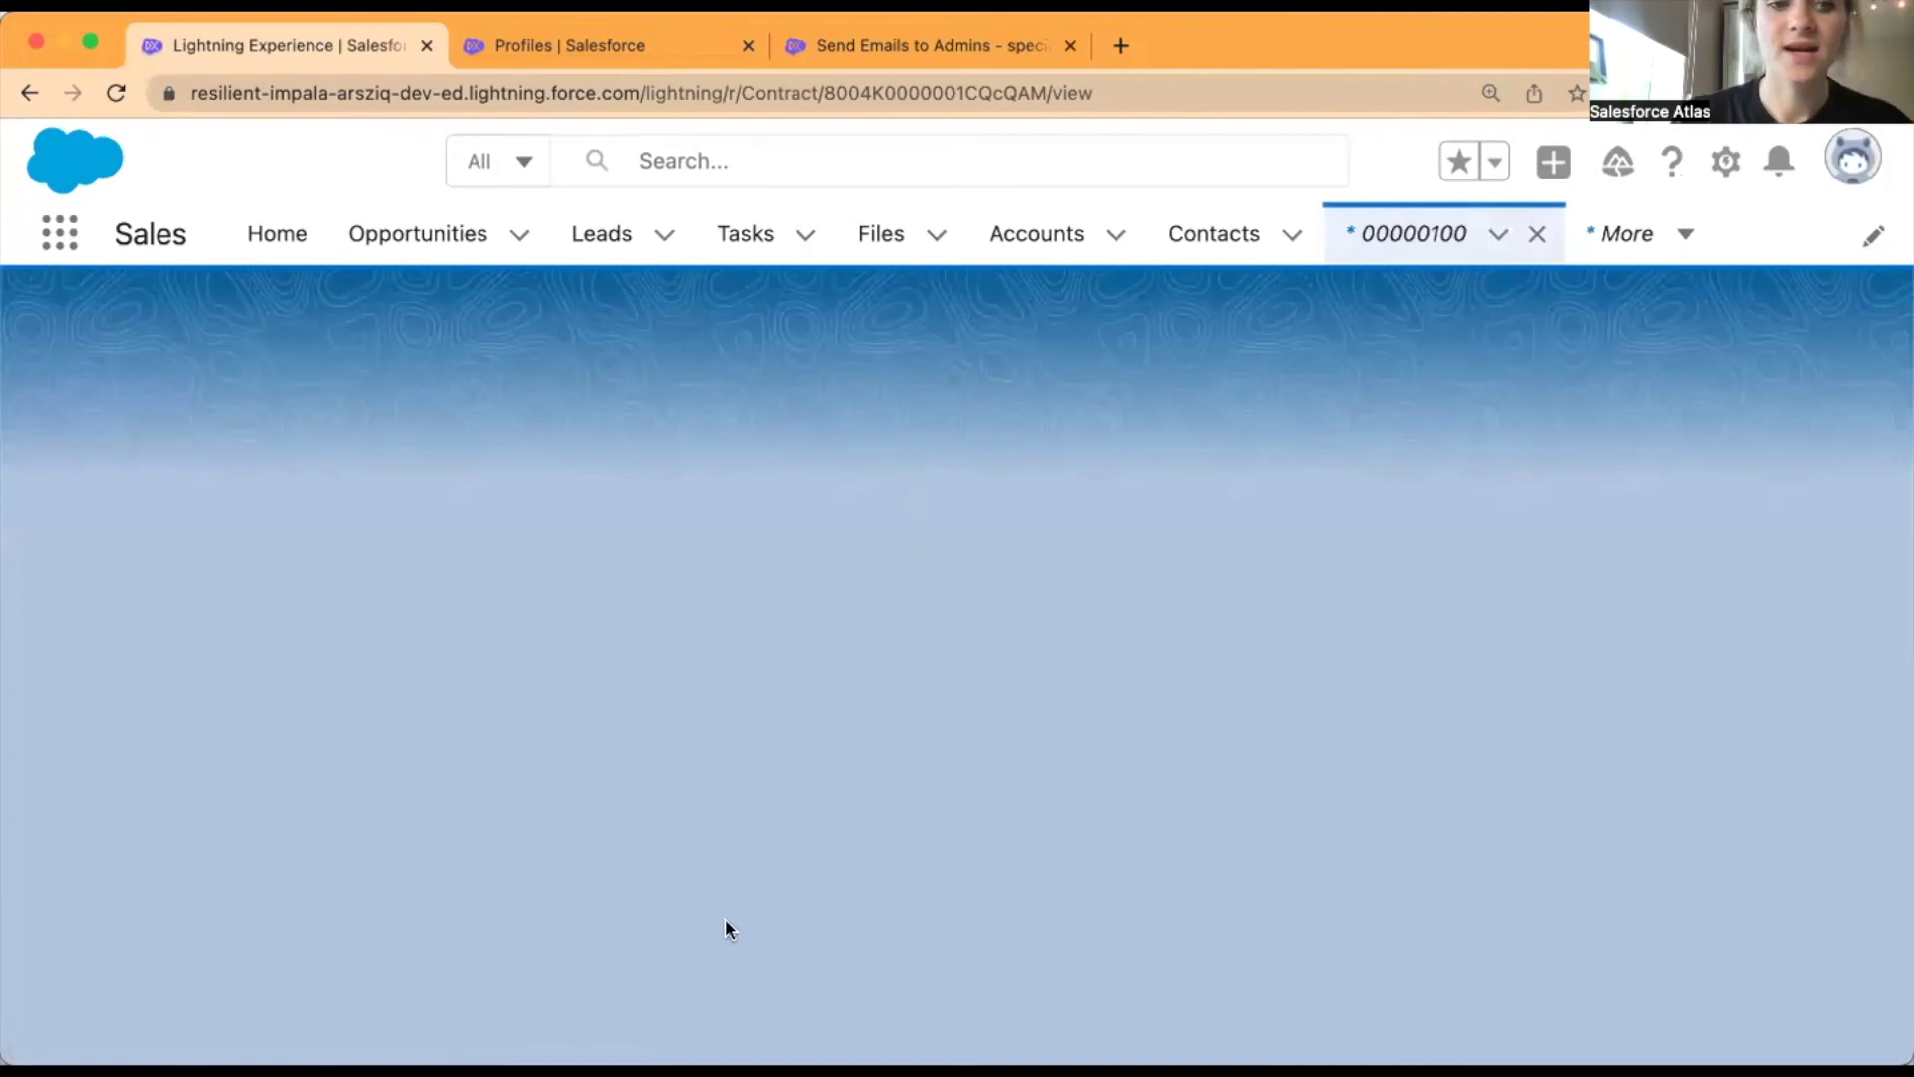
- Edit the Special Terms field in the contract's details to read "this is very urgent..."
scroll(1168, 847, down, 1)
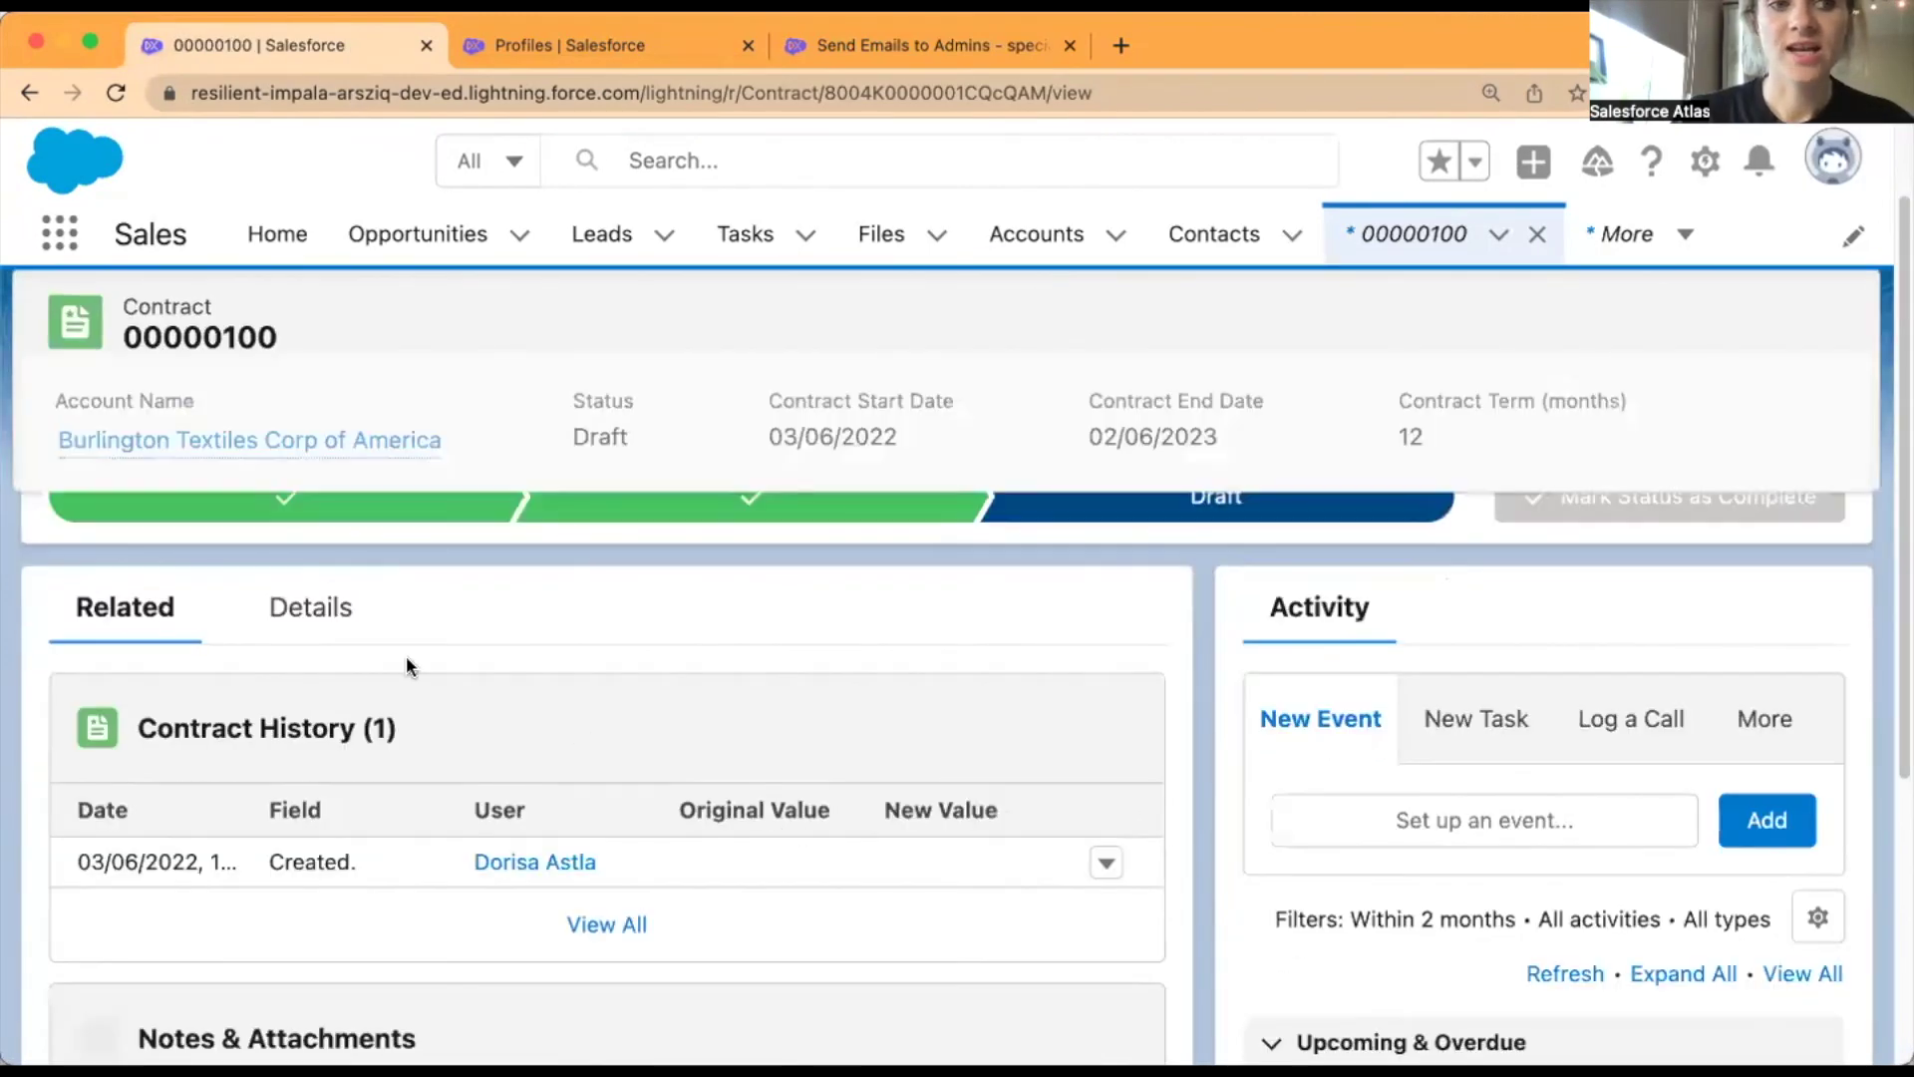
click(308, 602)
scroll(1085, 752, down, 2)
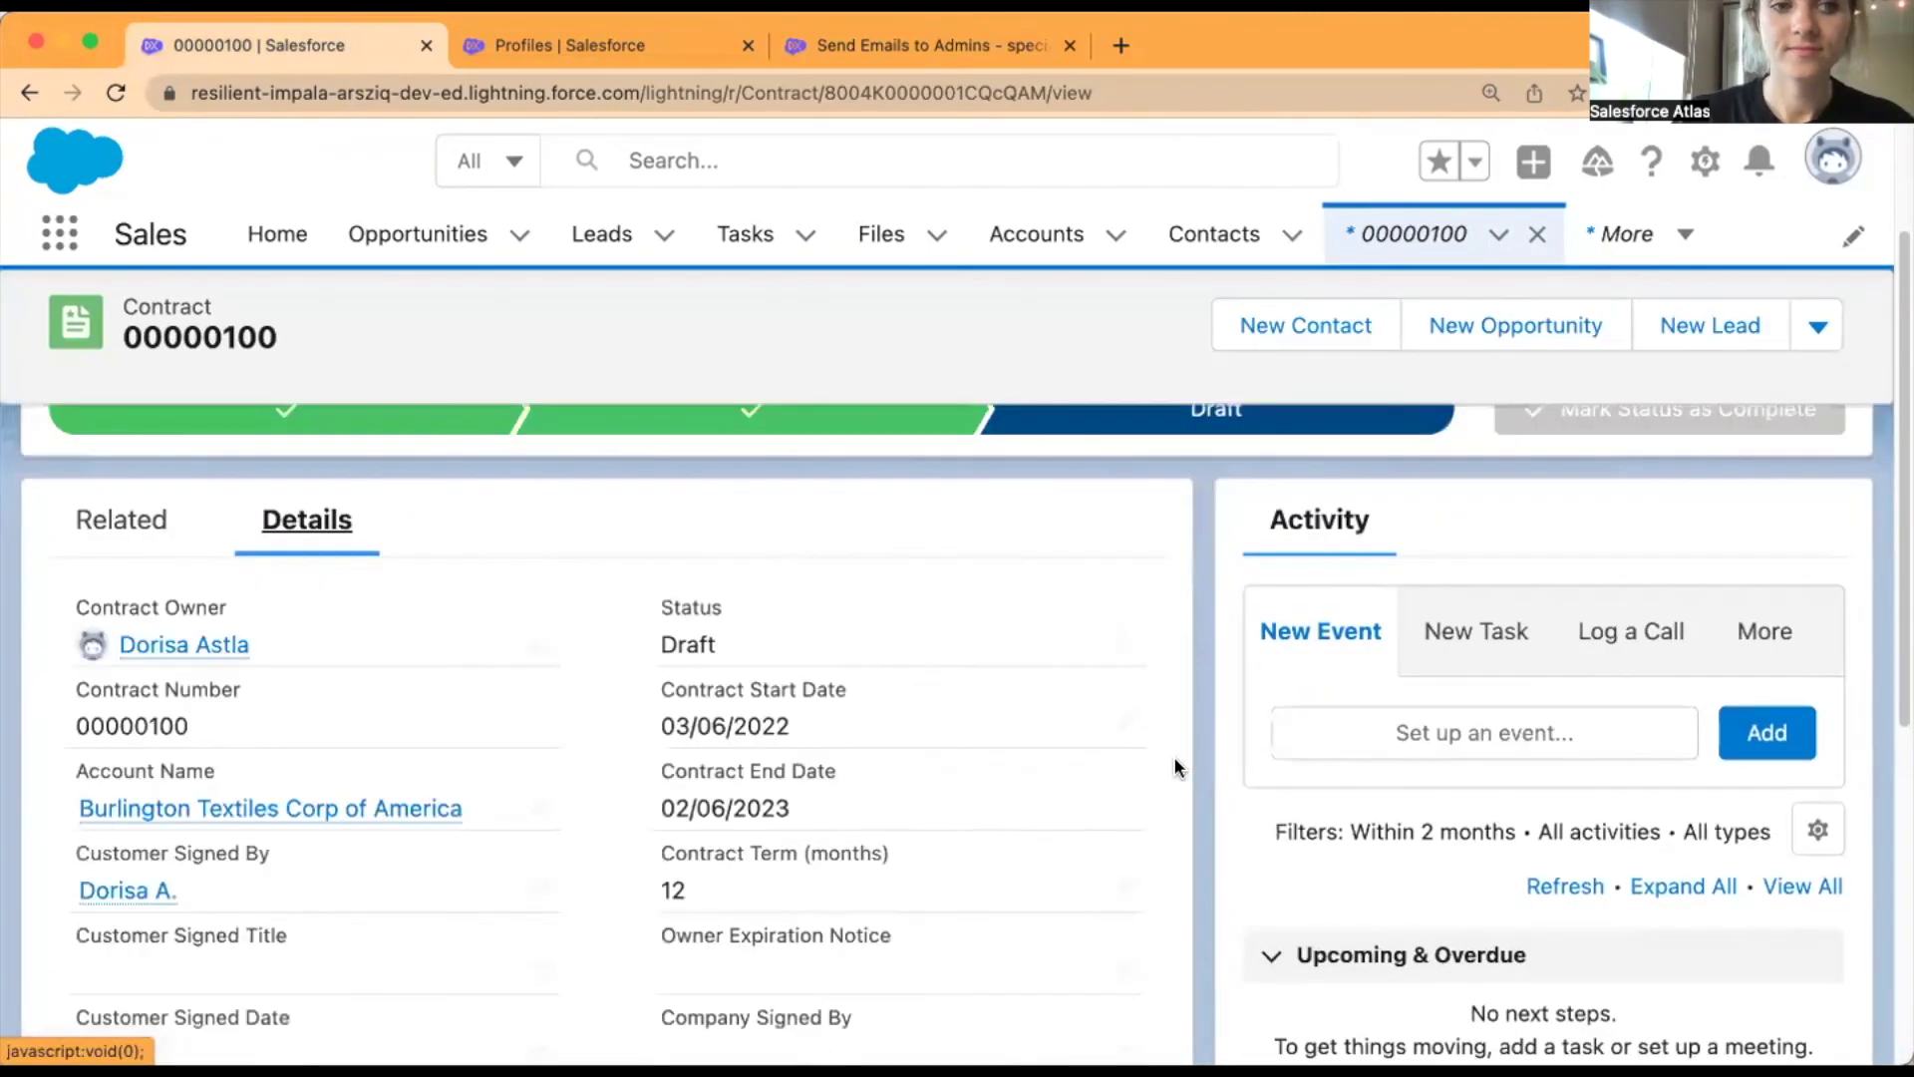
scroll(1174, 763, down, 5)
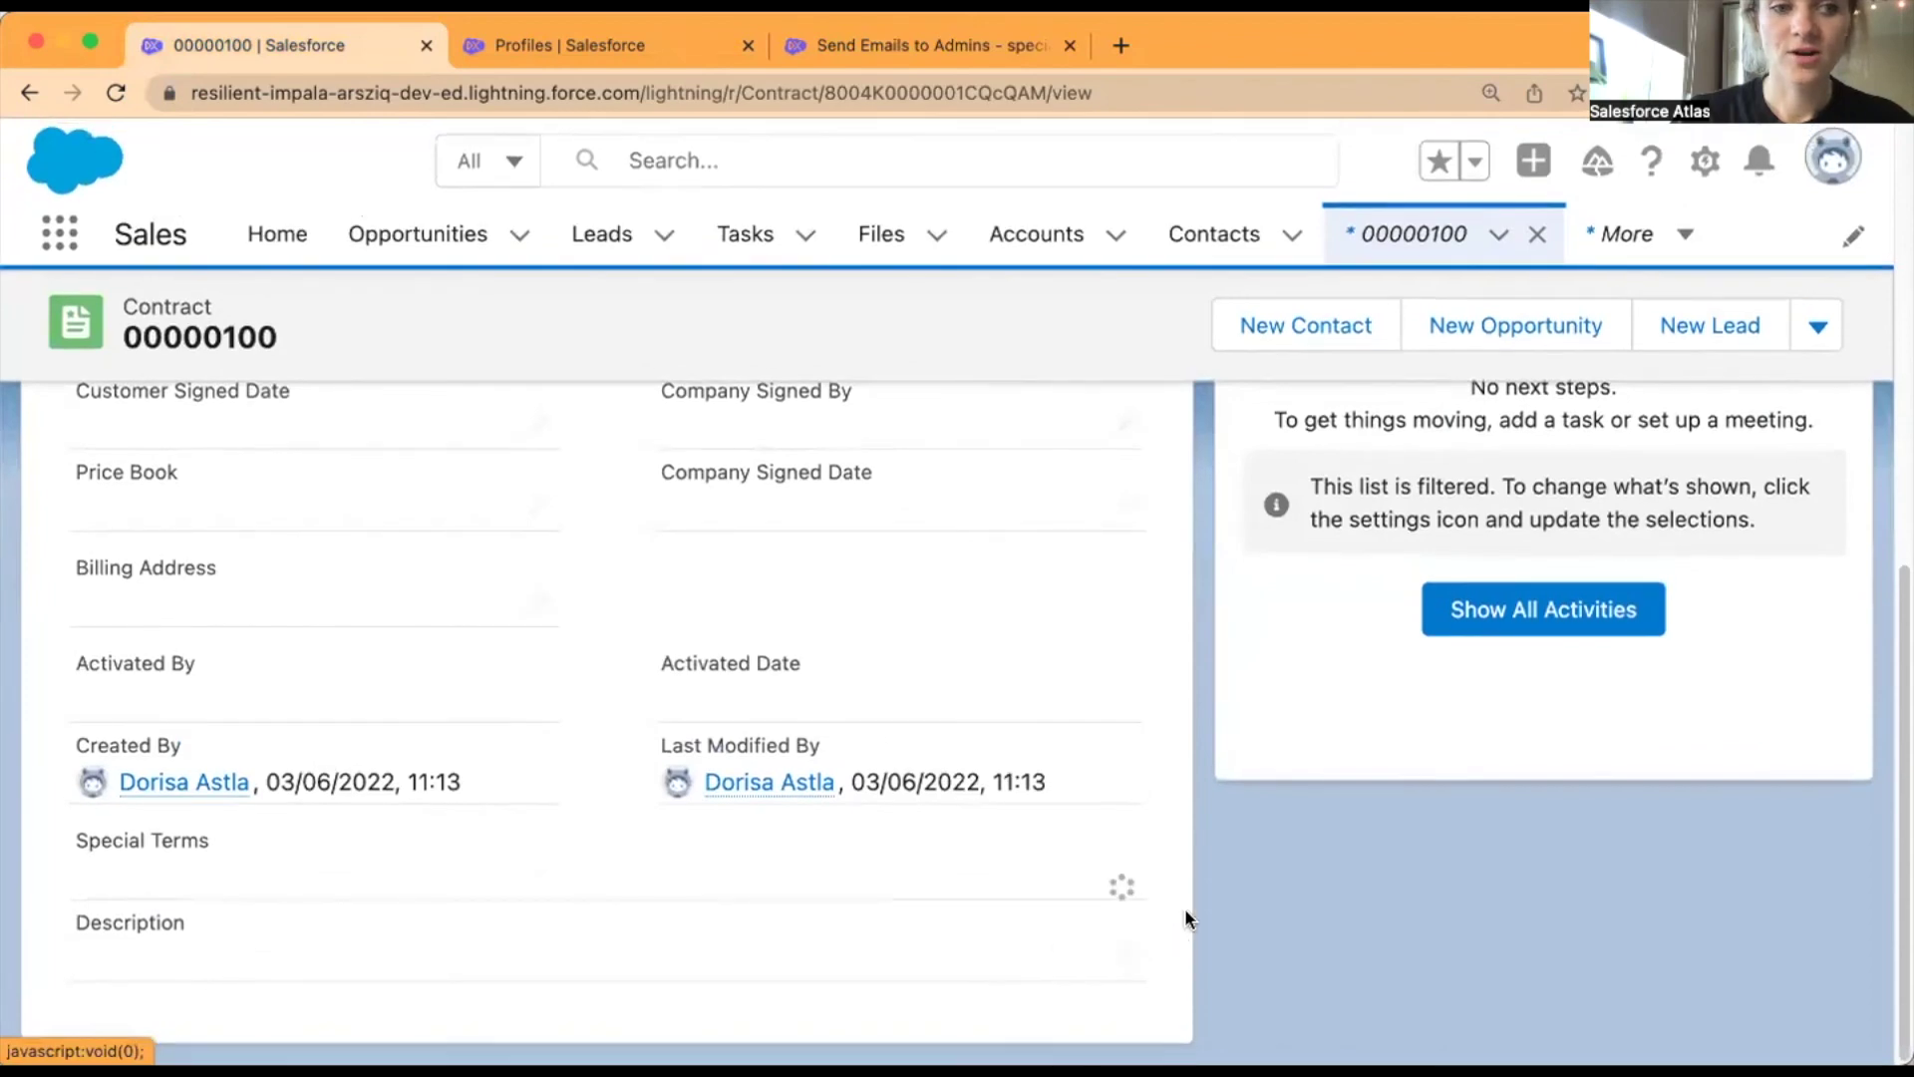
double_click(445, 897)
text(thi)
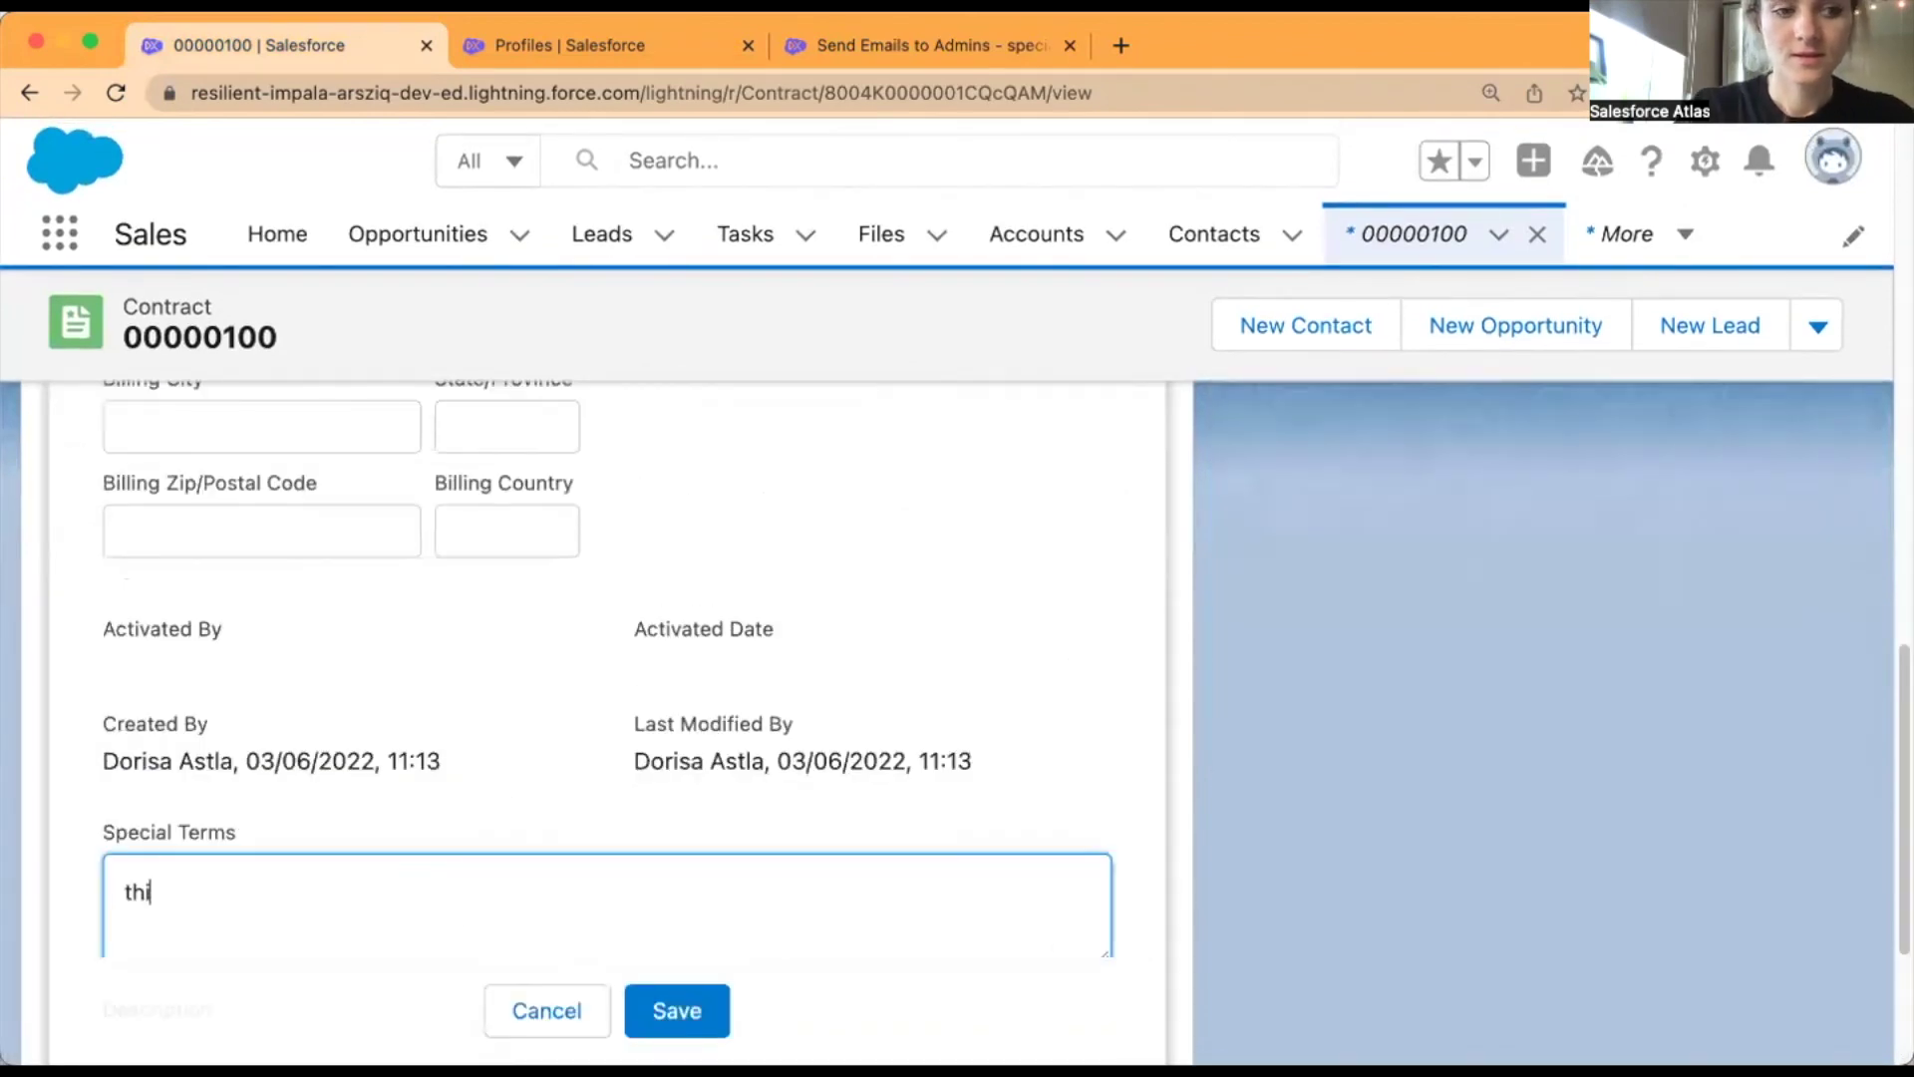
text(s is very)
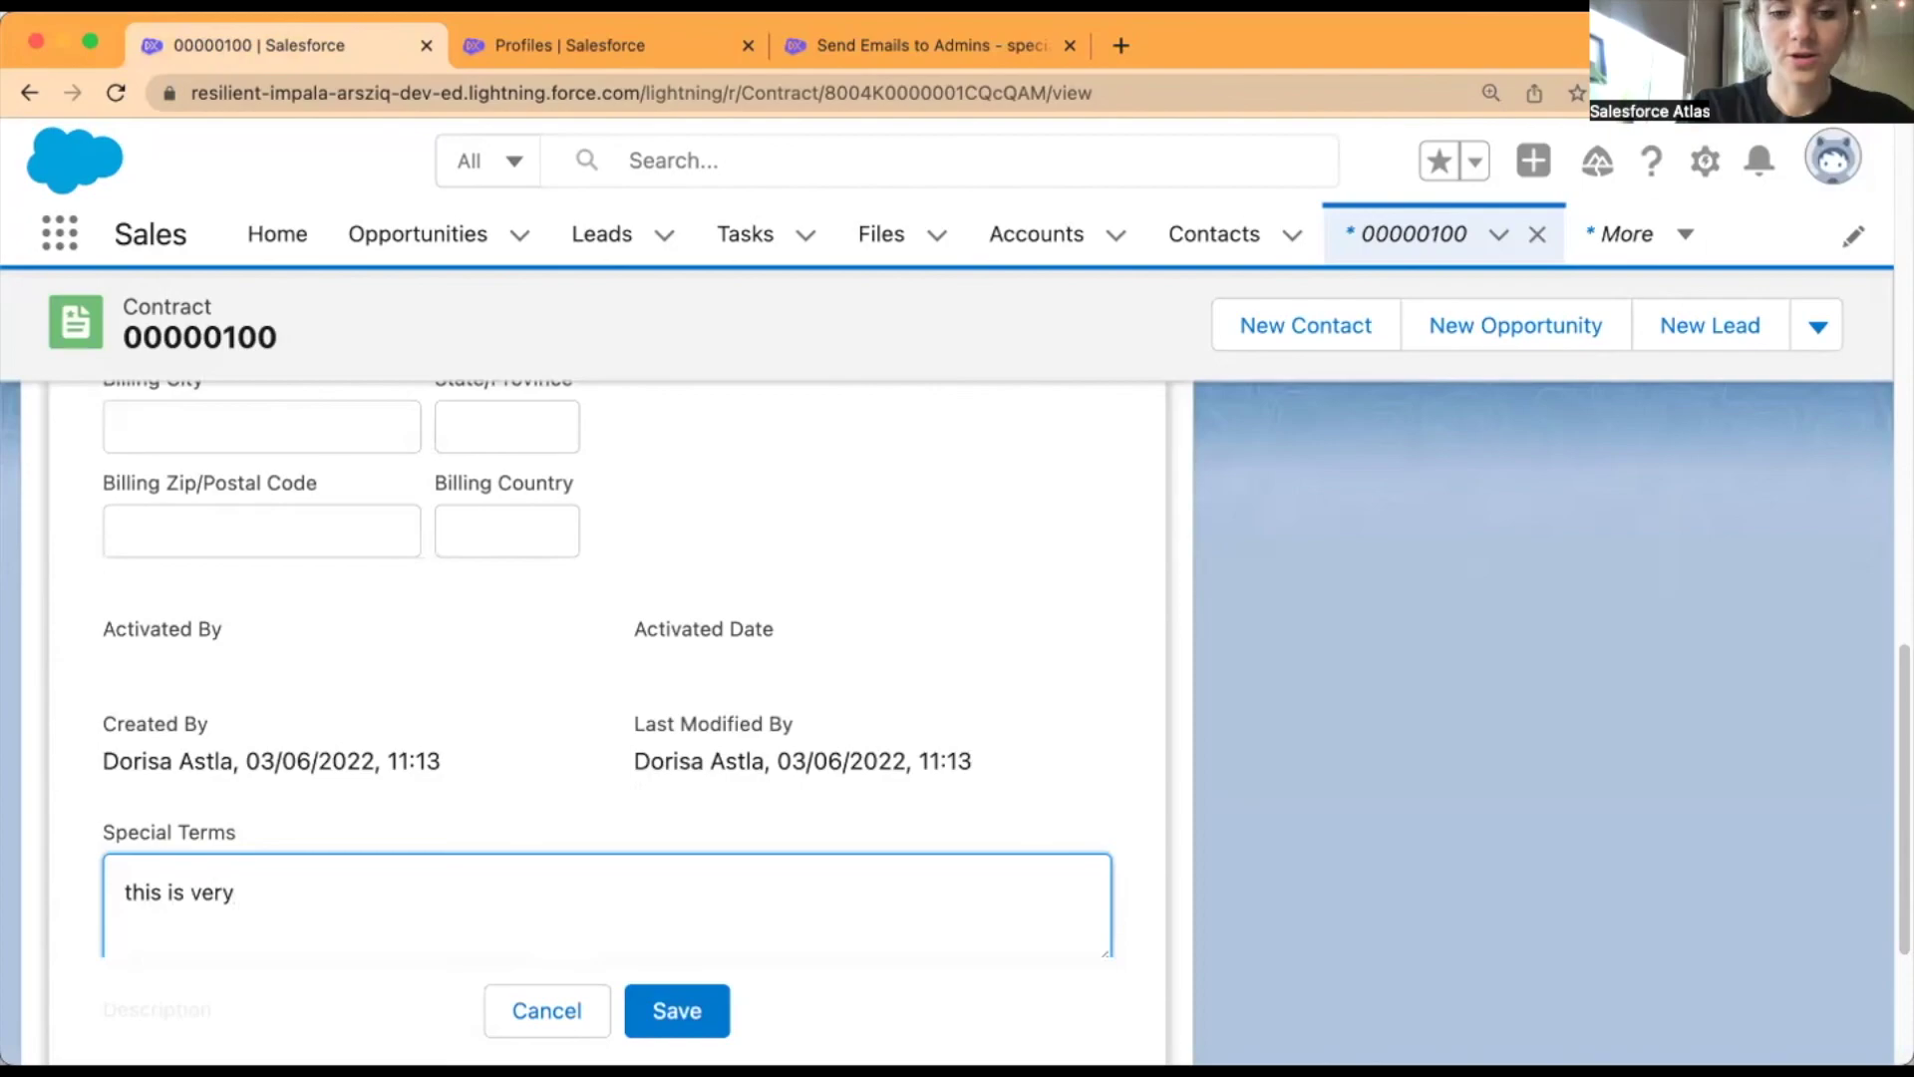
text( urgent...)
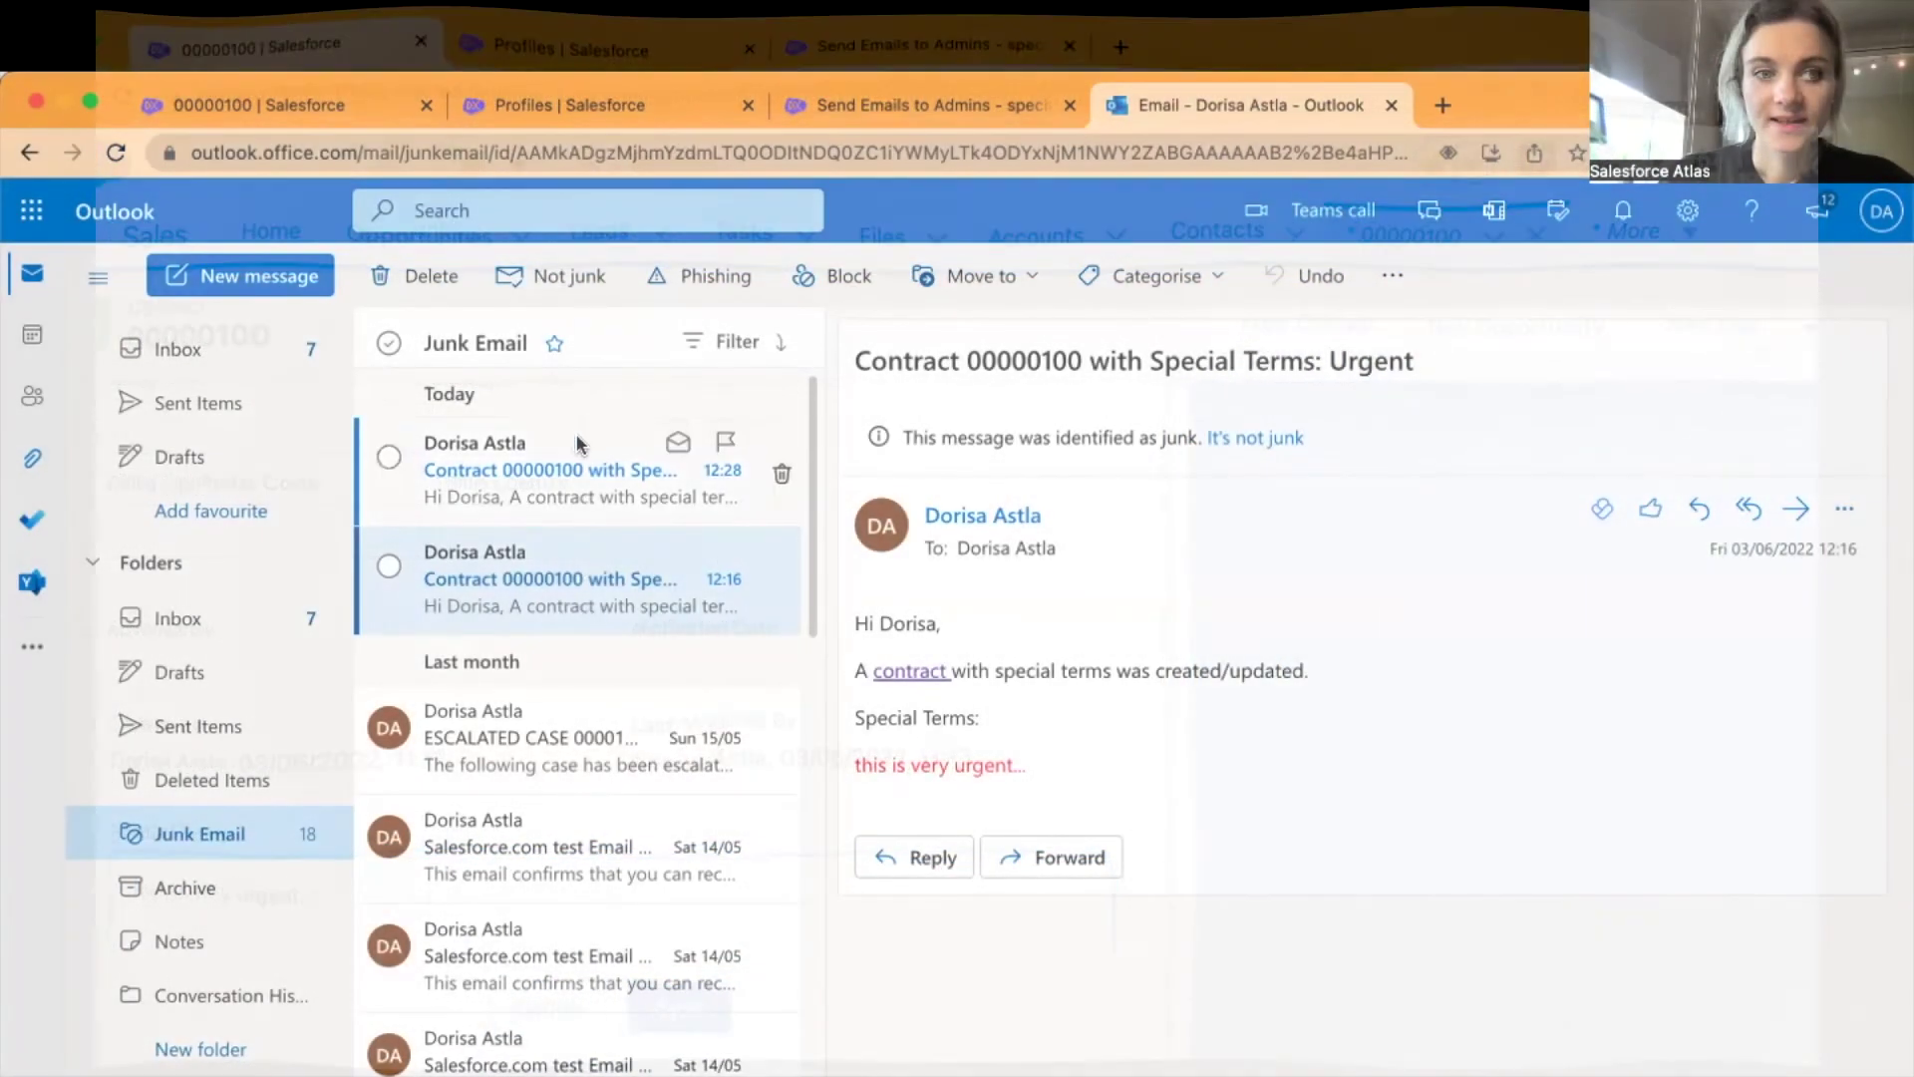
- Open the newest contract email in Outlook's Junk Email folder and follow its contract link to check the record's details
click(574, 431)
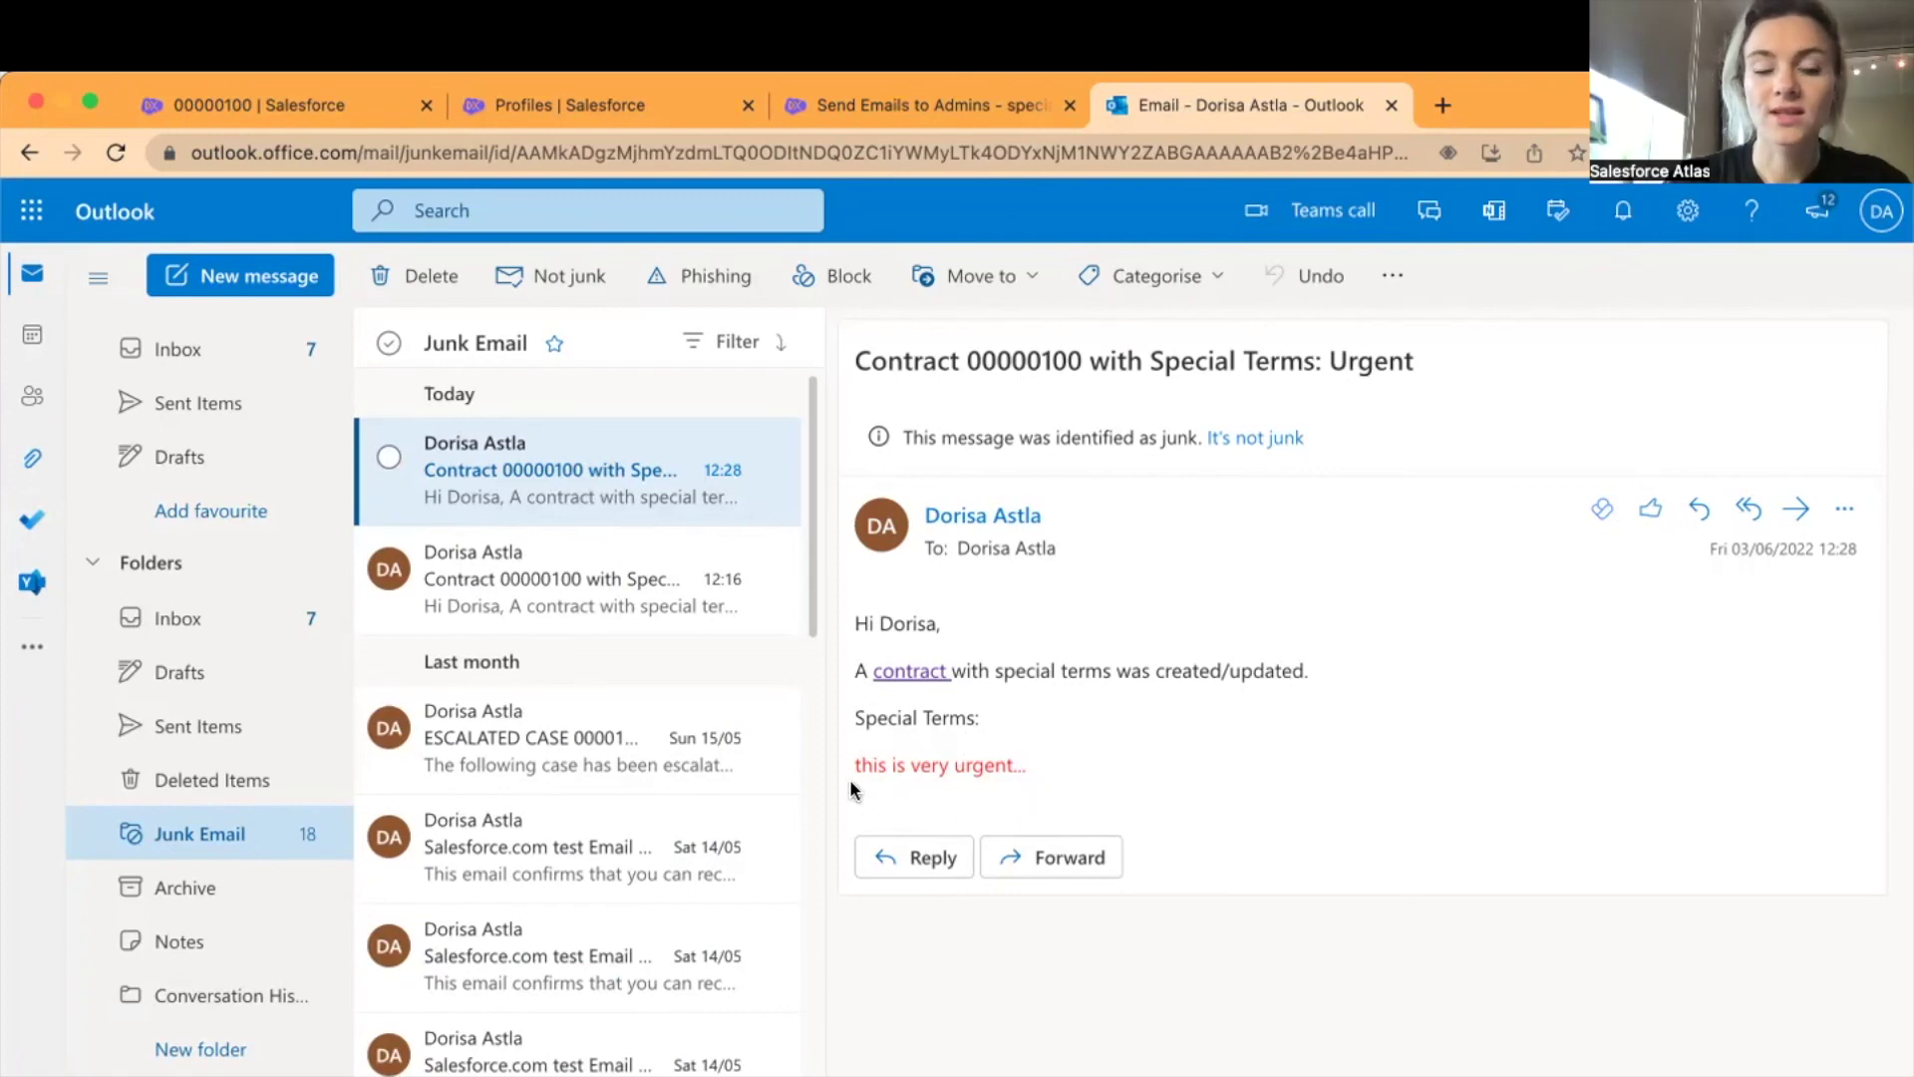
click(908, 673)
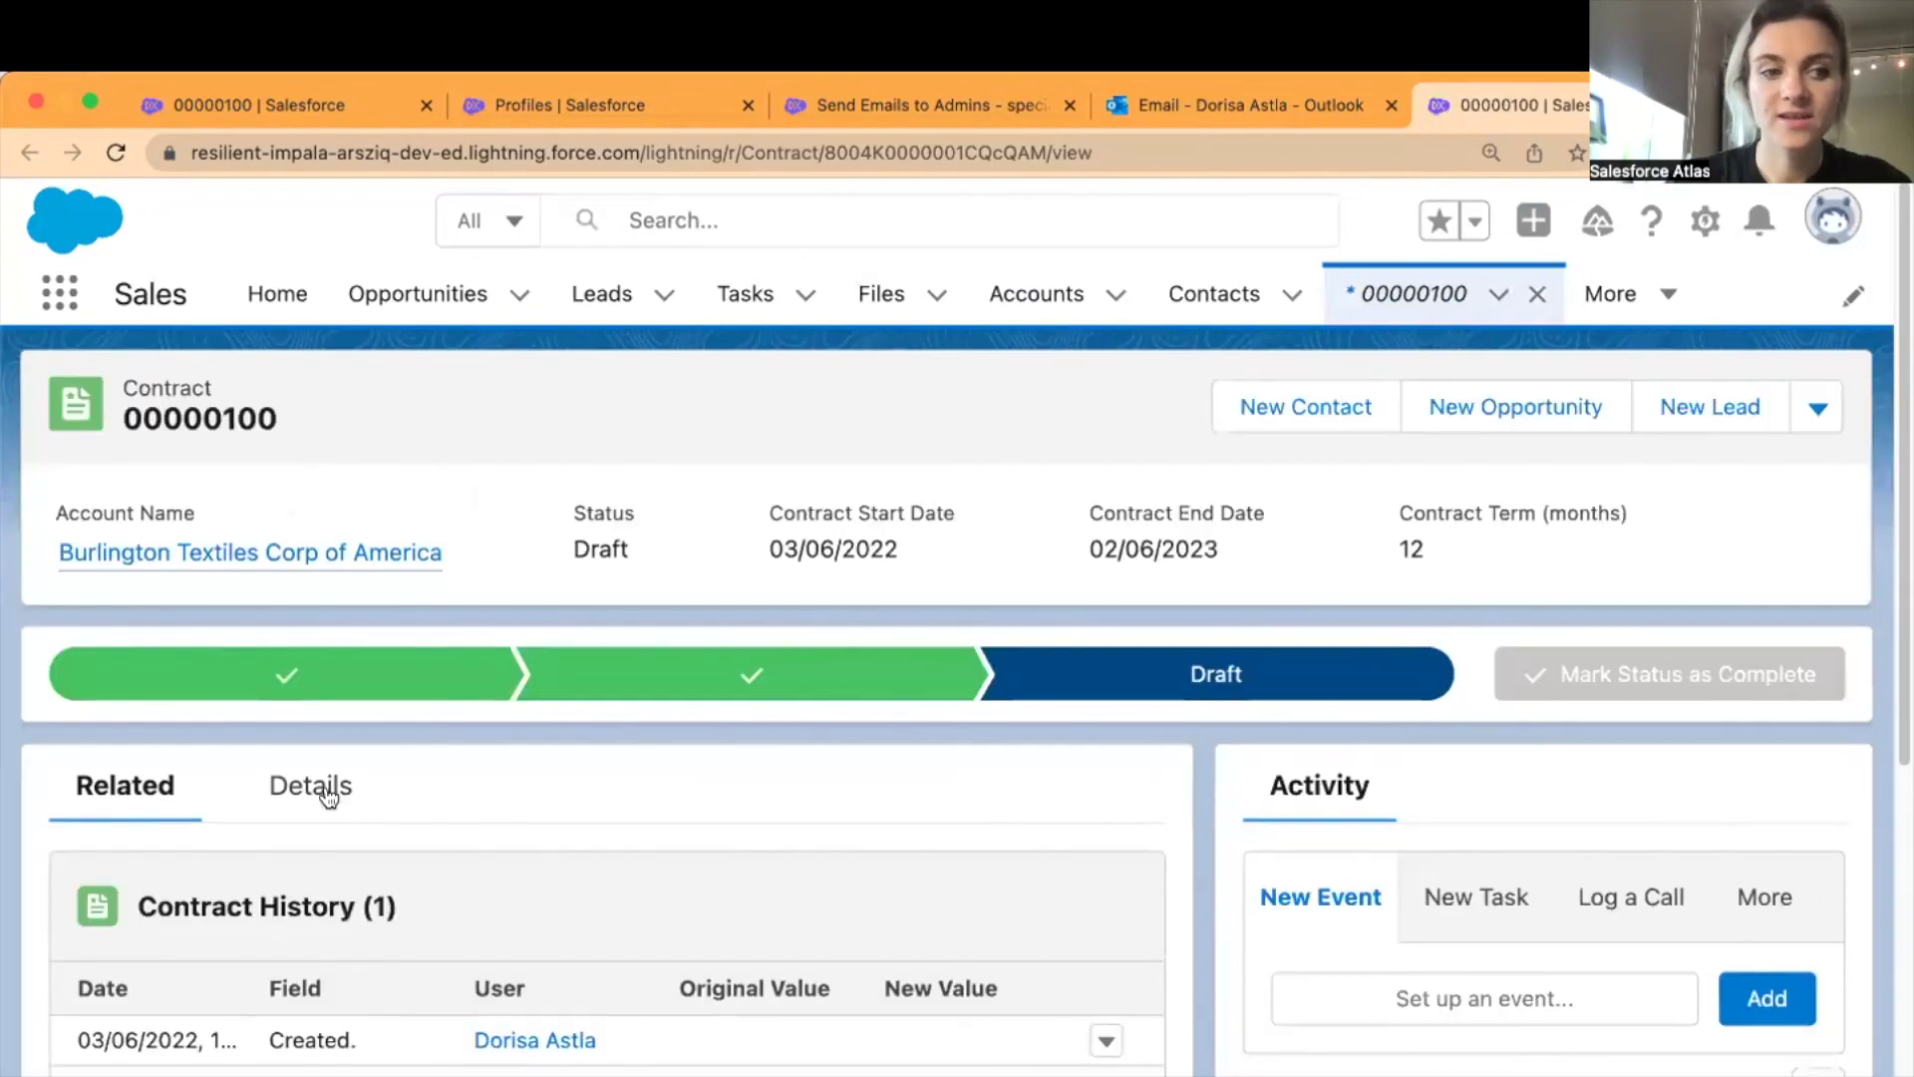
click(329, 795)
scroll(598, 816, down, 4)
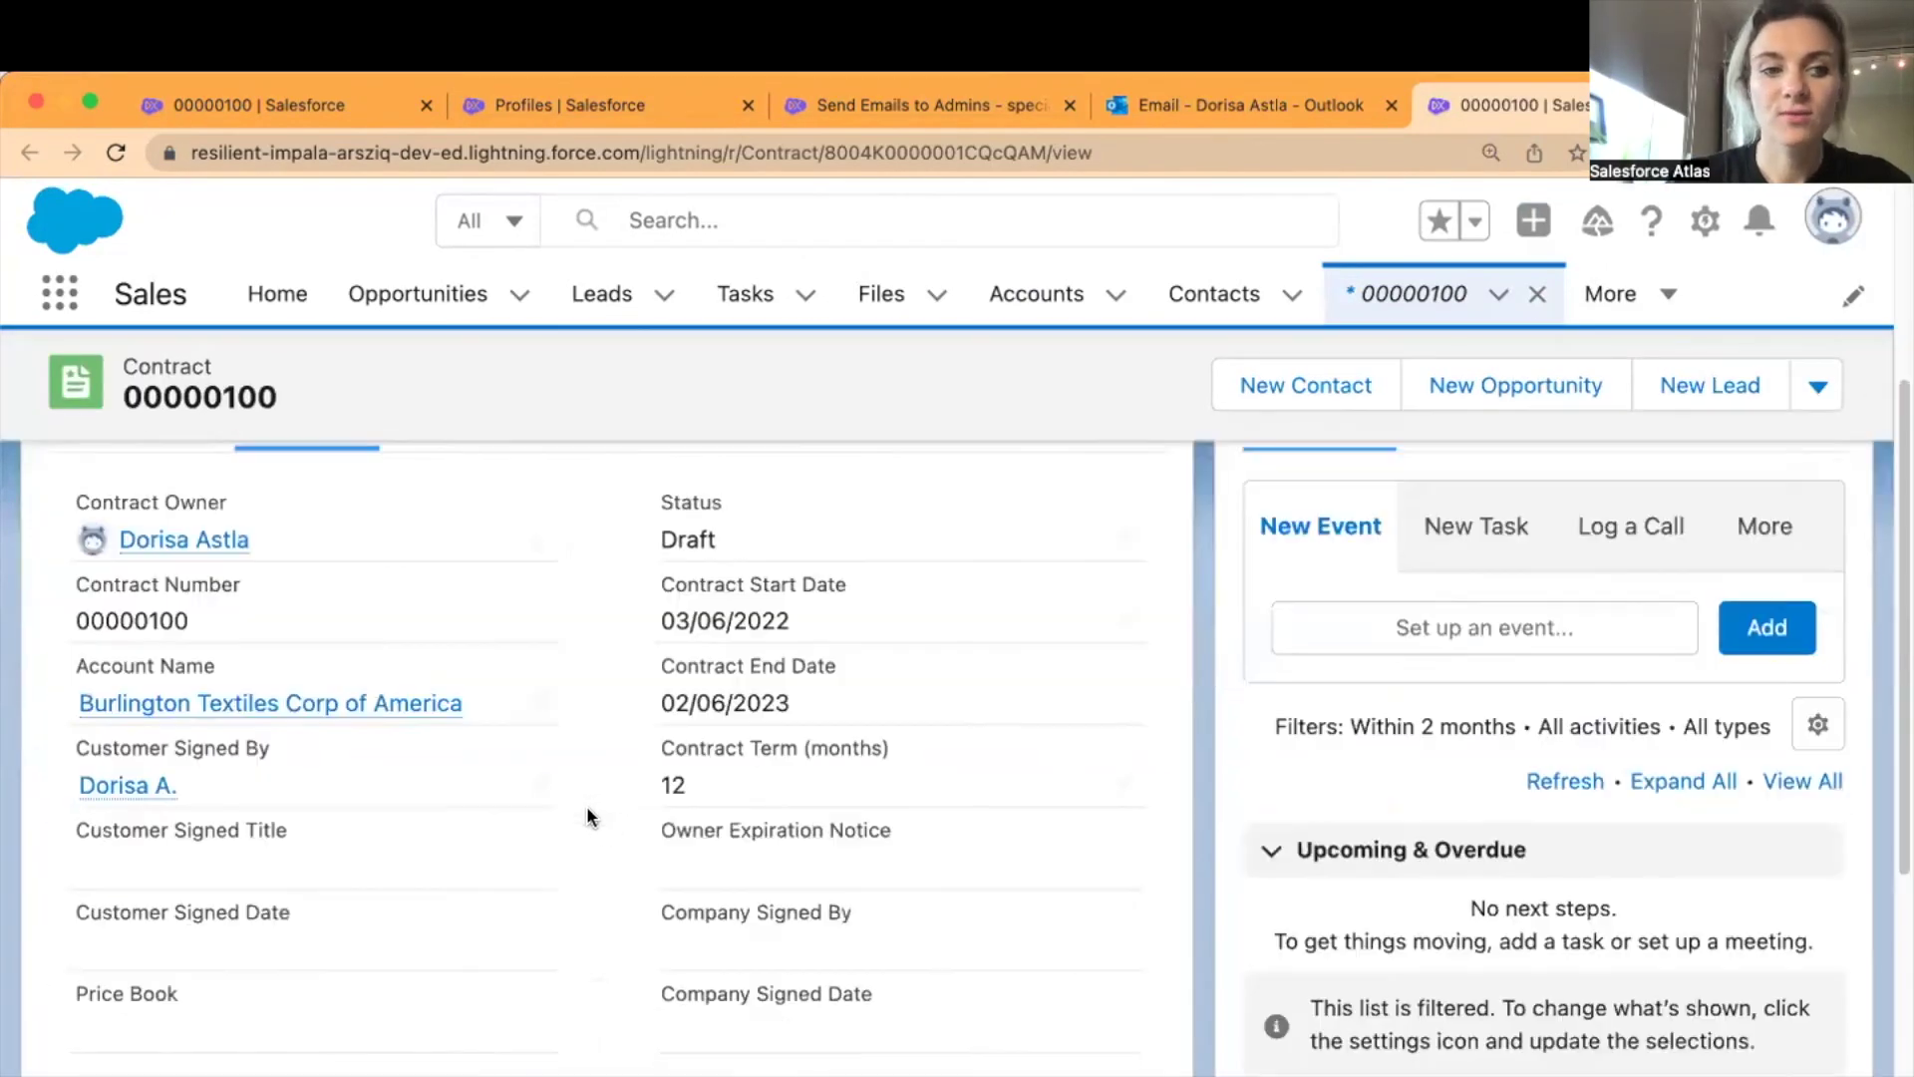
scroll(586, 813, down, 5)
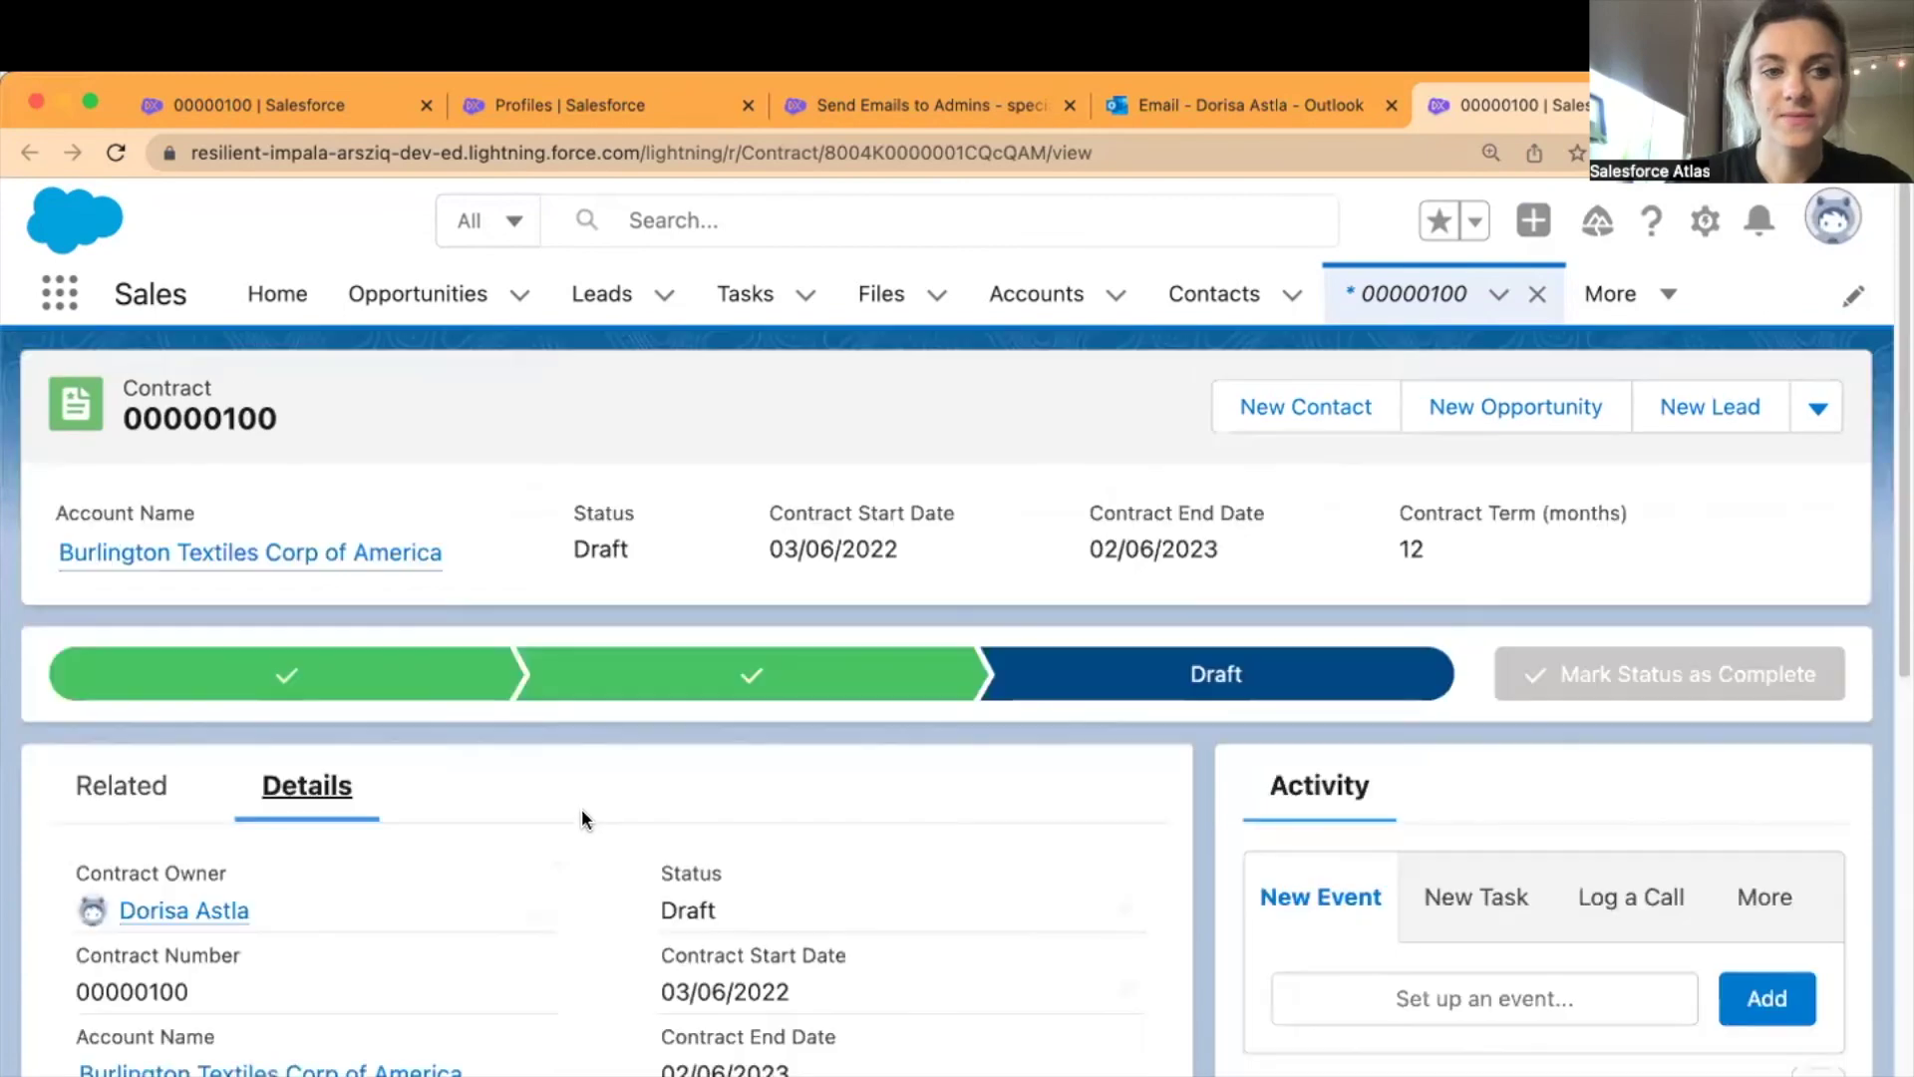